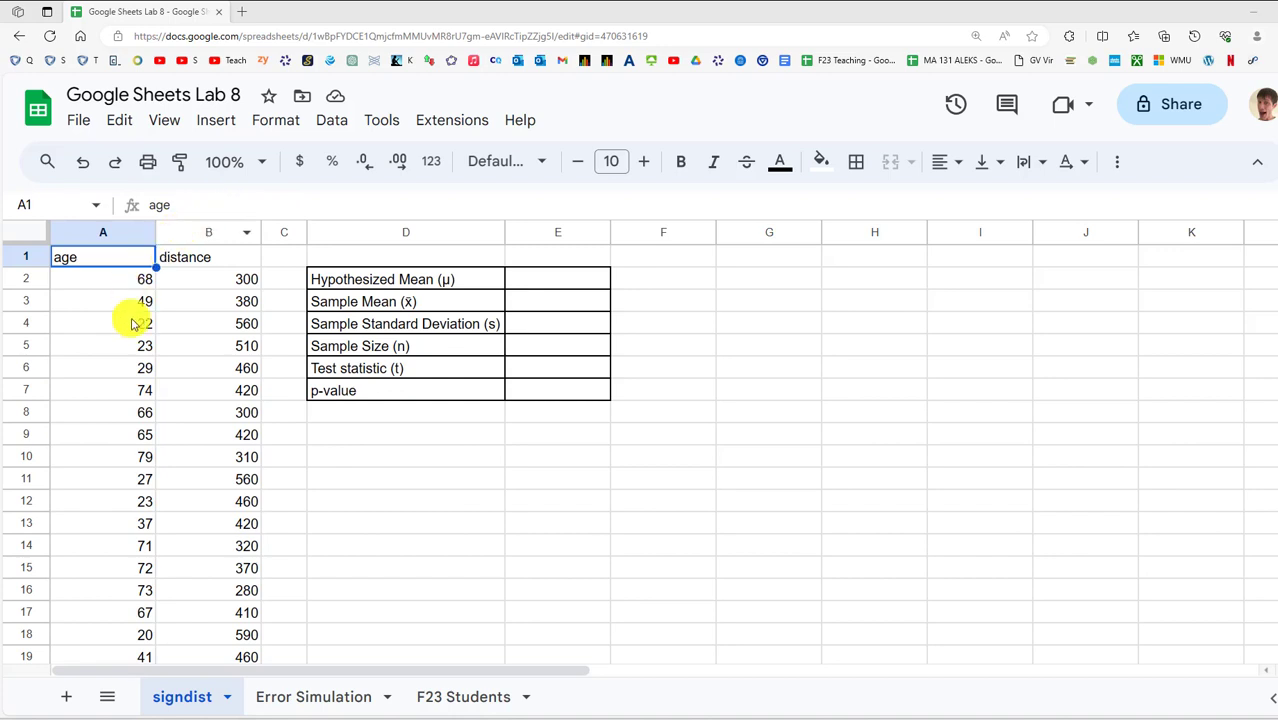
Make a copy of the lab spreadsheet named with the student's full name plus 'Google Sheets Lab 8'
left_click(80, 121)
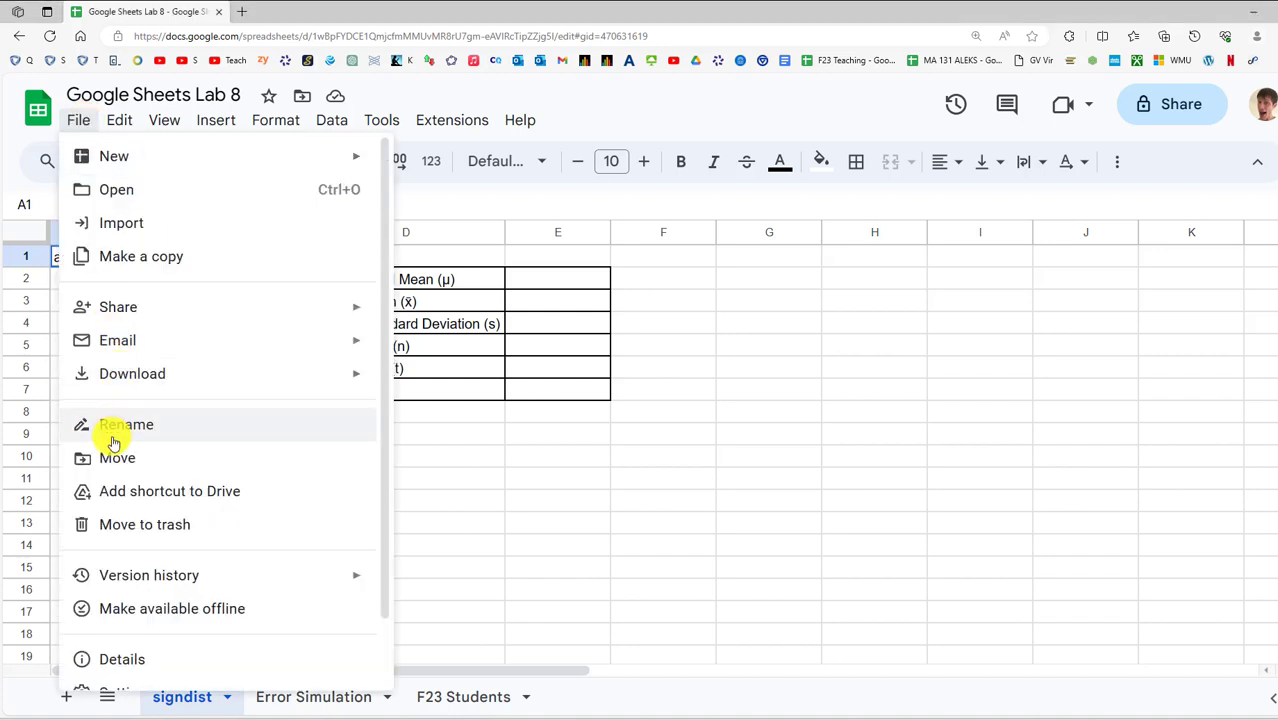
left_click(125, 260)
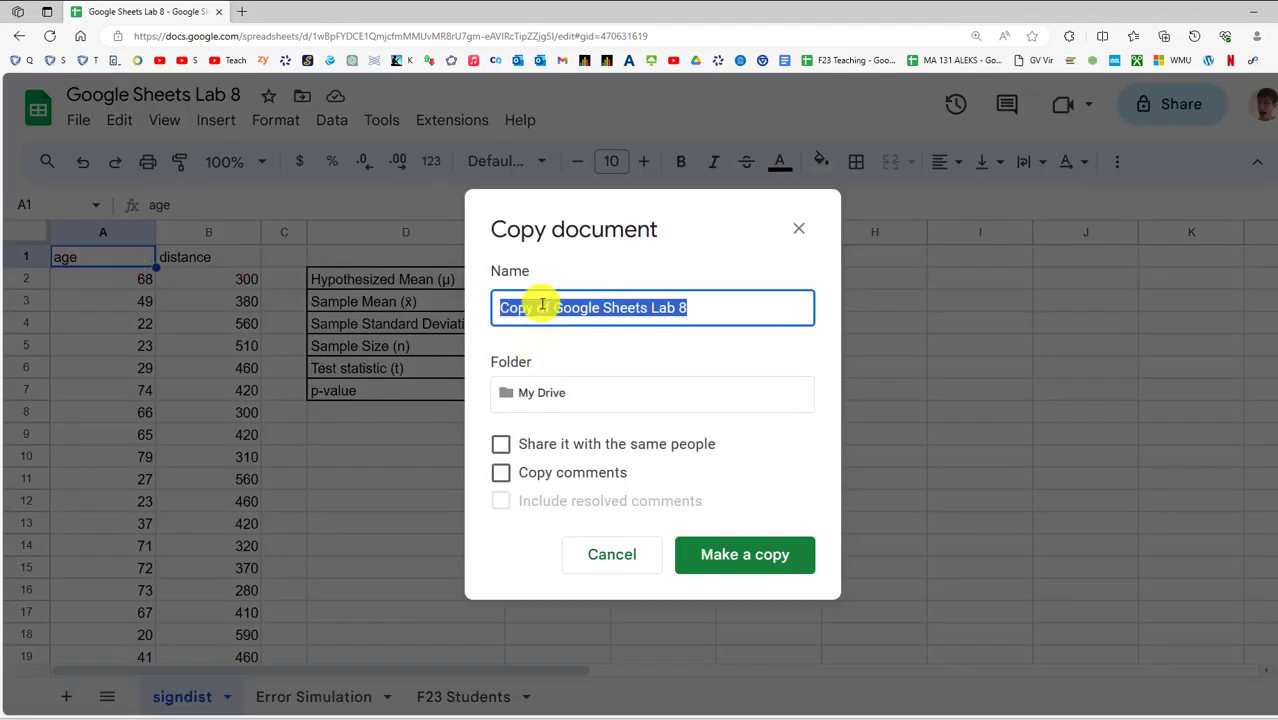
left_click_drag(545, 303, 313, 296)
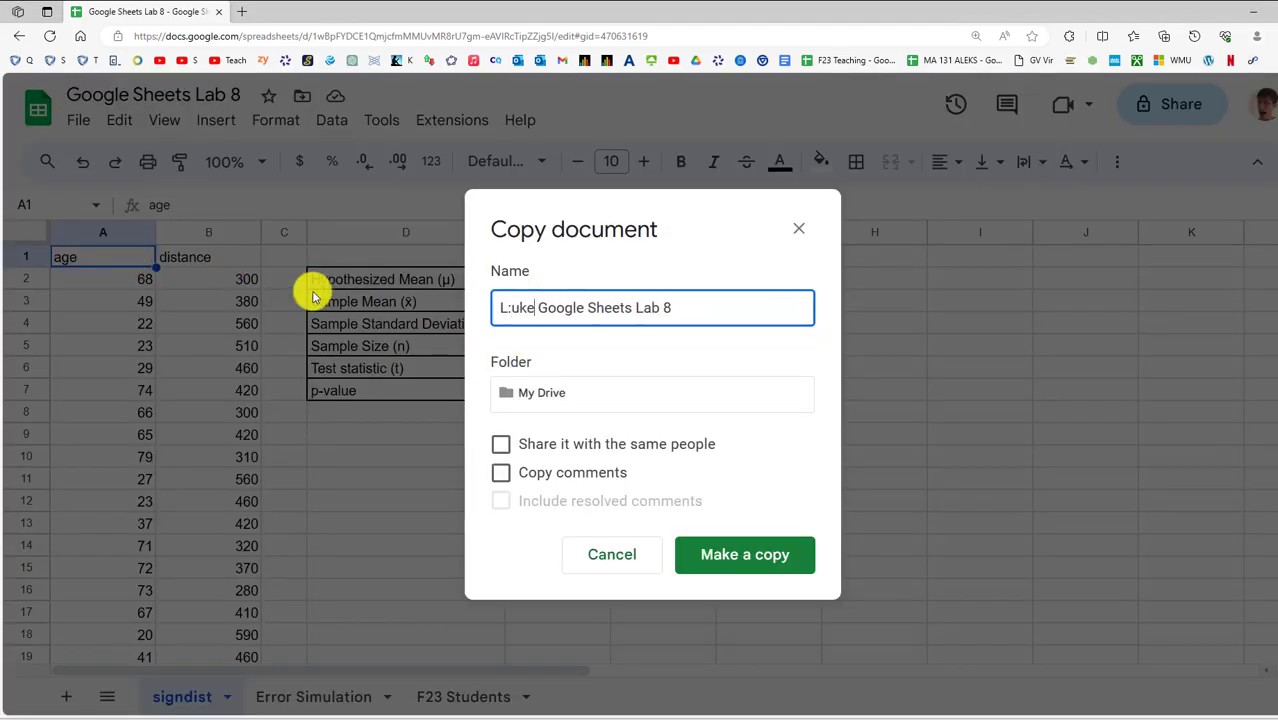
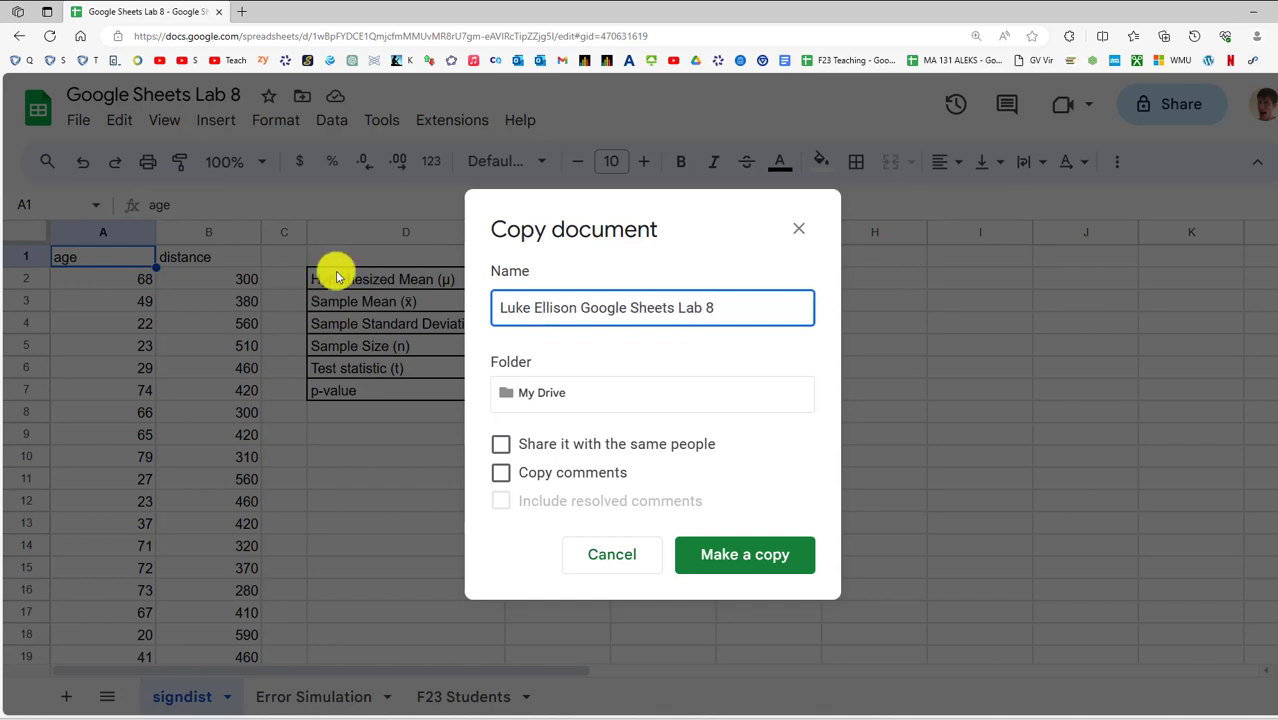
left_click(733, 562)
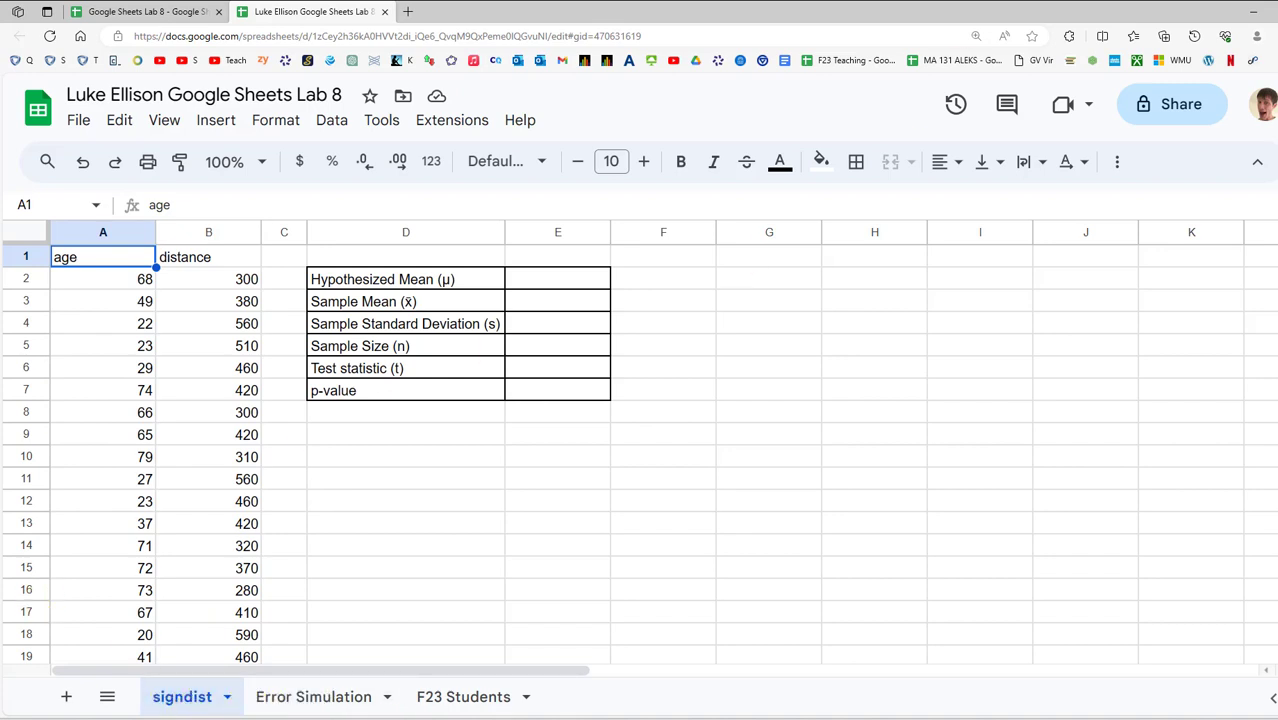
Maximize the Word handout and highlight the age and distance descriptions and the 385-foot threshold
left_click_drag(664, 718, 507, 290)
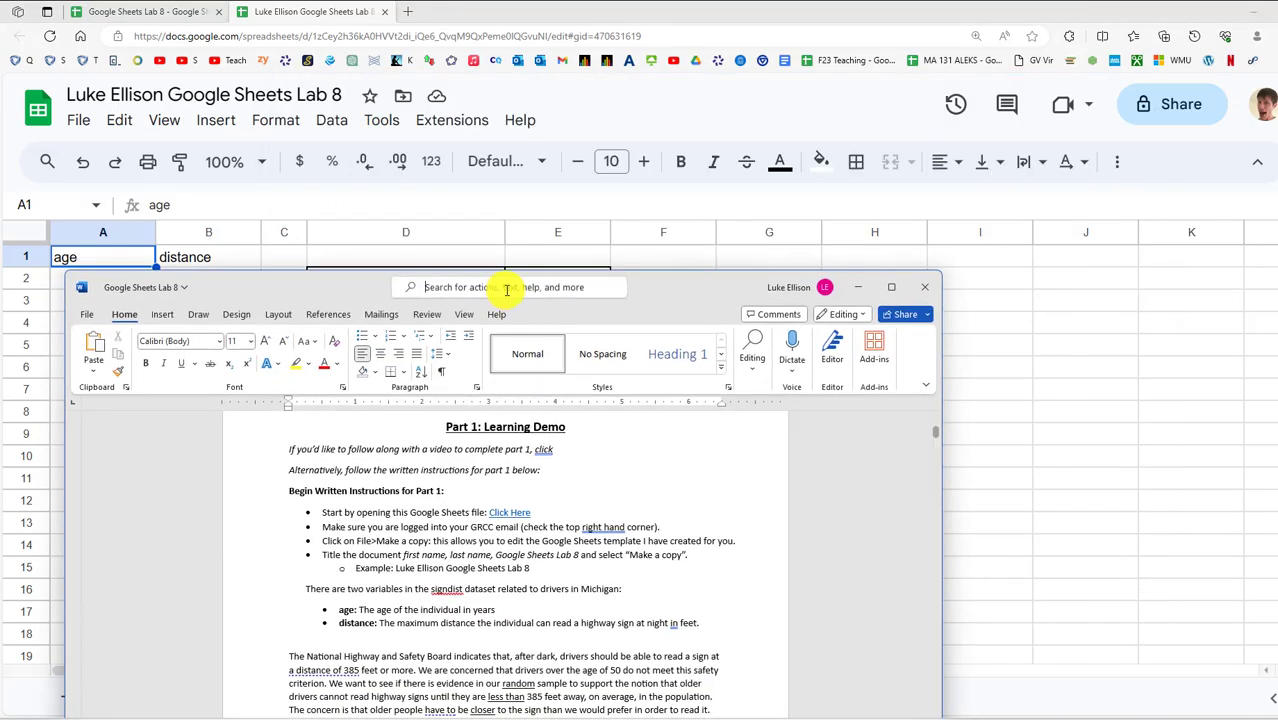
double_click(701, 300)
scroll(526, 472, "up", 6, "ctrl")
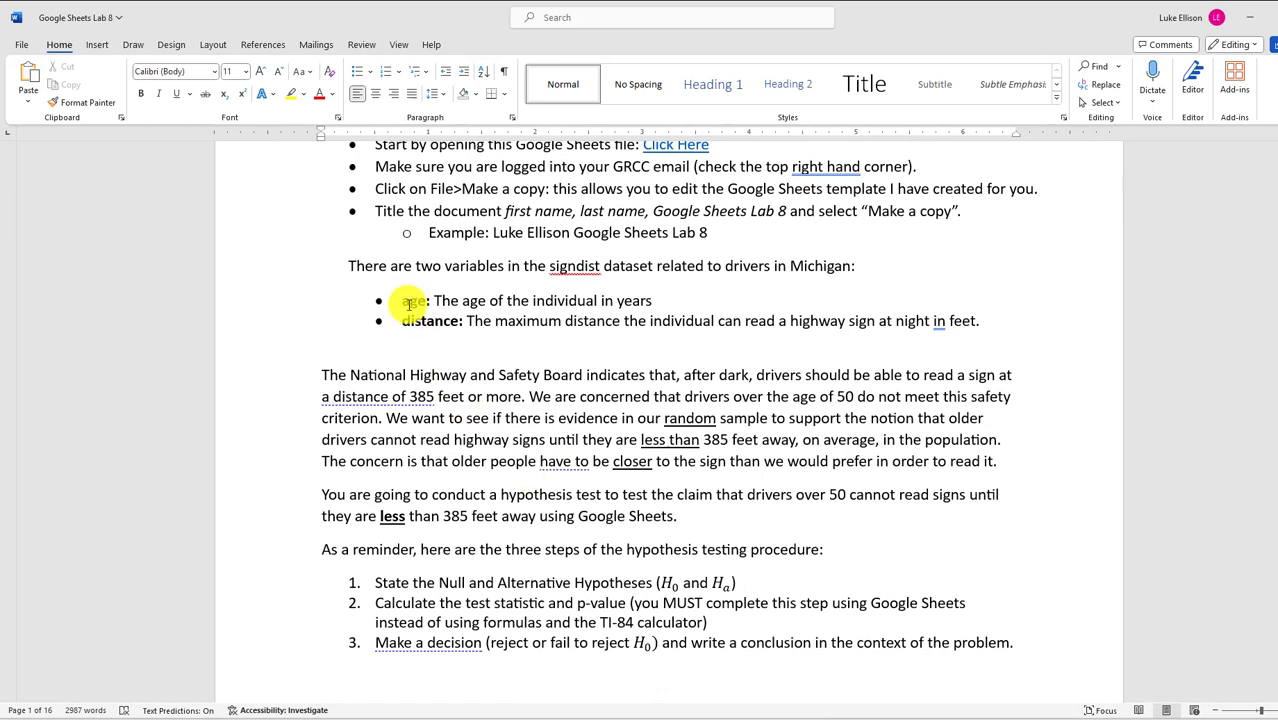
left_click_drag(400, 300, 716, 297)
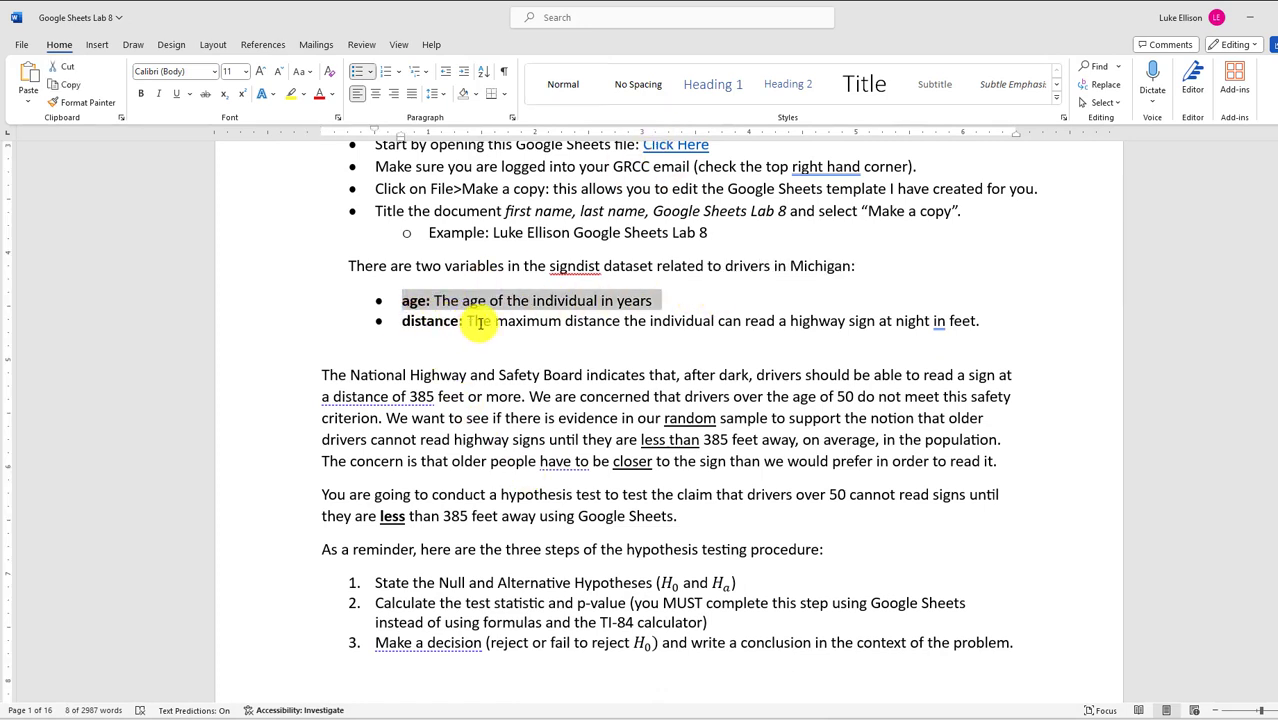
left_click_drag(480, 322, 531, 365)
left_click(339, 377)
scroll(378, 357, "down", 2)
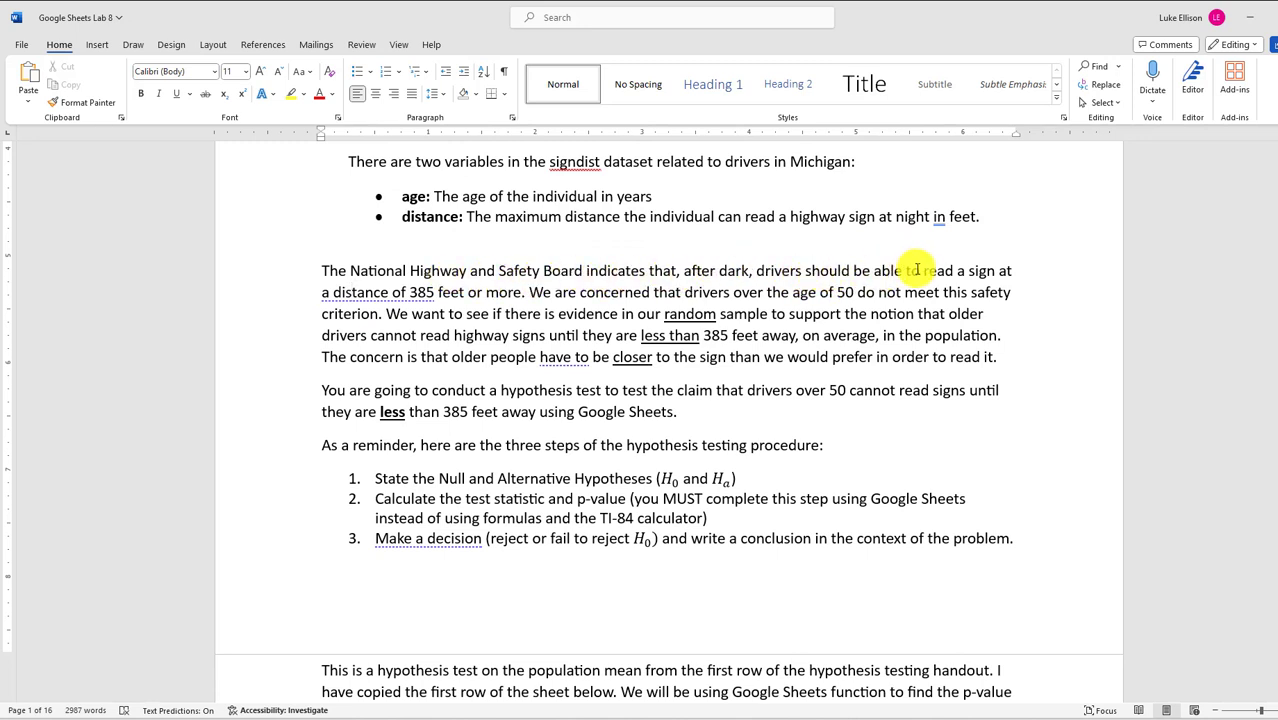
left_click_drag(321, 292, 432, 293)
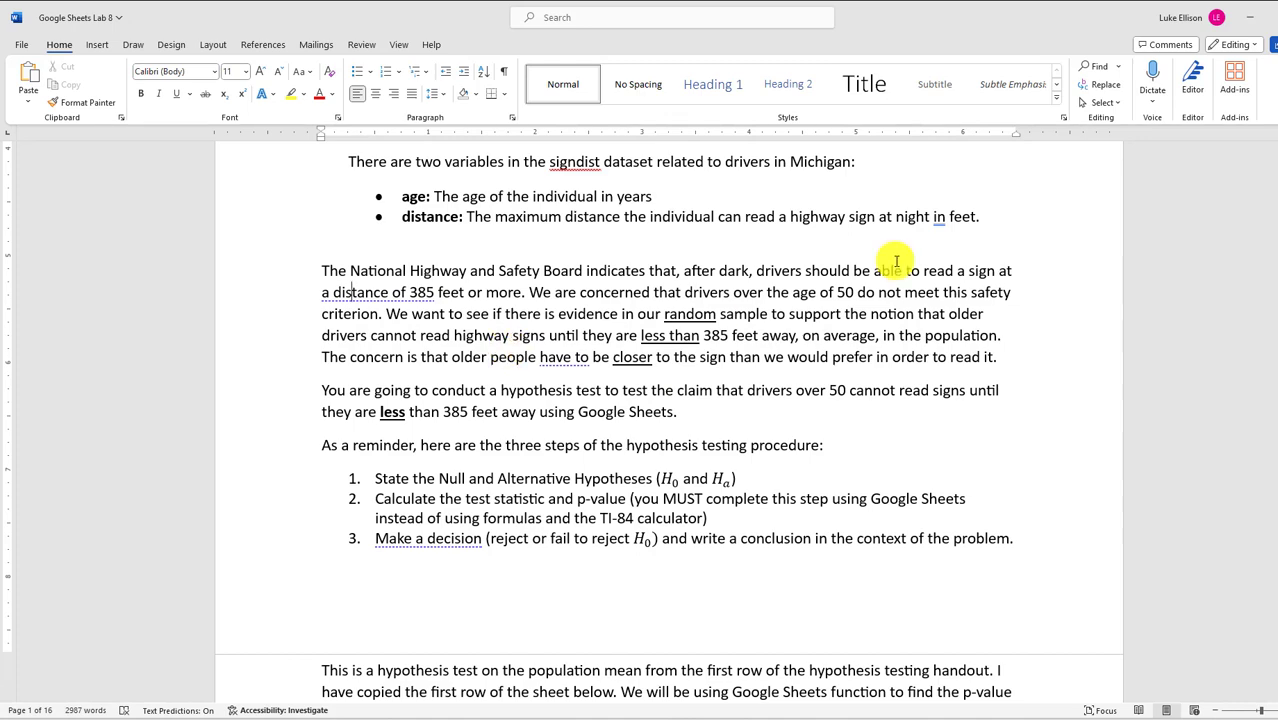
Highlight 'over the age of 50' and read through the three hypothesis testing steps
left_click(1248, 16)
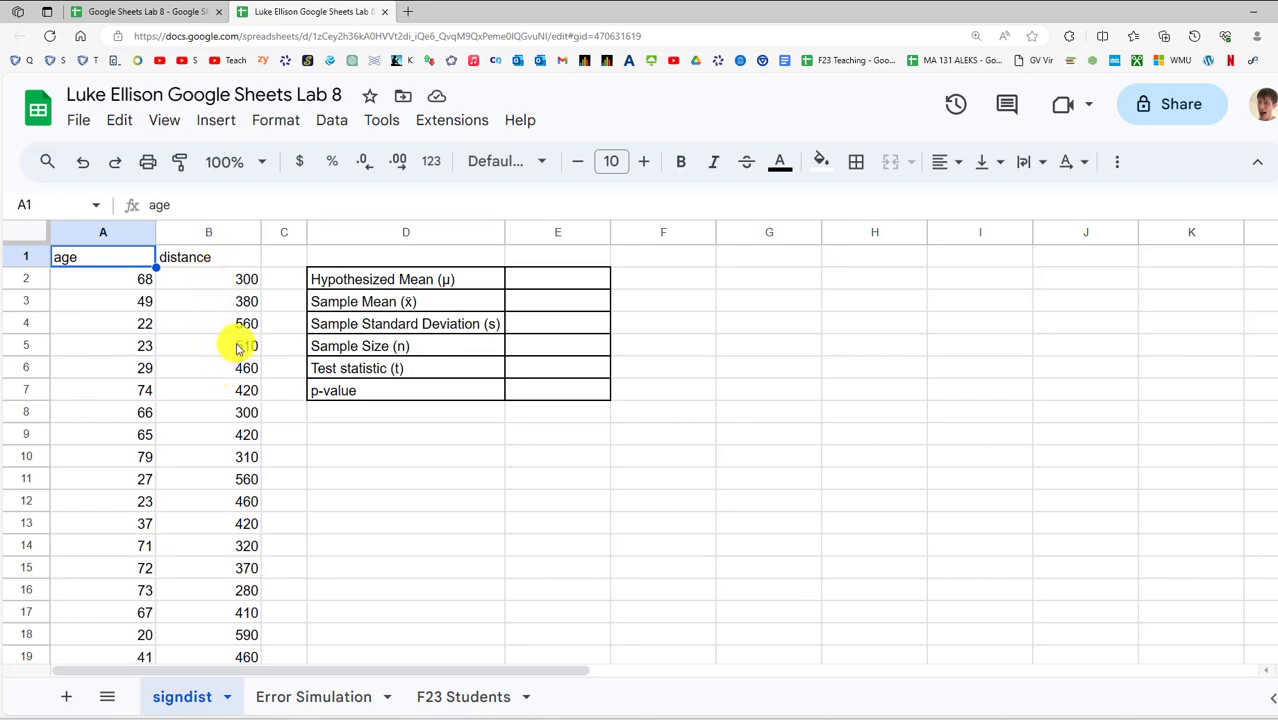
key("alt+Tab")
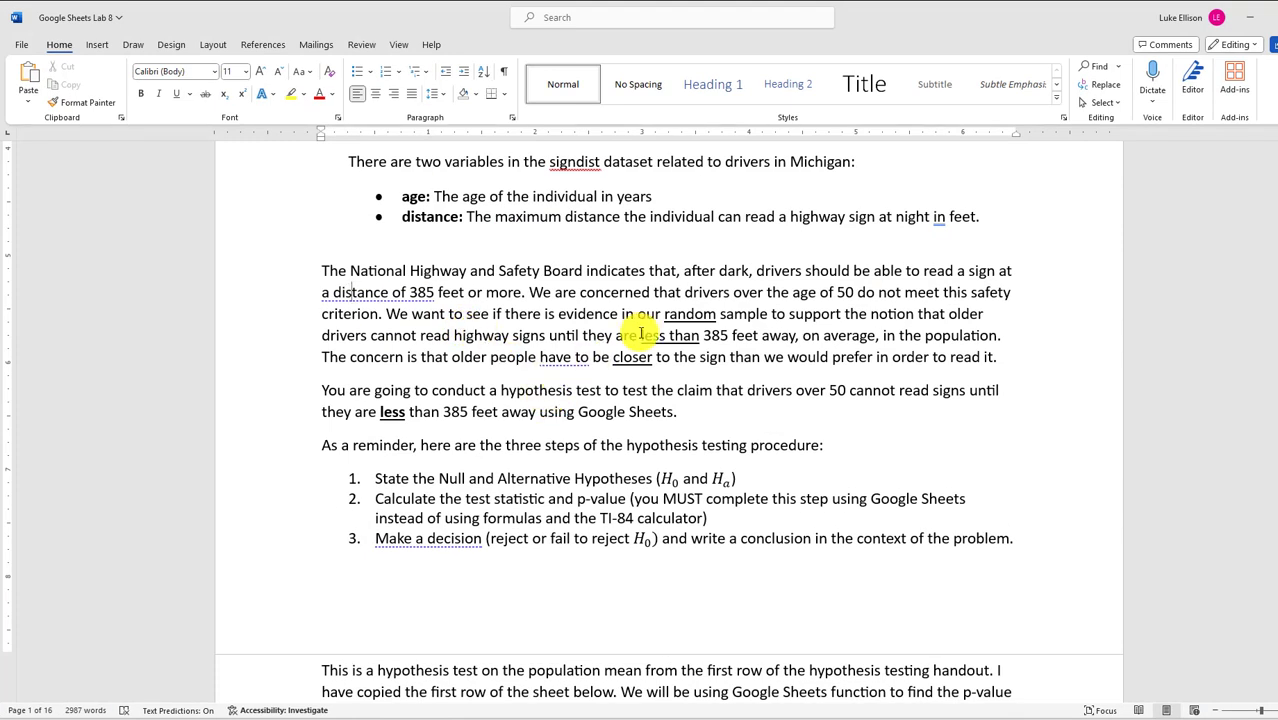
left_click_drag(734, 292, 855, 298)
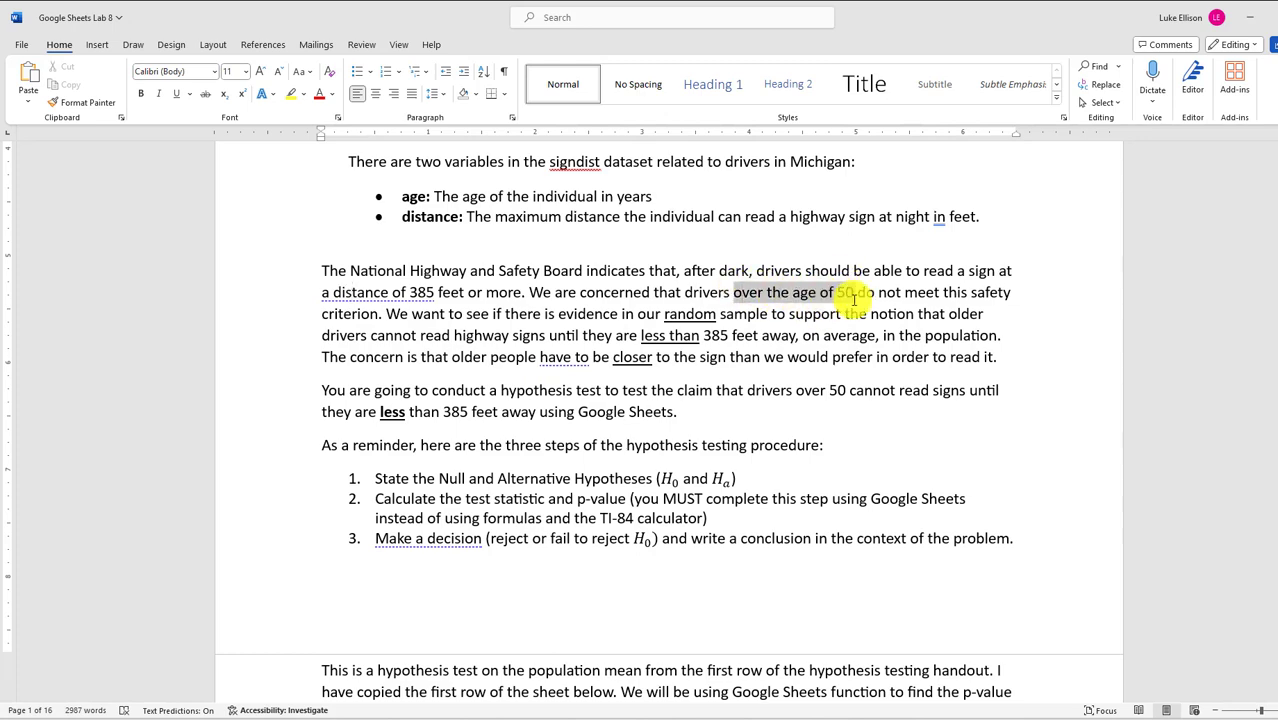
scroll(442, 456, "down", 3)
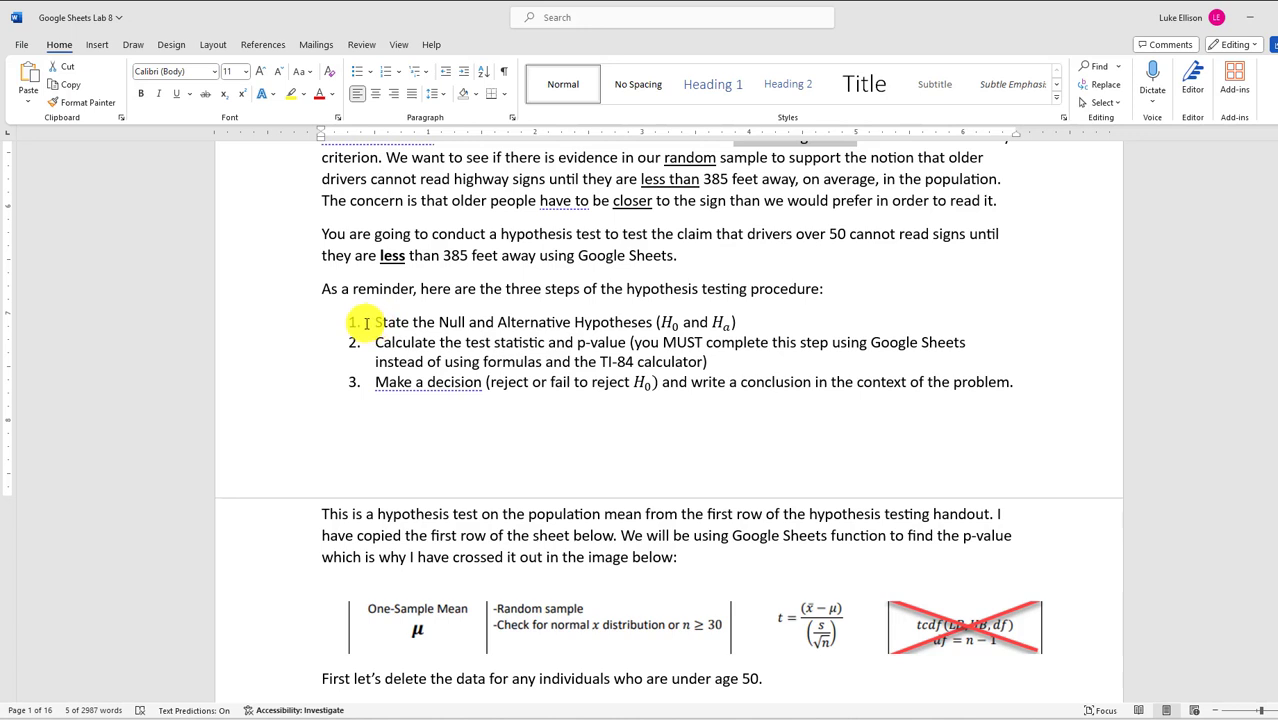
left_click_drag(378, 322, 998, 408)
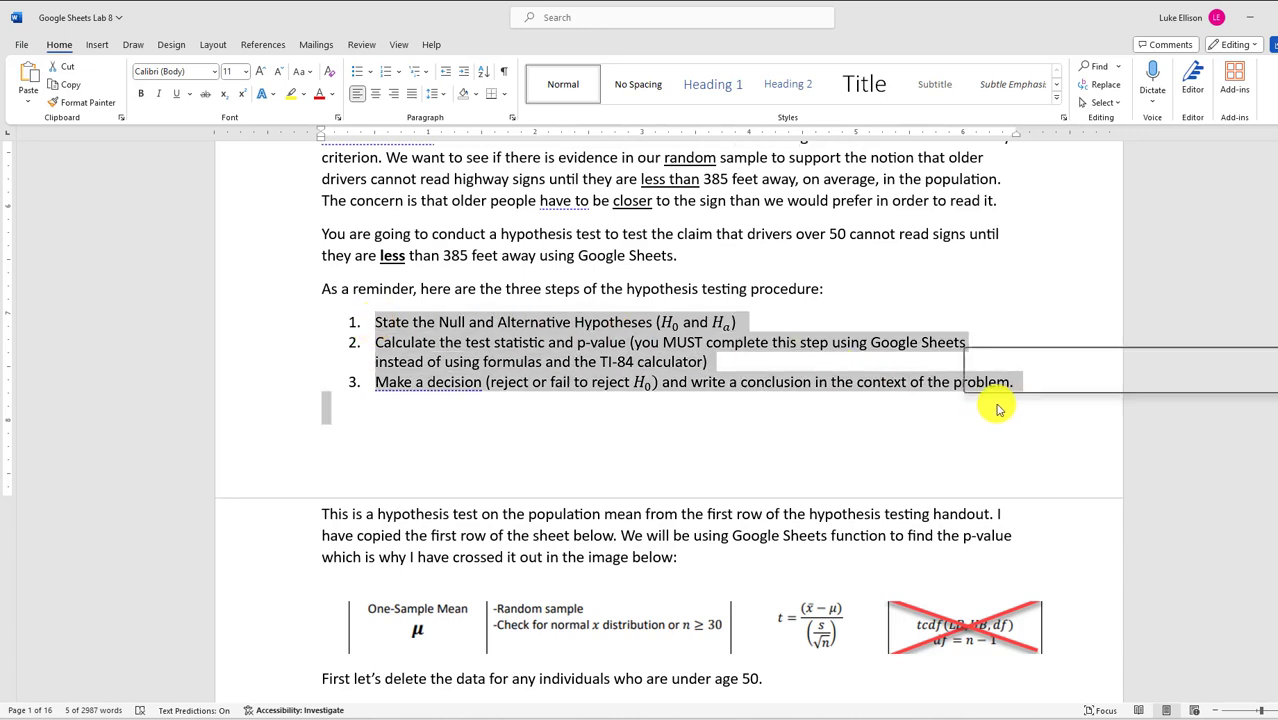
left_click(756, 416)
left_click_drag(737, 324, 753, 358)
left_click(448, 434)
left_click(753, 360)
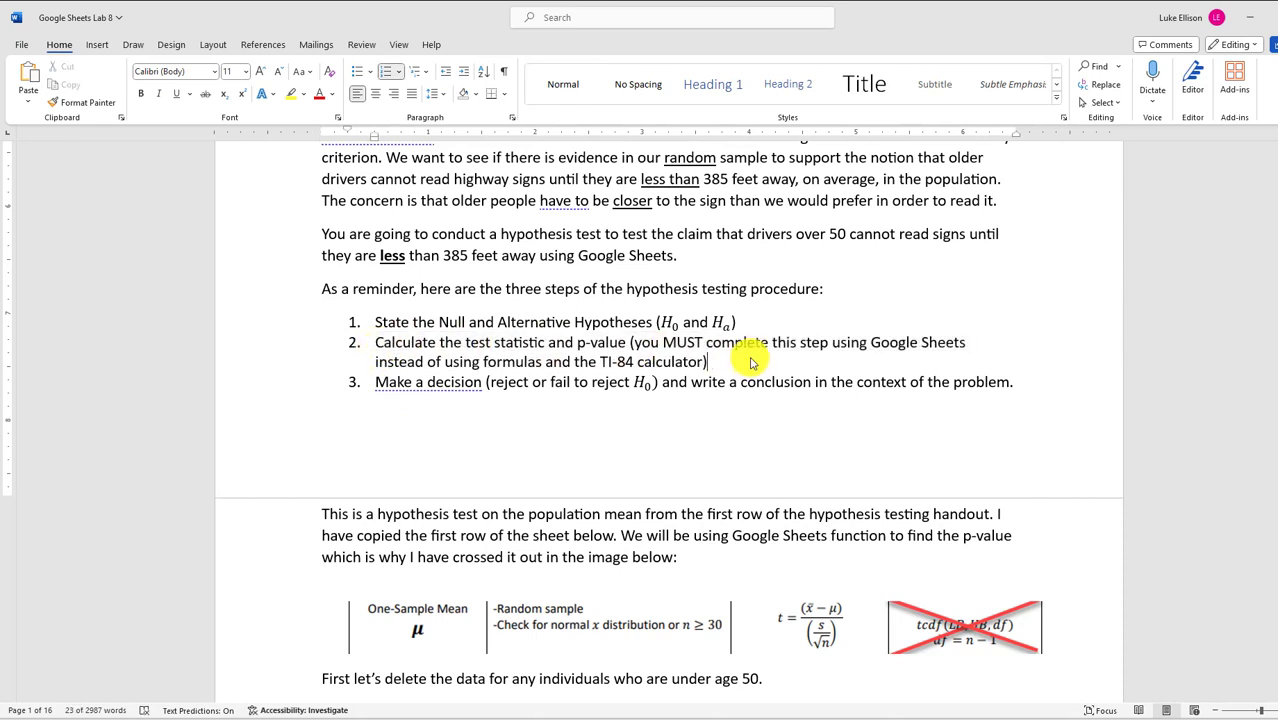
left_click_drag(1042, 376, 359, 382)
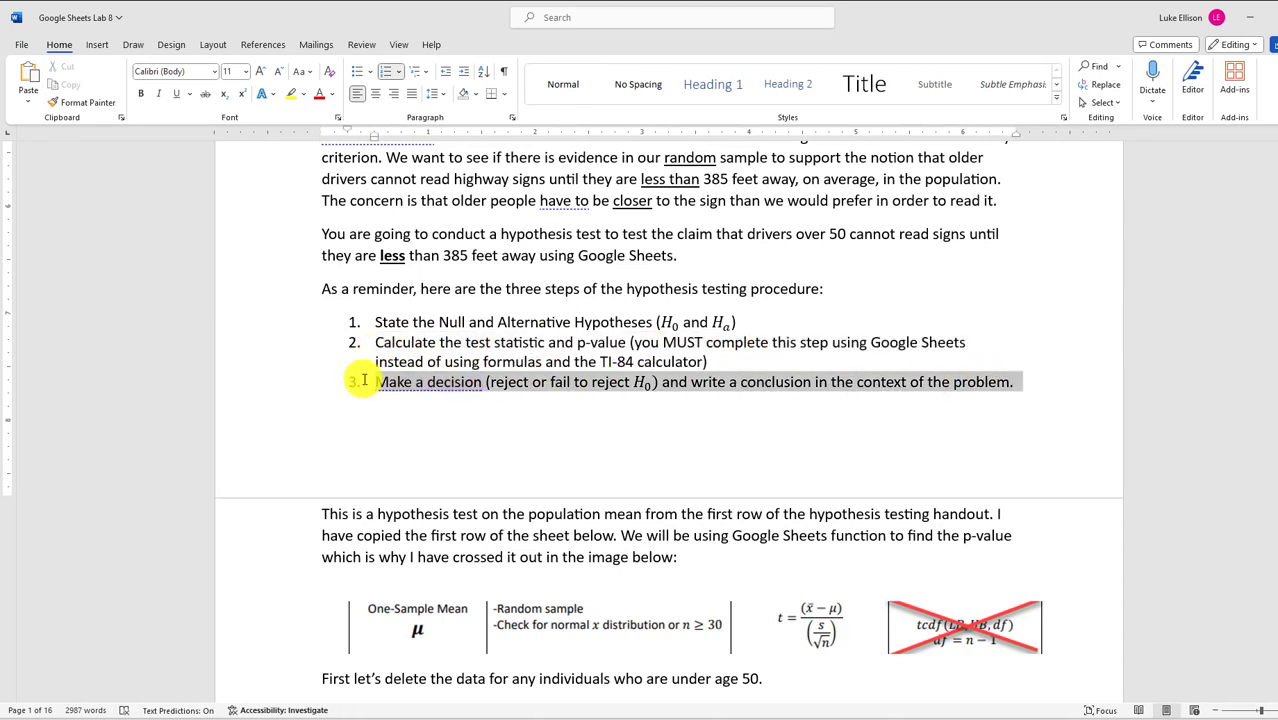
scroll(372, 386, "down", 3)
Highlight the hypotheses H0: μ = 385 and Ha: μ < 385 in the handout
scroll(372, 386, "down", 4)
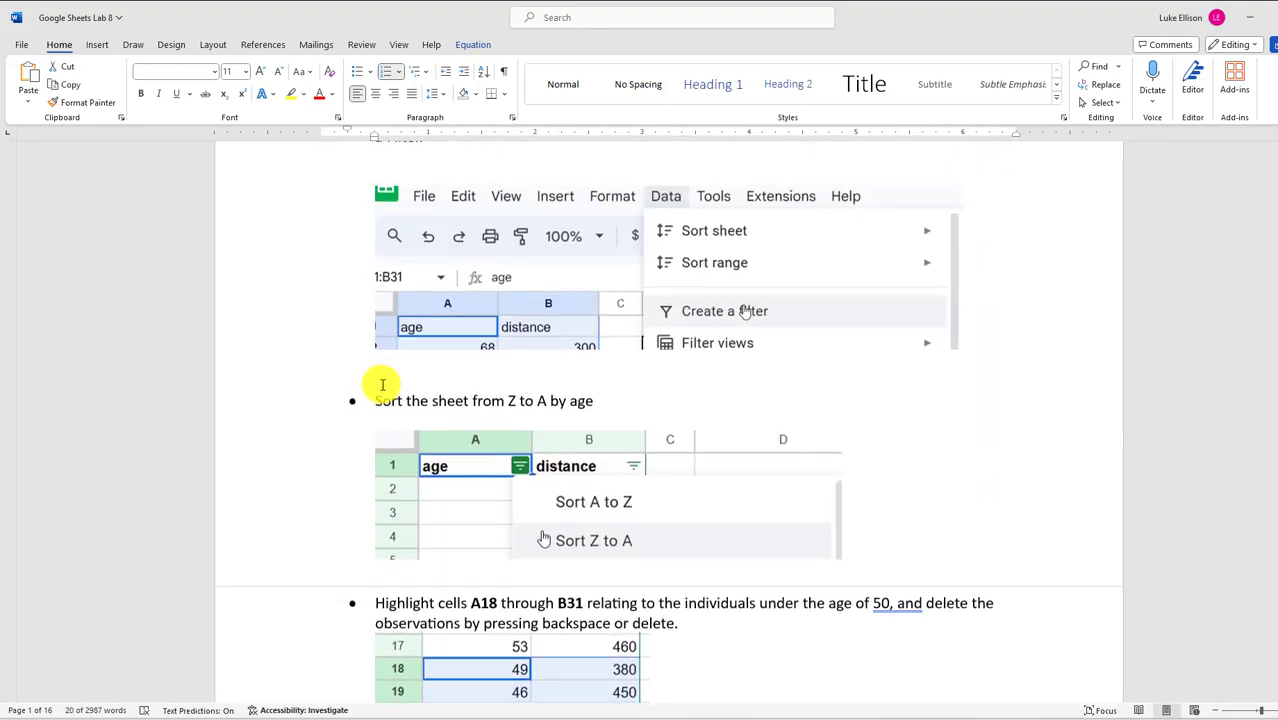
scroll(372, 382, "up", 10)
scroll(385, 383, "up", 3)
scroll(385, 383, "down", 15)
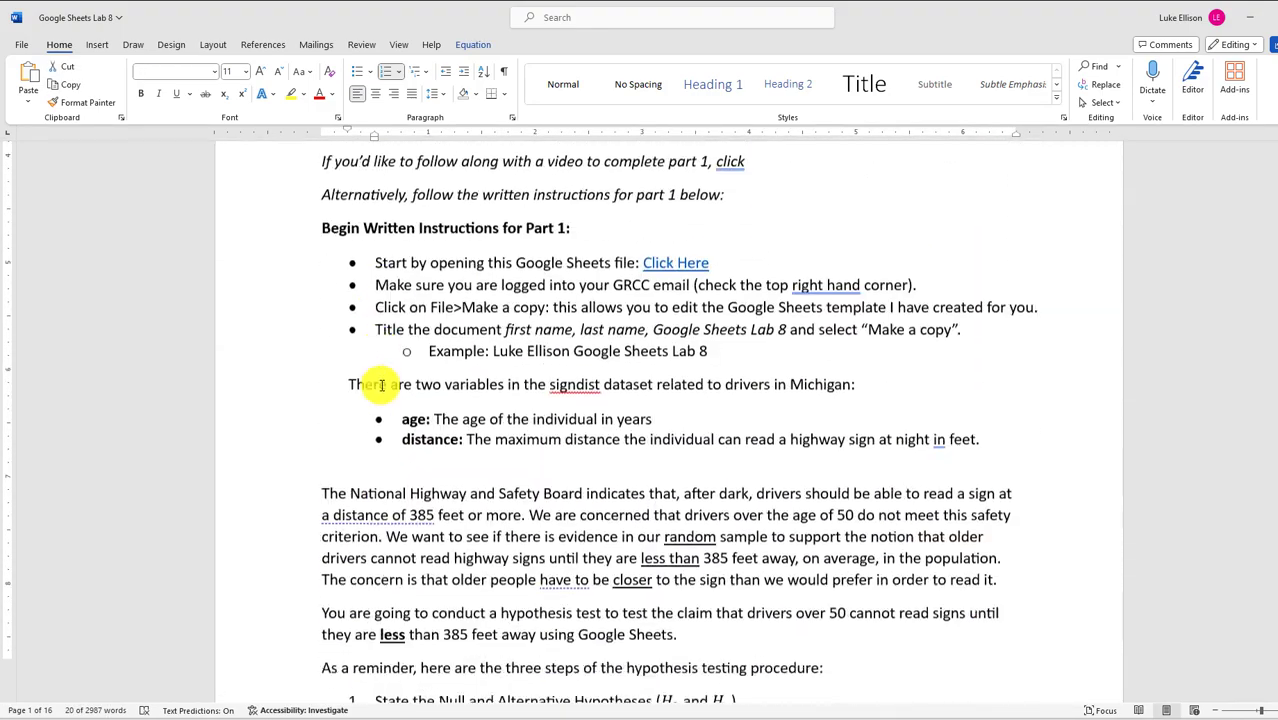
scroll(387, 385, "down", 5)
scroll(385, 385, "up", 3)
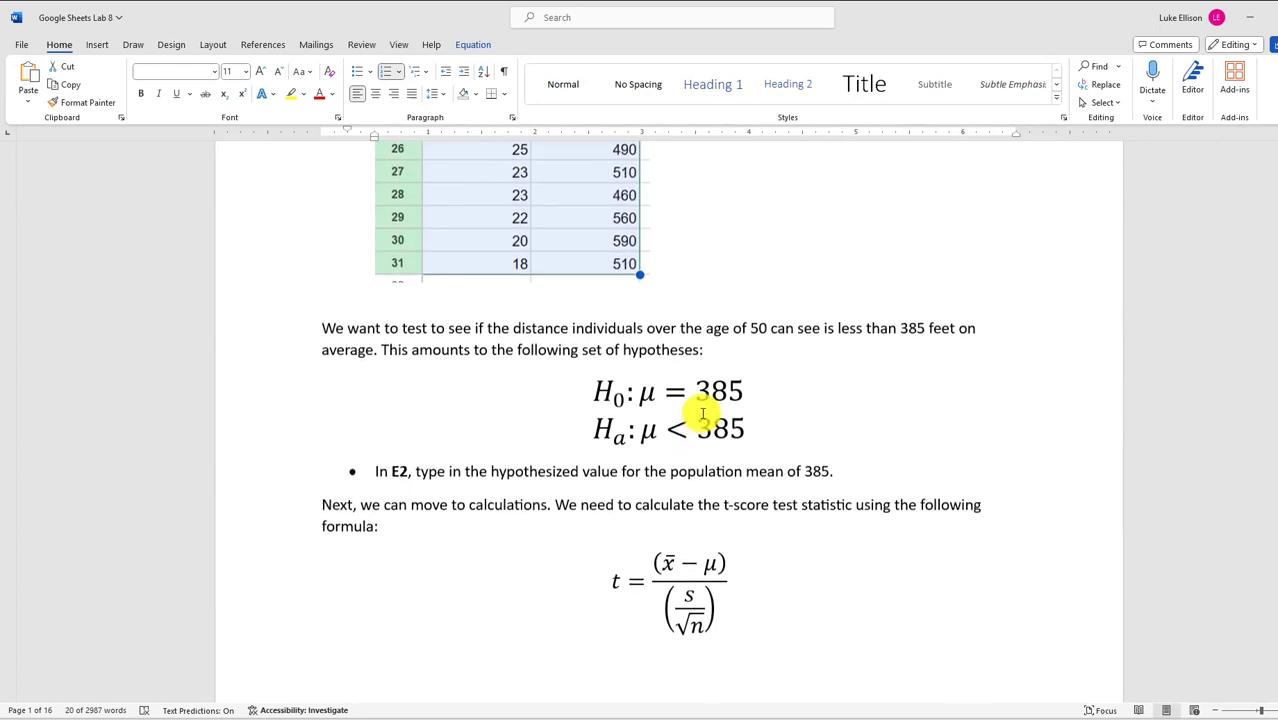
scroll(736, 408, "down", 3)
scroll(750, 300, "up", 1)
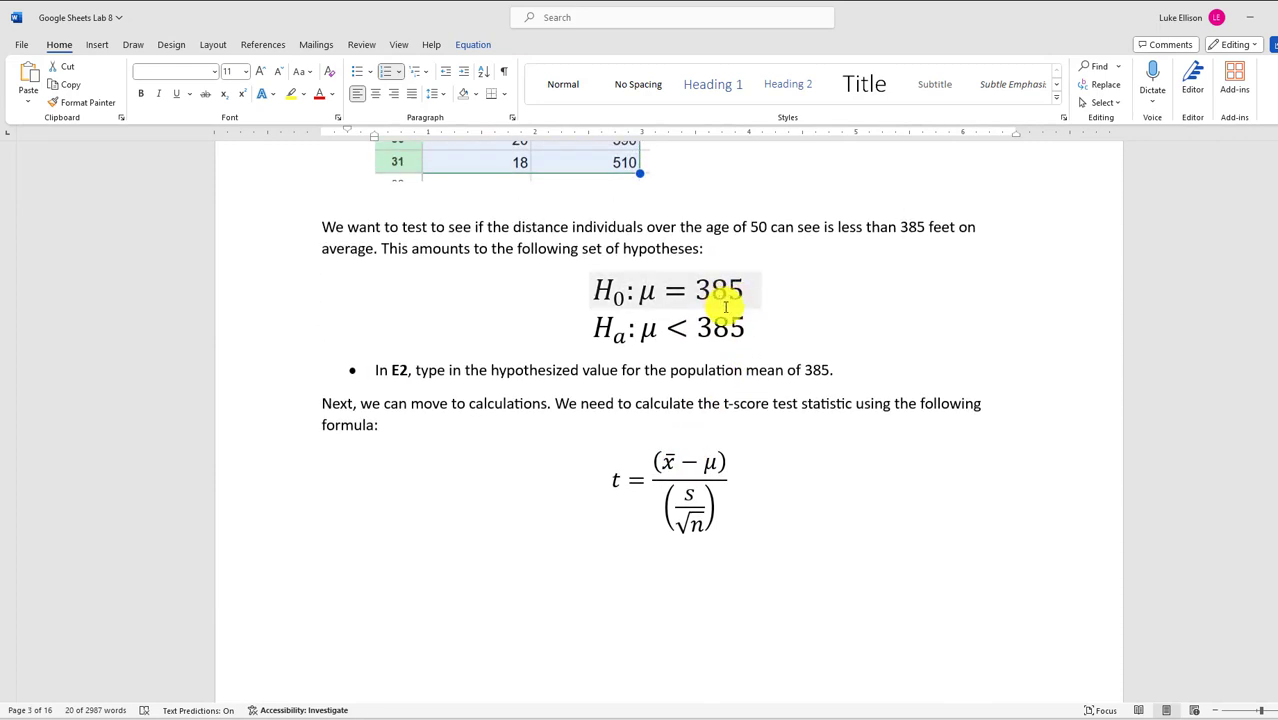
left_click_drag(764, 290, 599, 290)
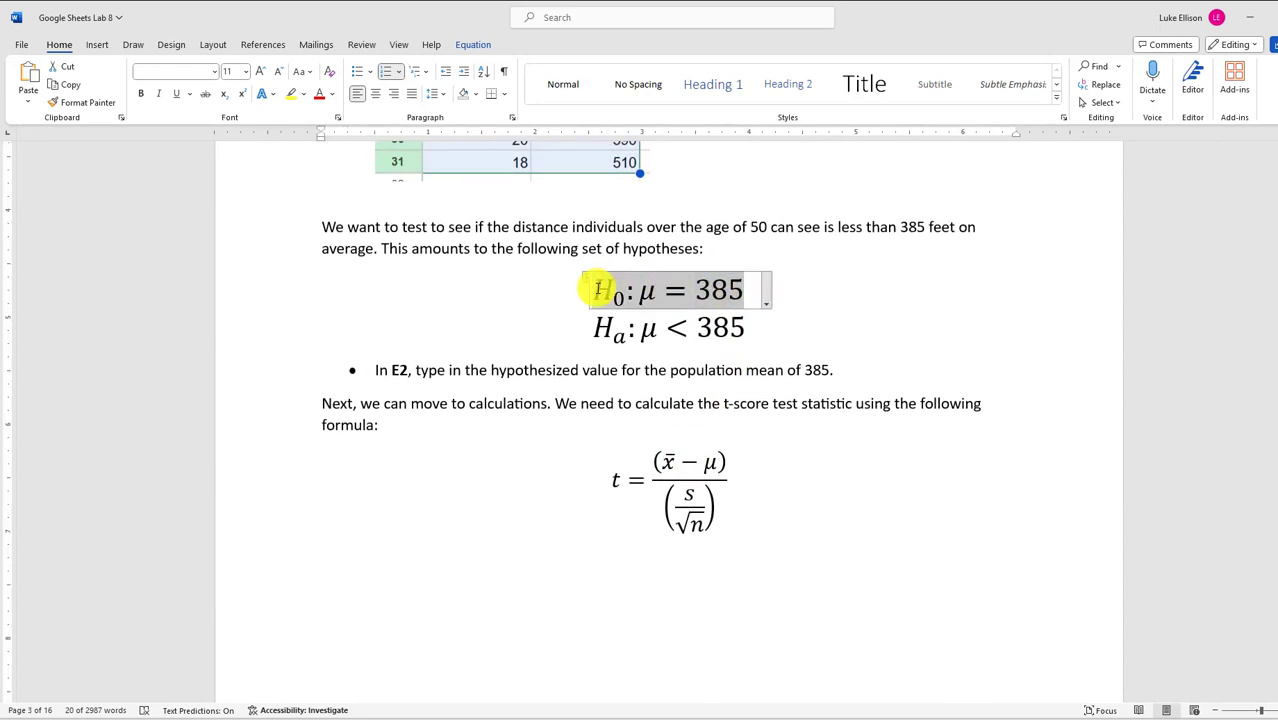
left_click(766, 338)
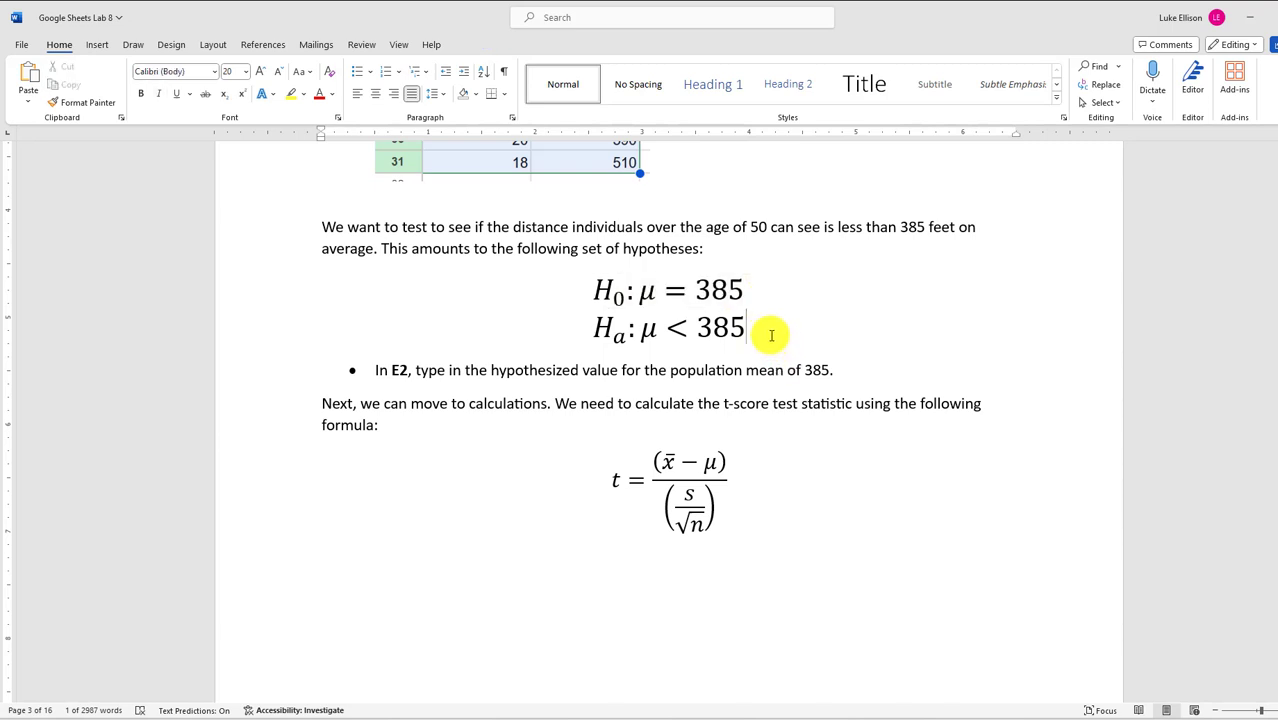
left_click_drag(706, 330, 590, 332)
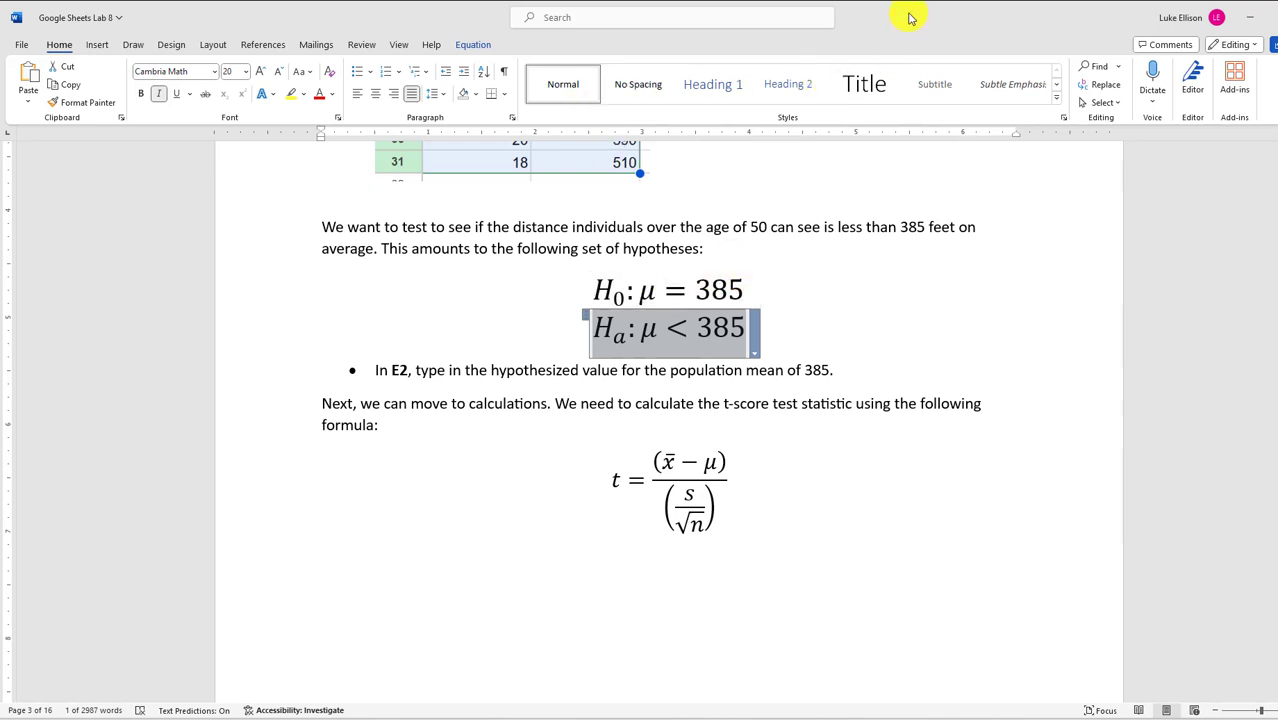
Return to the copied spreadsheet and select cell D8
scroll(807, 371, "up", 2)
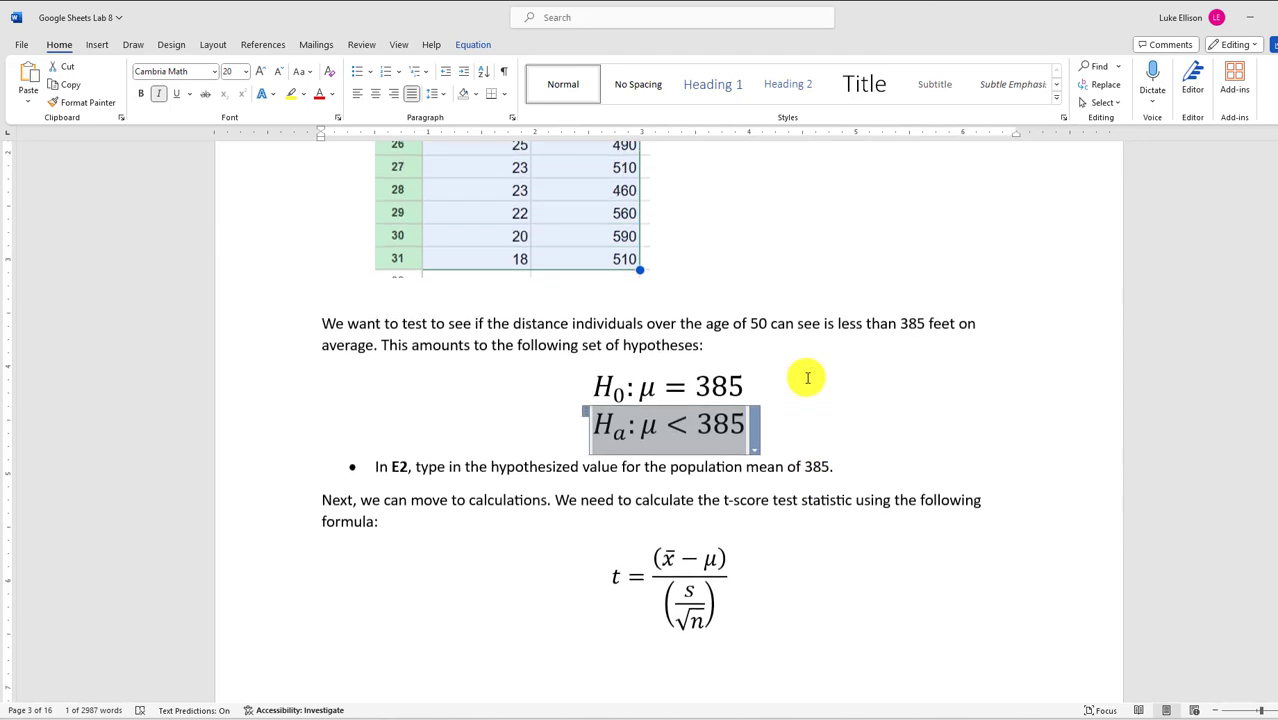
scroll(807, 371, "down", 2)
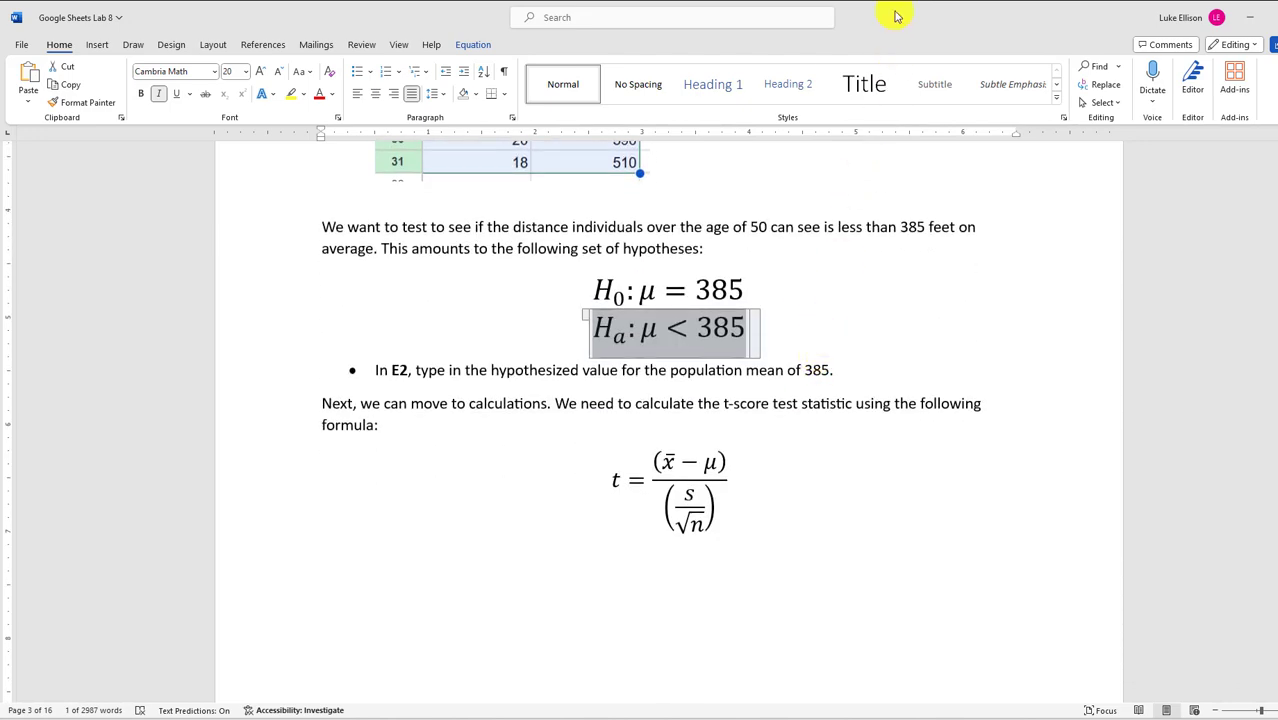
key("alt+Tab")
left_click(365, 413)
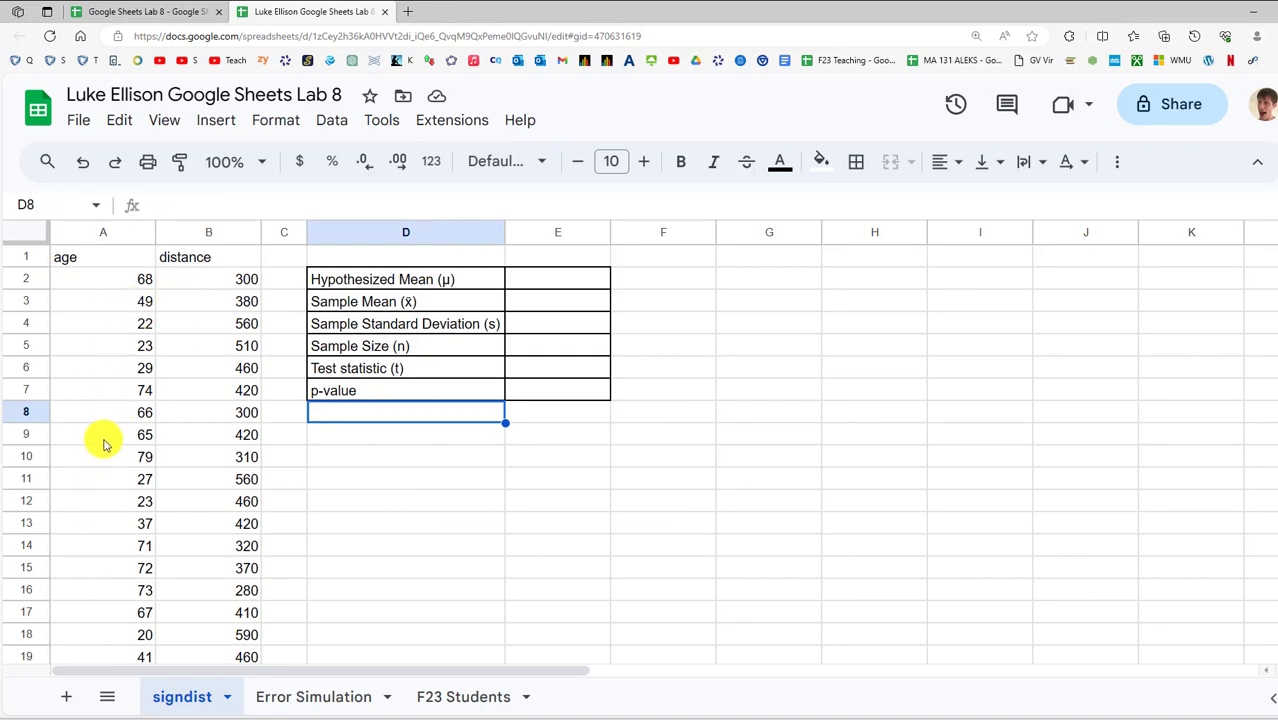
Add a filter from A1 and sort the age column Z to A, oldest first
left_click(97, 257)
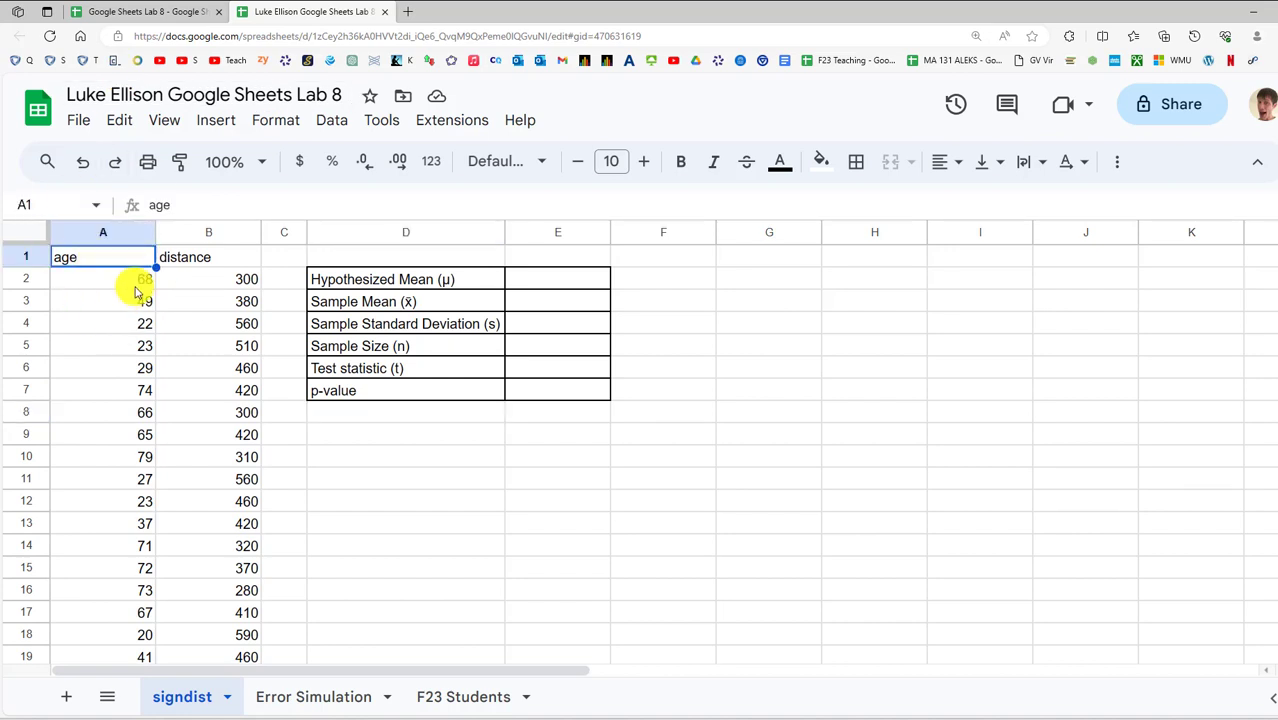
left_click(330, 121)
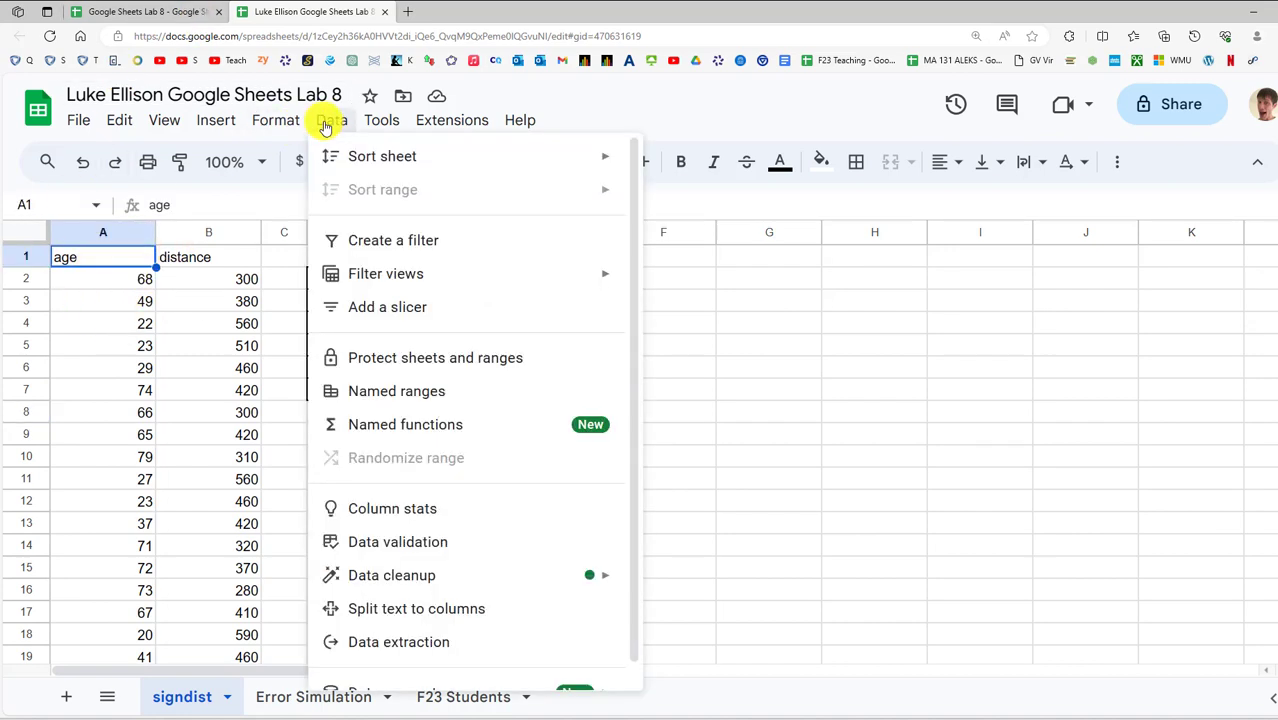
left_click(399, 244)
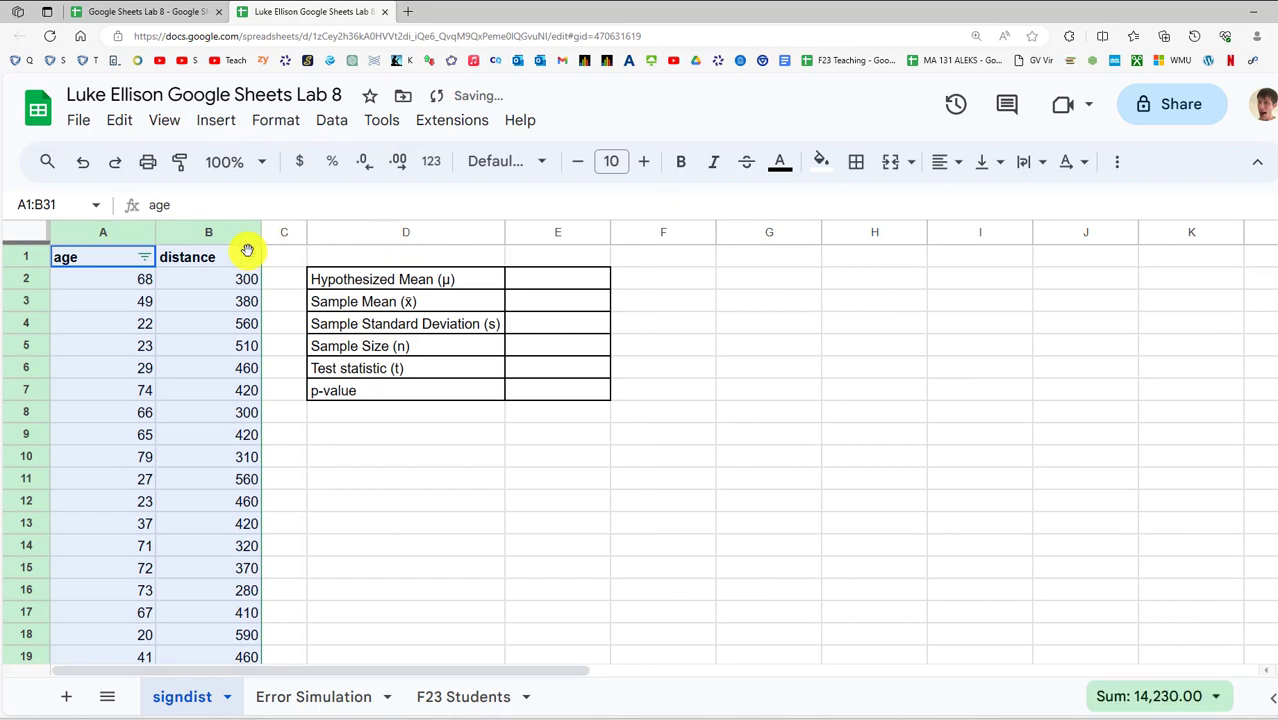
left_click(235, 280)
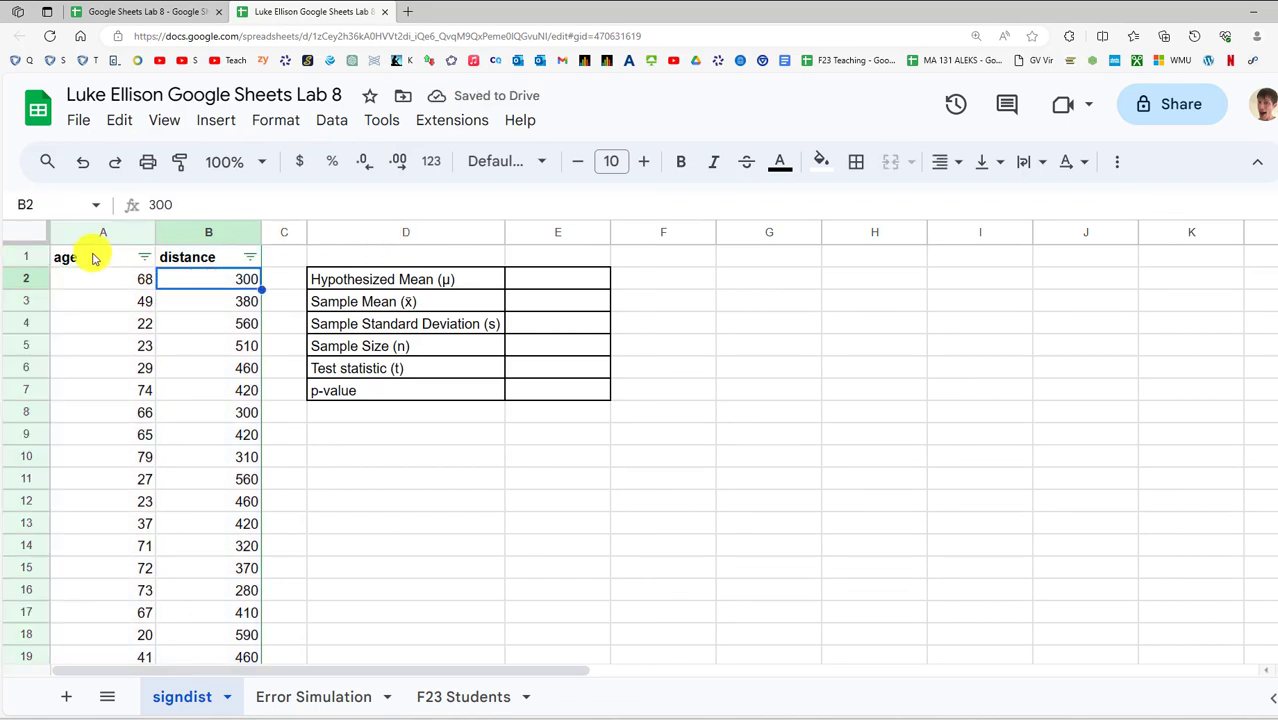
left_click(143, 259)
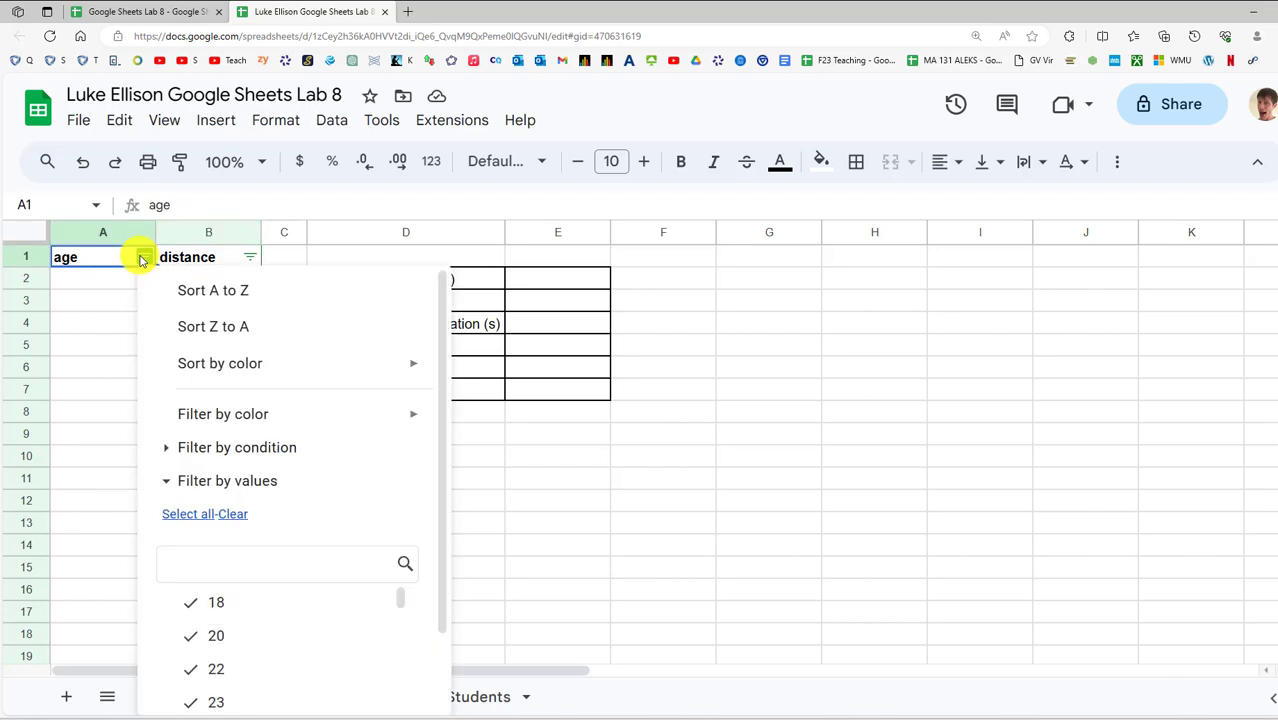
left_click(205, 301)
left_click(144, 257)
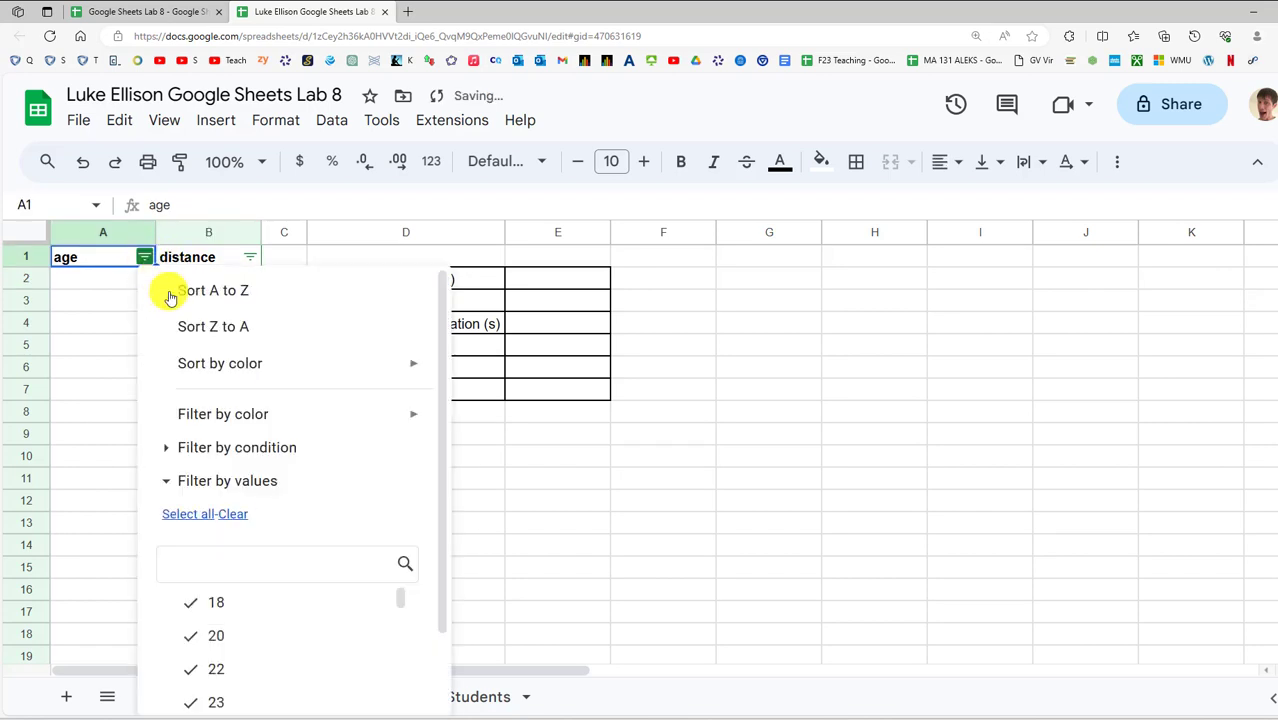
left_click(190, 328)
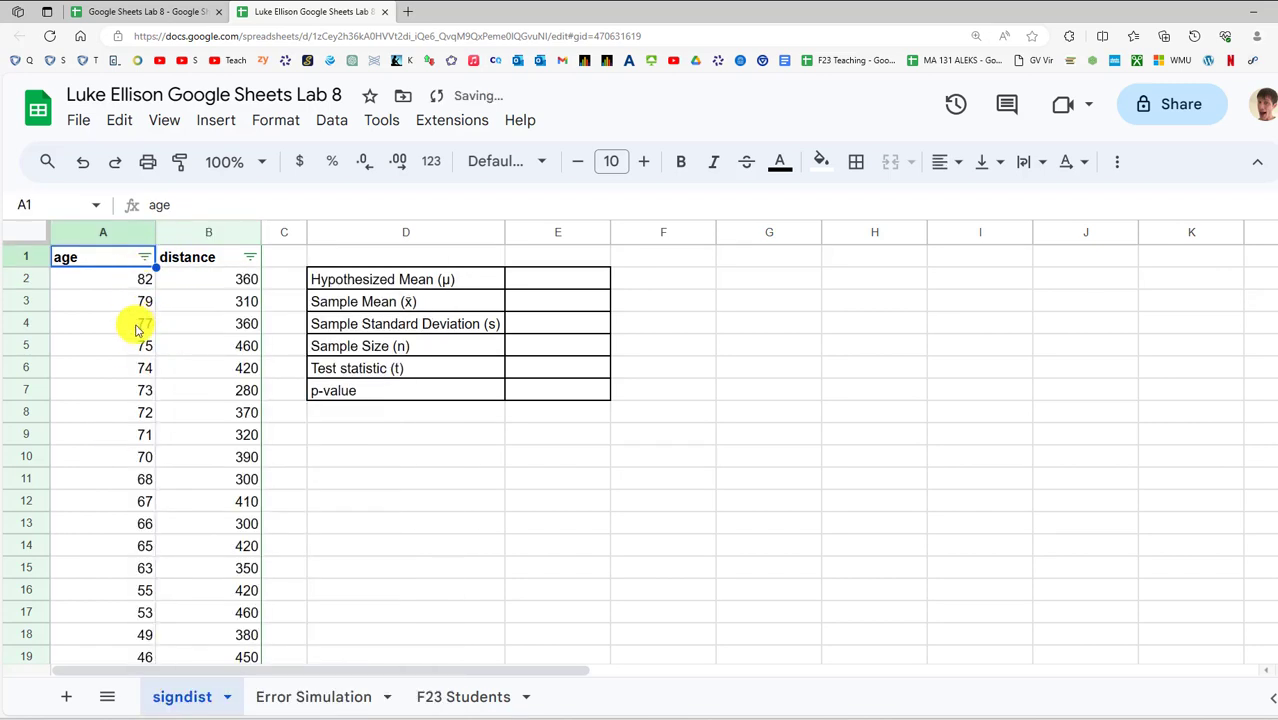
left_click(138, 279)
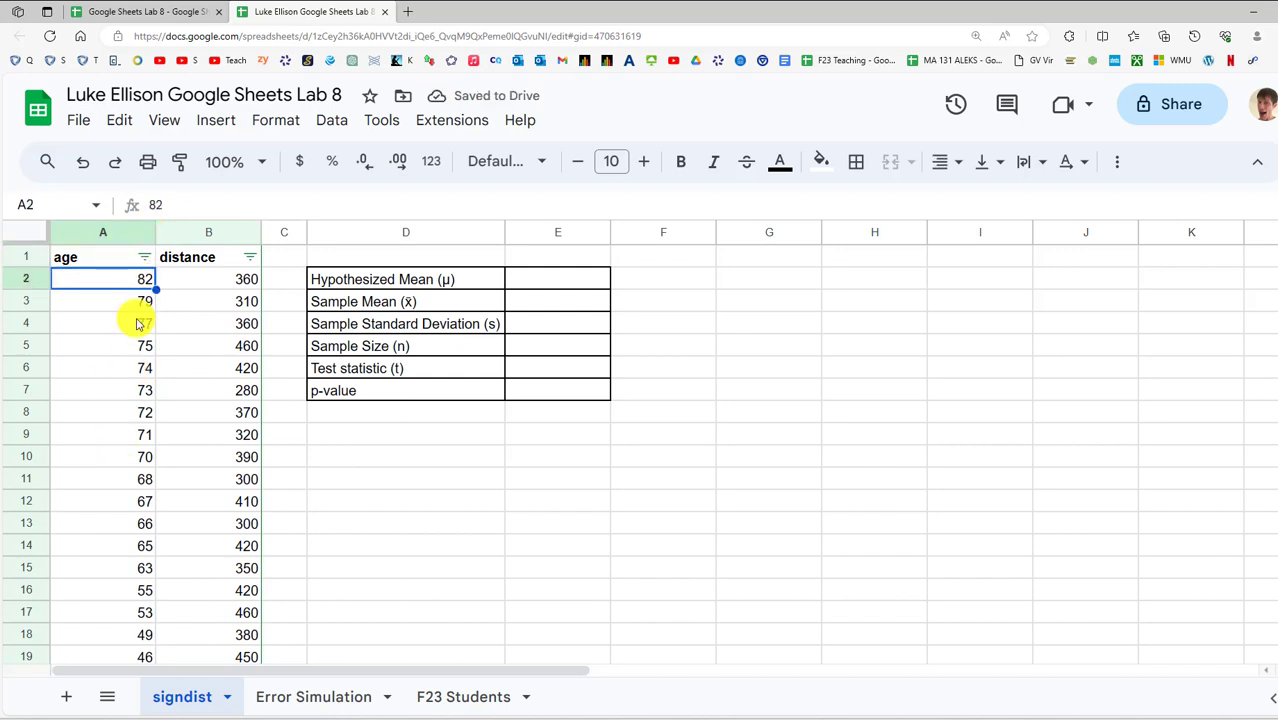
Clear the ages and distances in A18:B31 for participants under 50
scroll(155, 268, "down", 3)
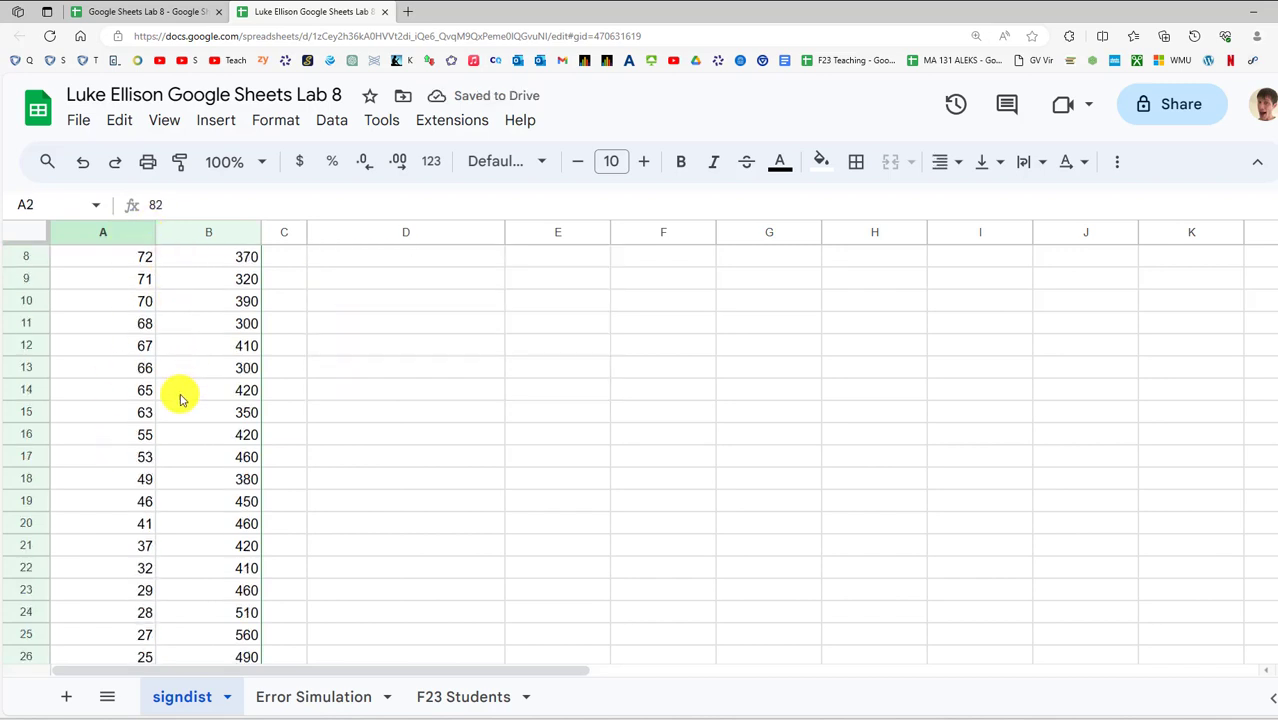
left_click(145, 480)
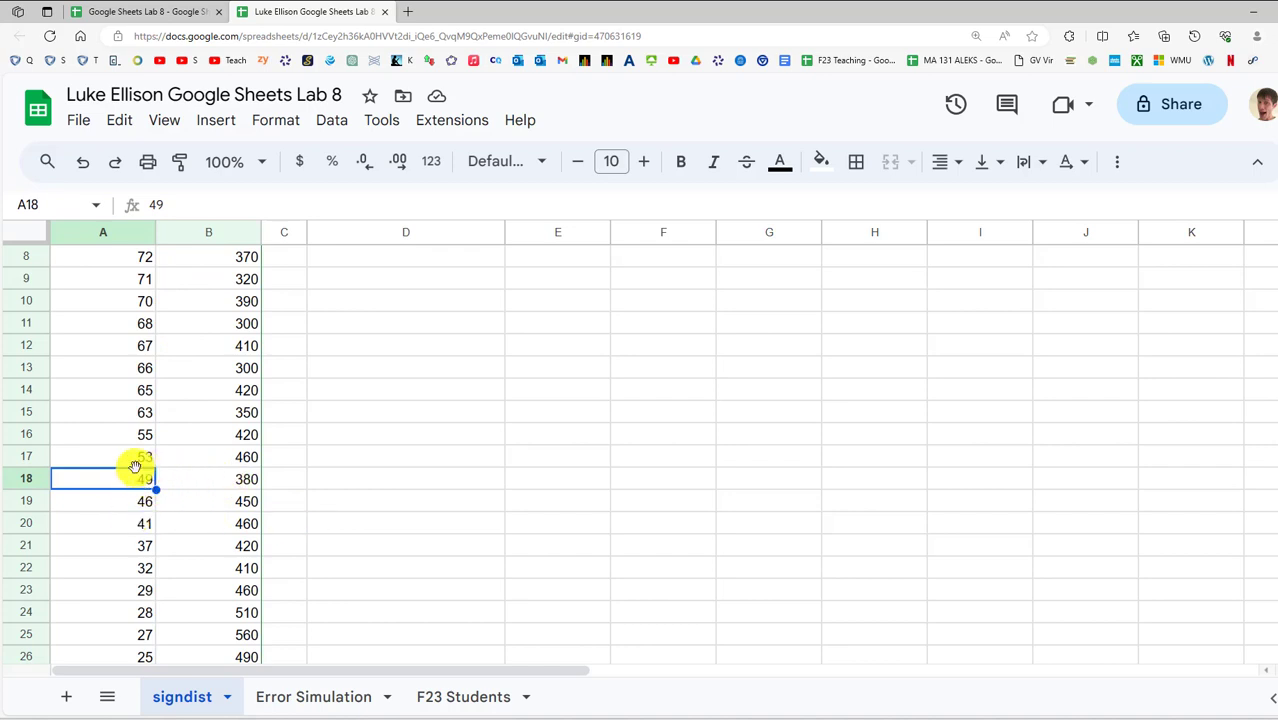
scroll(140, 470, "down", 2)
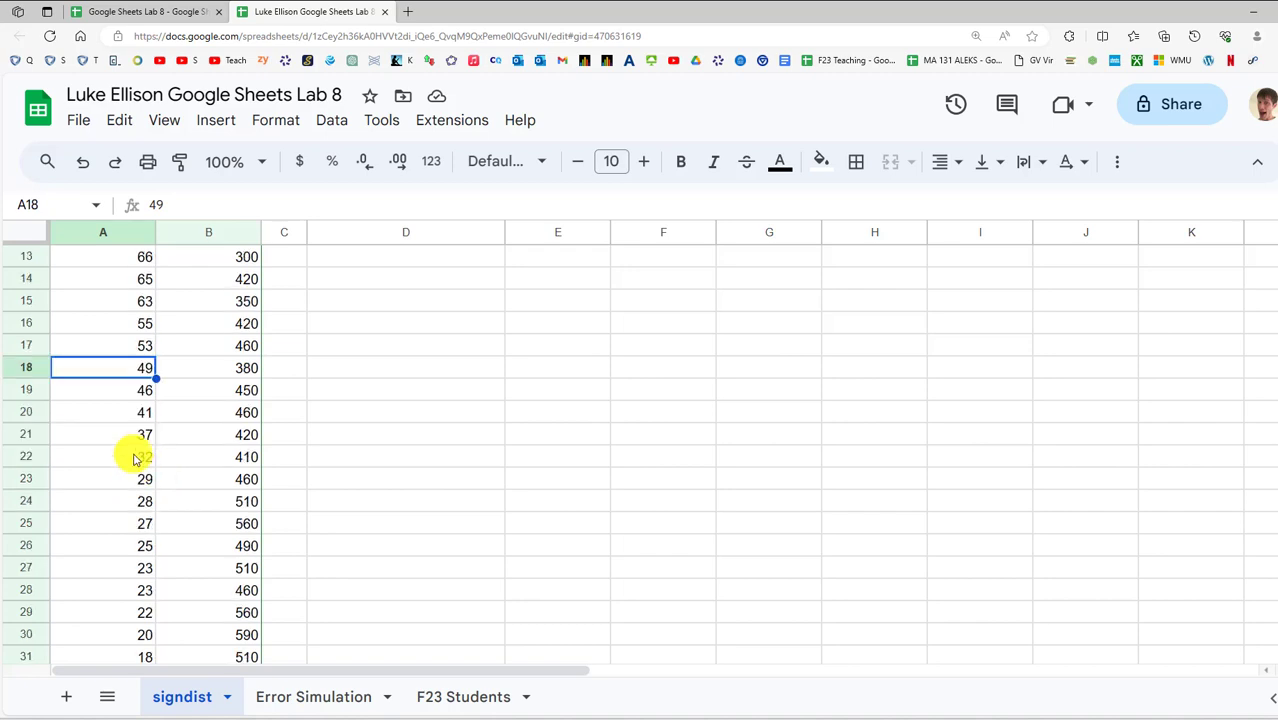
scroll(207, 441, "down", 3)
scroll(206, 440, "up", 3)
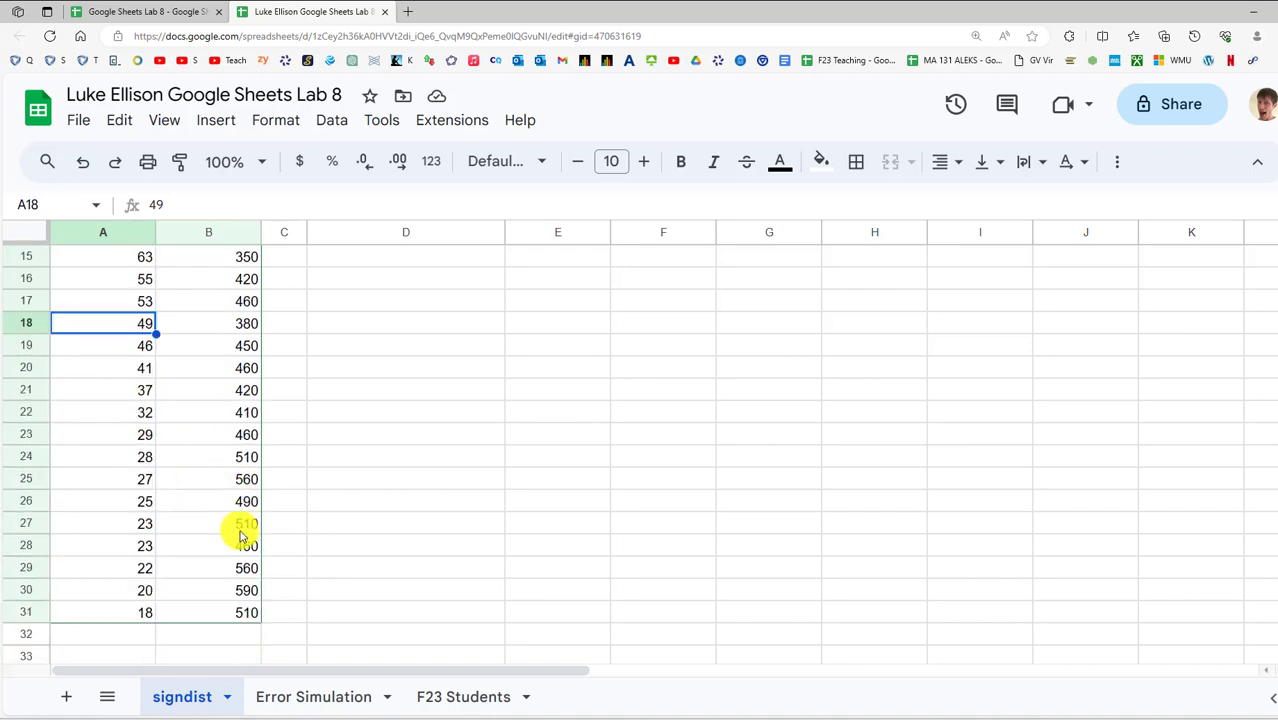
left_click(242, 621, "shift")
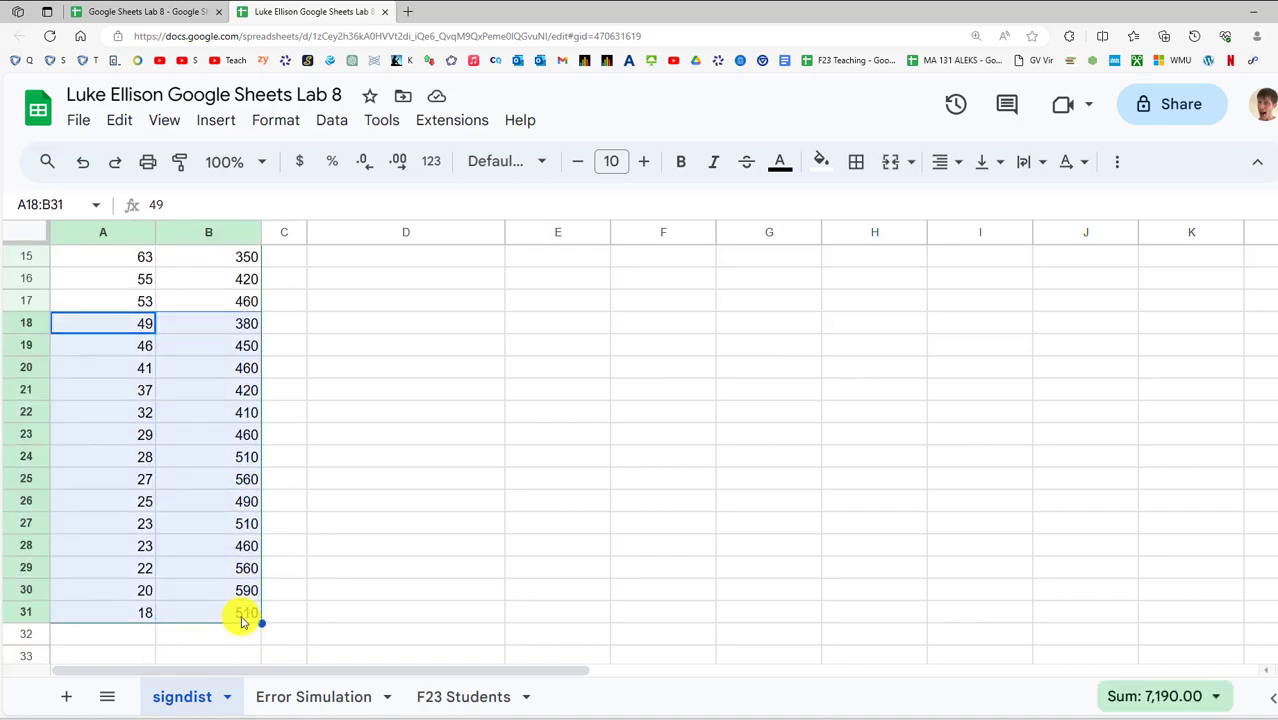
key("Delete")
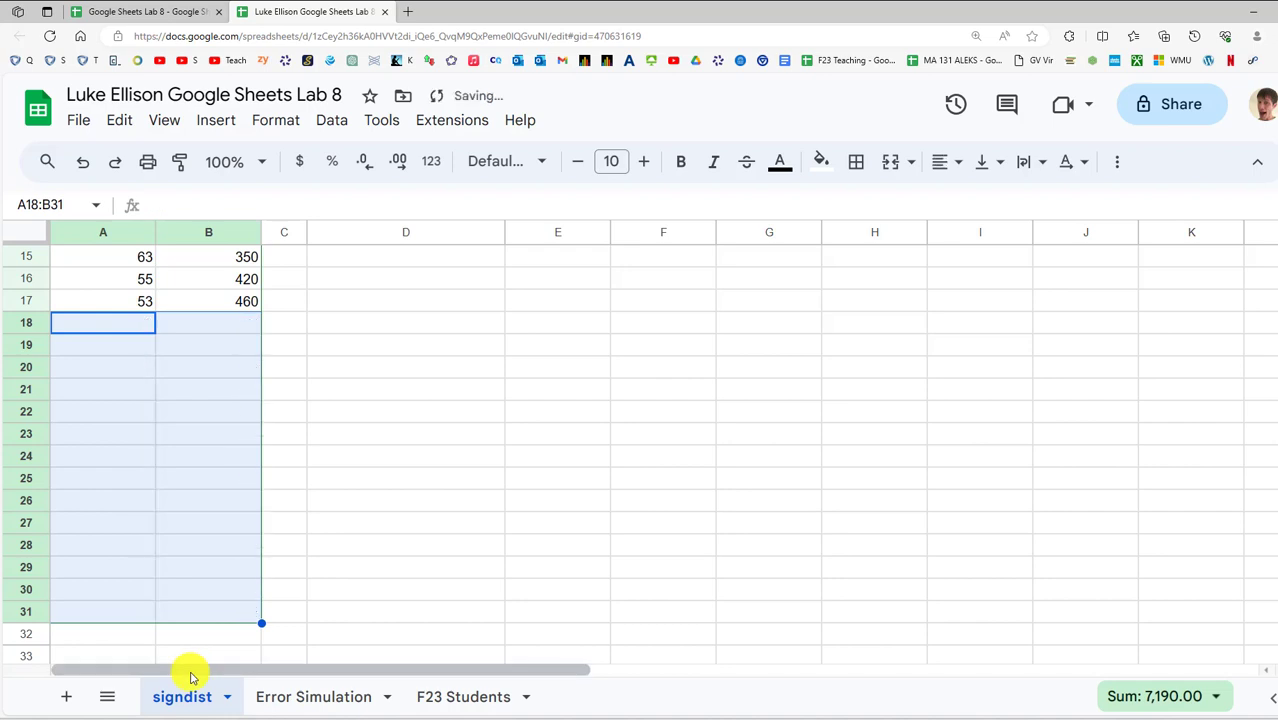
scroll(171, 400, "up", 4)
scroll(205, 440, "up", 1)
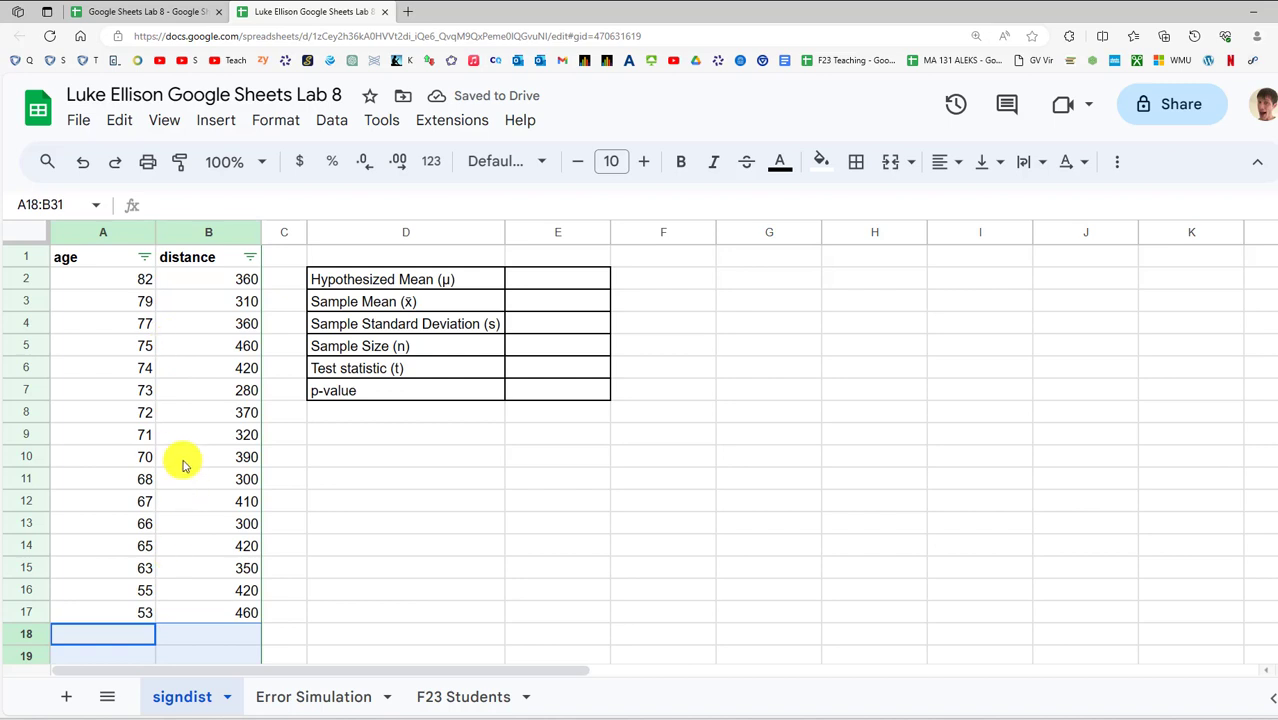
left_click(128, 612)
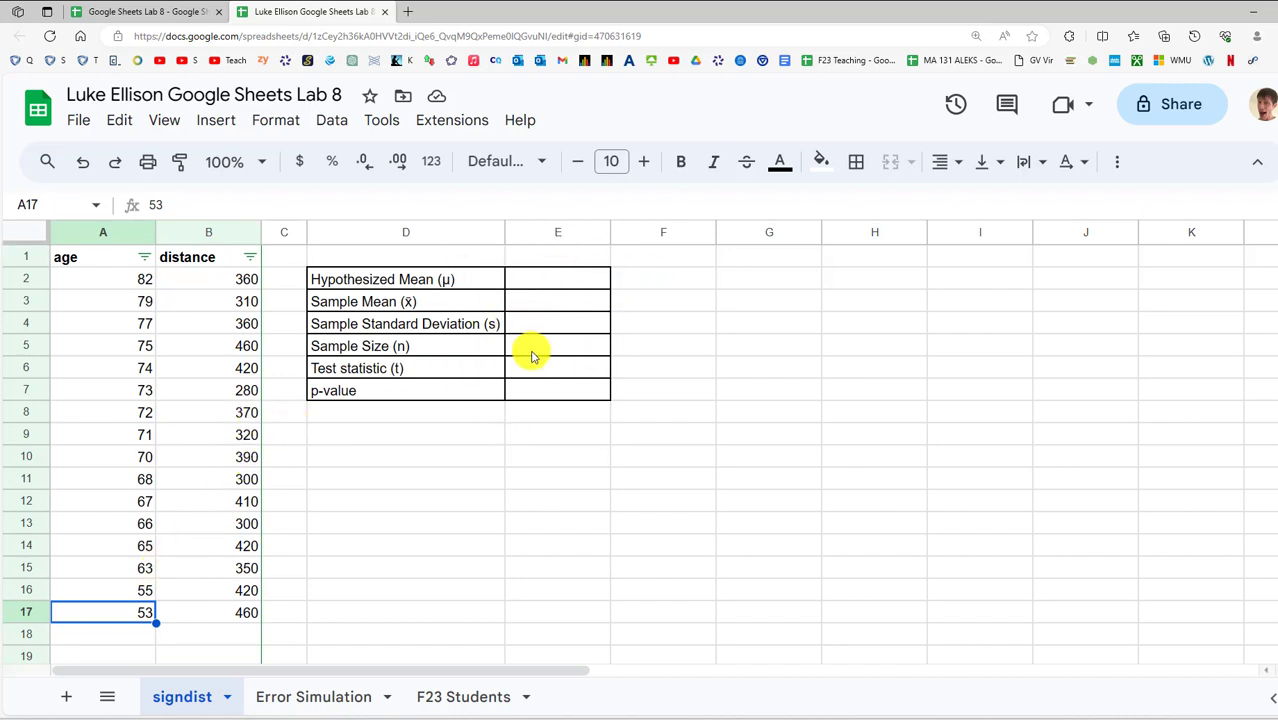
left_click(738, 432)
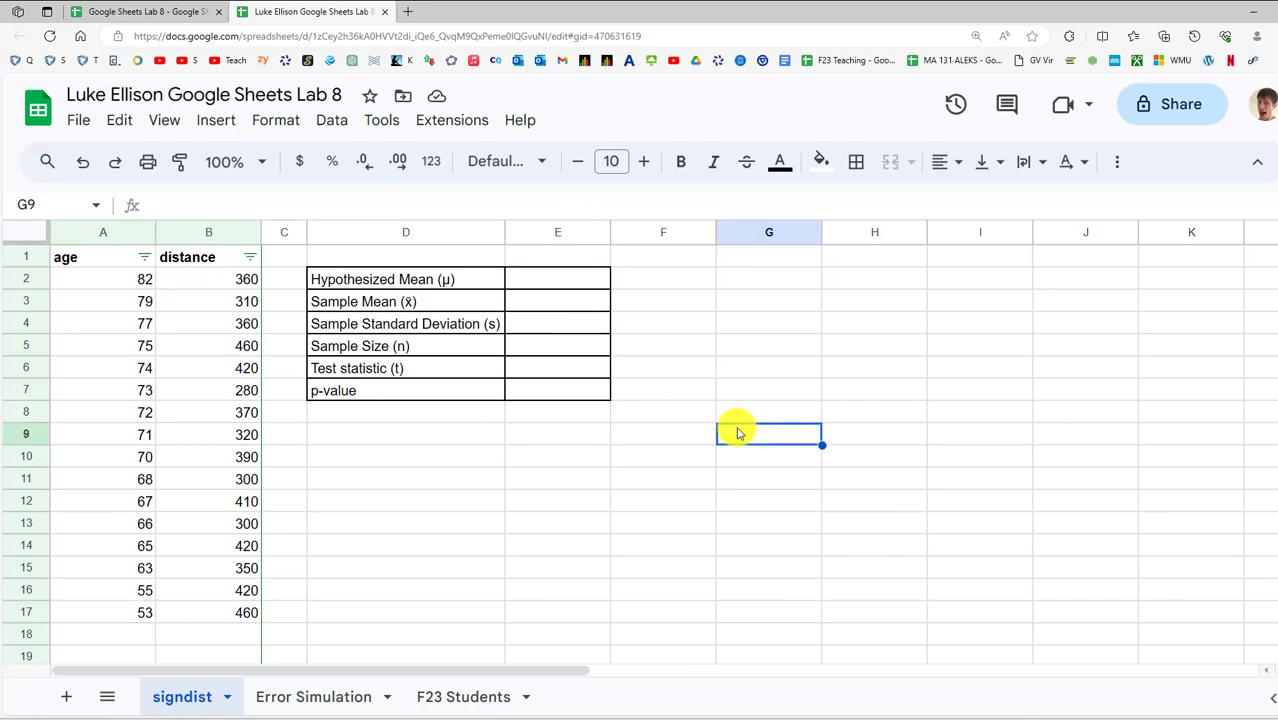
Enter the hypothesized mean 385 in E2, checked against the handout
left_click(528, 279)
left_click_drag(745, 718, 524, 62)
left_click_drag(499, 337, 684, 338)
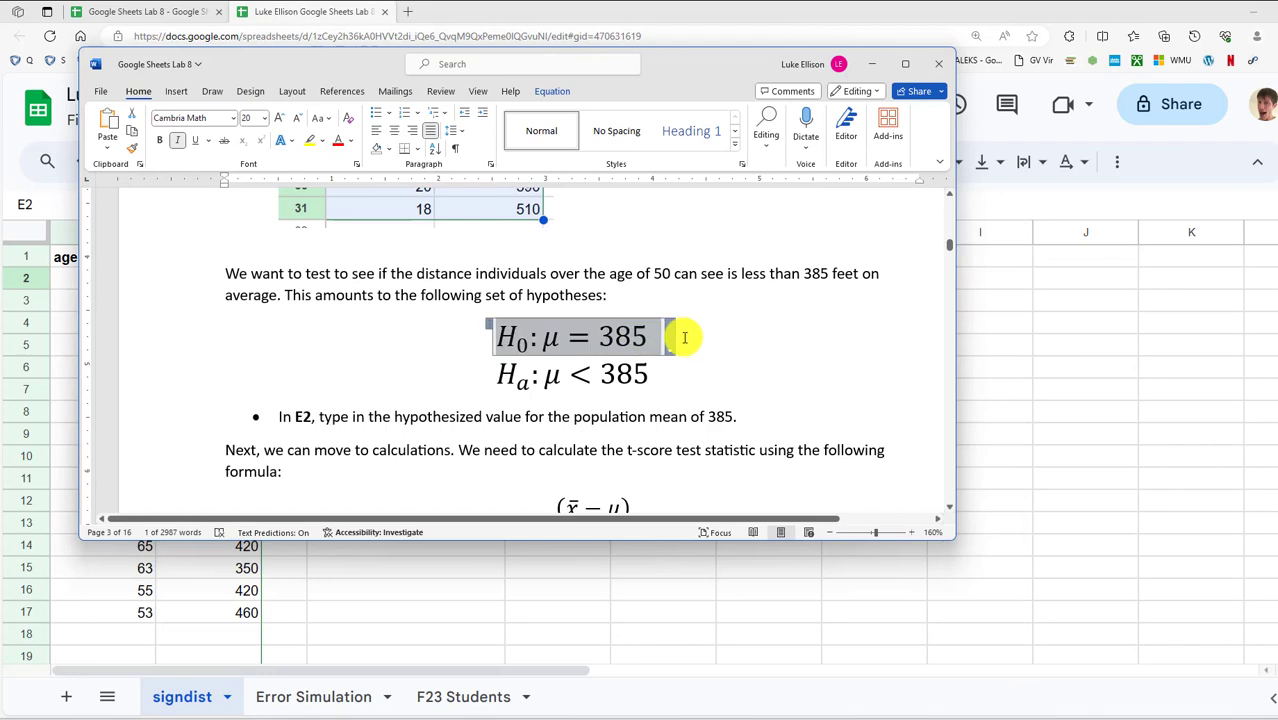
left_click(871, 63)
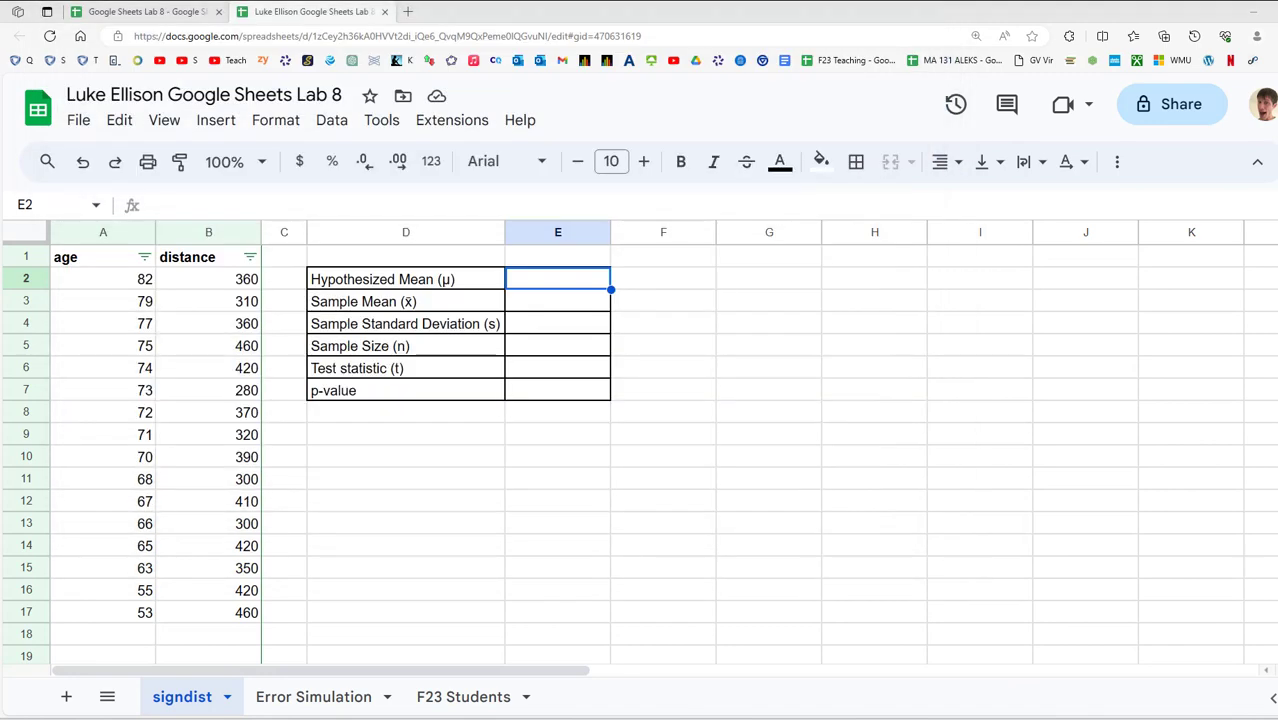
type("385")
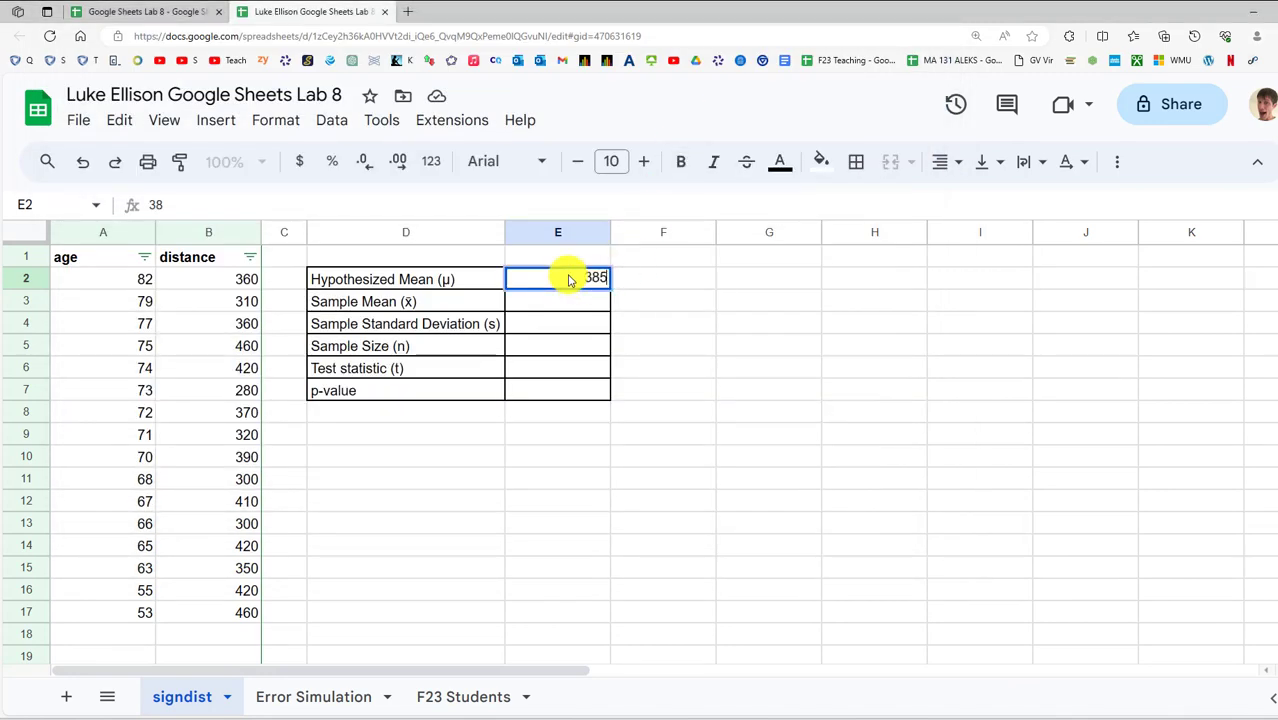
key("Return")
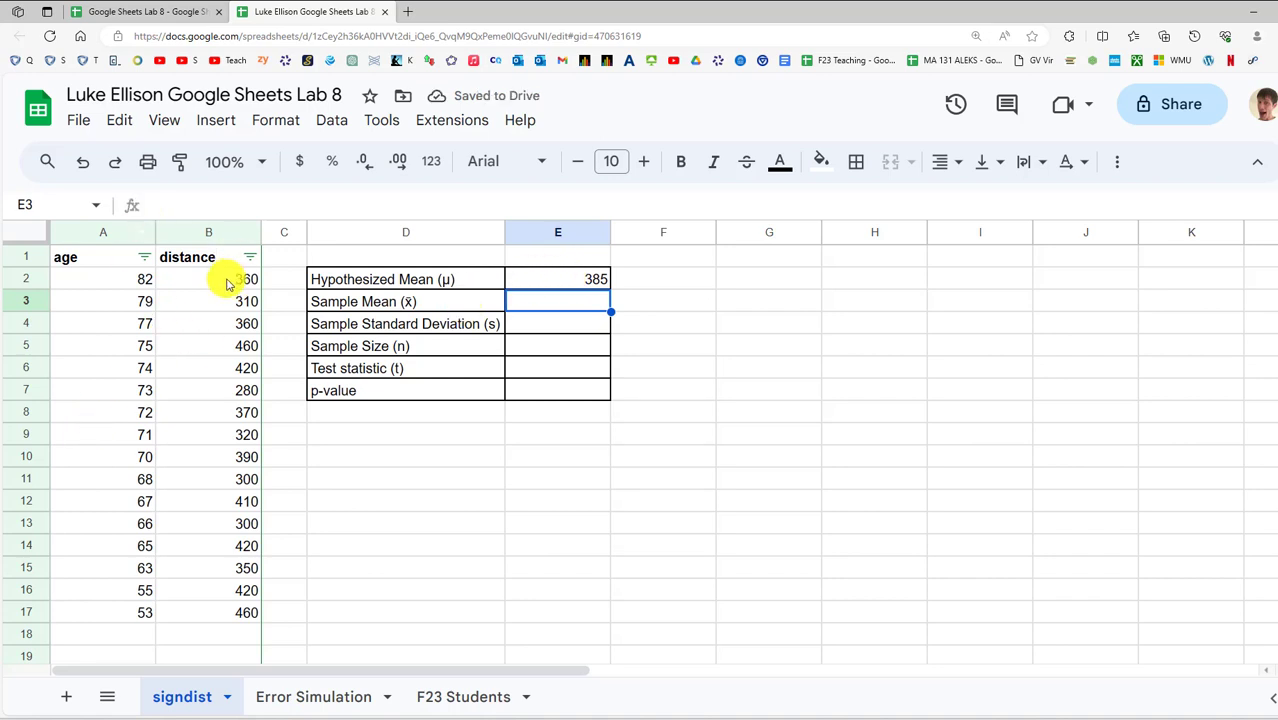
Enter the sample mean =AVERAGE(B2:B17) in E3
left_click_drag(227, 284, 240, 612)
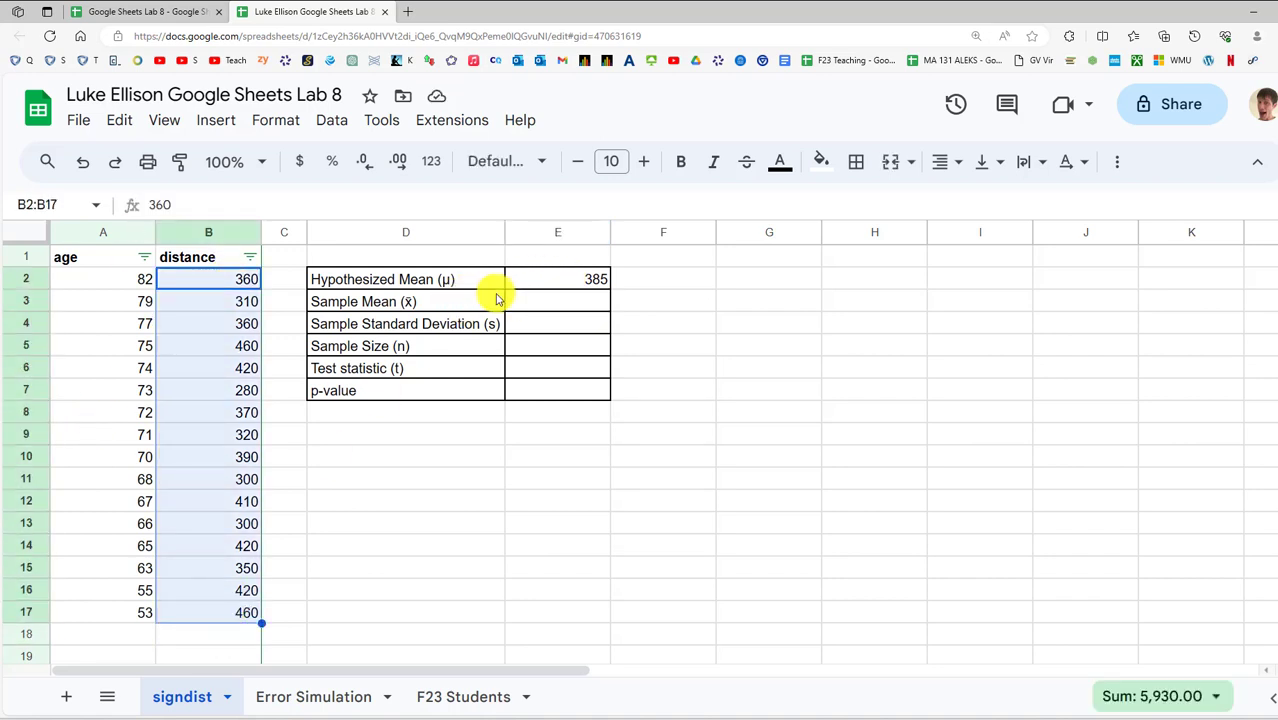
left_click(521, 301)
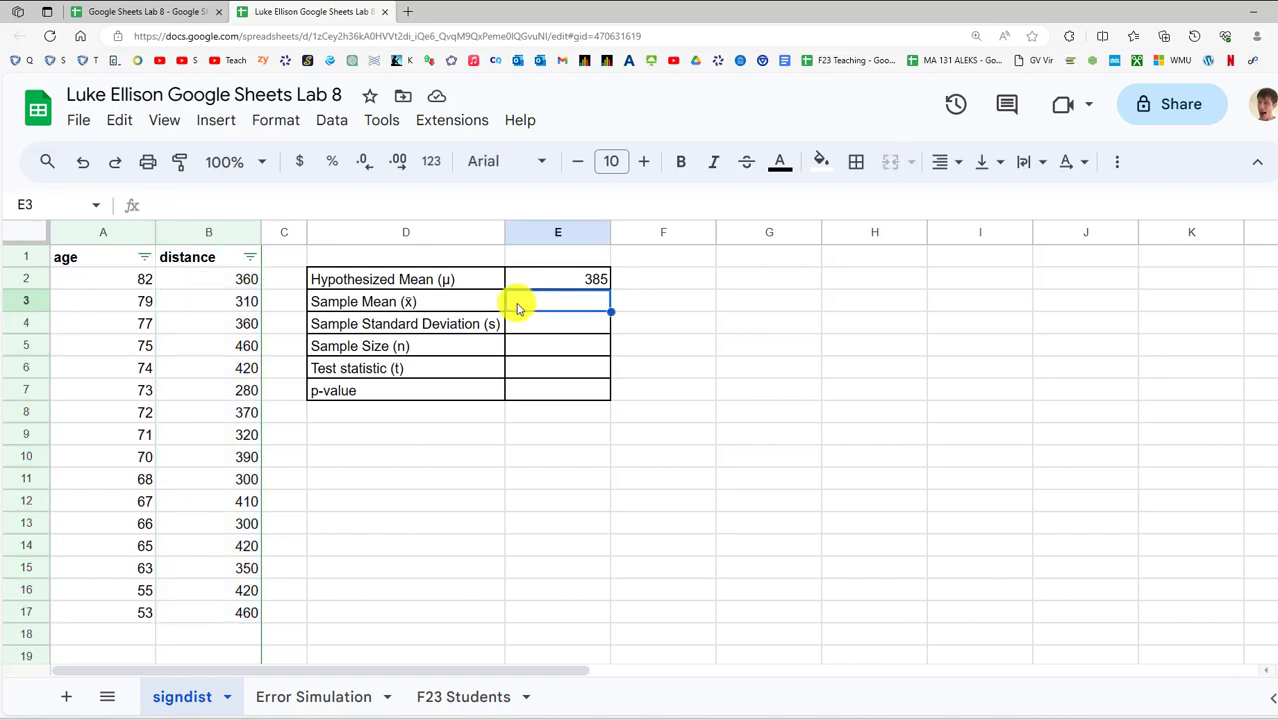
type("=av")
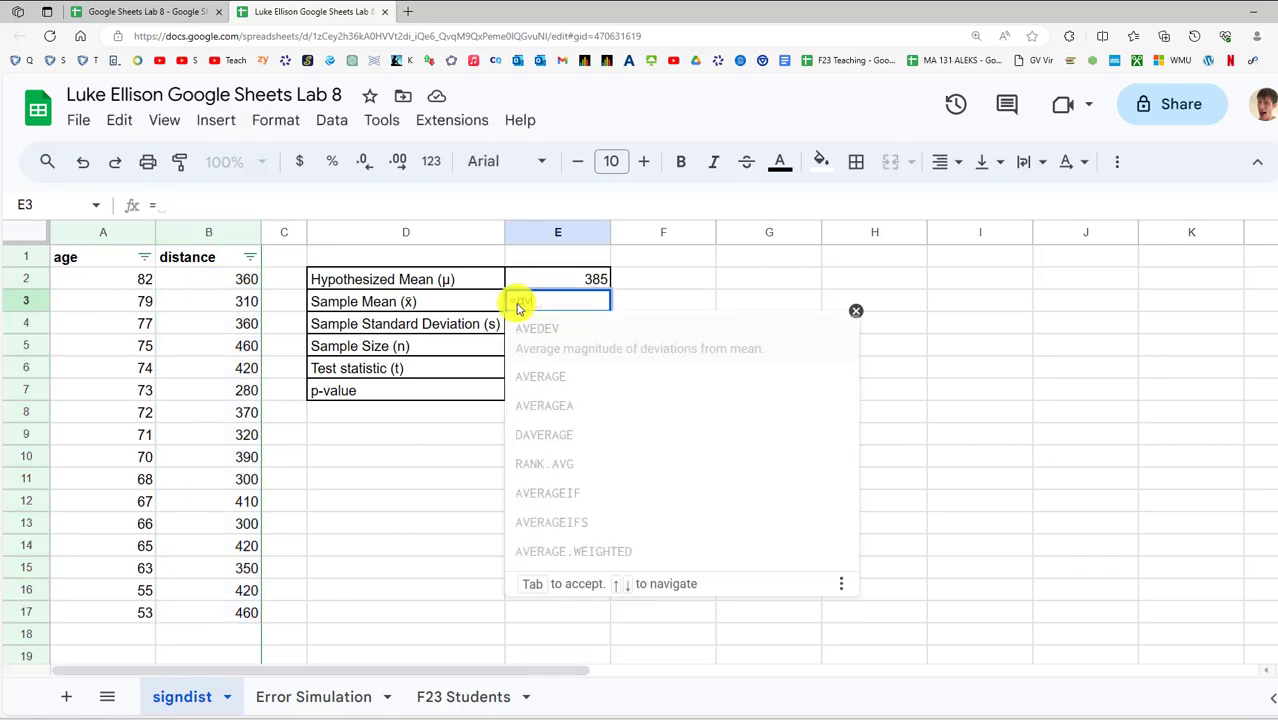
type("erage(")
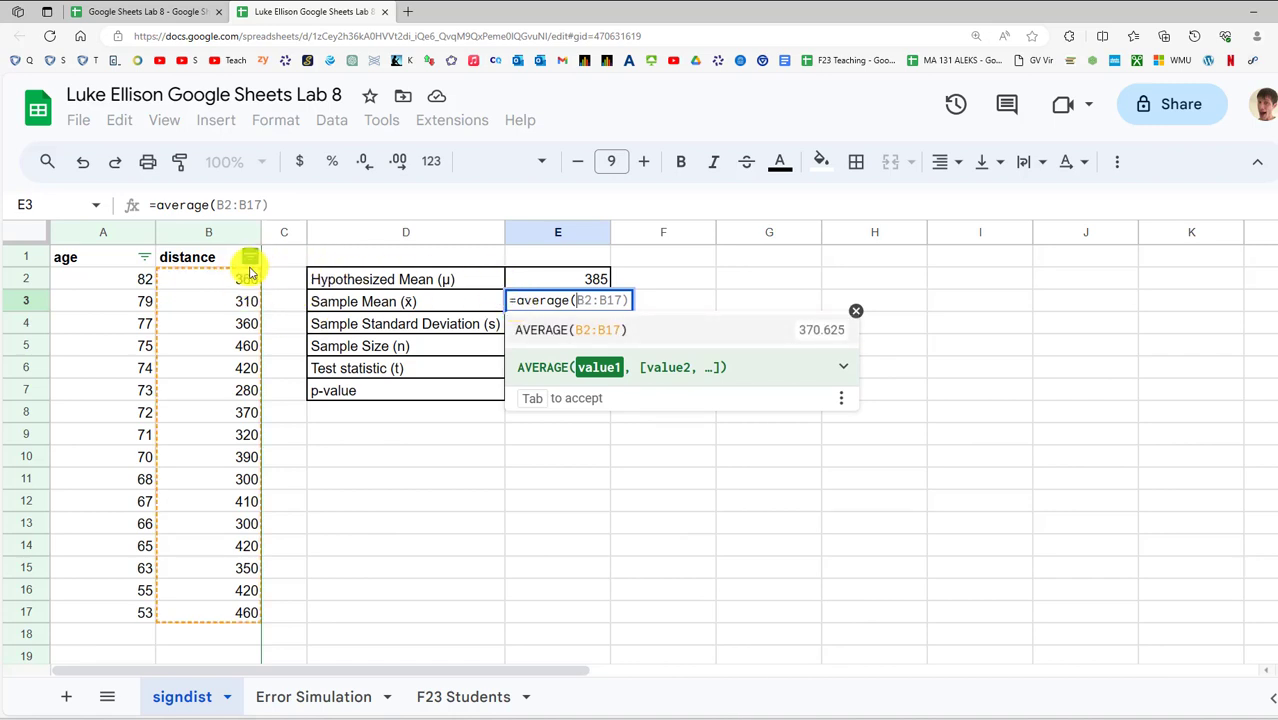
left_click_drag(241, 279, 228, 608)
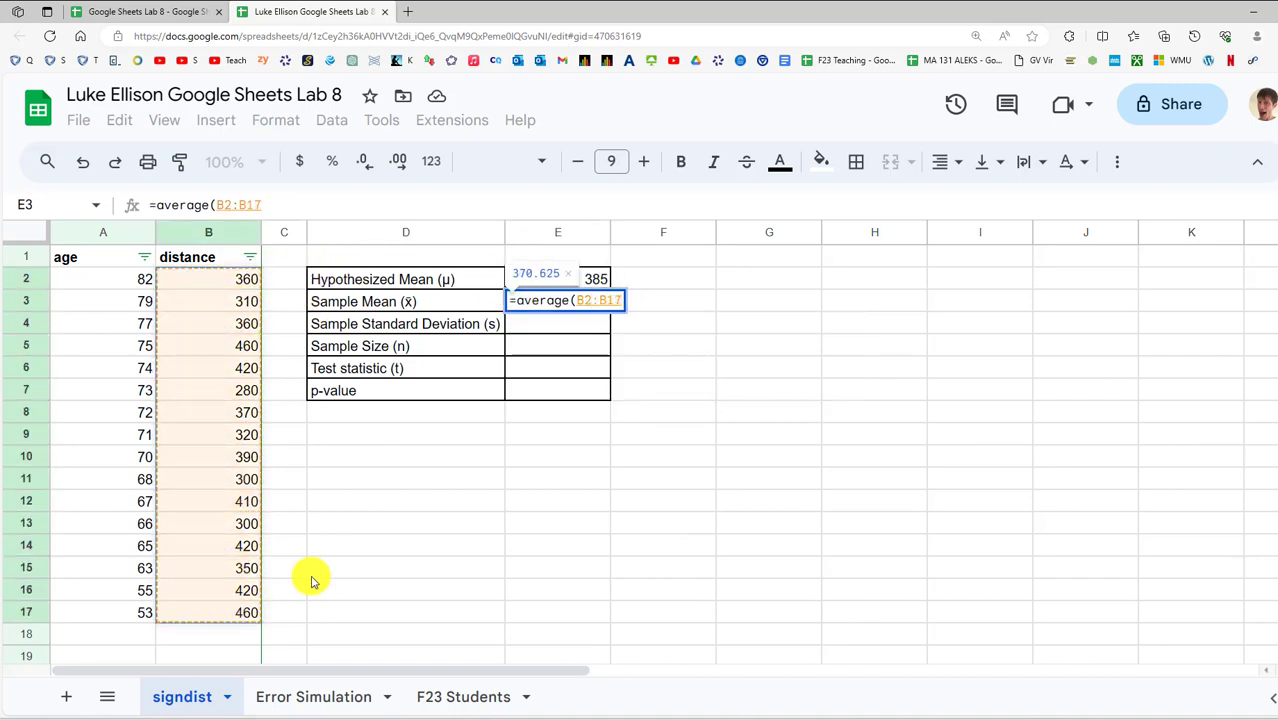
type(")")
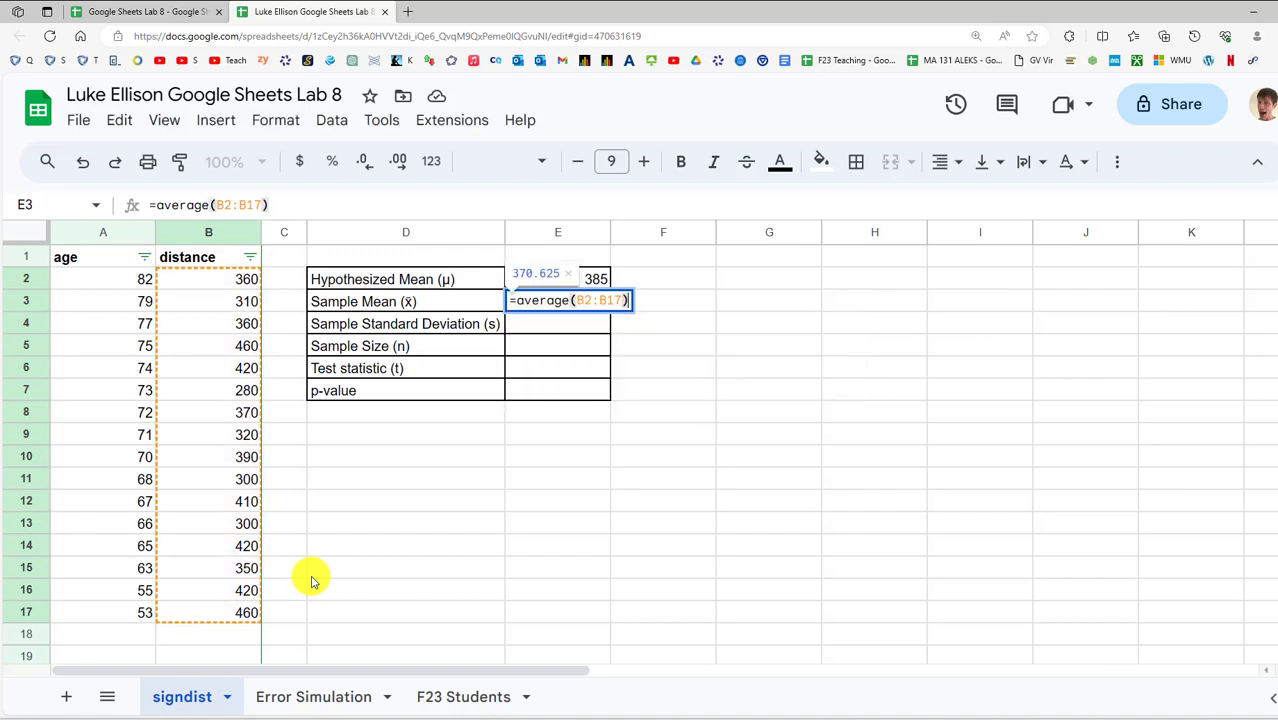
key("Return")
left_click(548, 545)
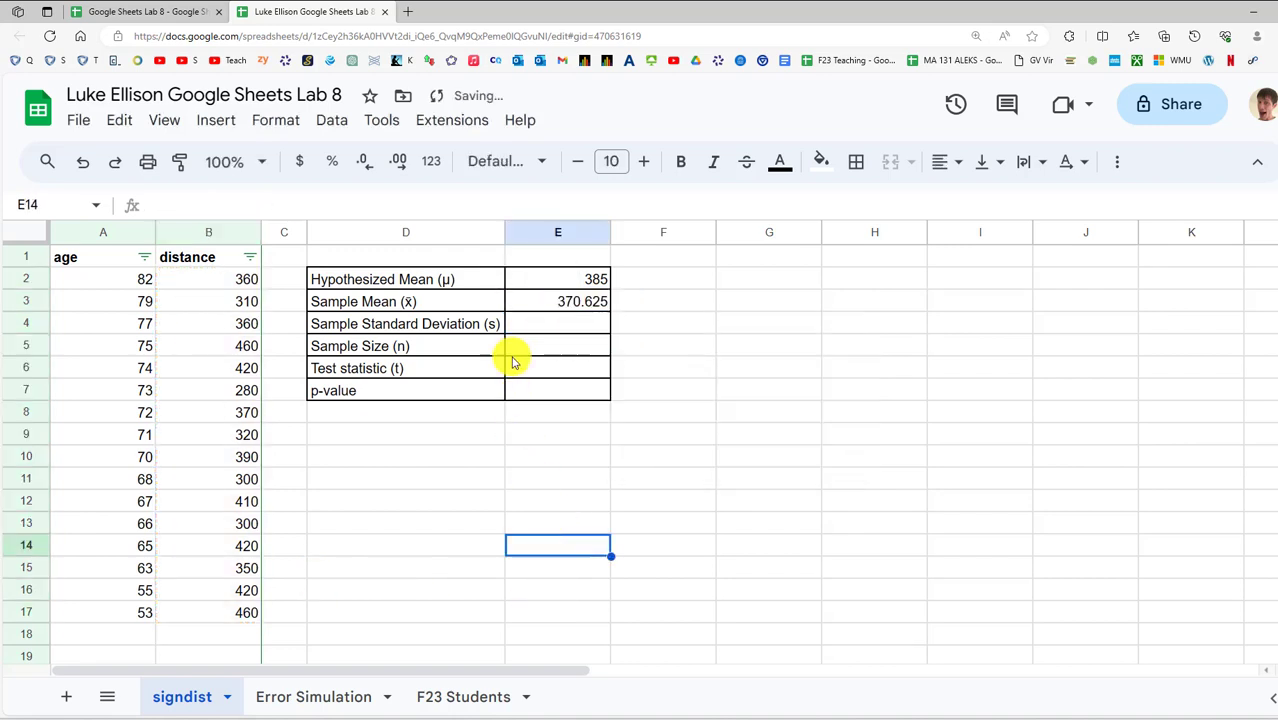
left_click_drag(250, 280, 255, 636)
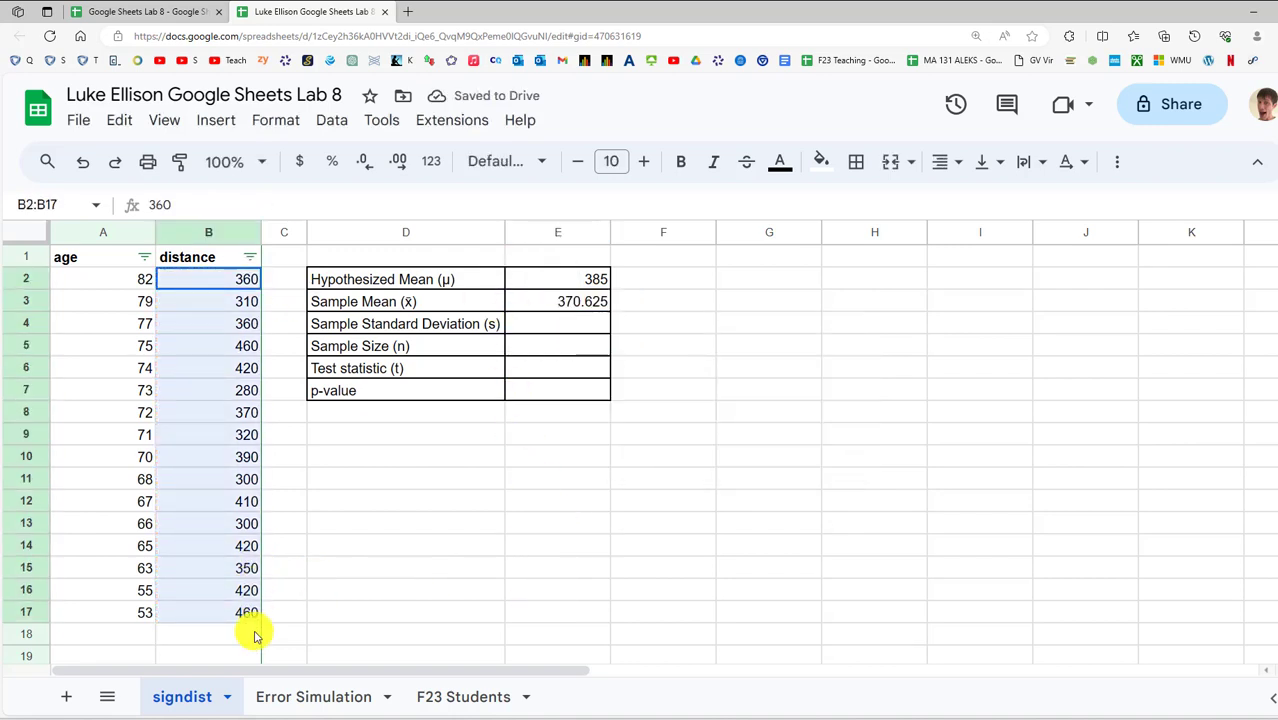
left_click(485, 545)
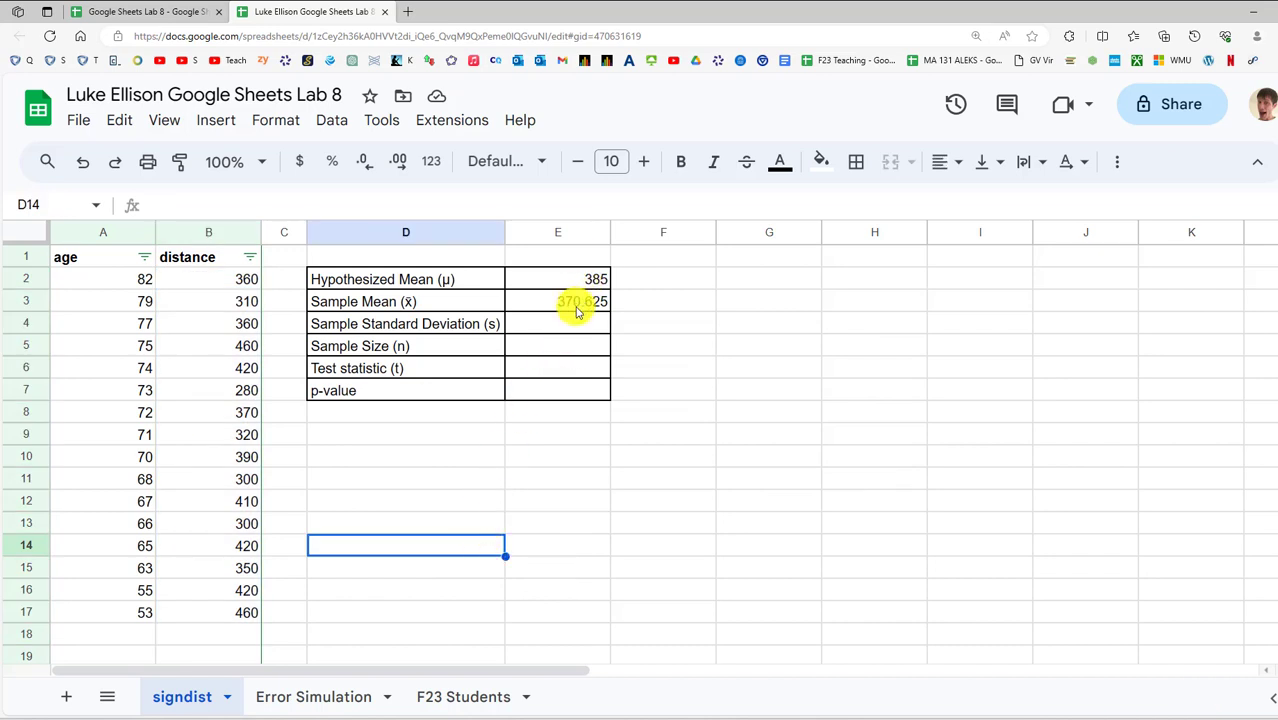
Review E2 and E3, then highlight the alternative hypothesis in the Word handout
left_click(600, 279)
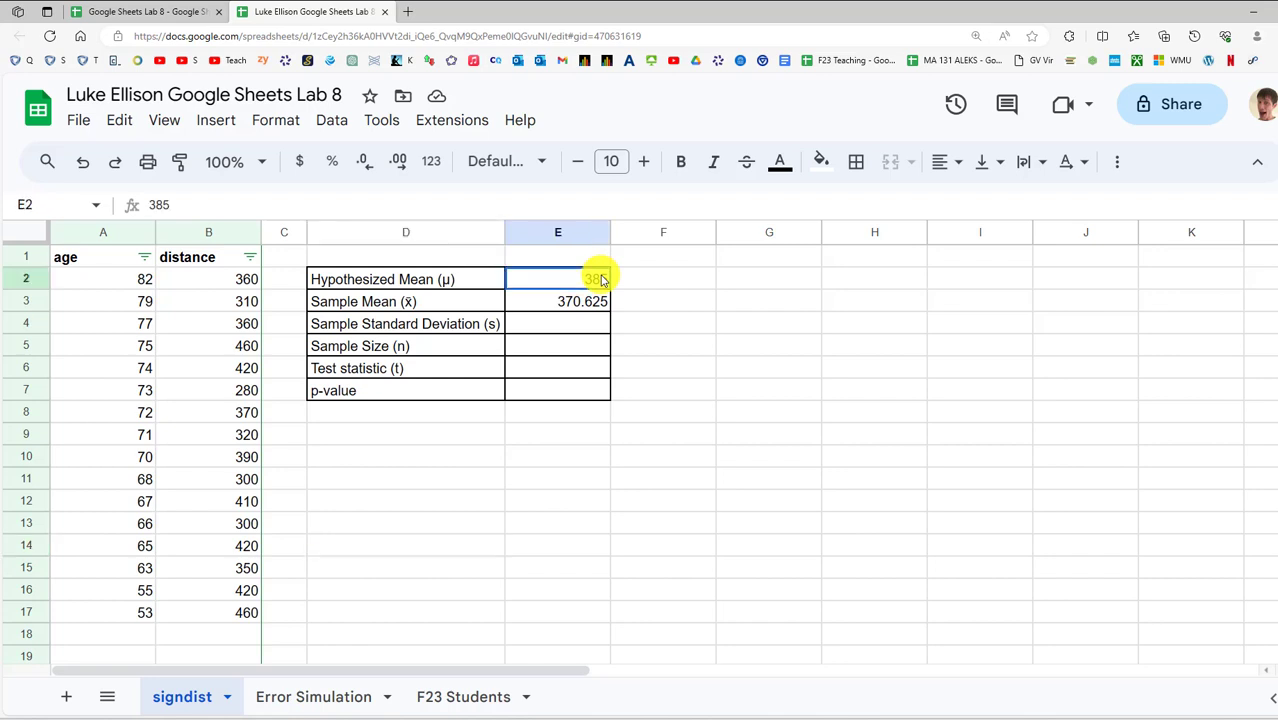
left_click(575, 306)
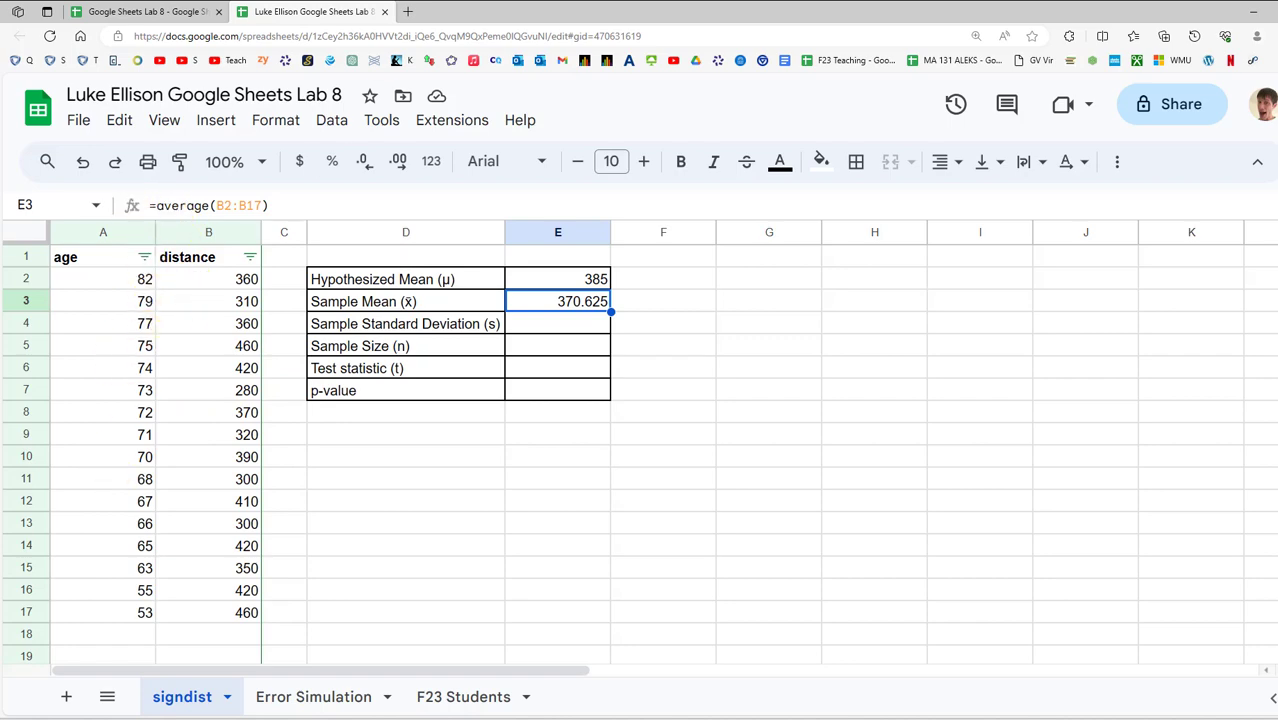
left_click_drag(640, 4, 511, 46)
left_click_drag(487, 358, 652, 364)
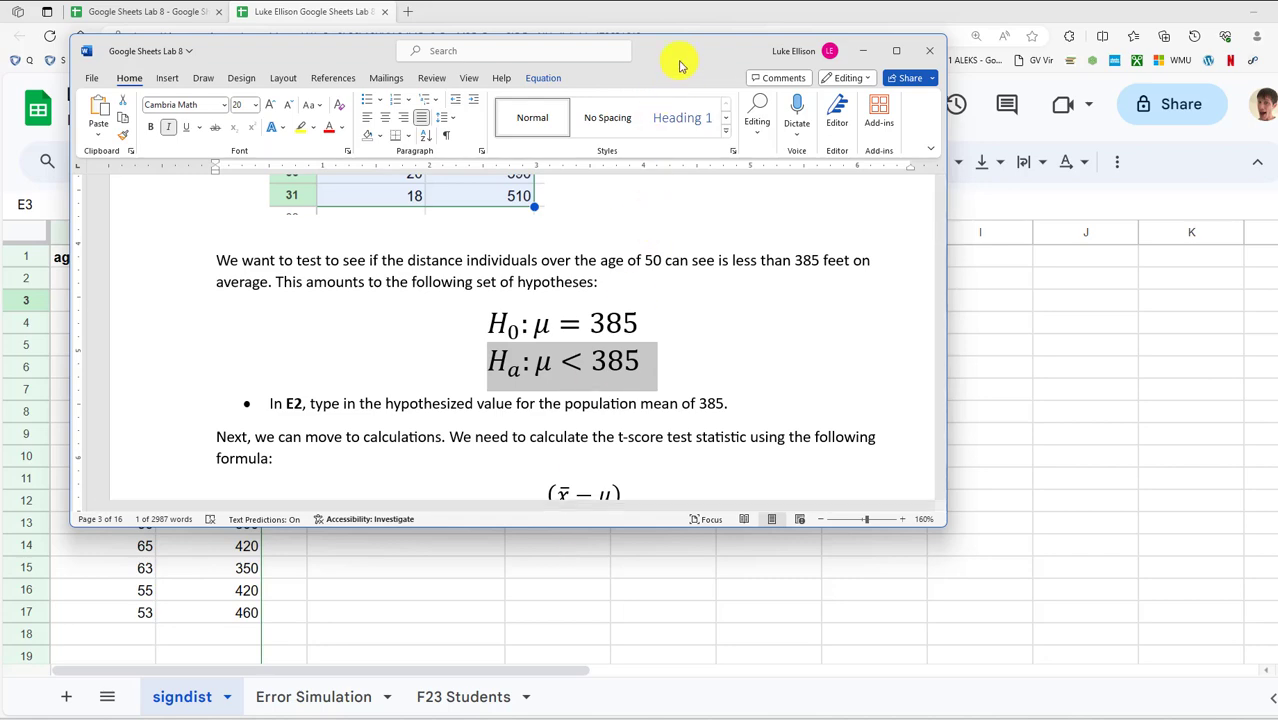
Inspect the handout's t statistic formula and highlight s in its denominator
left_click_drag(680, 66, 705, 2)
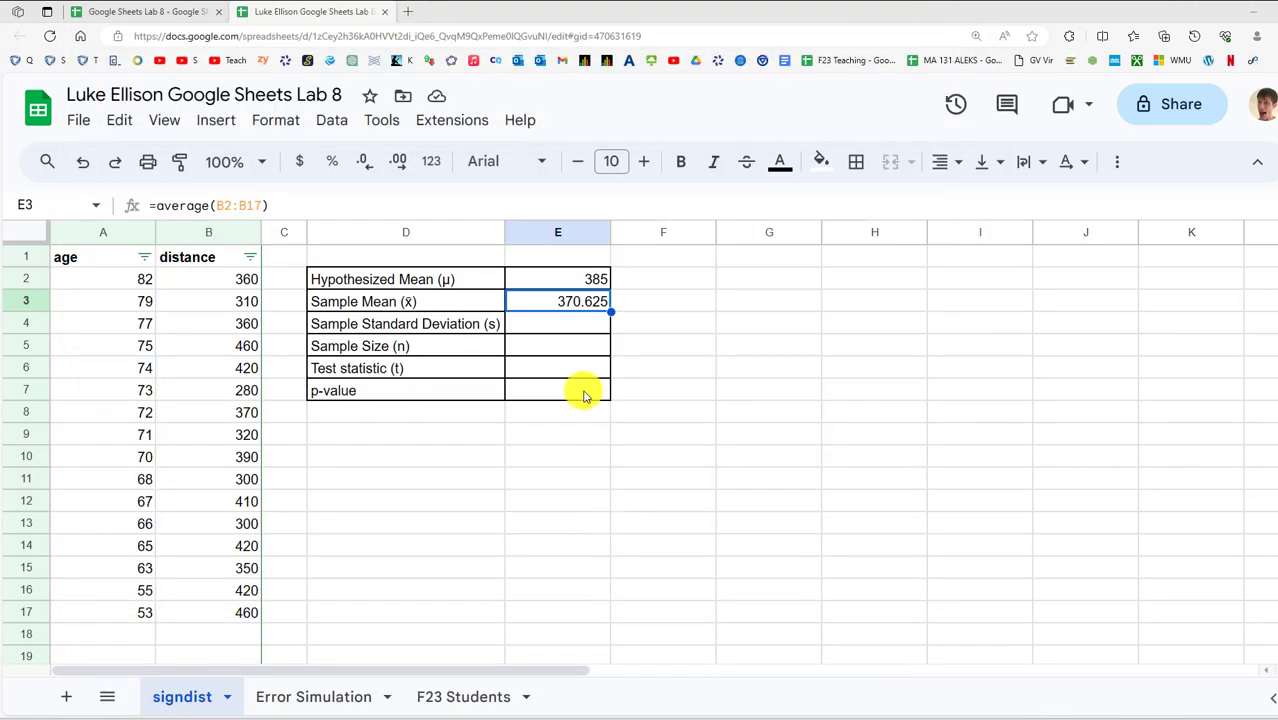
left_click(569, 346)
left_click(552, 332)
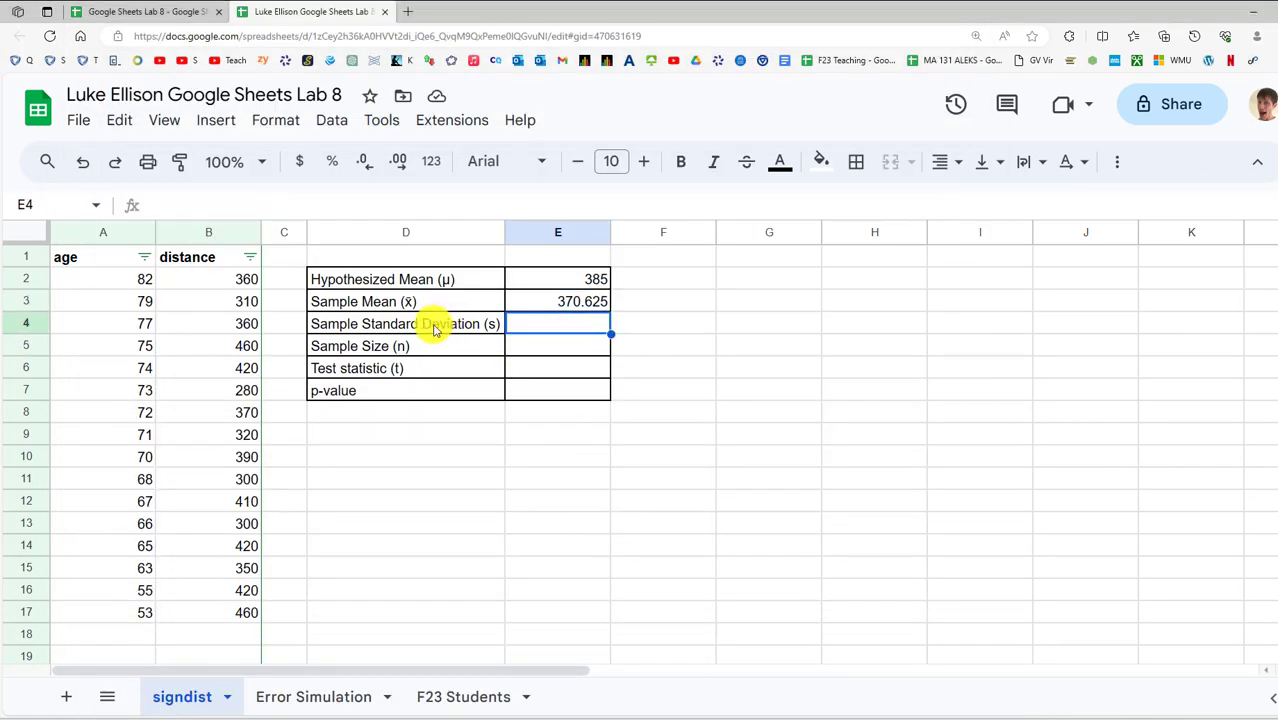
left_click_drag(615, 2, 572, 55)
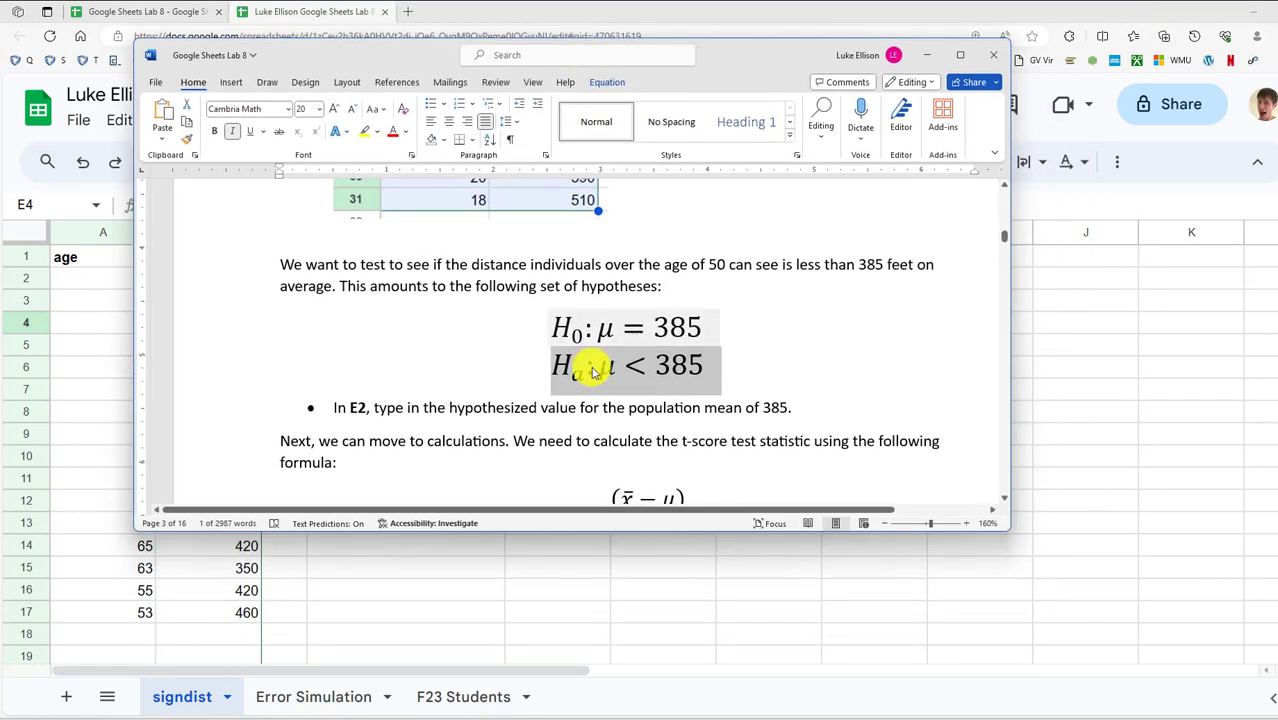
scroll(594, 368, "down", 3)
left_click(689, 394)
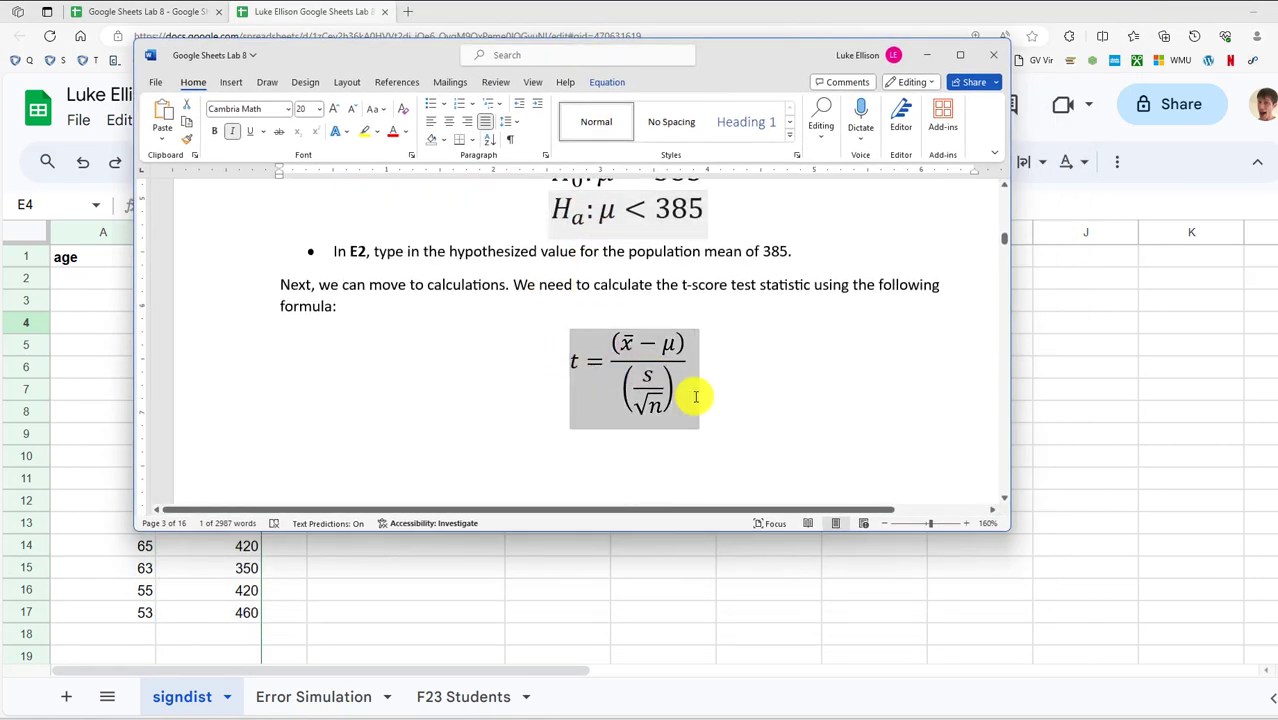
left_click(646, 376)
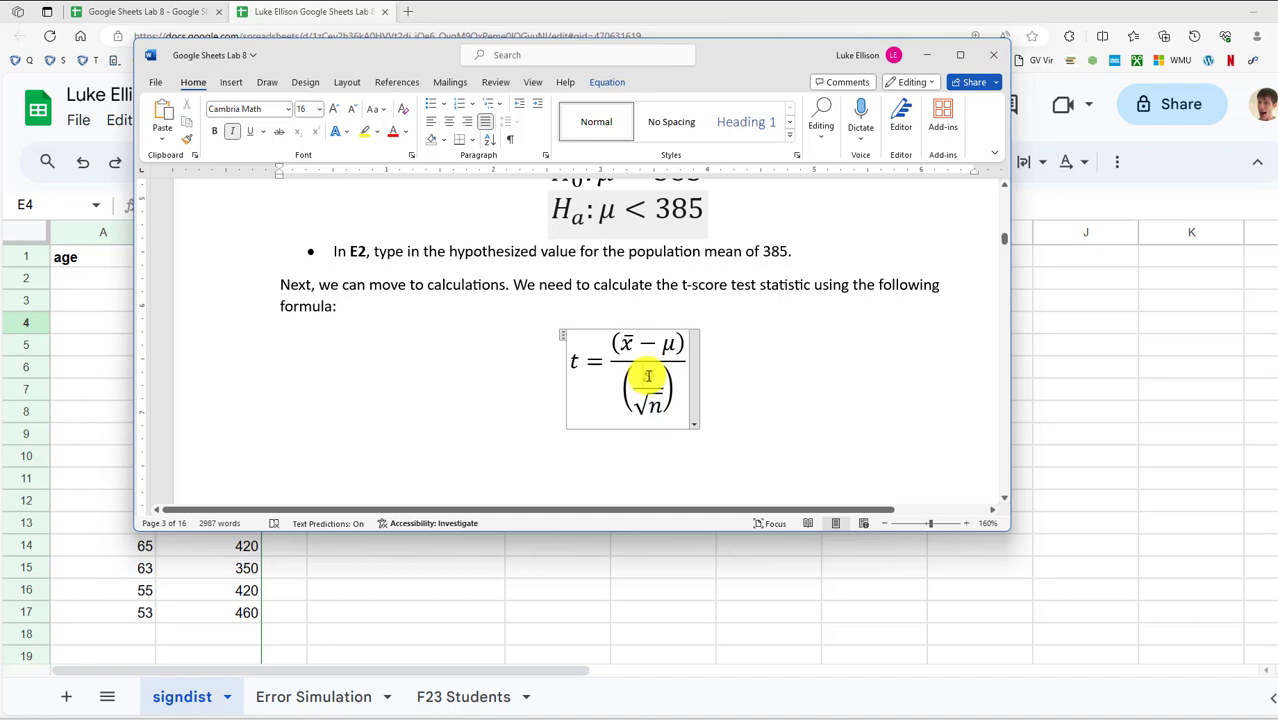
mouse_move(649, 376)
left_mouse_down()
mouse_move(667, 393)
mouse_move(653, 400)
left_mouse_up()
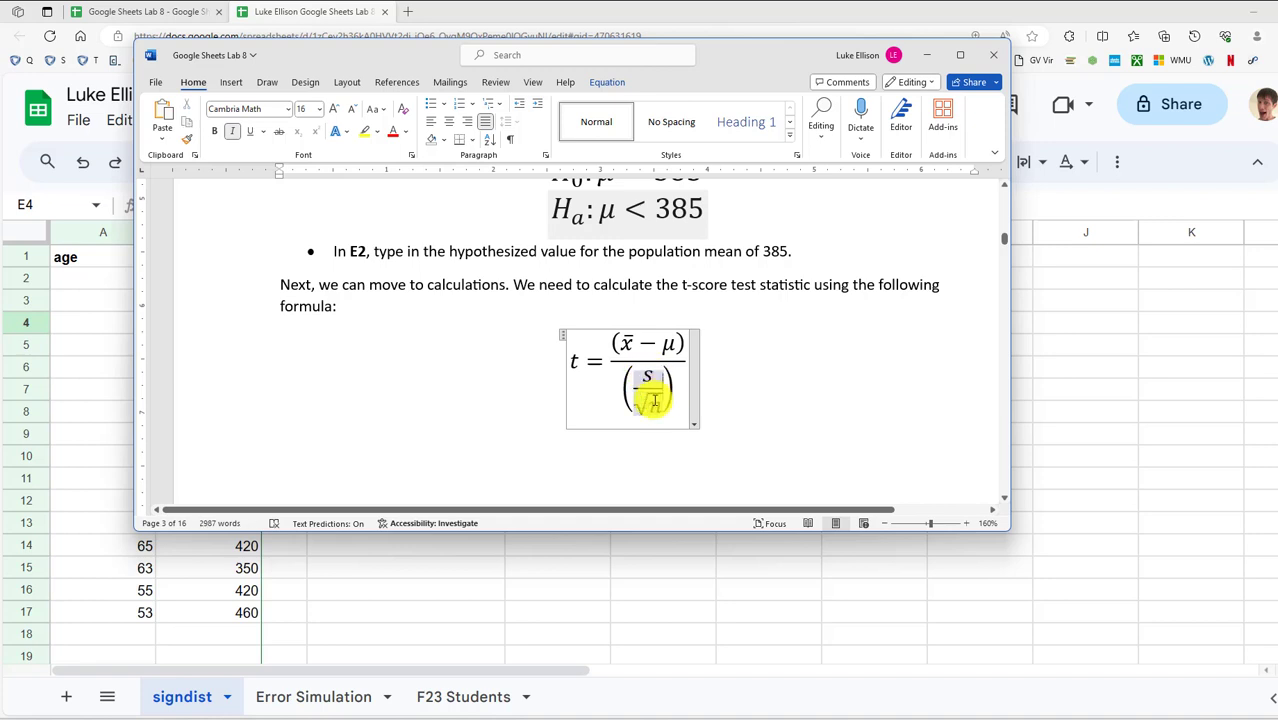
left_click(926, 55)
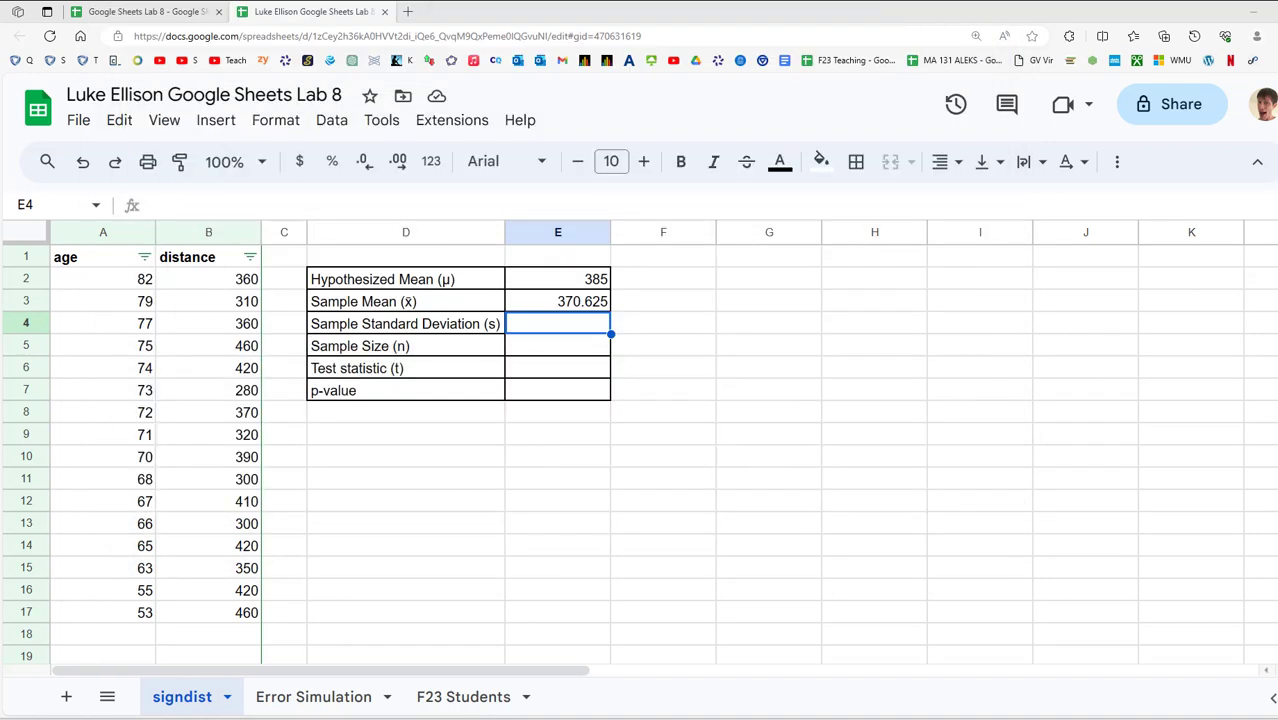
Copy the =average(B2:B17) formula text from E3
left_click(572, 300)
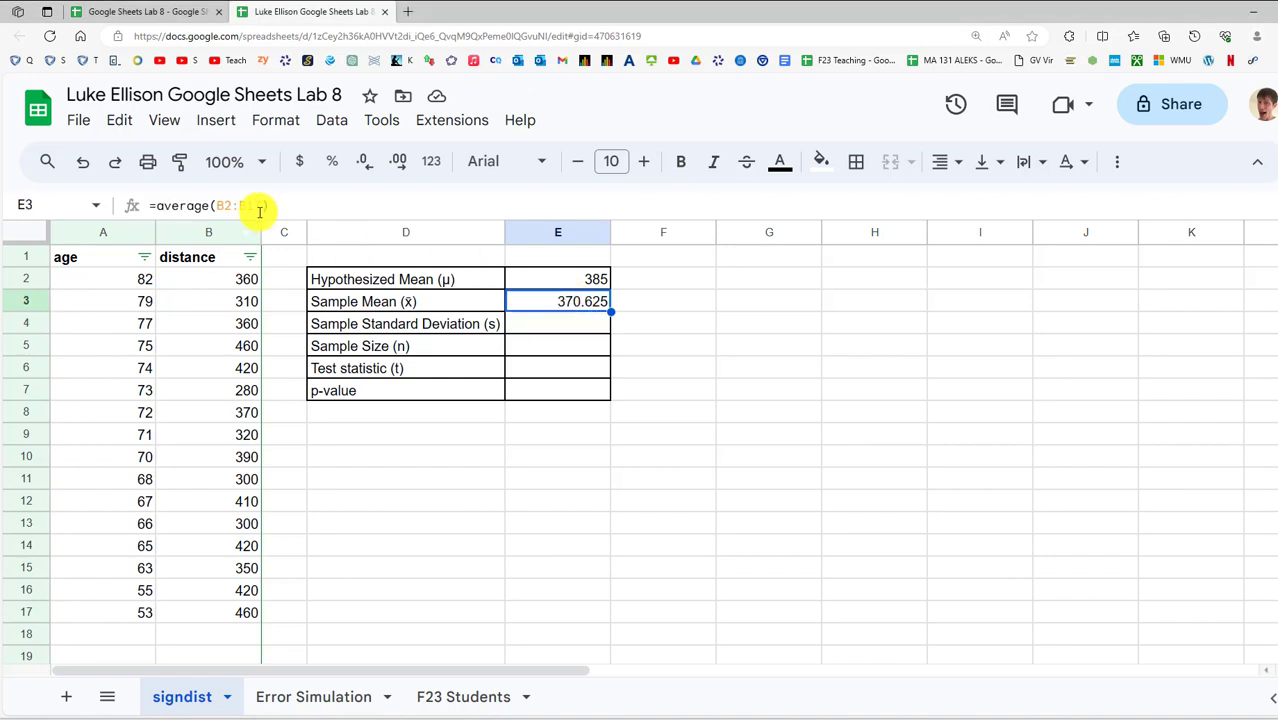
left_click(180, 205)
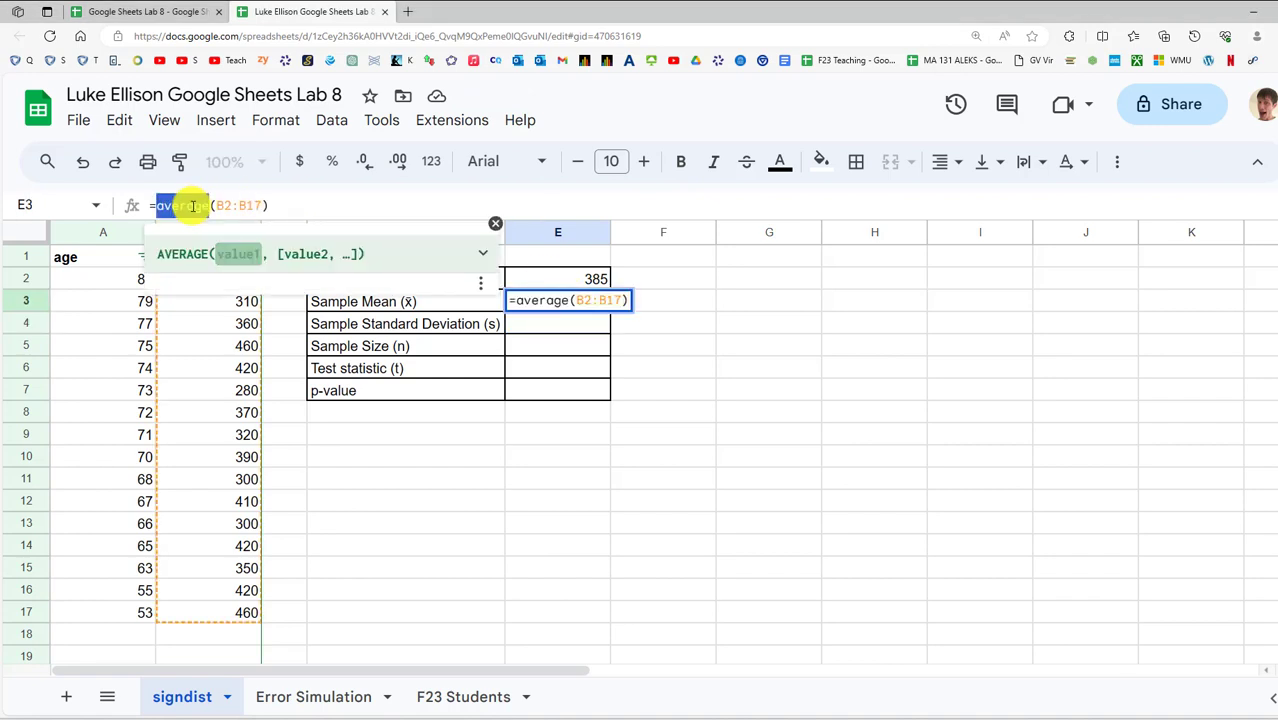
left_click(480, 318)
left_click(540, 300)
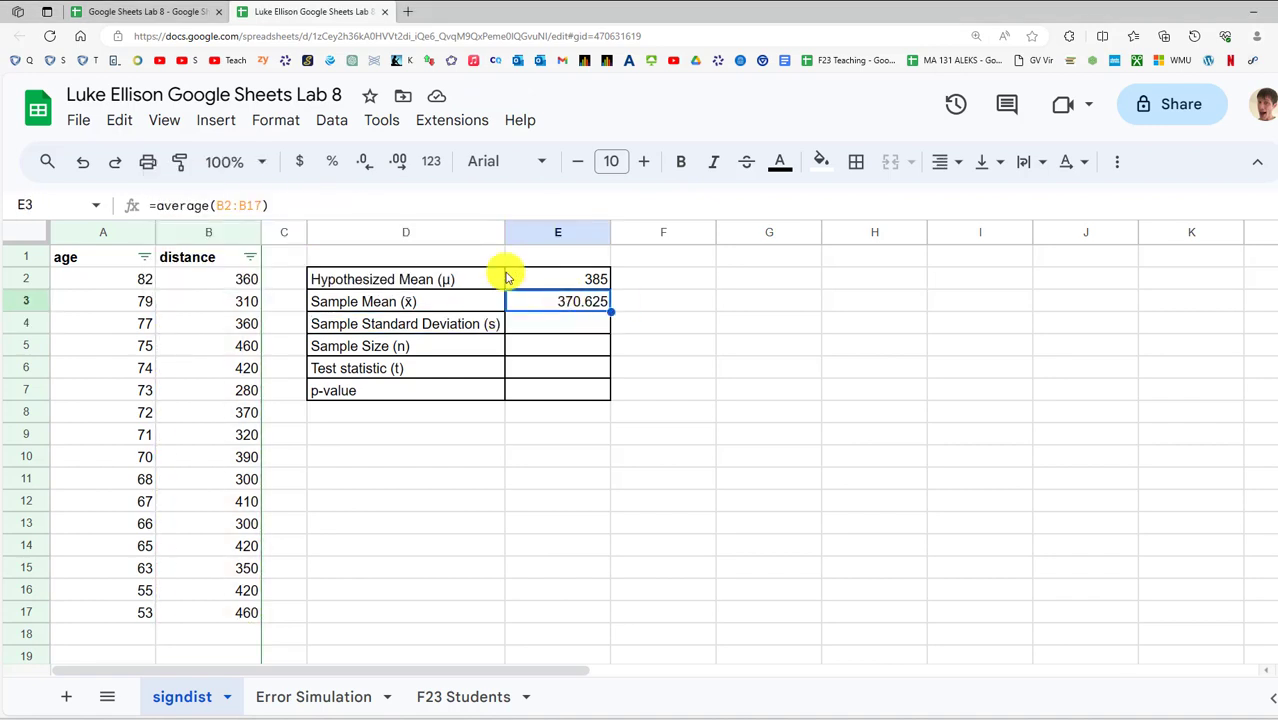
left_click_drag(328, 205, 107, 207)
key("ctrl+c")
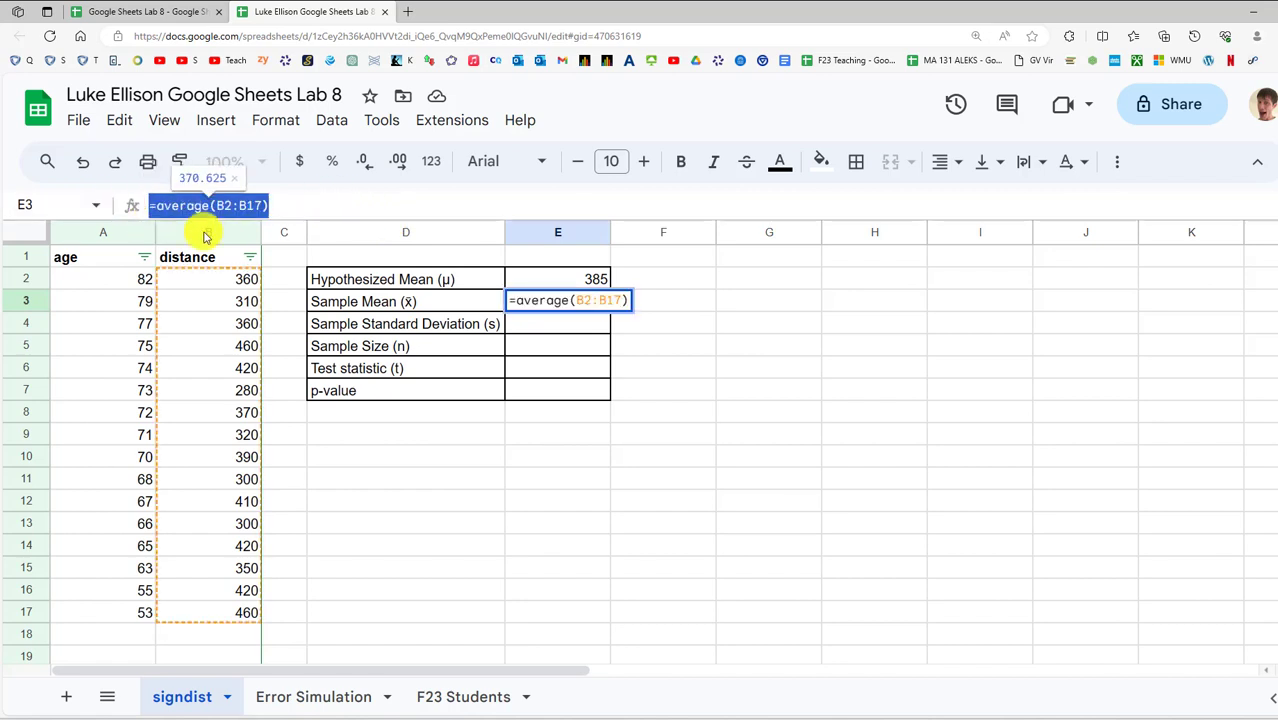
key("Escape")
Paste it into E4 as =STDEV.S(B2:B17), giving 57.90437519
left_click(553, 326)
double_click(553, 326)
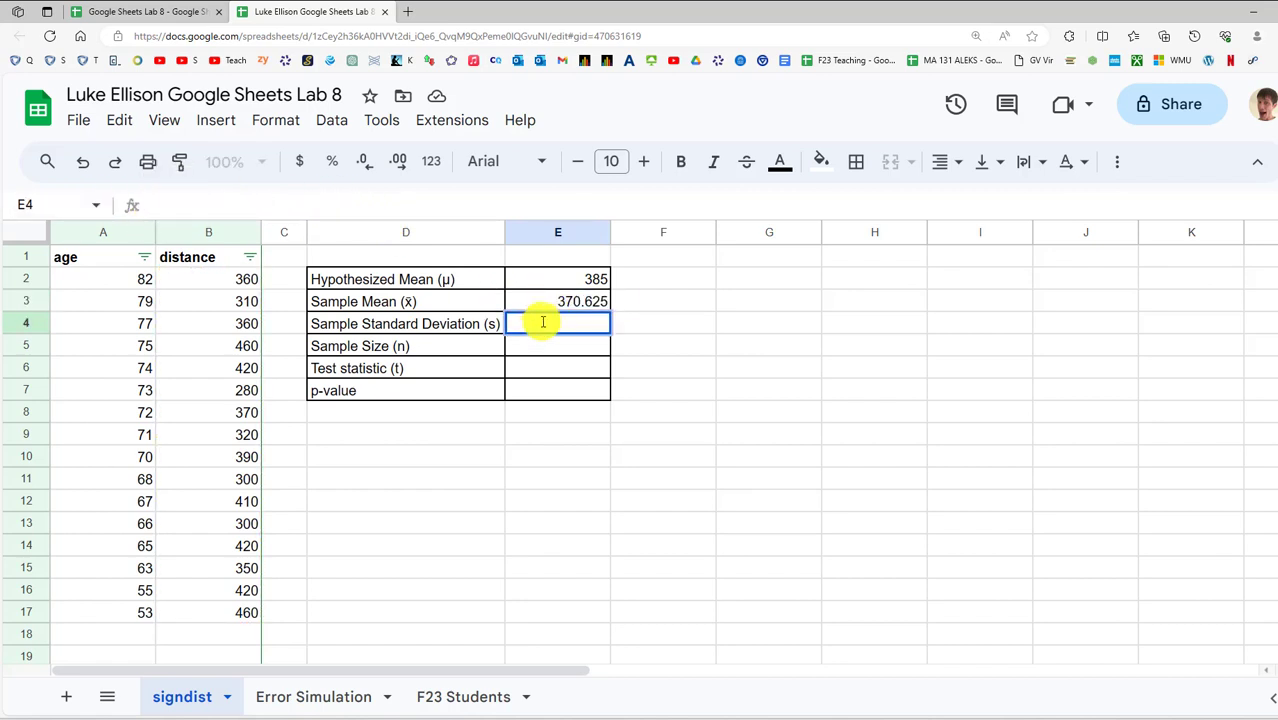
key("ctrl+v")
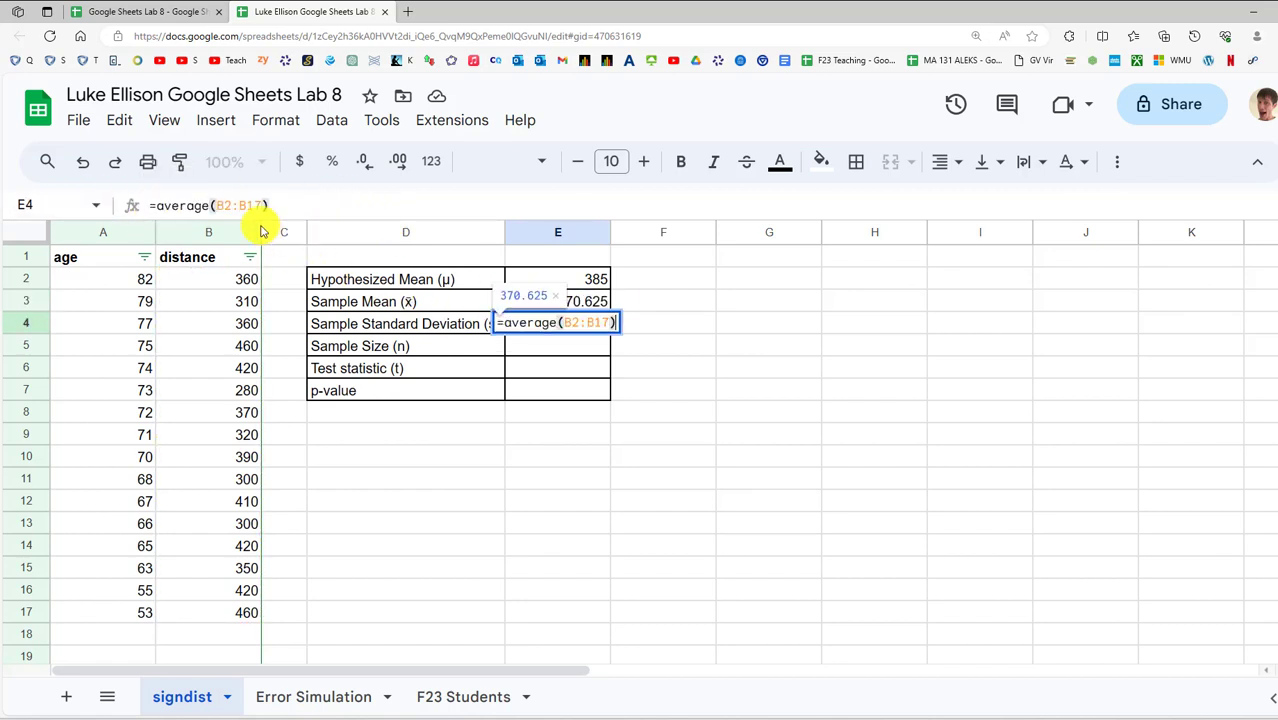
double_click(180, 206)
type("stdev.s")
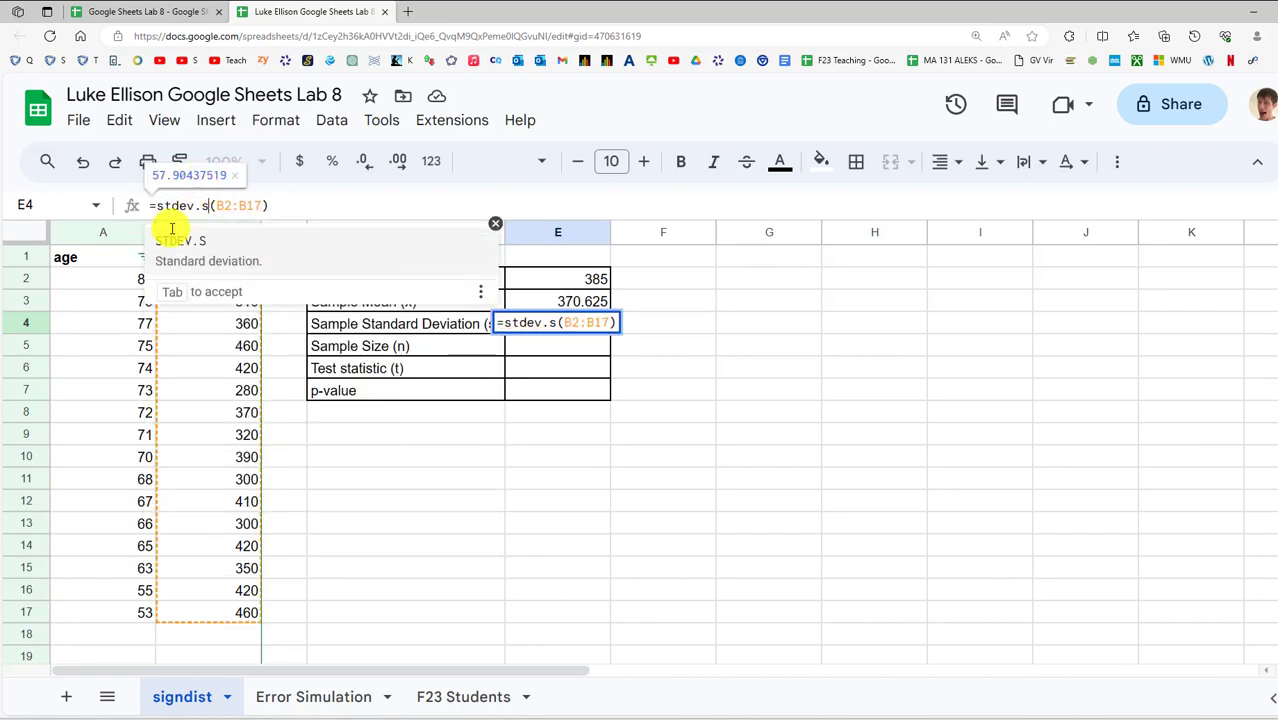
key("Tab")
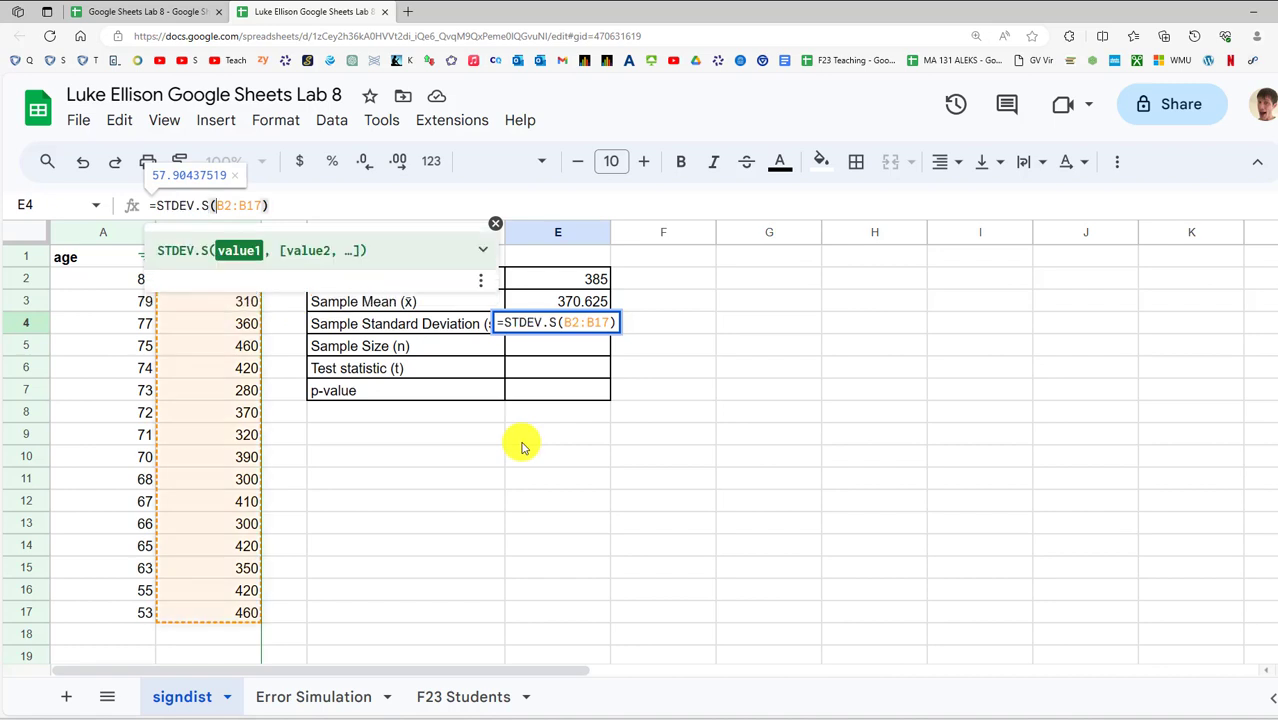
key("Return")
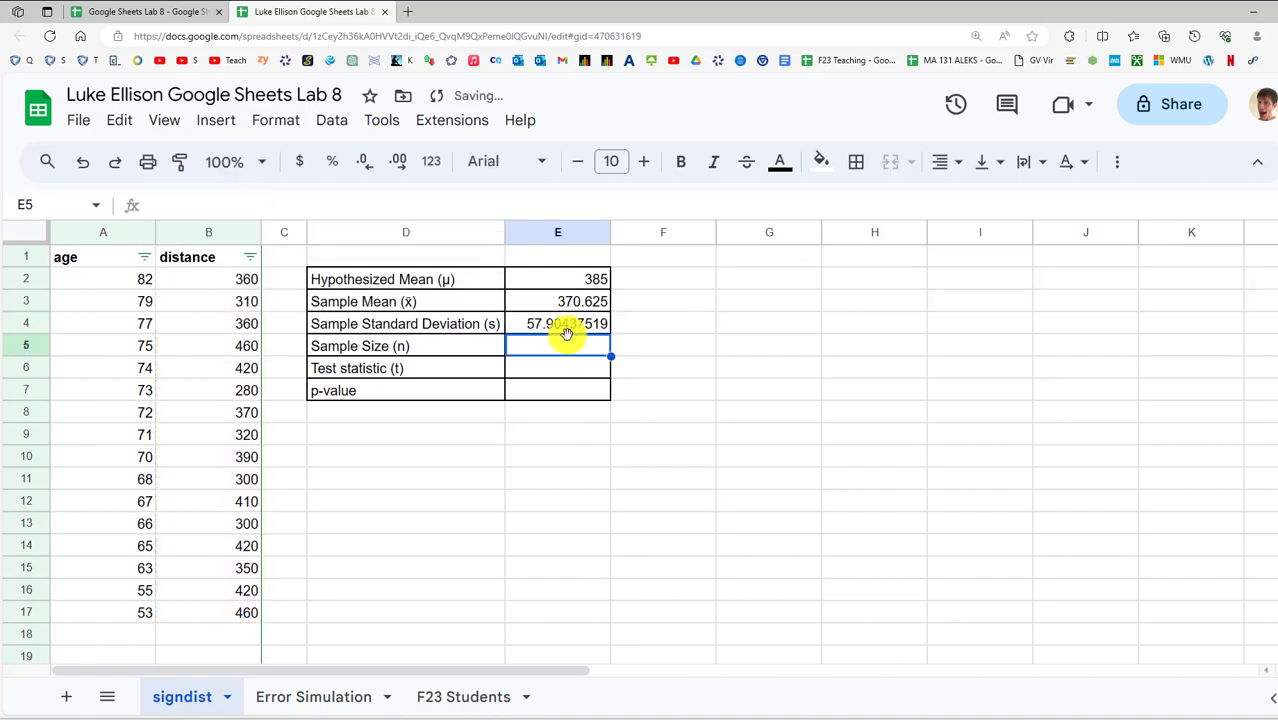
left_click(573, 330)
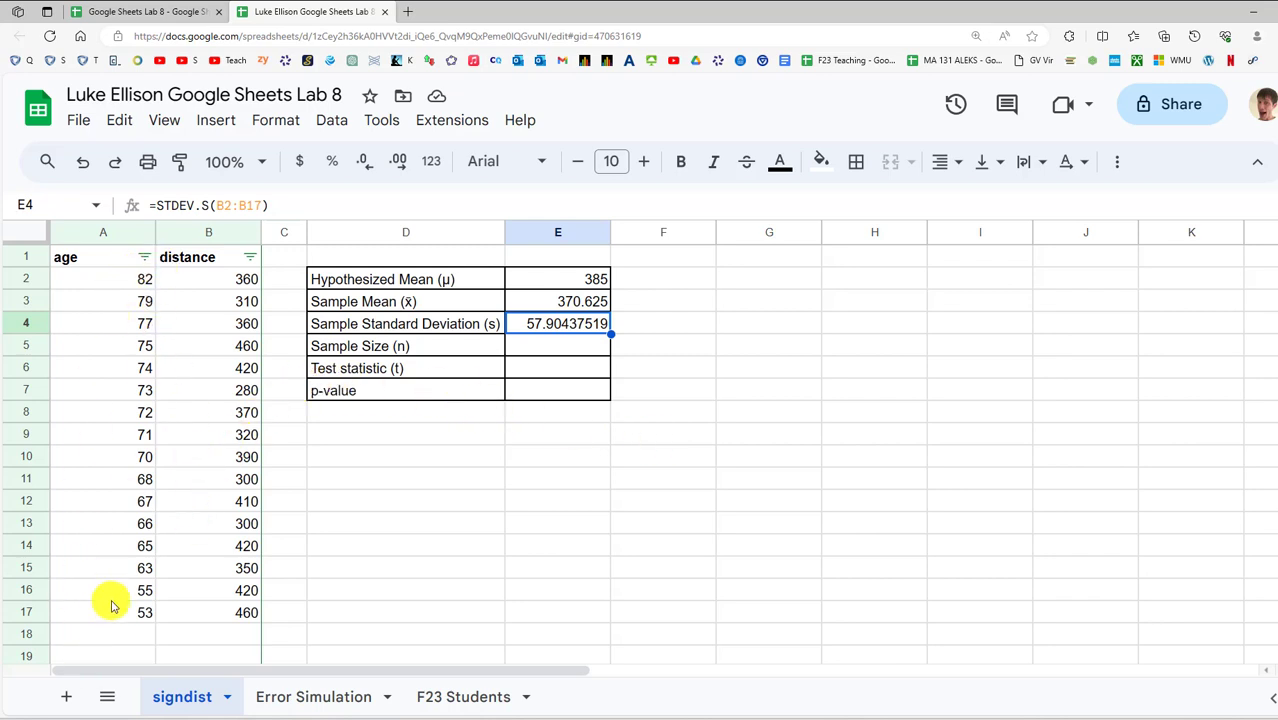
Enter =COUNT(B2:B17) in E5, giving a sample size of 16
left_click(567, 347)
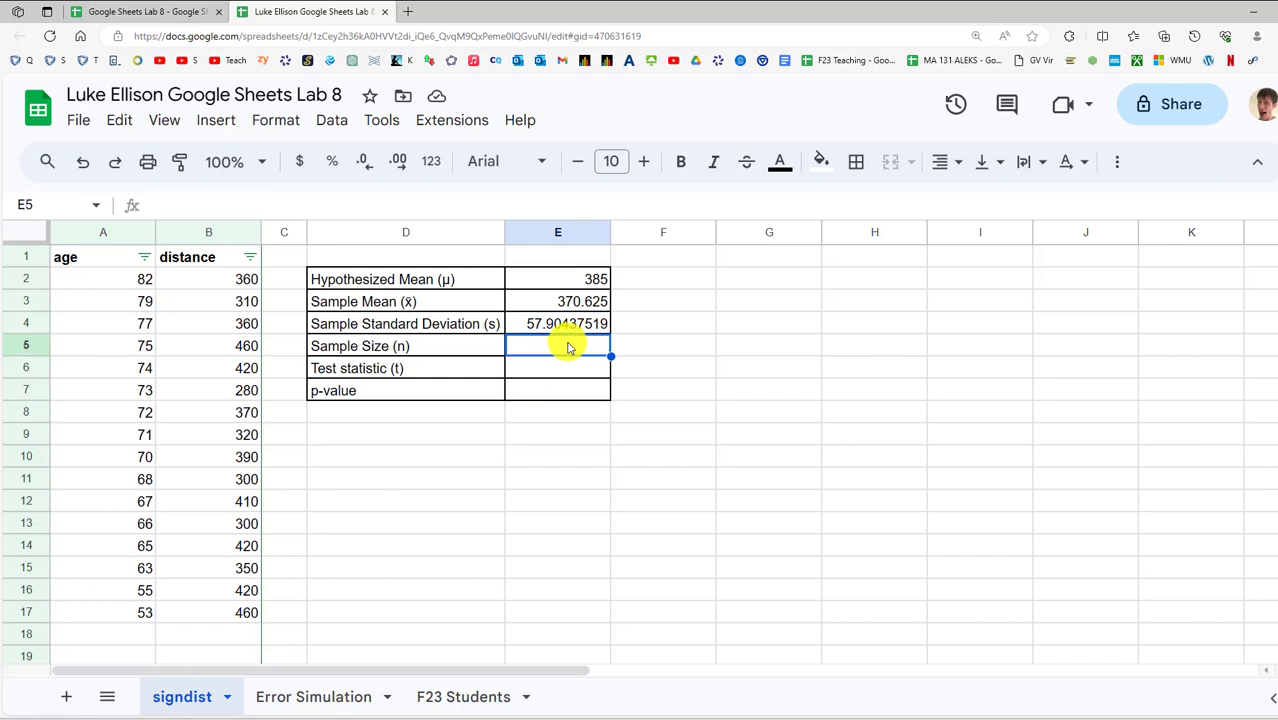
type("=average(B2:B17)")
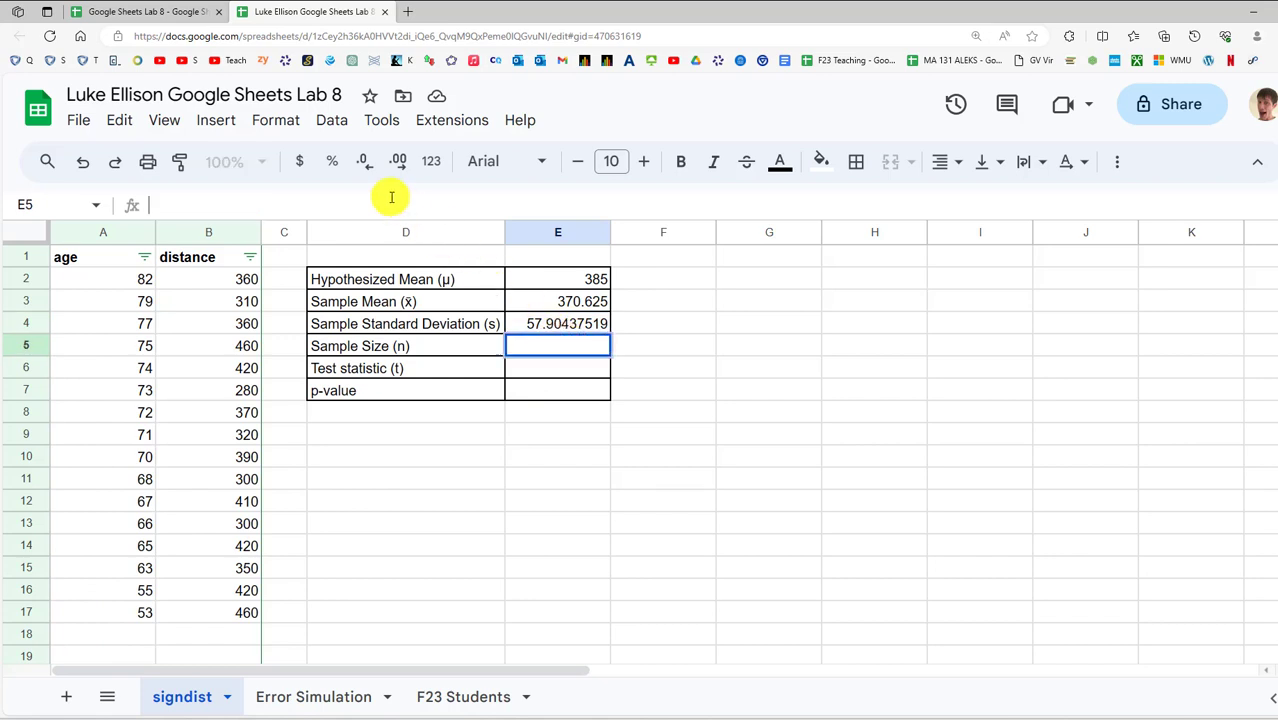
double_click(180, 206)
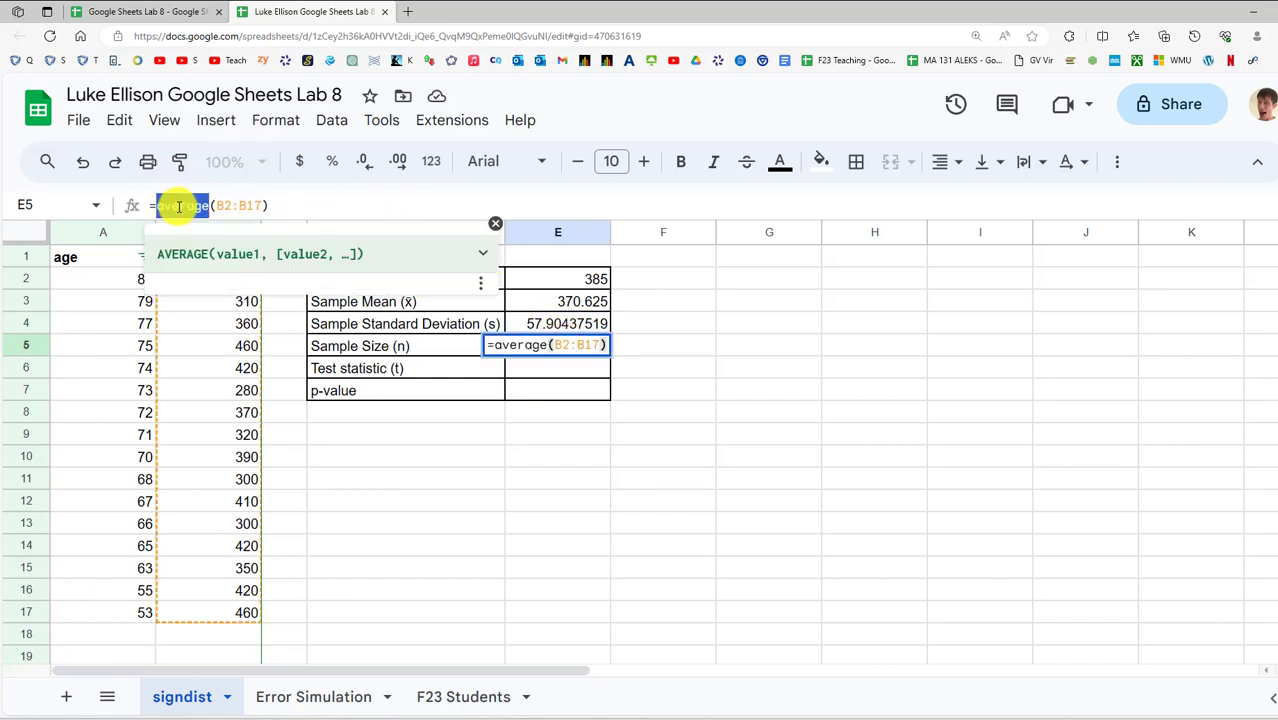
type("count")
key("Tab")
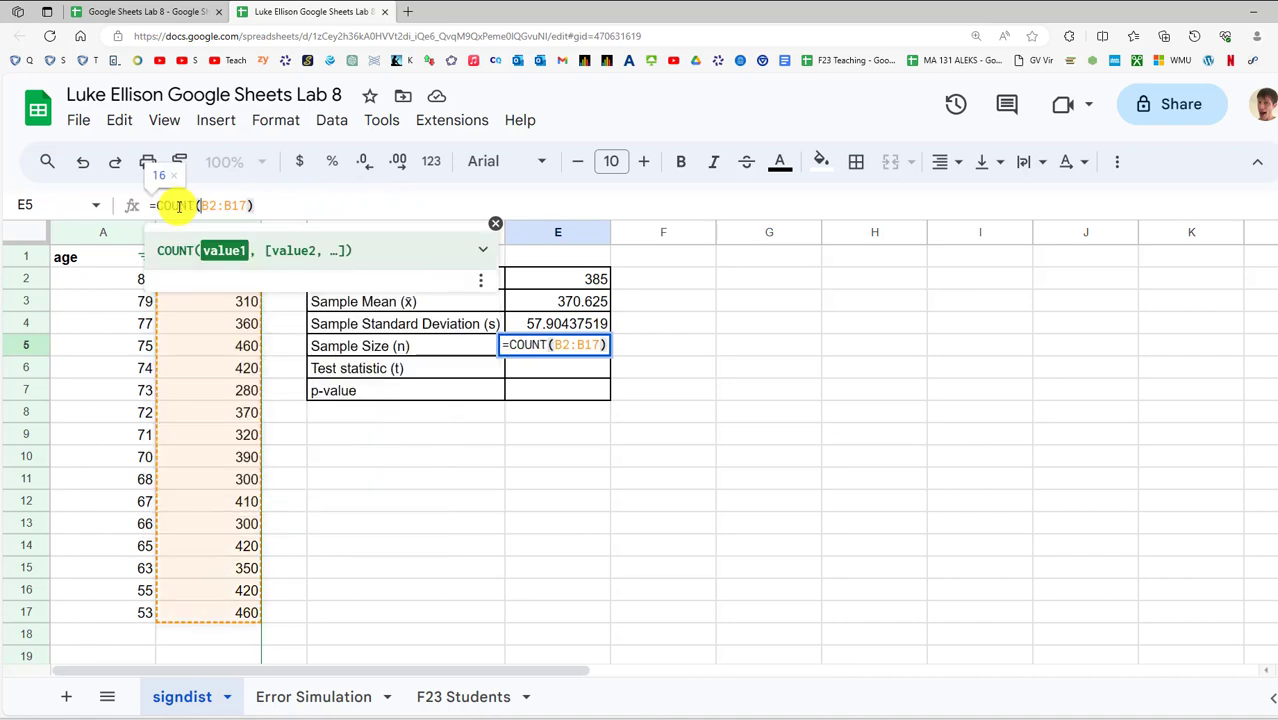
key("Return")
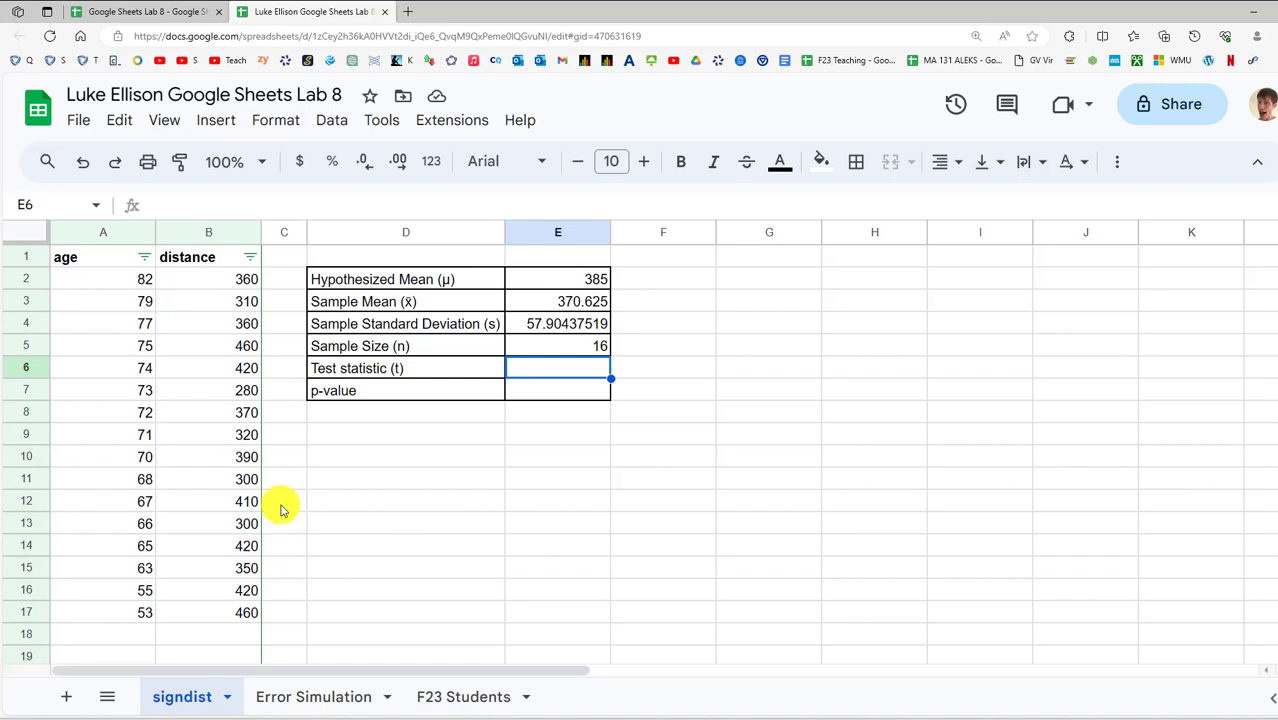
left_click(560, 347)
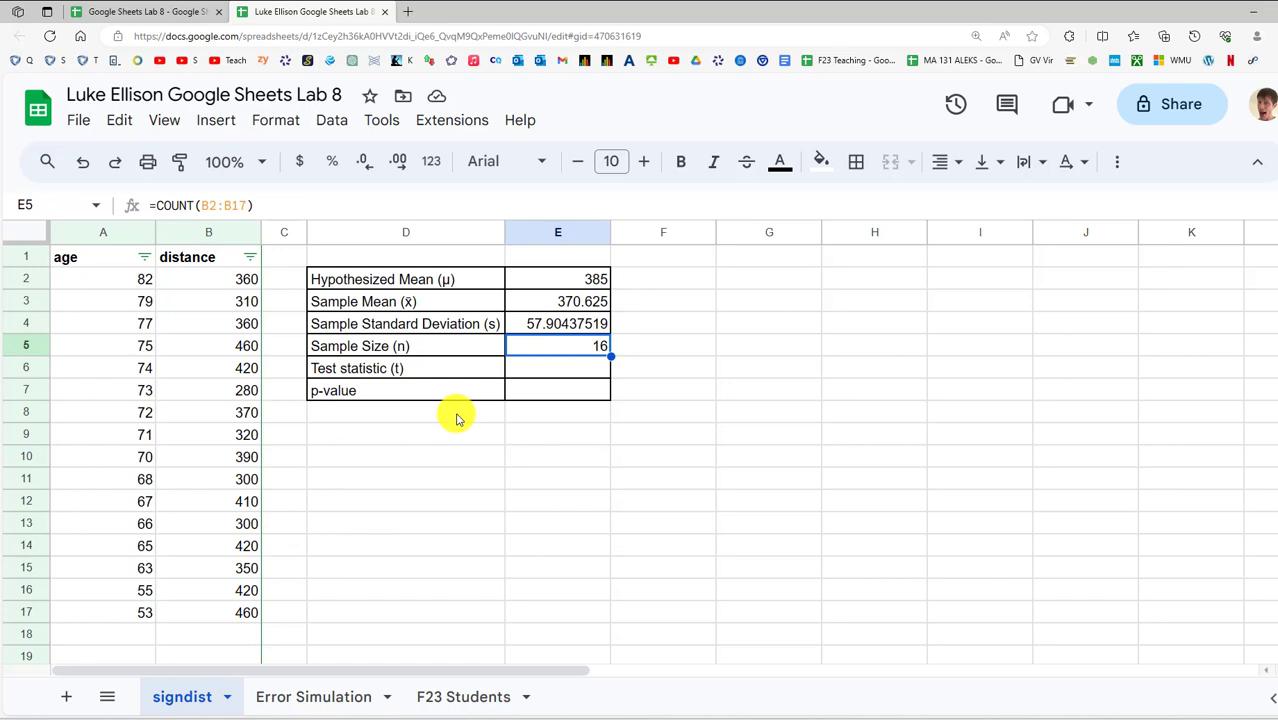
Insert a histogram chart of the distances in B2:B17
left_click(246, 284)
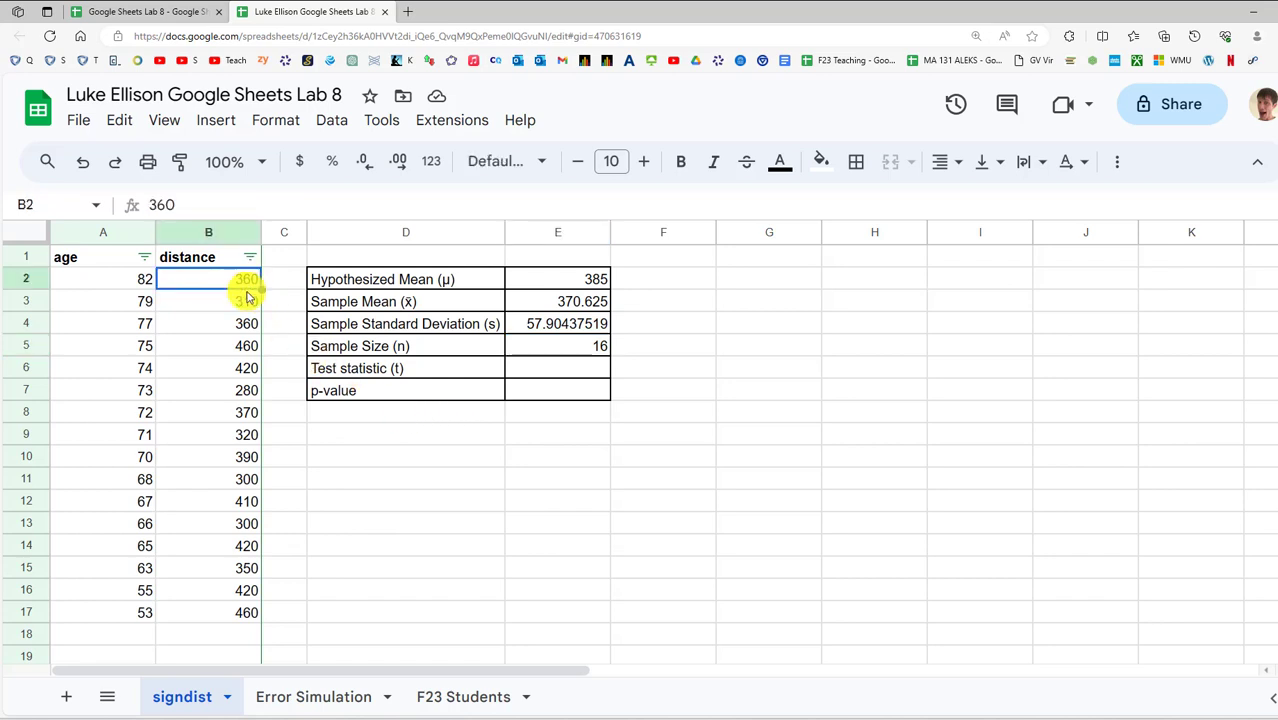
left_click(225, 620, "shift")
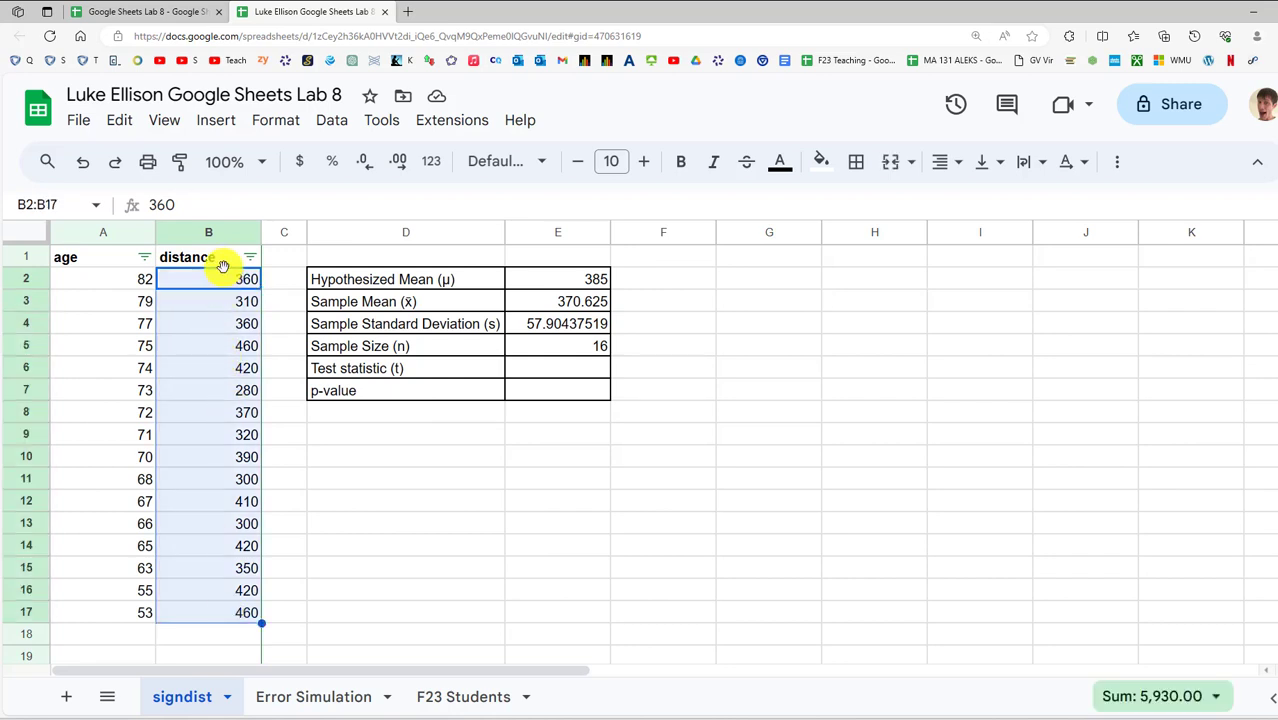
left_click(233, 121)
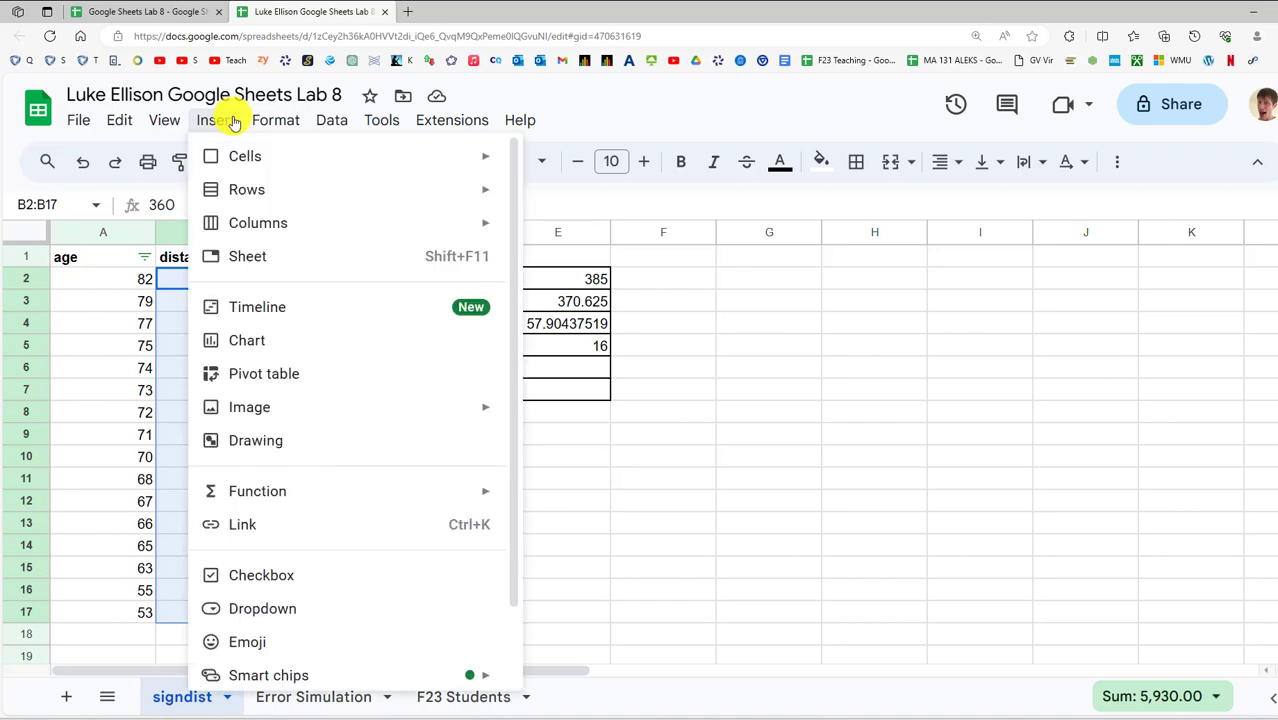
left_click(333, 340)
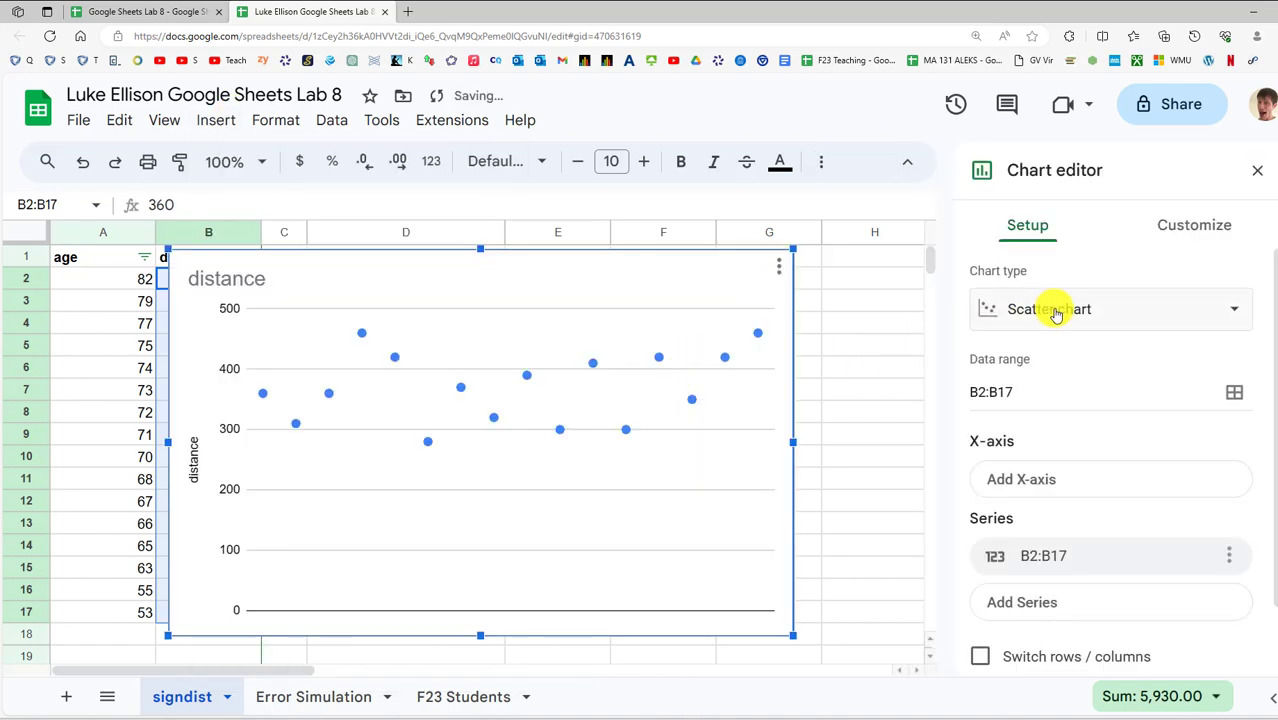
left_click(1056, 314)
scroll(1066, 470, "down", 2)
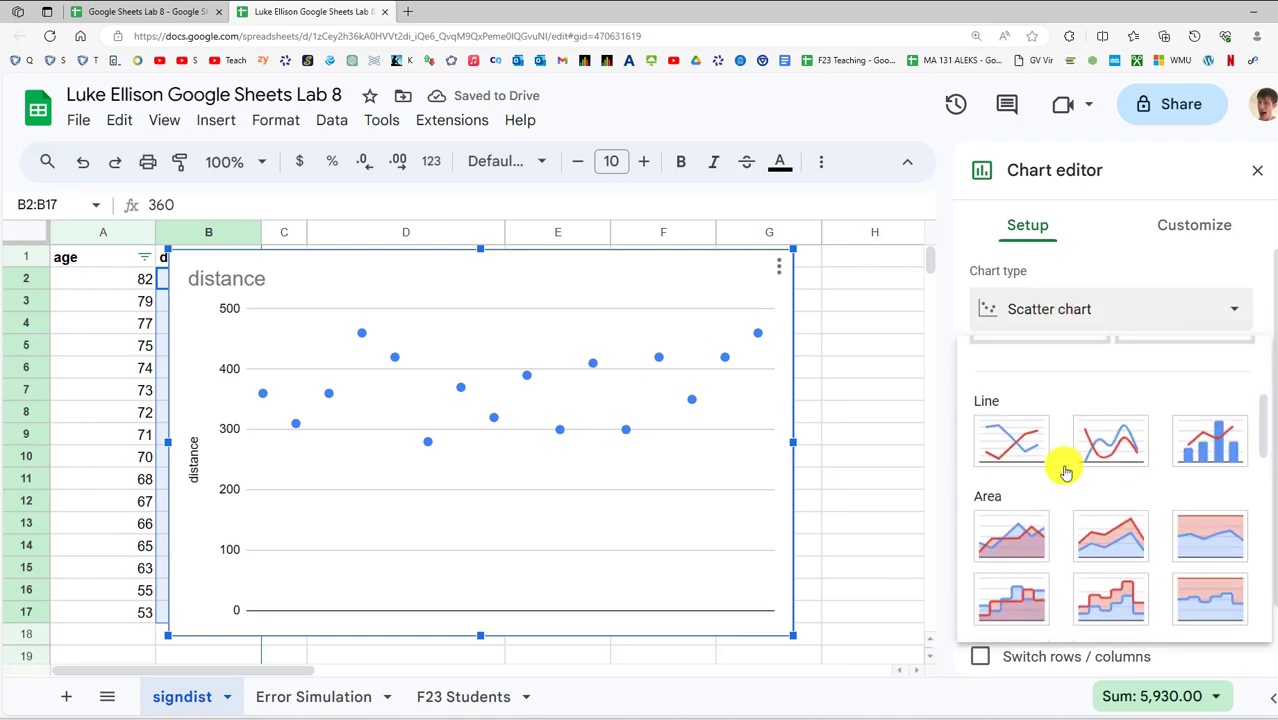
scroll(1066, 470, "down", 10)
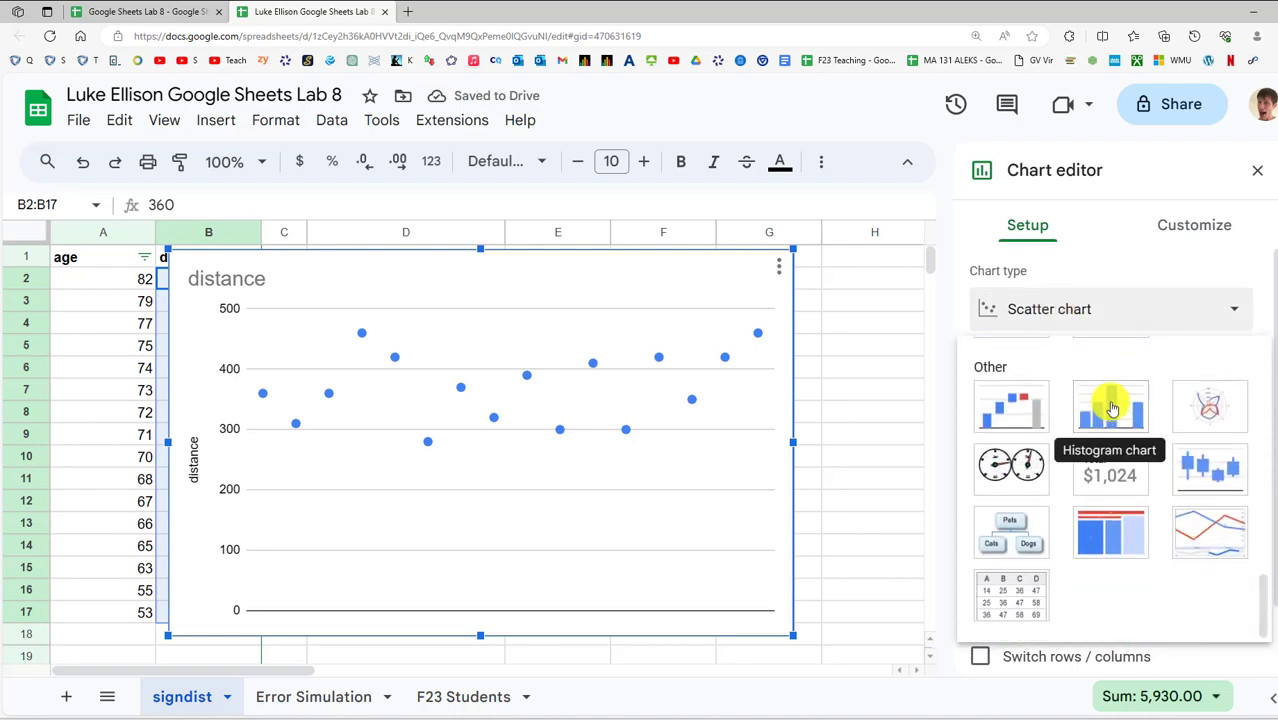
left_click(1111, 408)
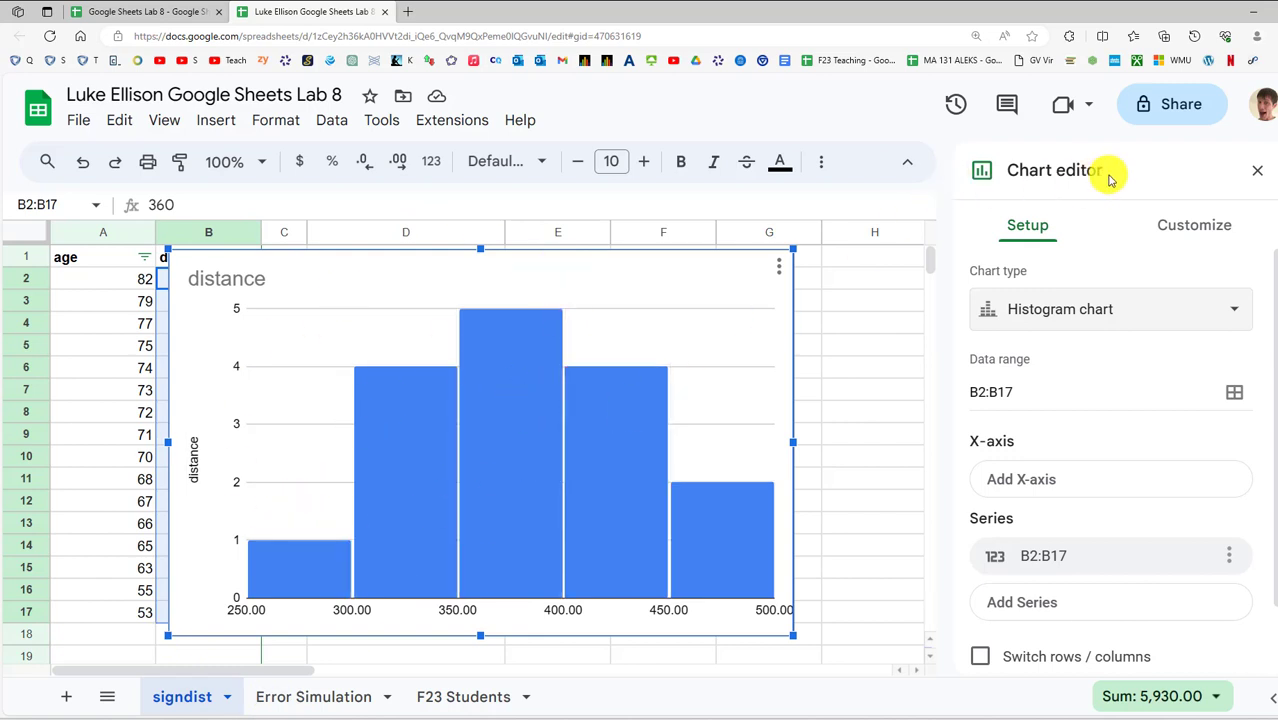
left_click(1257, 171)
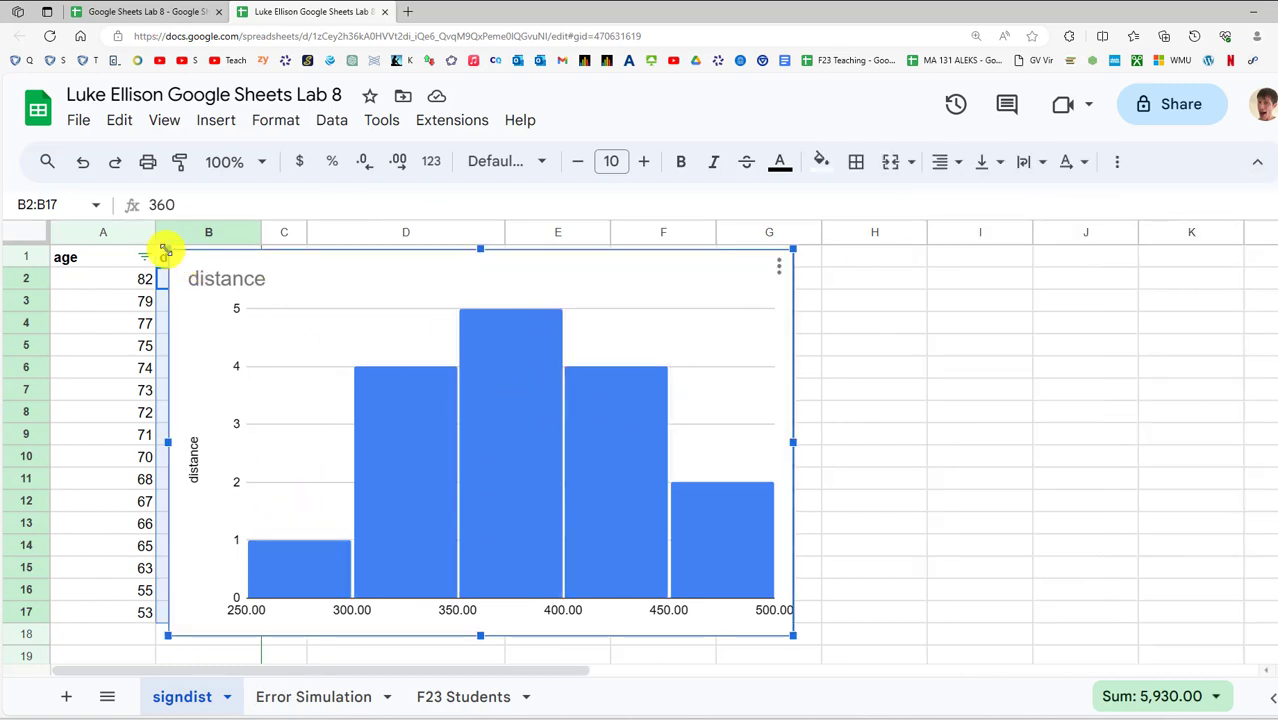
Resize the histogram beside the table, select E6, and bring up the Word handout
left_click_drag(165, 250, 779, 266)
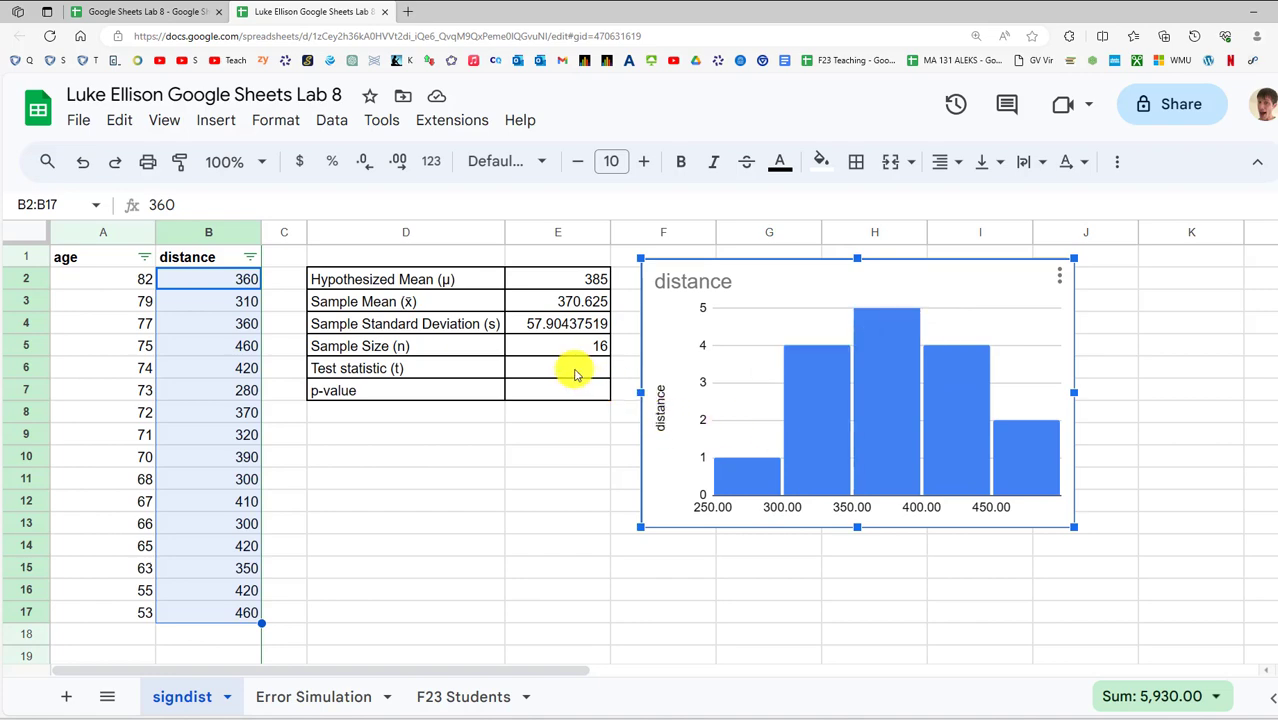
left_click(579, 370)
left_click_drag(700, 719, 512, 86)
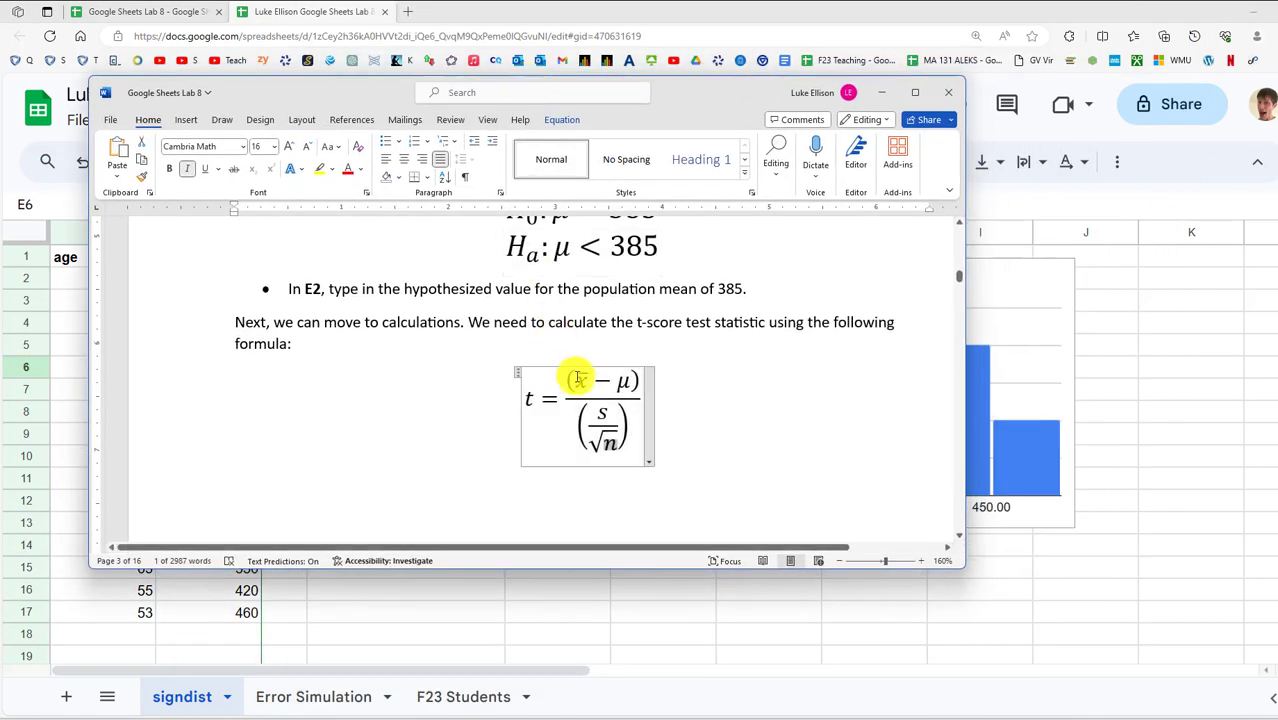
Examine the t-score formula's numerator and s over root n denominator in Word, then return to Sheets
mouse_move(578, 378)
left_mouse_down()
mouse_move(621, 381)
mouse_move(605, 412)
left_mouse_up()
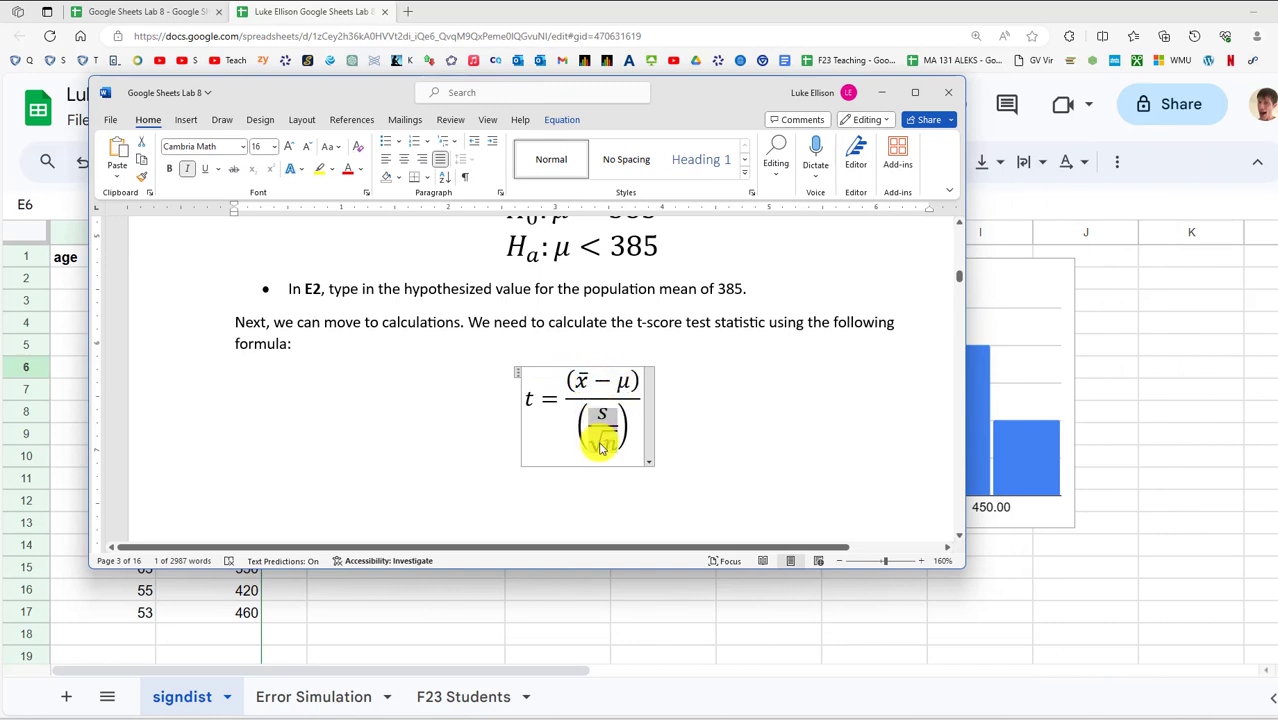
left_click(604, 443)
key("alt+Tab")
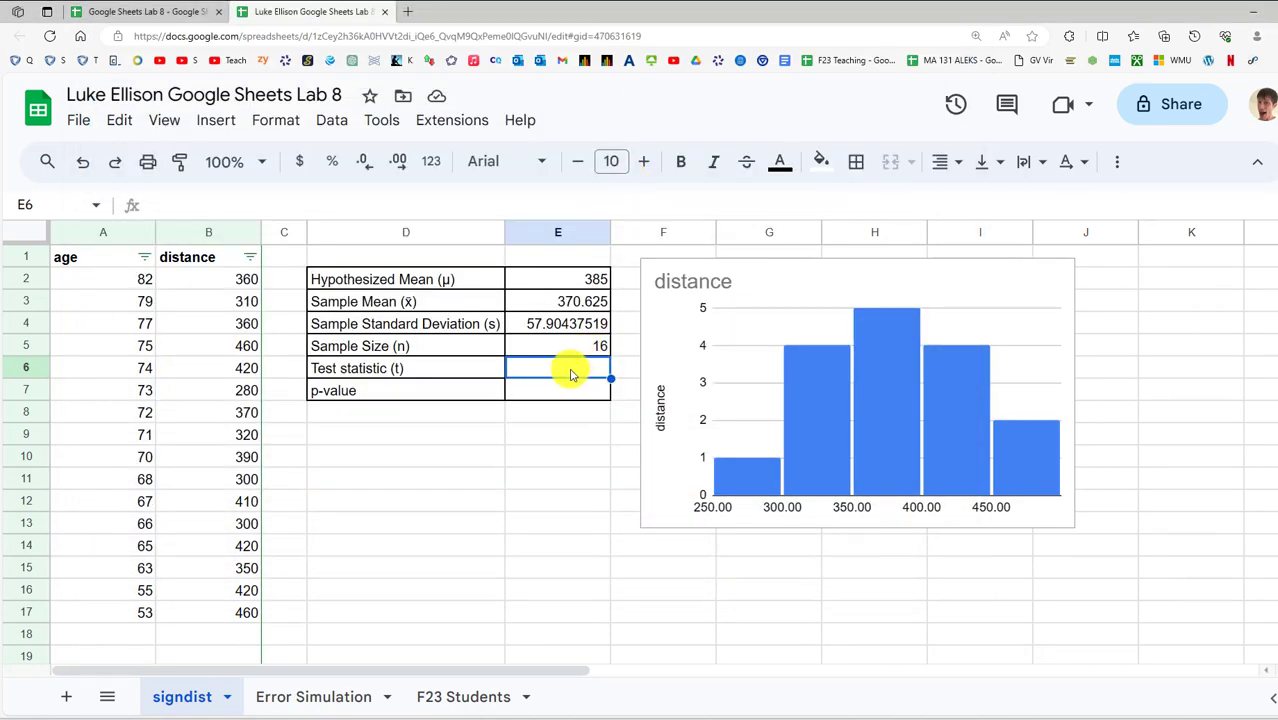
Begin E6's formula with the numerator =(E3-E2)
type("=")
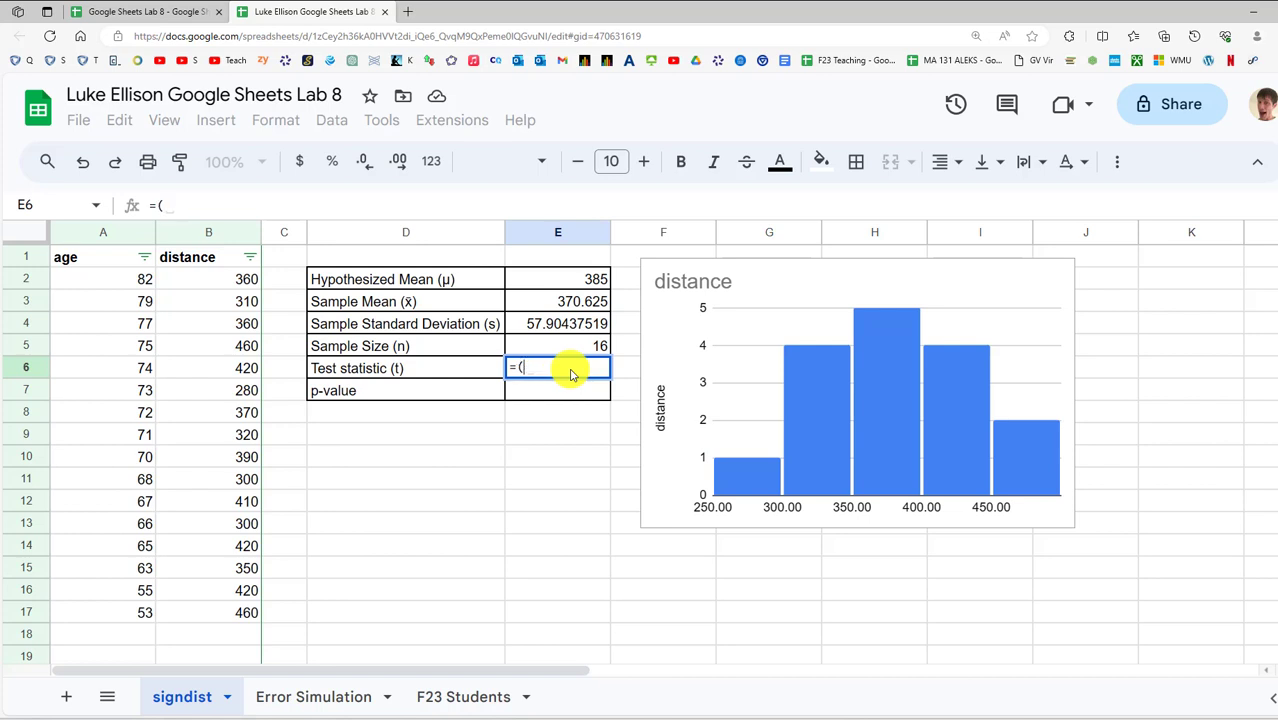
type("(")
left_click(583, 300)
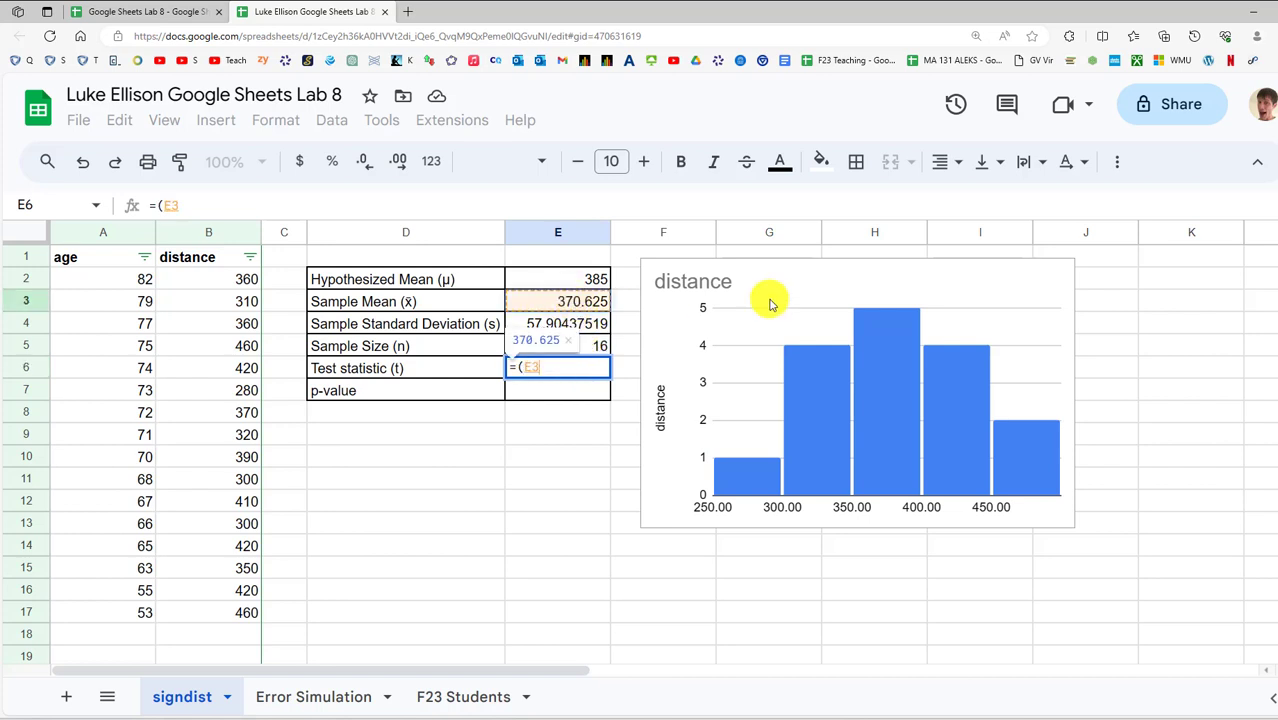
type("-")
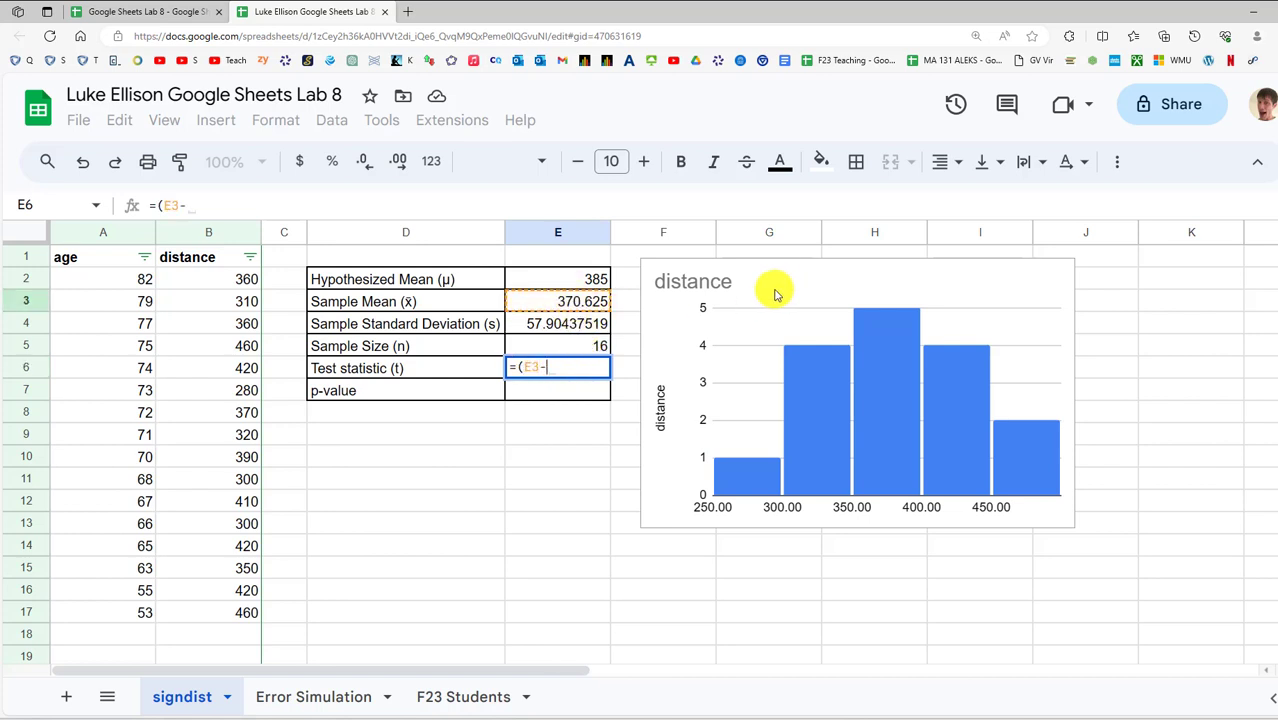
left_click(597, 284)
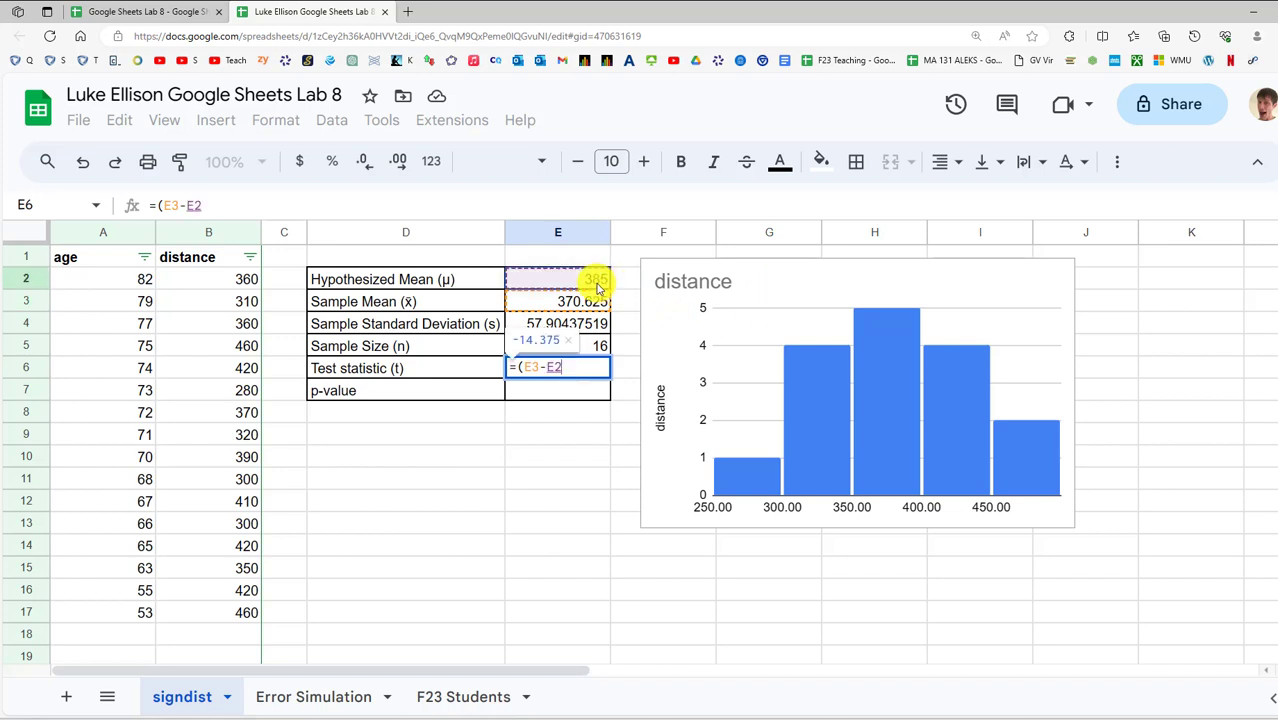
Finish with the denominator (E4/sqrt(E5)) and commit, giving -0.9930165002
type(")/sq")
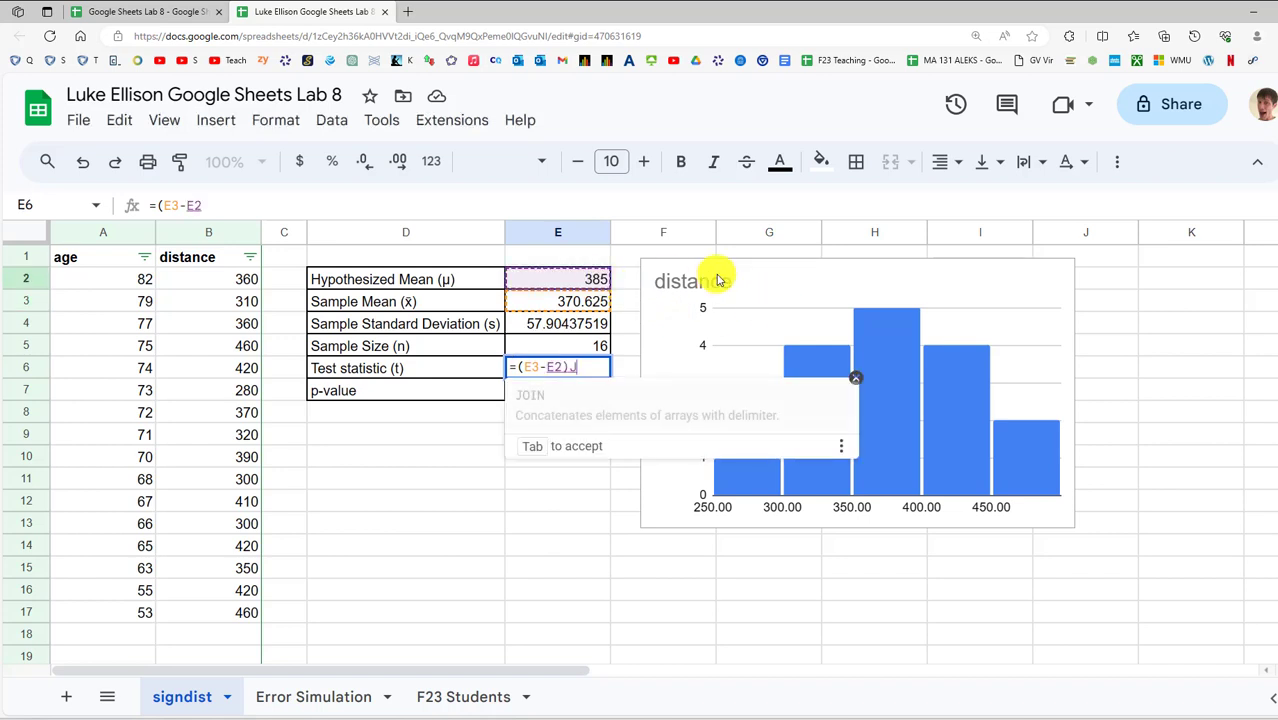
type("rt")
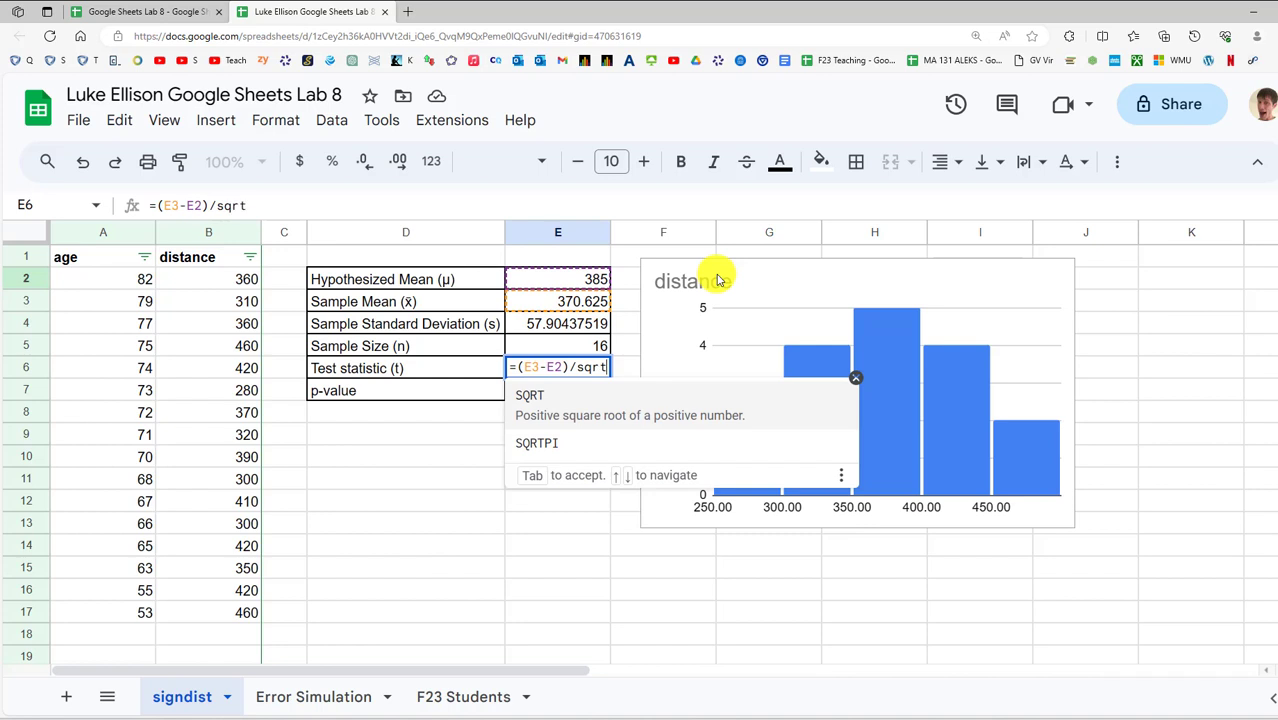
type("(")
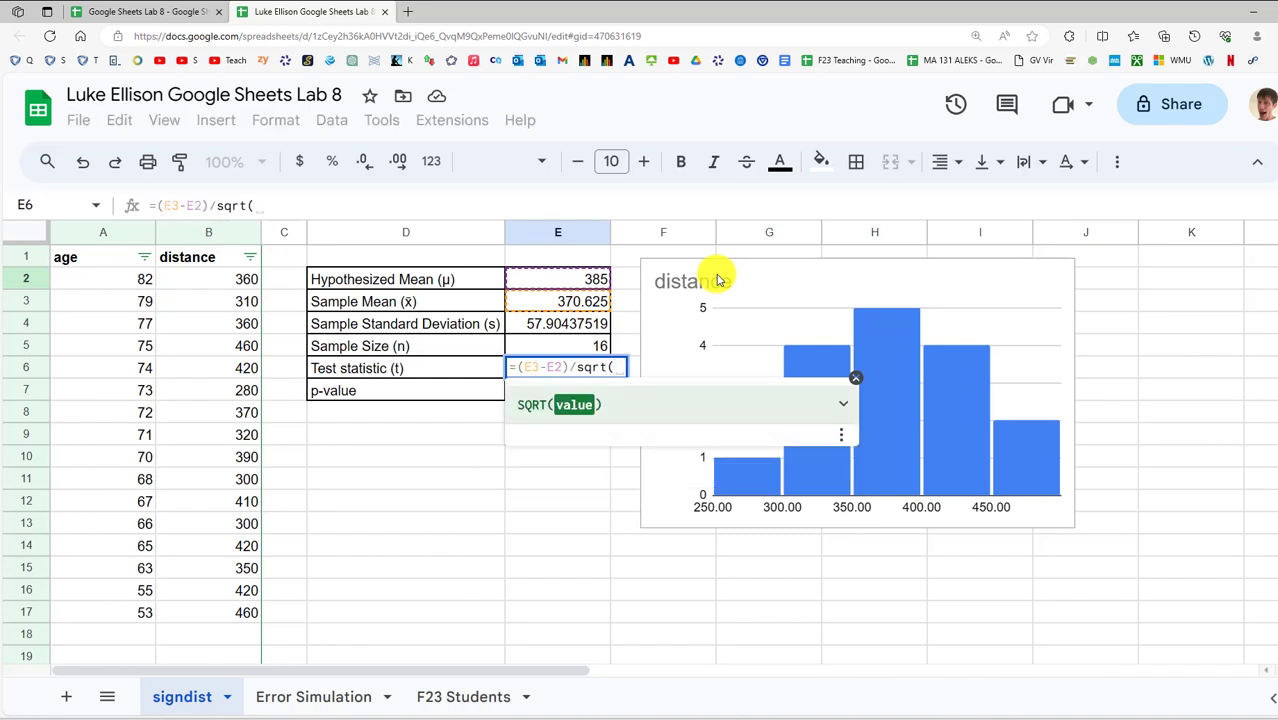
key("BackSpace")
key("BackSpace")
key("BackSpace")
key("BackSpace")
key("BackSpace")
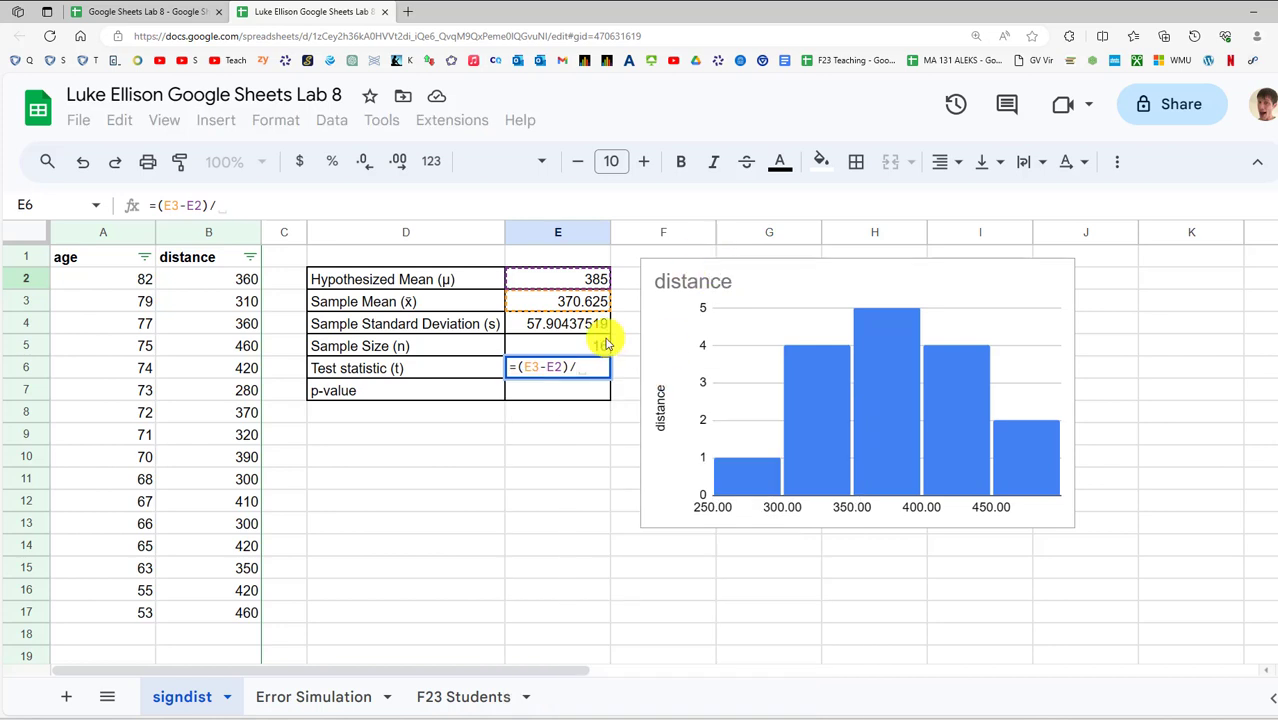
left_click(580, 328)
key("BackSpace")
key("BackSpace")
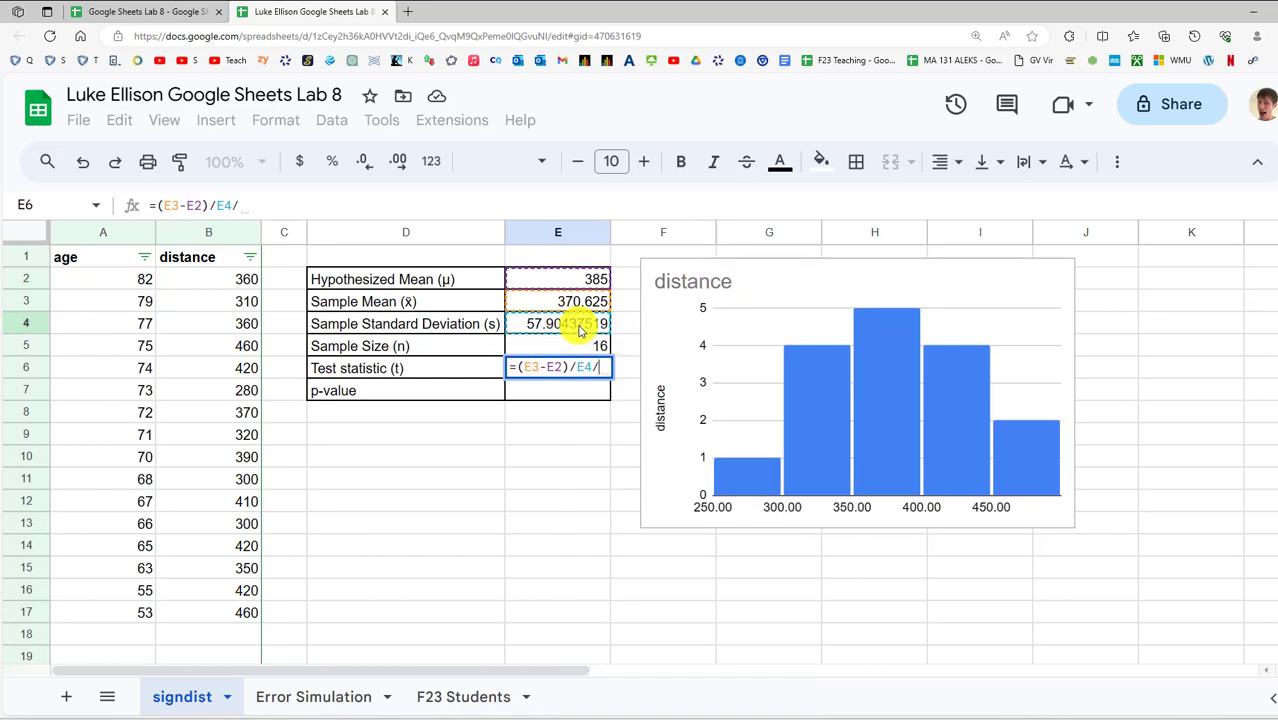
type("(")
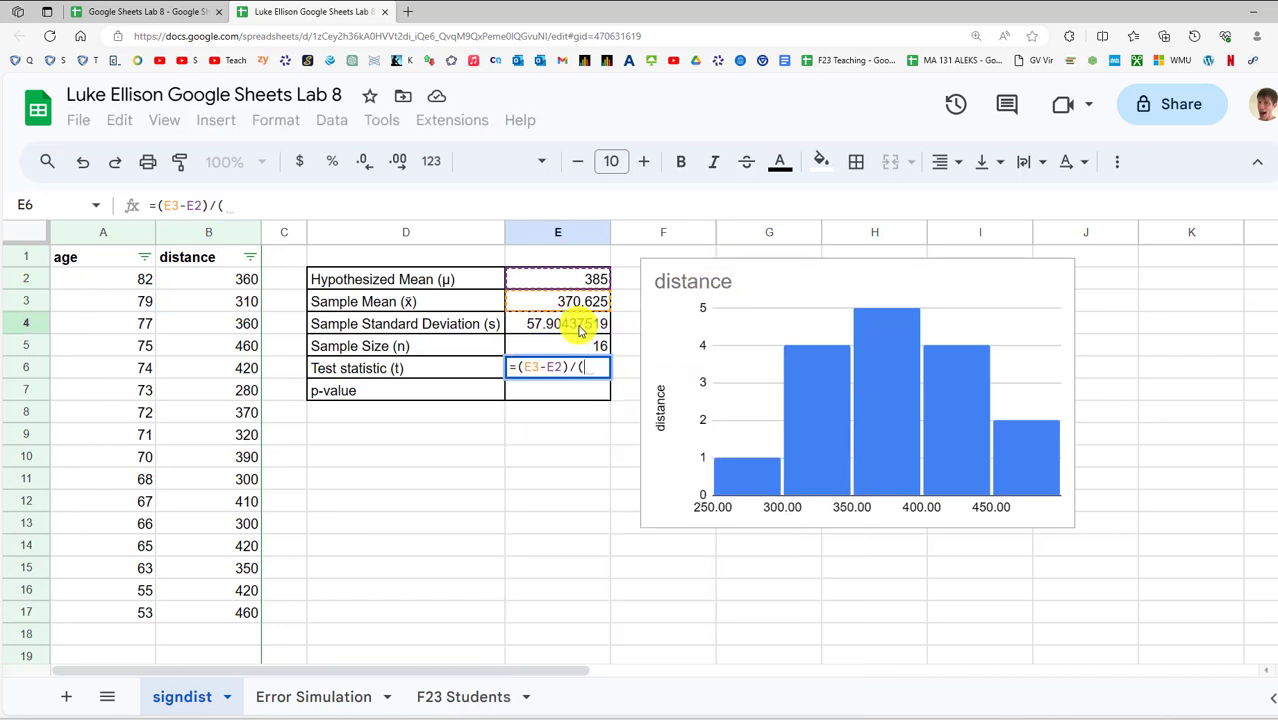
left_click(580, 330)
type("/sqrt")
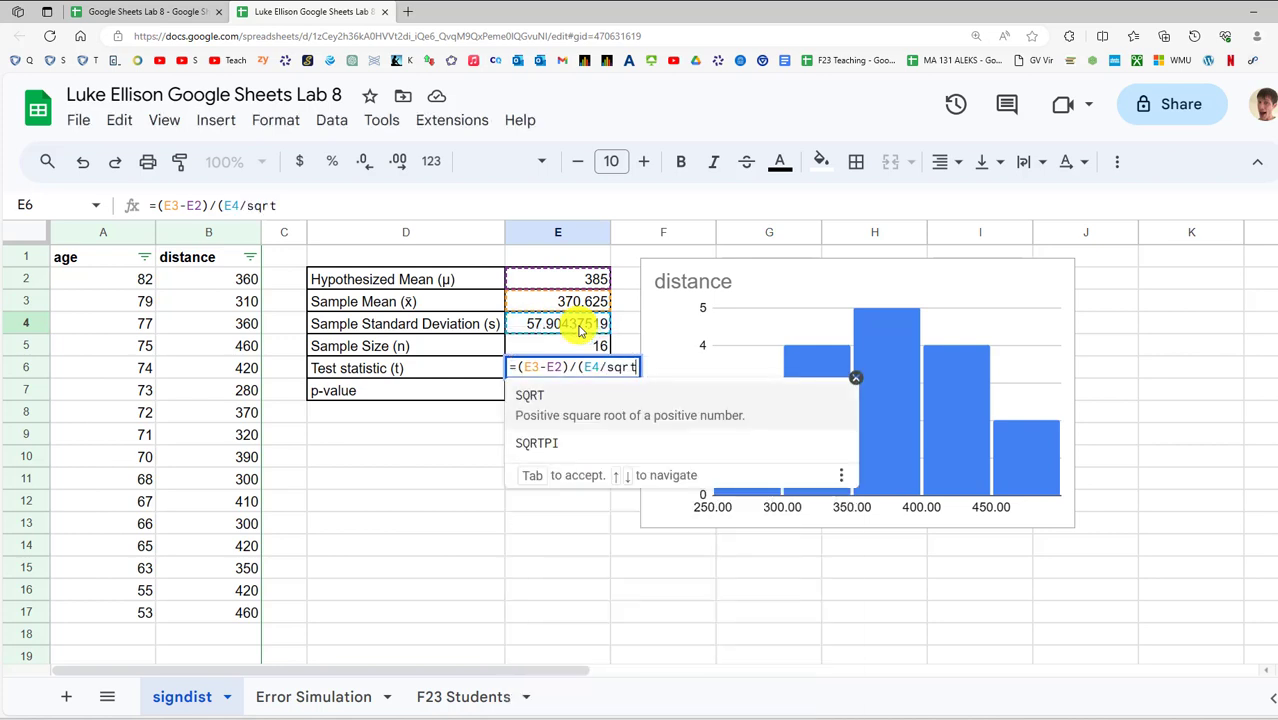
type("(")
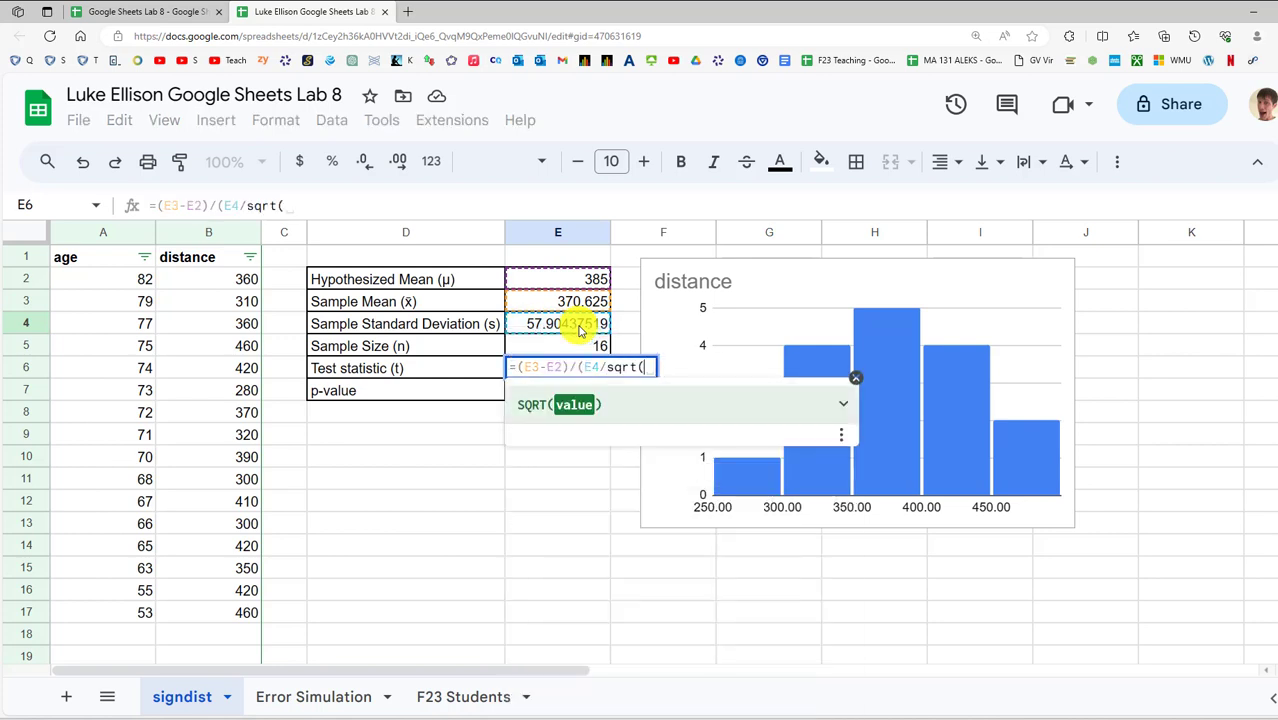
left_click(580, 350)
type("))")
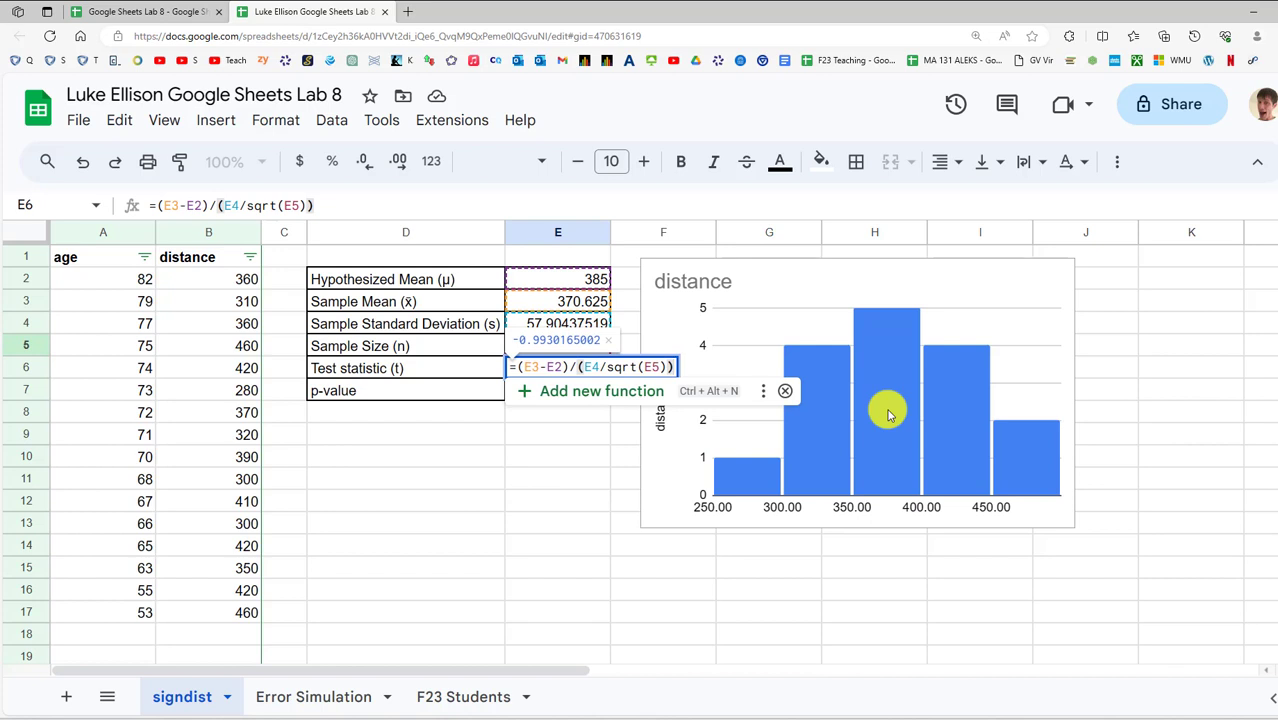
key("Return")
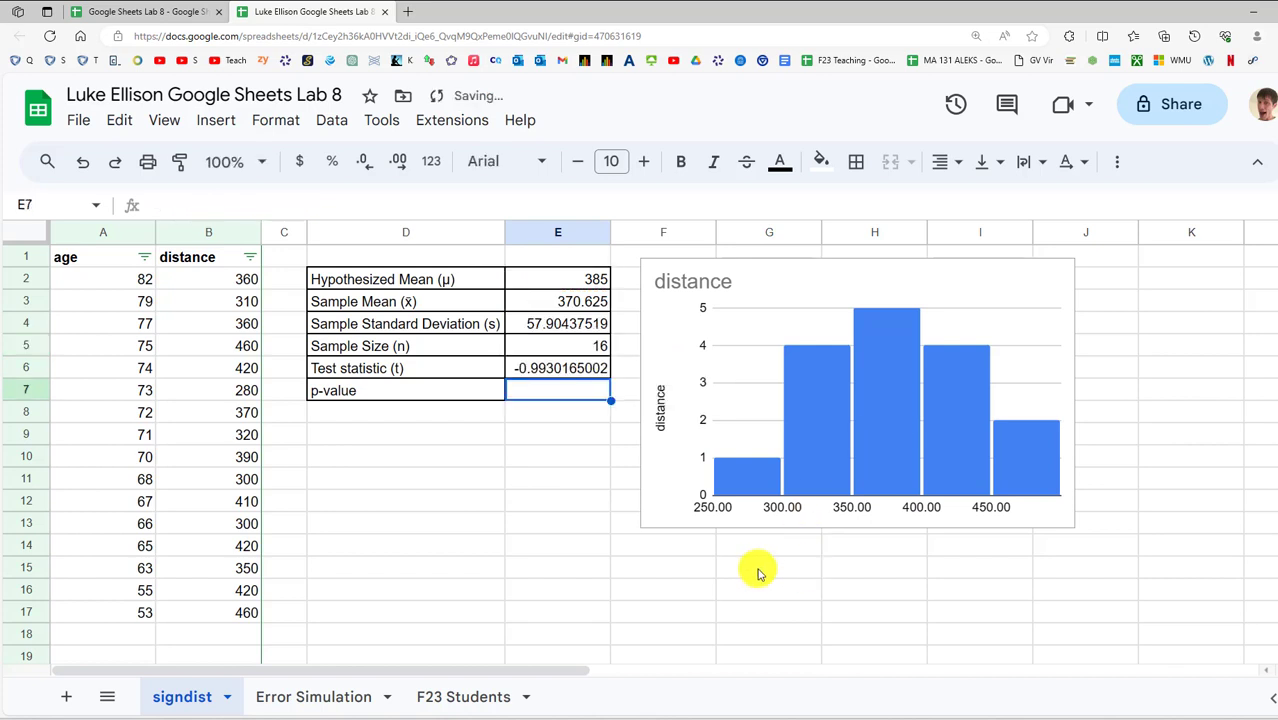
Check E6's formula, then start =t.dist( in E7 for the p-value
left_click(553, 375)
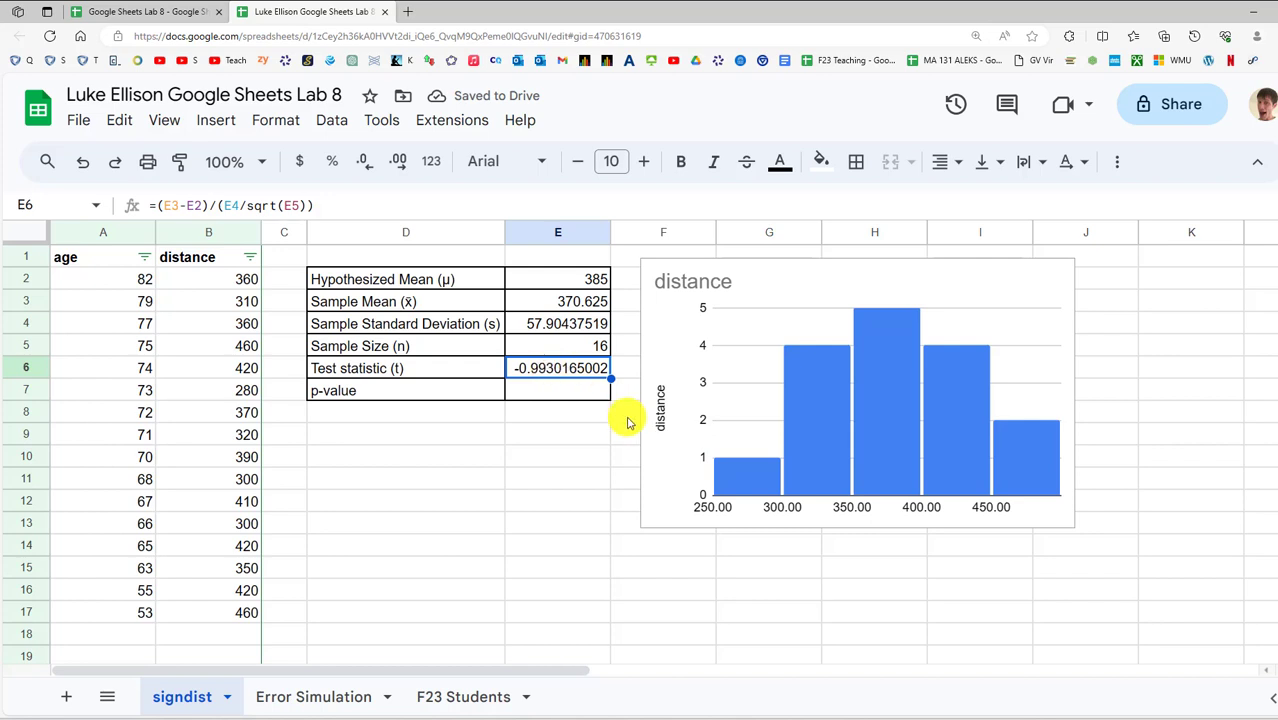
left_click(526, 390)
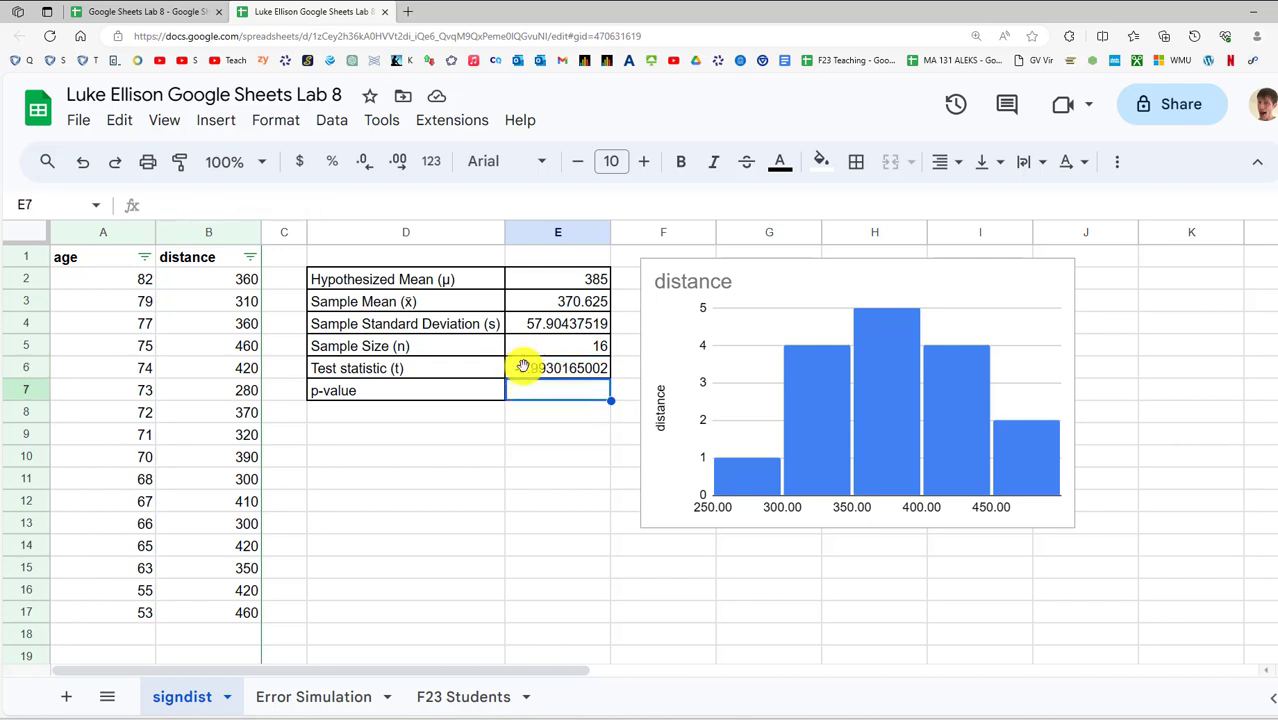
type("=t.dist(")
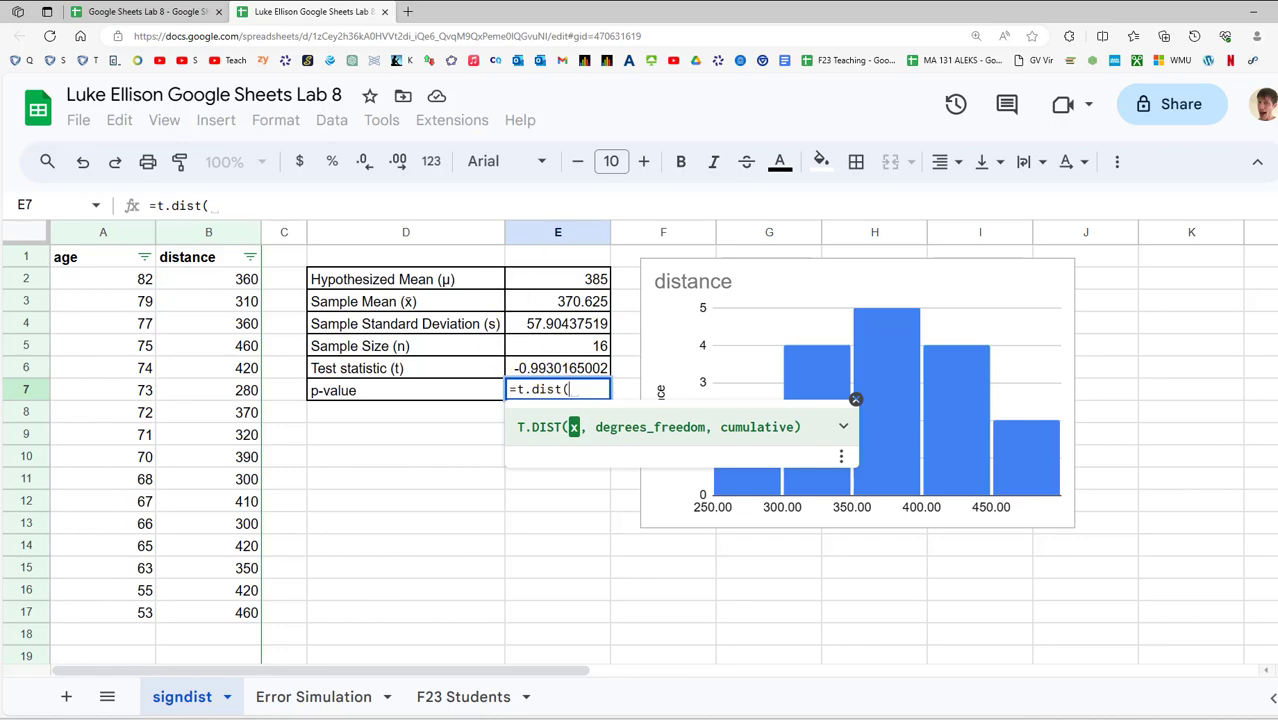
Recheck the alternative hypothesis in the Word instructions, then move Word out of the way
left_click_drag(730, 2, 622, 287)
double_click(622, 288)
scroll(640, 340, "up", 2)
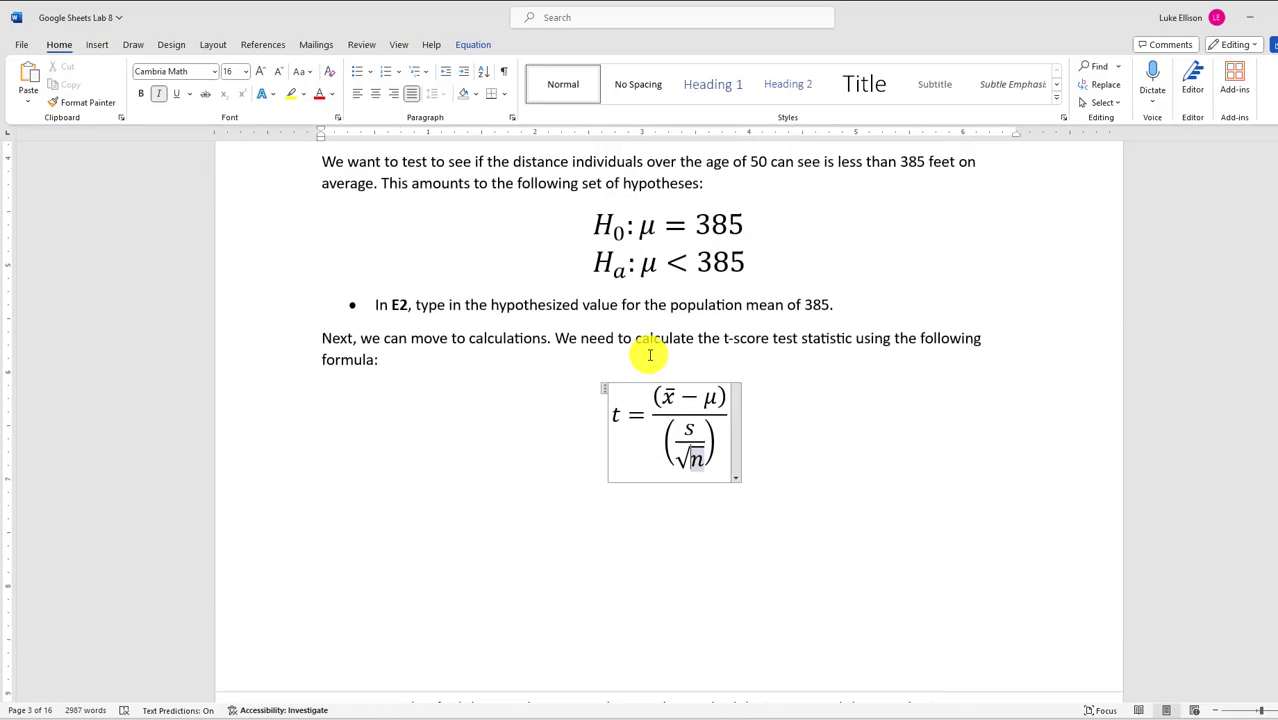
left_click_drag(598, 329, 767, 337)
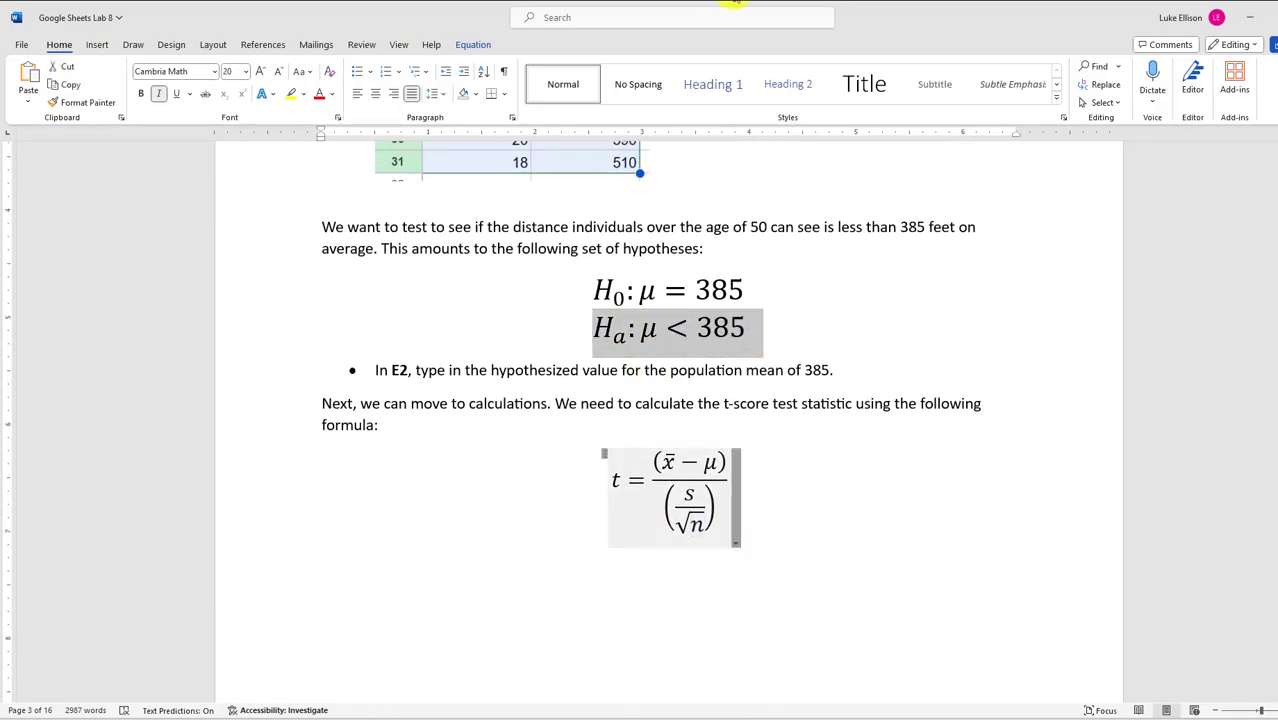
left_click_drag(887, 17, 885, 1)
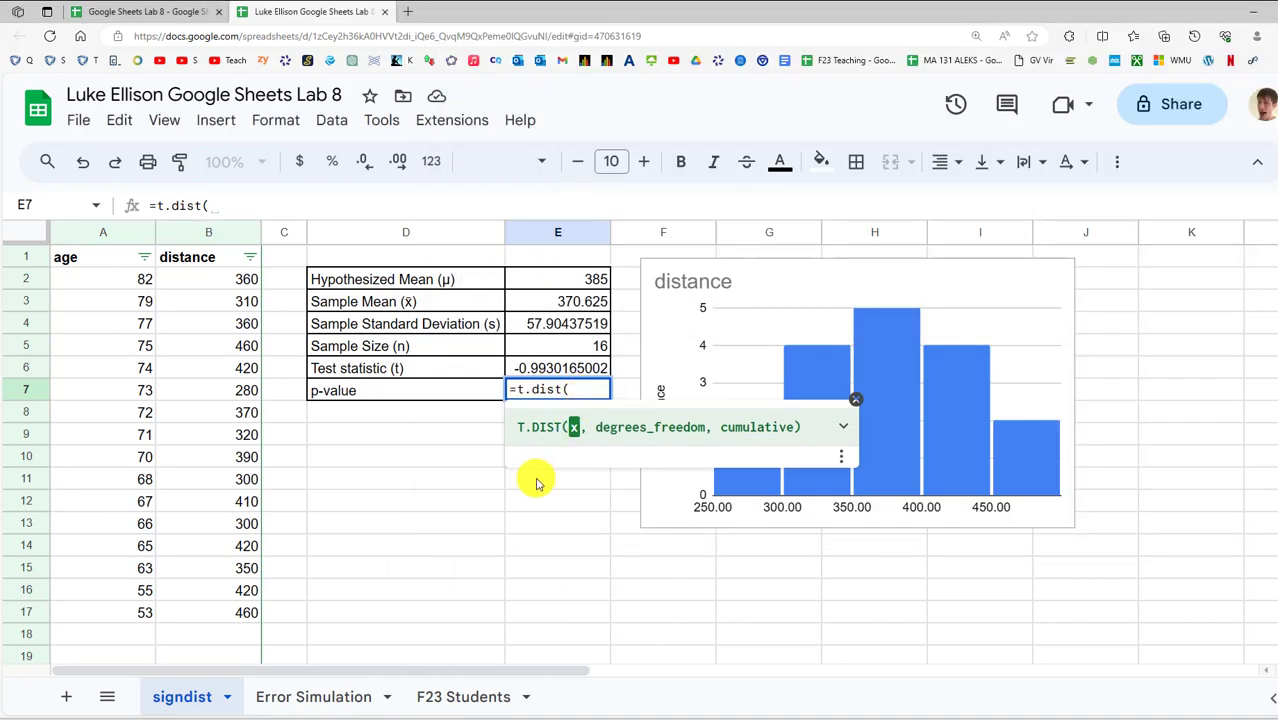
Complete E7 as =t.dist(E6,E5-1,True), giving a p-value of 0.1682257889
left_click(568, 367)
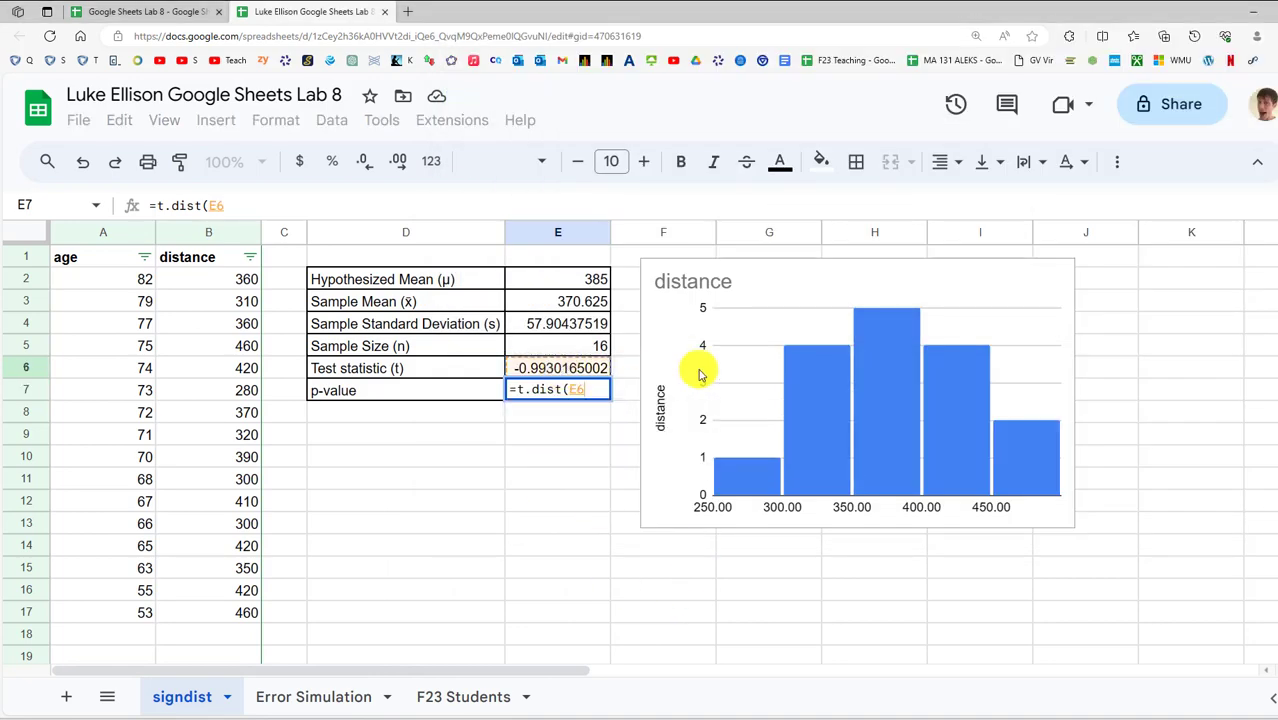
type(",")
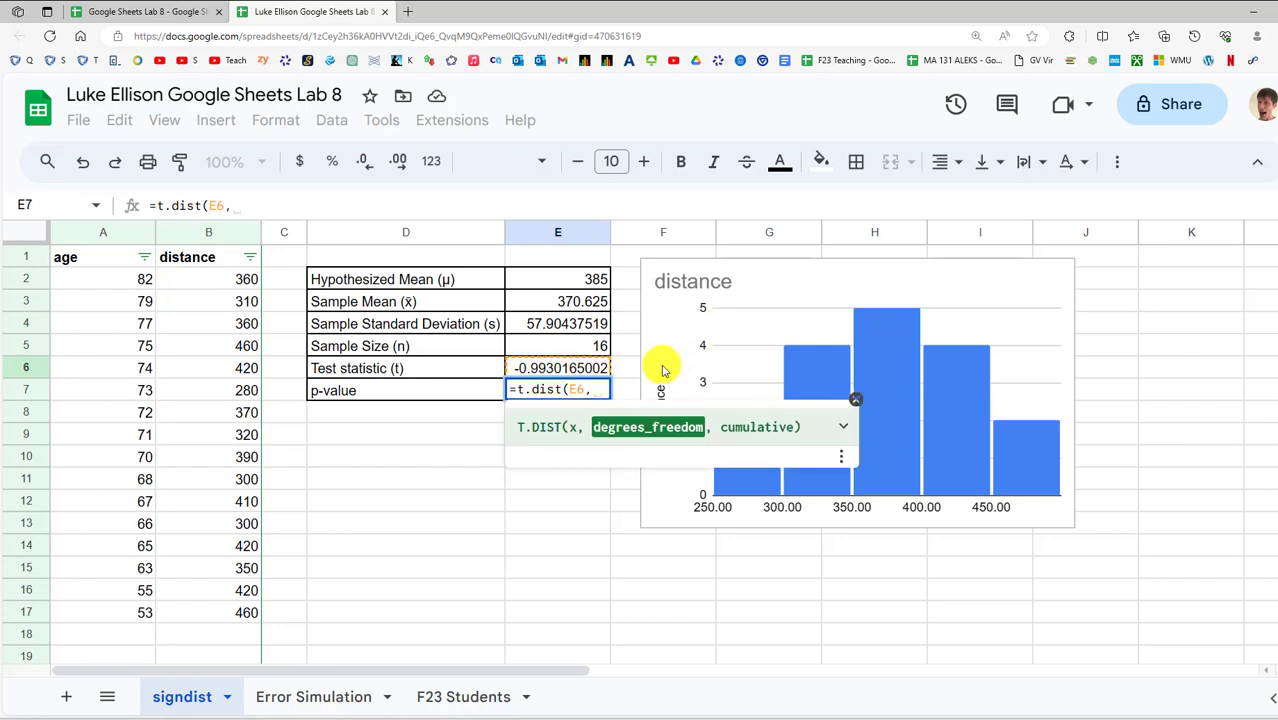
left_click(595, 349)
type("-")
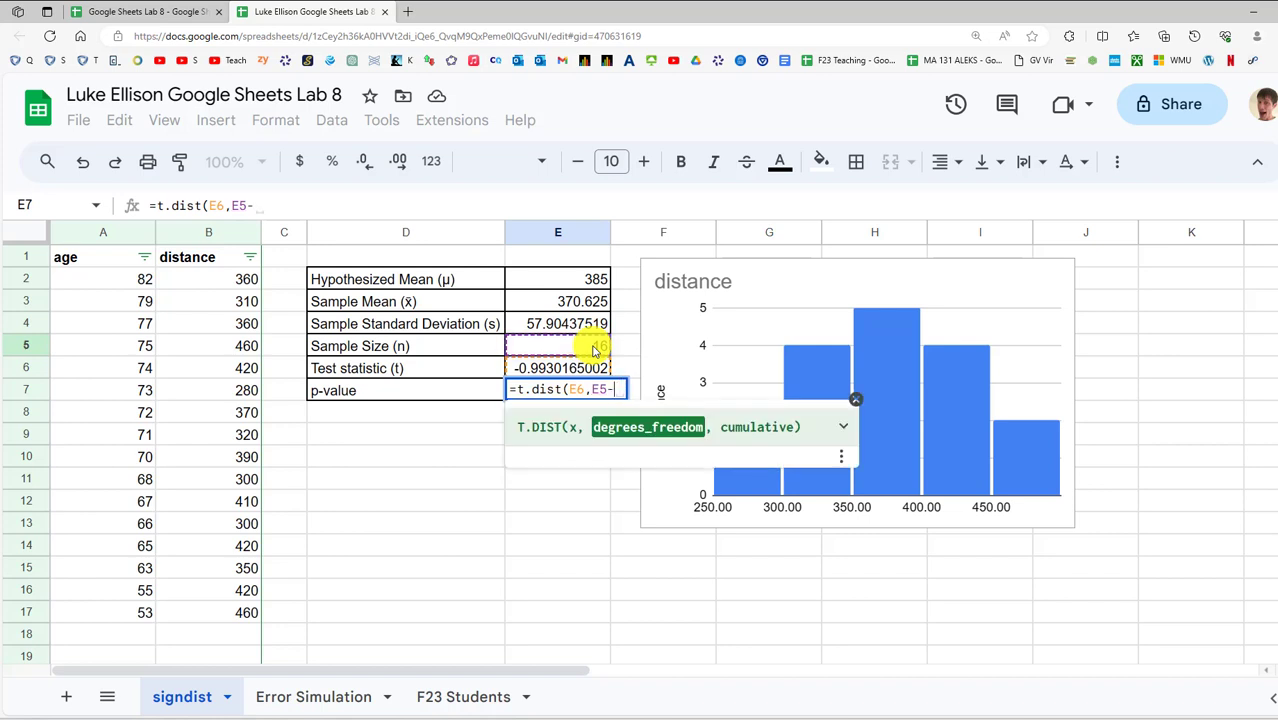
type("1,True")
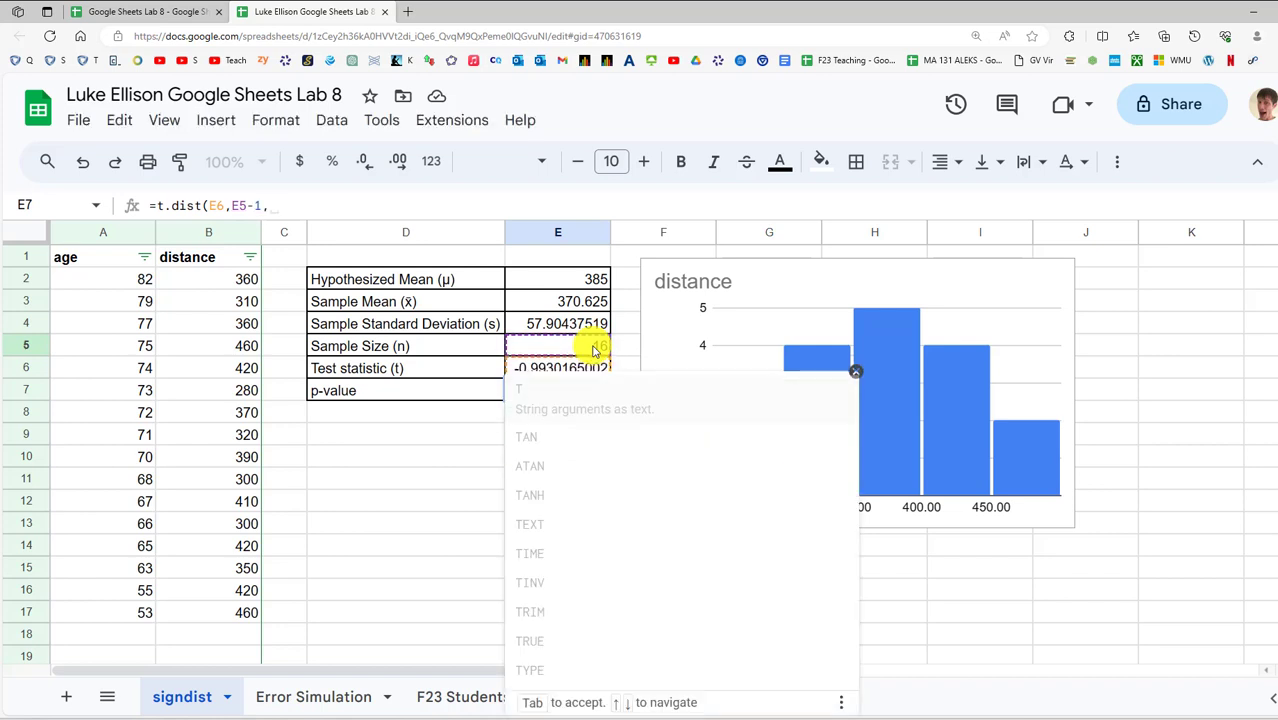
type(")")
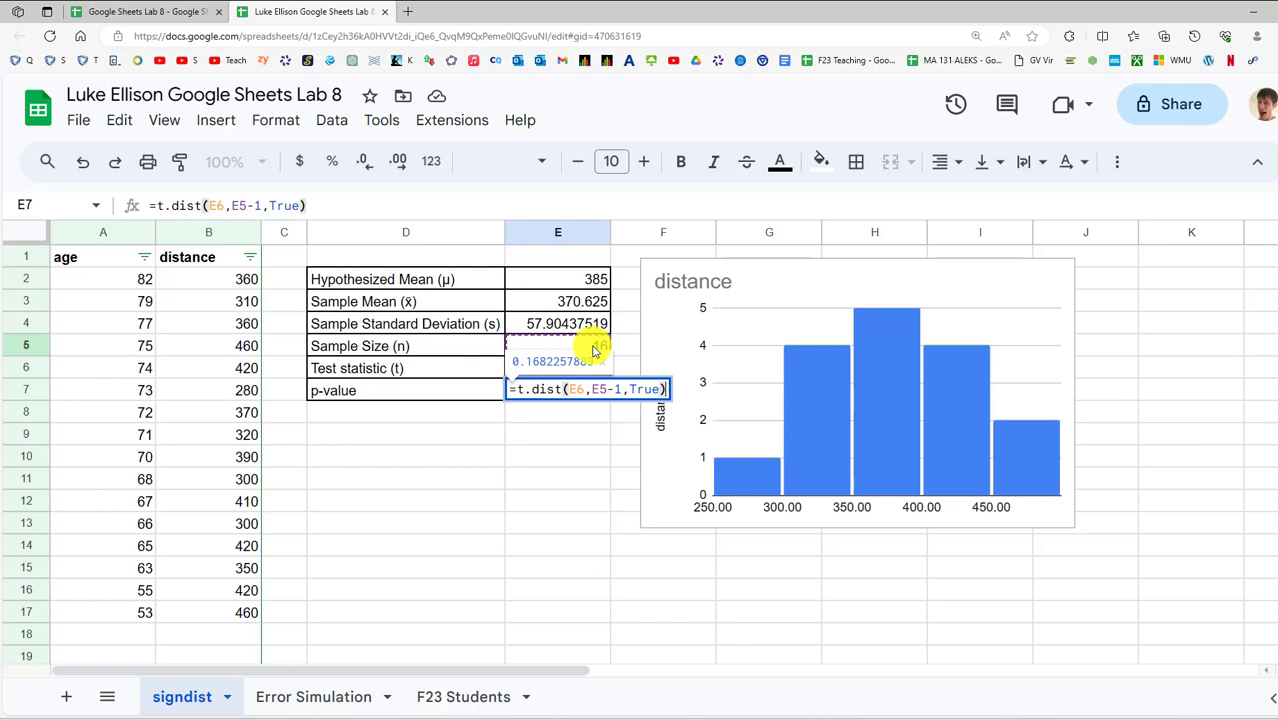
left_click(520, 391)
type("1-")
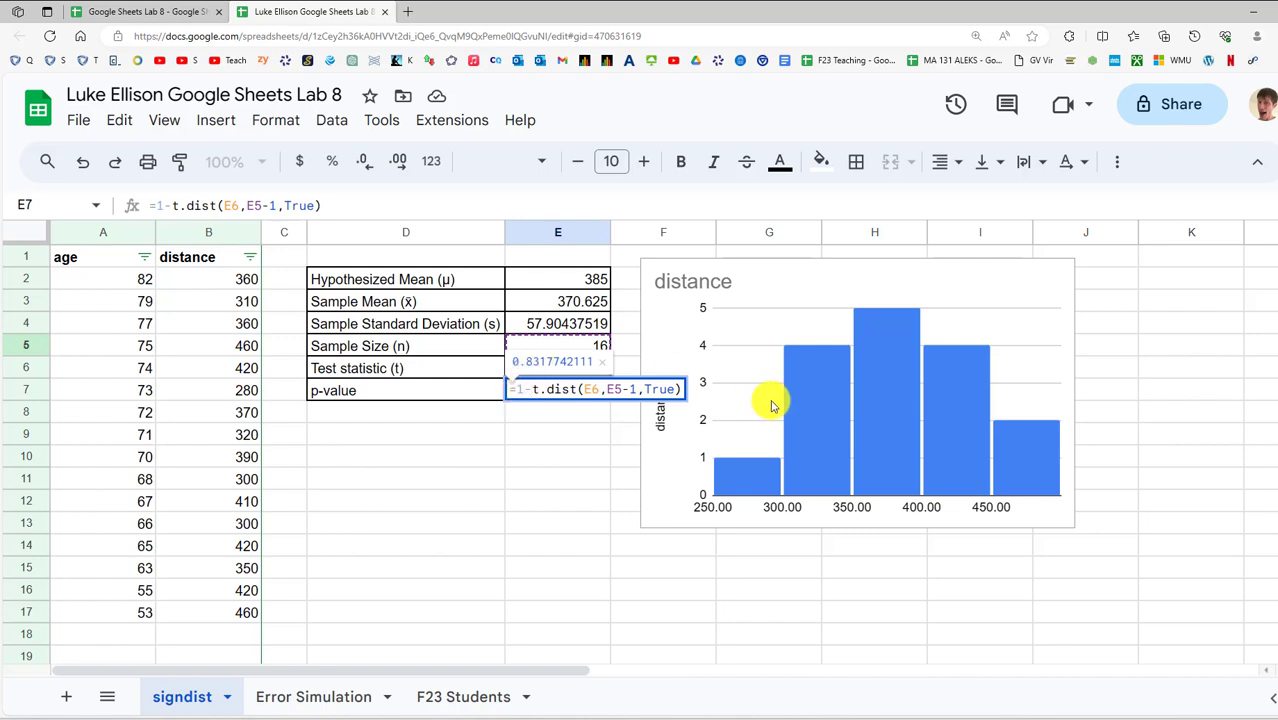
key("BackSpace")
key("BackSpace")
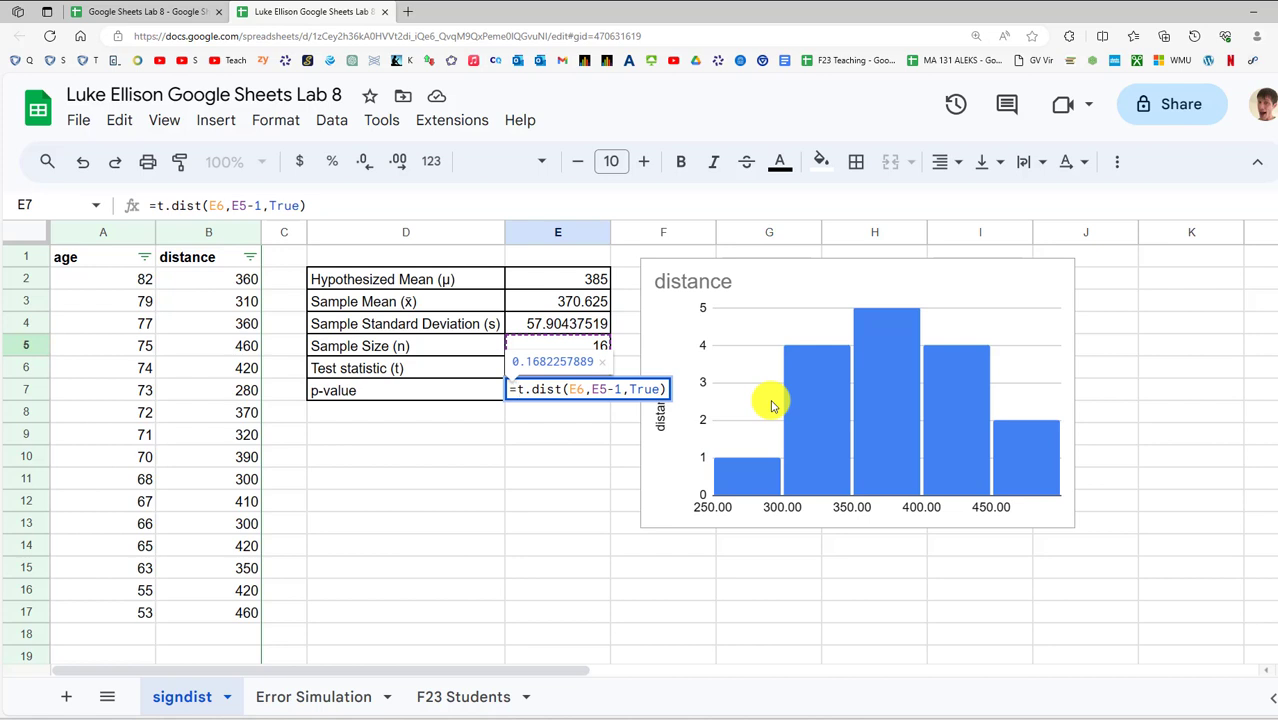
key("Return")
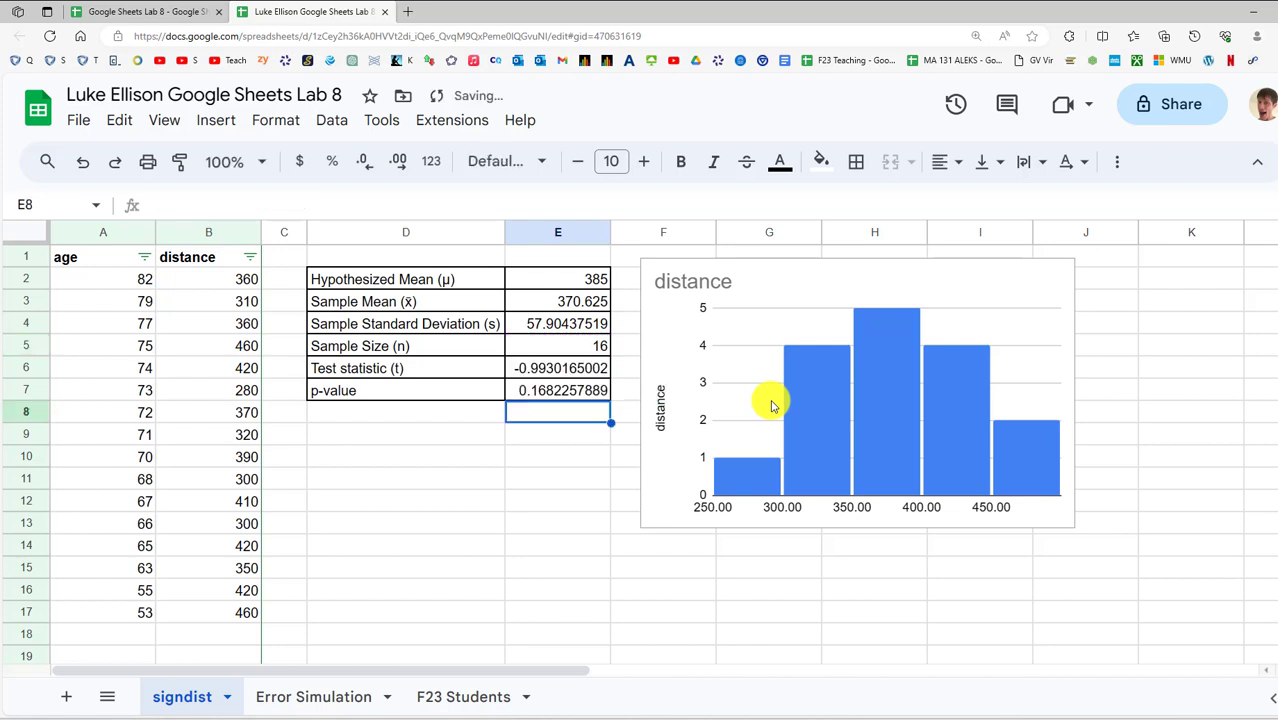
Review E7's t.dist formula, then bring the Word write-up back maximised
left_click(580, 397)
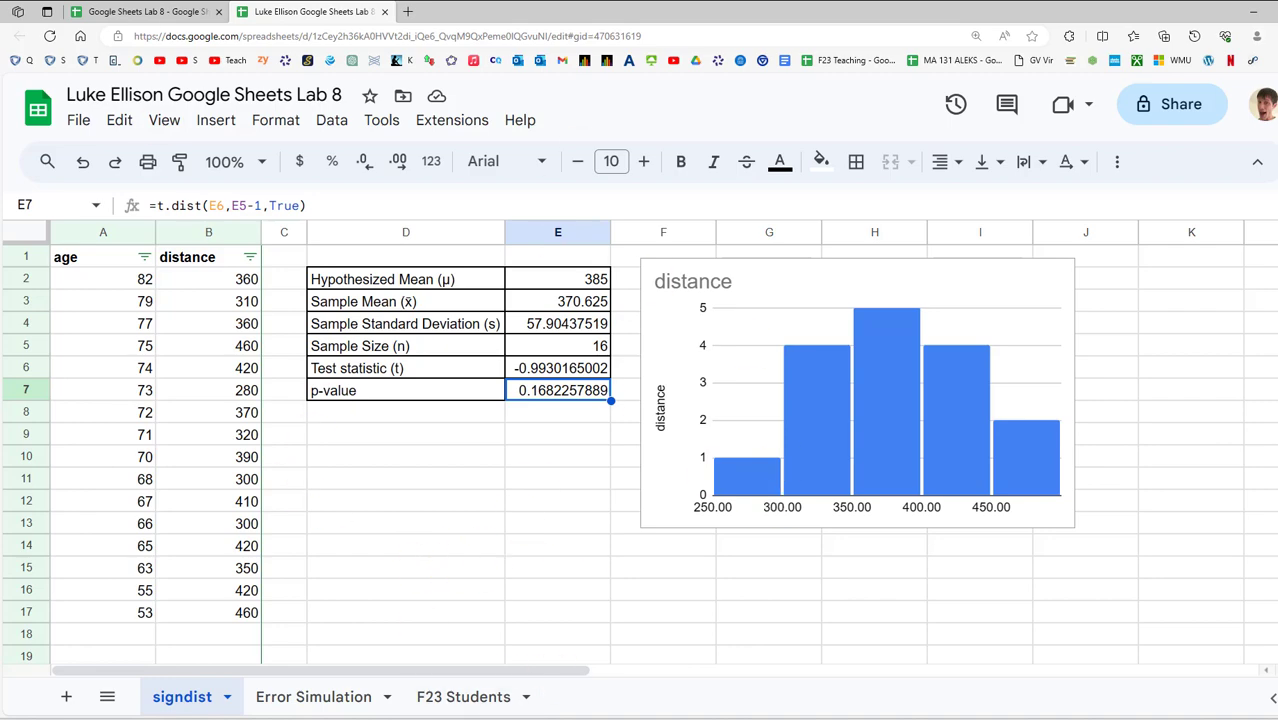
key("alt+Tab")
double_click(594, 128)
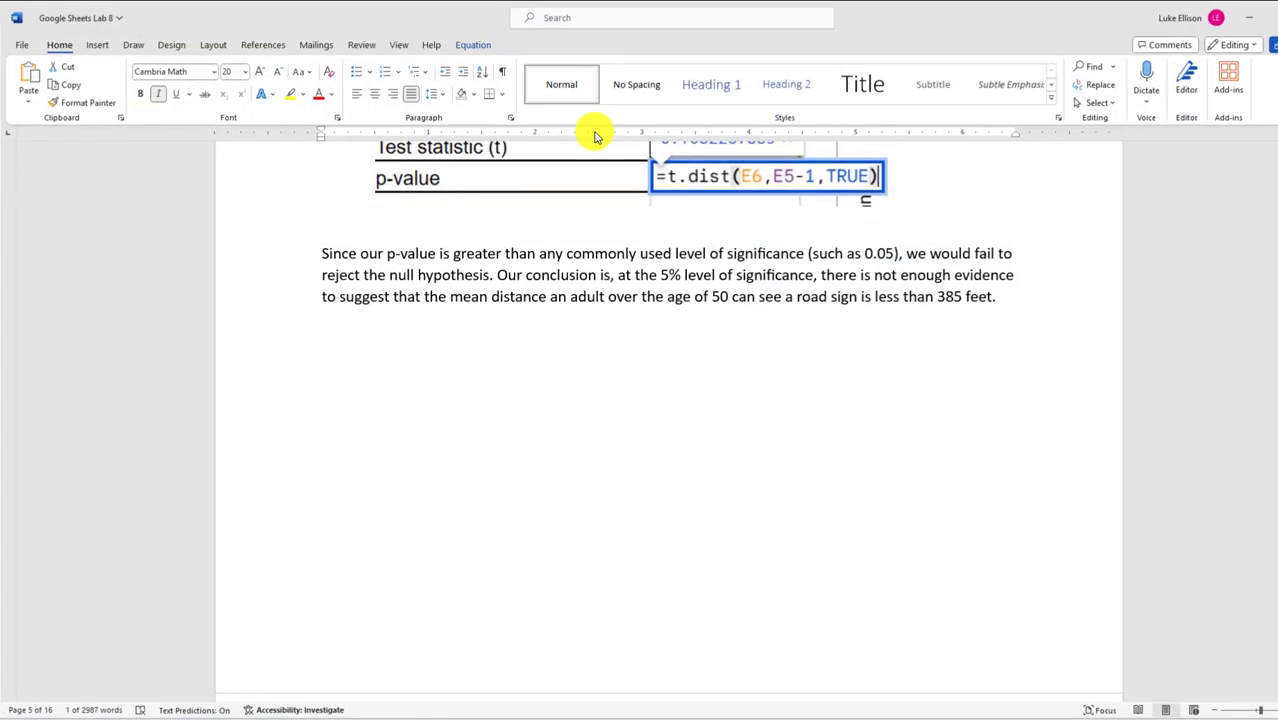
Look over the conclusion paragraph and return the Word window to full screen
left_click_drag(322, 304, 903, 305)
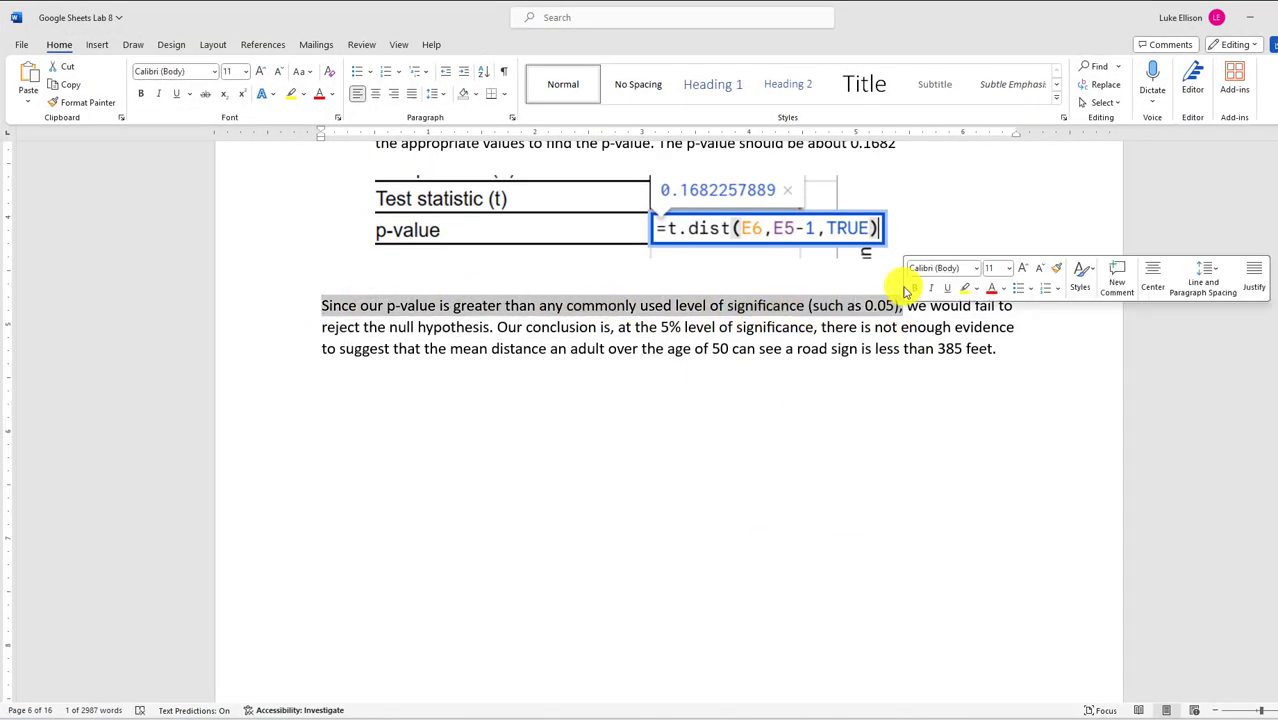
left_click(884, 228)
left_click_drag(890, 23, 890, 510)
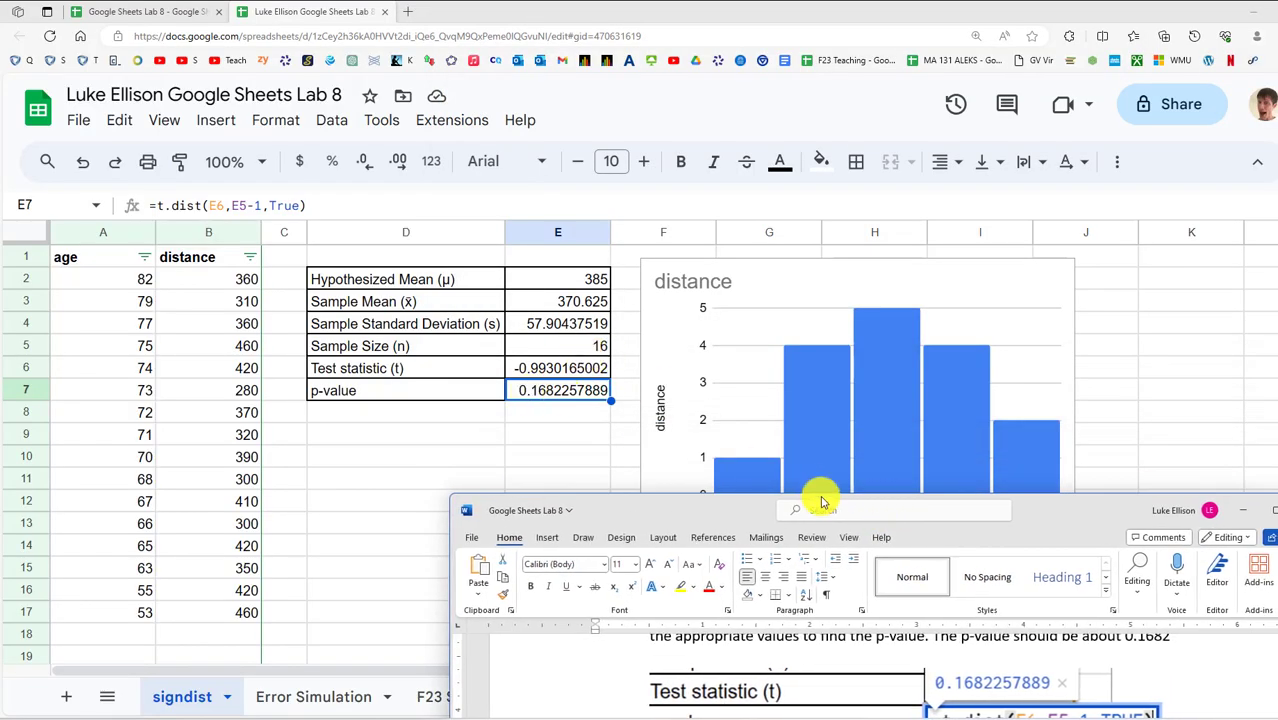
left_click_drag(1070, 522, 865, 127)
double_click(865, 127)
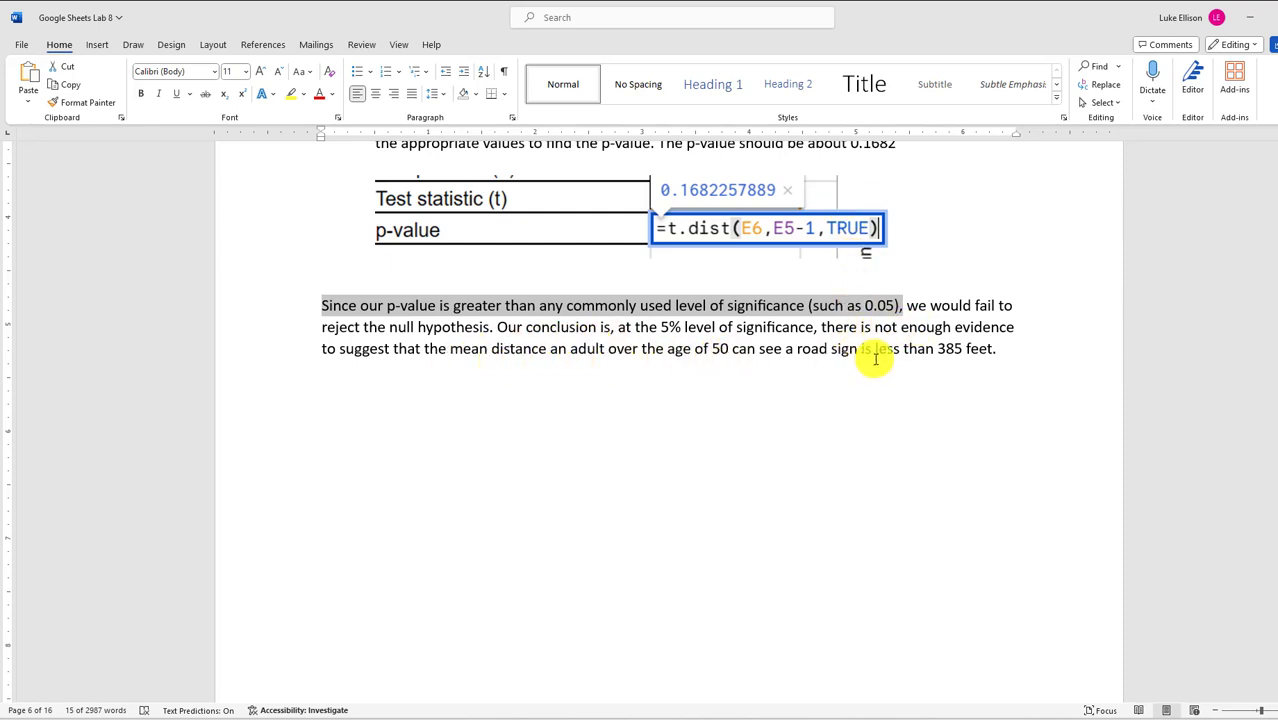
Add 'at night' after '385 feet' in the conclusion and minimise Word
left_click(1000, 350)
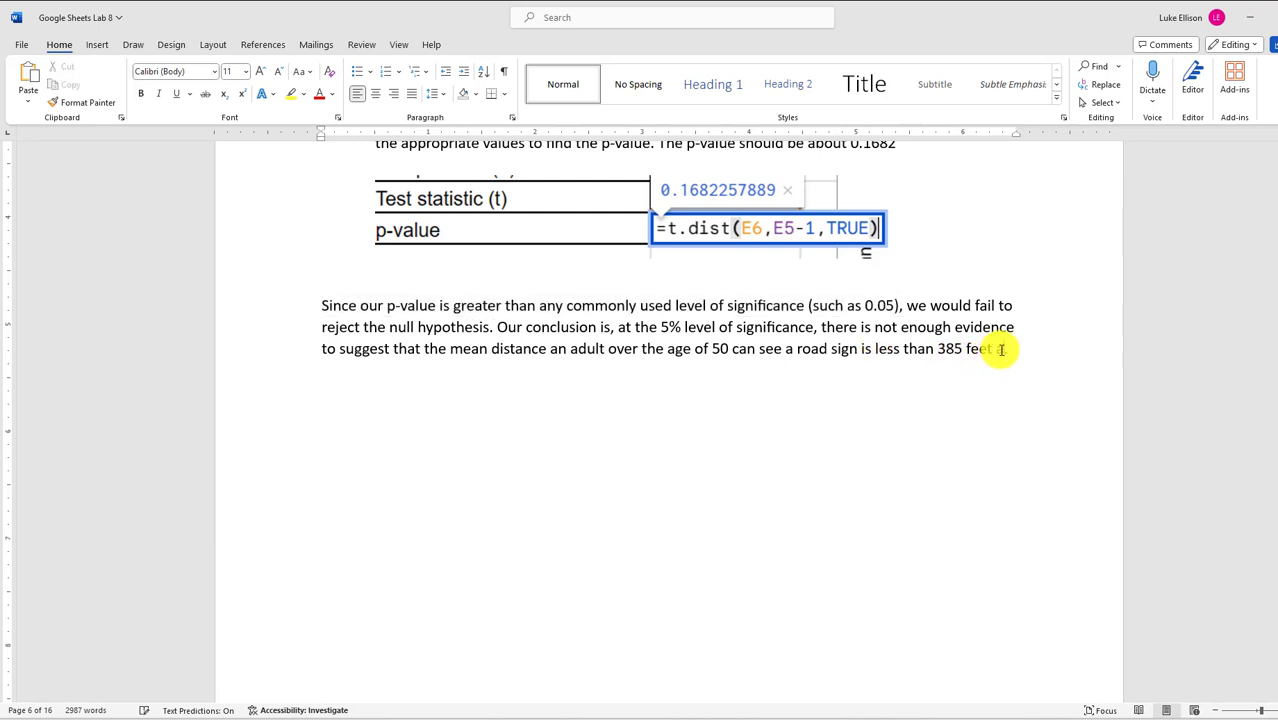
type("at night.")
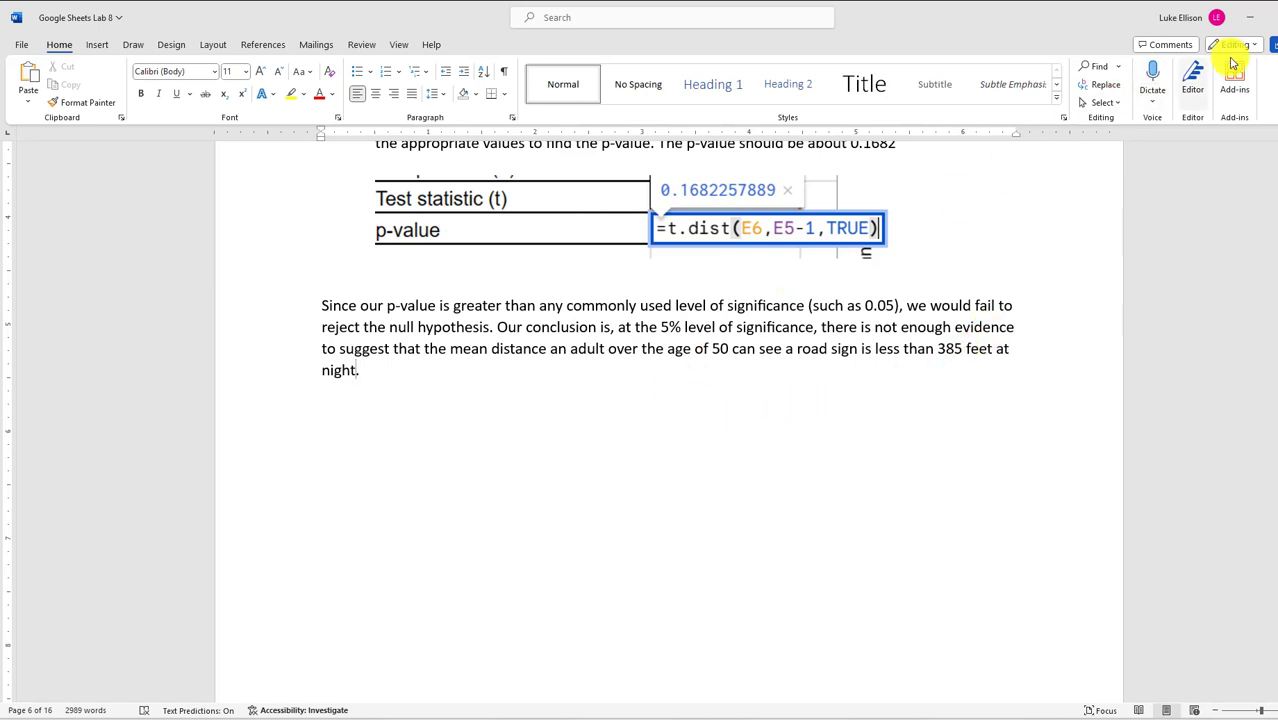
left_click(1250, 17)
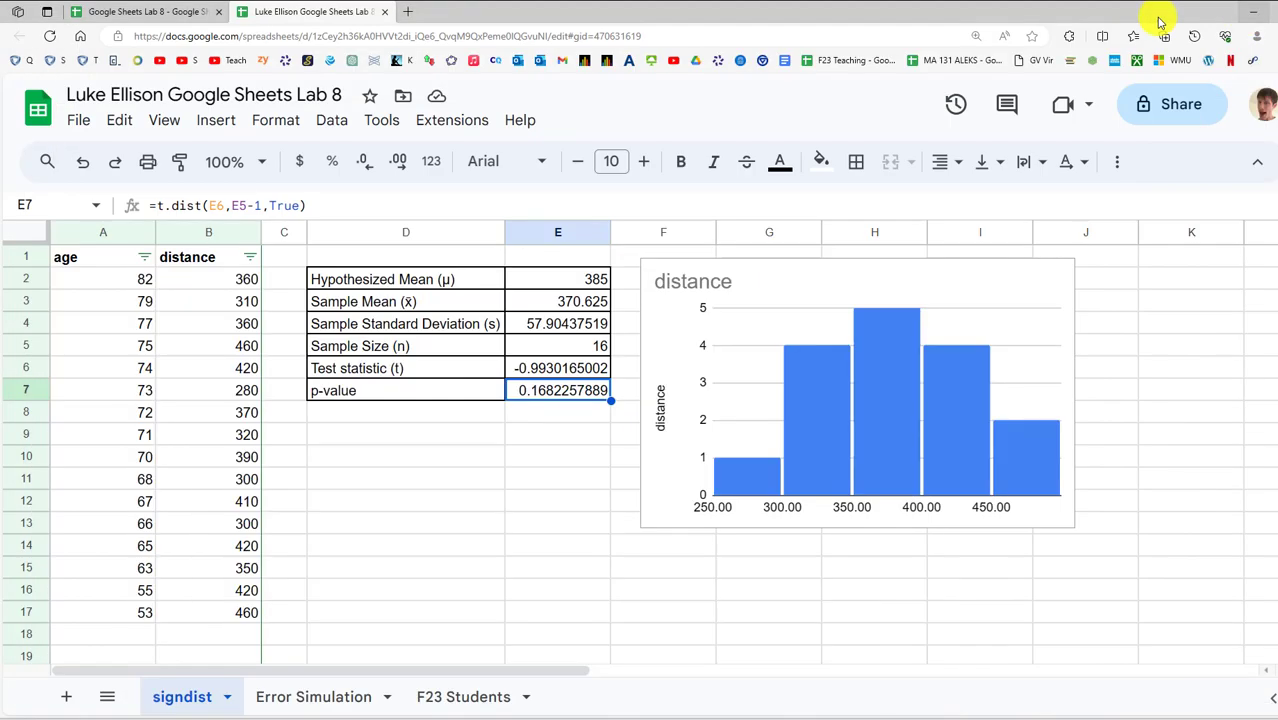
Recheck the sample mean and hypothesized mean 385, then go to the Error Simulation sheet
left_click(562, 299)
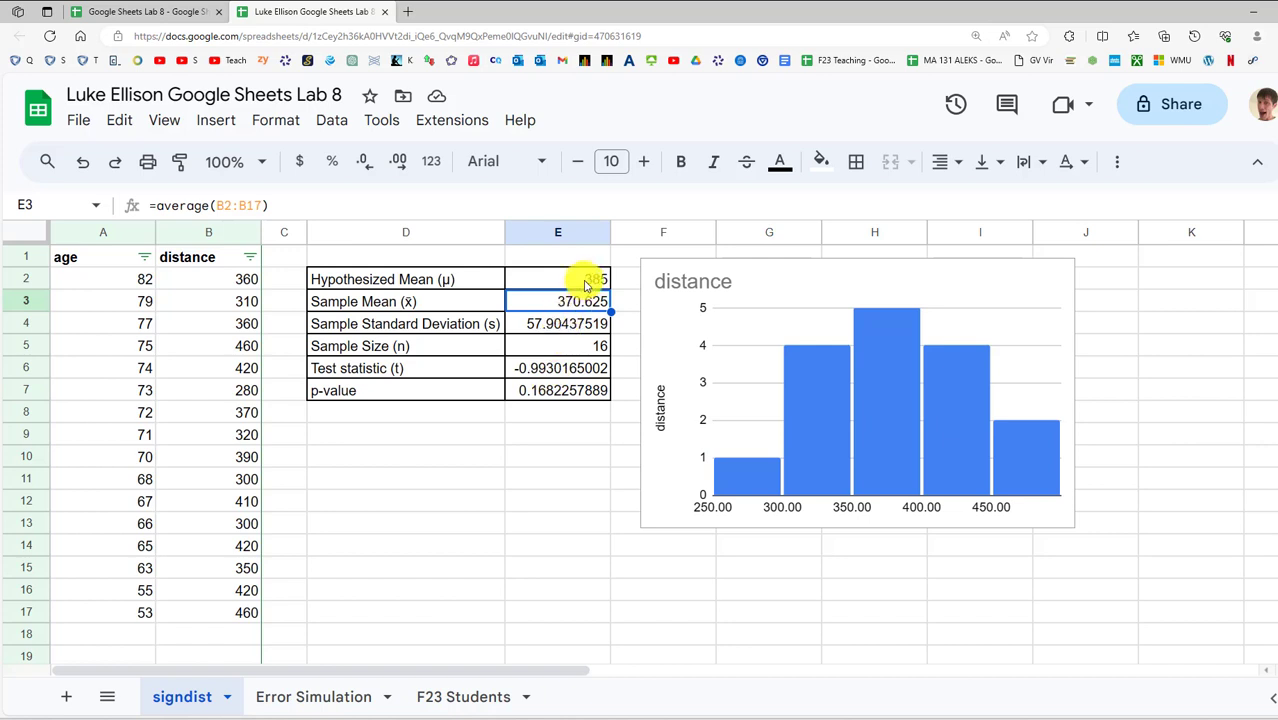
left_click(584, 281)
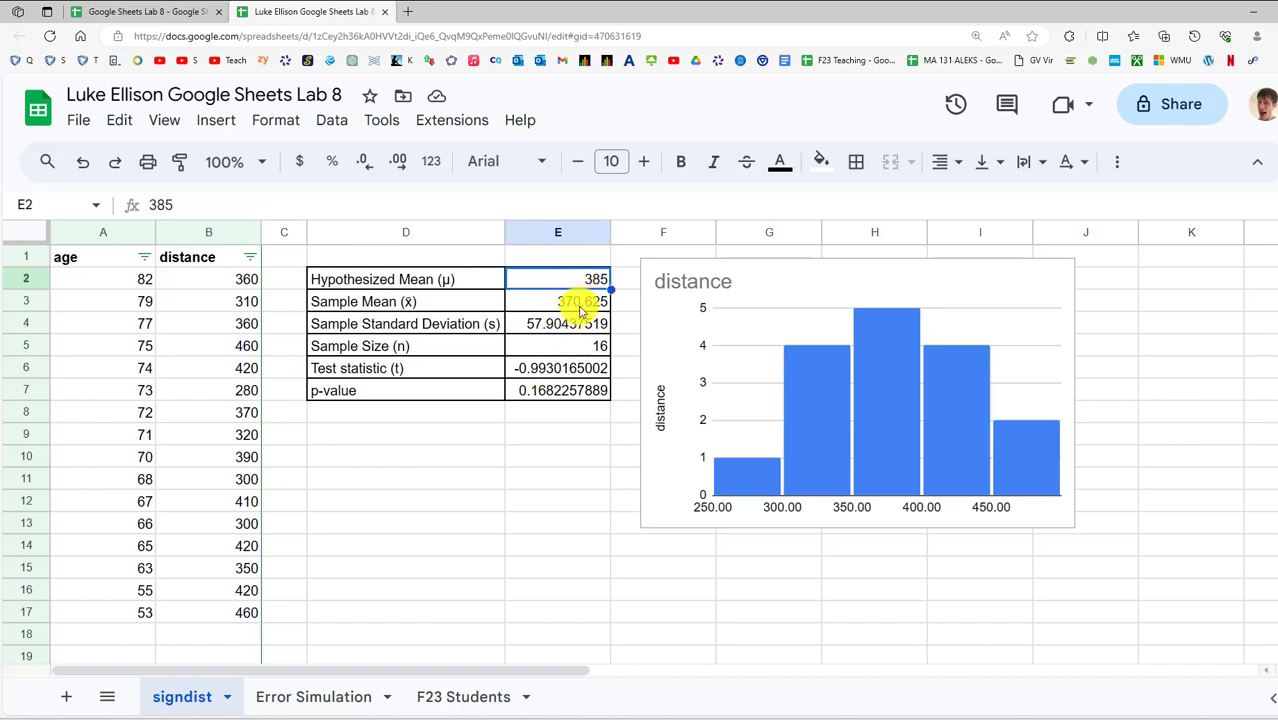
left_click(581, 311)
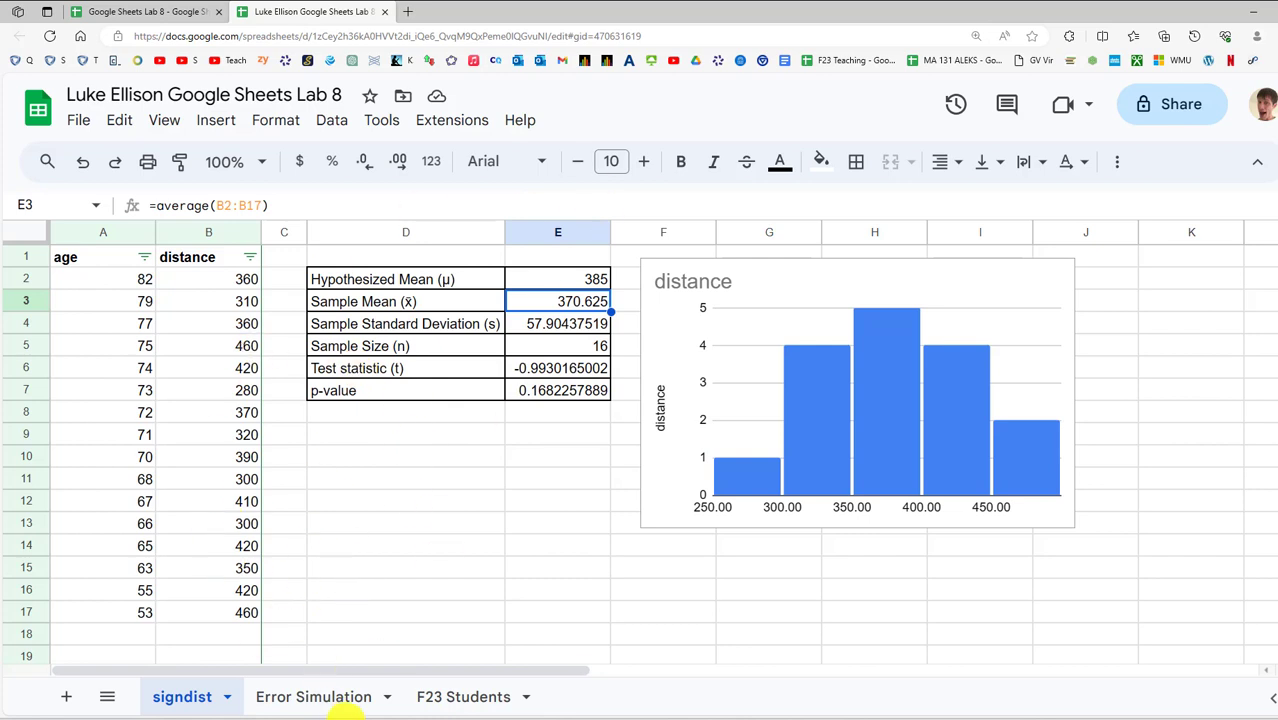
left_click(345, 704)
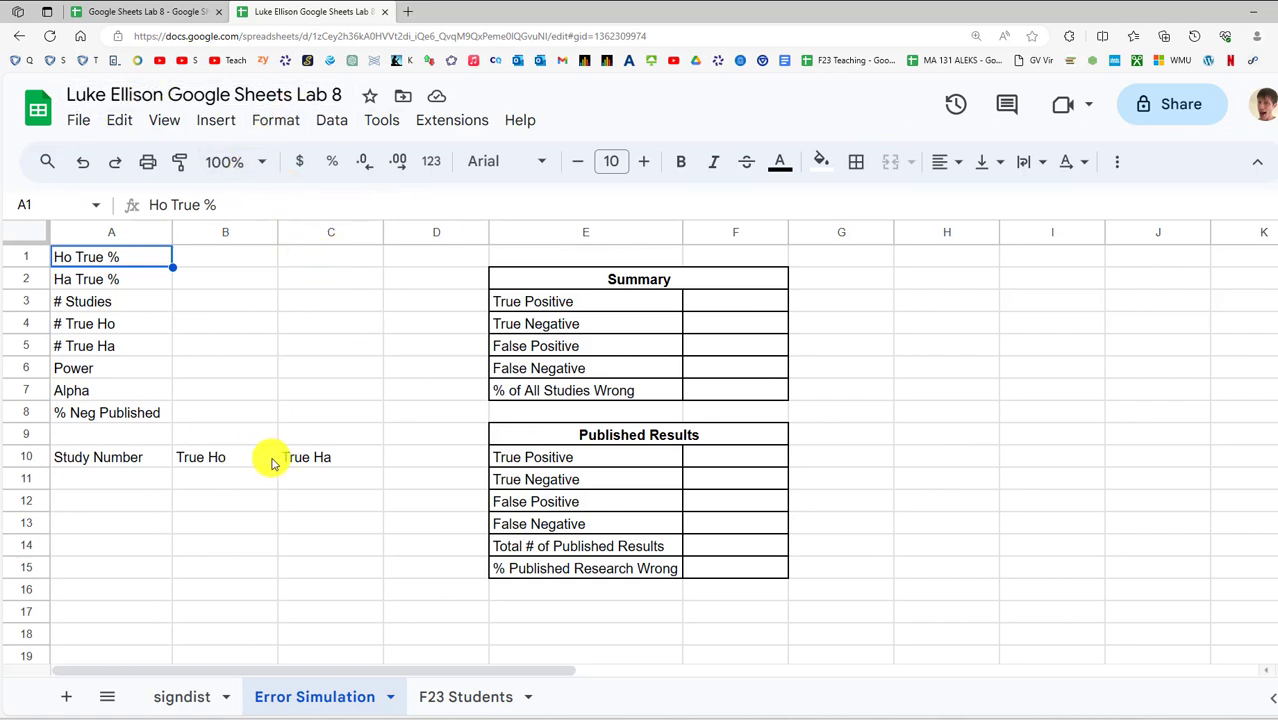
left_click(574, 441)
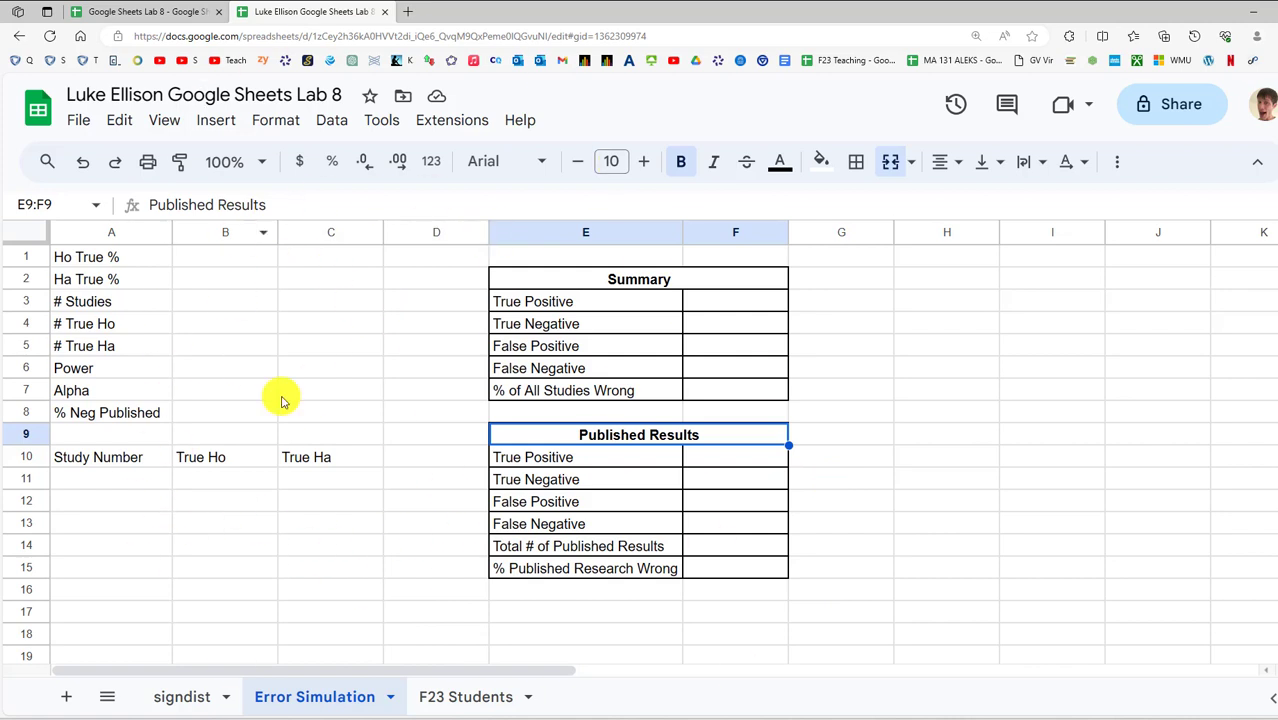
left_click(220, 263)
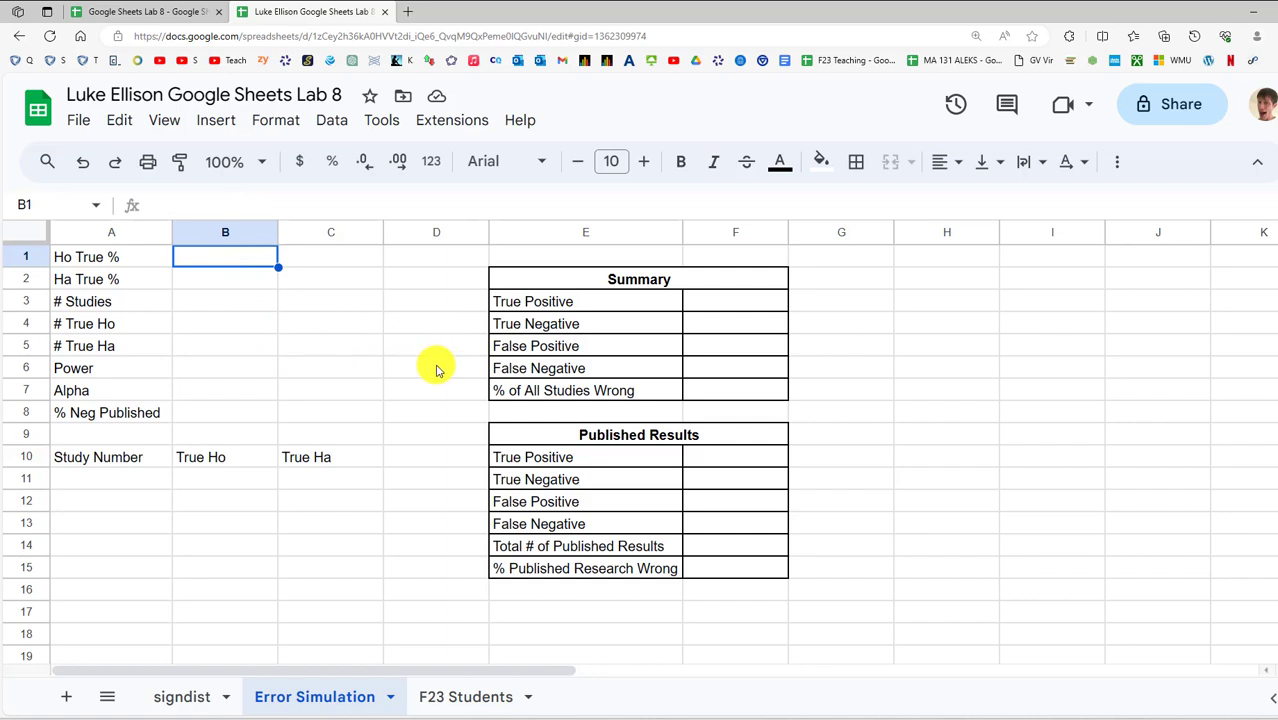
left_click(98, 256)
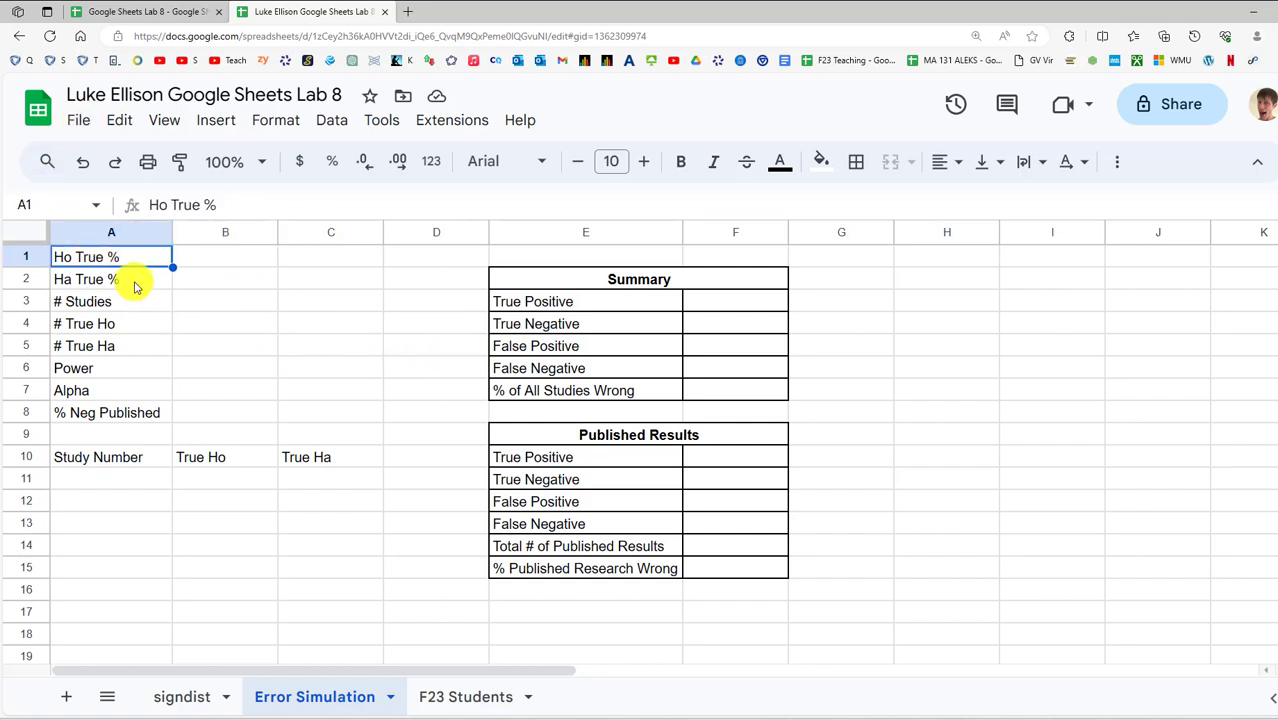
left_click(135, 285)
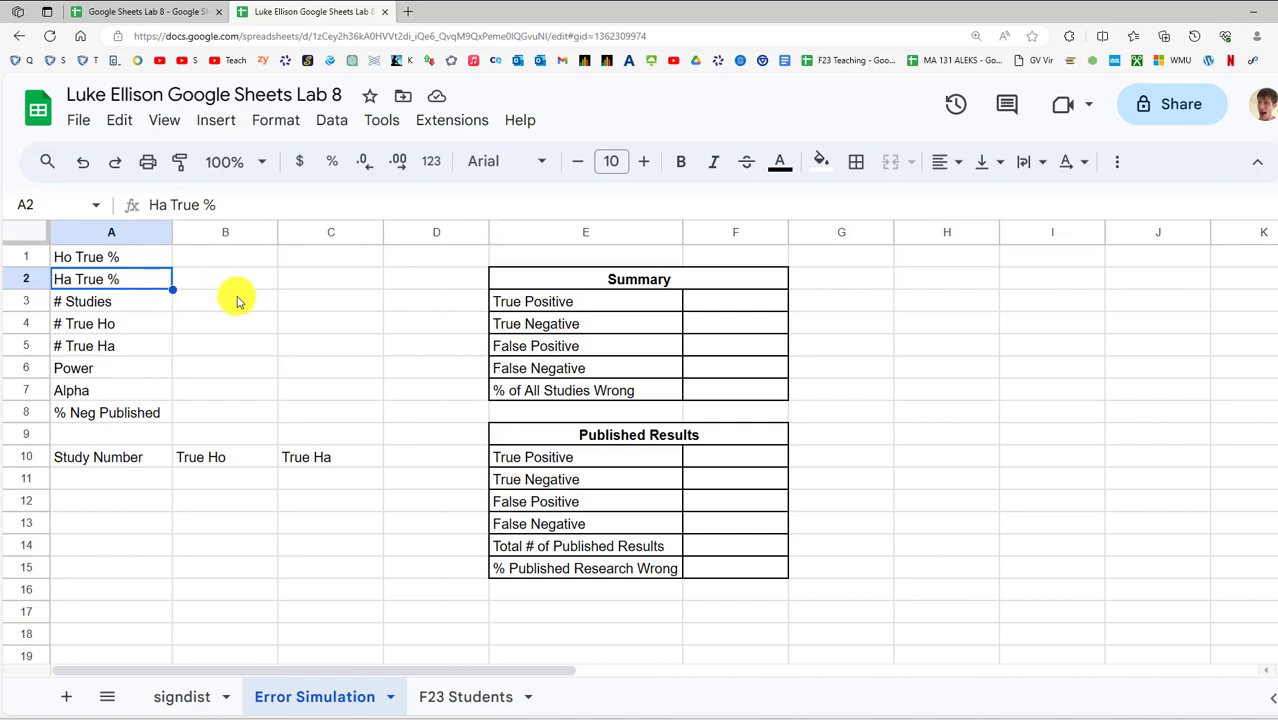
left_click(131, 261)
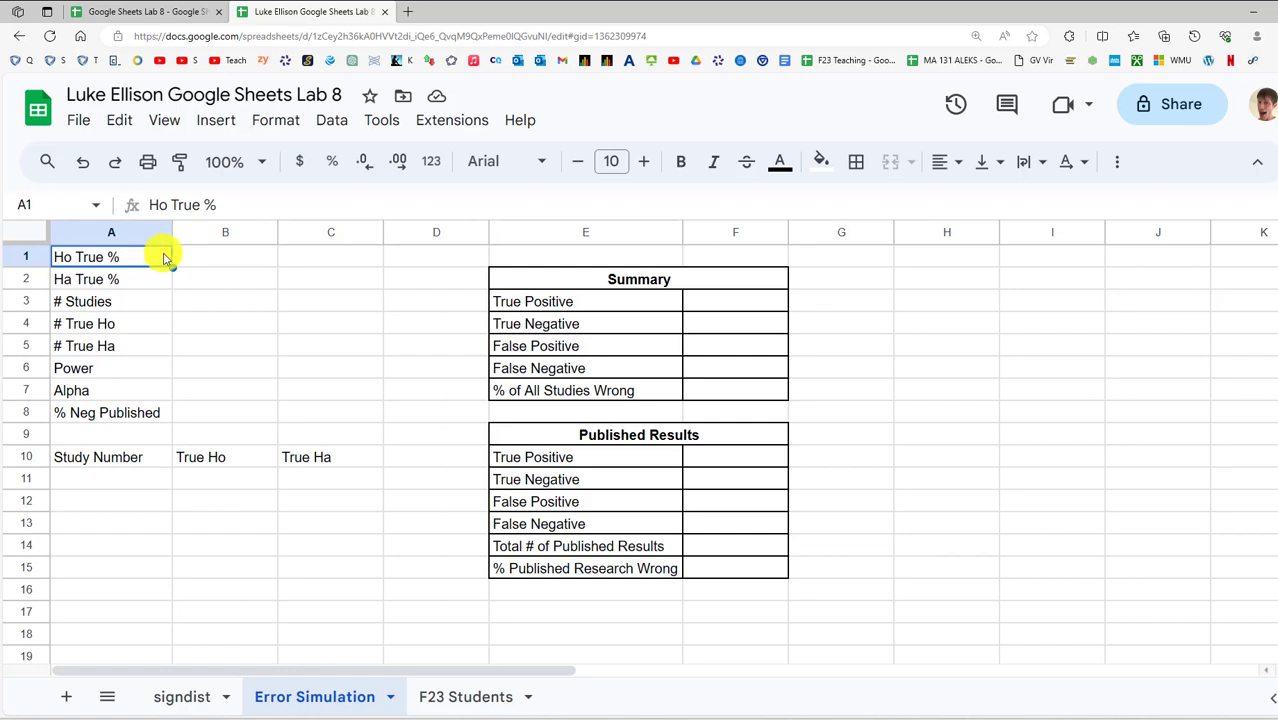
Enter 90% for Ho True % and 10% for Ha True %
left_click(200, 258)
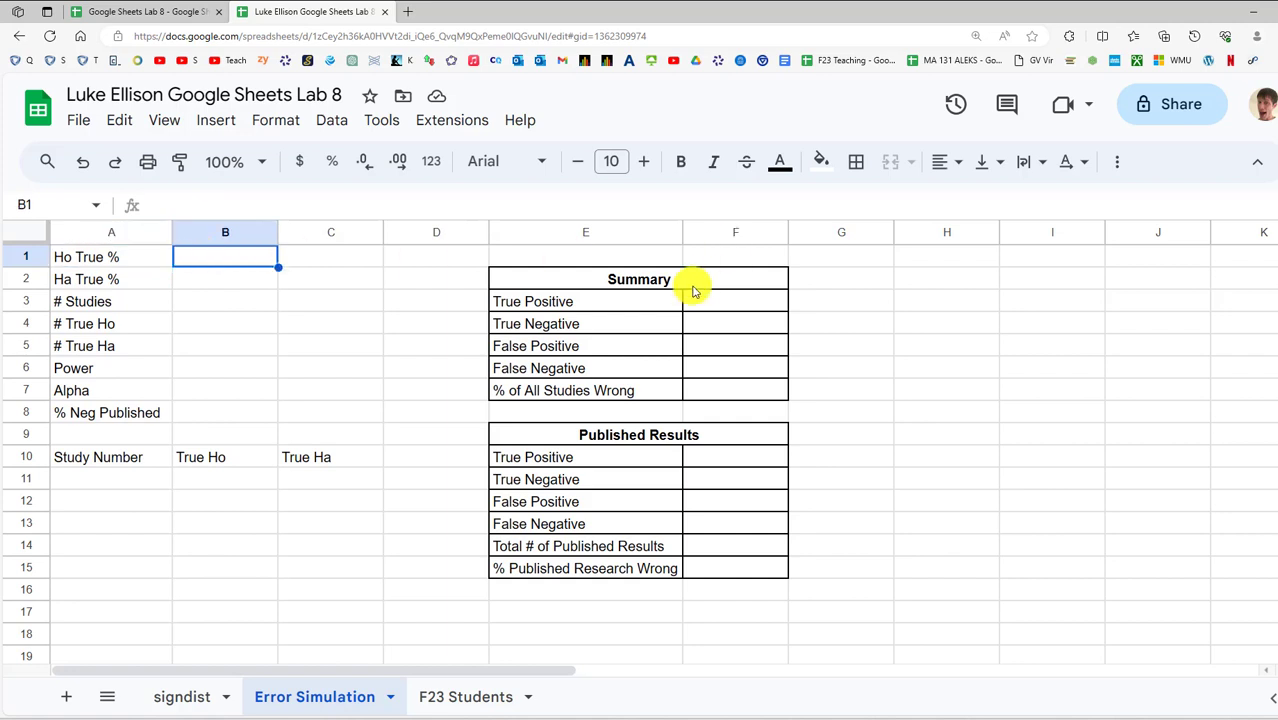
type("90")
key("Return")
type("10")
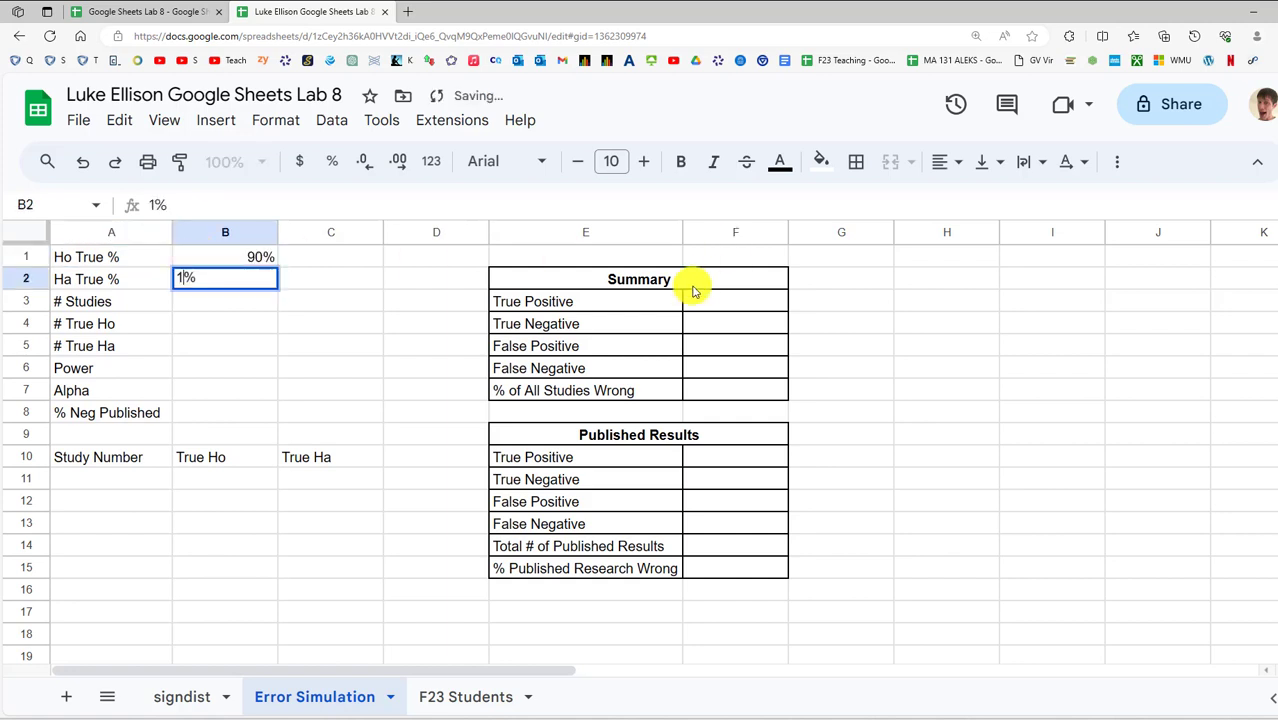
key("Return")
key("Up")
key("Up")
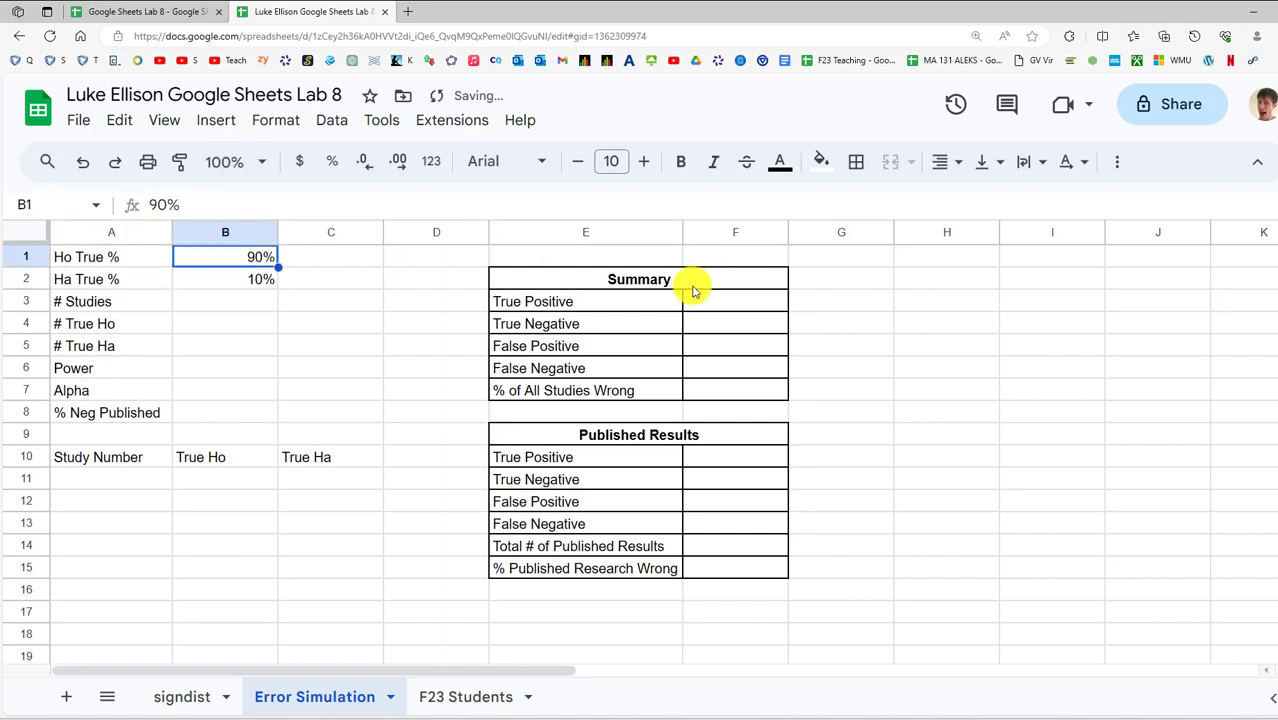
key("Down")
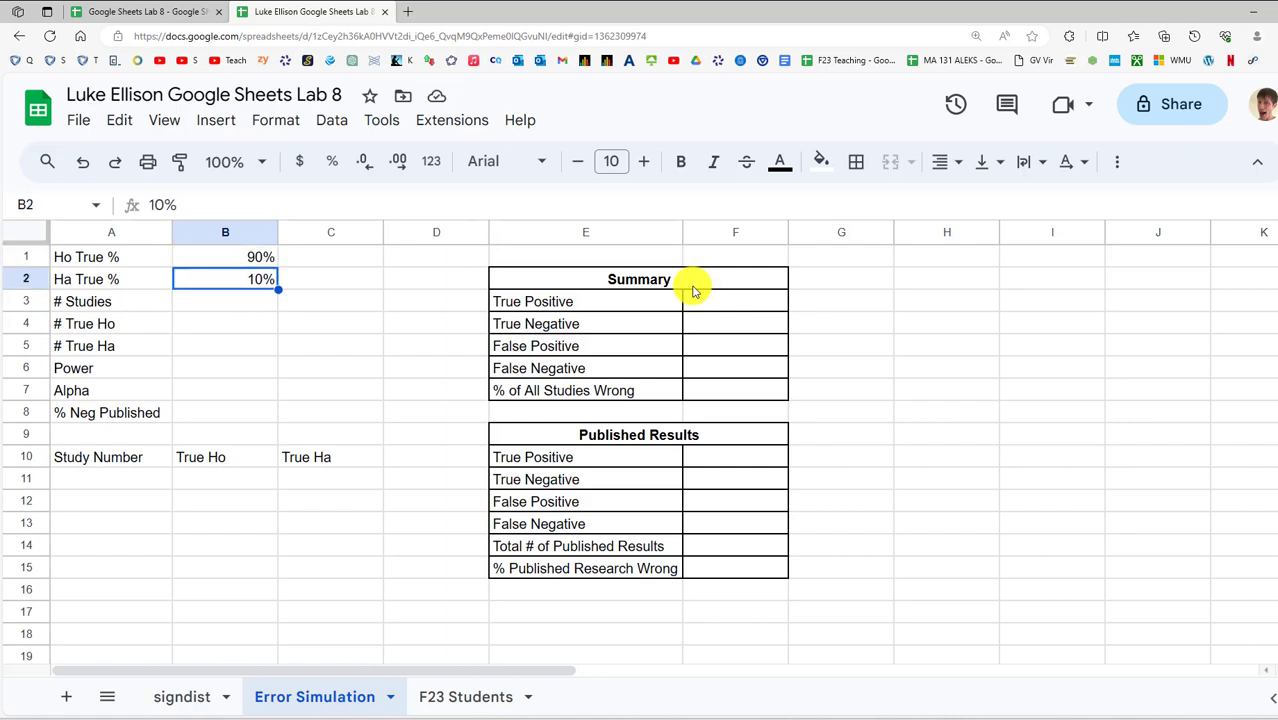
Set # Studies to 1000
key("Down")
type("1000")
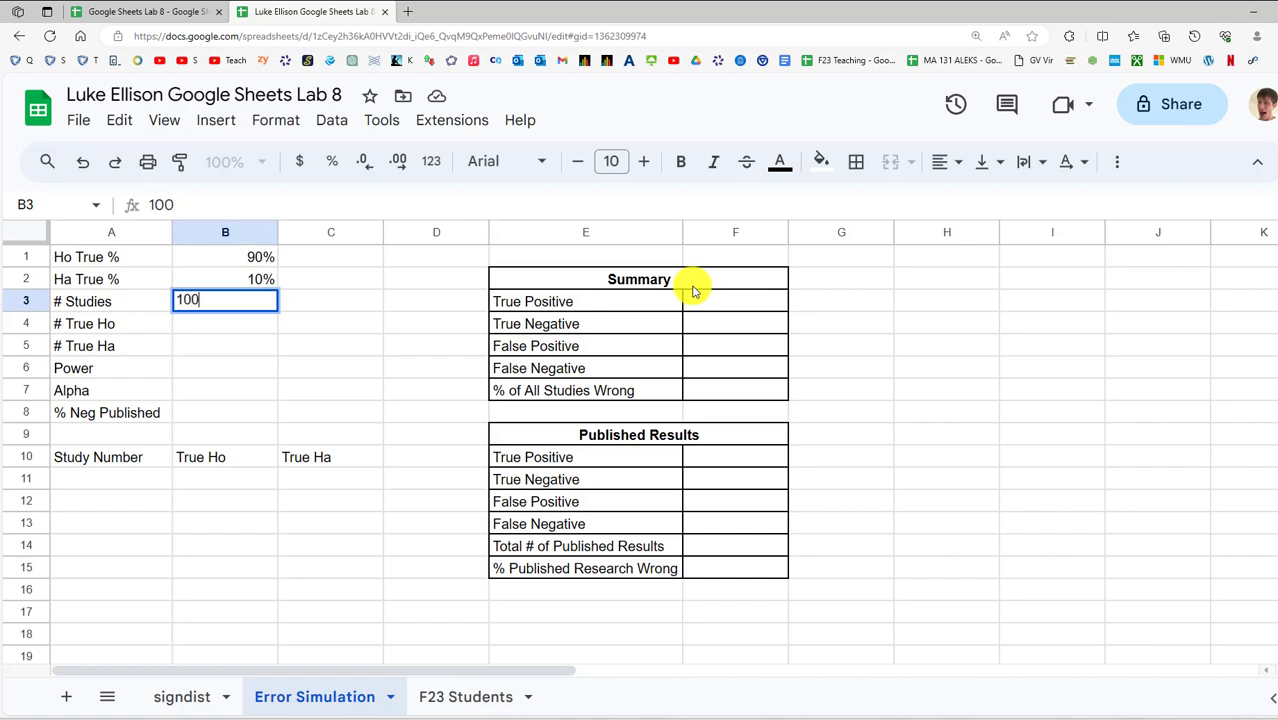
key("Return")
key("Up")
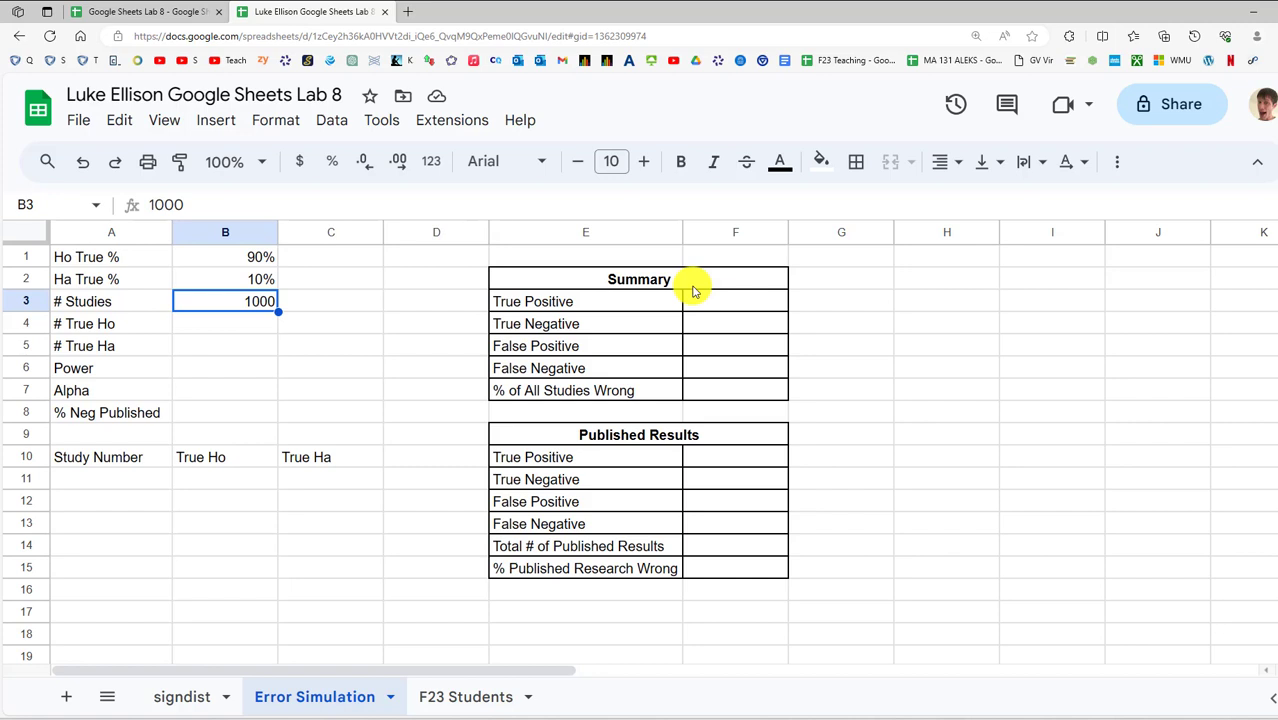
key("Up")
key("Up")
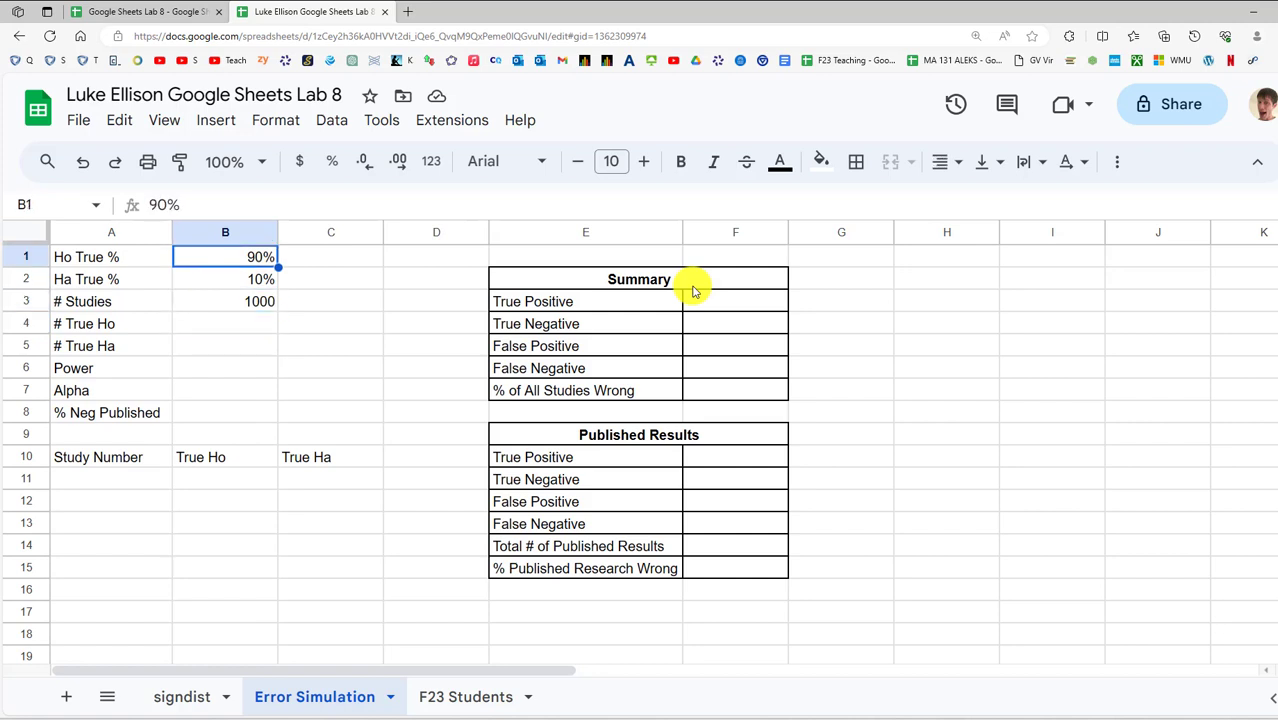
Fill # True Ho and # True Ha with =B3*B1 and =B3*B2, giving 900 and 100
key("Down")
key("Down")
key("Down")
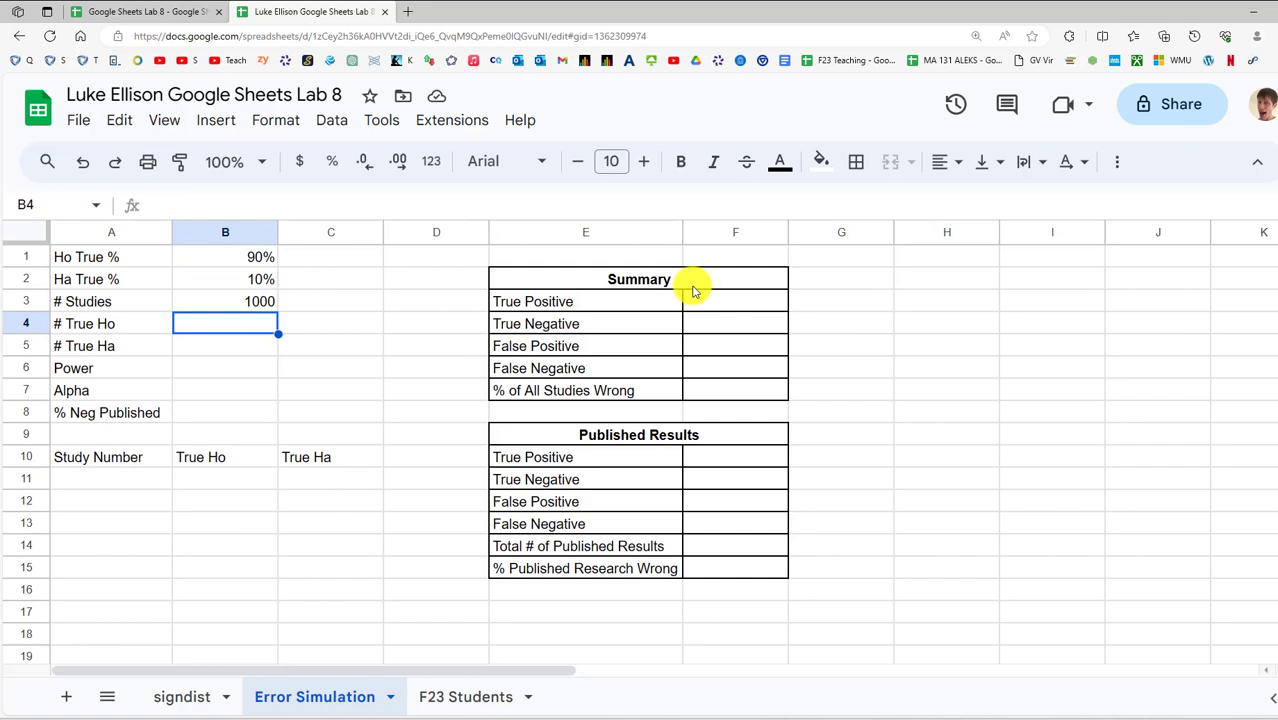
type("=")
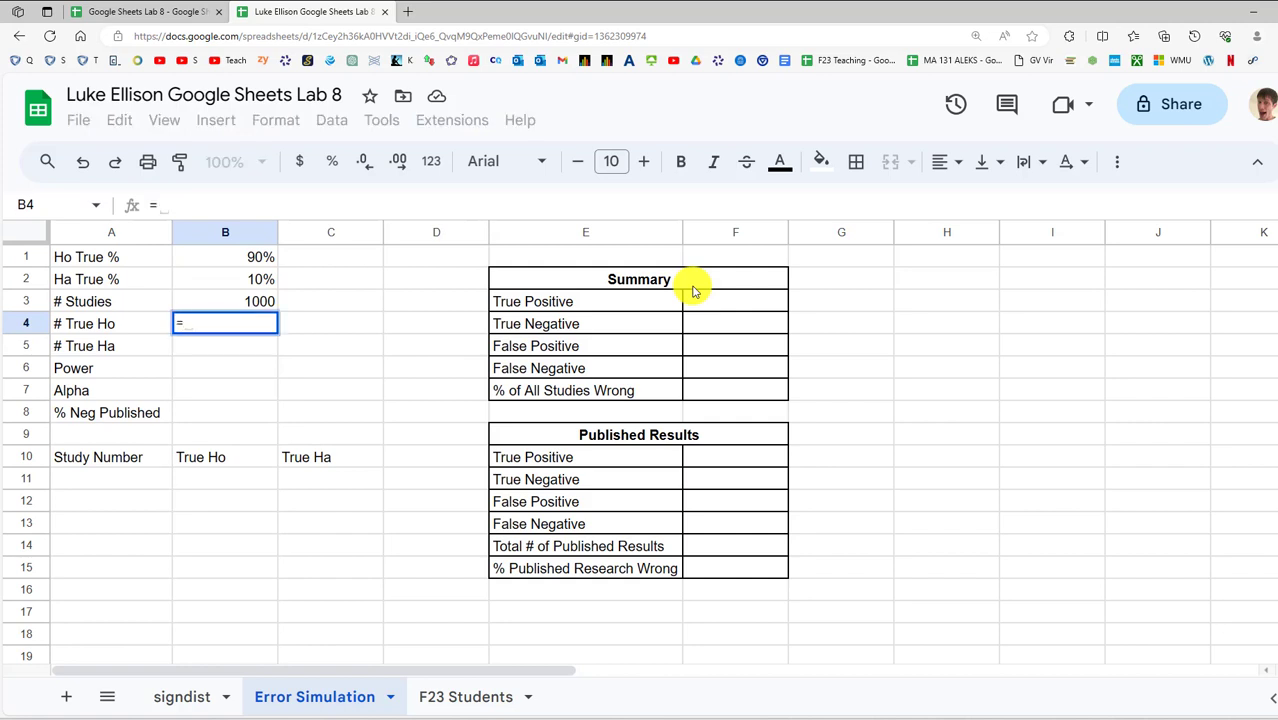
key("Up")
type("*")
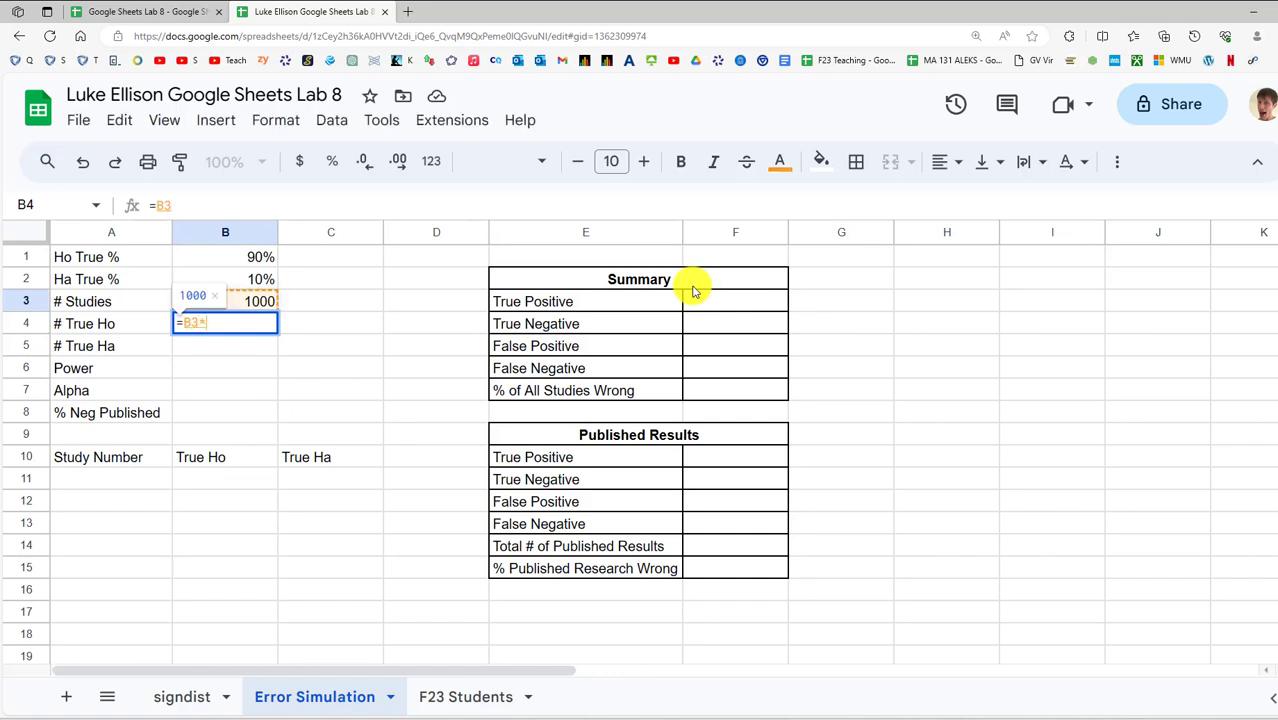
key("Up")
key("Up")
key("Up")
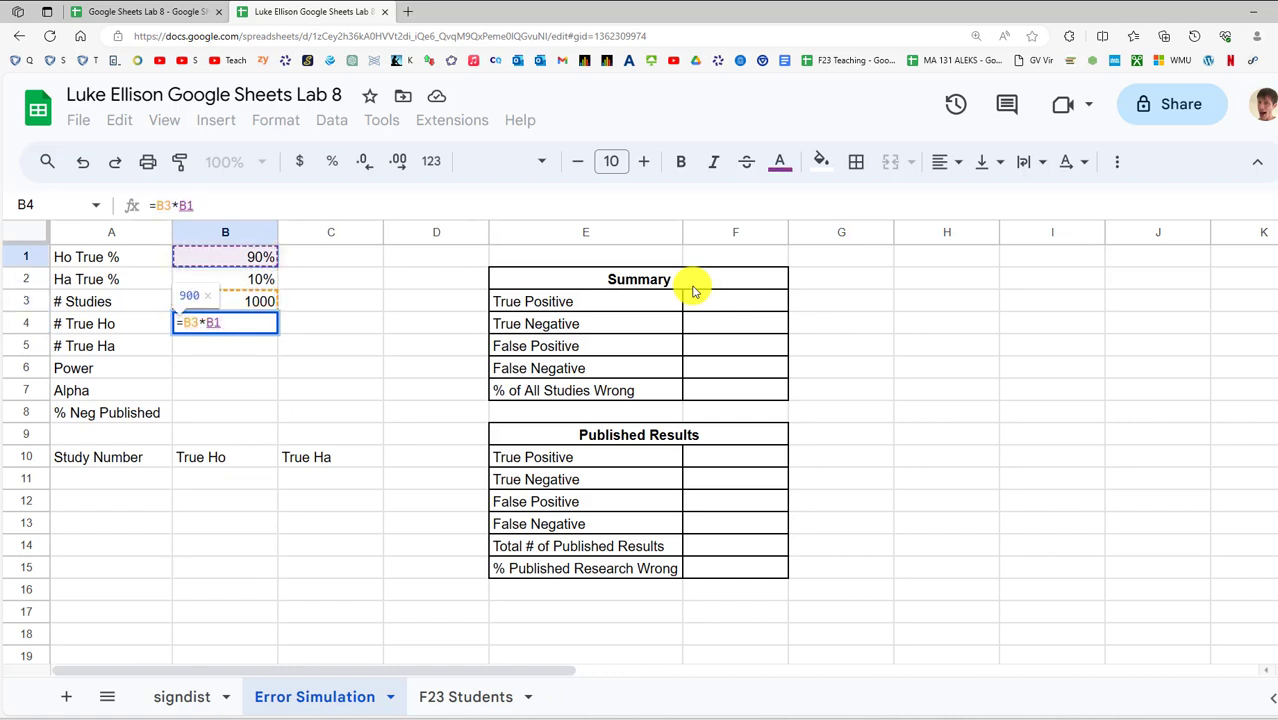
key("Return")
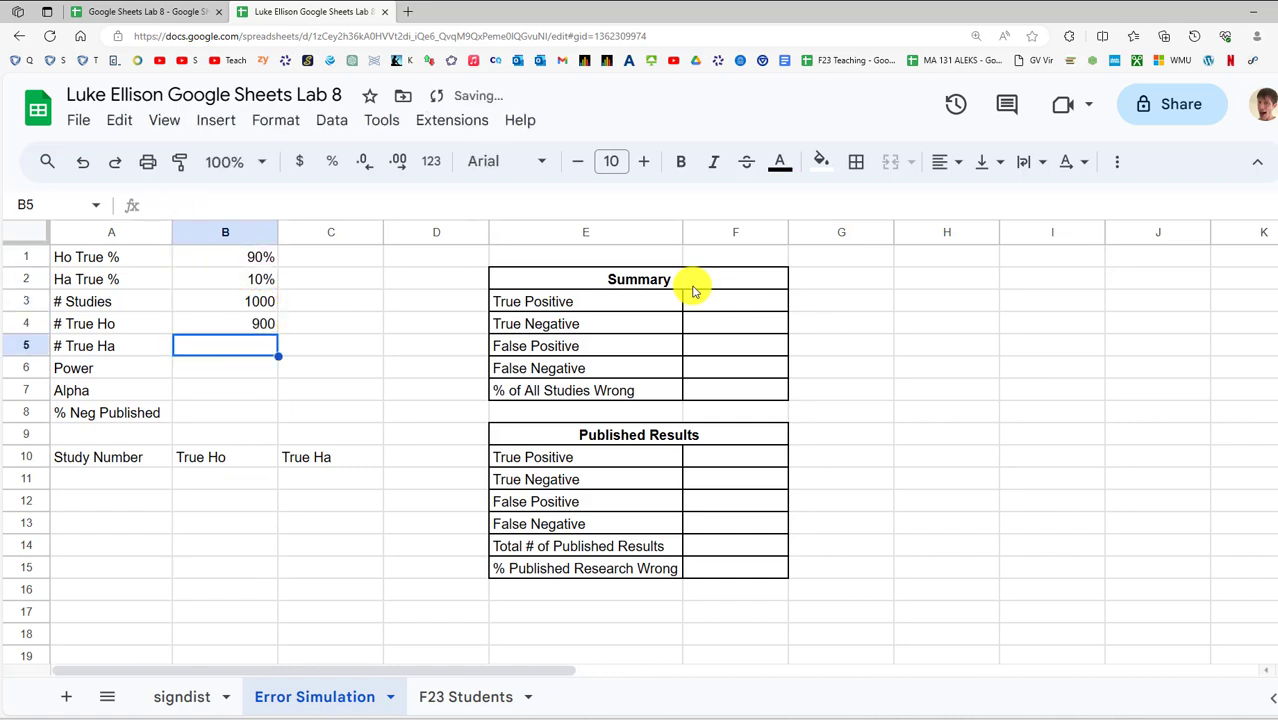
type("=")
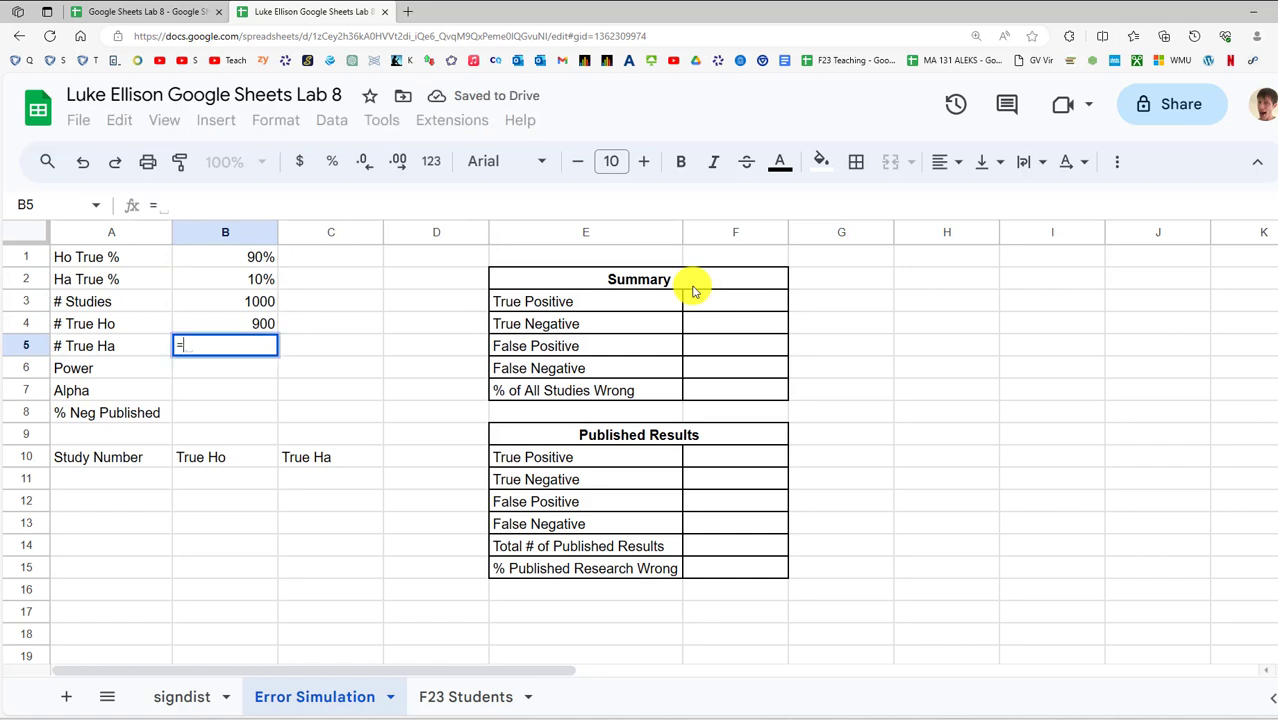
key("Up")
key("Up")
type("*")
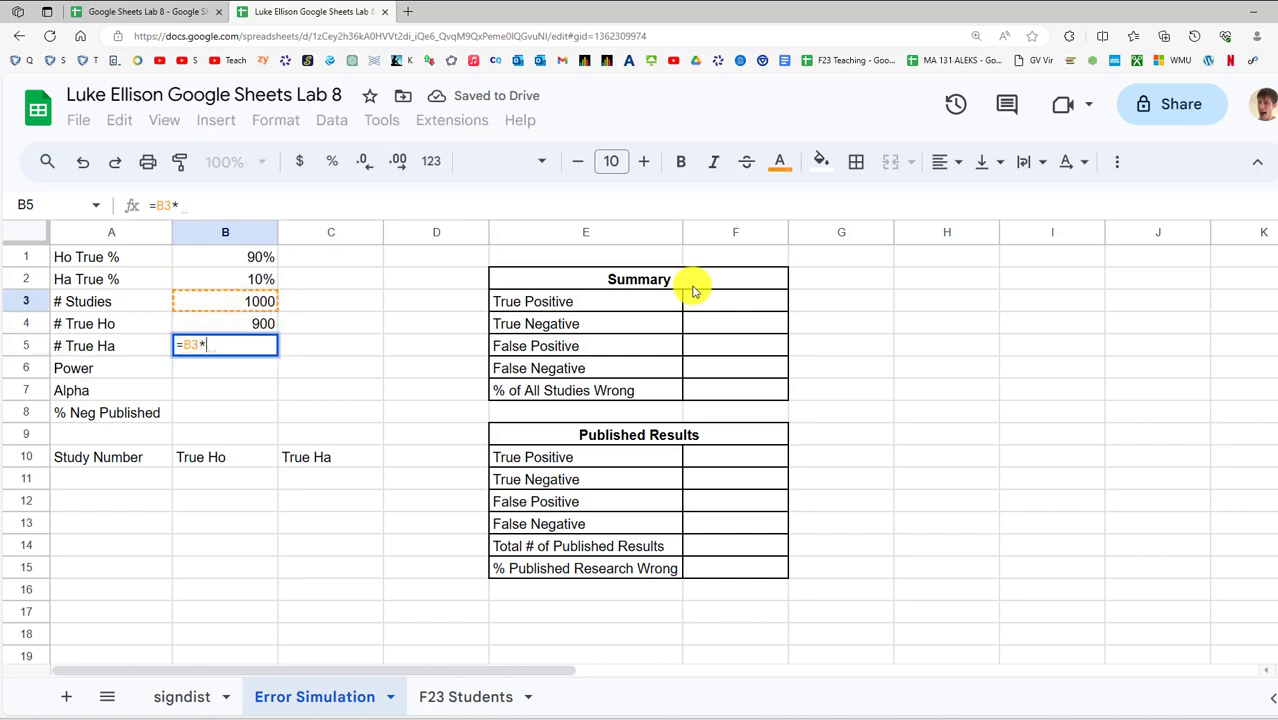
key("Up")
key("Up")
key("Up")
key("Return")
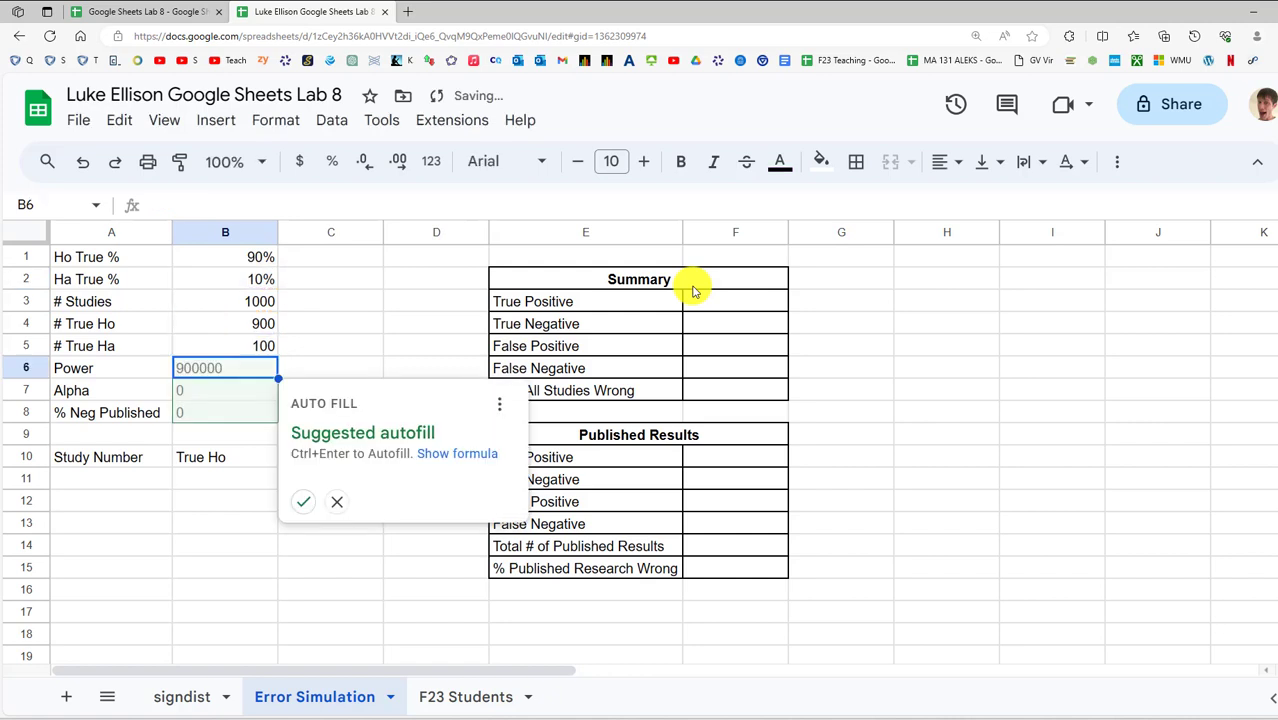
key("Up")
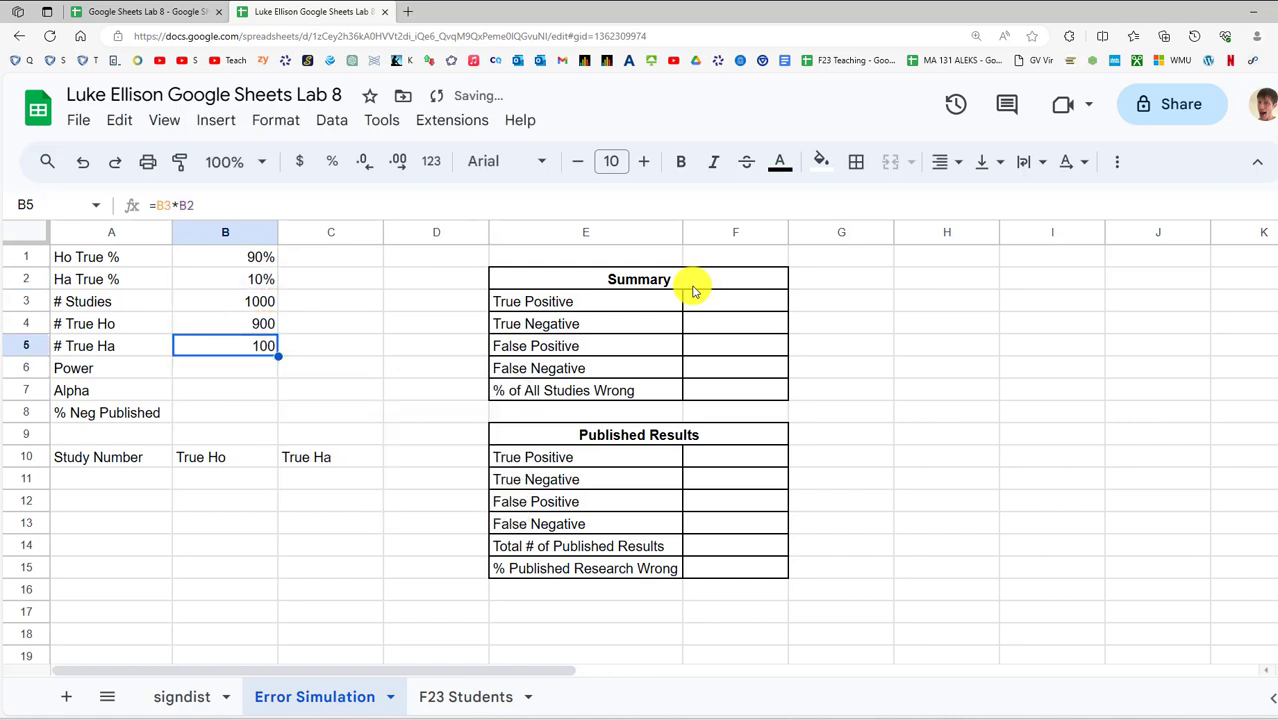
key("Down")
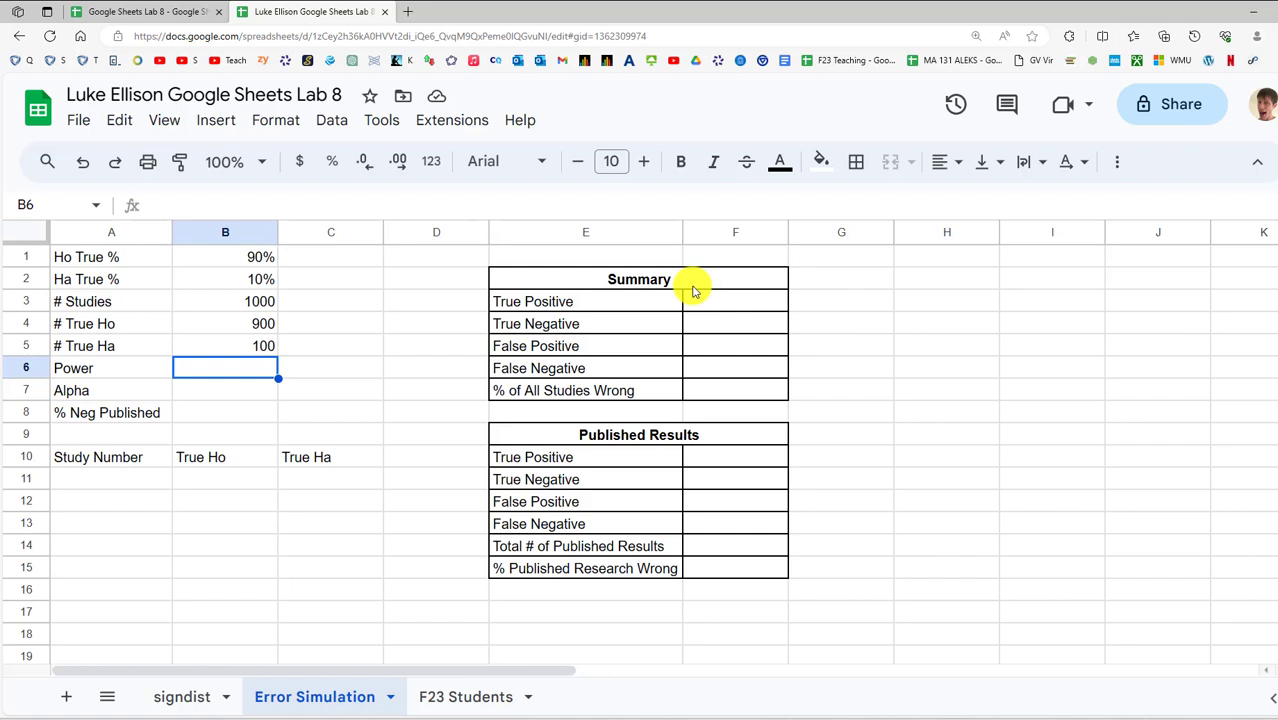
Set Power to 80%
key("Up")
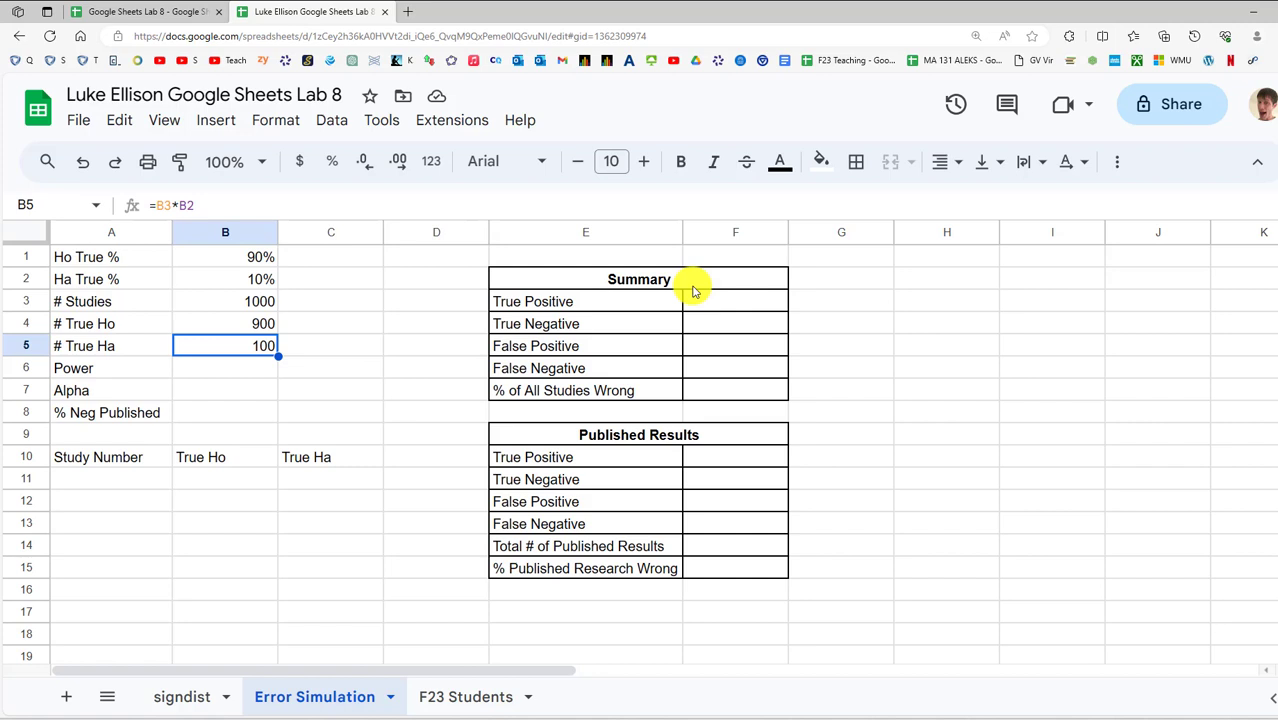
key("Down")
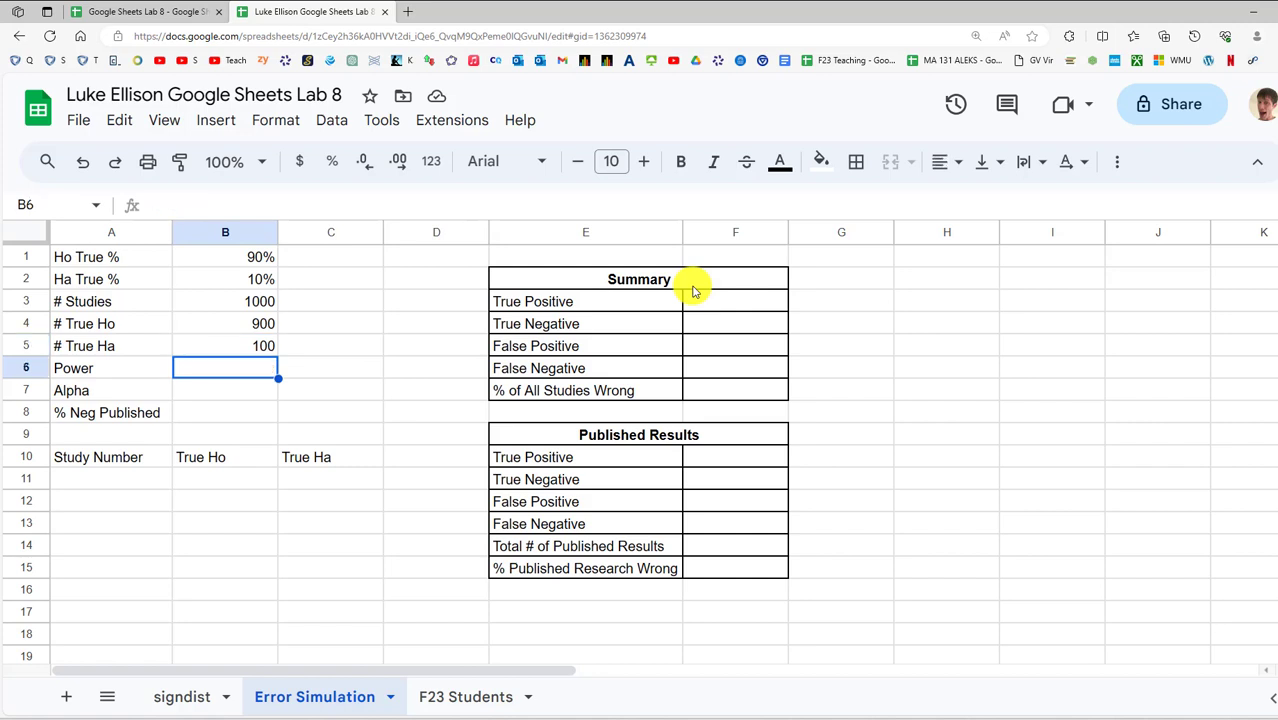
type("80%")
key("Return")
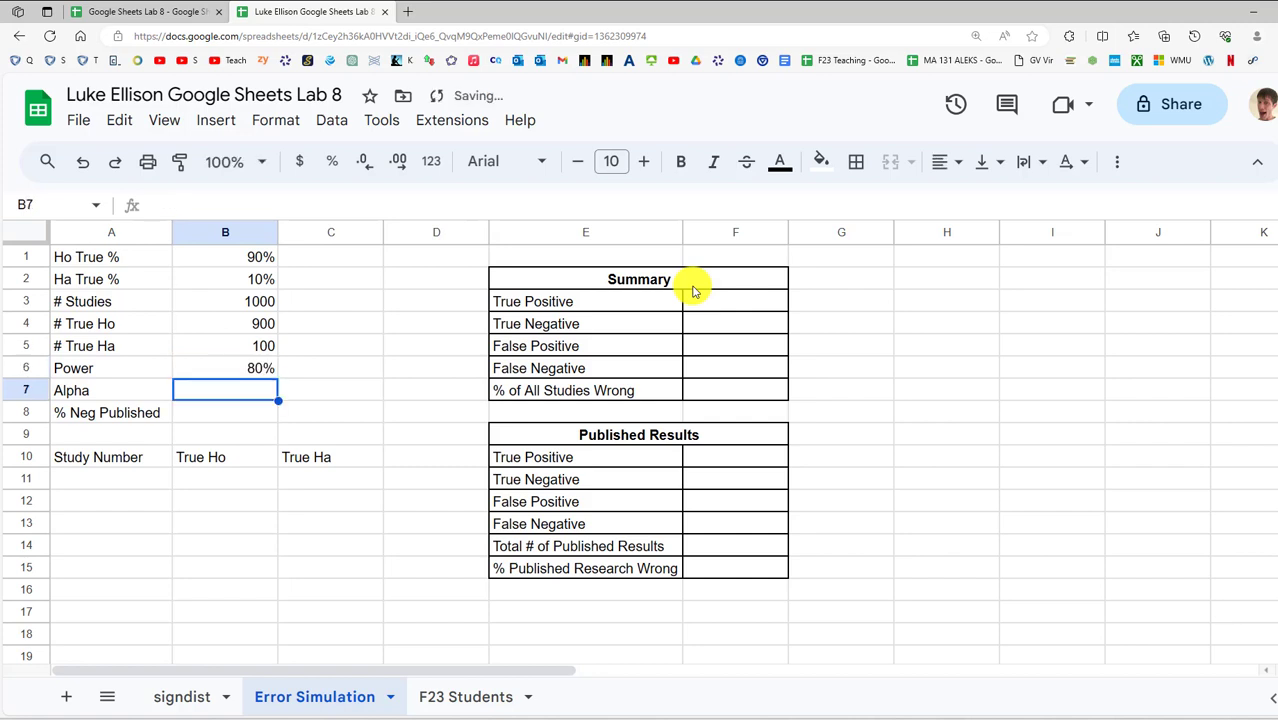
key("Up")
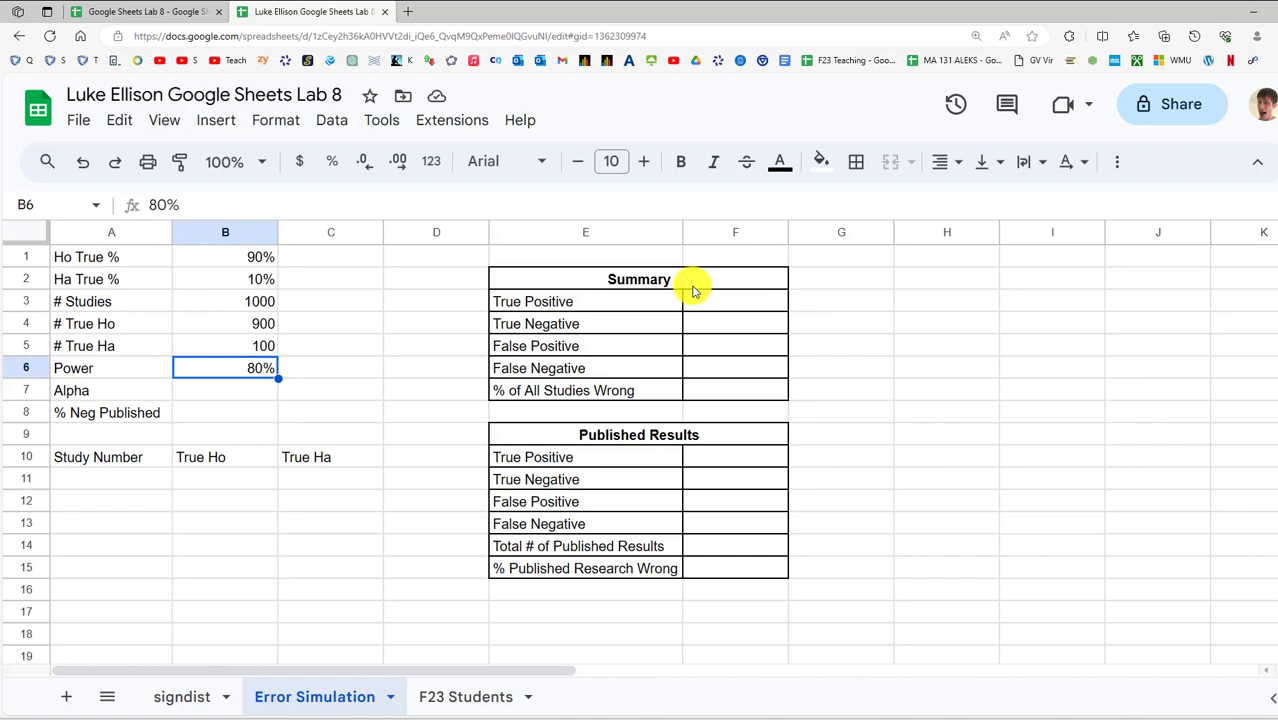
Set Alpha to 5%
key("Up")
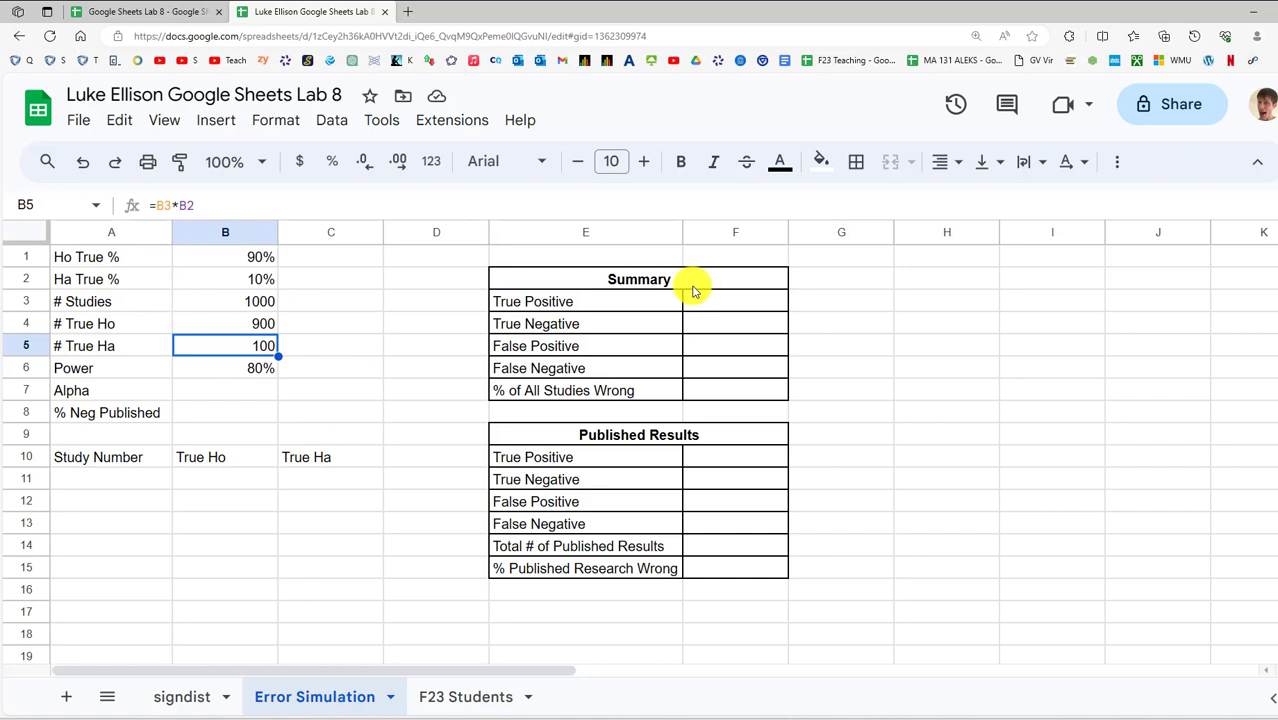
key("Down")
key("Up")
key("Down")
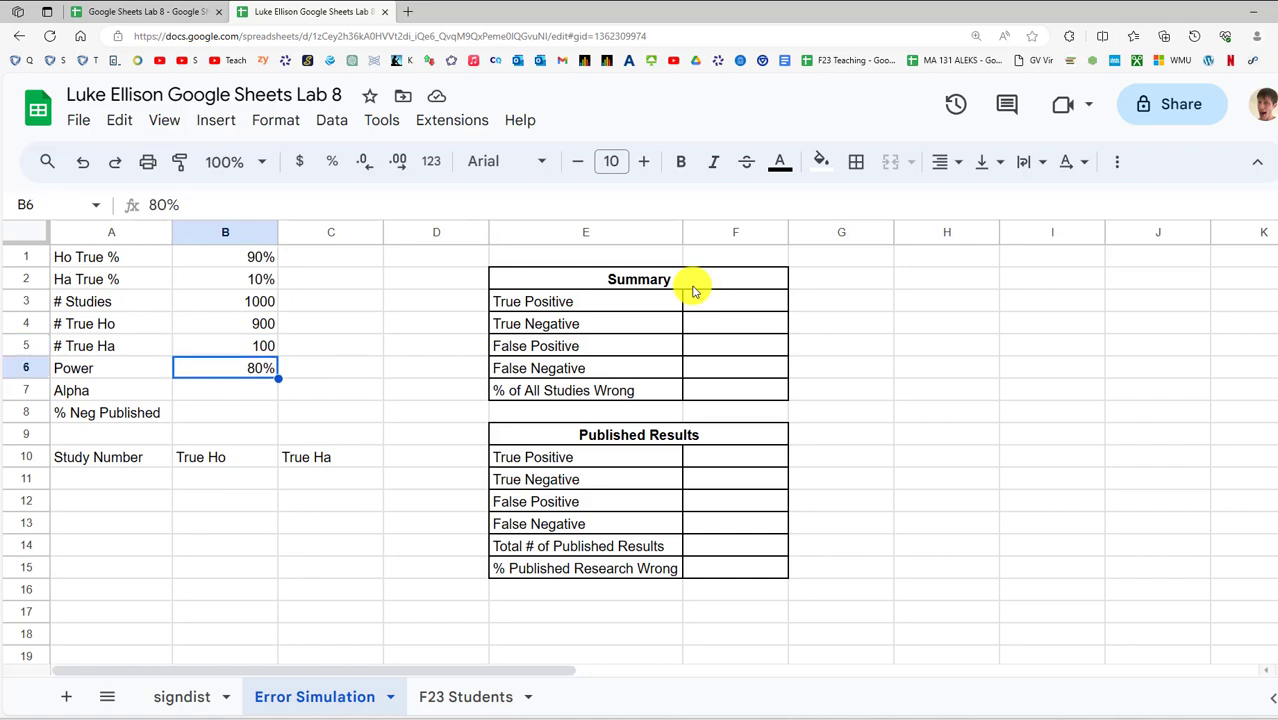
key("Down")
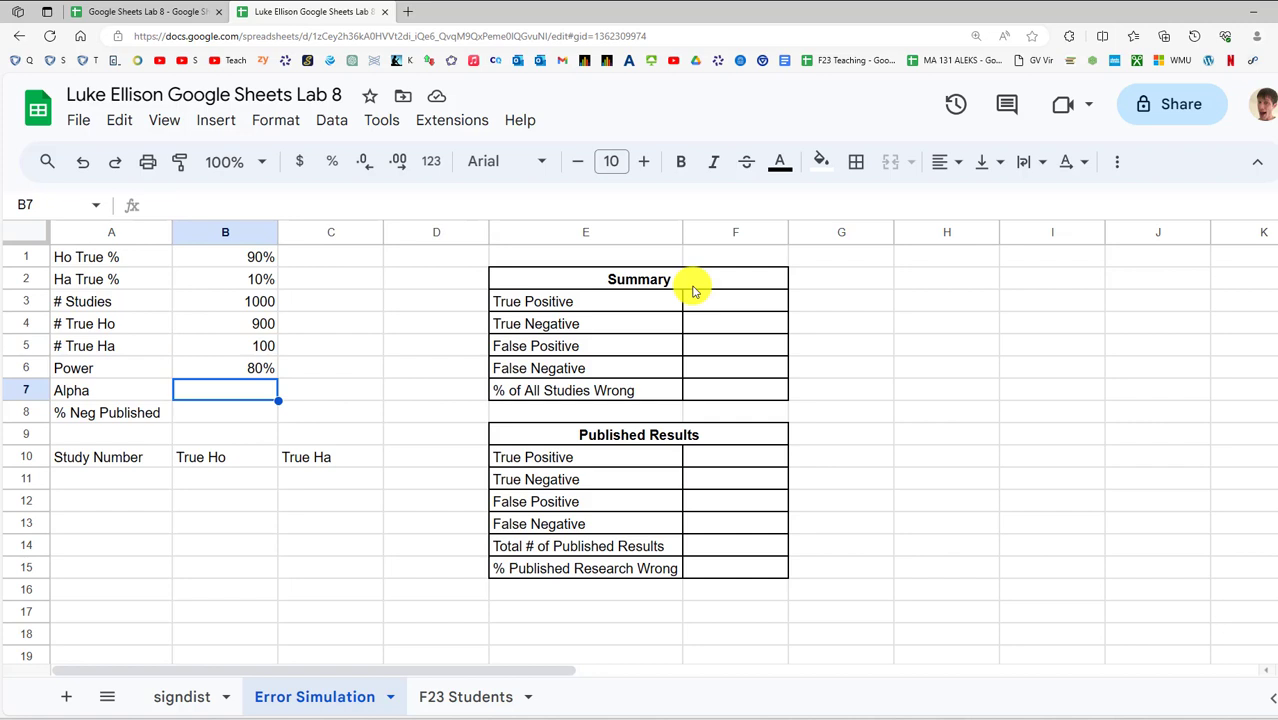
type("5%")
key("Return")
key("Up")
Look over the empty % Neg Published cell and the surrounding parameter labels
key("Down")
key("Up")
key("Down")
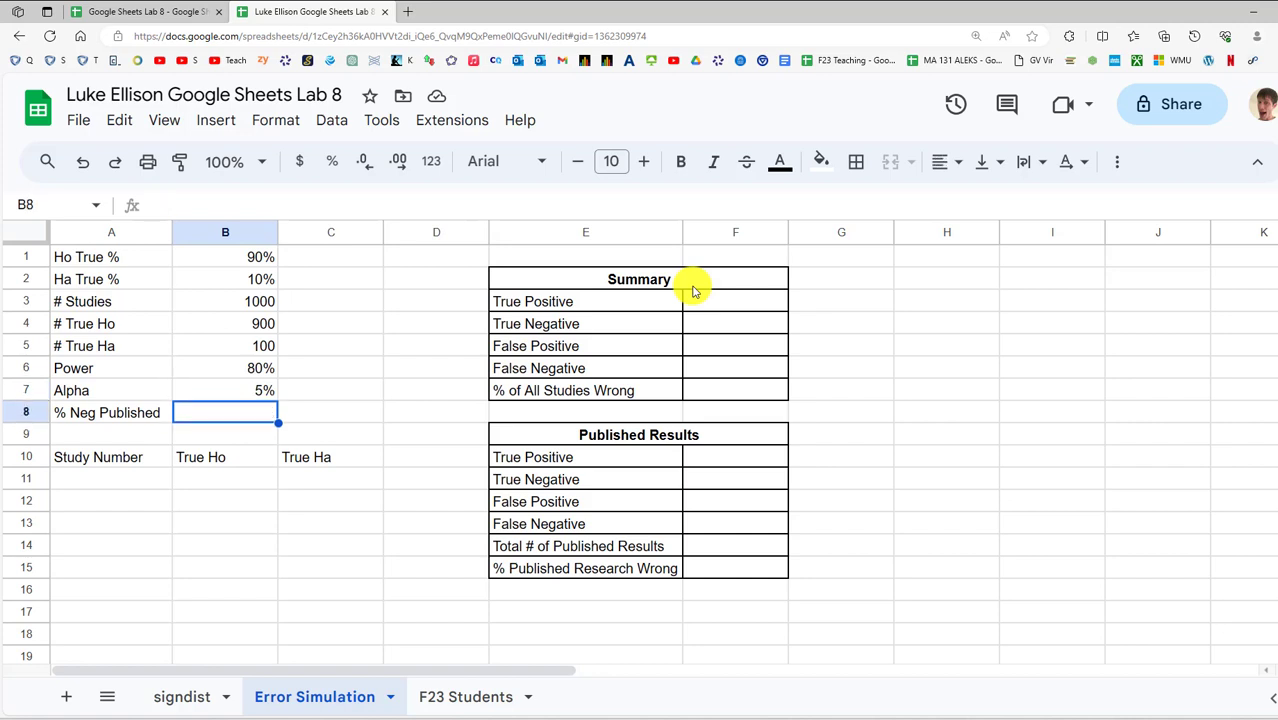
key("Left")
key("Right")
key("Left")
key("Right")
key("Left")
key("Right")
key("Left")
key("Right")
key("Right")
key("Right")
key("Right")
key("Right")
key("Left")
key("Left")
key("Left")
key("Left")
key("Up")
key("Up")
key("Up")
key("Up")
key("Up")
key("Up")
key("Up")
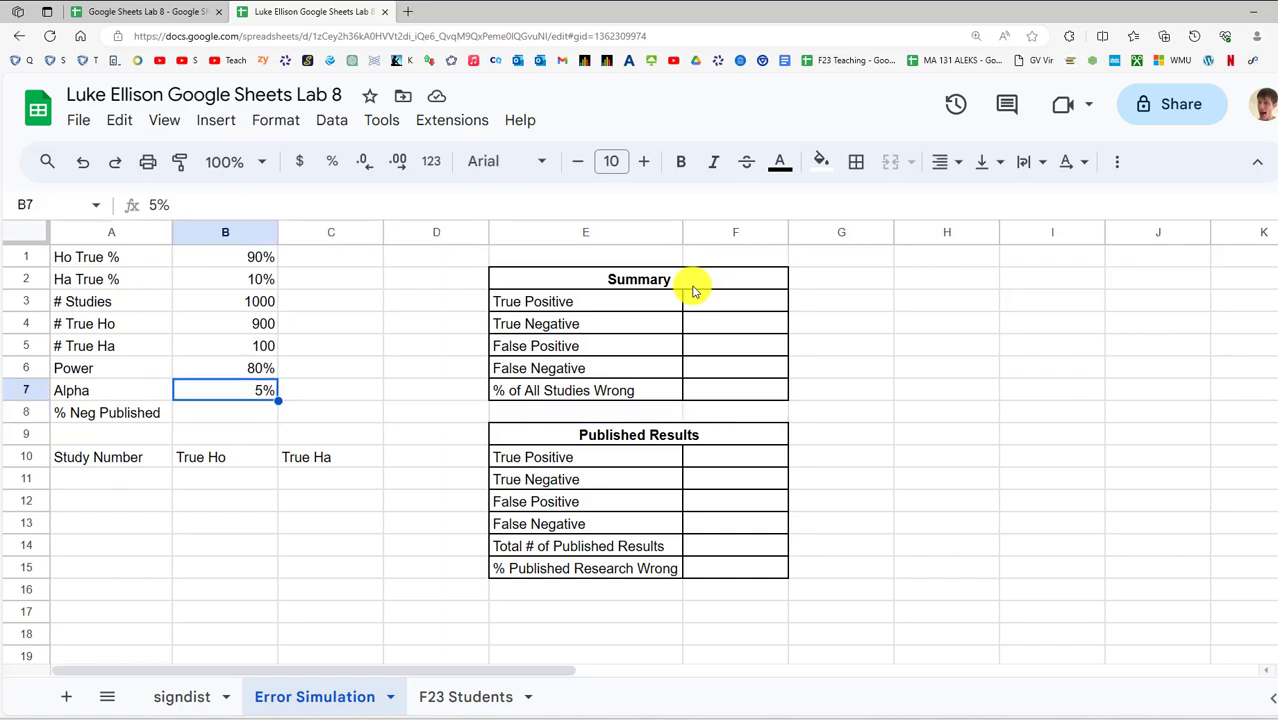
key("Down")
key("Down")
key("Down")
key("Down")
key("Down")
key("Down")
key("Down")
key("Up")
key("Up")
key("Down")
key("Down")
key("Left")
key("Right")
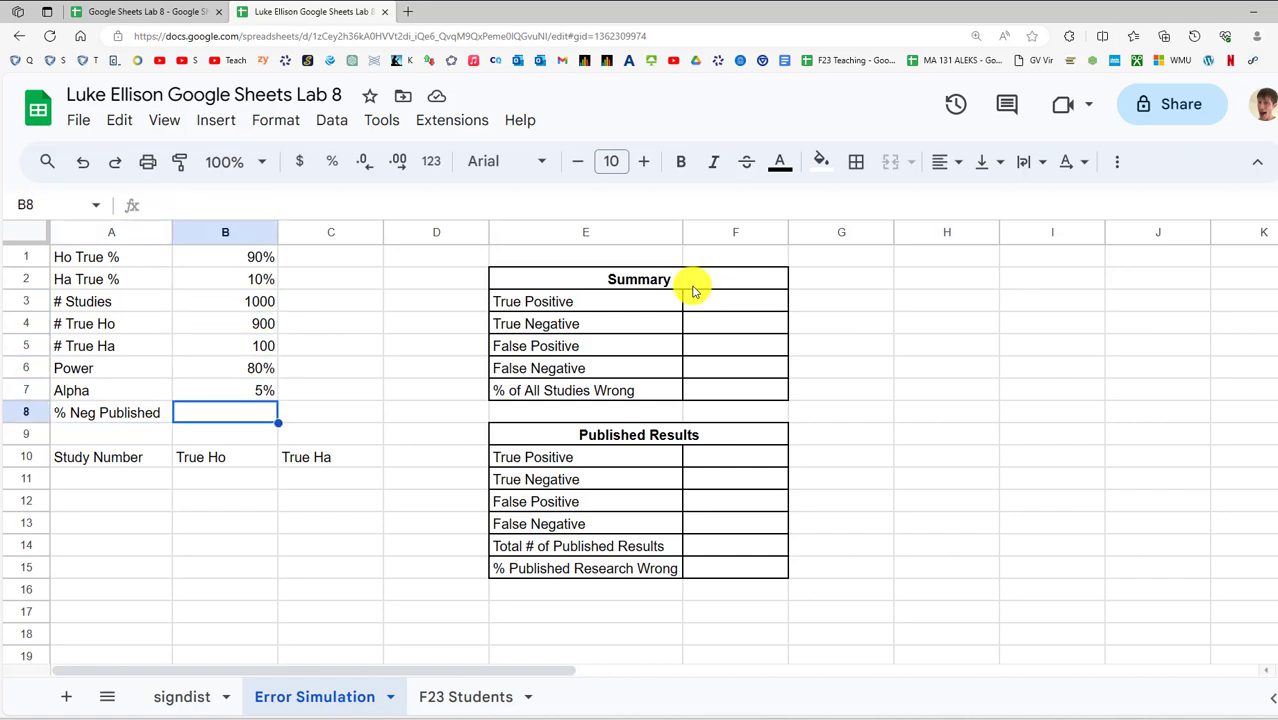
key("Left")
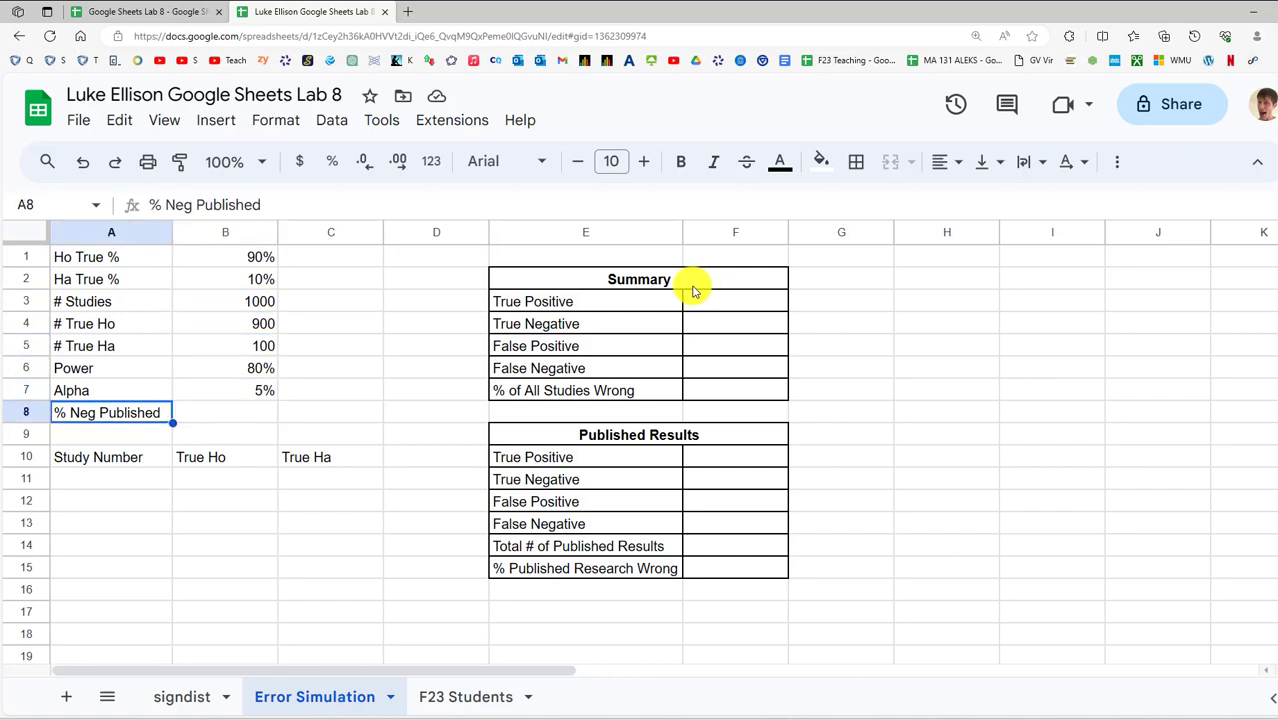
key("Down")
key("Down")
key("Down")
key("Up")
key("Up")
key("Up")
key("Up")
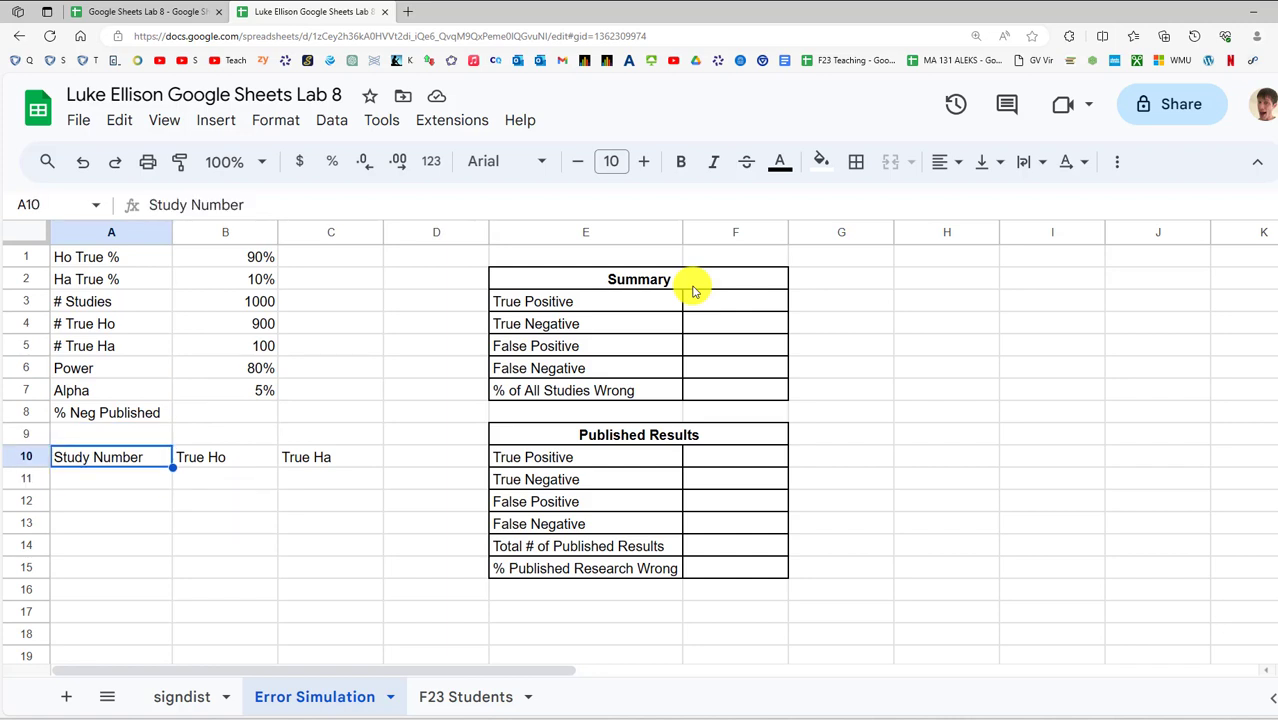
key("Up")
key("Up")
key("Up")
key("Up")
key("Right")
key("Right")
key("Down")
key("Down")
key("Down")
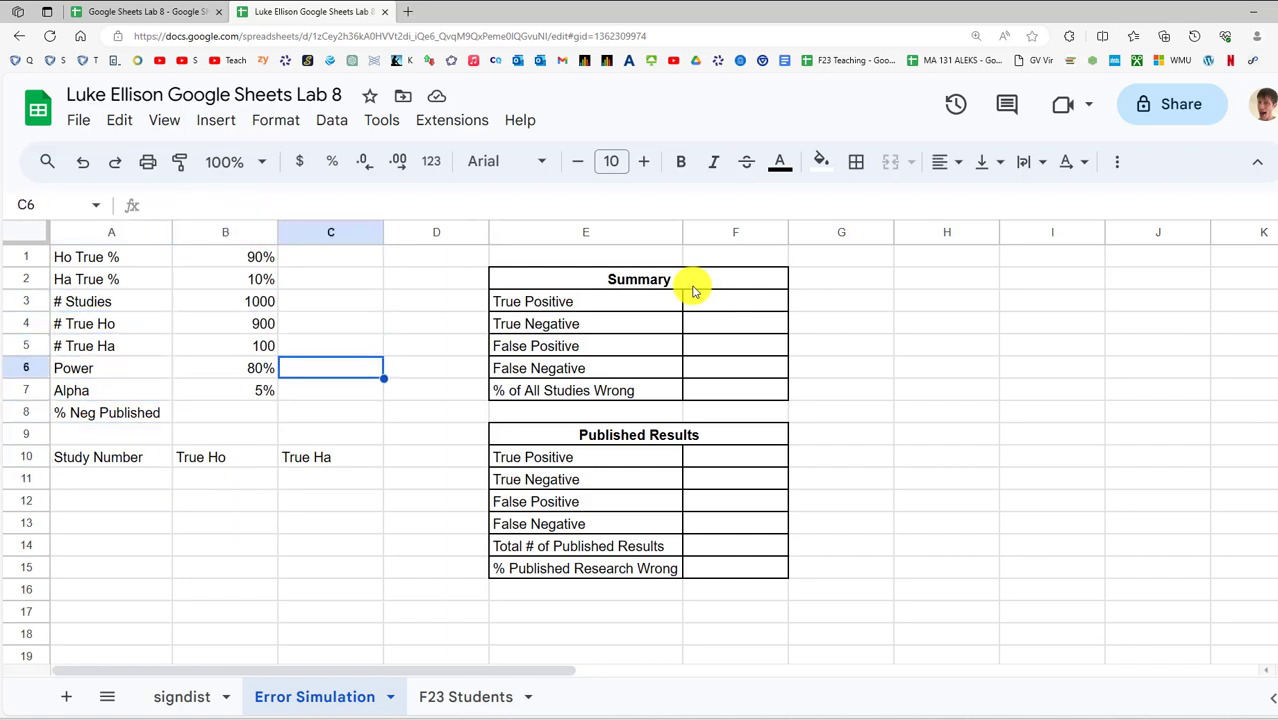
Append 1000 rows at the bottom of the Error Simulation sheet, bringing it to 2000 rows
key("Down")
key("Down")
key("Down")
key("Down")
key("Down")
key("Left")
key("Left")
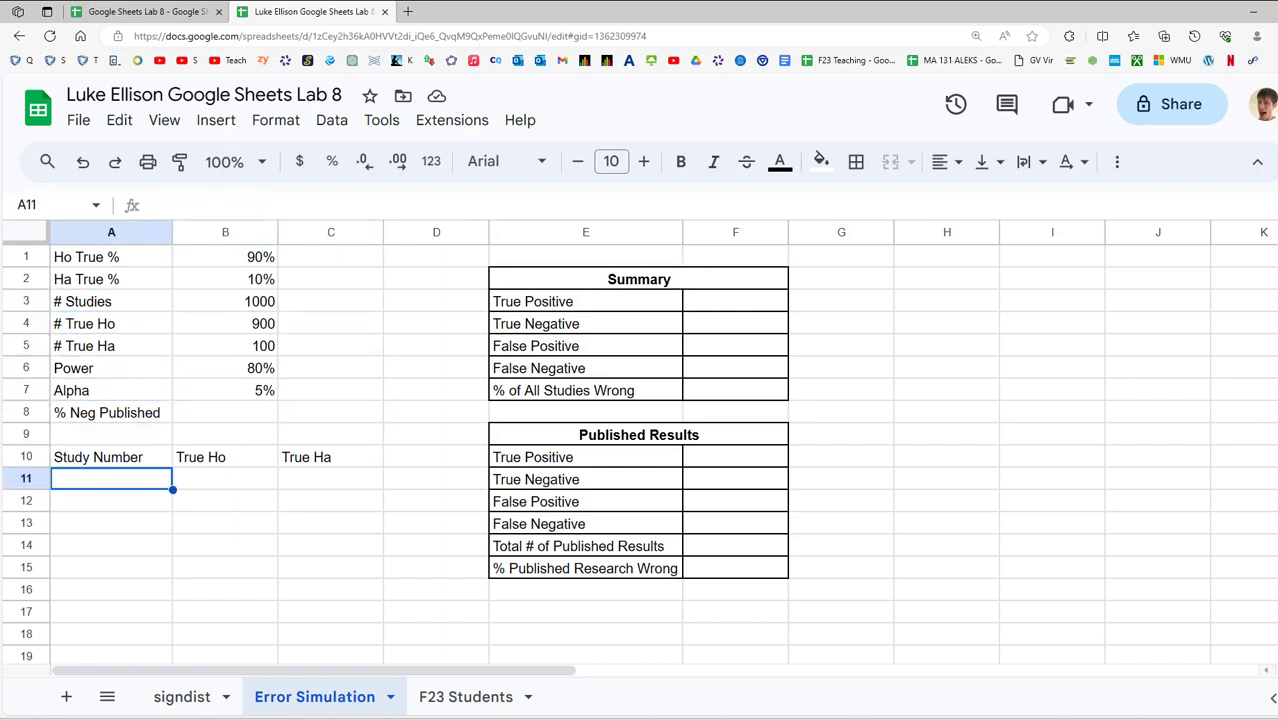
left_click_drag(1277, 264, 1277, 650)
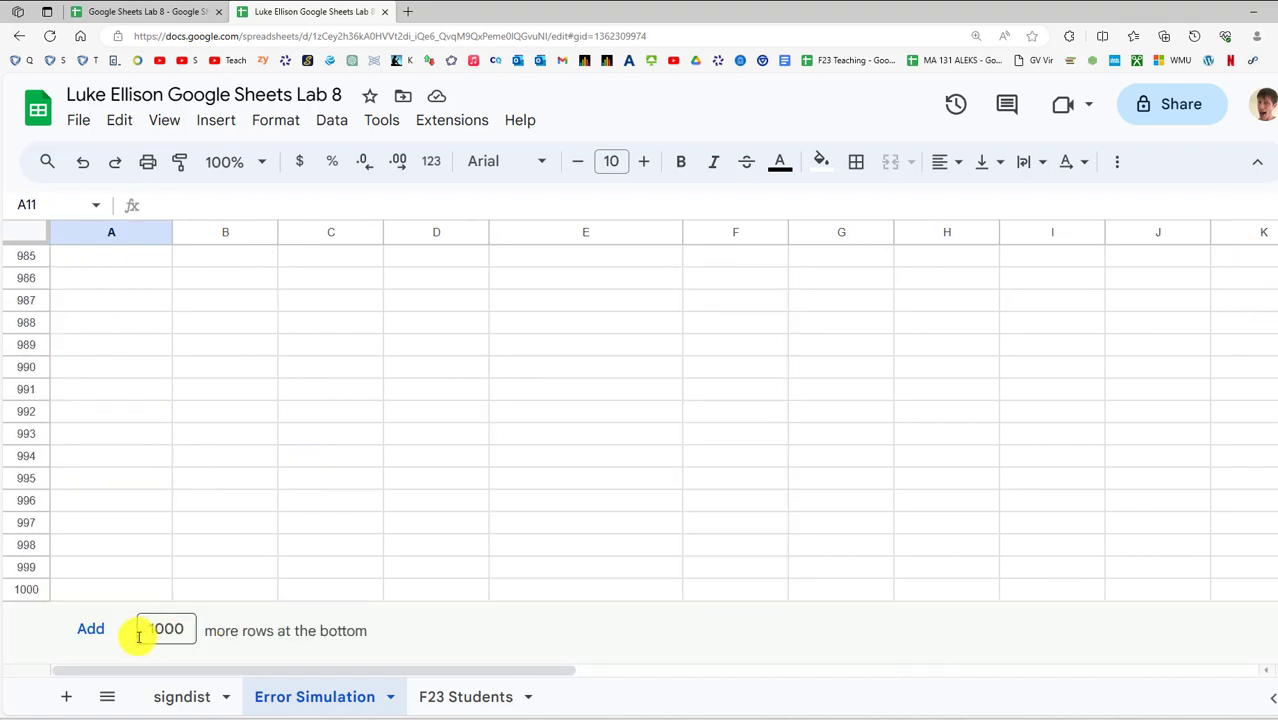
left_click(88, 629)
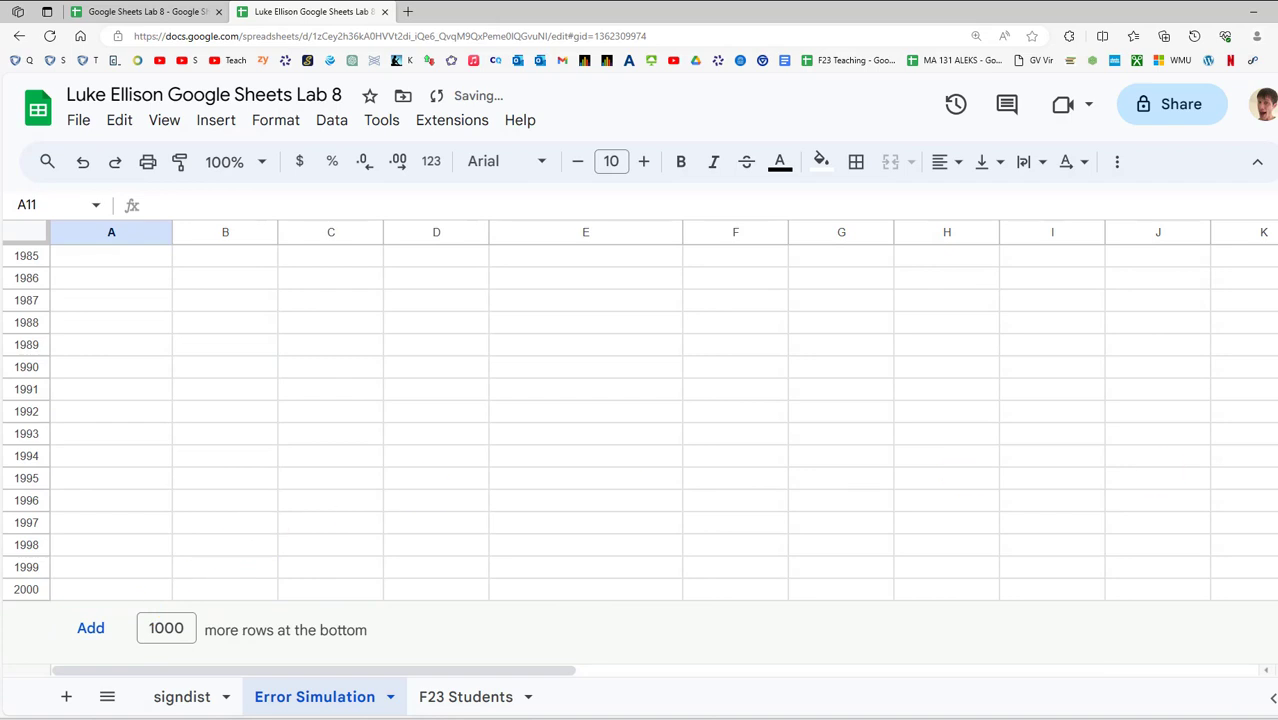
left_click_drag(1274, 630, 1275, 248)
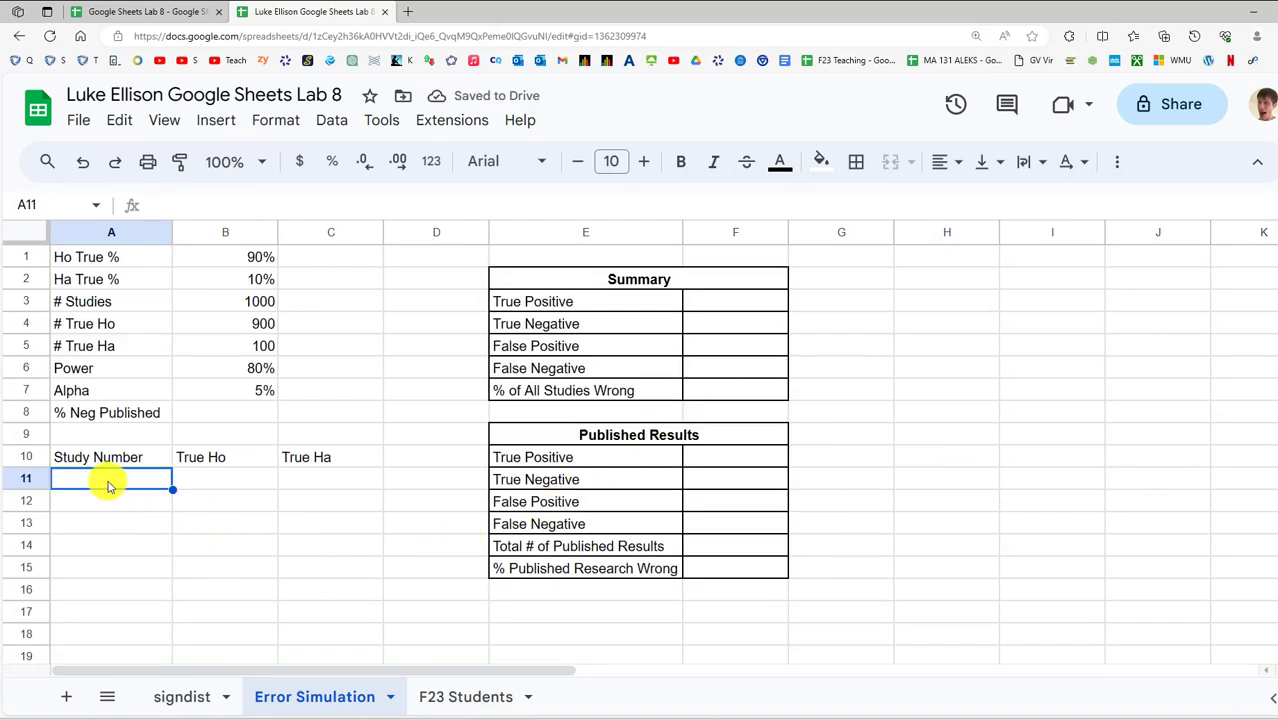
Enter 1 and 2 in A11:A12, try dragging the series down, then undo the partial fill
type("1")
key("Return")
type("2")
key("Return")
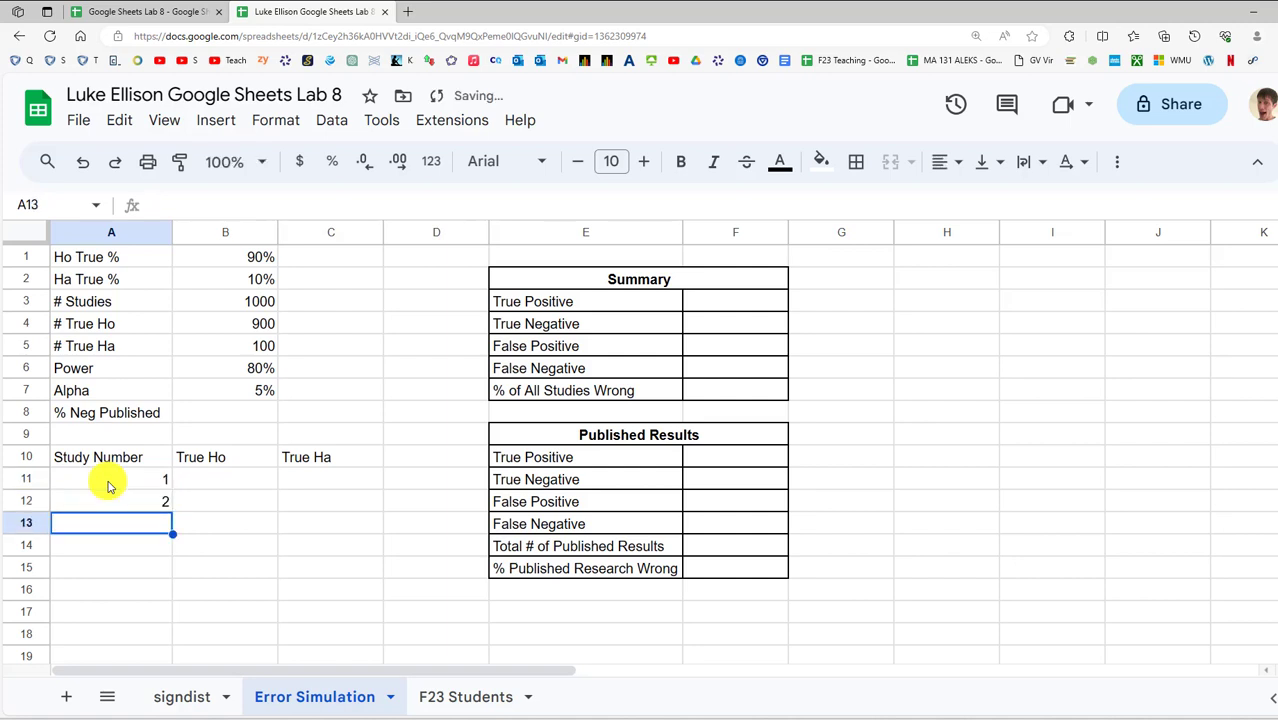
left_click_drag(110, 486, 140, 503)
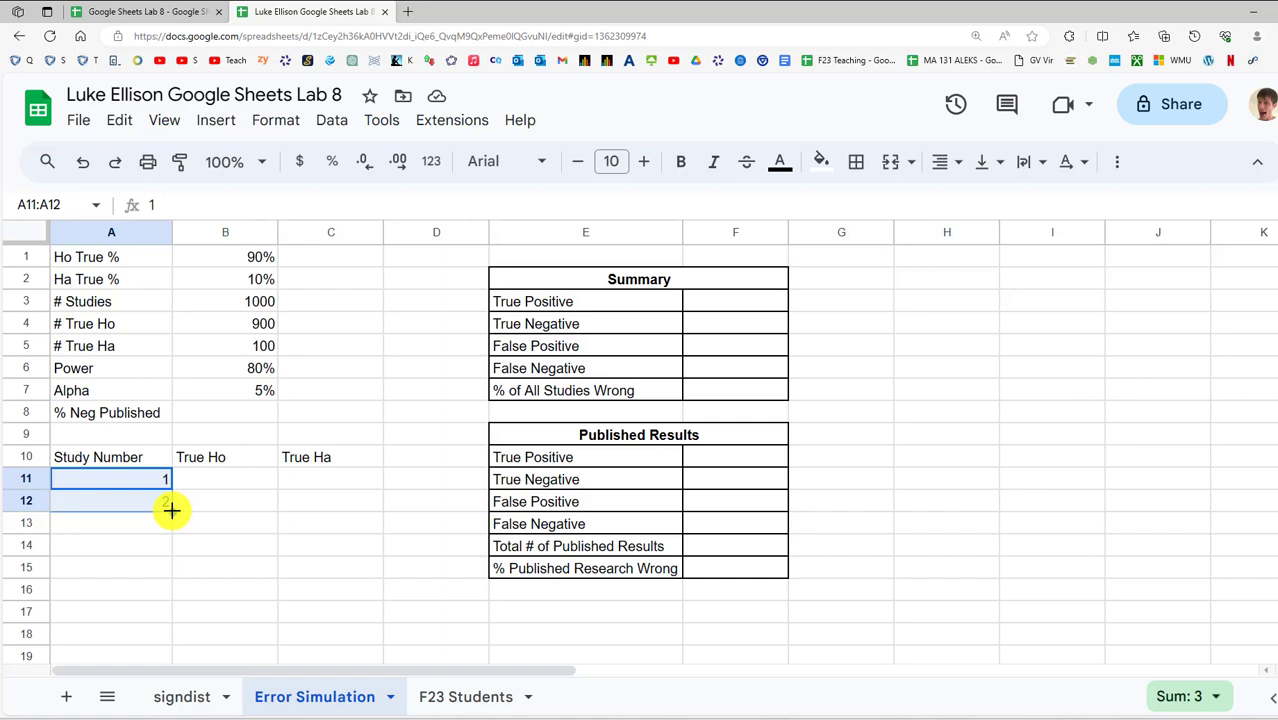
left_click_drag(171, 510, 134, 513)
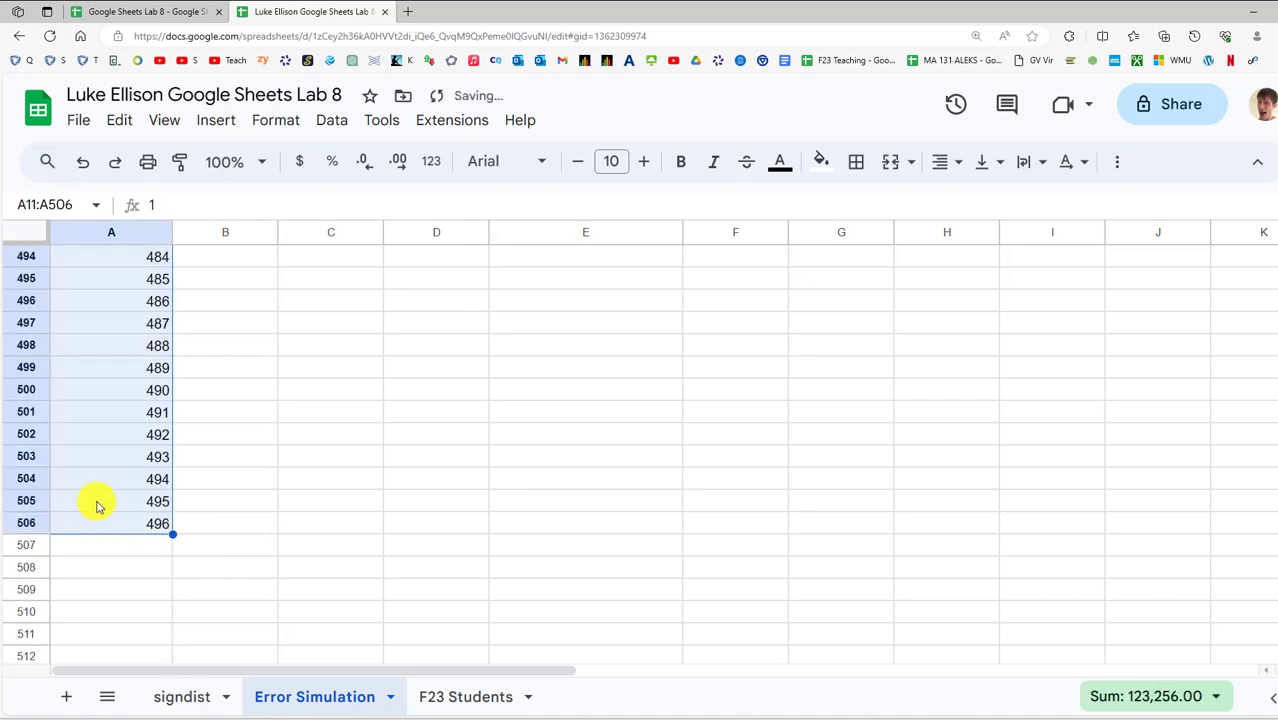
key("ctrl+z")
scroll(134, 421, "up", 8)
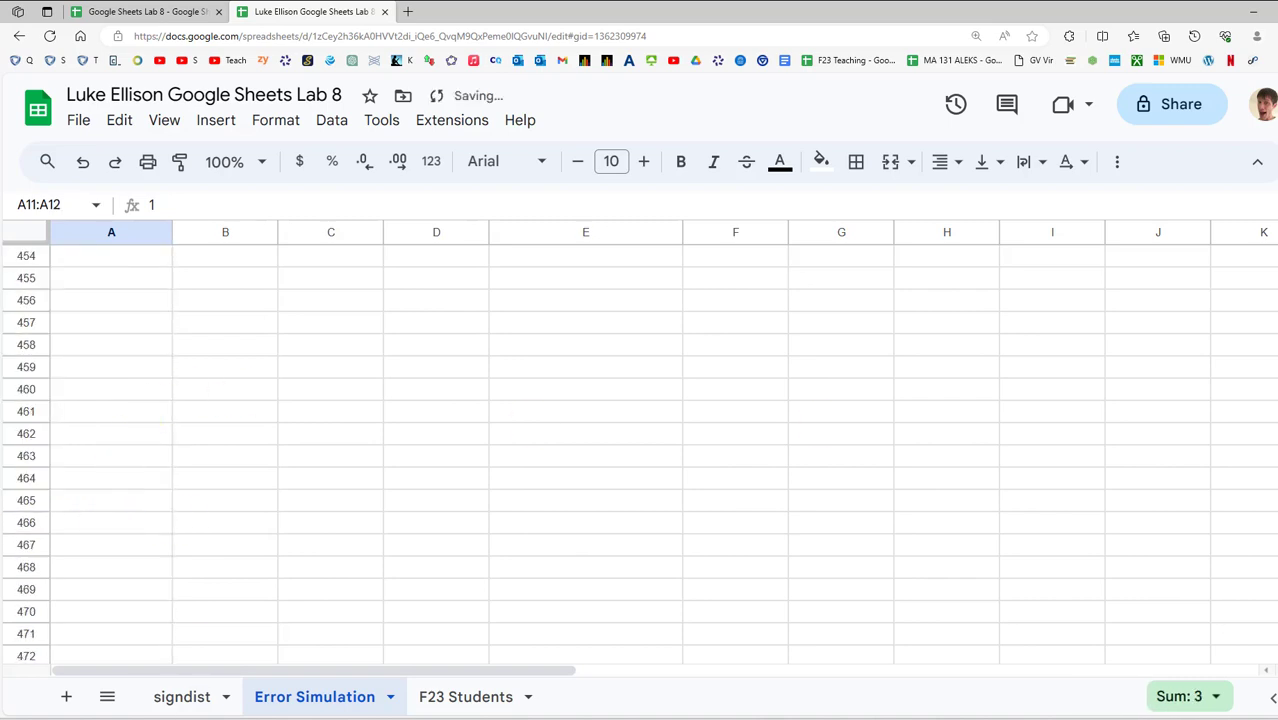
scroll(408, 434, "up", 20)
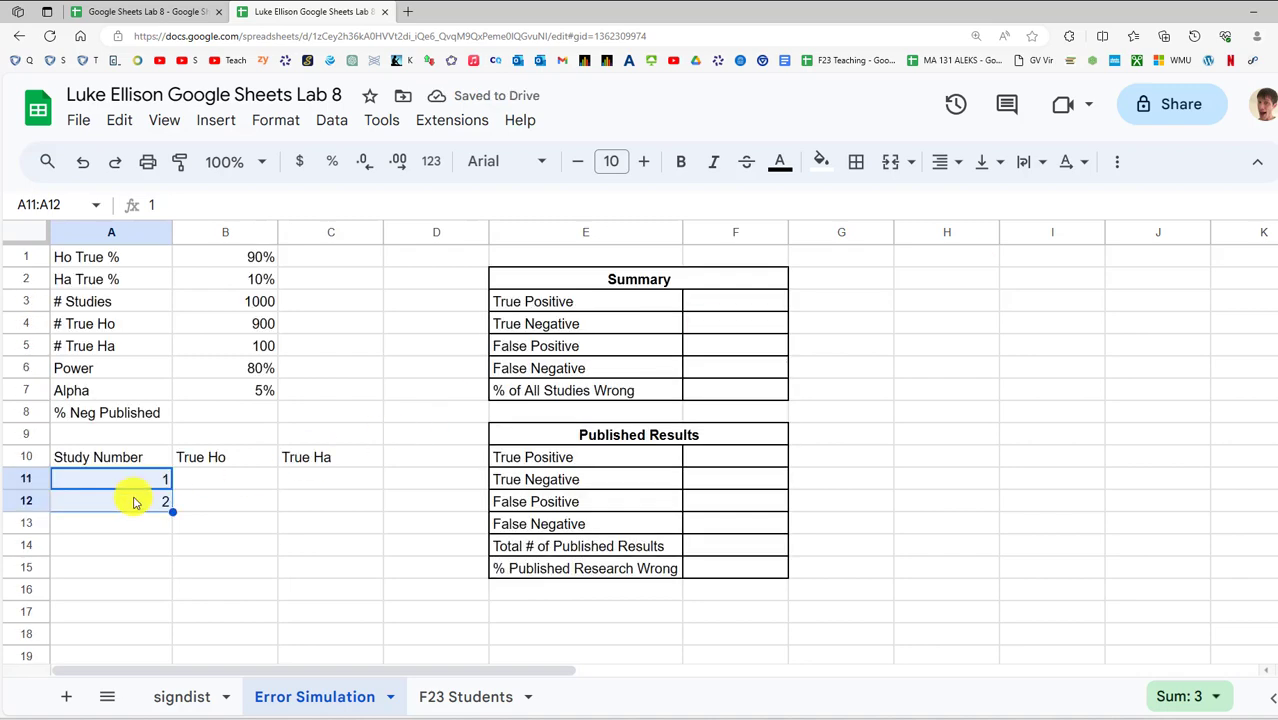
Put the formula =A11+1 in A12 and check A11 and A12
left_click(135, 502)
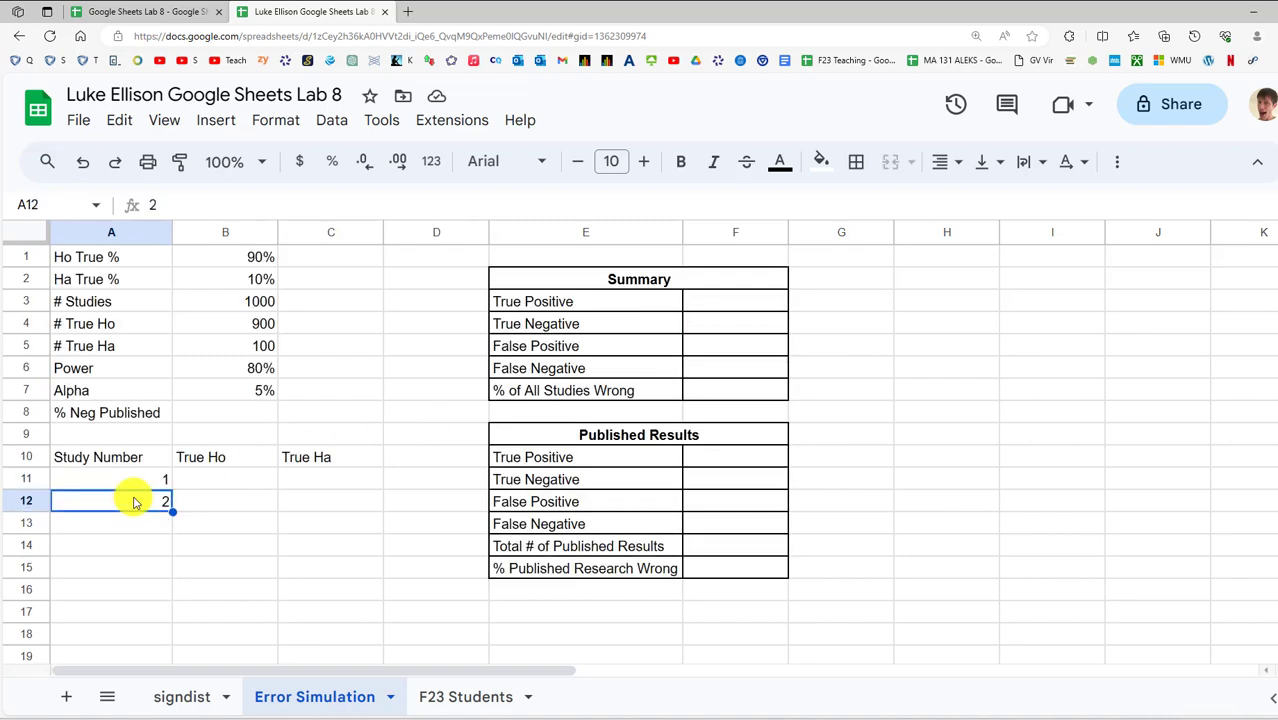
type("=")
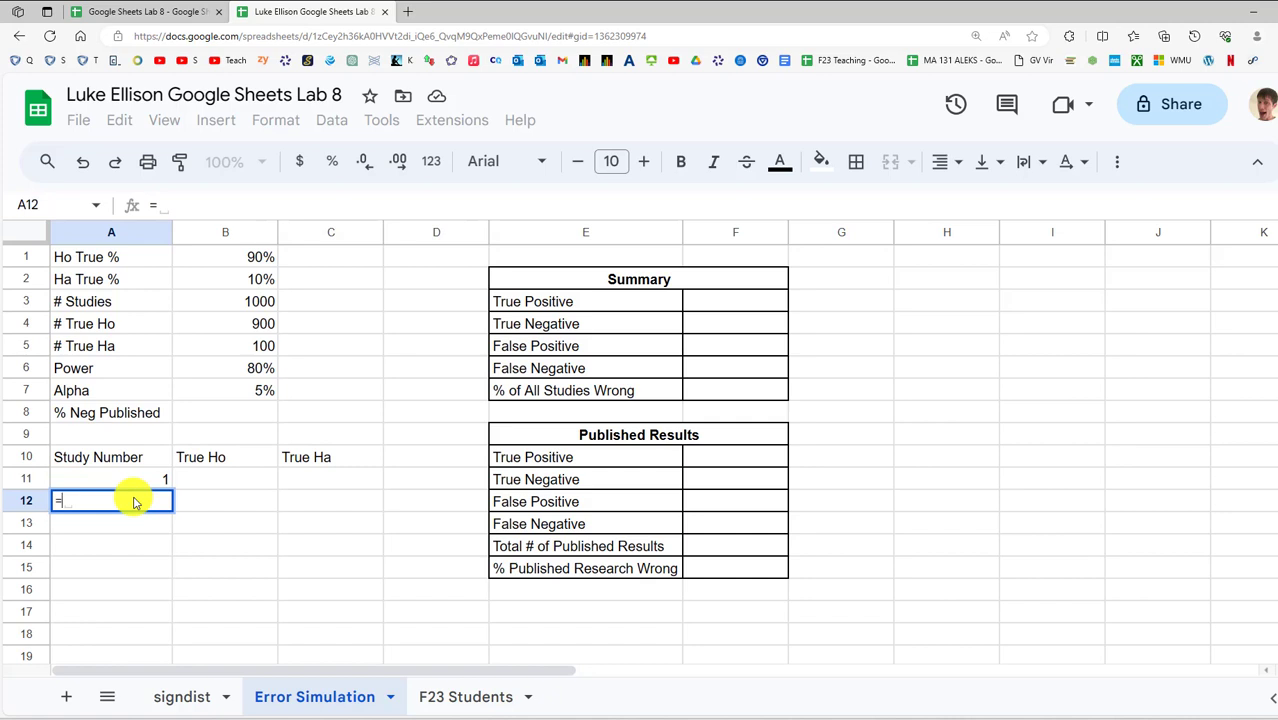
key("Up")
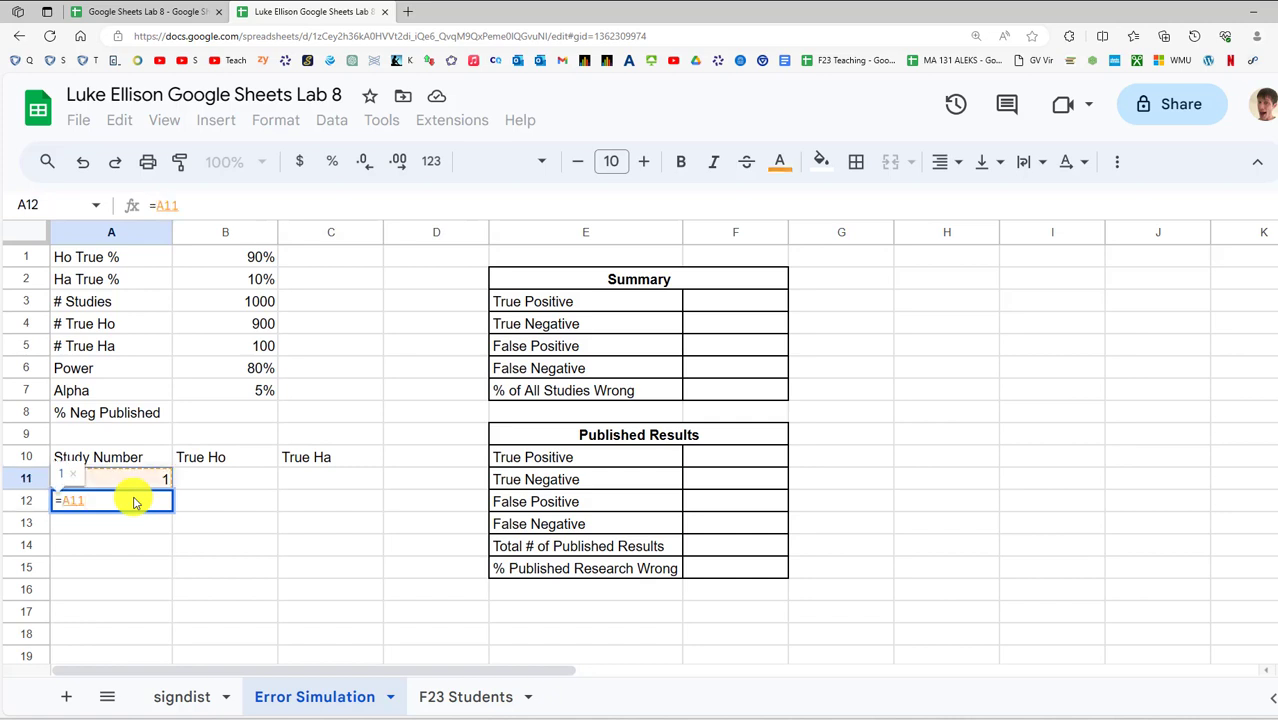
type("+1")
key("Return")
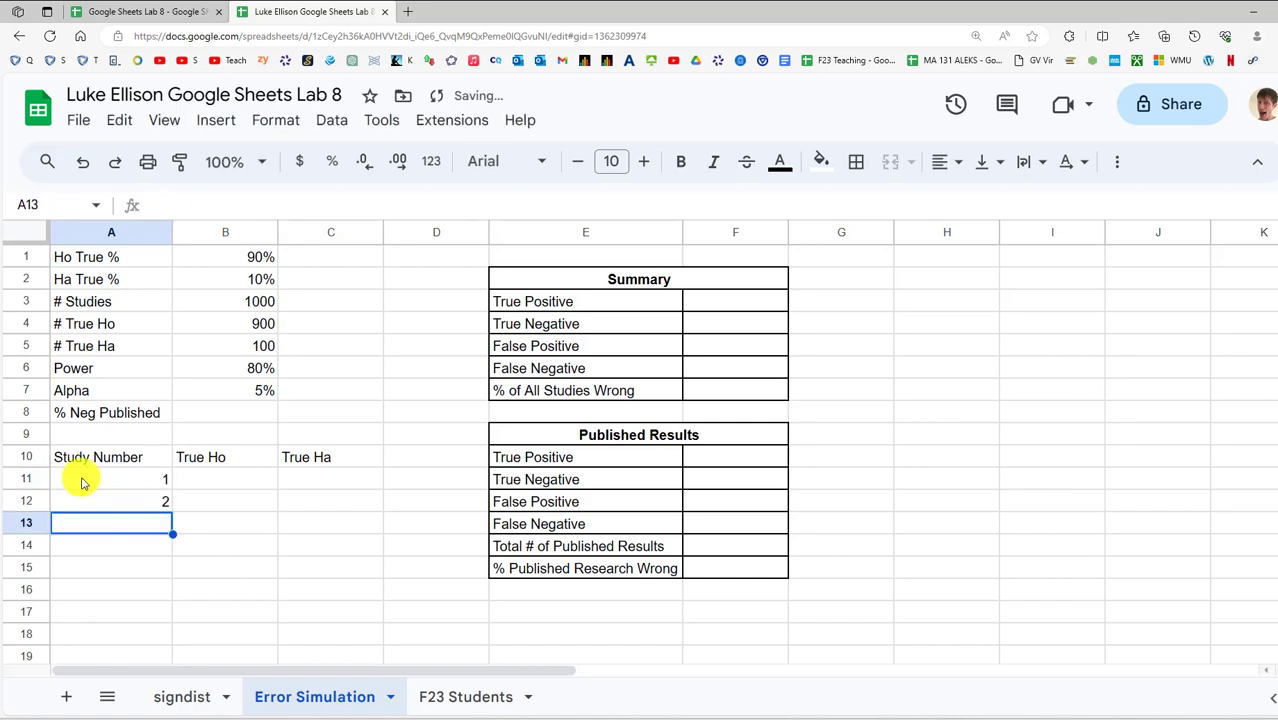
left_click(134, 482)
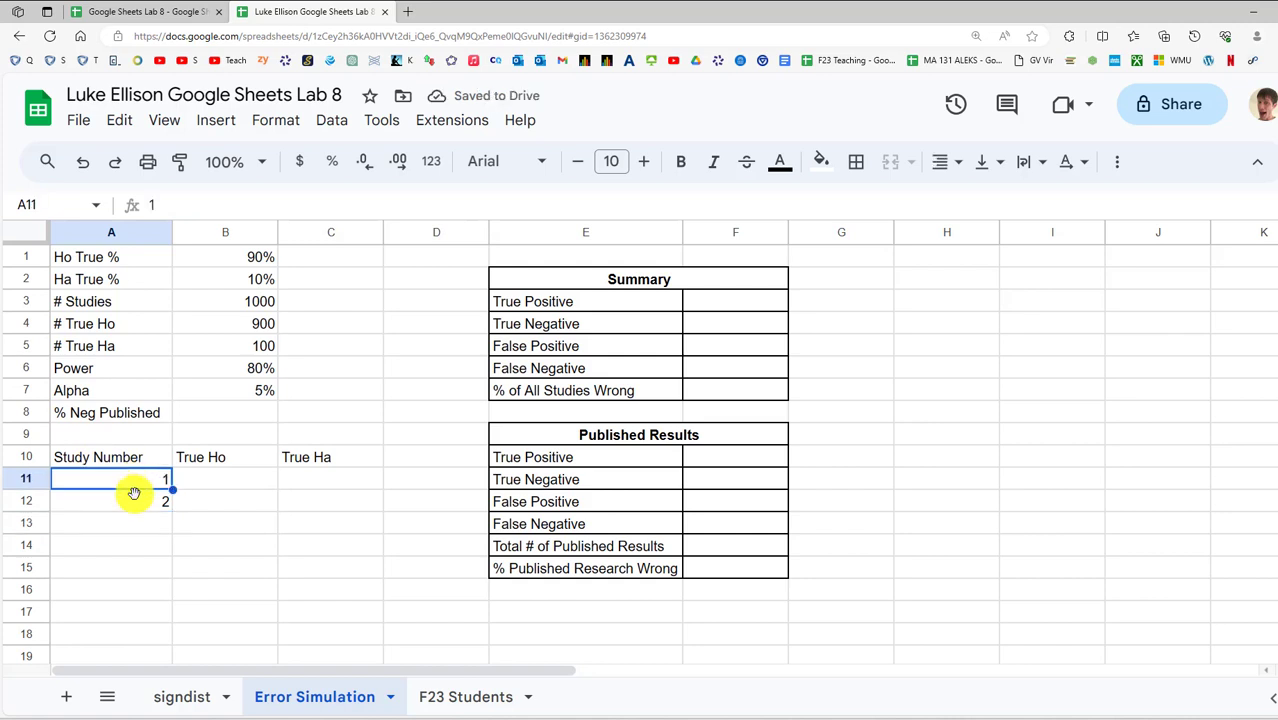
left_click(136, 505)
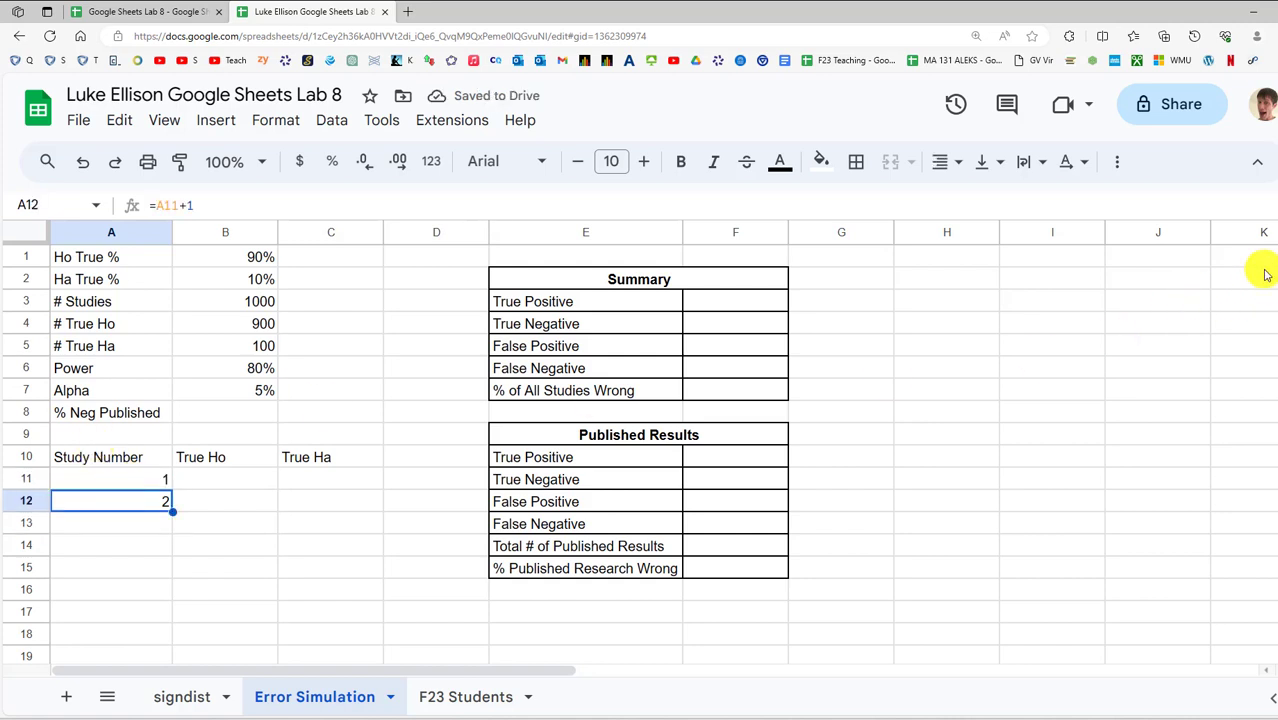
Fill =A11+1 from A12 down through A1010 with Ctrl+D
left_click_drag(1275, 262, 1274, 439)
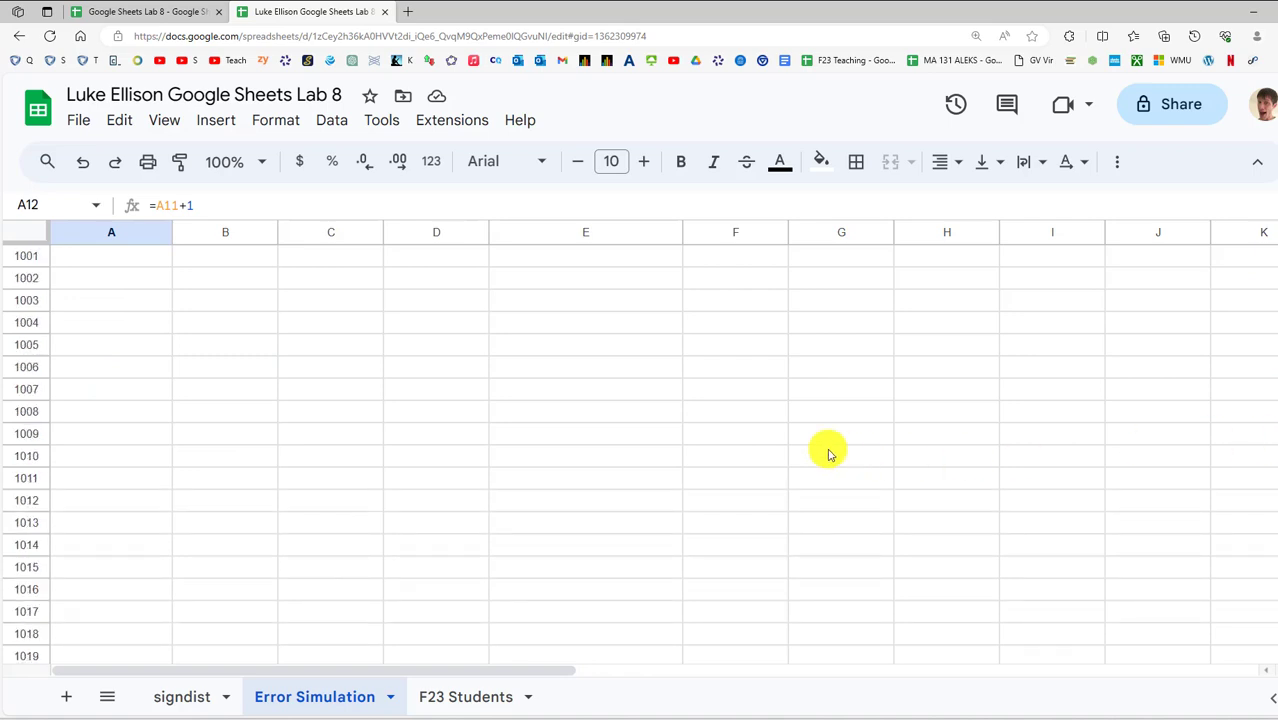
left_click(116, 465, "shift")
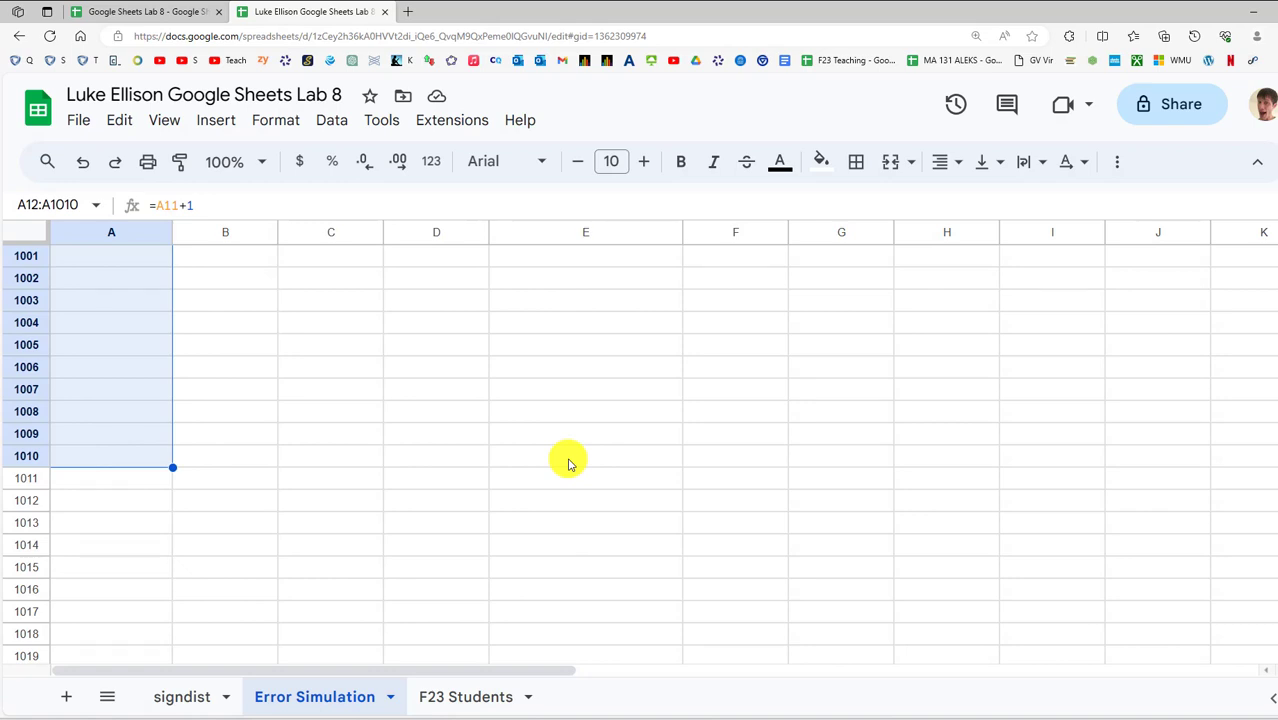
key("ctrl+d")
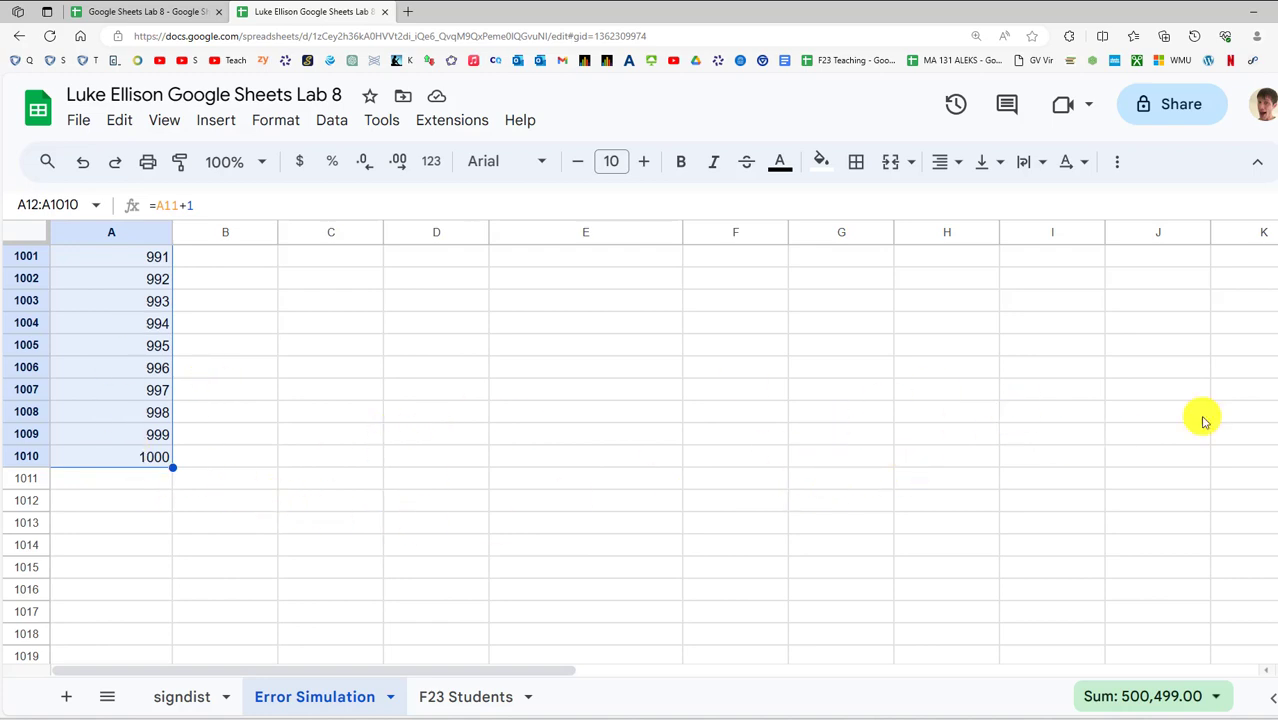
left_click_drag(1277, 445, 1267, 203)
scroll(354, 462, "down", 1)
scroll(271, 462, "up", 1)
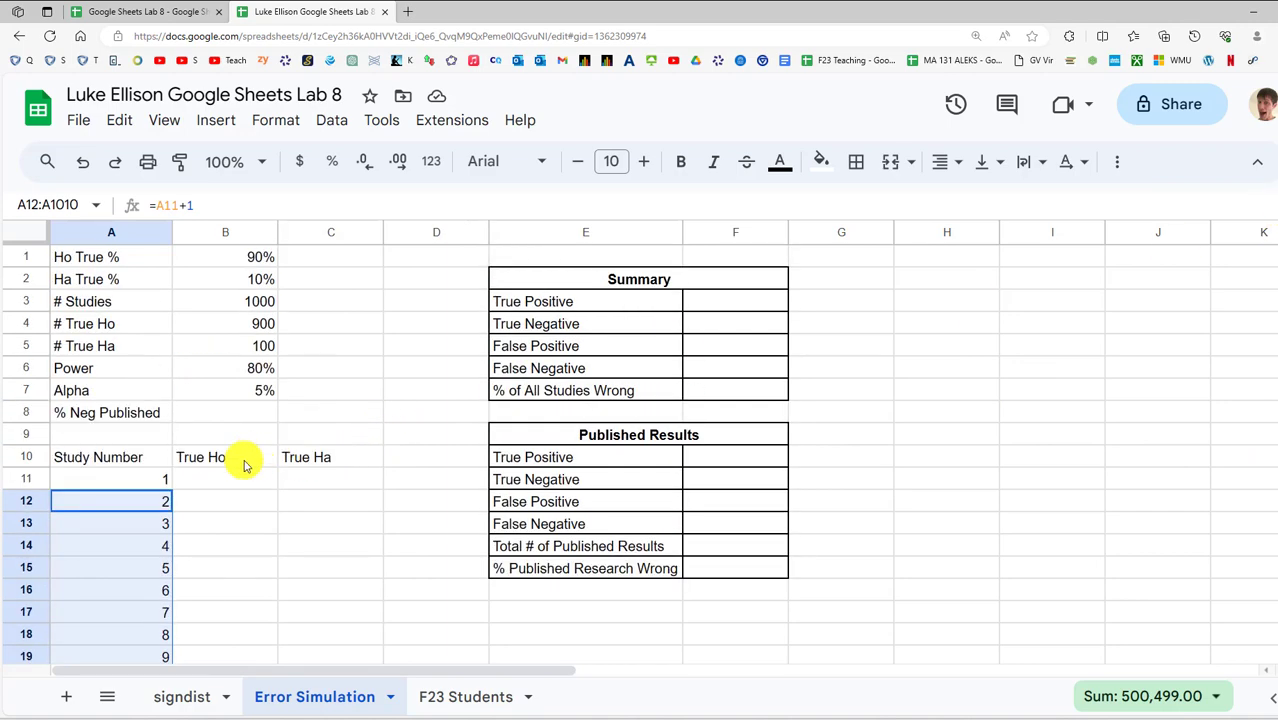
Review the True Ho and True Ha headings and the first cell beneath them
left_click(221, 479)
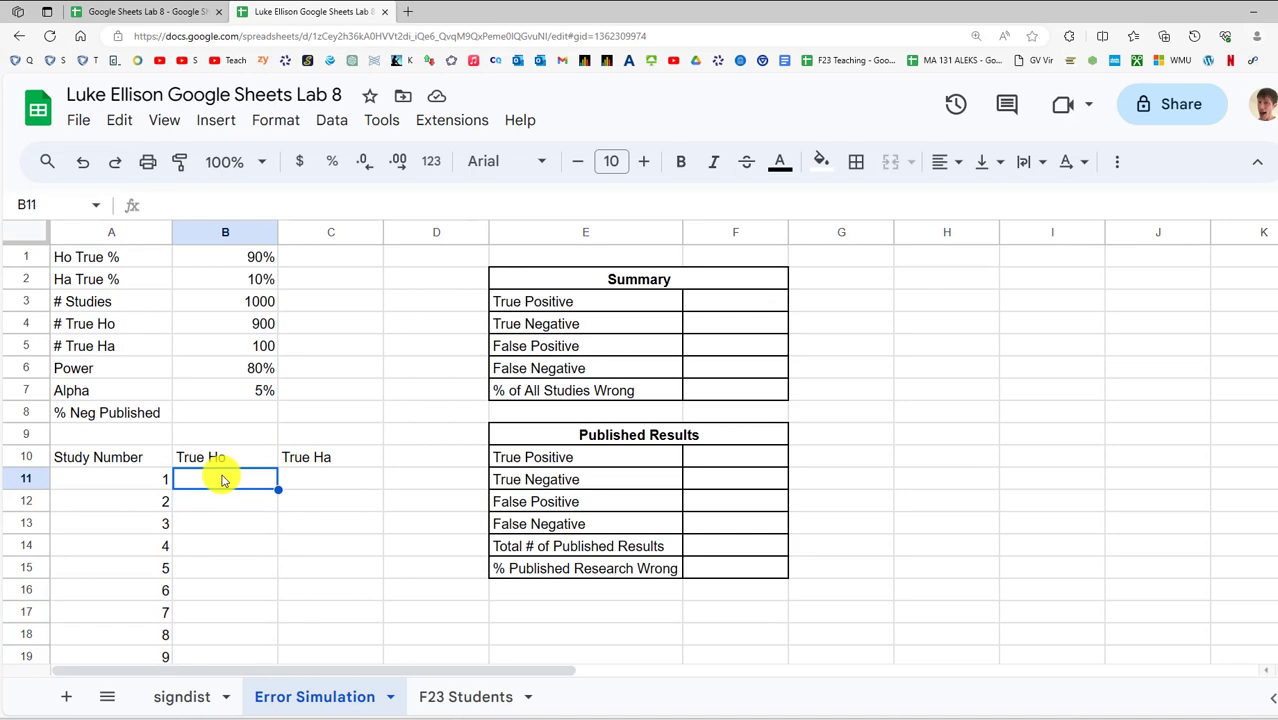
scroll(199, 410, "down", 4)
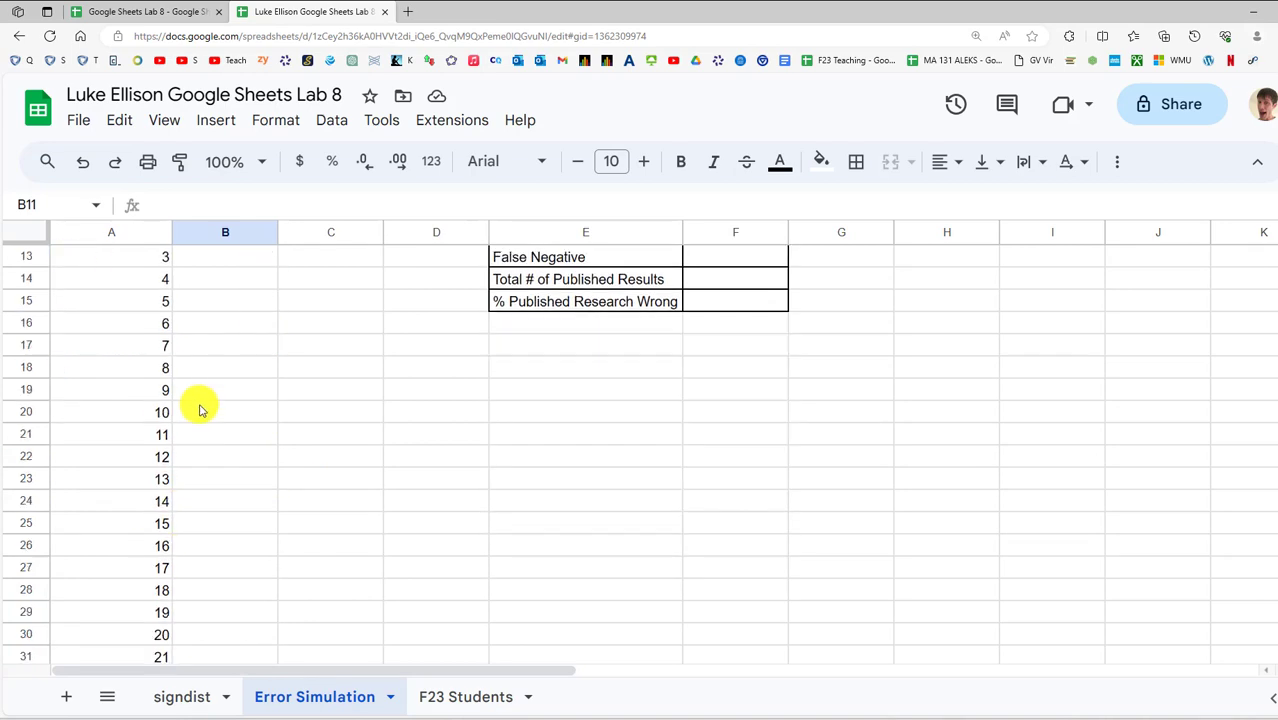
scroll(199, 410, "up", 4)
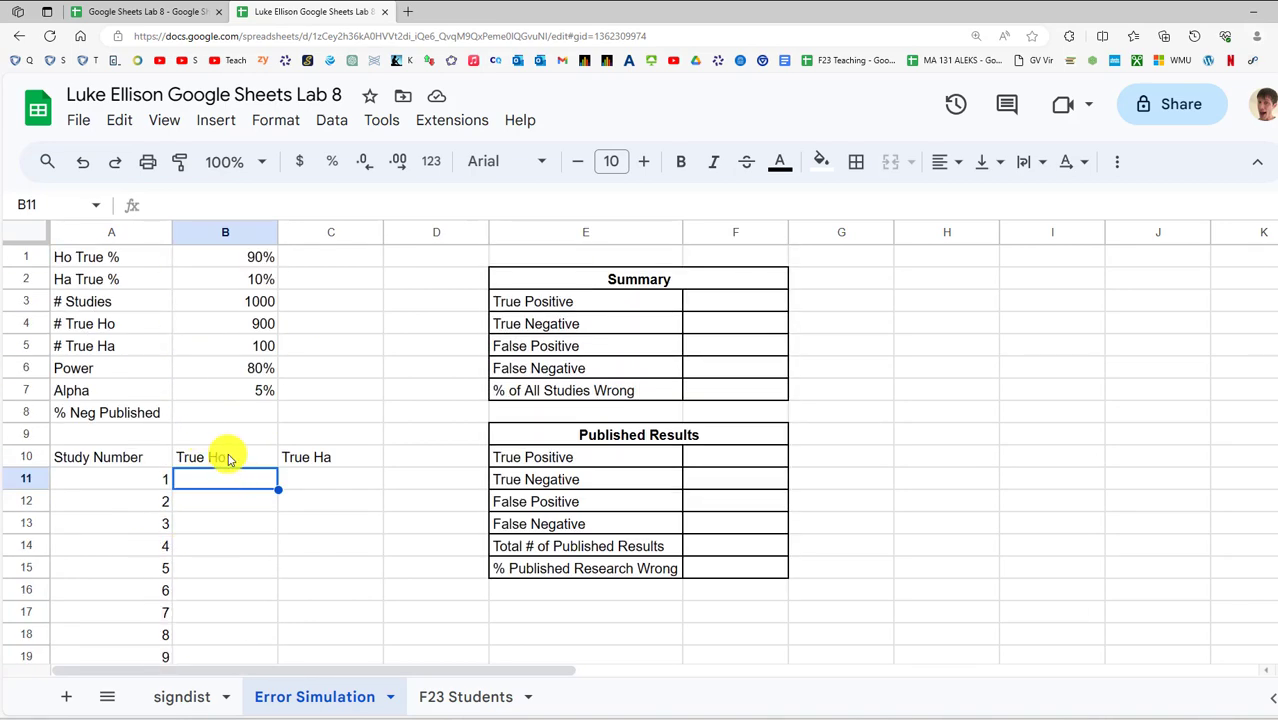
left_click(226, 457)
left_click(345, 462)
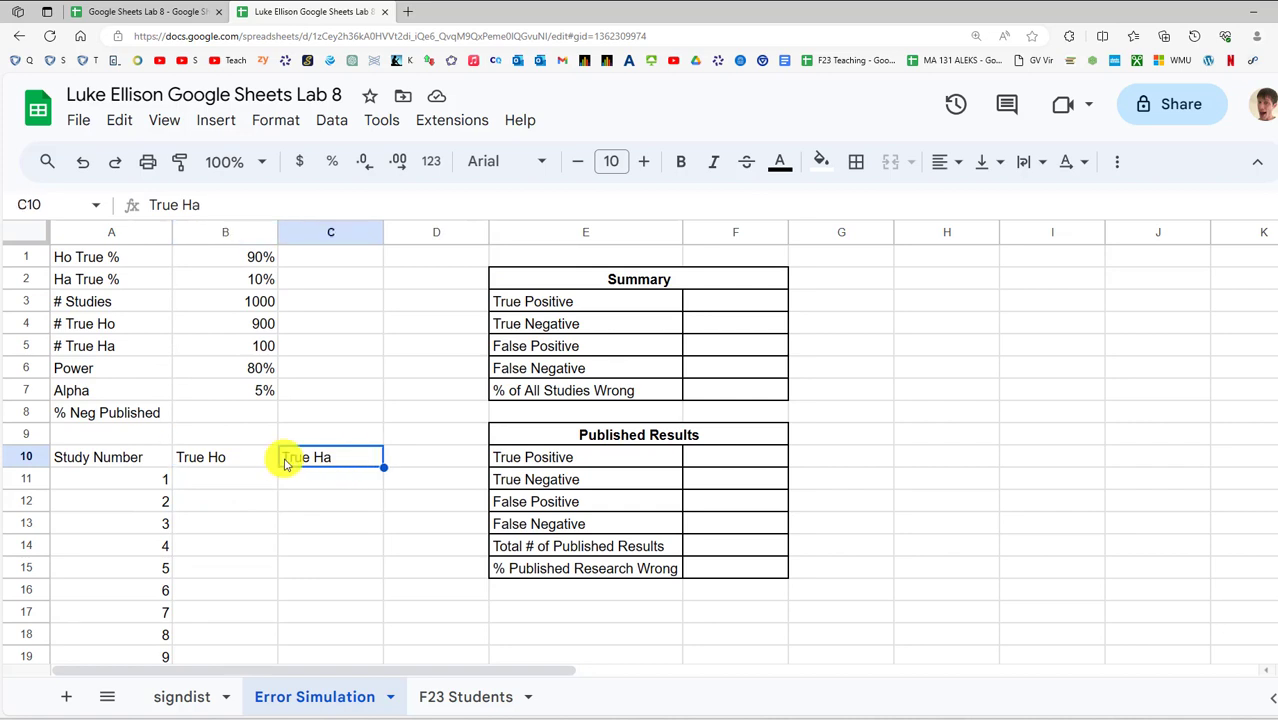
left_click(206, 457)
left_click(296, 458)
left_click(256, 456)
left_click(334, 462)
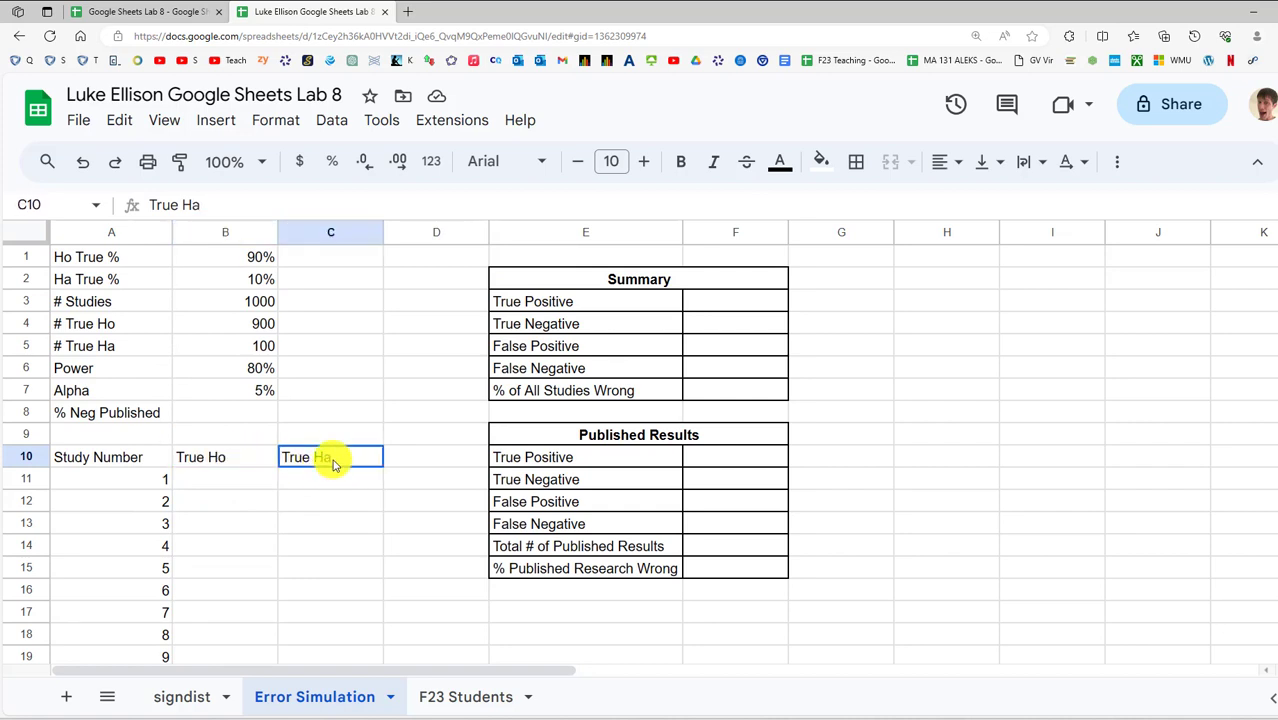
Check the # True Ho and # True Ha formulas in B4 and B5, then return to Word
left_click(229, 327)
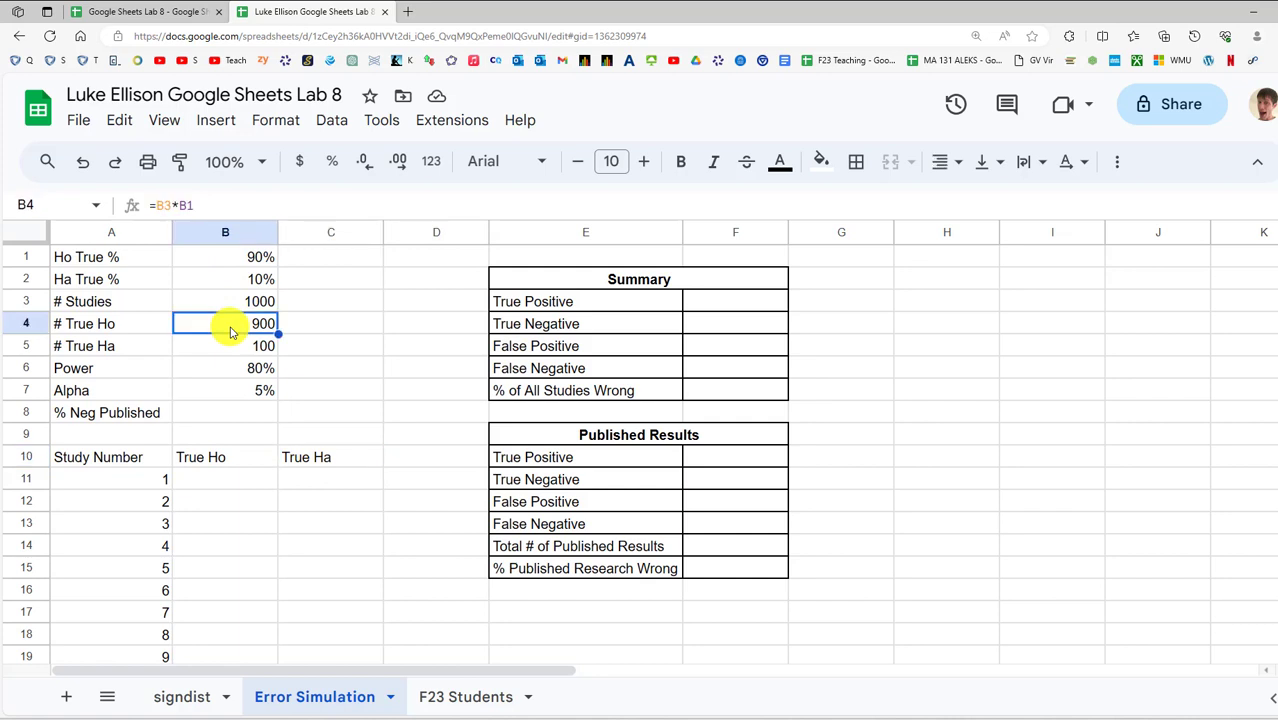
left_click(310, 466)
left_click(262, 346)
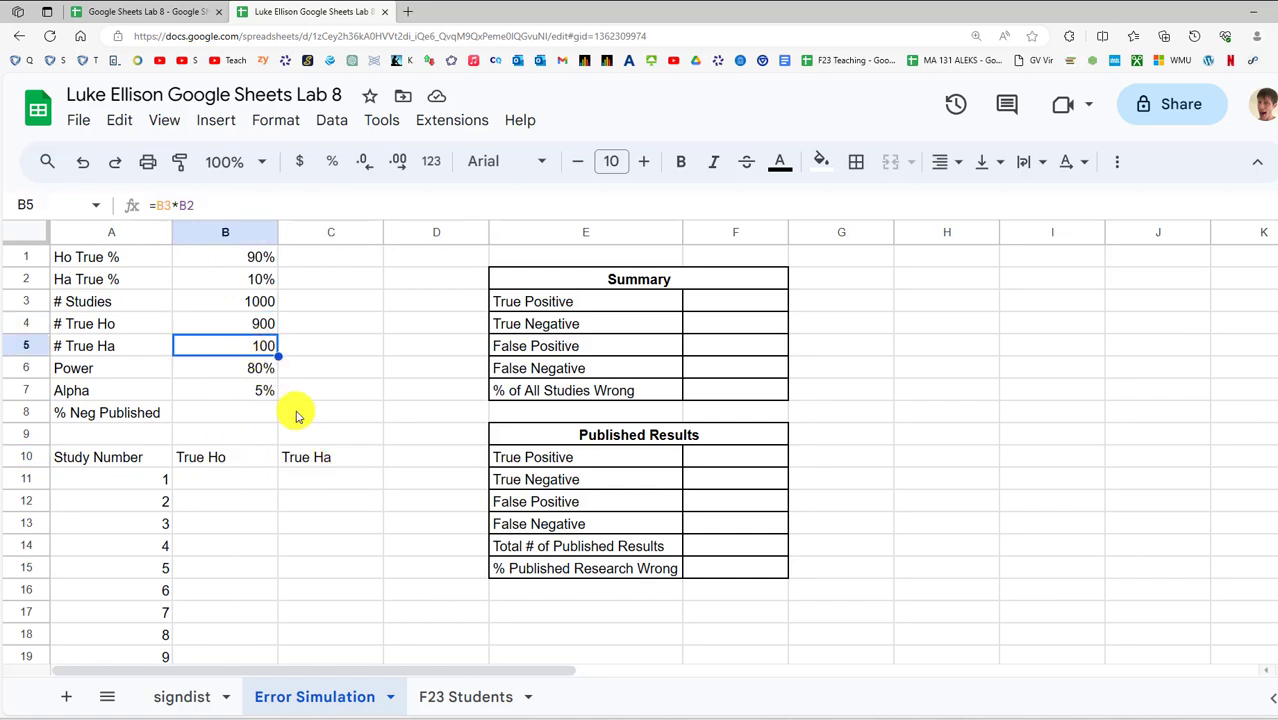
left_click(318, 462)
left_click(231, 485)
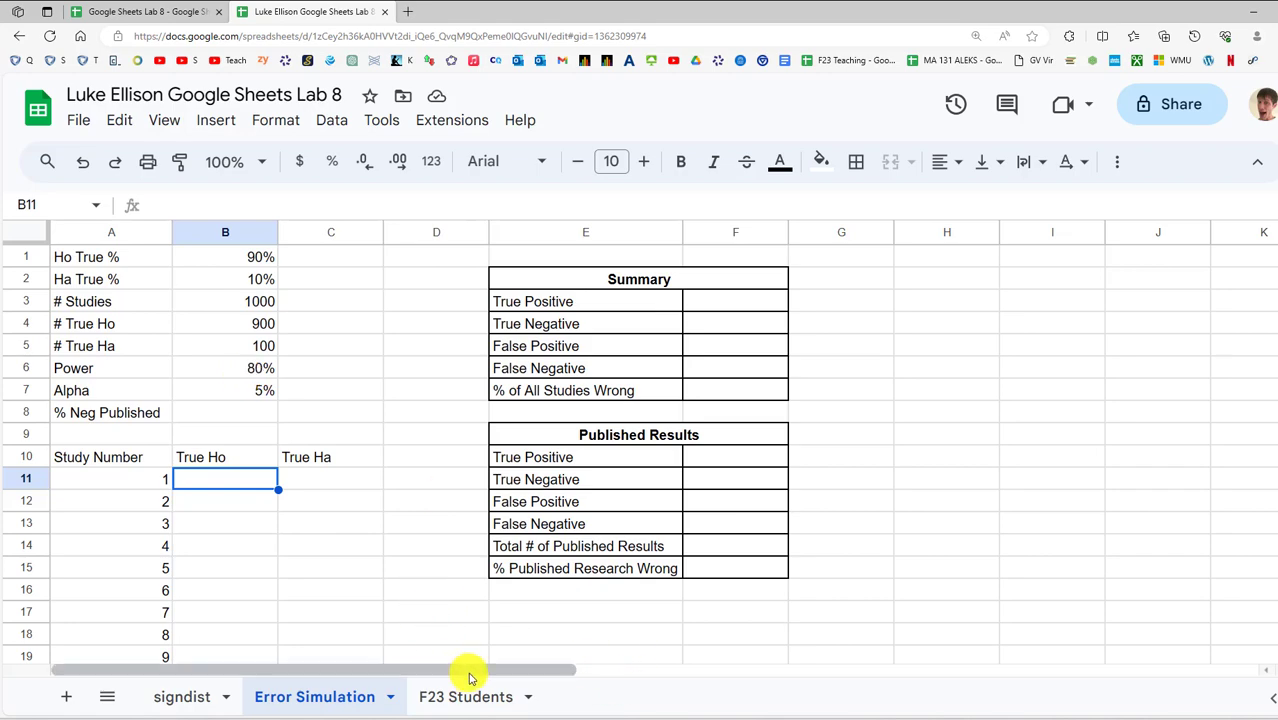
left_click(472, 719)
scroll(456, 271, "down", 15)
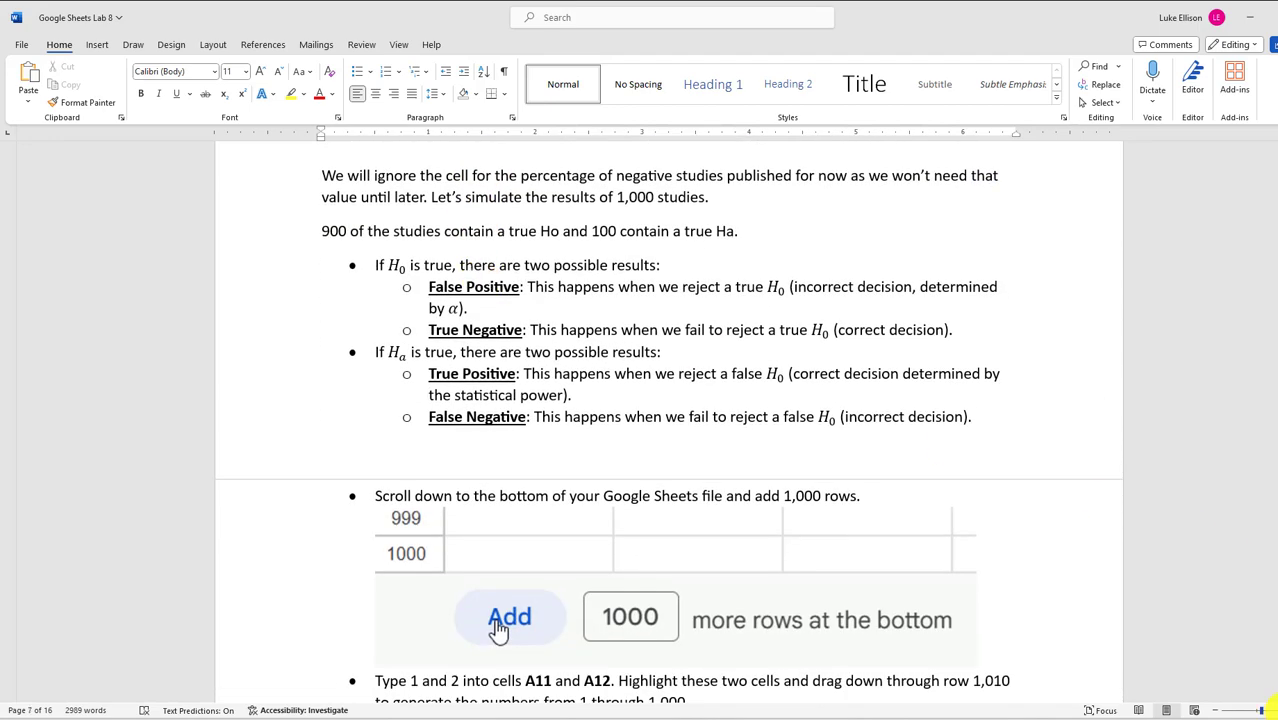
Highlight the False Positive and True Negative terms, the 'H0 is true' phrase and α
left_click(1277, 711)
left_click(1277, 711)
left_click(1277, 711)
left_click(1277, 711)
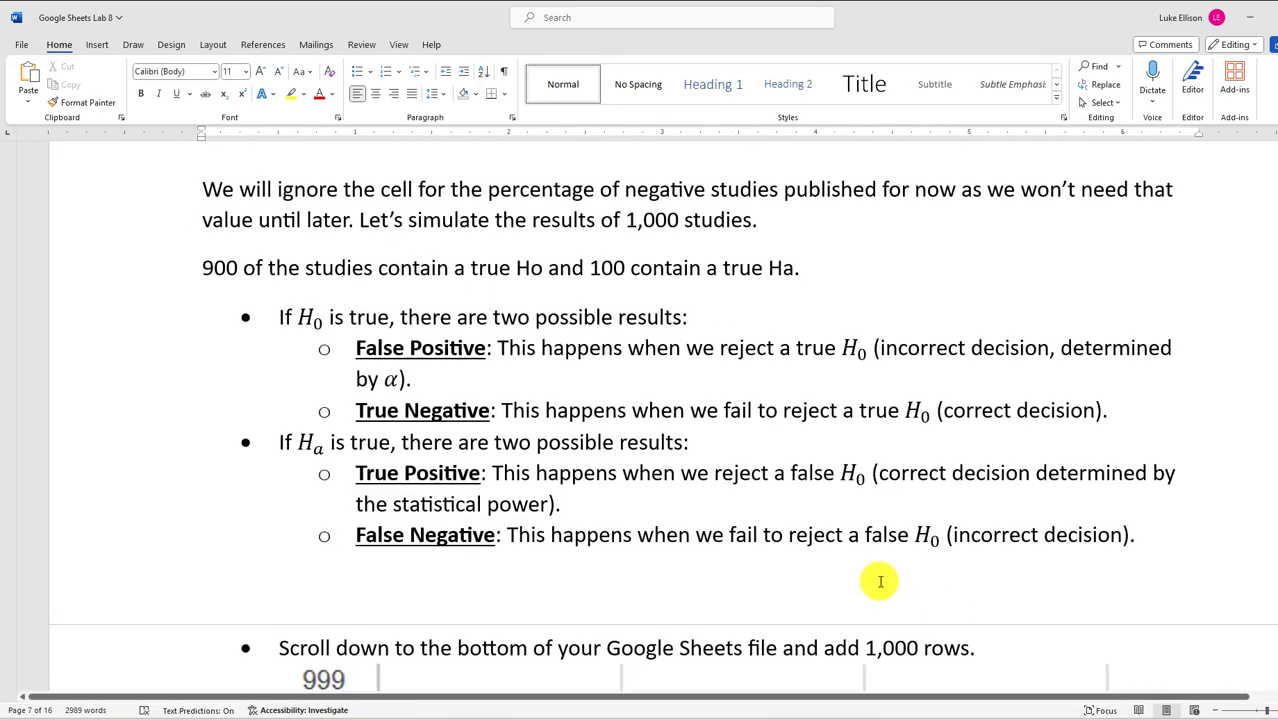
left_click_drag(414, 698, 451, 697)
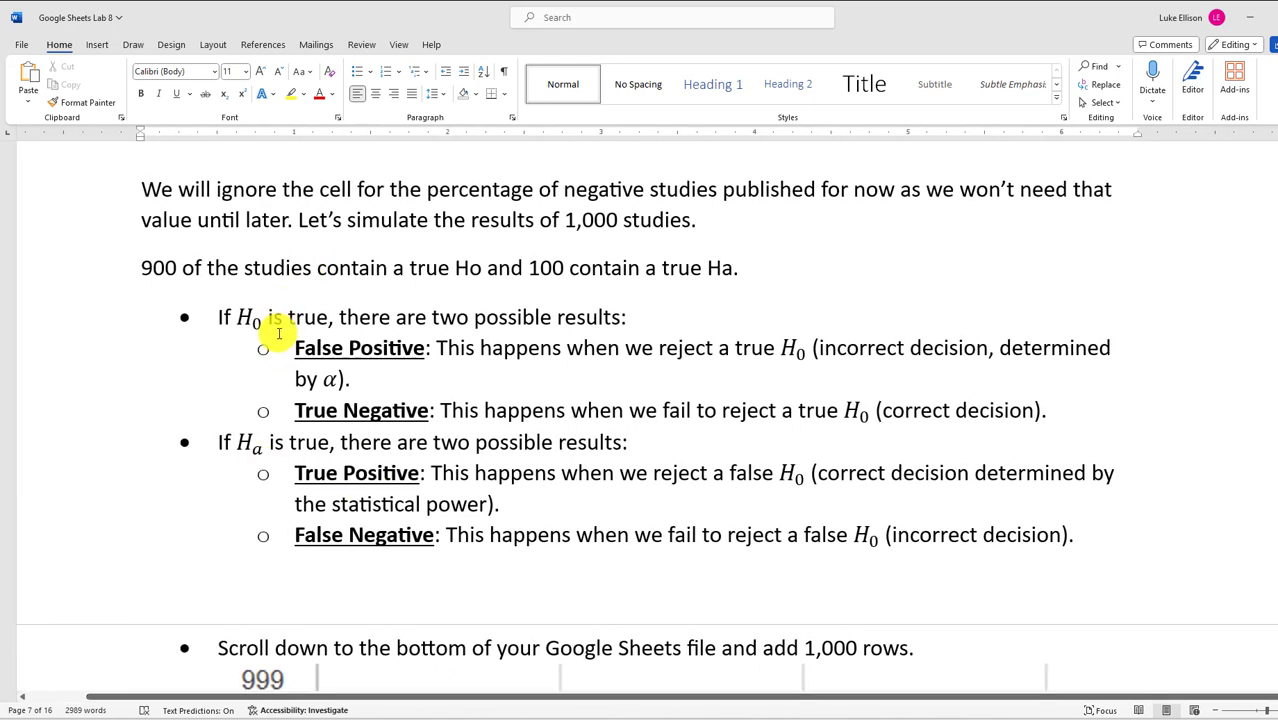
left_click_drag(289, 345, 408, 348)
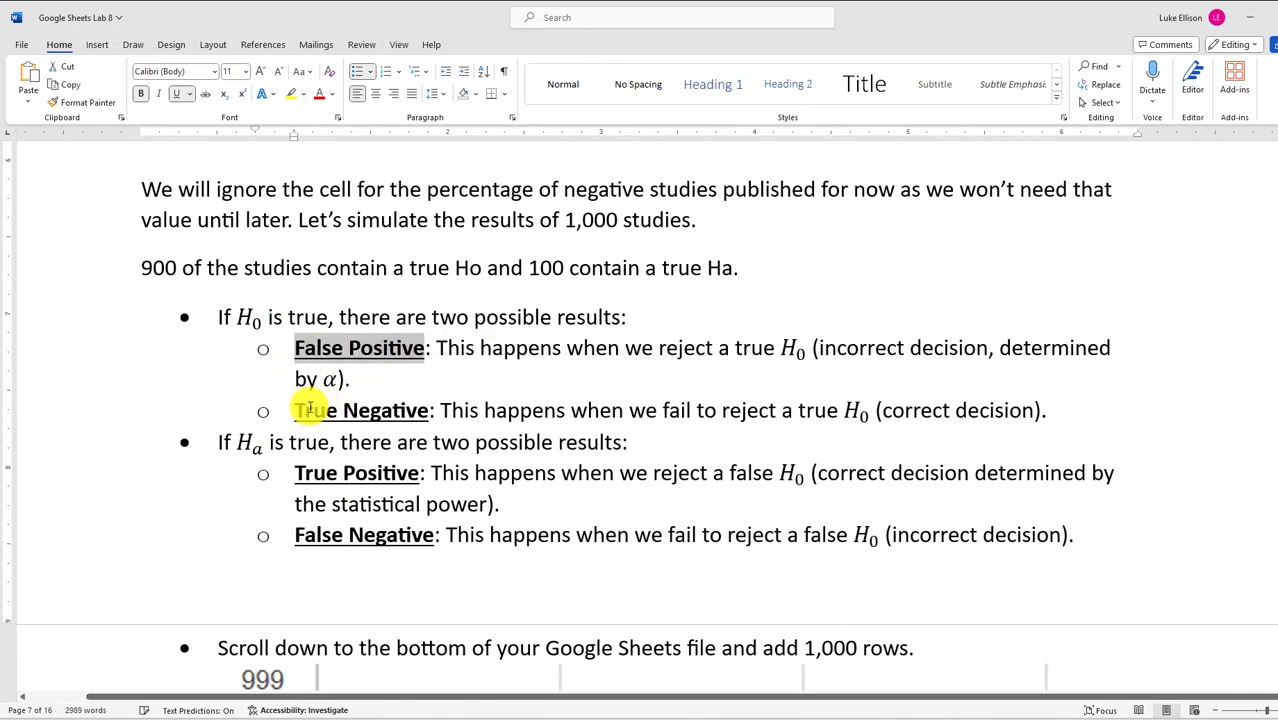
left_click_drag(320, 414, 440, 410)
left_click_drag(300, 346, 379, 340)
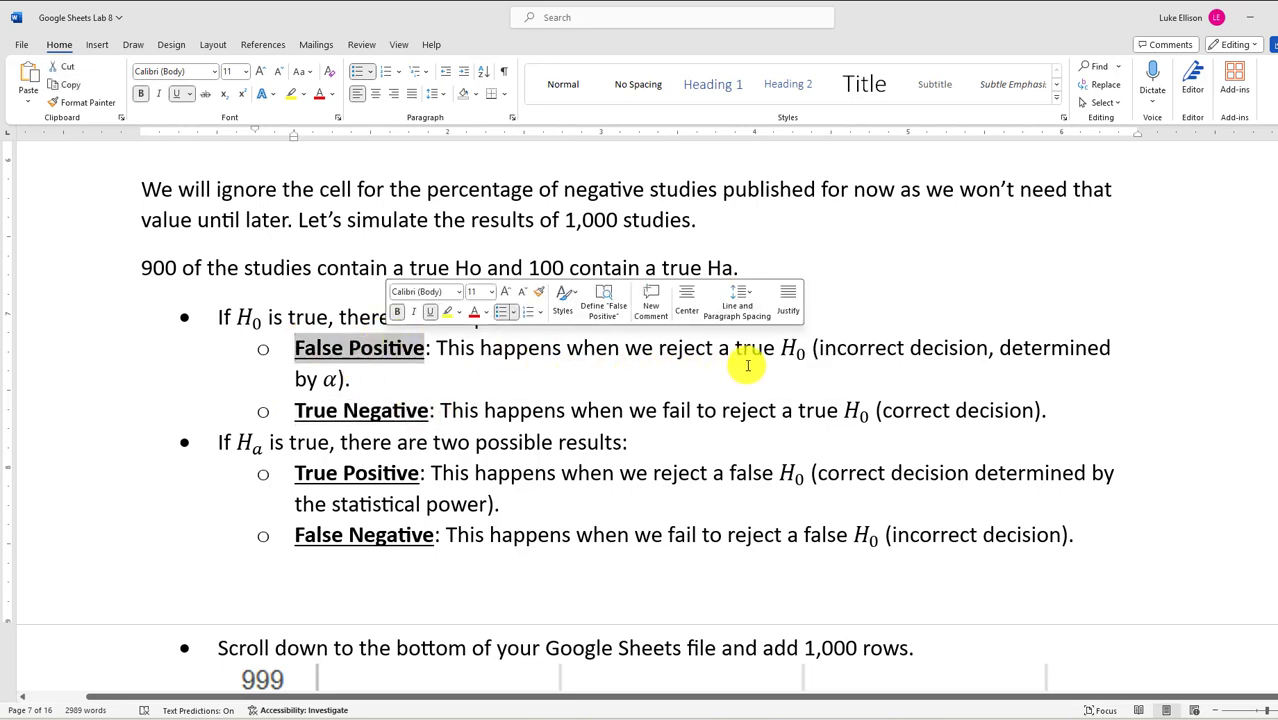
left_click(783, 345)
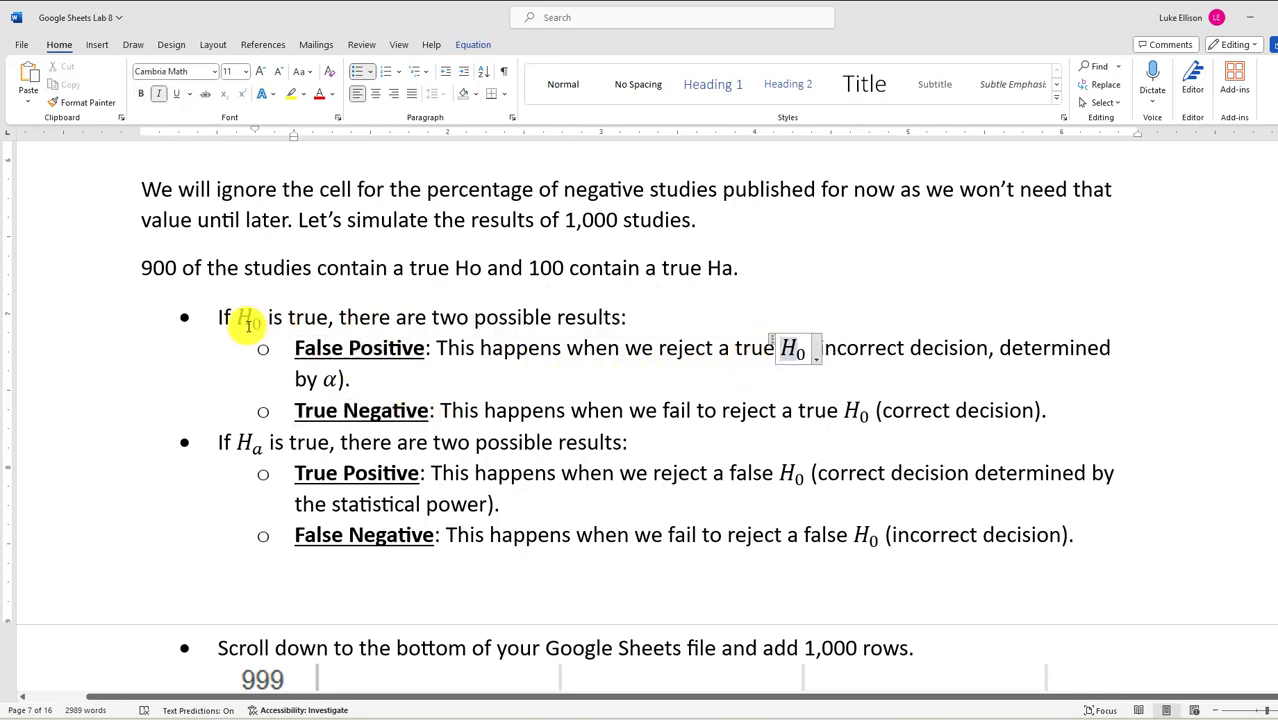
left_click_drag(240, 317, 423, 352)
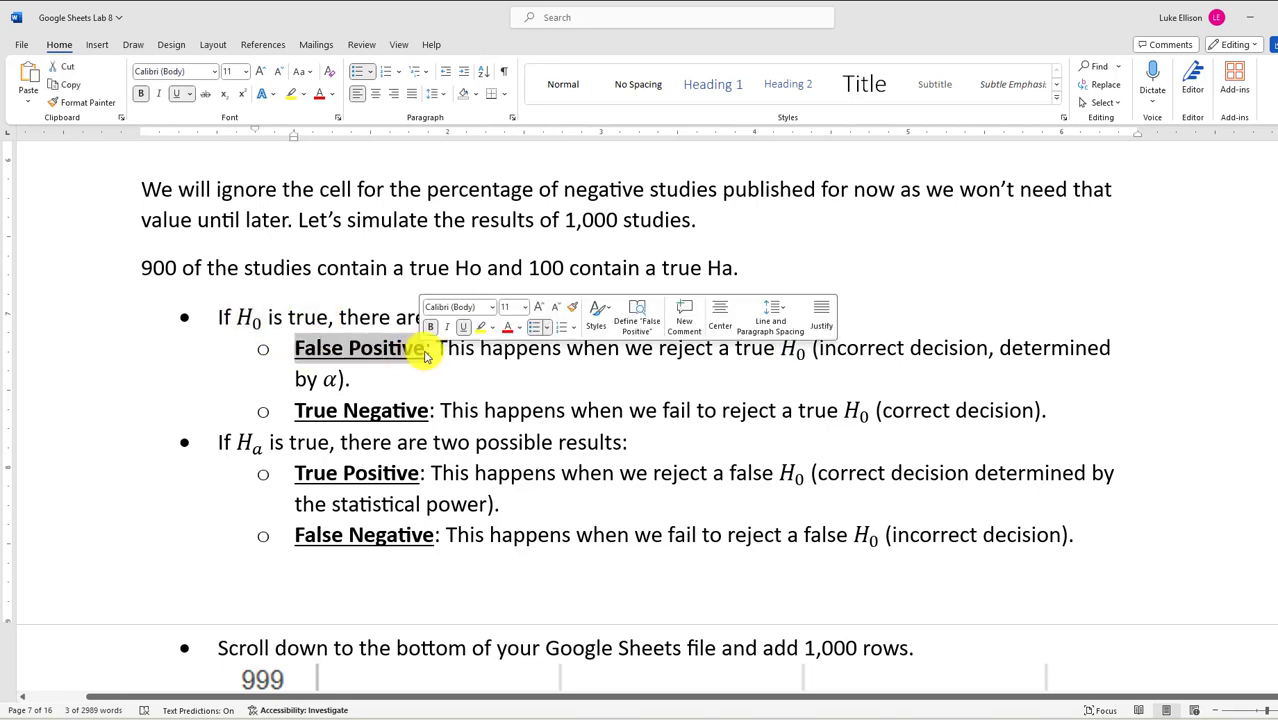
double_click(330, 381)
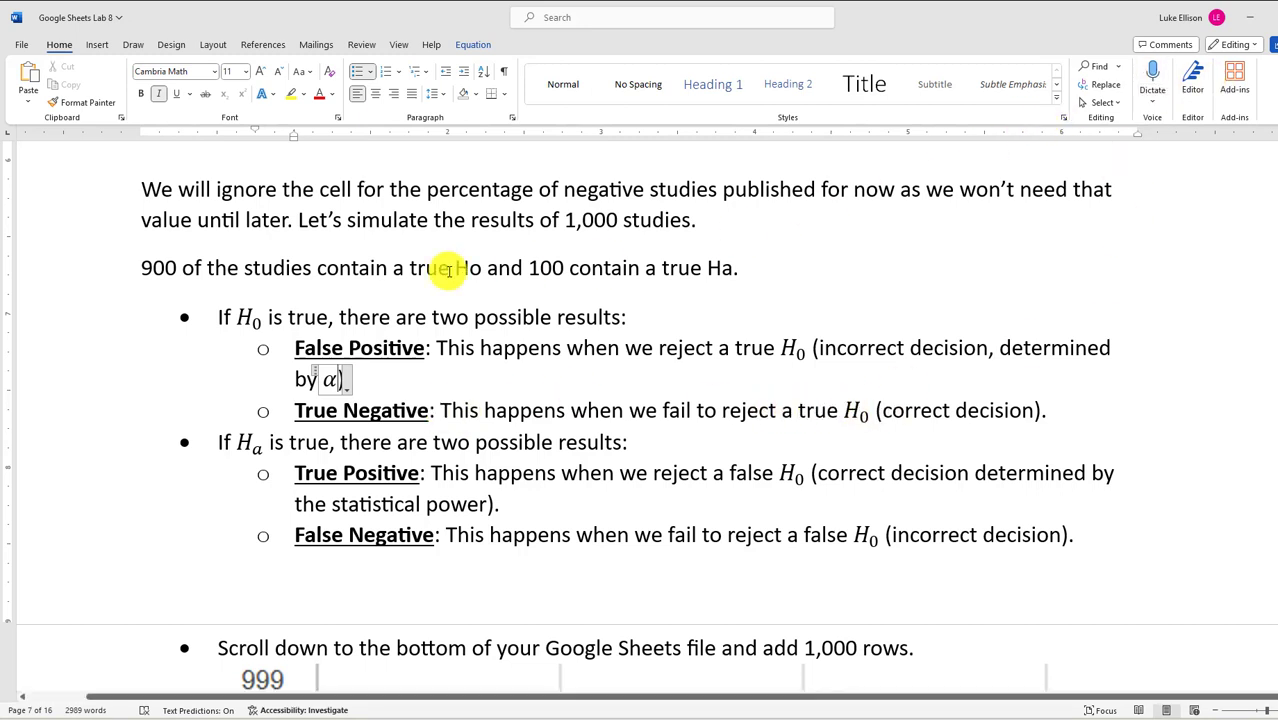
Shrink and move the Word window over the spreadsheet, then maximize it again
left_click_drag(593, 17, 982, 438)
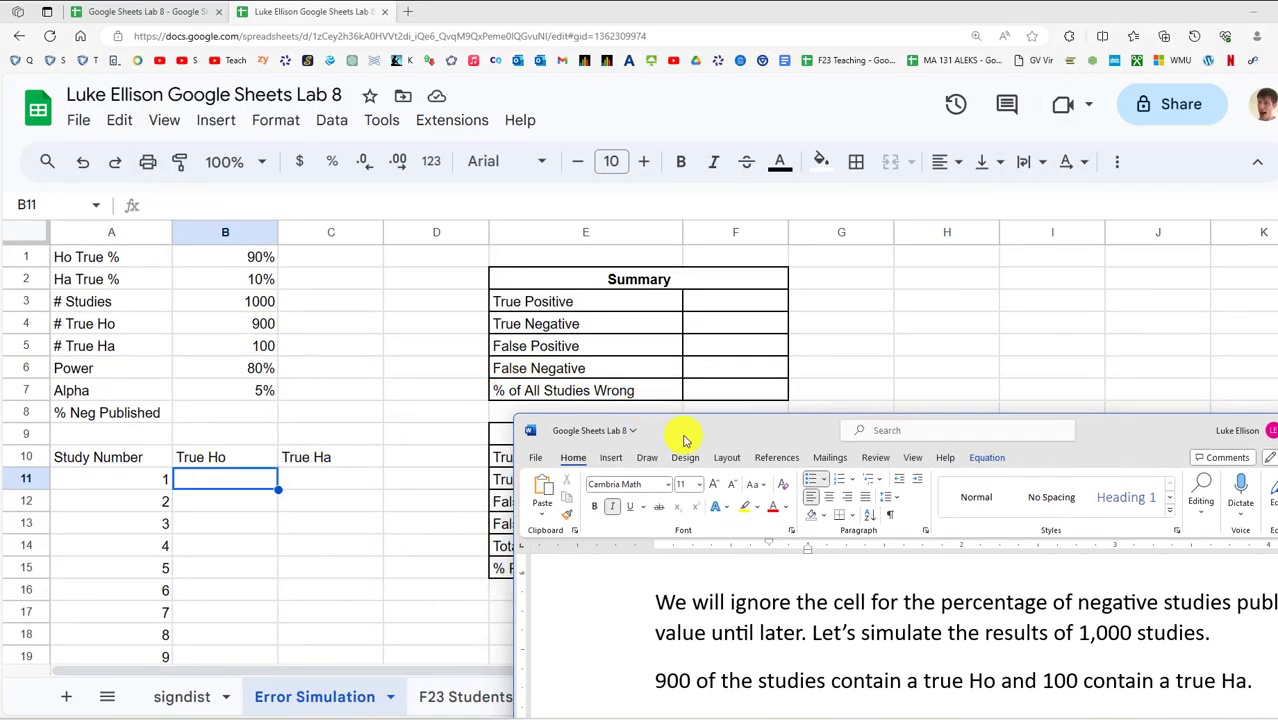
left_click_drag(685, 440, 297, 177)
double_click(297, 177)
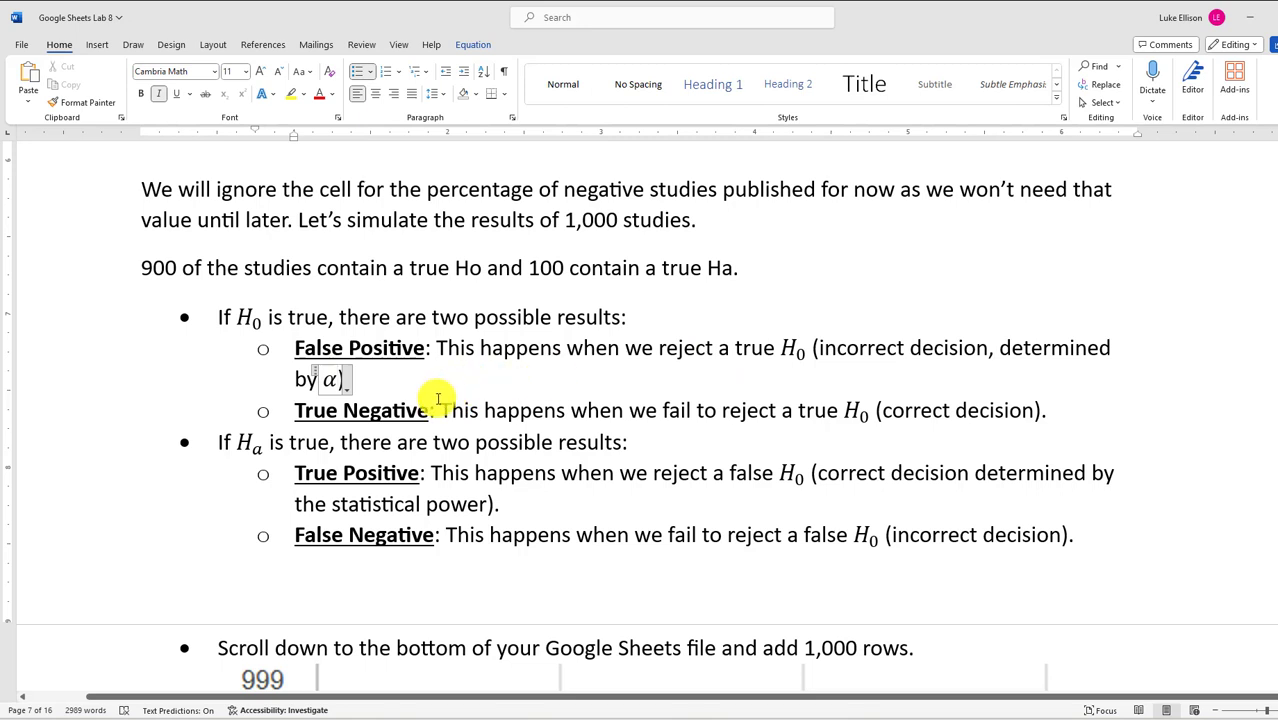
Highlight the False Positive, True Negative, True Positive, statistical power and False Negative terms
left_click_drag(302, 349, 436, 347)
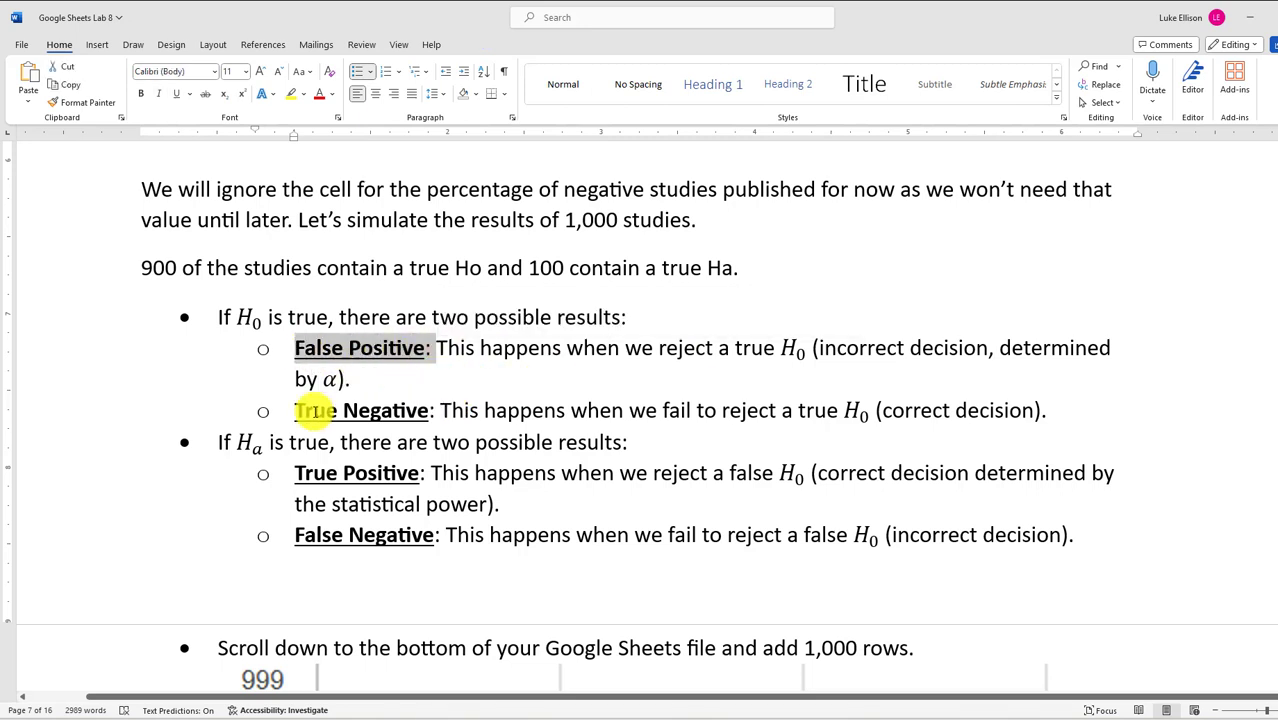
left_click_drag(303, 410, 443, 410)
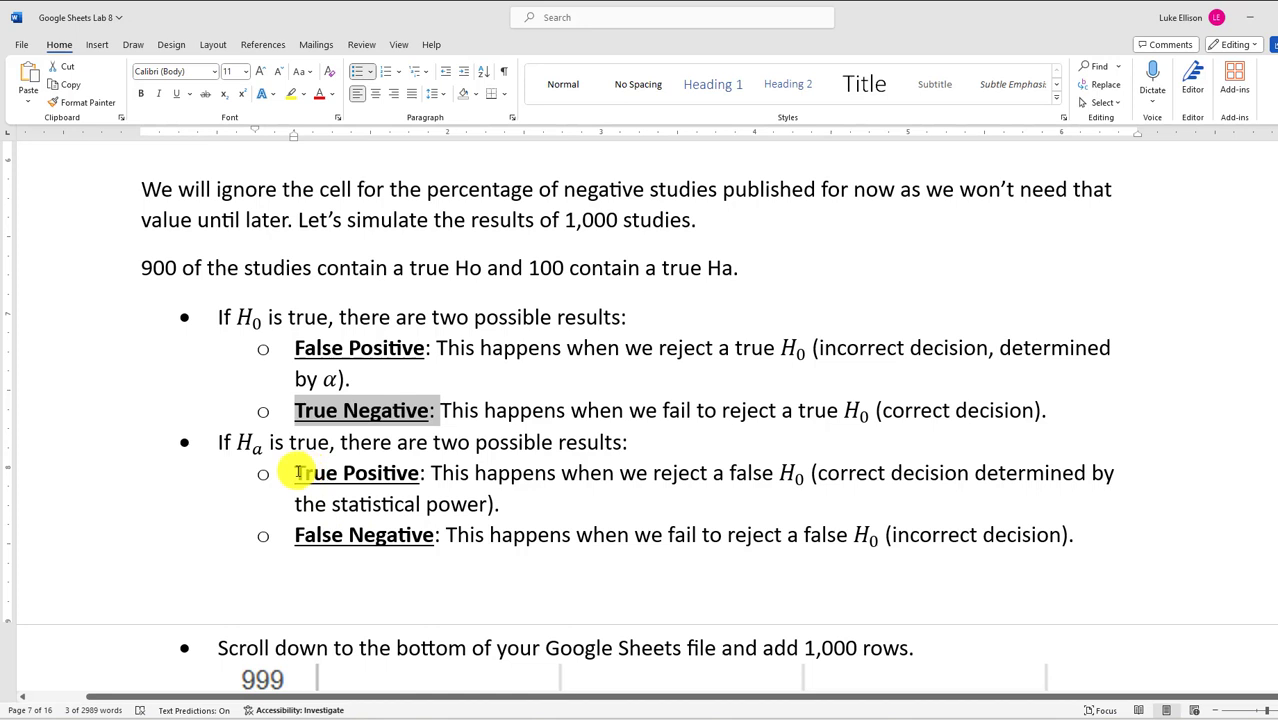
left_click_drag(295, 473, 413, 473)
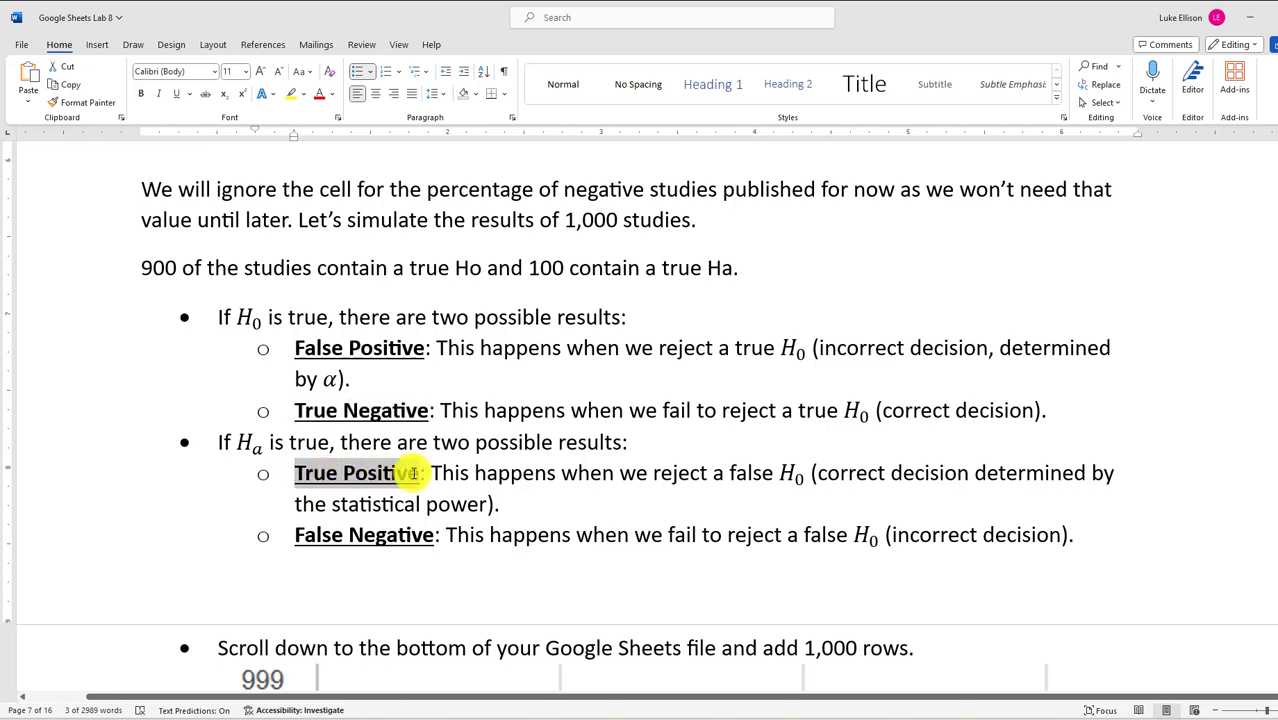
left_click_drag(331, 504, 484, 502)
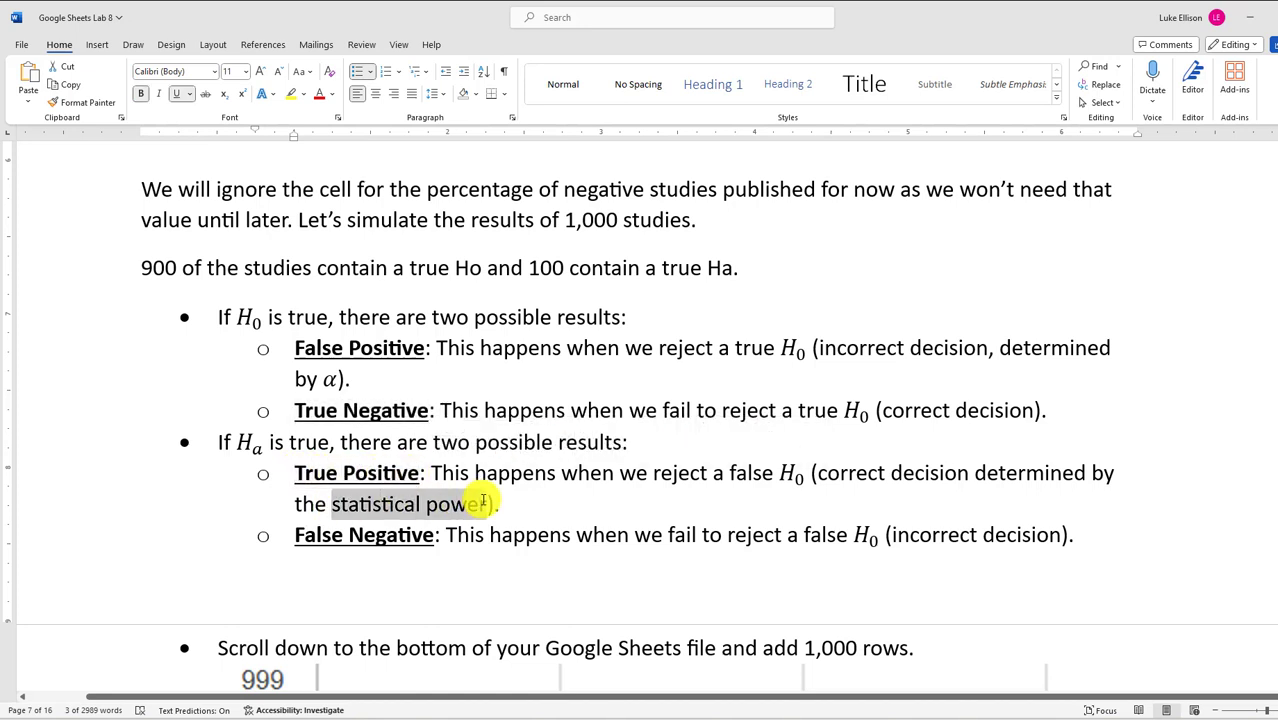
left_click(377, 503)
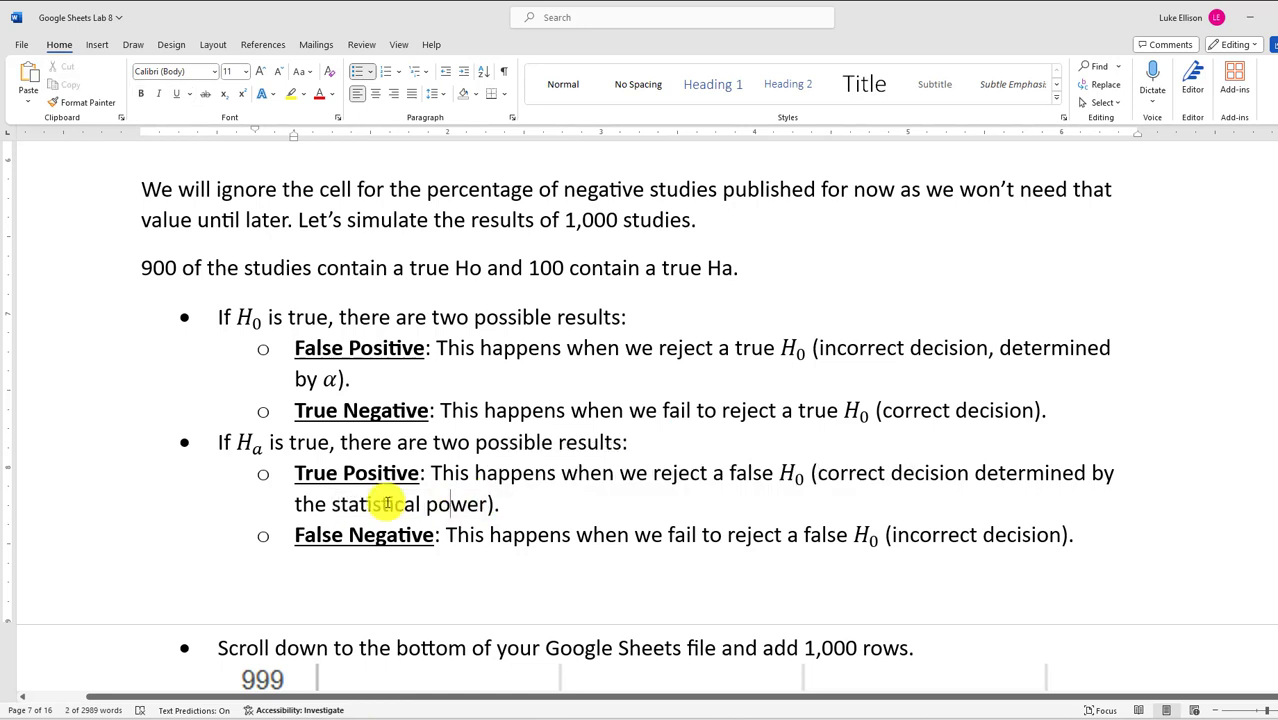
left_click_drag(334, 531, 386, 530)
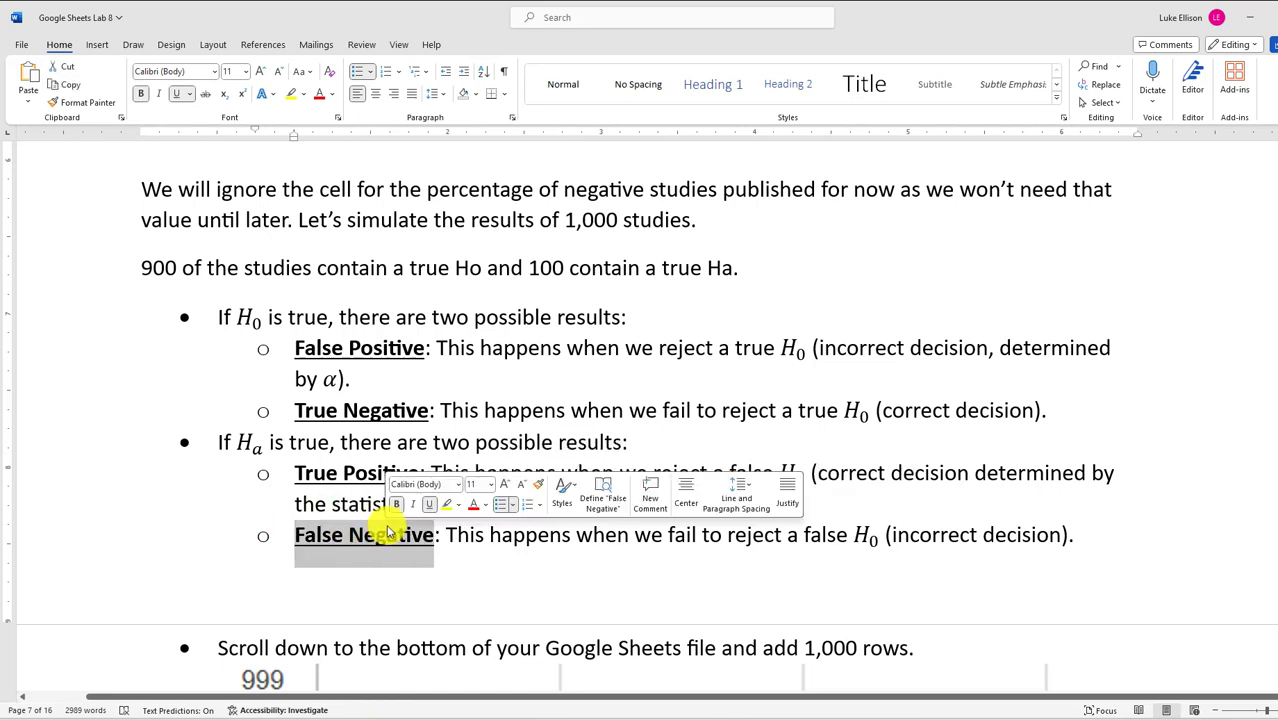
left_click(765, 538)
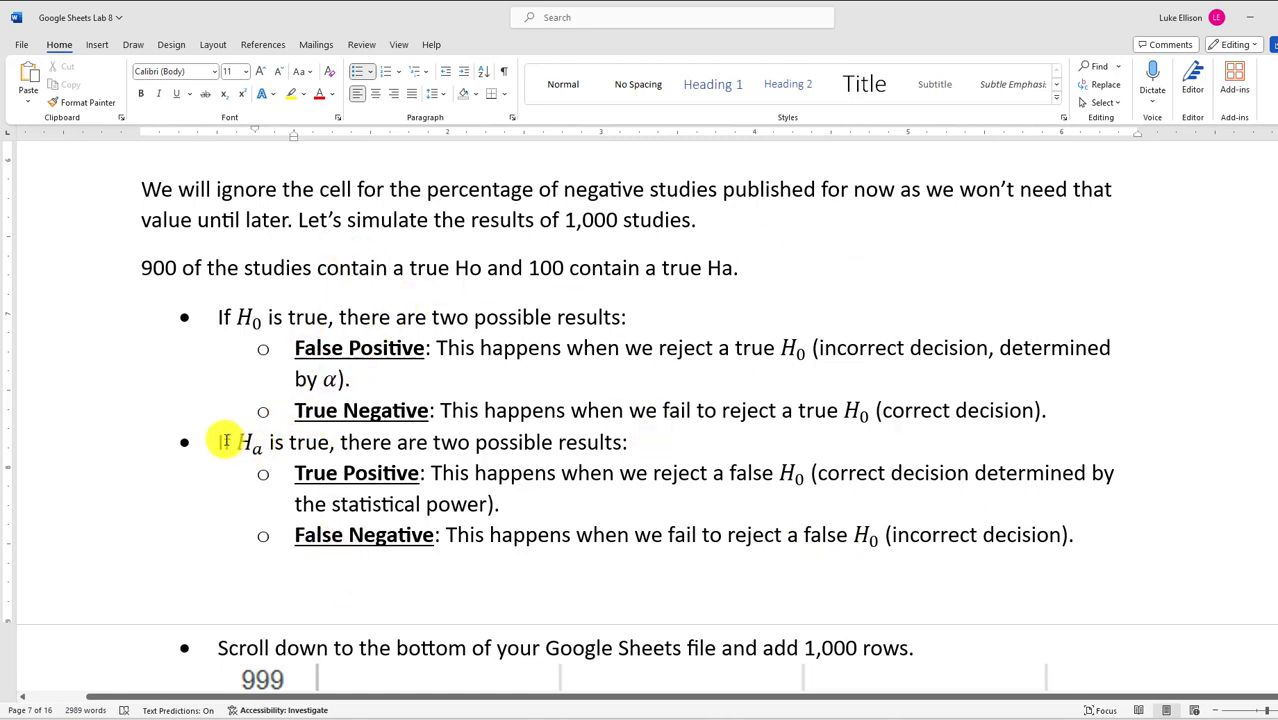
Highlight the H0-true and Ha-true lines and the False Positive and True Negative definitions
left_click_drag(219, 442, 585, 448)
left_click_drag(219, 317, 612, 316)
left_click_drag(1068, 410, 270, 343)
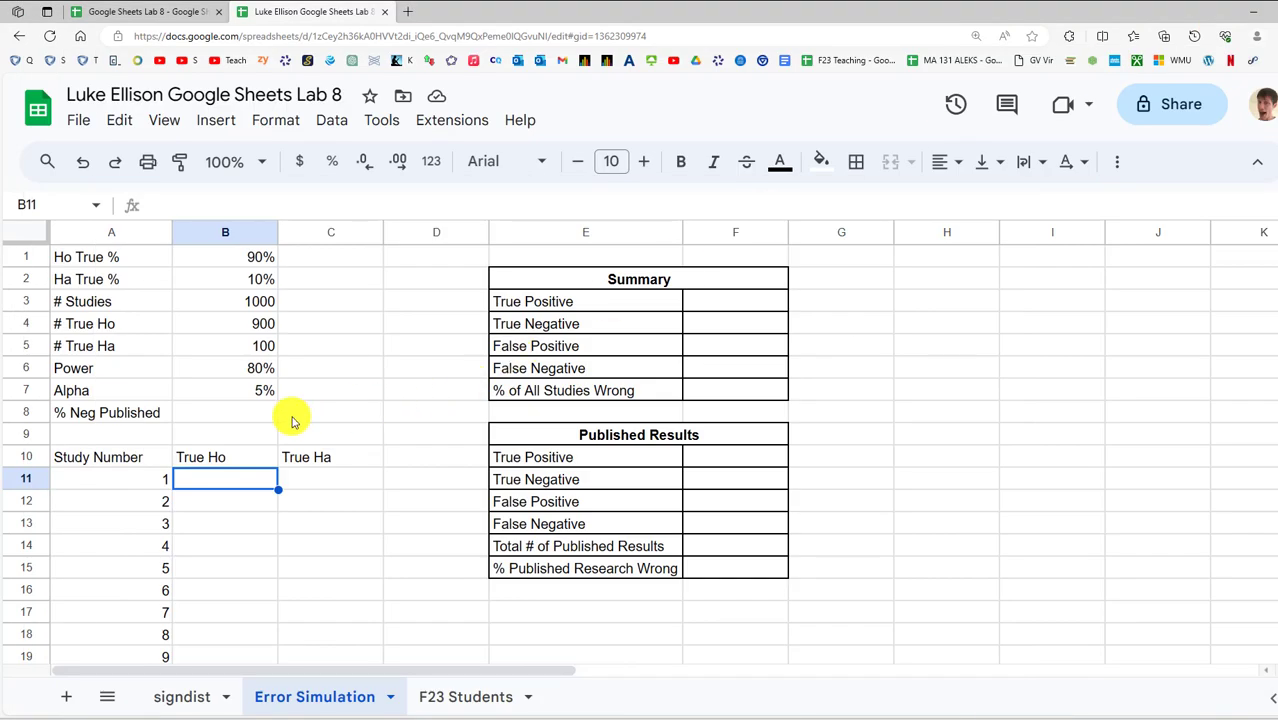
On the Error Simulation sheet, point out the Alpha 5% and Power 80% values
left_click(260, 410)
left_click(260, 393)
left_click(258, 366)
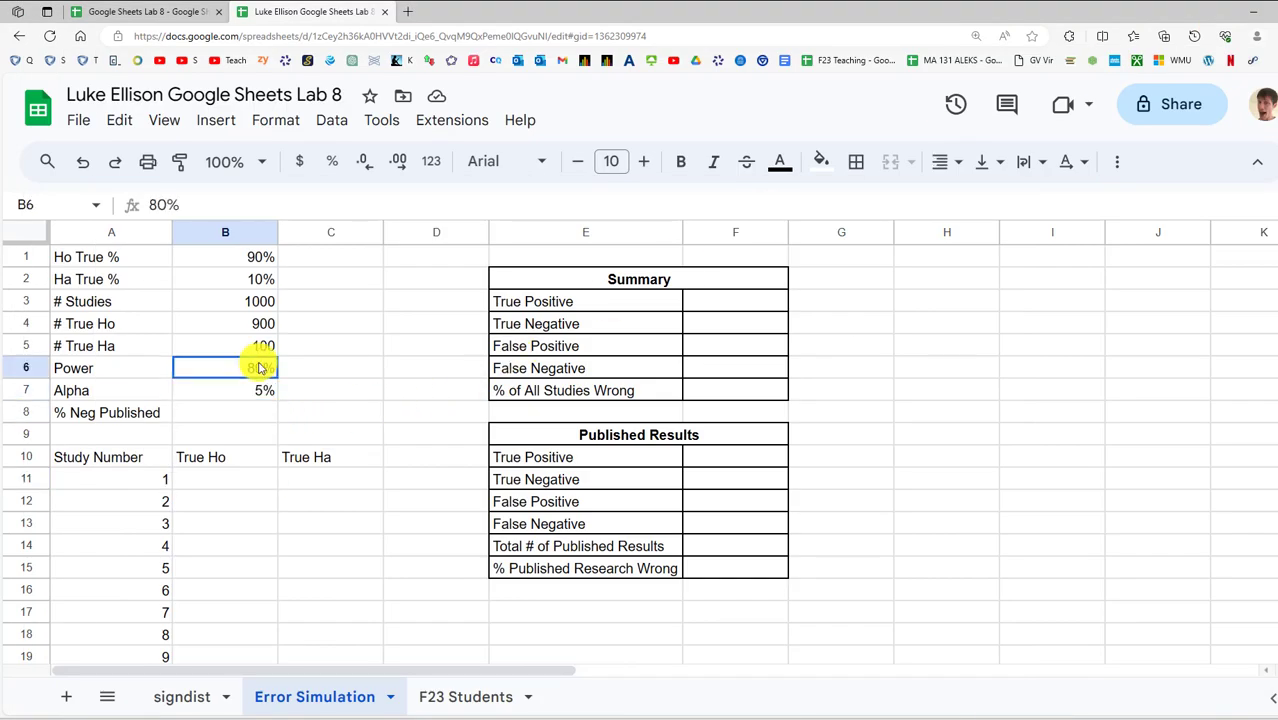
Zoom in and start typing =if(rand() in B11, highlighting the rand() part
left_click(226, 480)
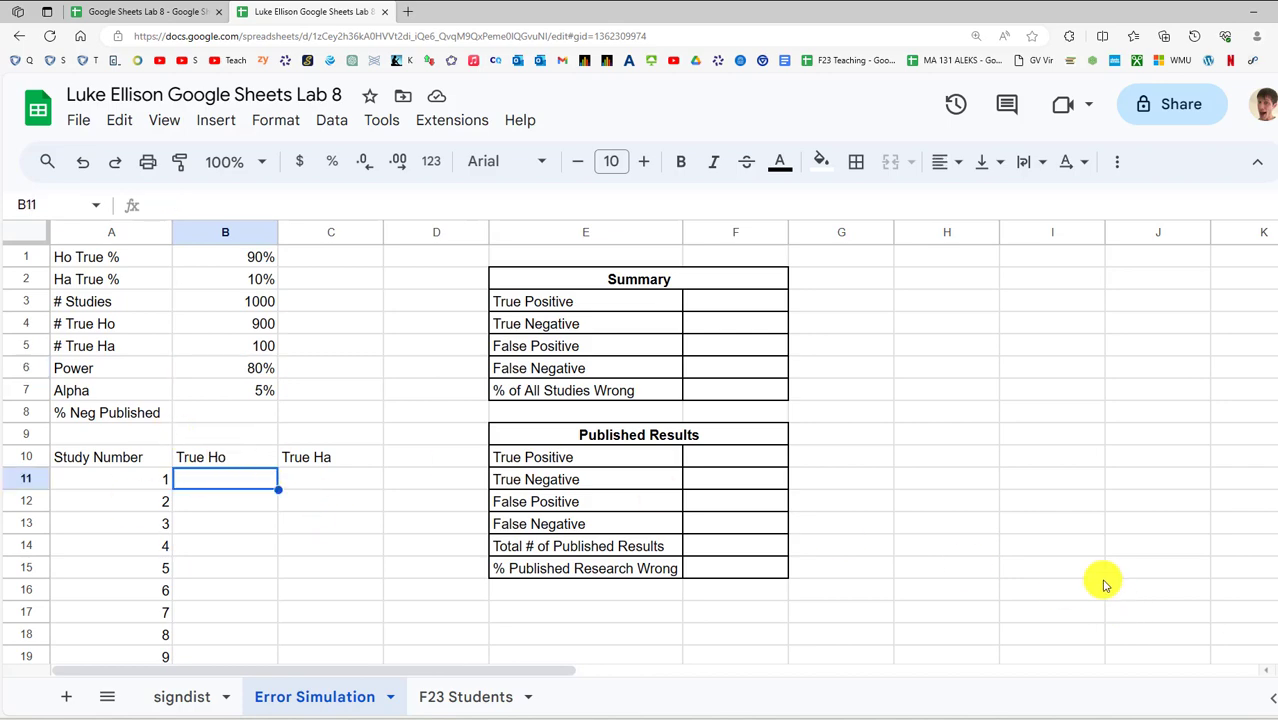
key("ctrl+plus")
scroll(394, 599, "down", 1)
scroll(360, 548, "up", 1)
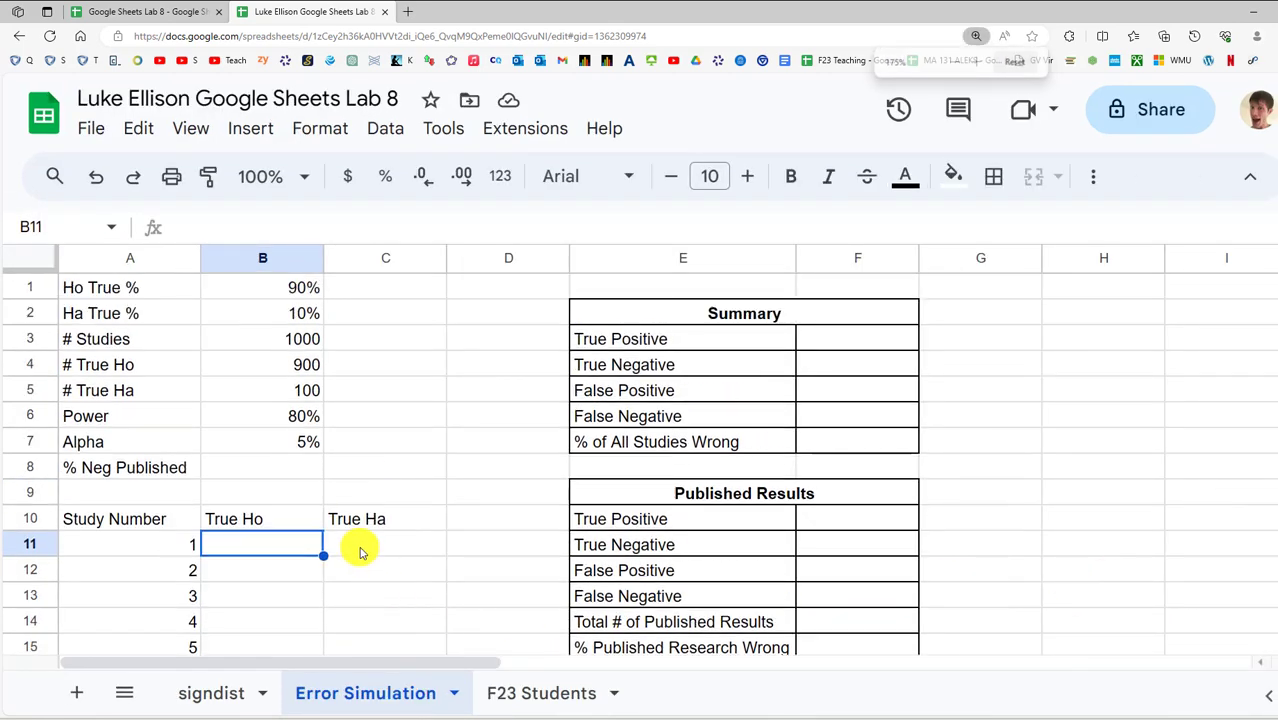
scroll(378, 547, "down", 1)
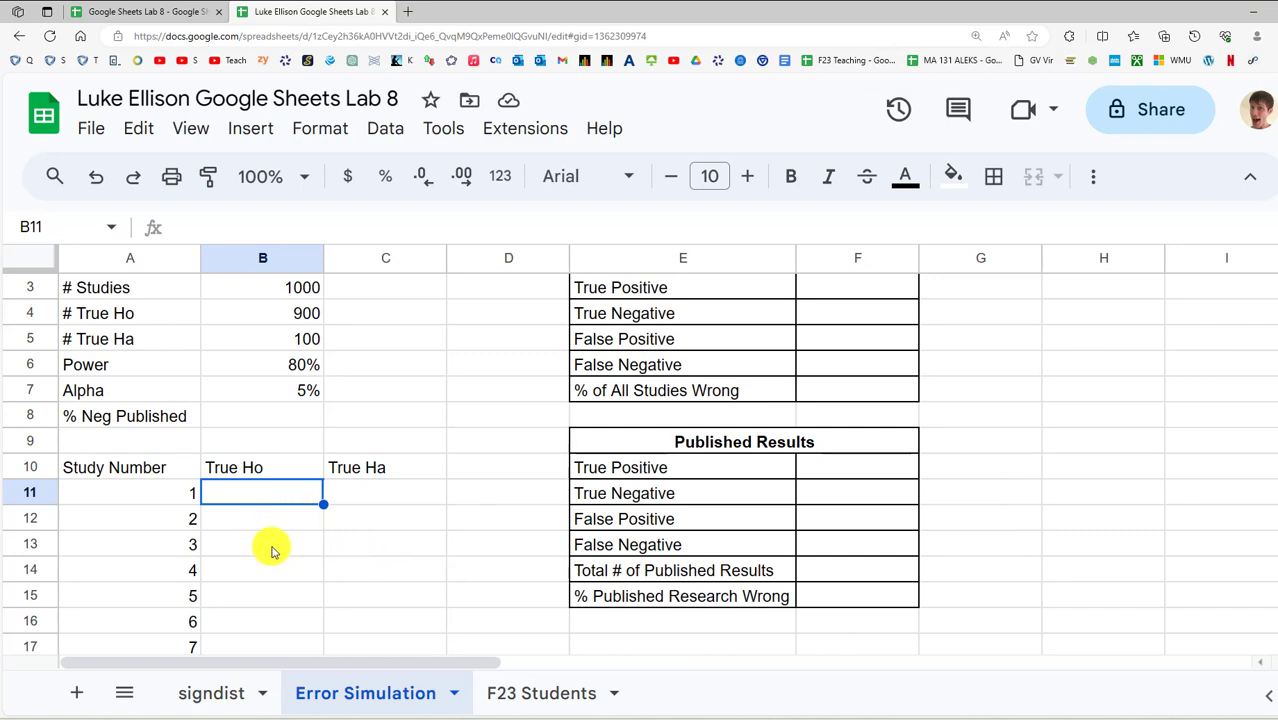
type("=if(")
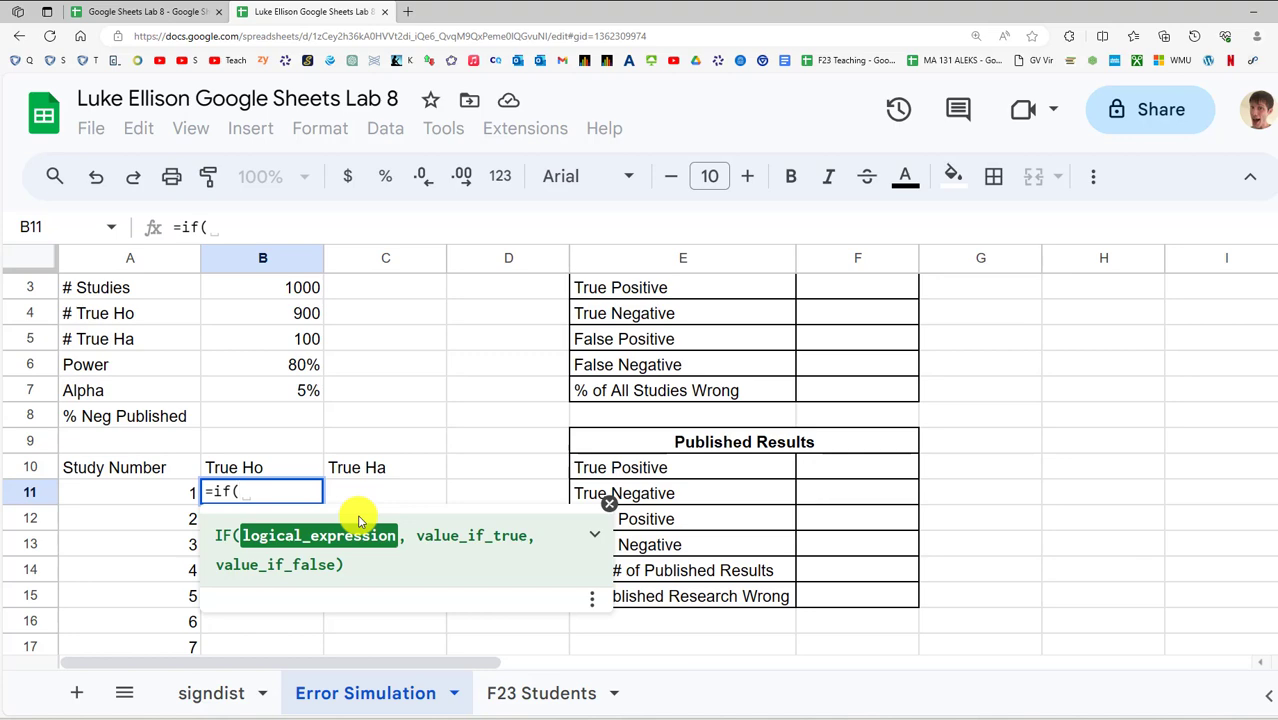
type("rand")
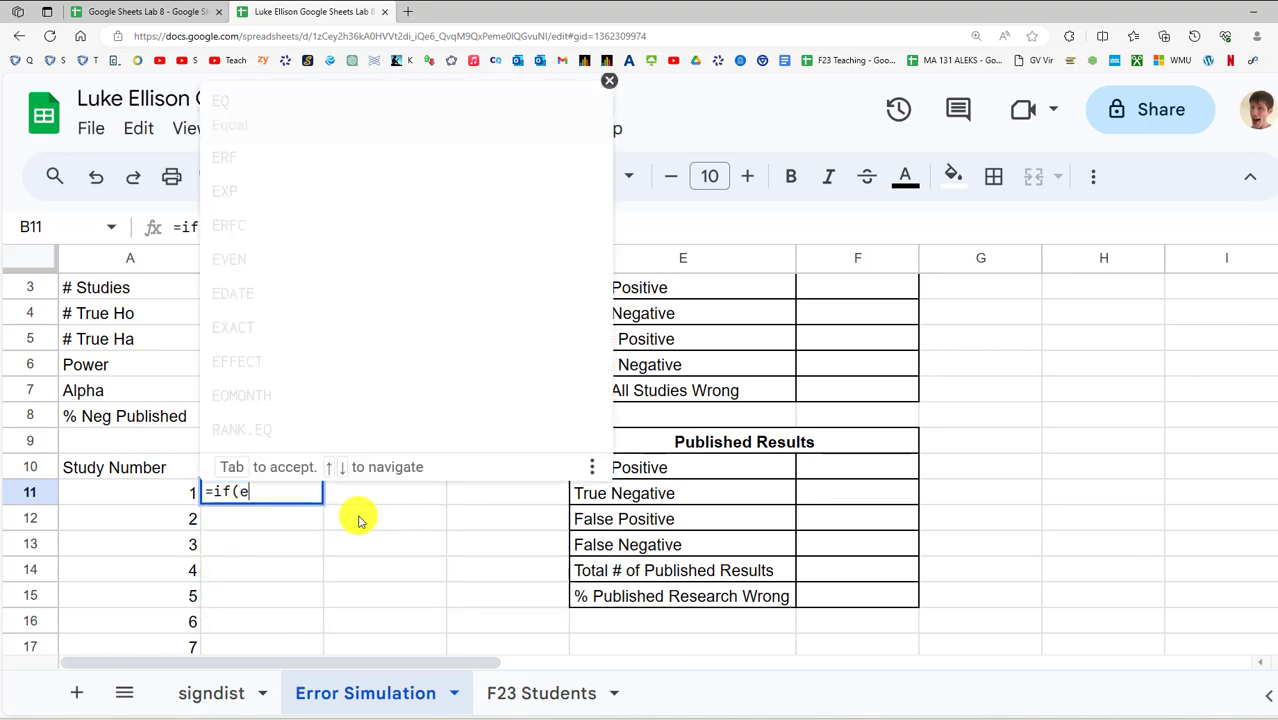
type("(")
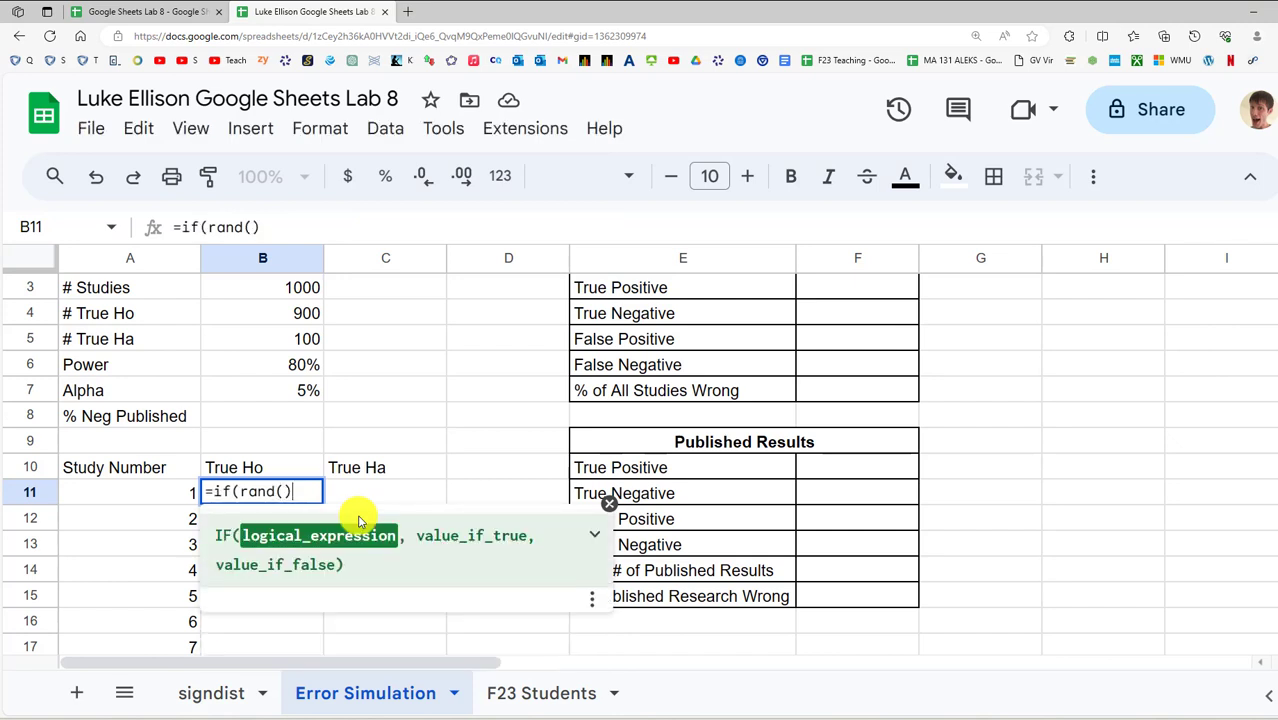
left_click_drag(318, 491, 240, 493)
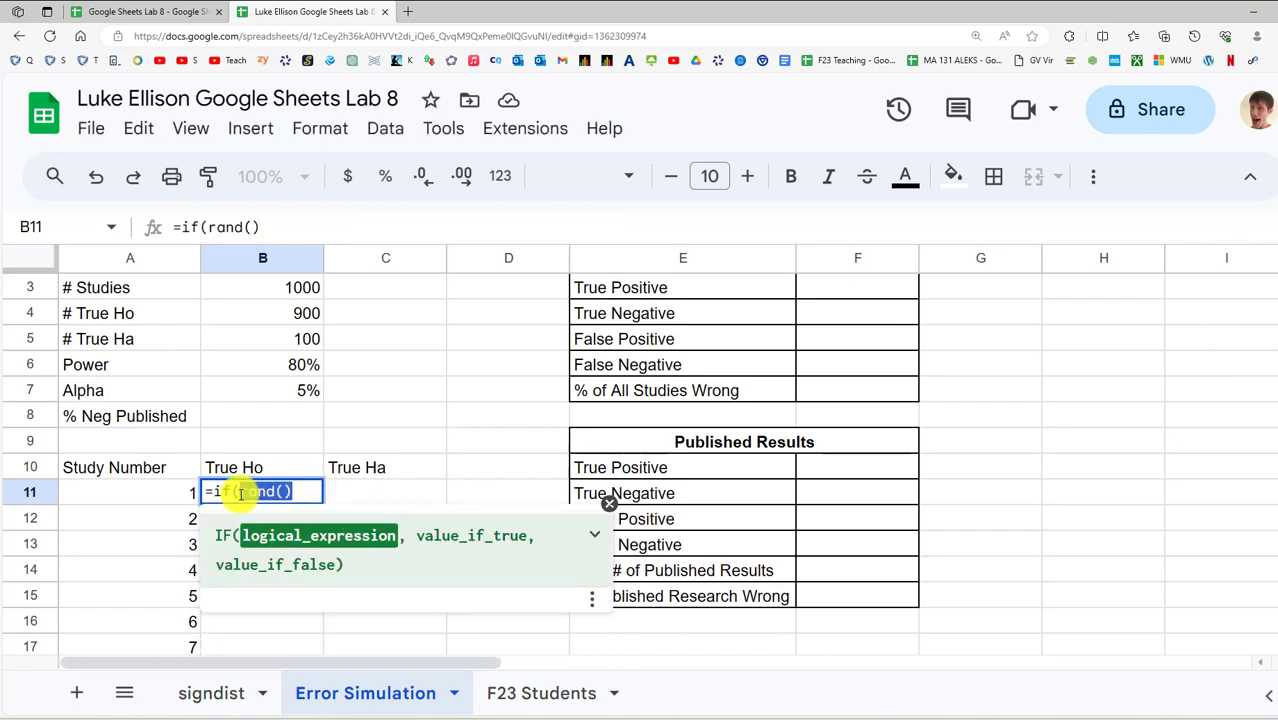
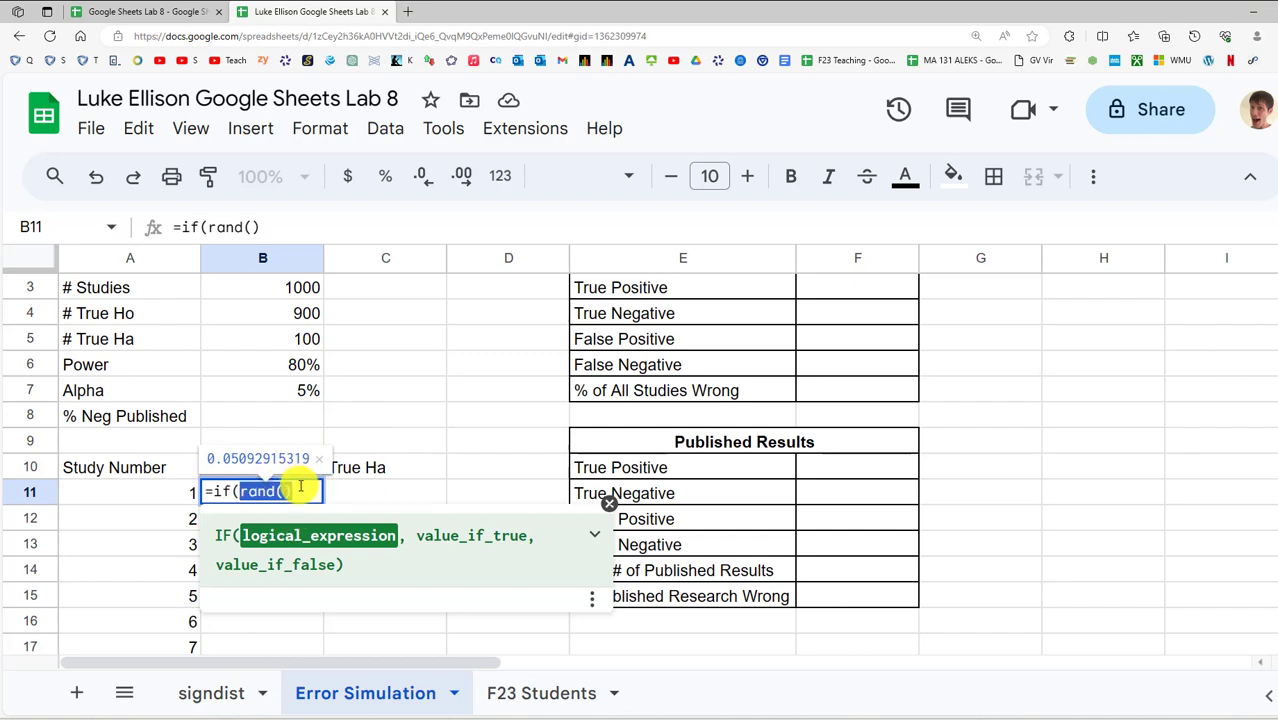
Preview the value rand() produces inside B11's formula
left_click(300, 487)
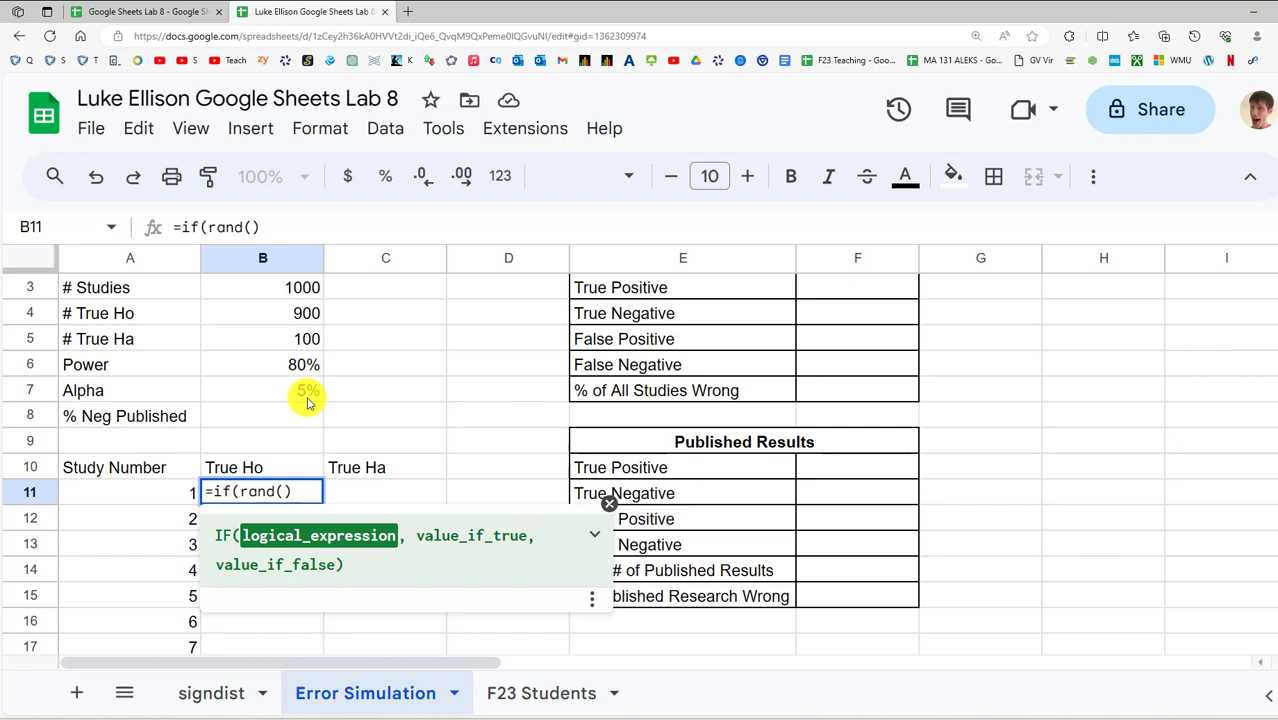
left_click_drag(290, 492, 240, 487)
left_click(311, 492)
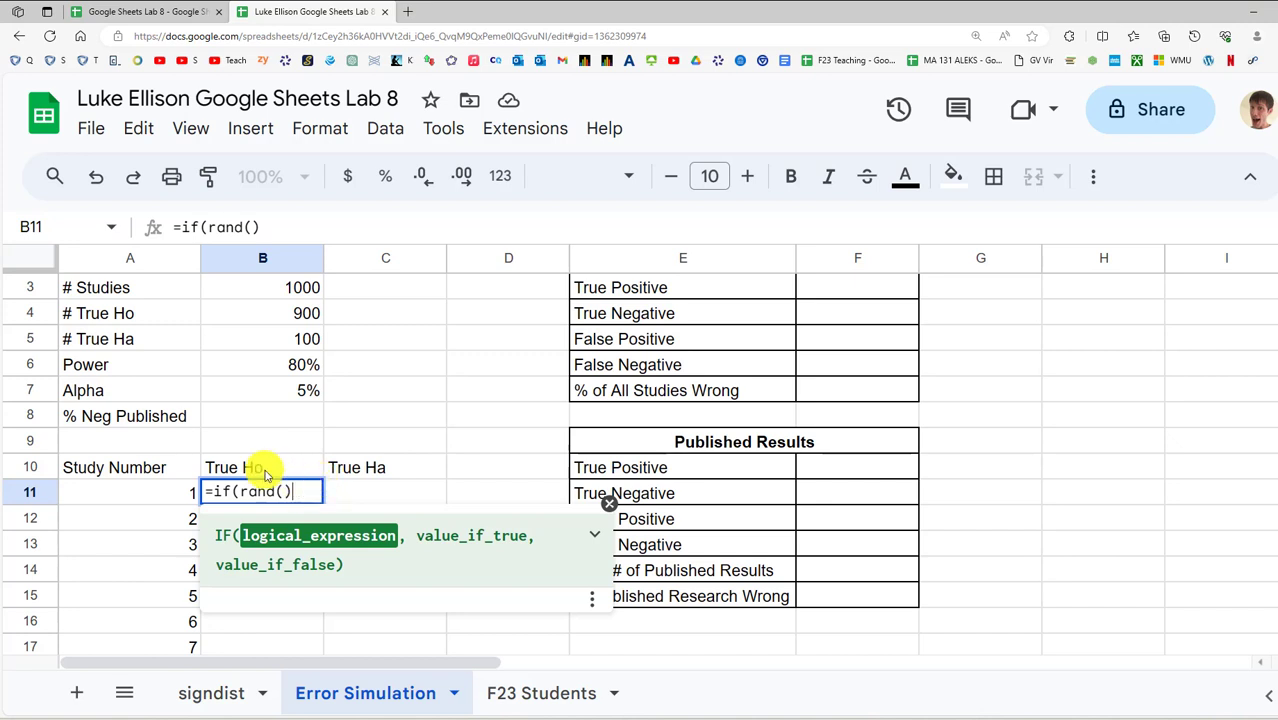
Complete B11 as =if(rand()<$B$7,"False Positive","True Negative") and commit it
type("<")
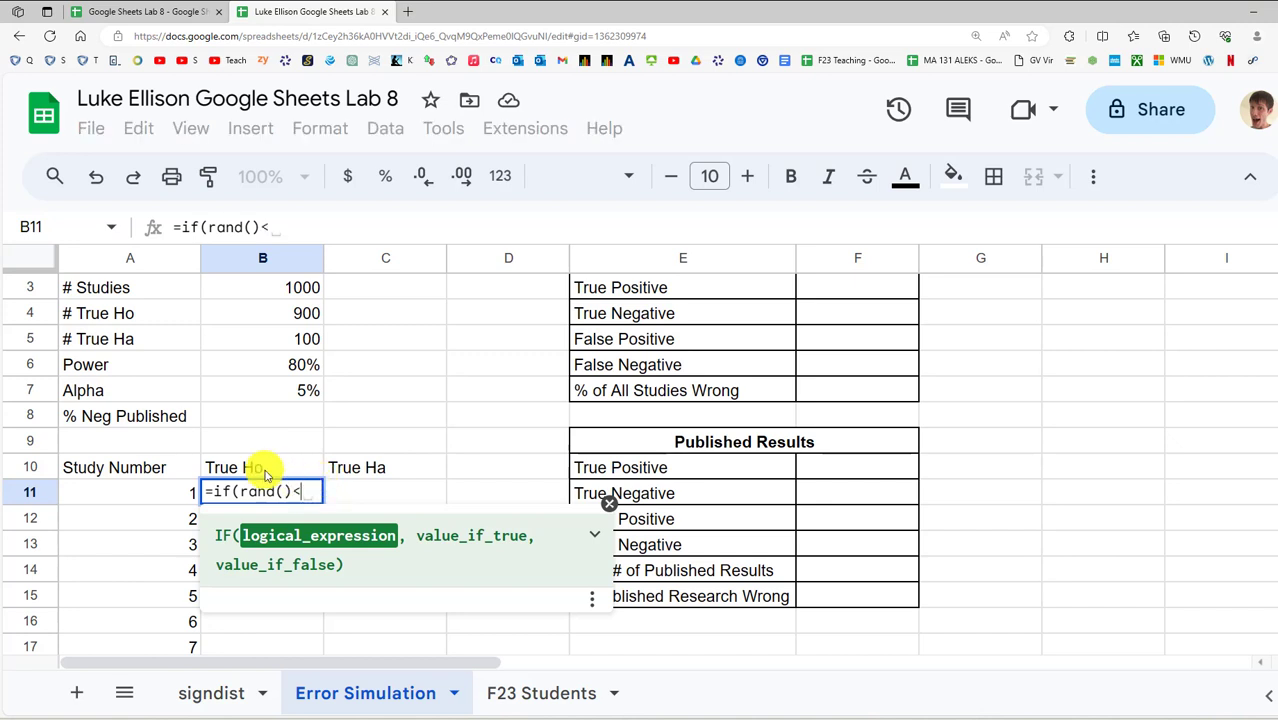
left_click(303, 390)
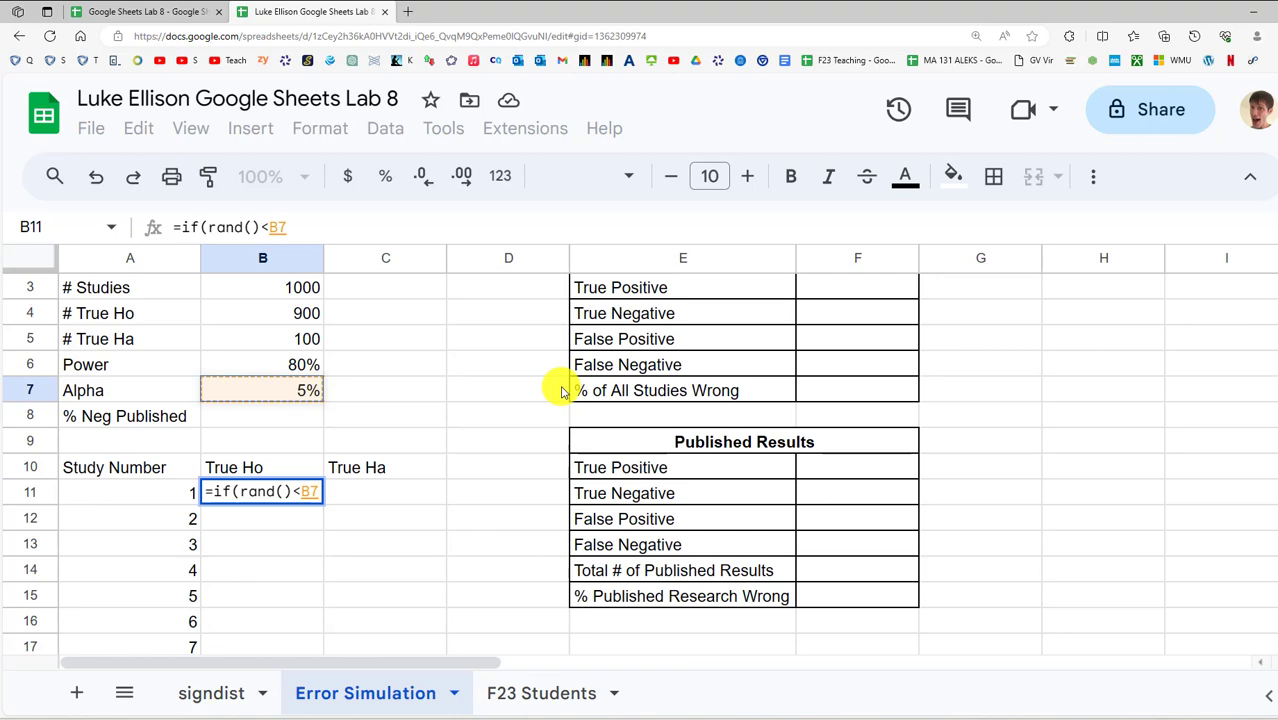
key("F4")
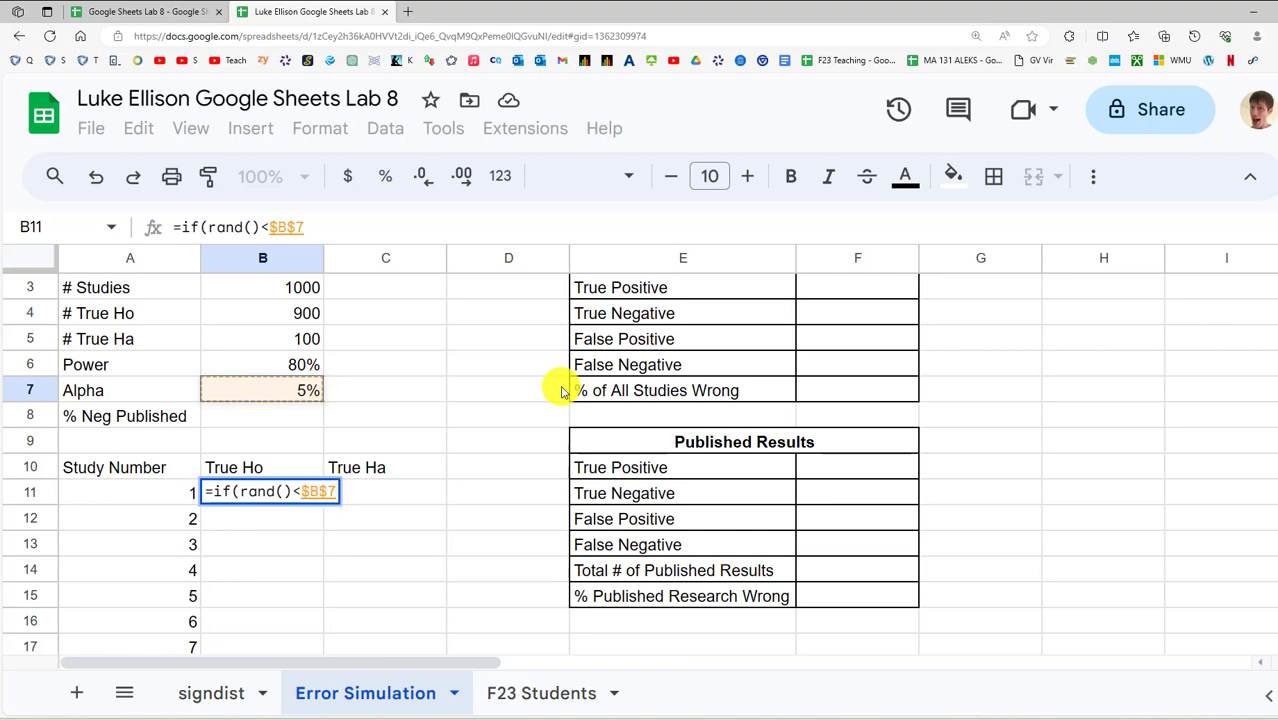
scroll(245, 460, "down", 2)
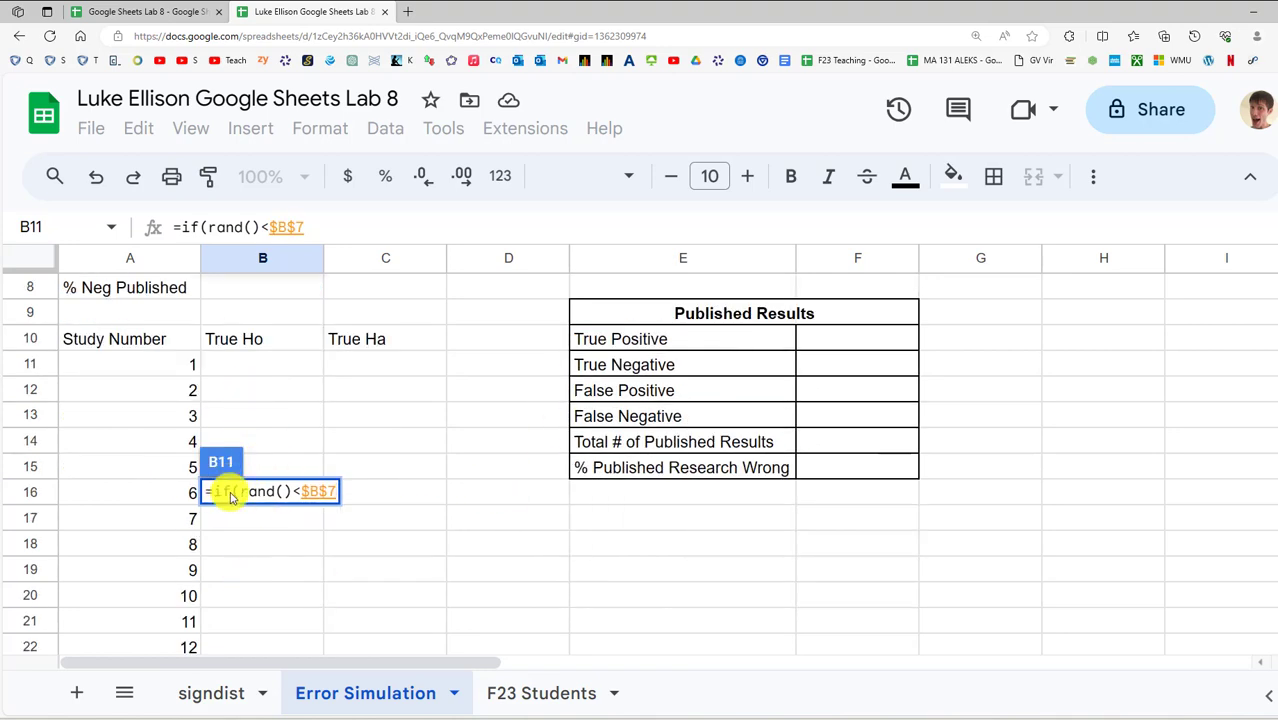
scroll(357, 416, "up", 3)
scroll(375, 488, "down", 1)
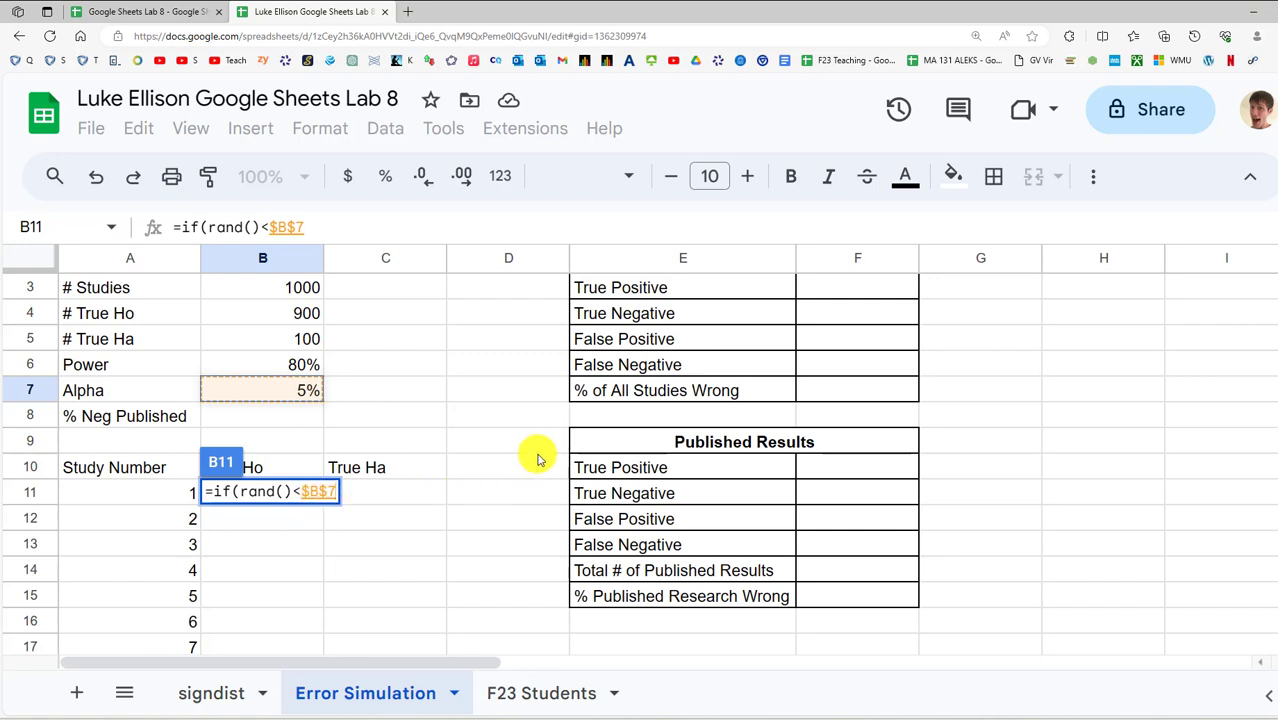
type(",:")
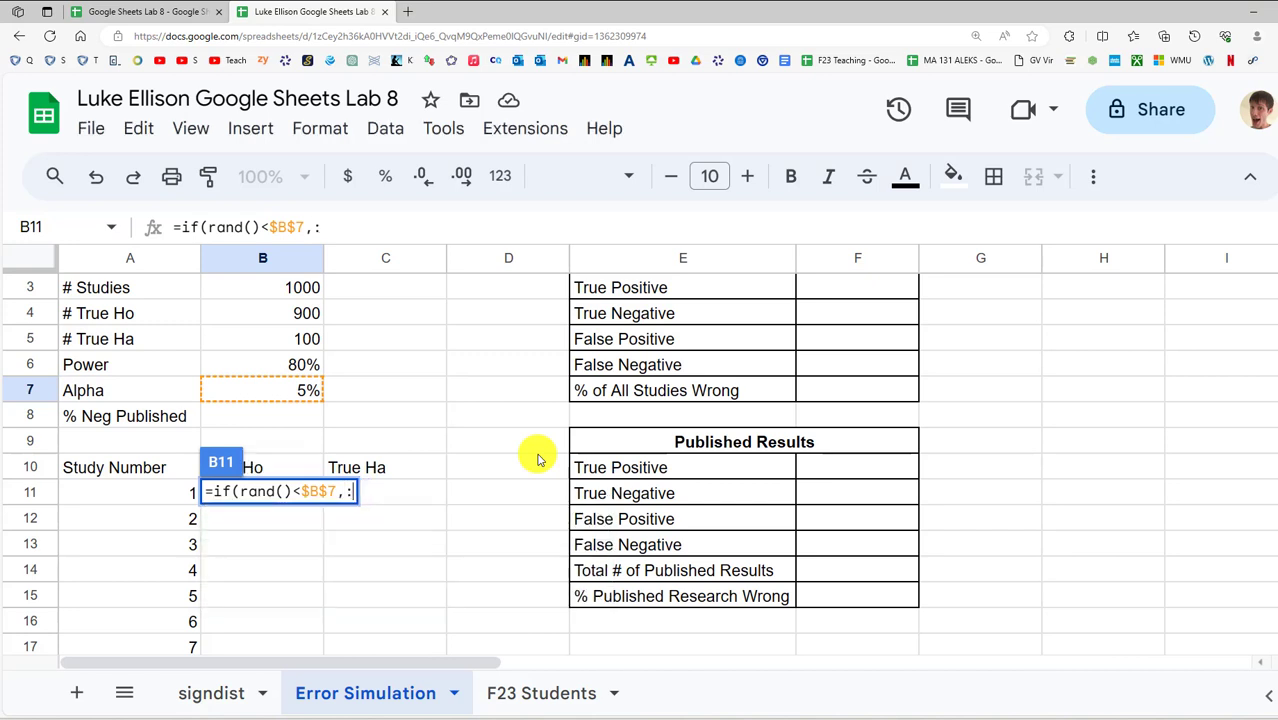
key("BackSpace")
type("\"False ")
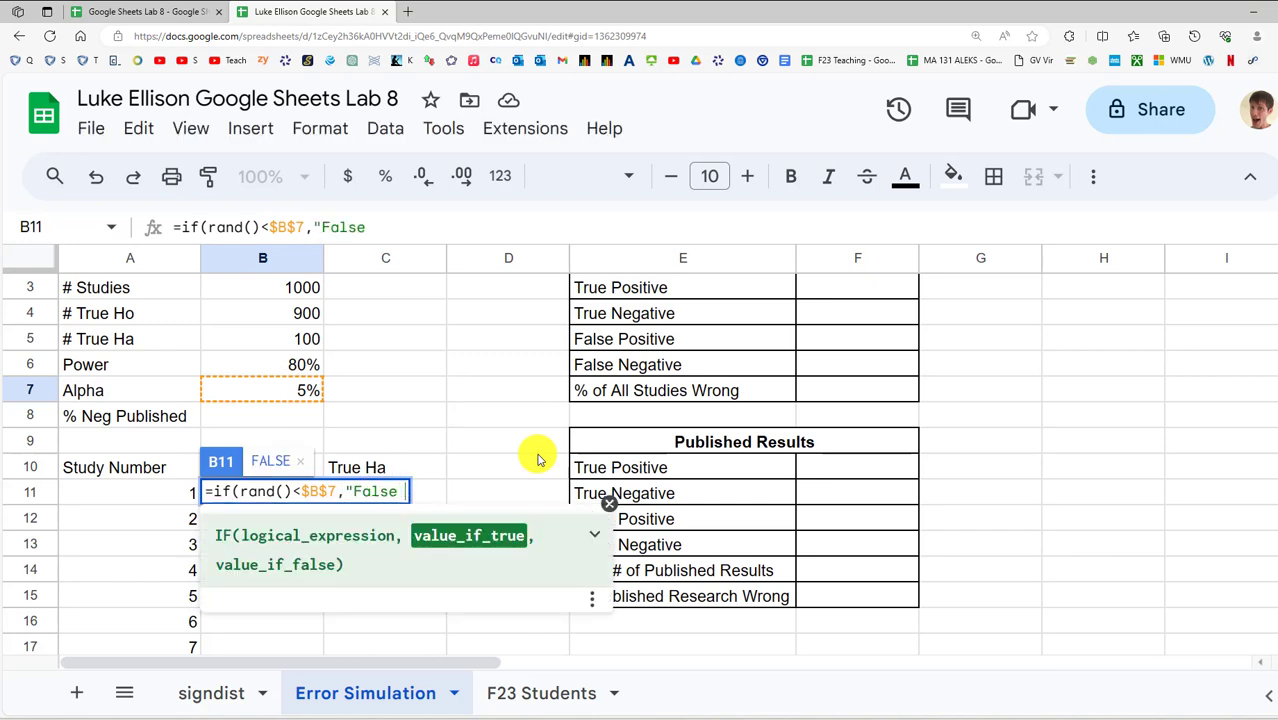
type("Positive")
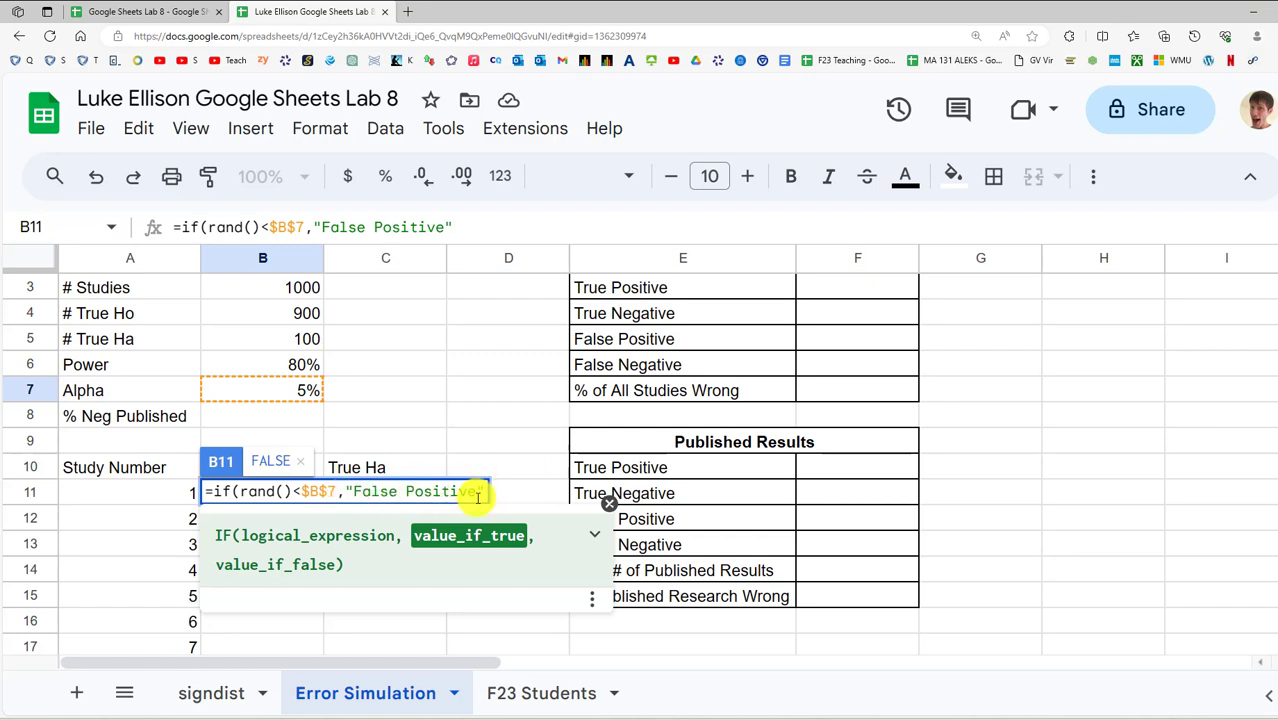
type(",")
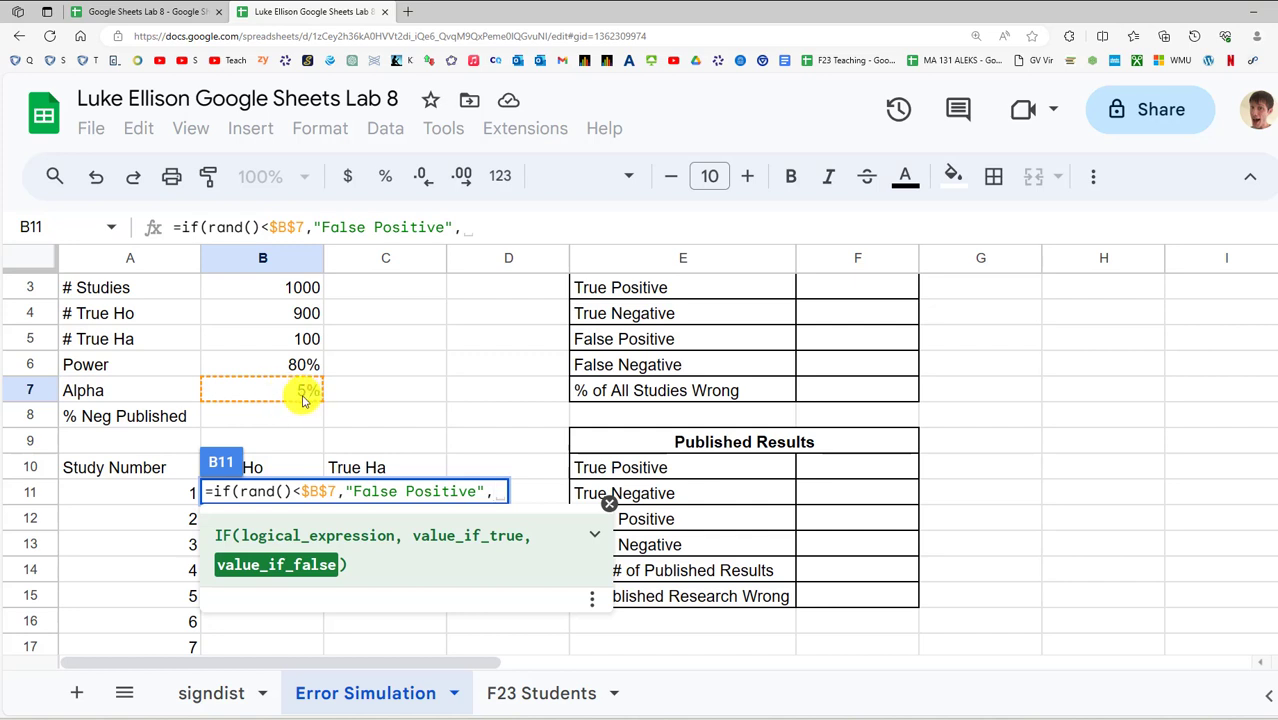
type("\"")
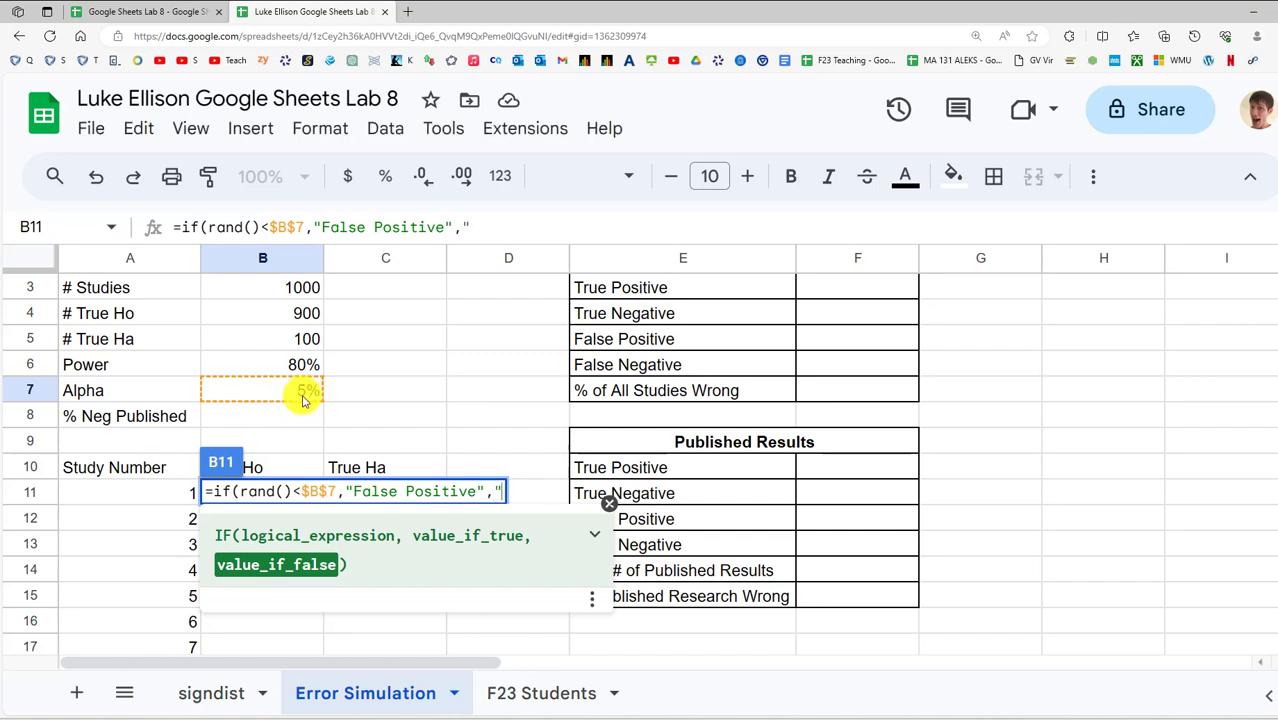
type("True Negative")
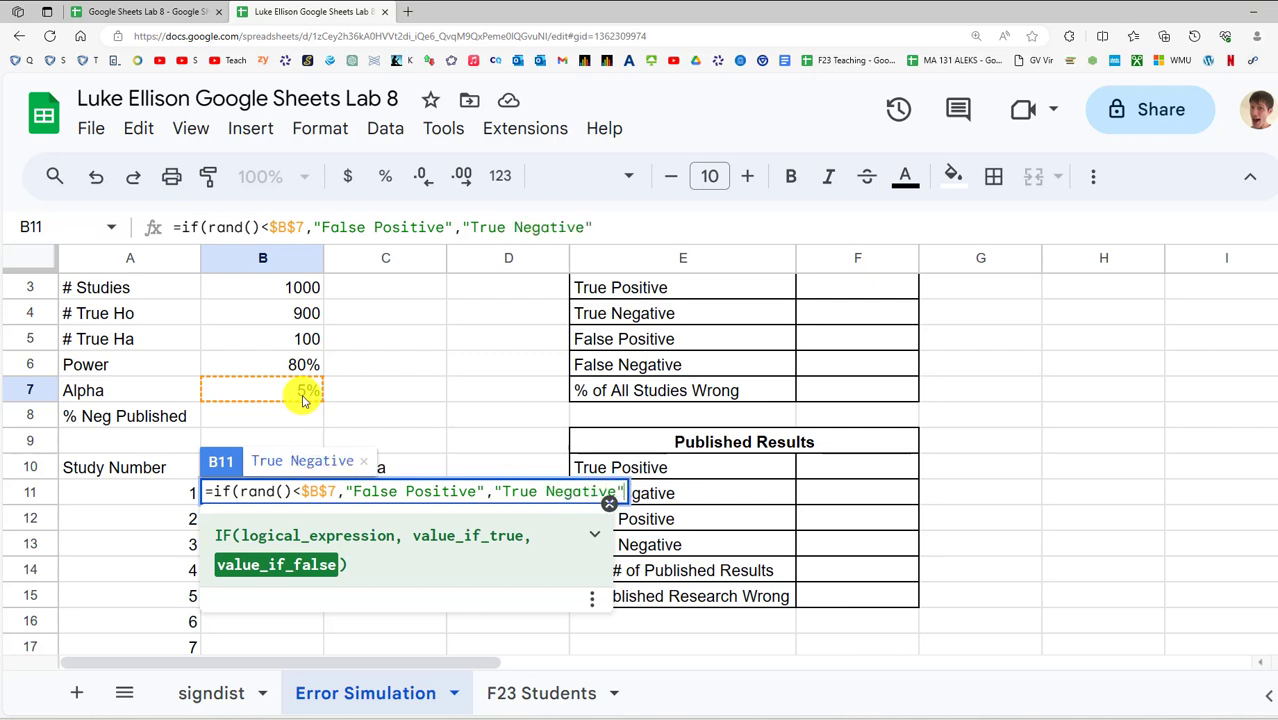
type("\")")
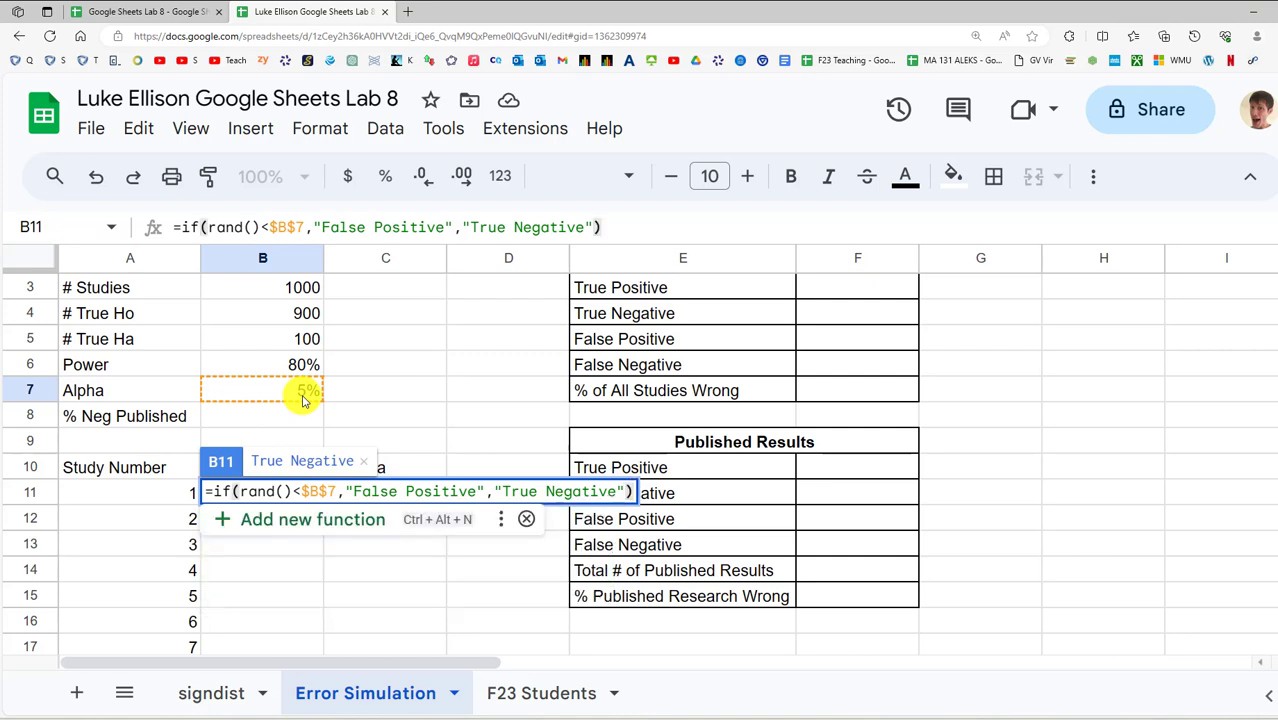
key("Return")
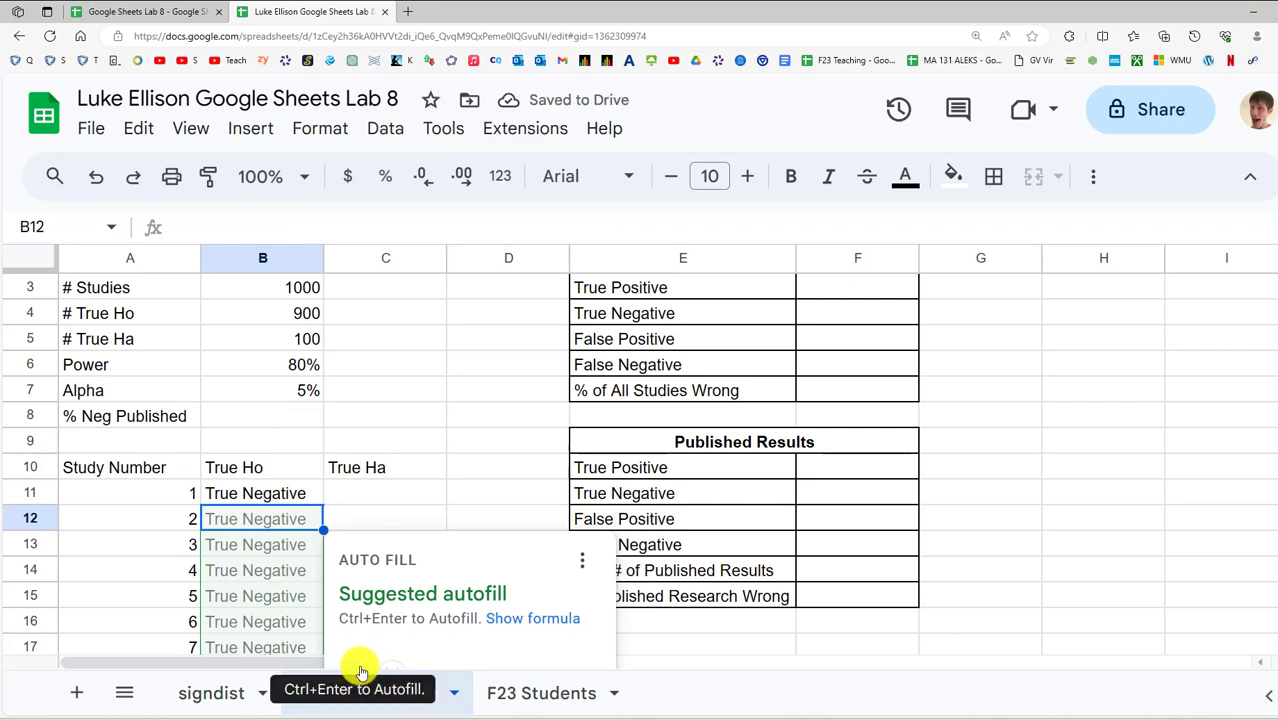
left_click(276, 501)
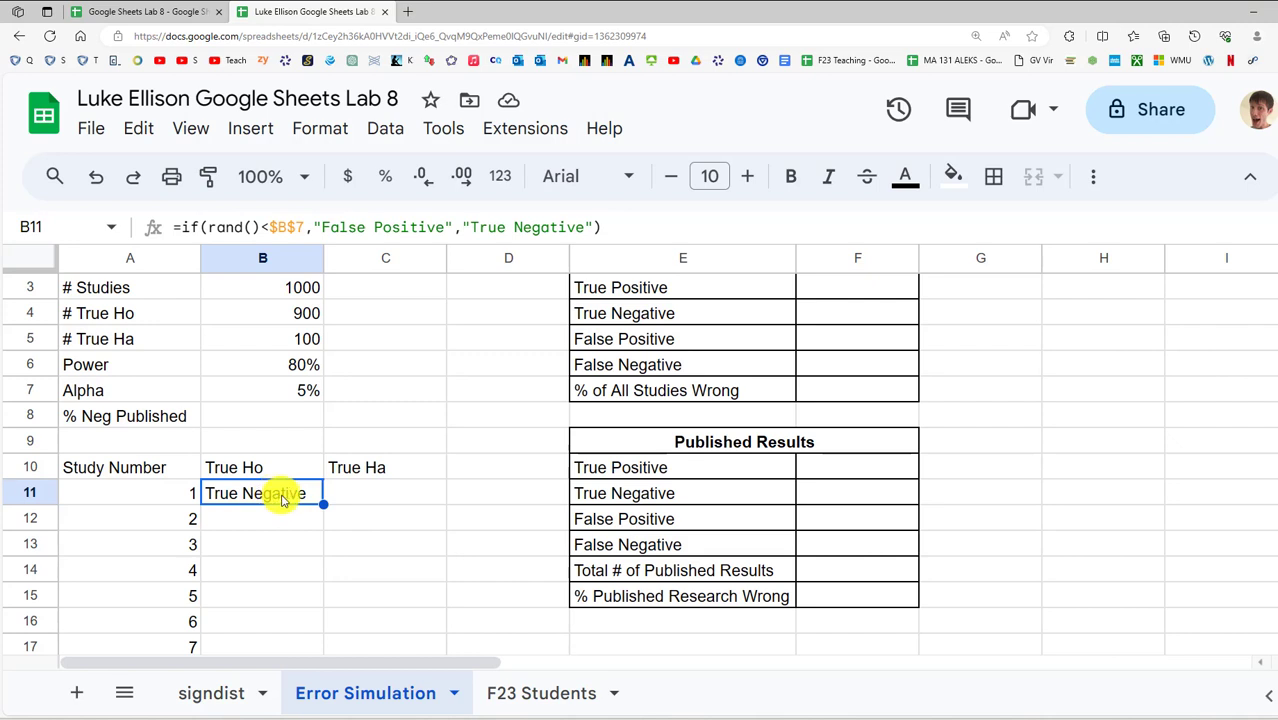
left_click(294, 389)
left_click(268, 491)
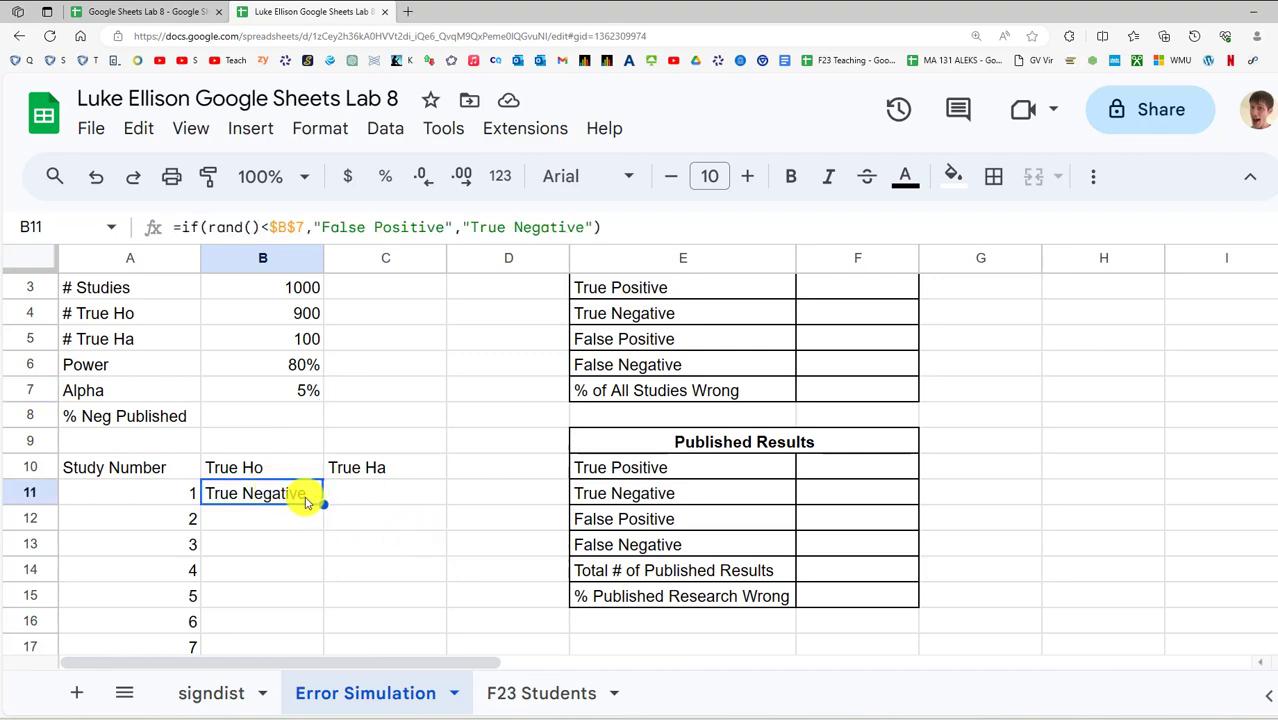
scroll(640, 460, "down", 20)
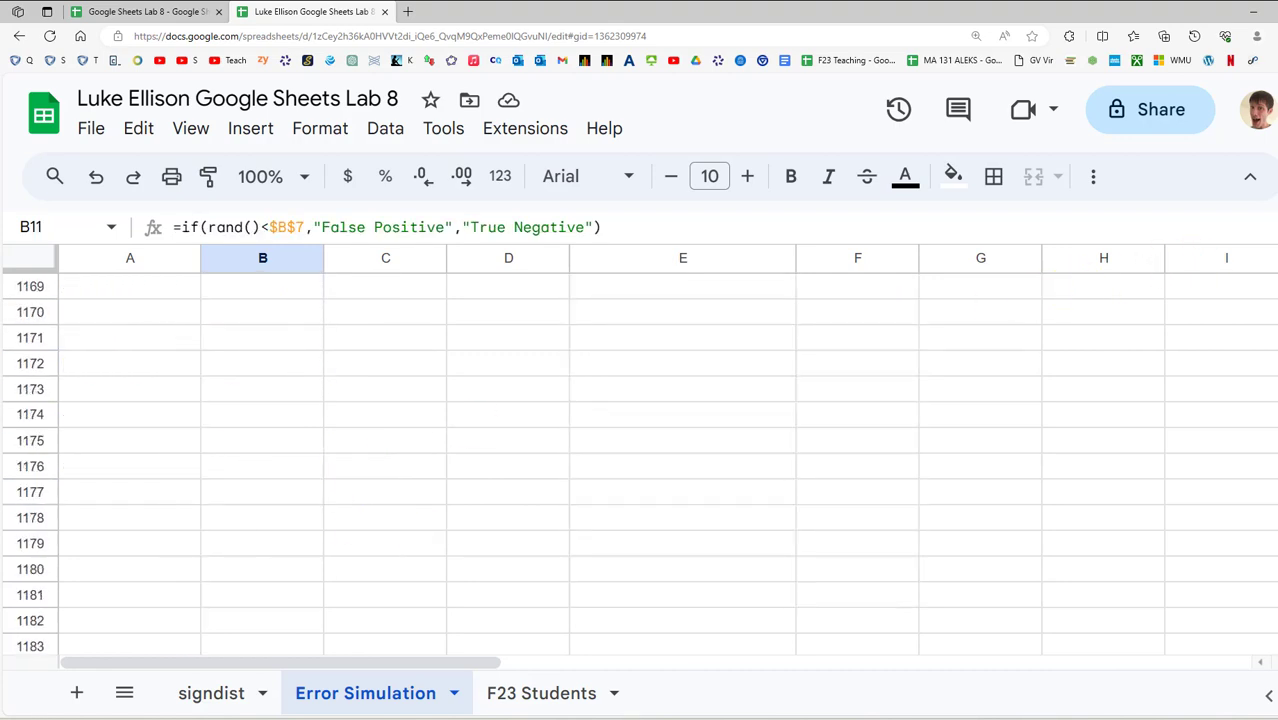
scroll(640, 460, "up", 10)
scroll(640, 460, "down", 4)
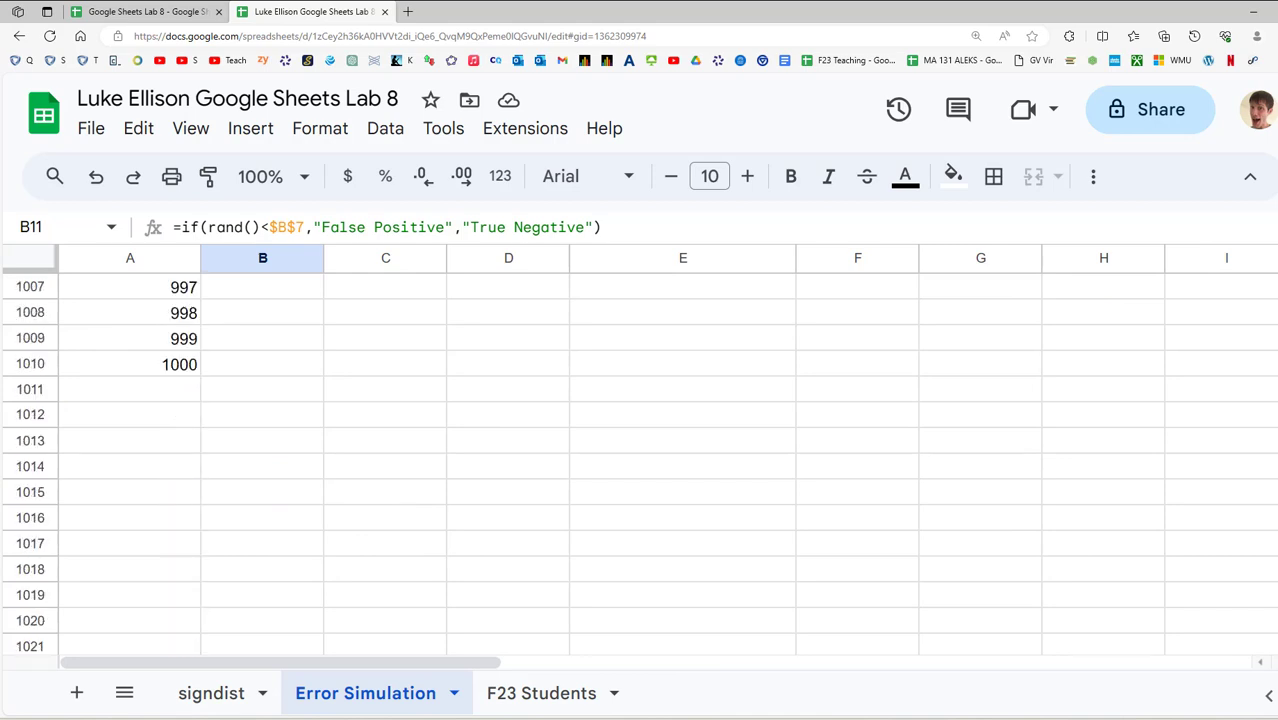
scroll(1108, 337, "up", 20)
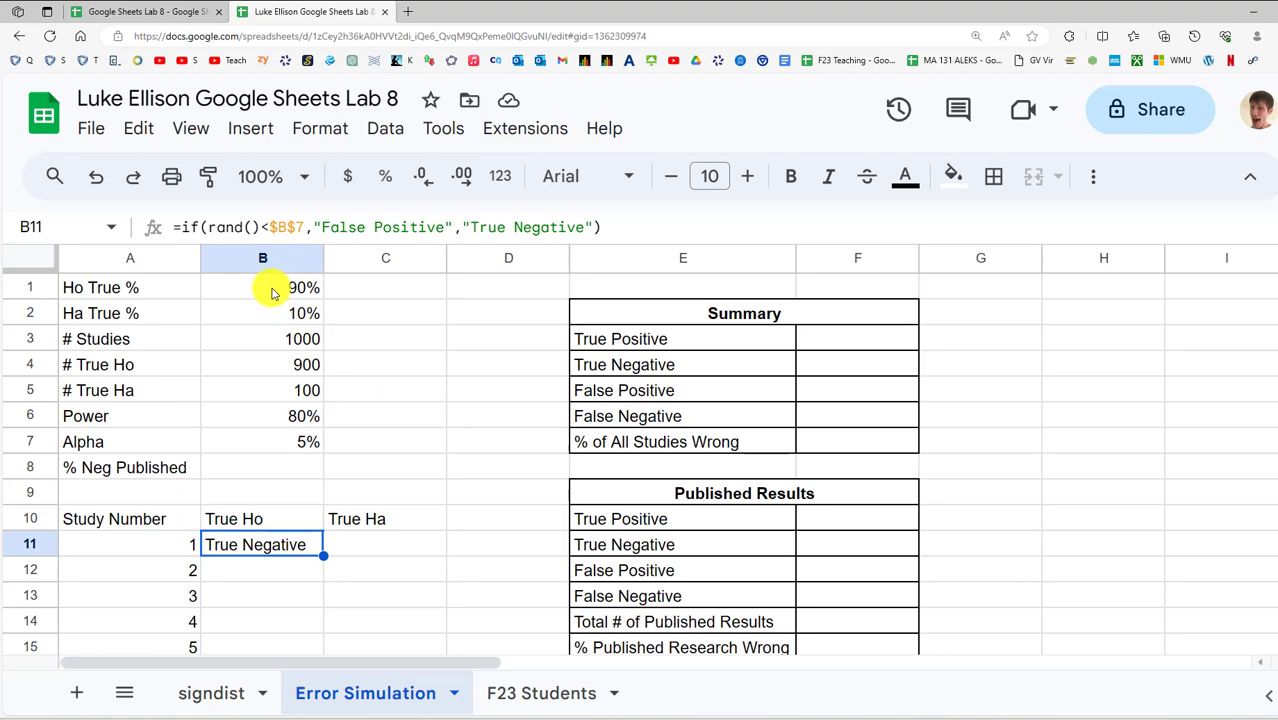
left_click(295, 366)
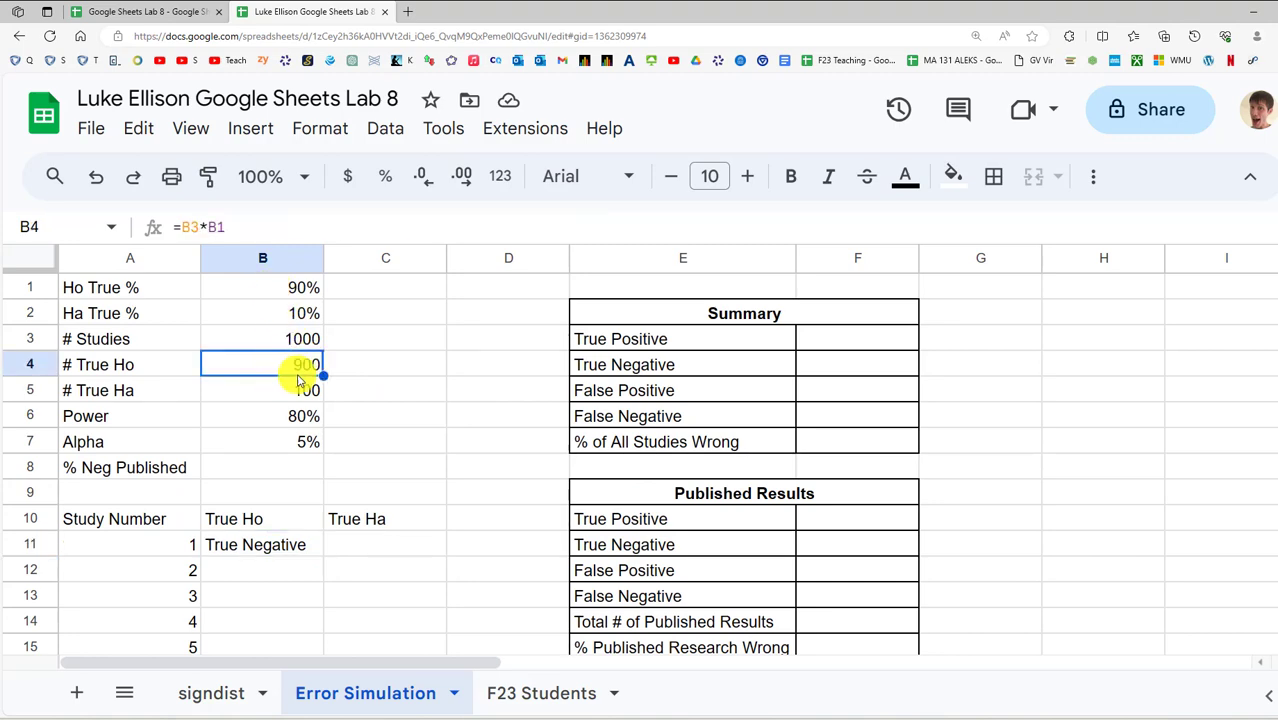
left_click(245, 543)
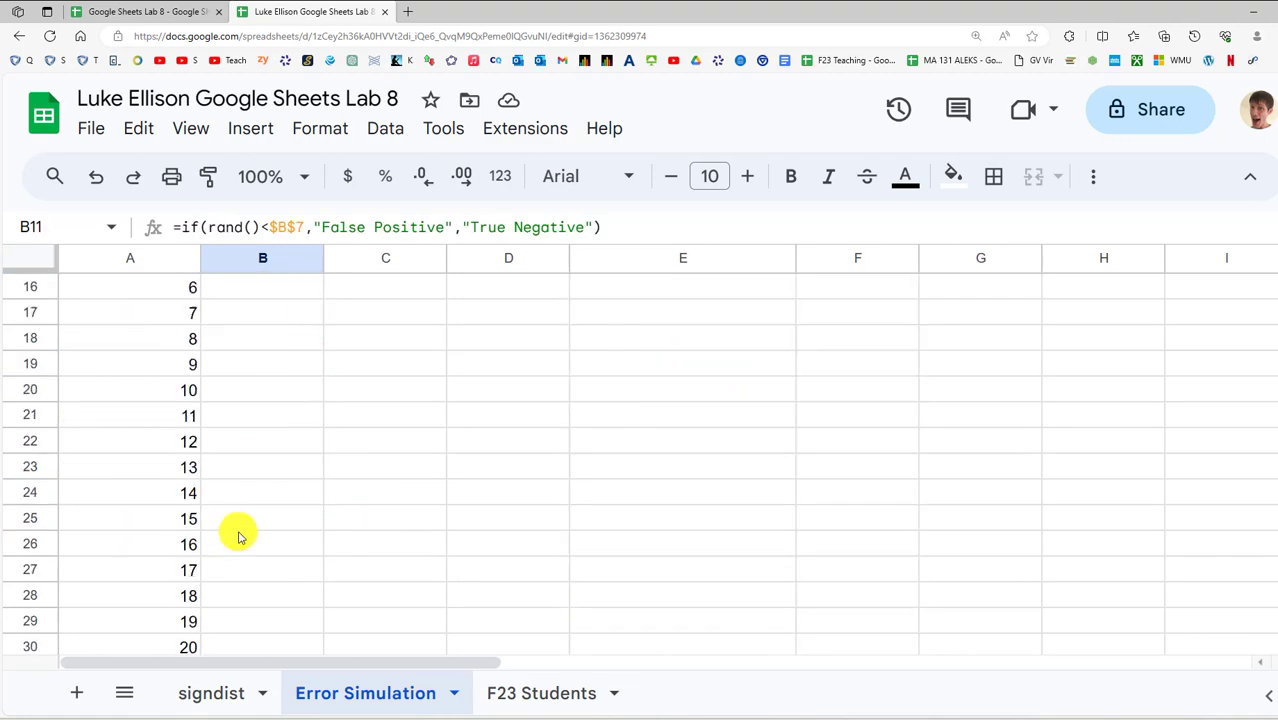
scroll(242, 533, "down", 3)
scroll(245, 530, "up", 3)
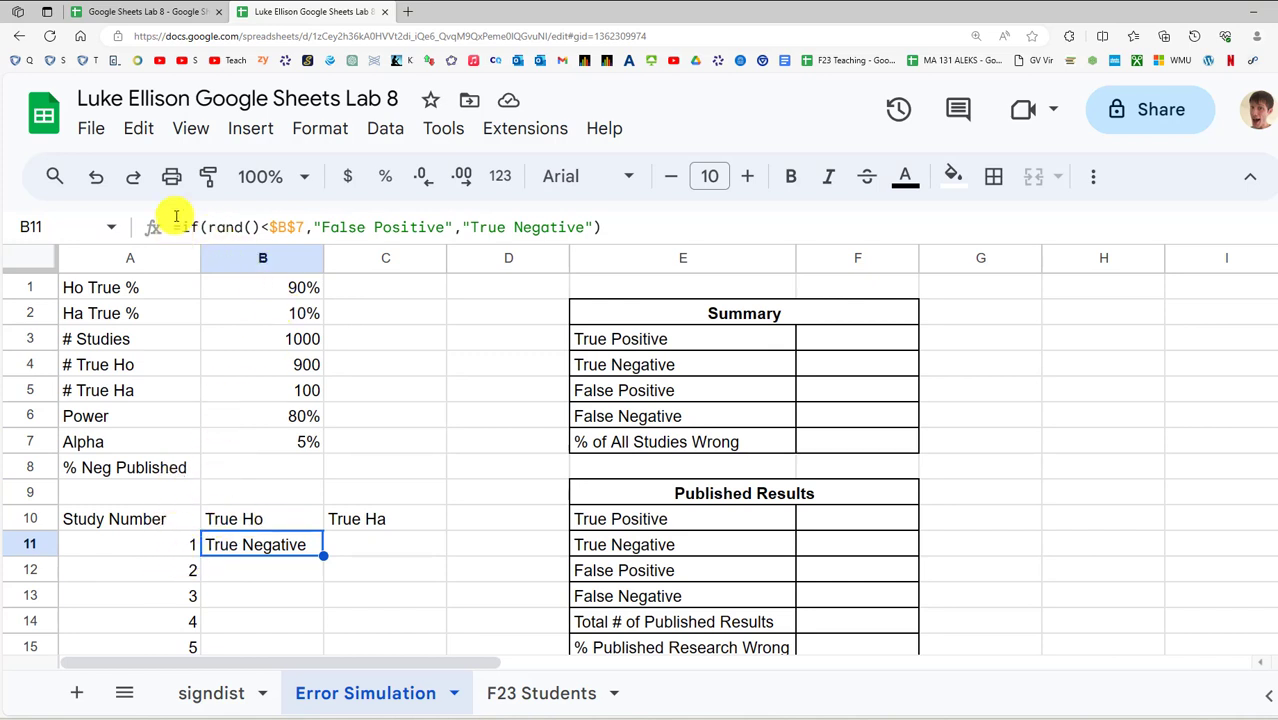
Wrap B11's formula in an outer IF testing A11<=$B$4
left_click(183, 228)
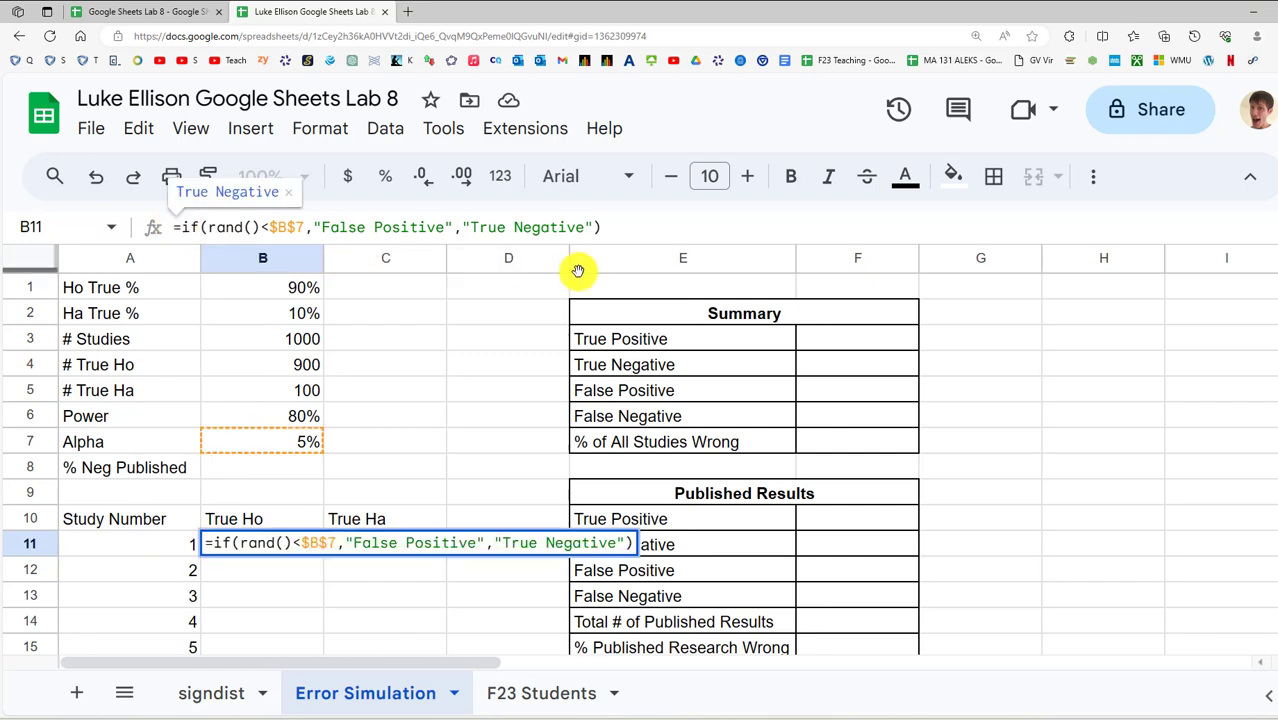
type("if(")
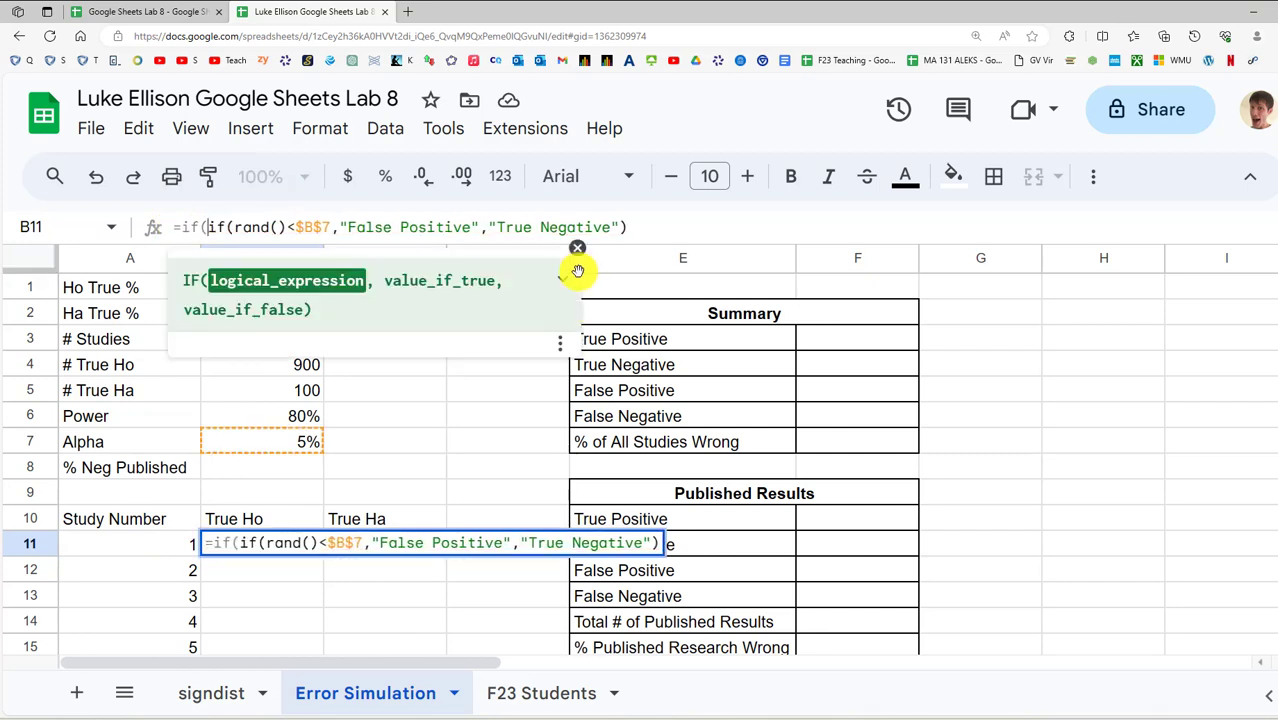
left_click(145, 555)
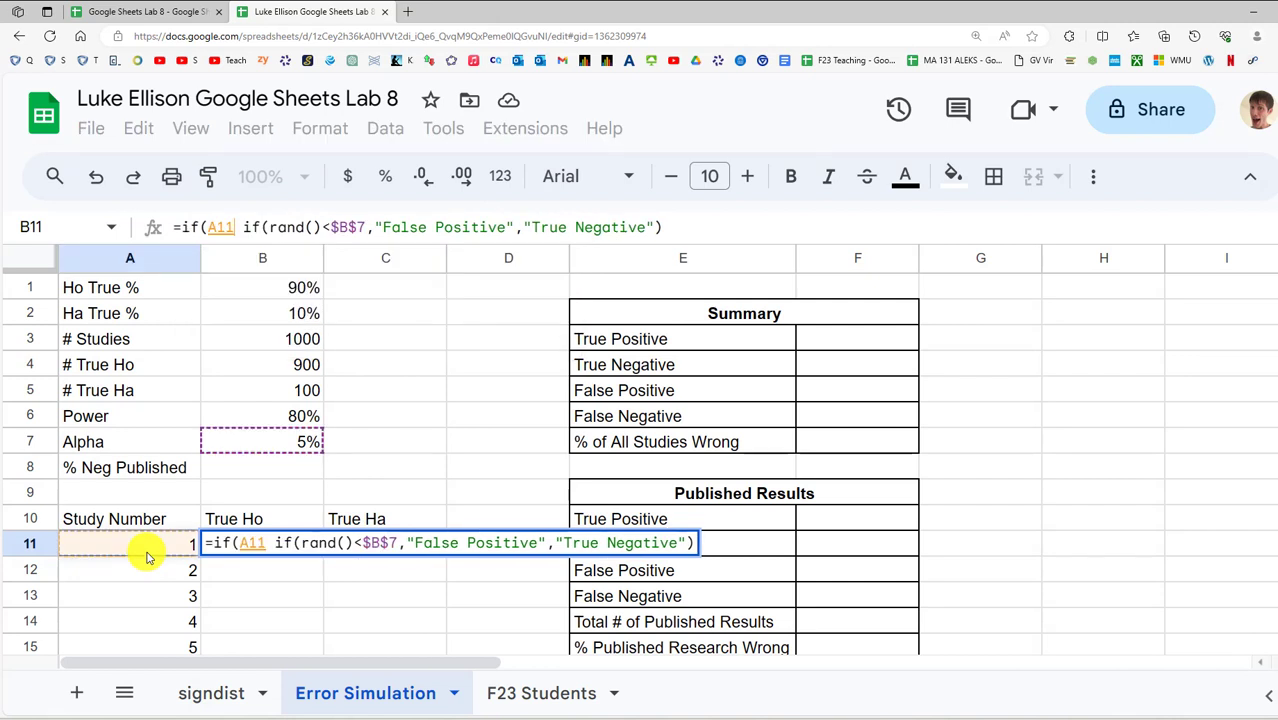
type("<=")
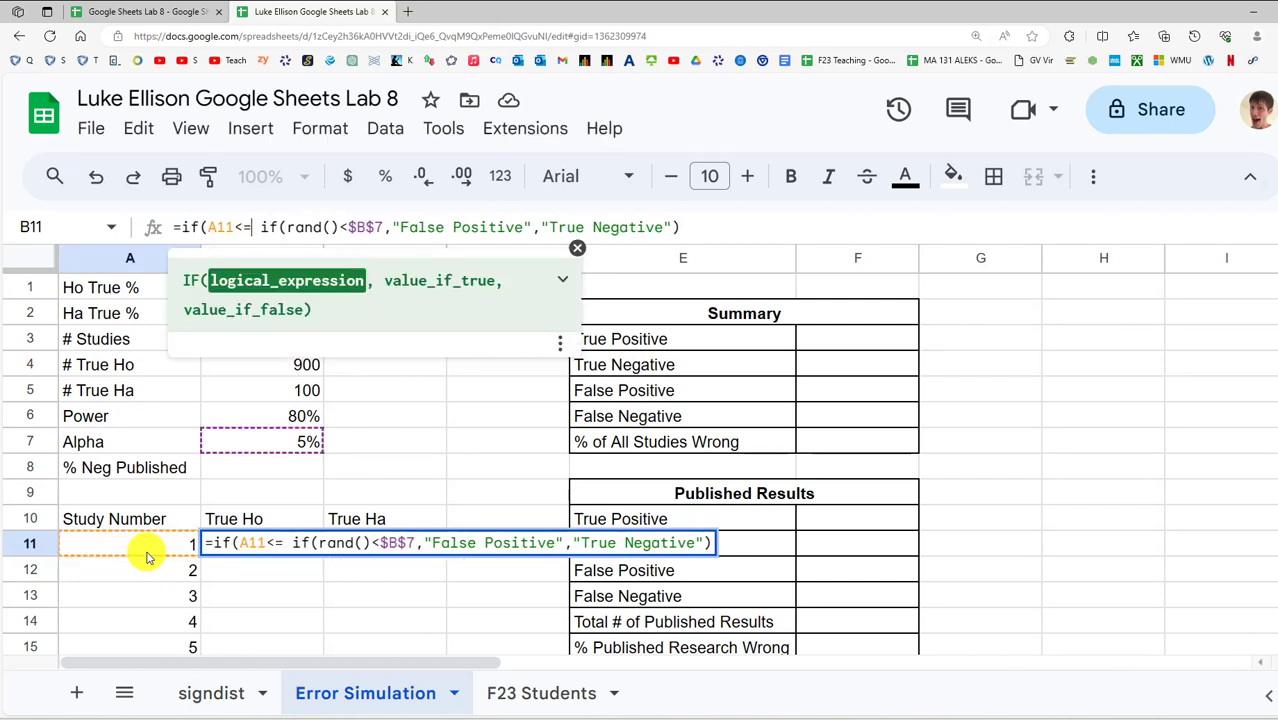
left_click(251, 369)
key("F4")
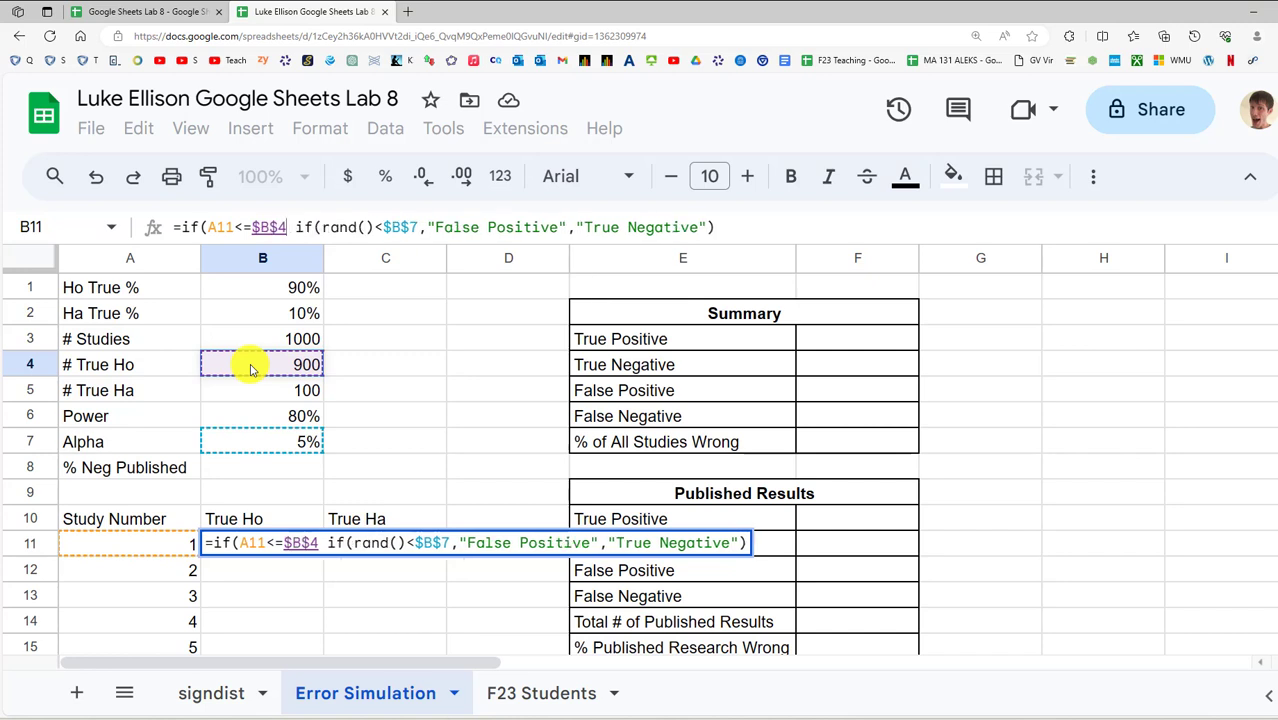
type(",")
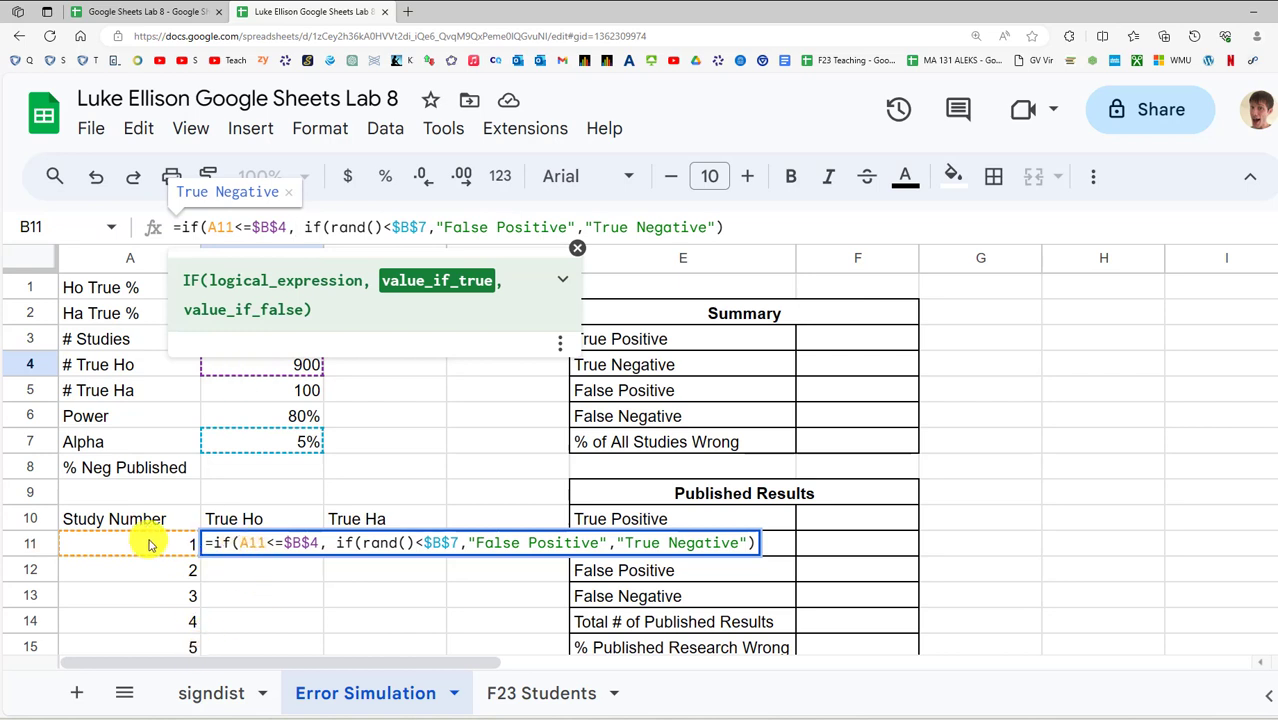
Add "" as the outer IF's false value so later studies stay blank, and commit
left_click(341, 541)
left_click_drag(341, 541, 760, 542)
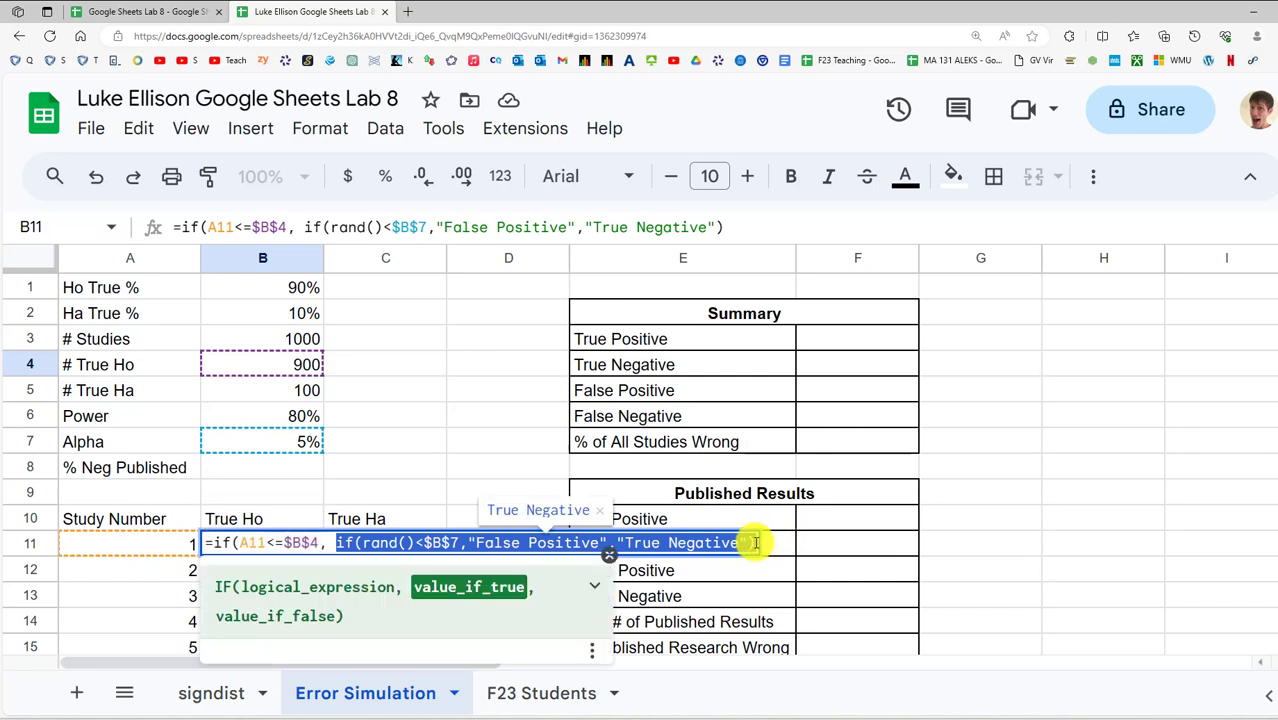
left_click(755, 542)
type(", ")
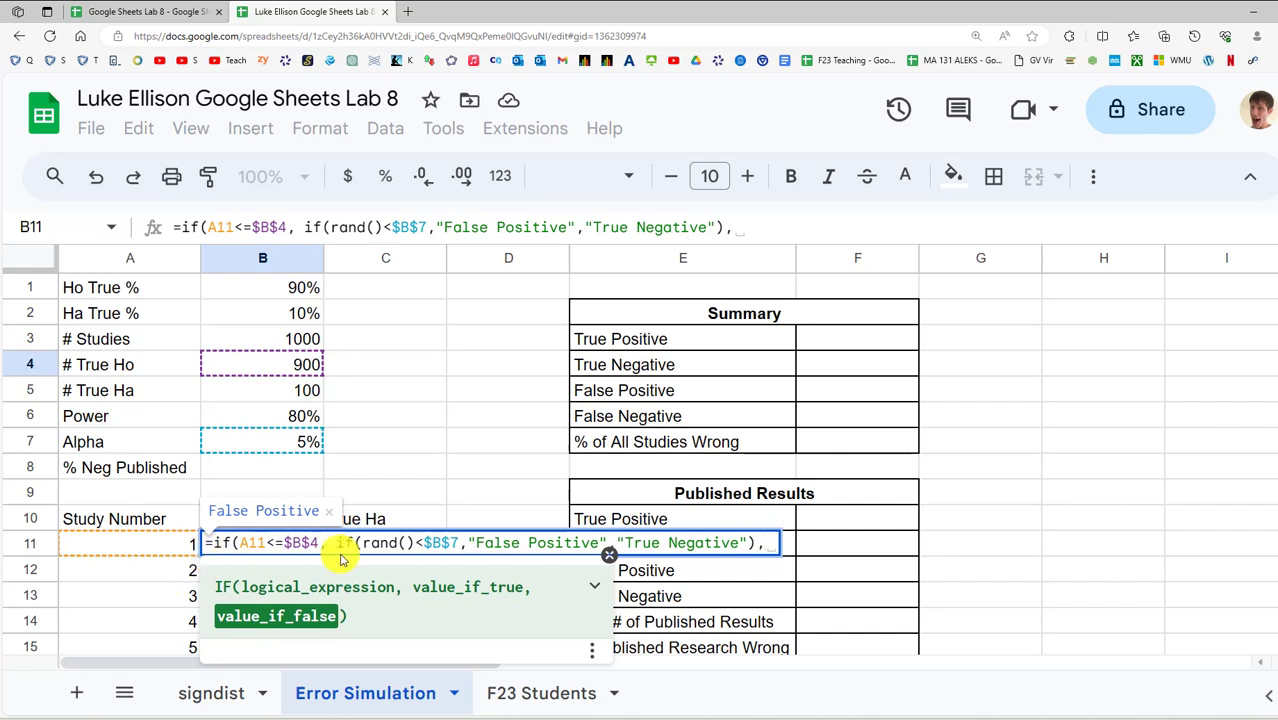
type("\"\"")
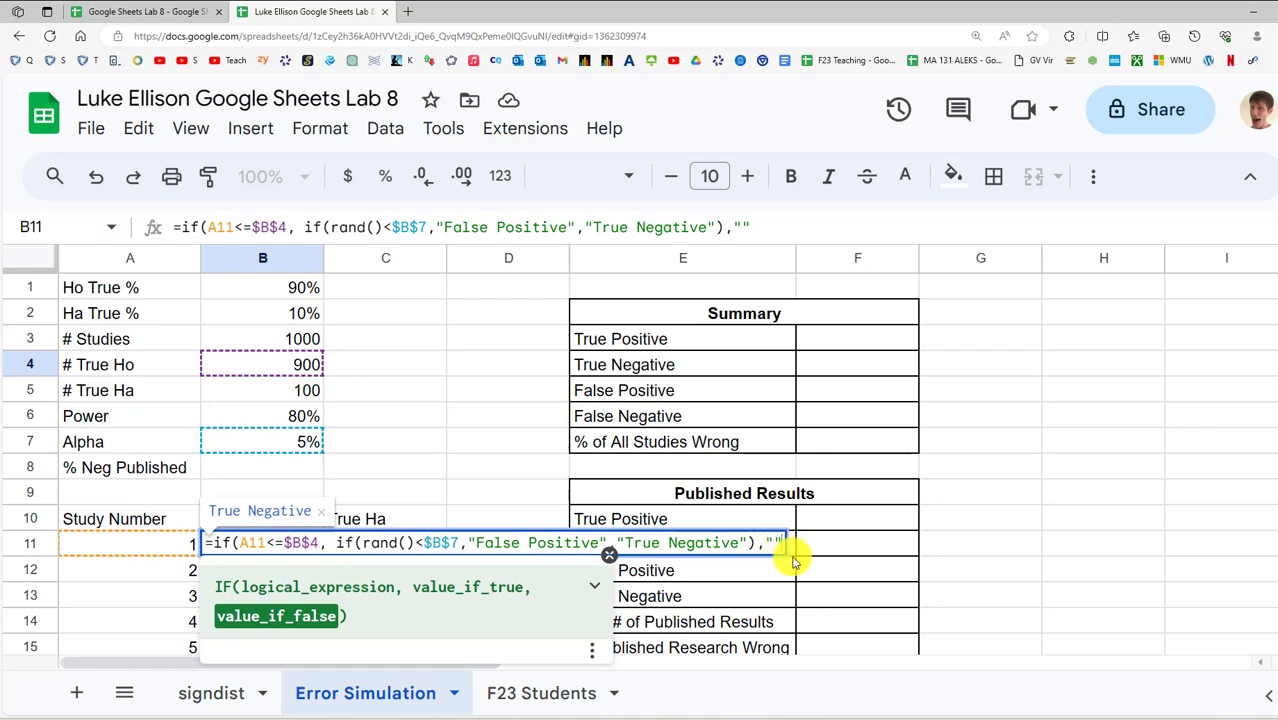
type(")")
key("Return")
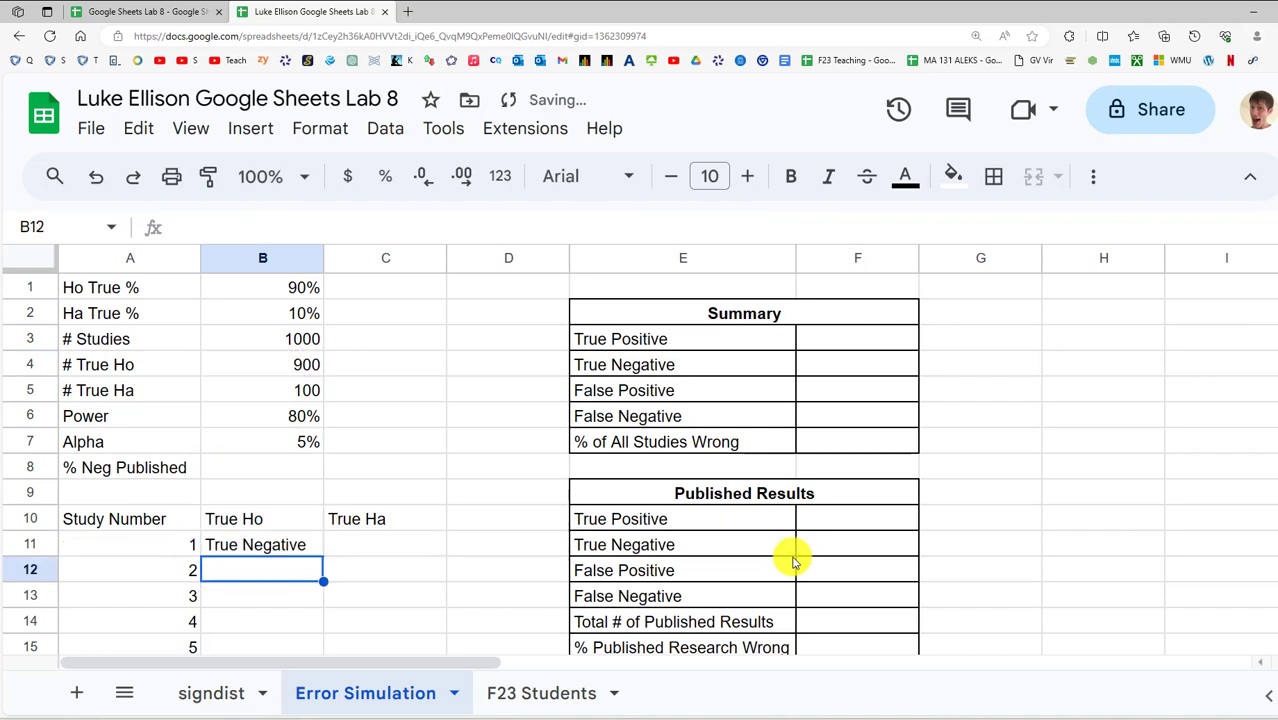
Fill B11's True Ho formula down column B to row 1010
left_click(298, 546)
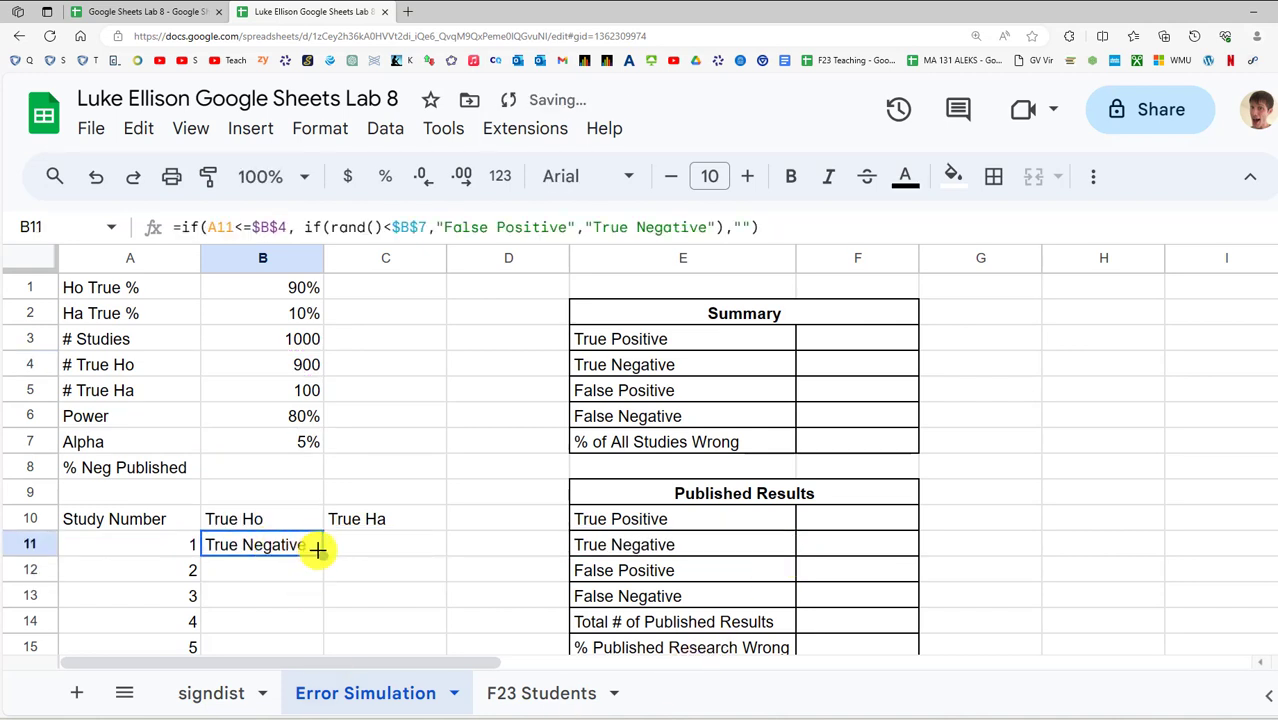
double_click(323, 555)
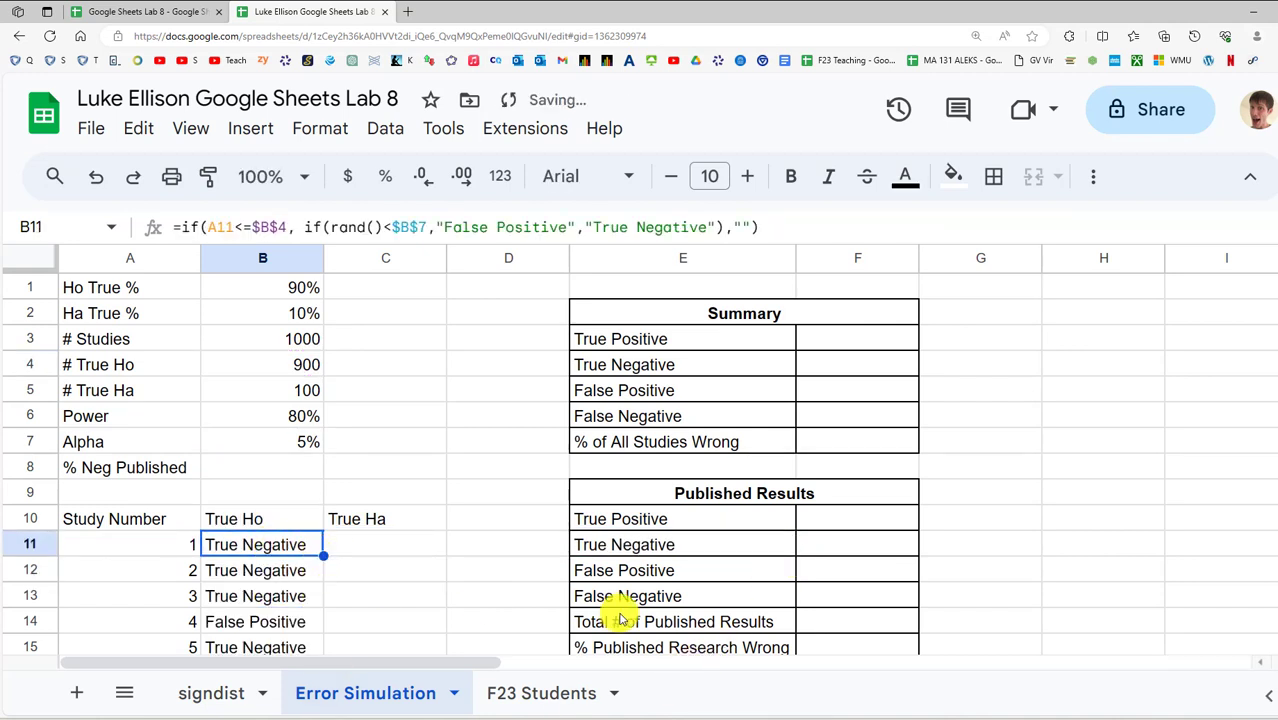
left_click_drag(1275, 289, 1274, 427)
scroll(633, 422, "down", 7)
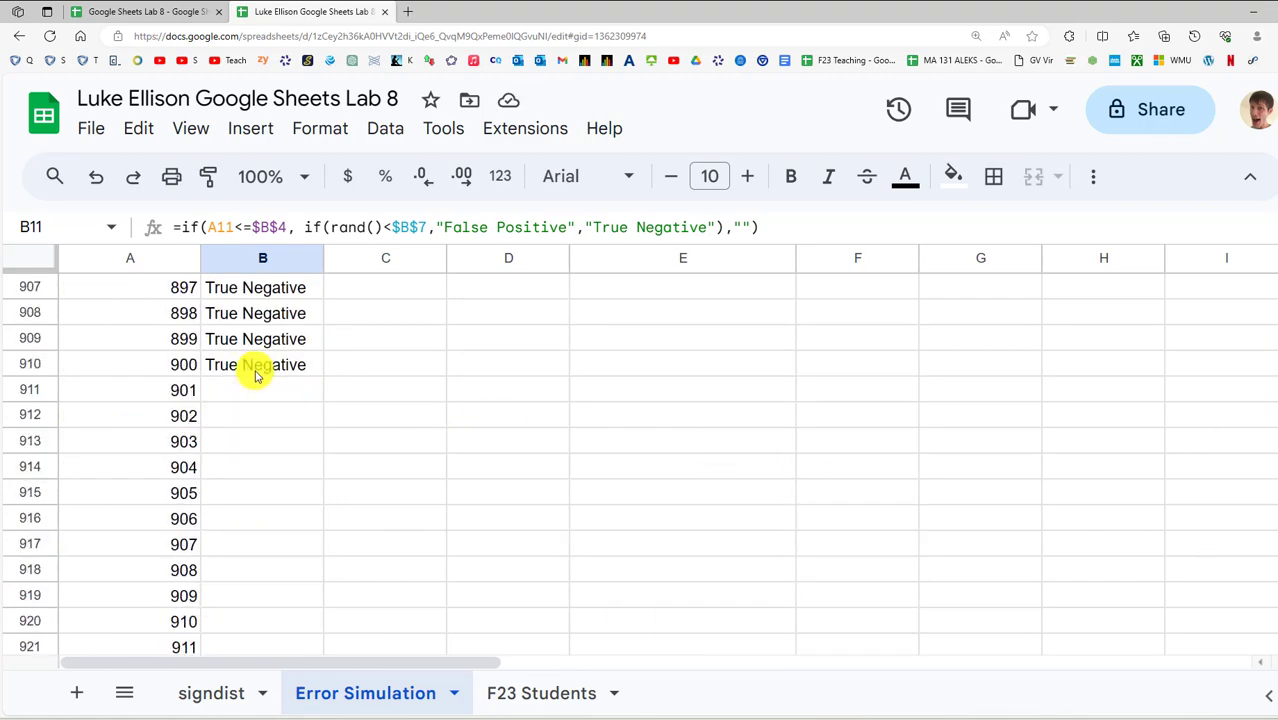
Verify B911 onward (study 901 and later) shows blank results
left_click(257, 392)
left_click_drag(171, 220, 428, 240)
left_click(370, 232)
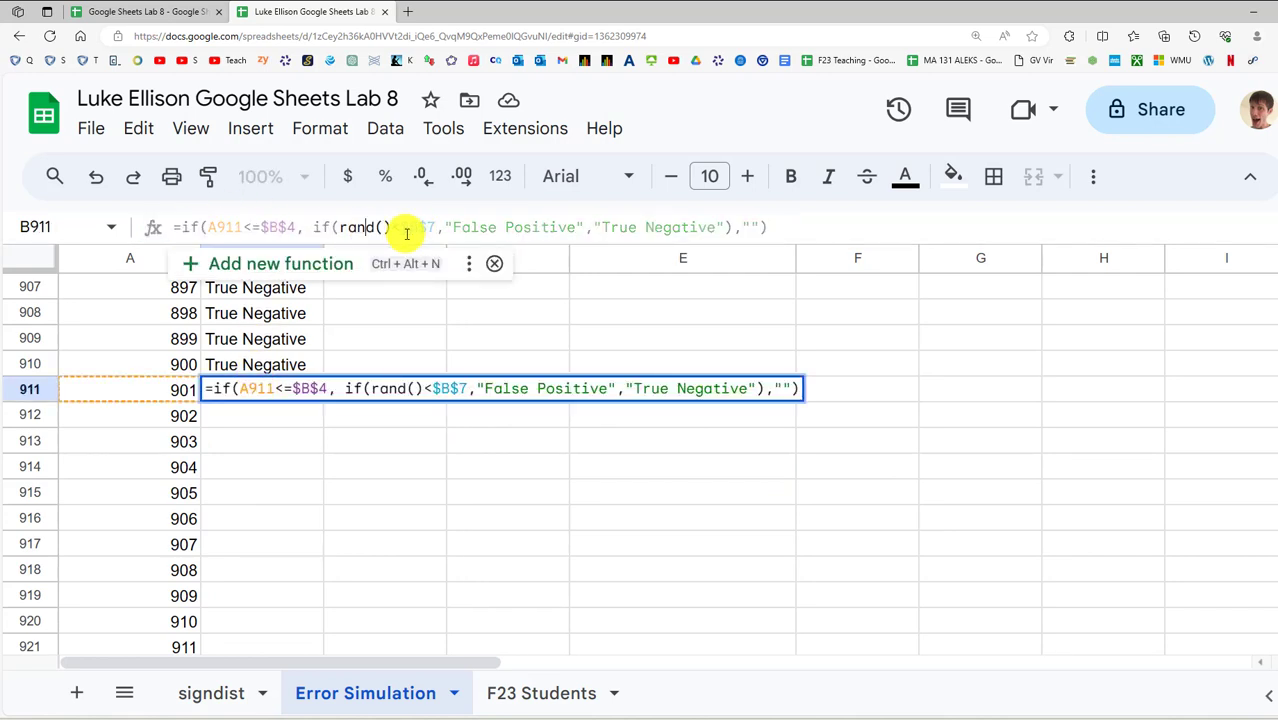
left_click(368, 487)
left_click(280, 392)
left_click(274, 414)
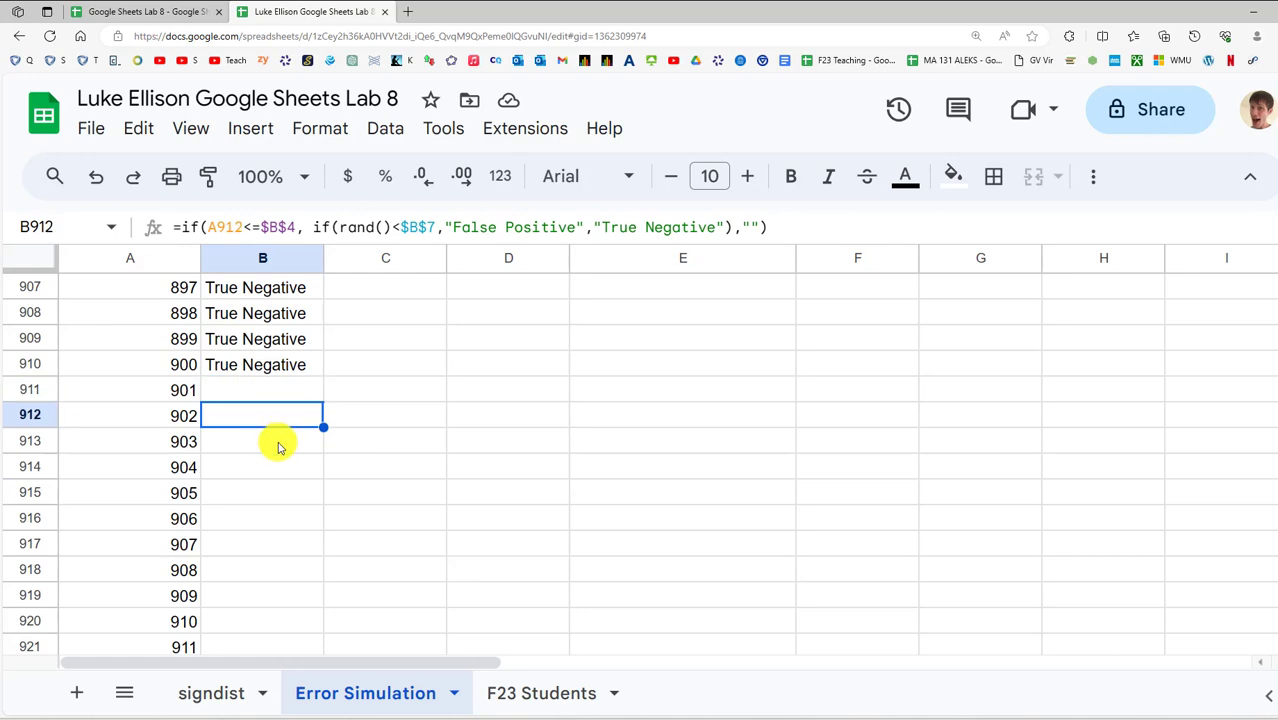
left_click(280, 441)
left_click(177, 365)
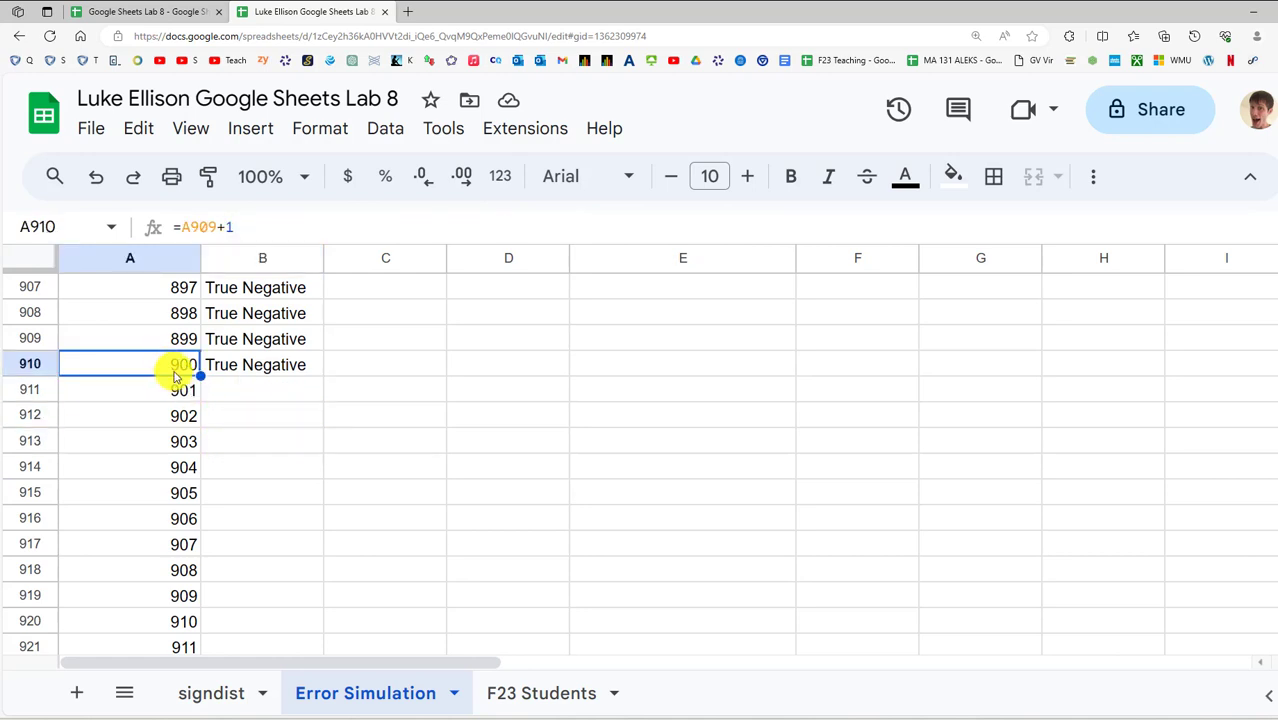
left_click(179, 391)
scroll(180, 539, "down", 5)
scroll(200, 530, "down", 19)
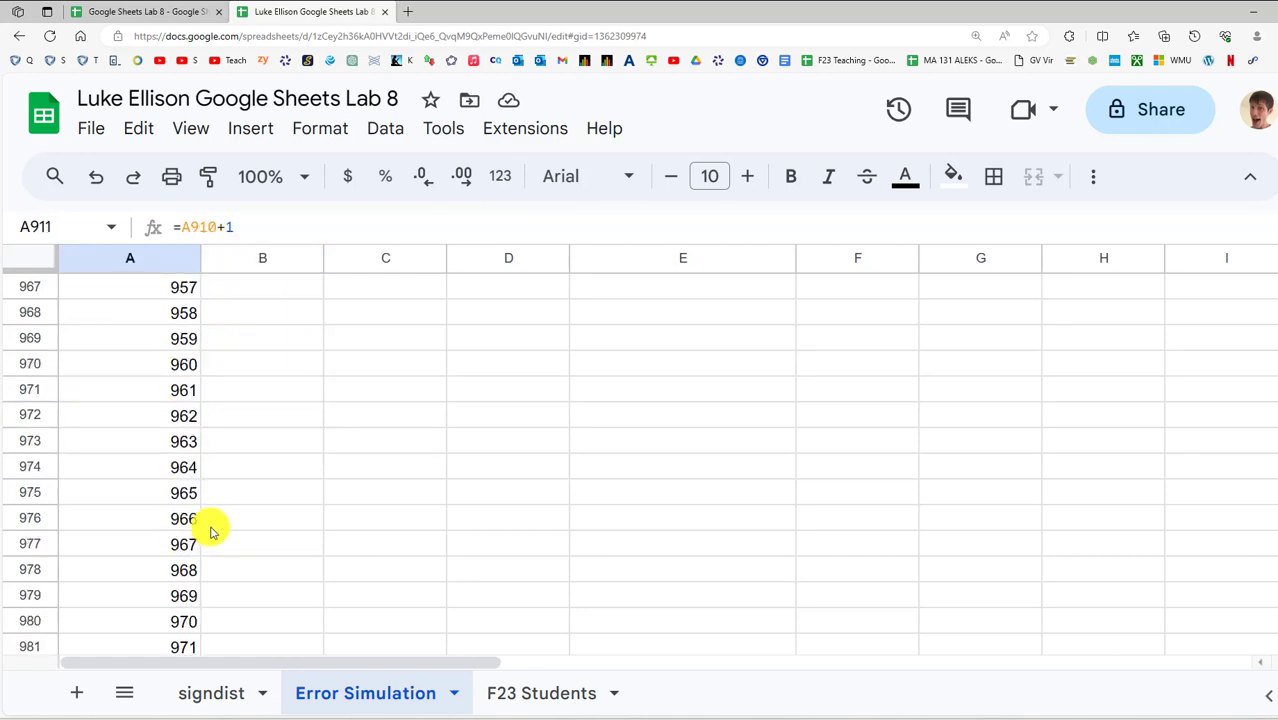
scroll(257, 506, "up", 11)
scroll(261, 466, "up", 15)
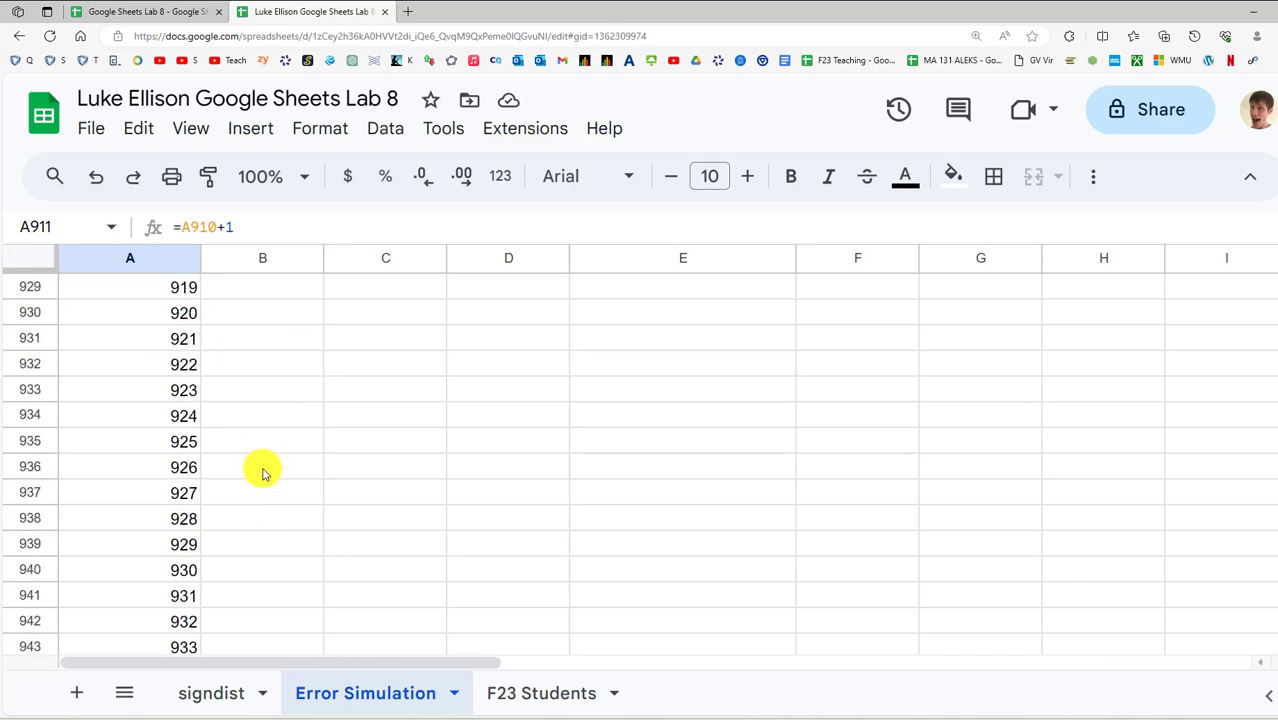
Copy B11's formula text and paste it into C11 under True Ha
left_click_drag(1275, 405, 1275, 280)
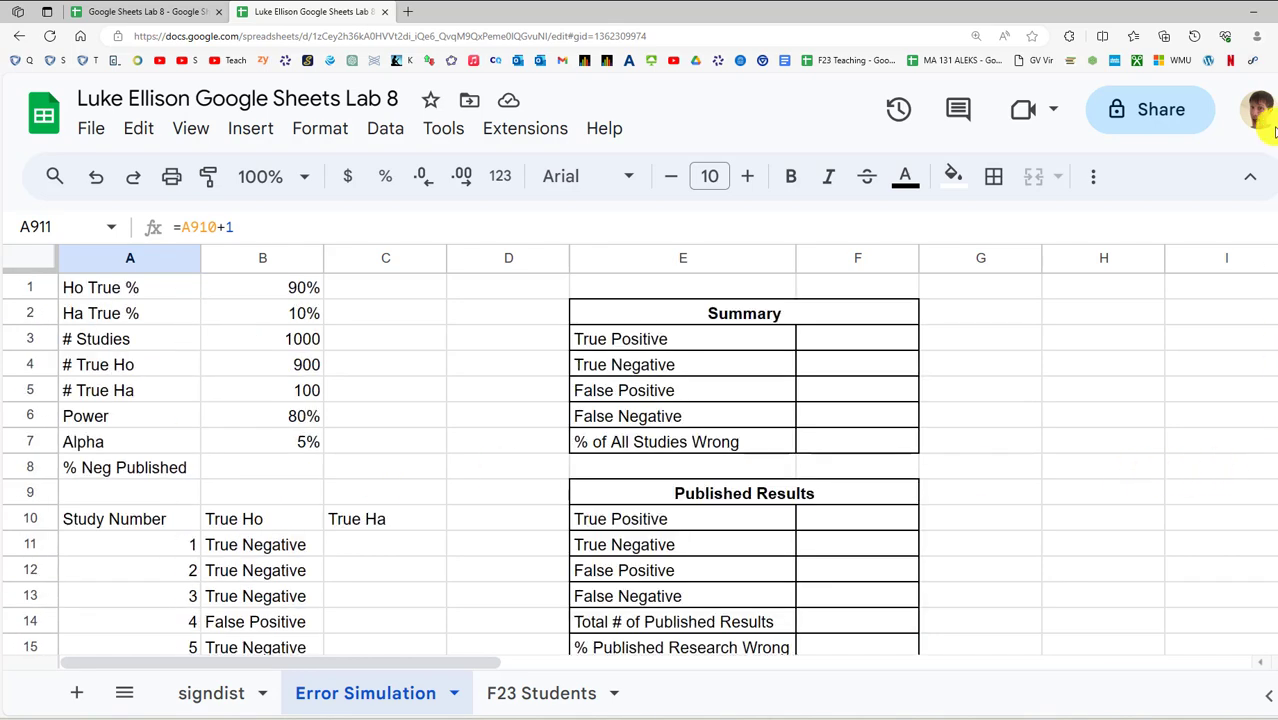
left_click(362, 517)
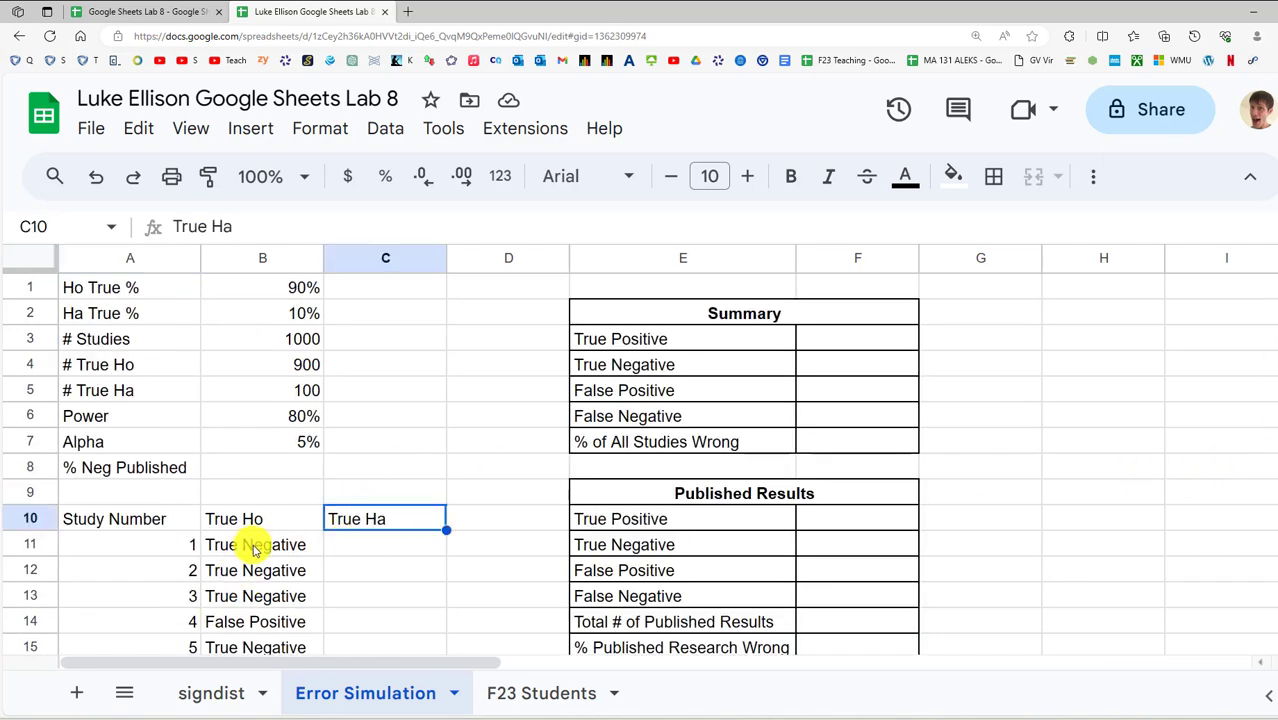
left_click(257, 544)
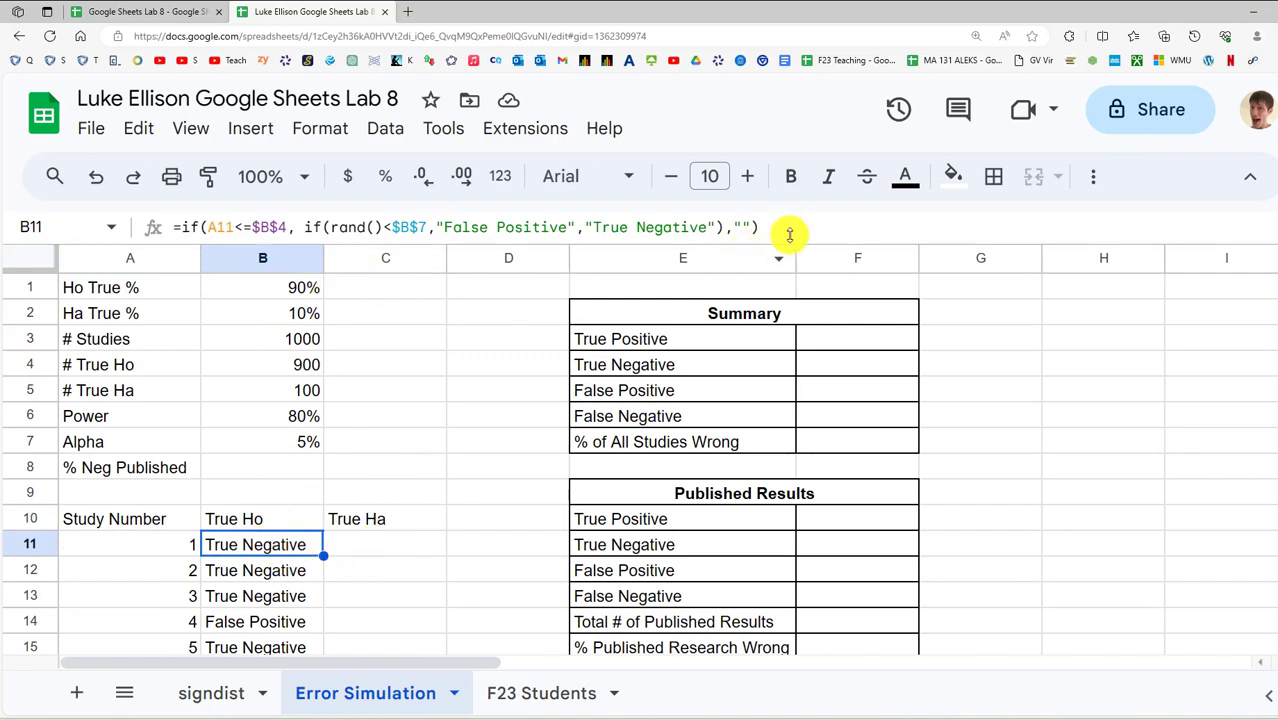
left_click_drag(784, 228, 72, 233)
key("ctrl+c")
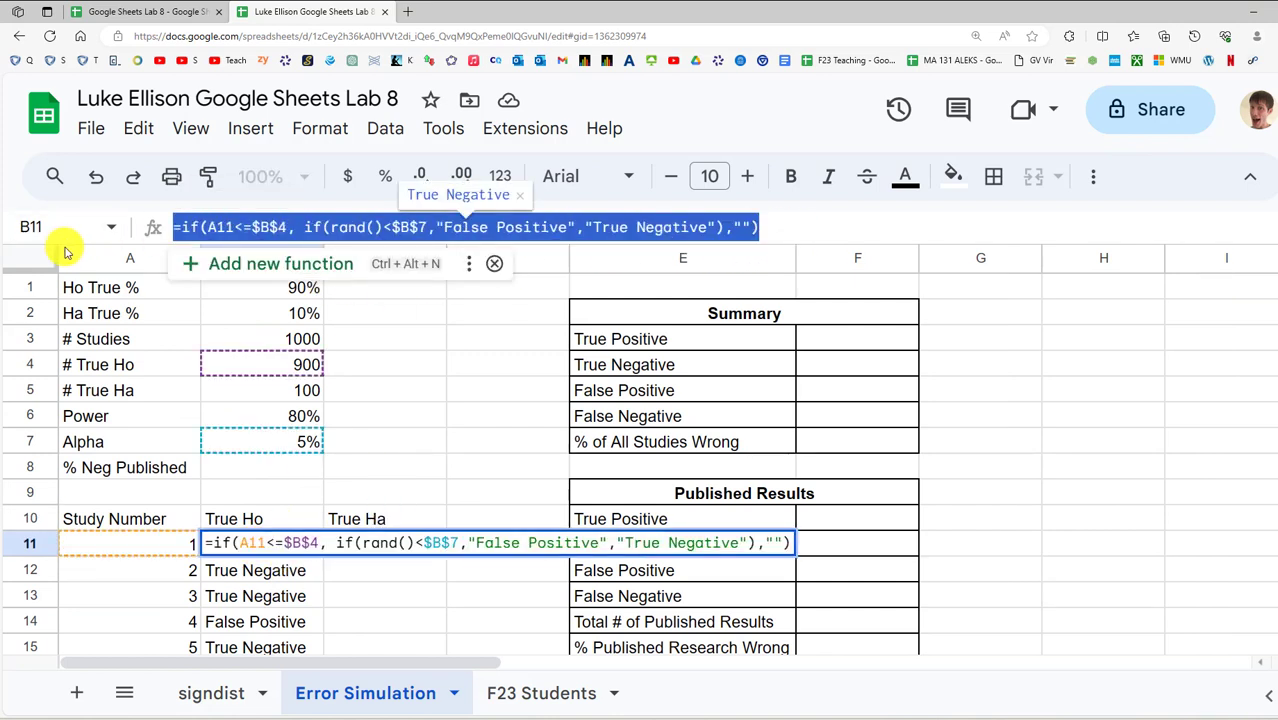
key("Escape")
double_click(357, 546)
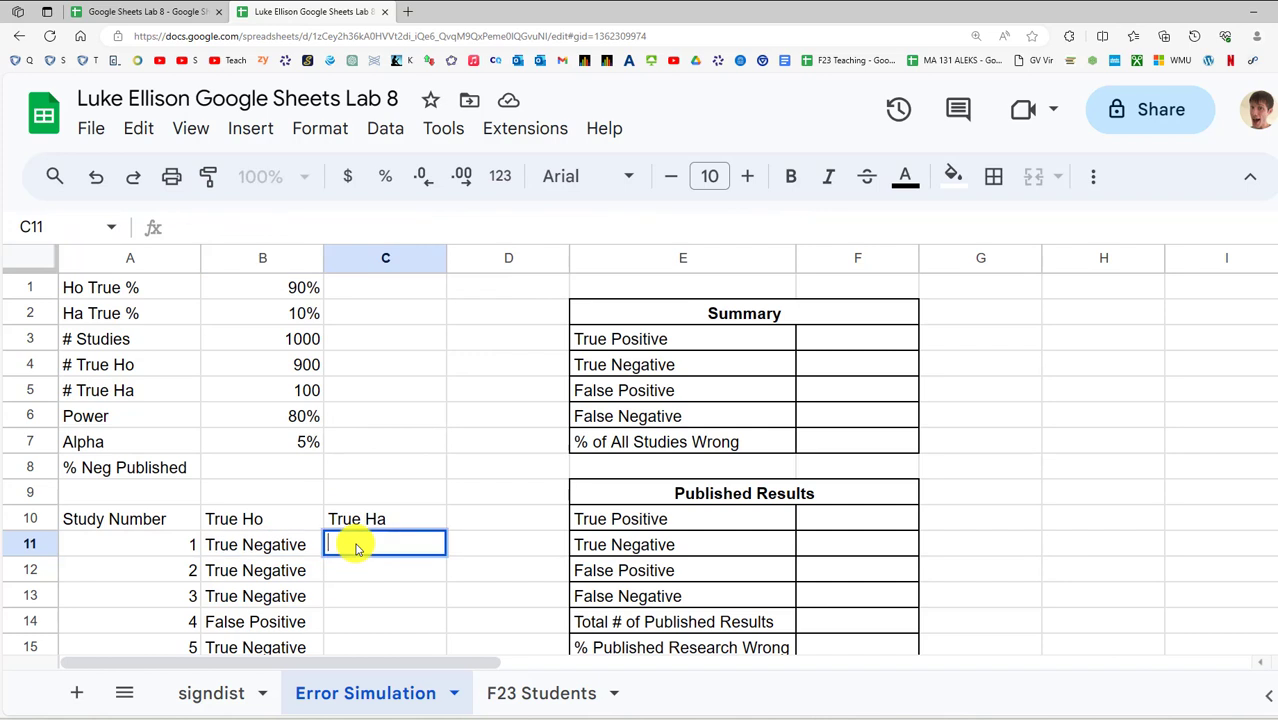
key("ctrl+v")
Change C11's references from $B$4 to $B$5 and $B$7 to $B$6
left_click(298, 227)
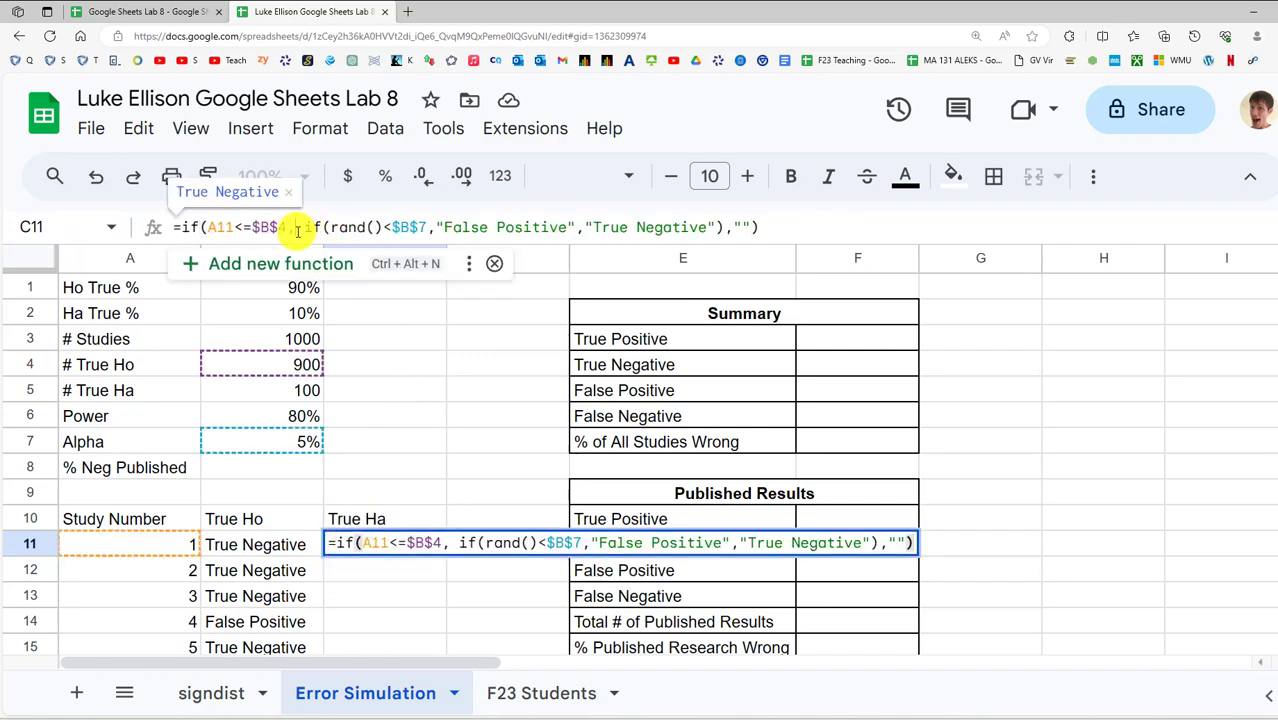
left_click(577, 248)
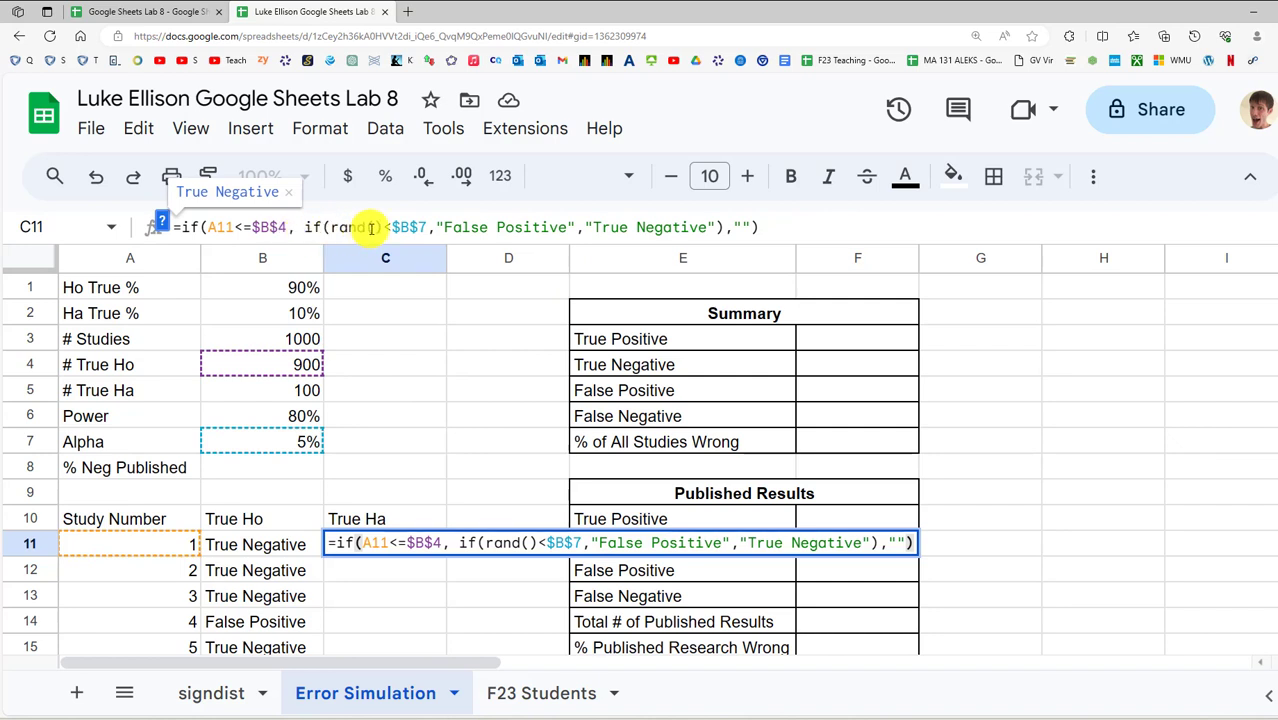
left_click_drag(304, 228, 694, 222)
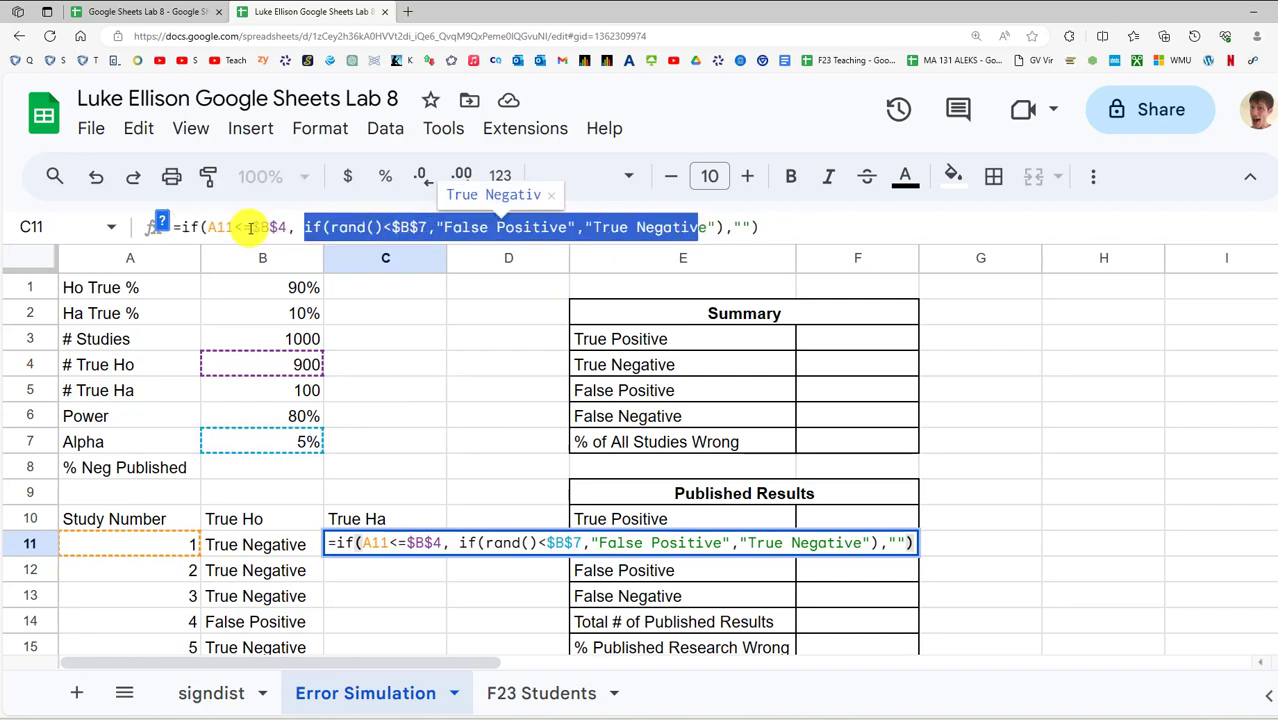
left_click(203, 227)
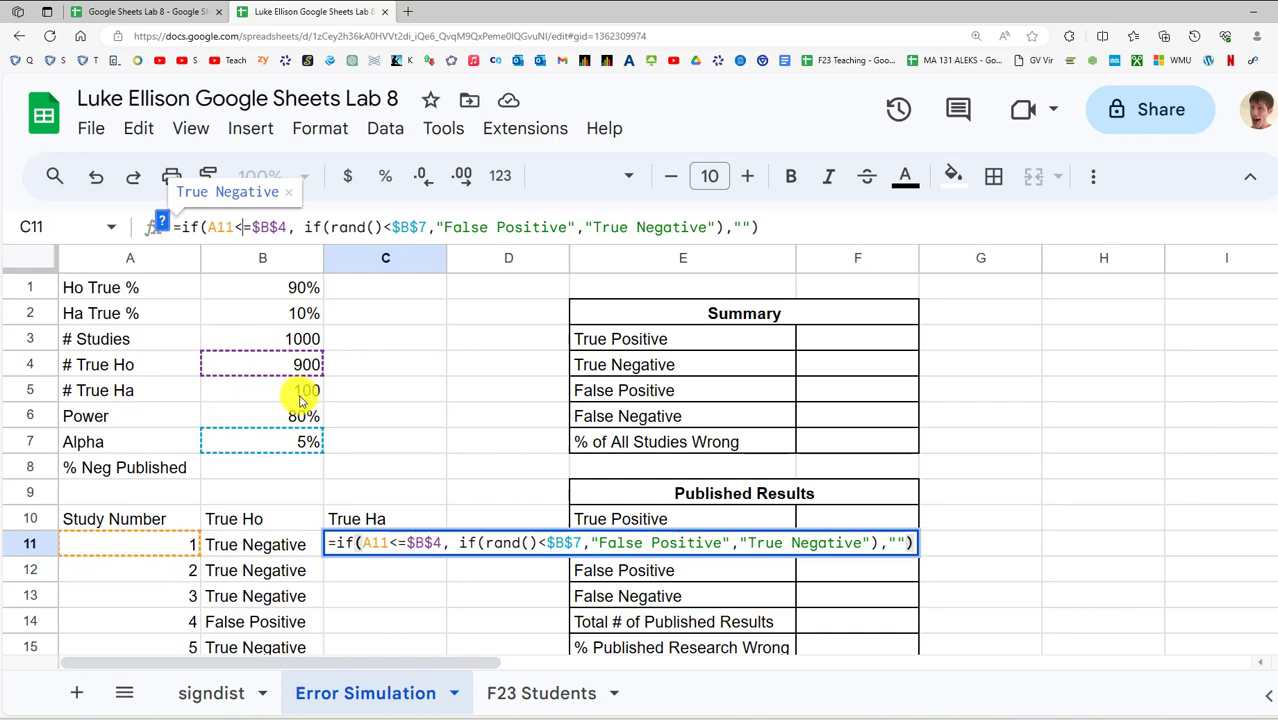
left_click(277, 227)
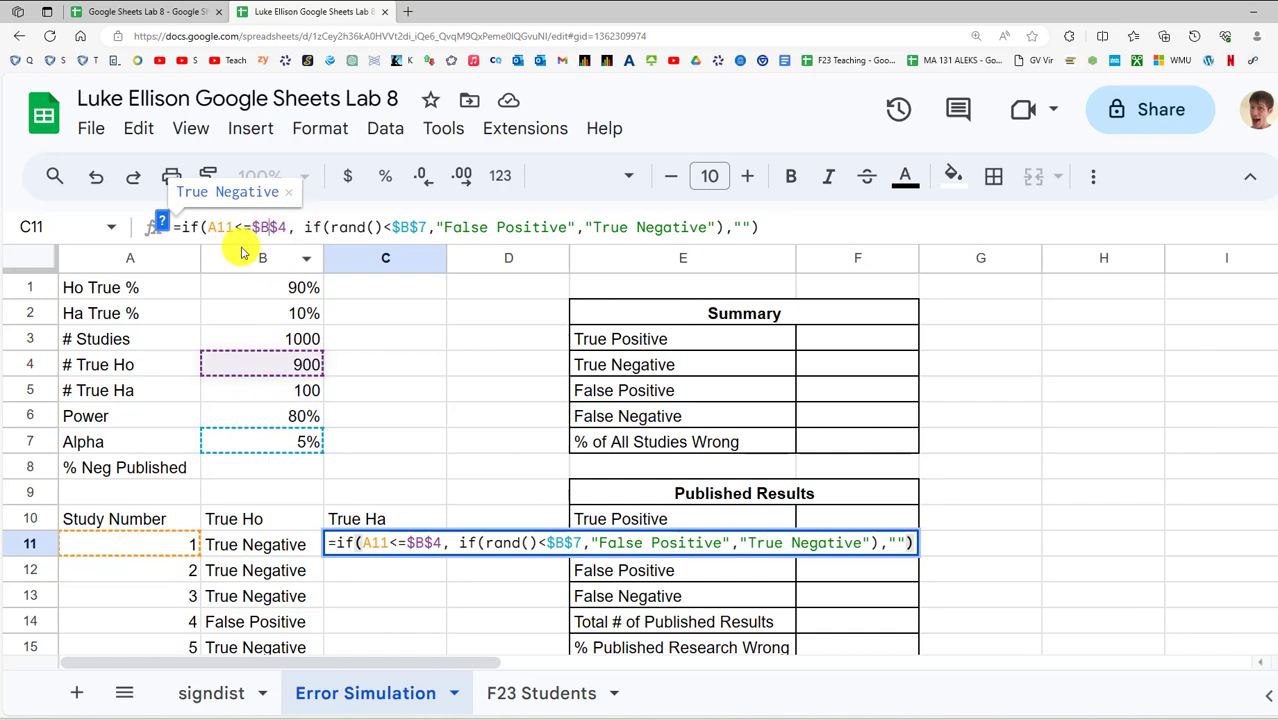
key("BackSpace")
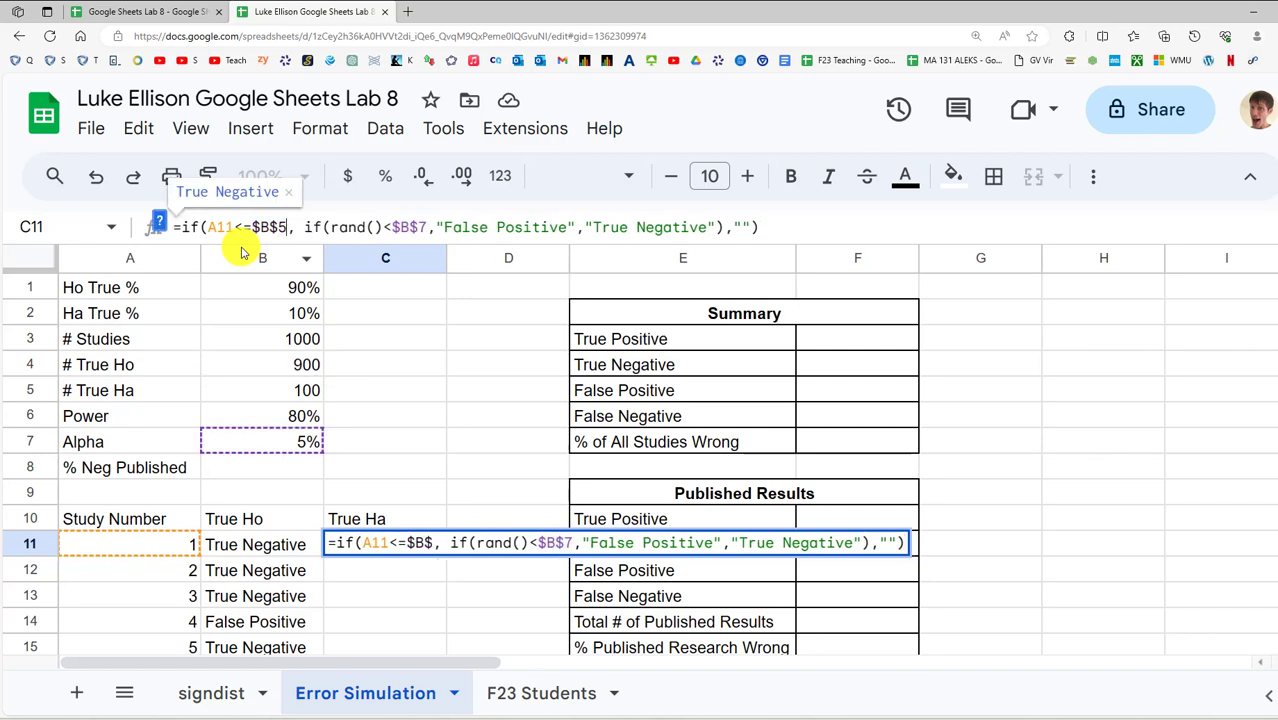
type("5")
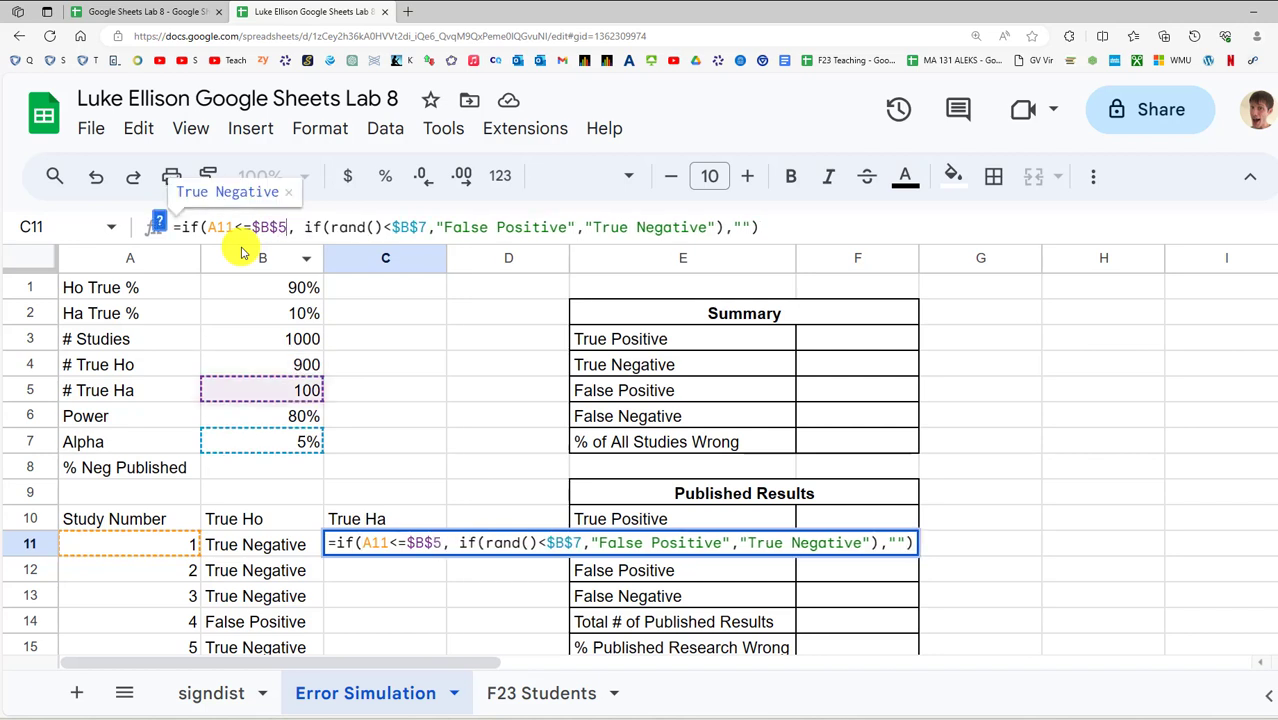
left_click(425, 228)
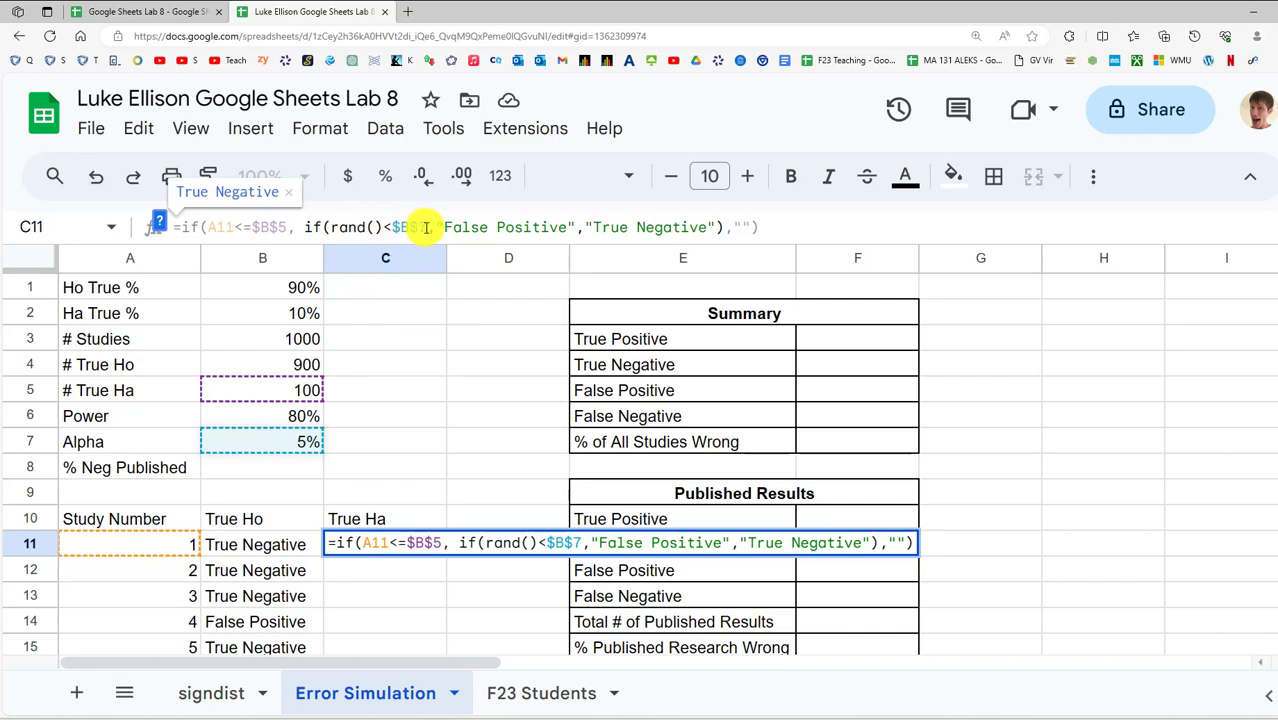
key("BackSpace")
type("6")
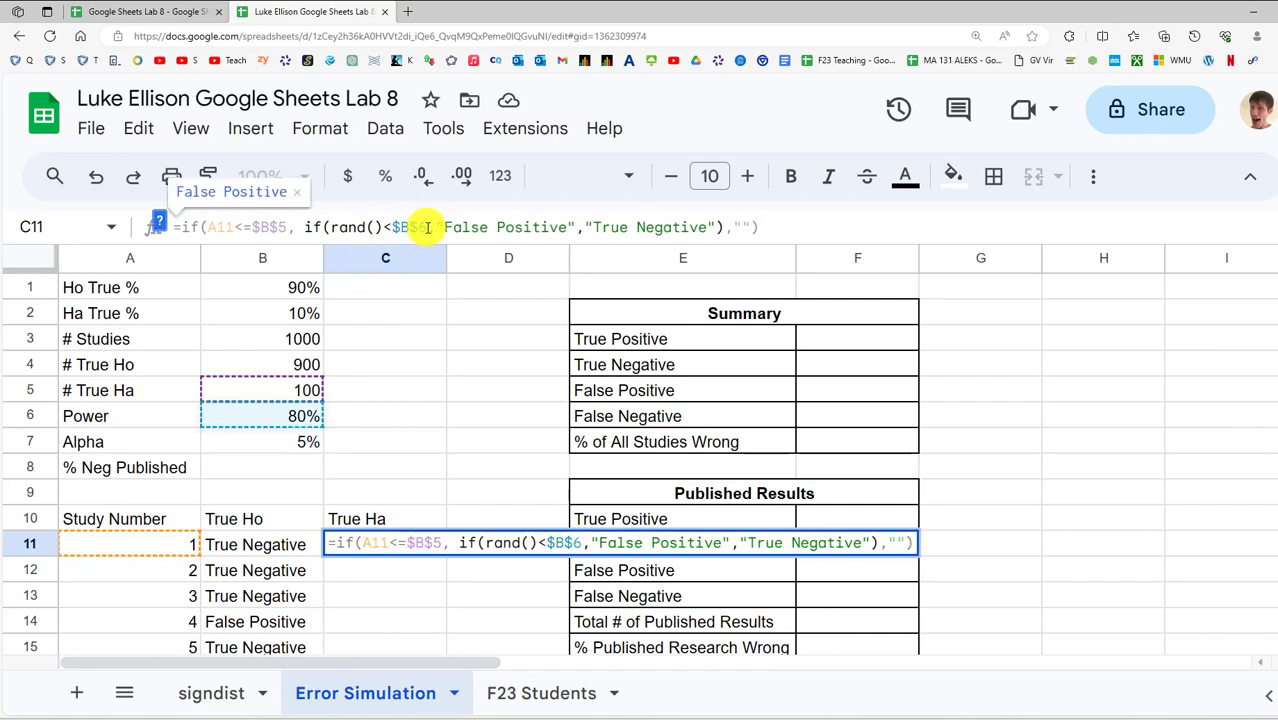
double_click(562, 542)
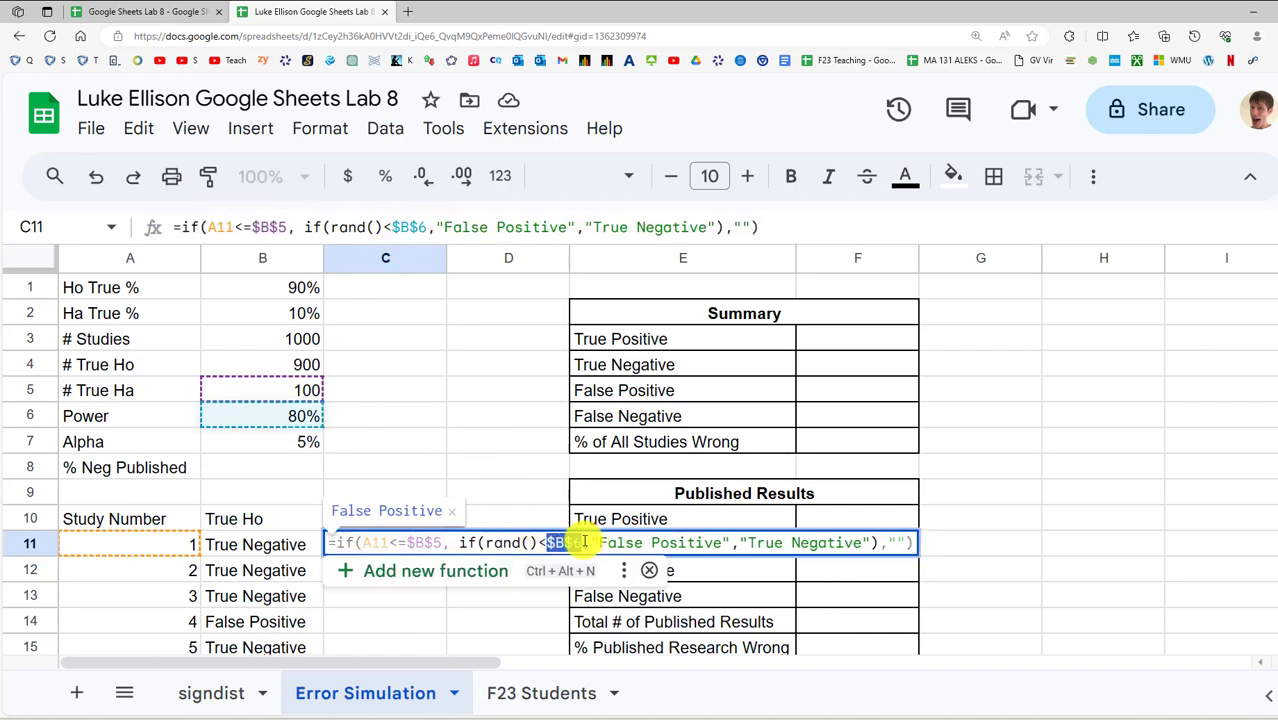
Change "False Positive" to "True Positive" in C11's formula
left_click_drag(583, 541, 573, 541)
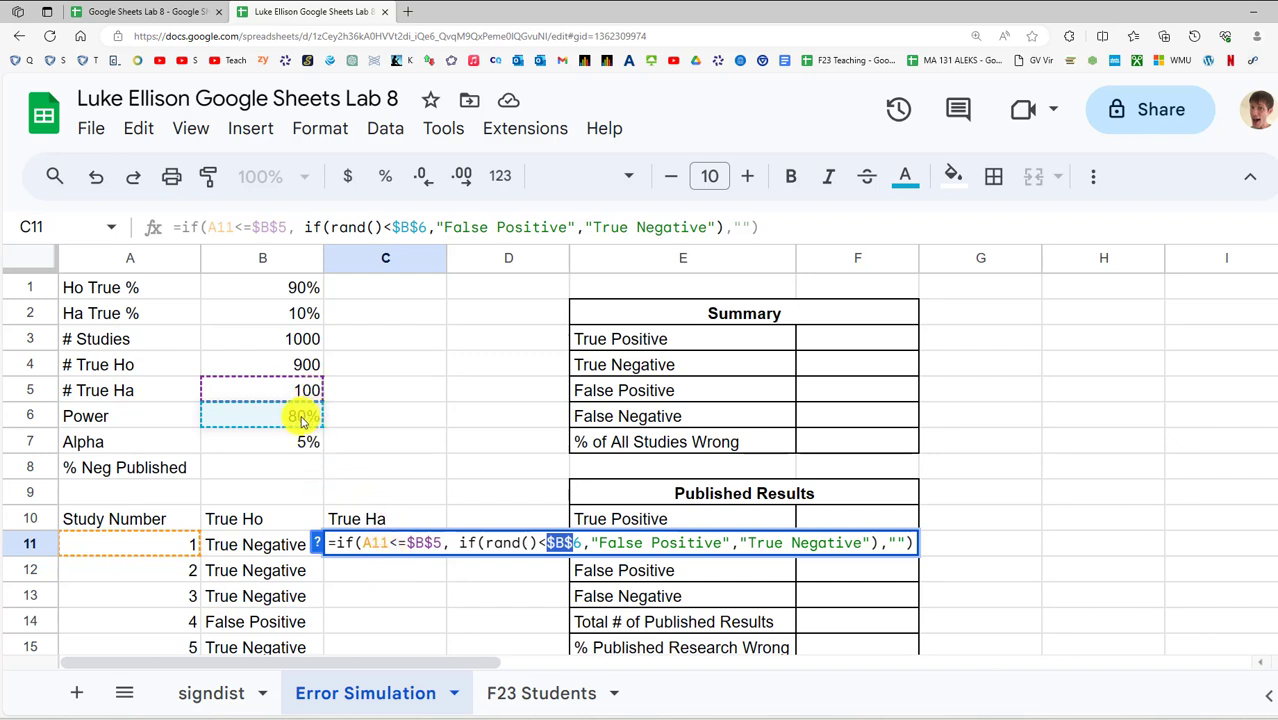
double_click(500, 543)
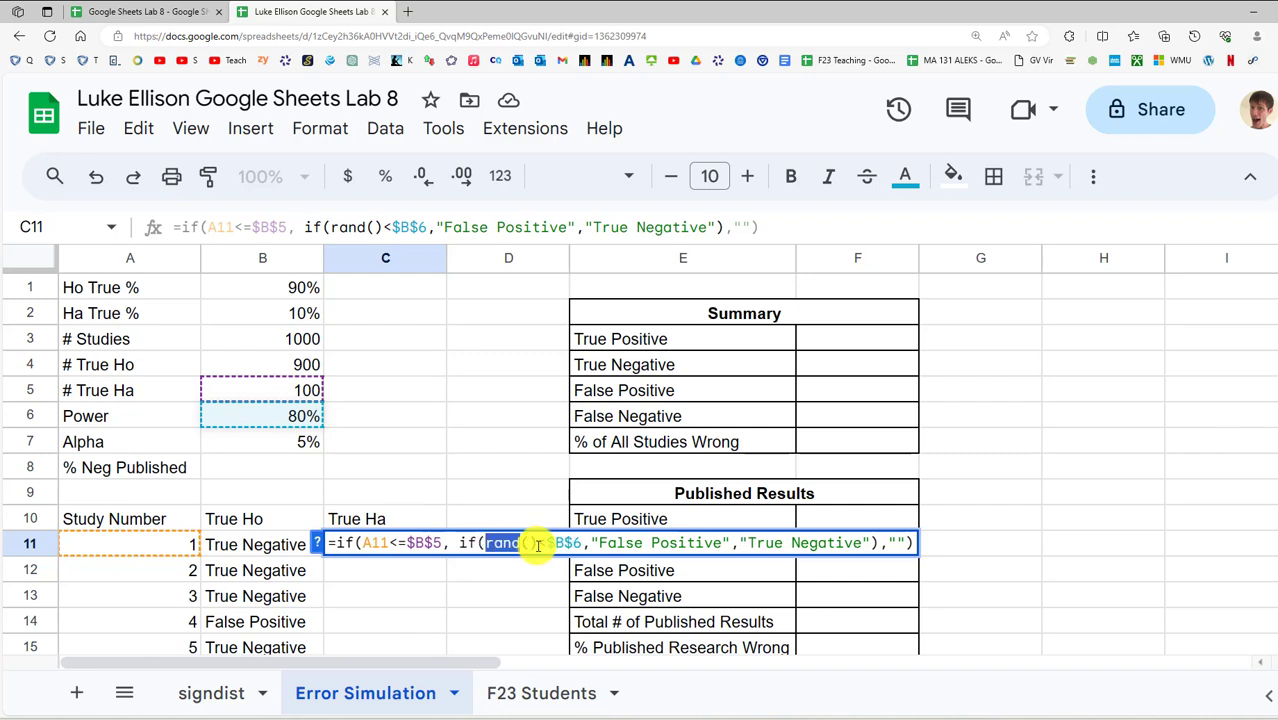
left_click_drag(538, 546, 541, 546)
left_click(553, 545)
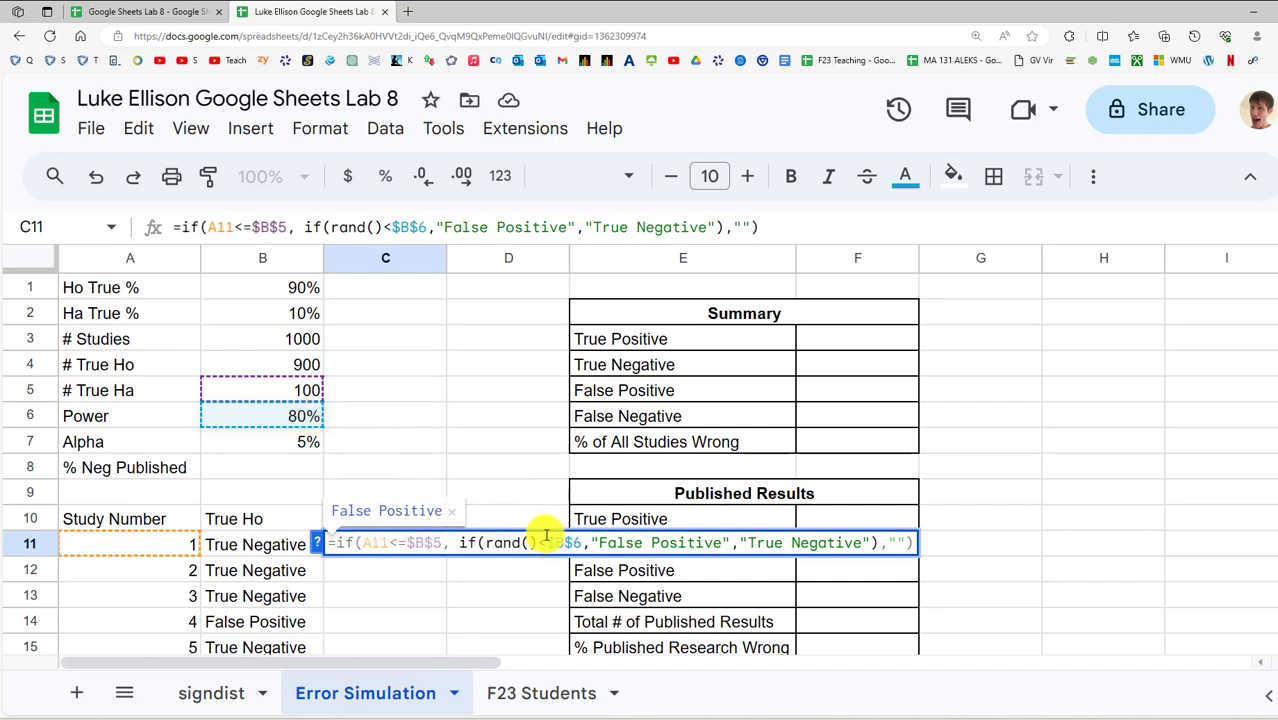
key("ctrl+a")
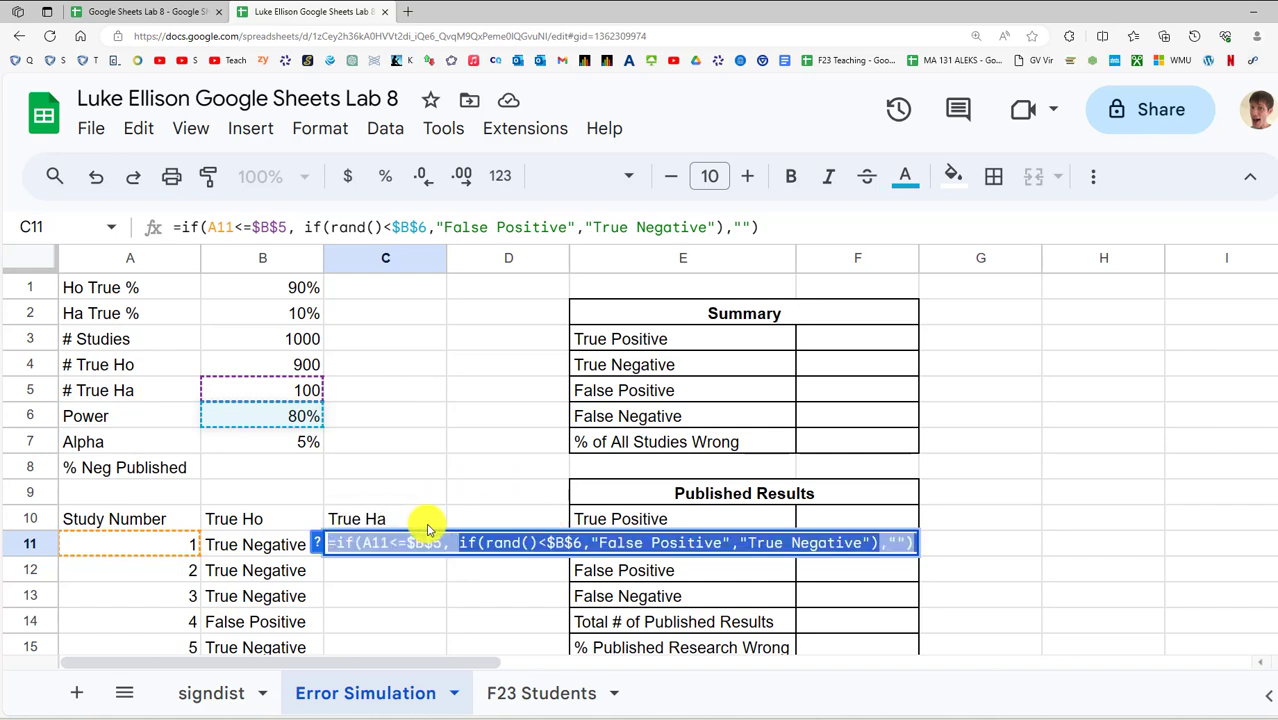
left_click(598, 543)
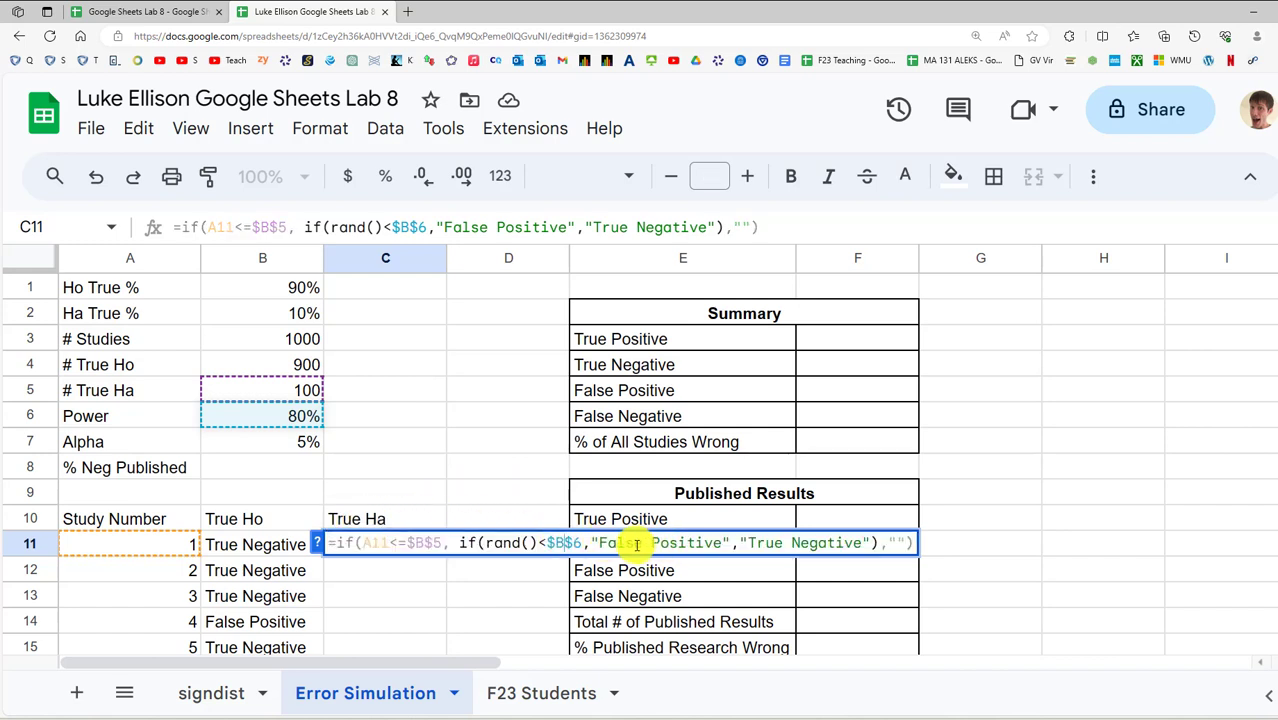
double_click(637, 544)
double_click(637, 545)
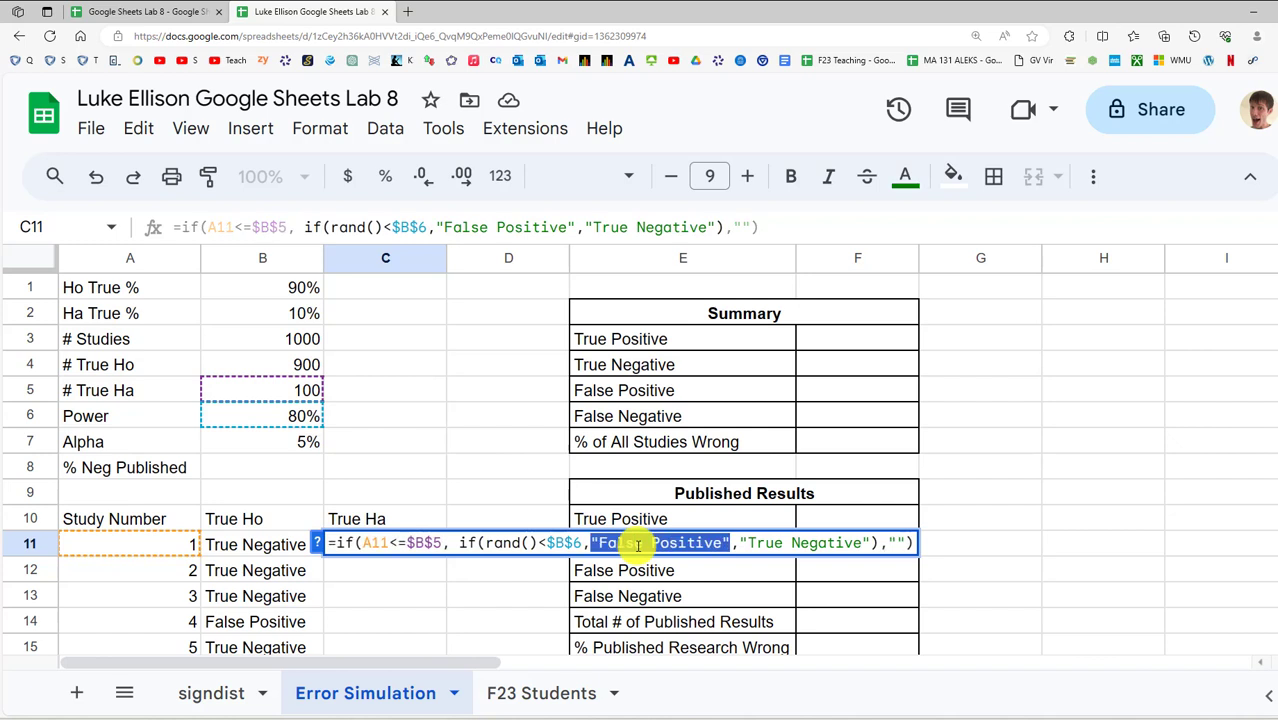
left_click(644, 544)
key("ctrl+shift+Left")
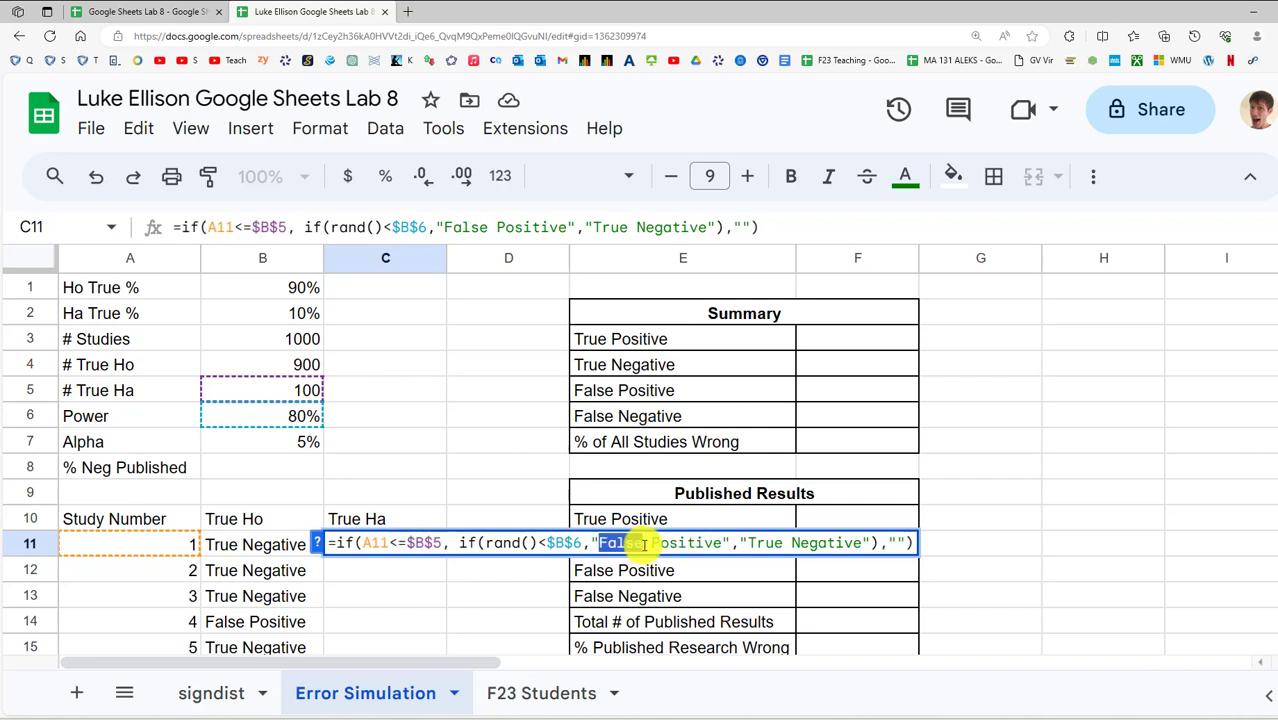
type("True")
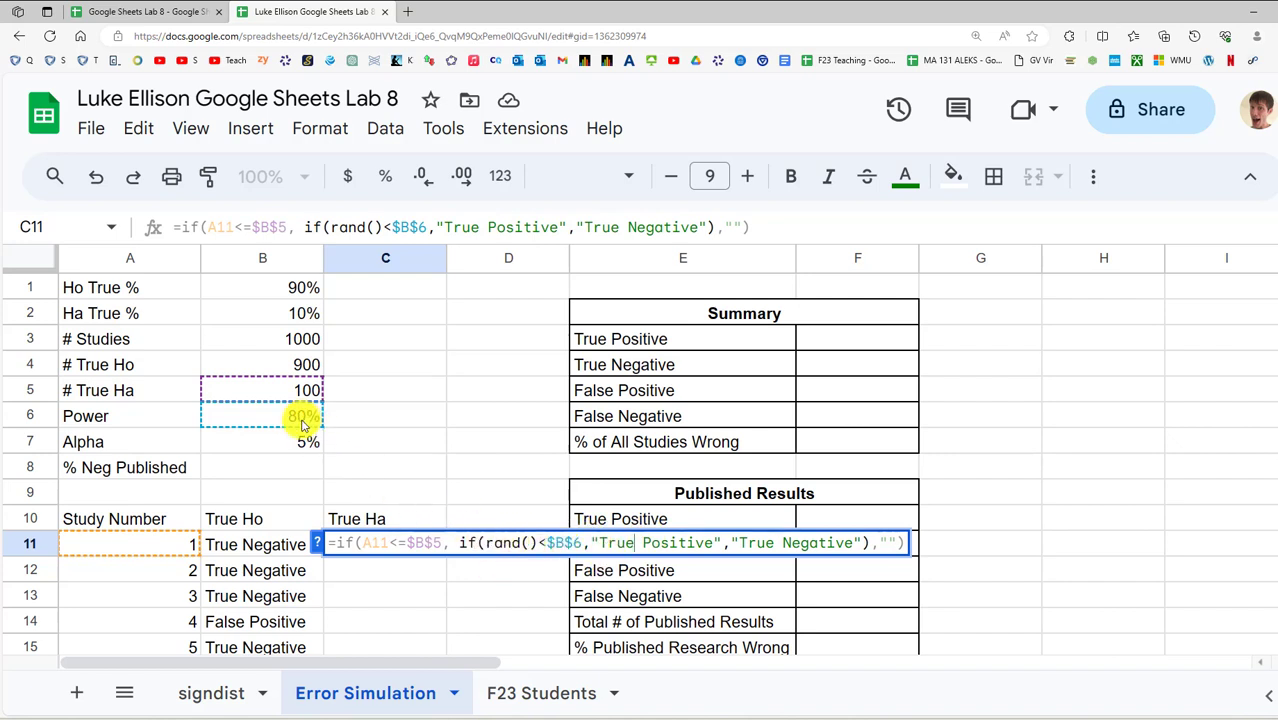
Change "True Negative" to "False Negative" and commit C11's formula
double_click(758, 546)
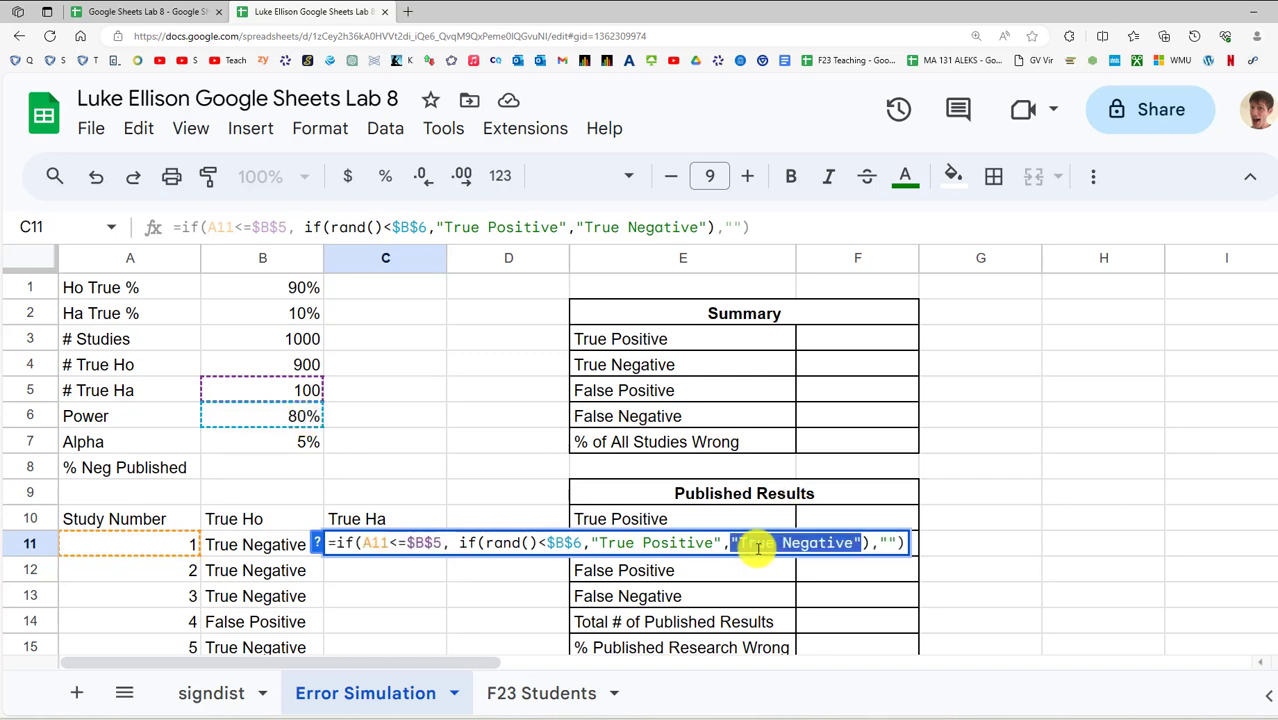
key("Left")
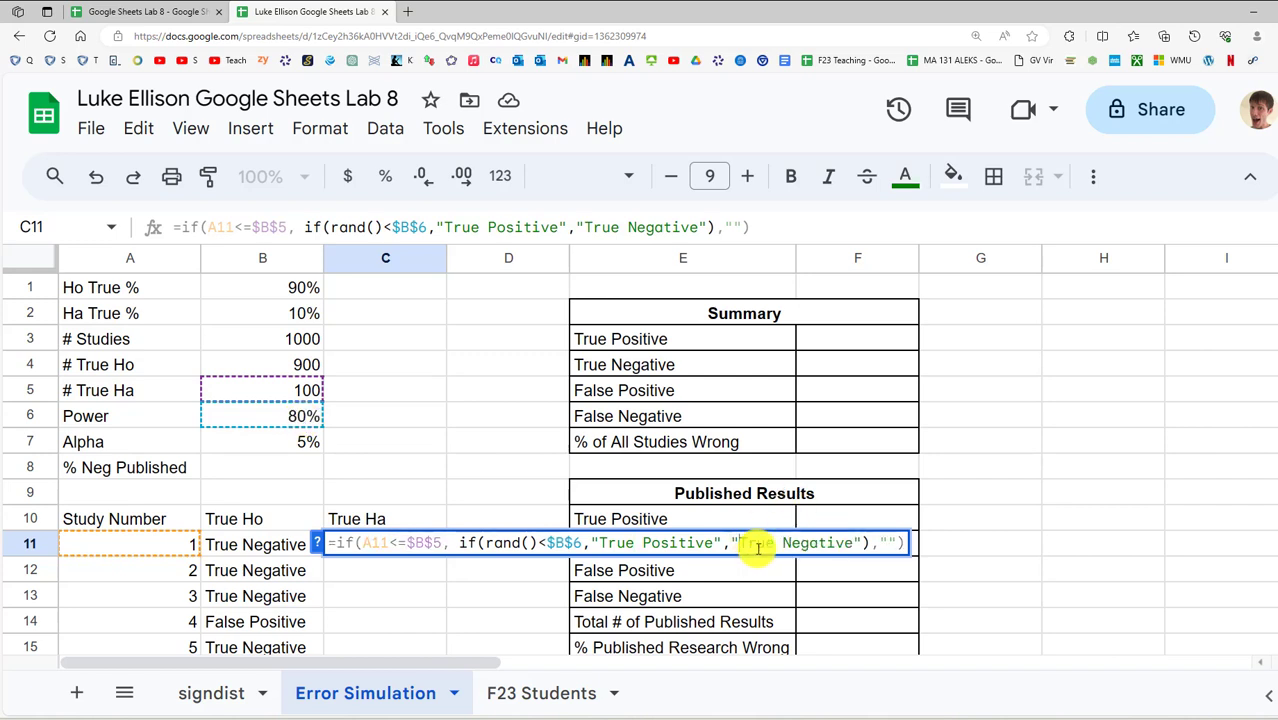
key("Right")
key("ctrl+shift+Right")
type("False")
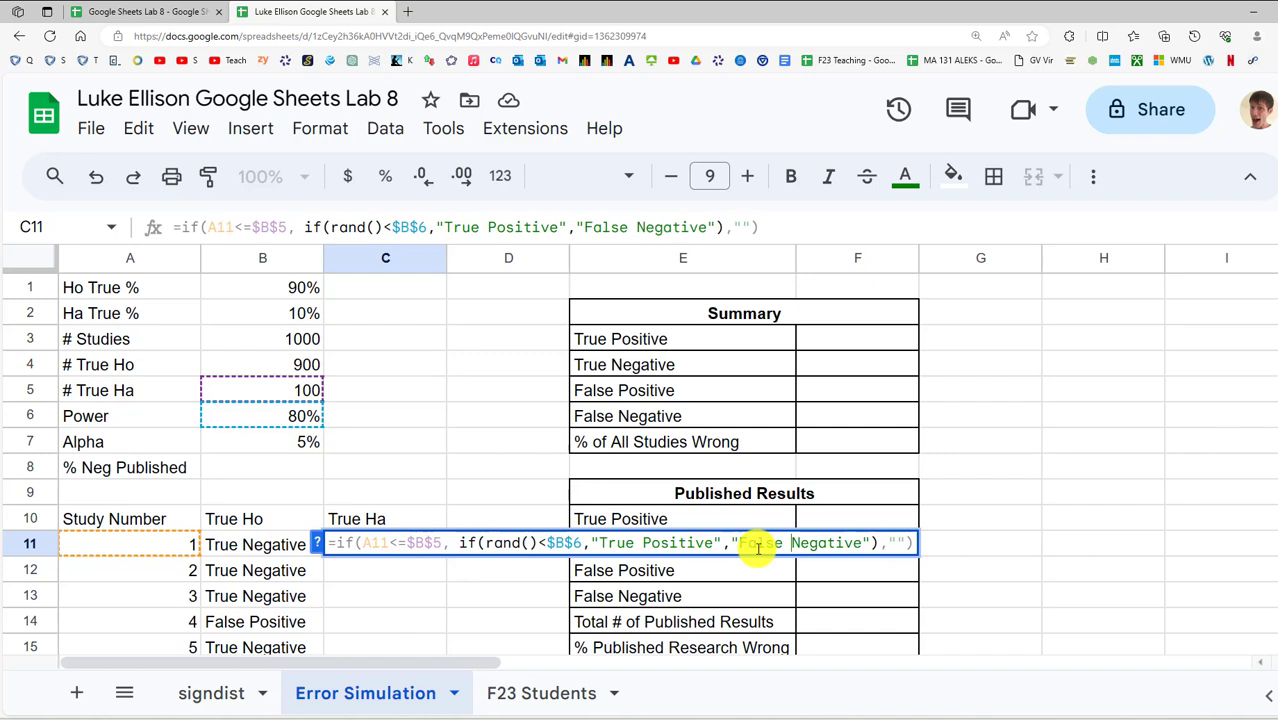
left_click(913, 541)
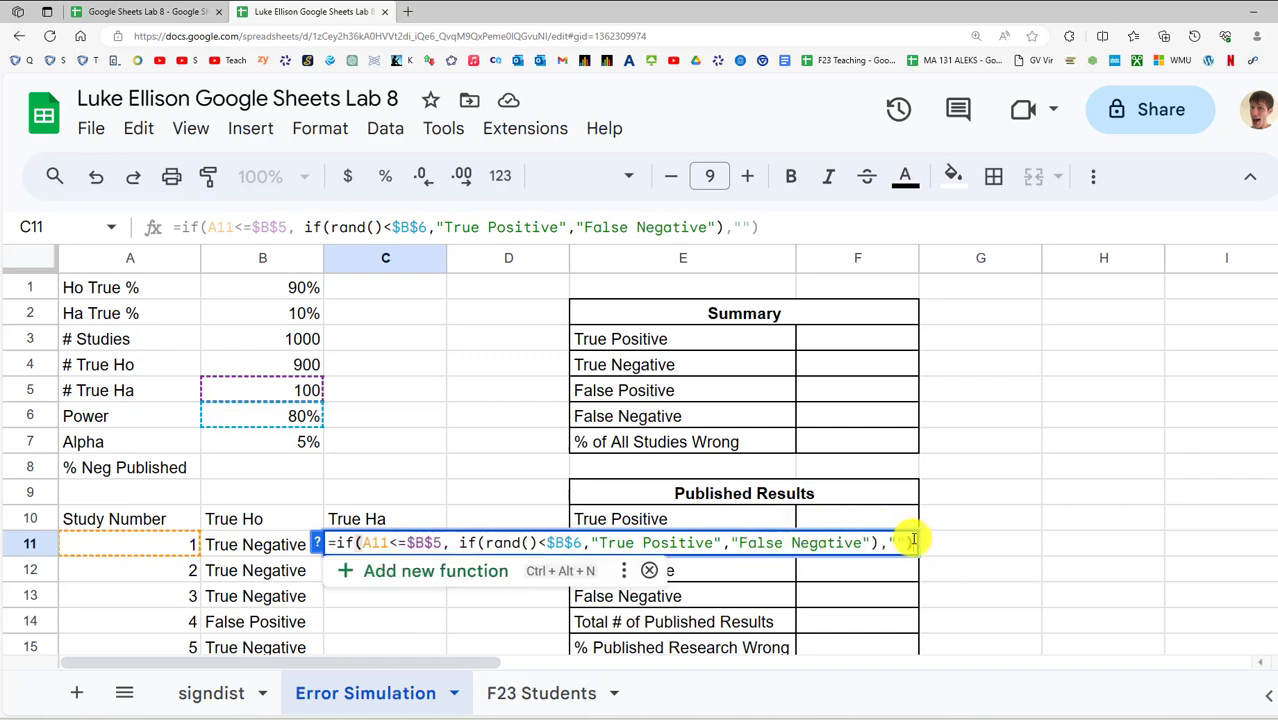
key("Return")
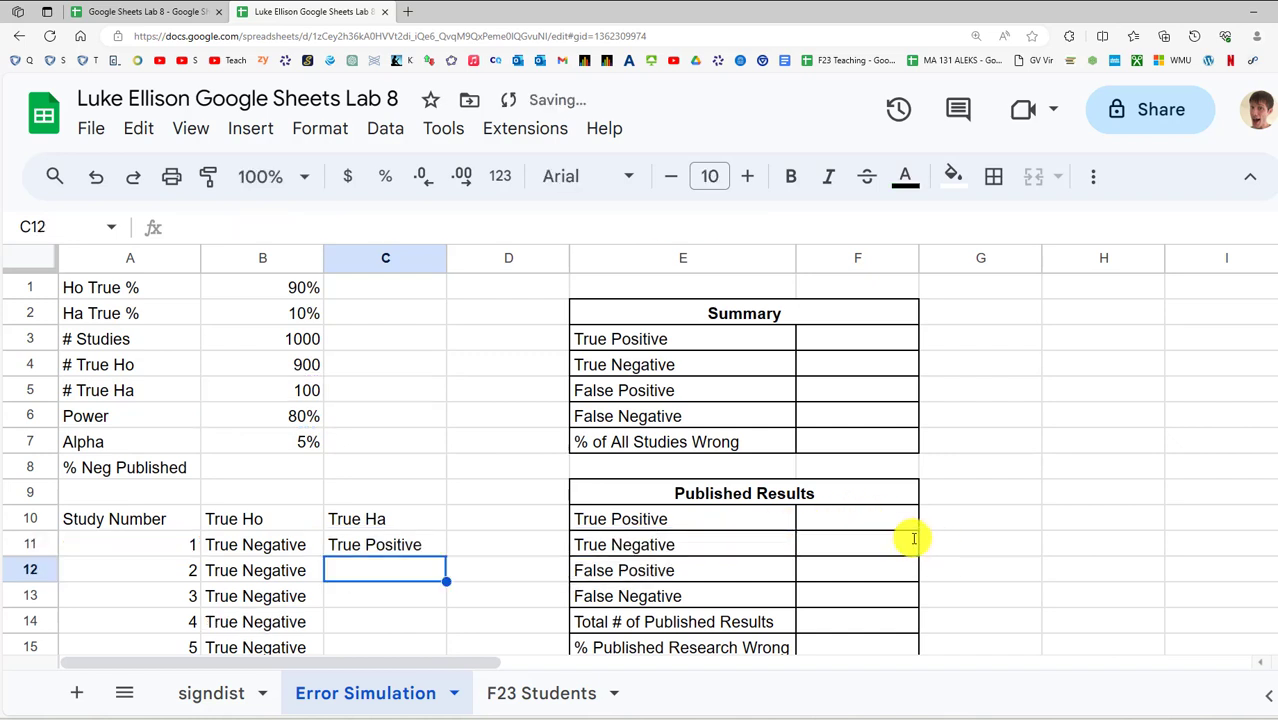
Fill C11's True Ha formula down column C
left_click(409, 550)
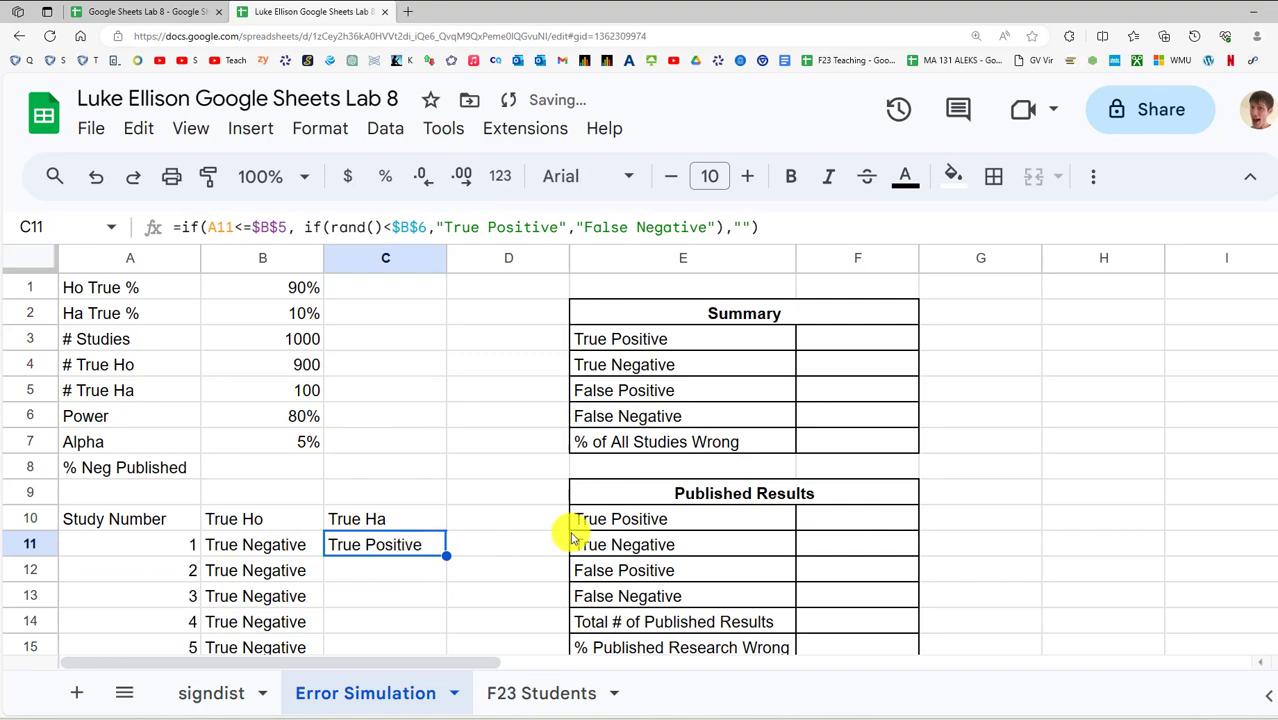
double_click(446, 551)
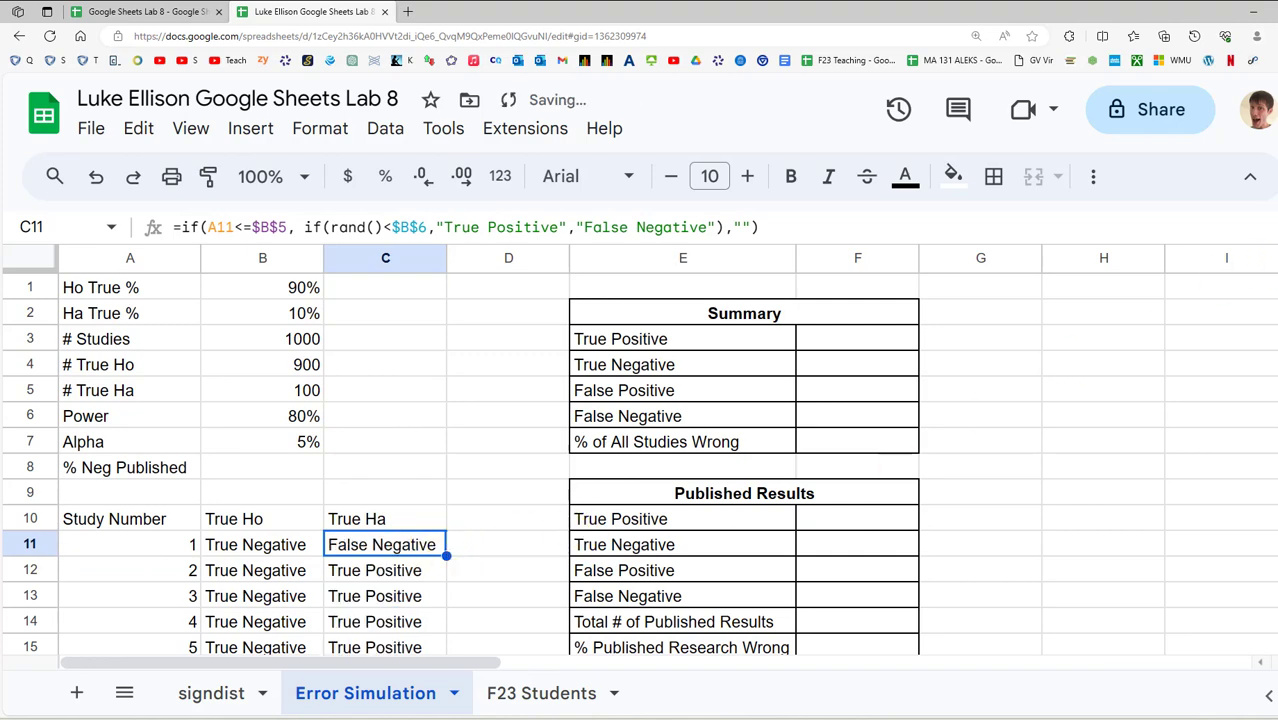
scroll(640, 460, "down", 20)
scroll(1161, 351, "up", 8)
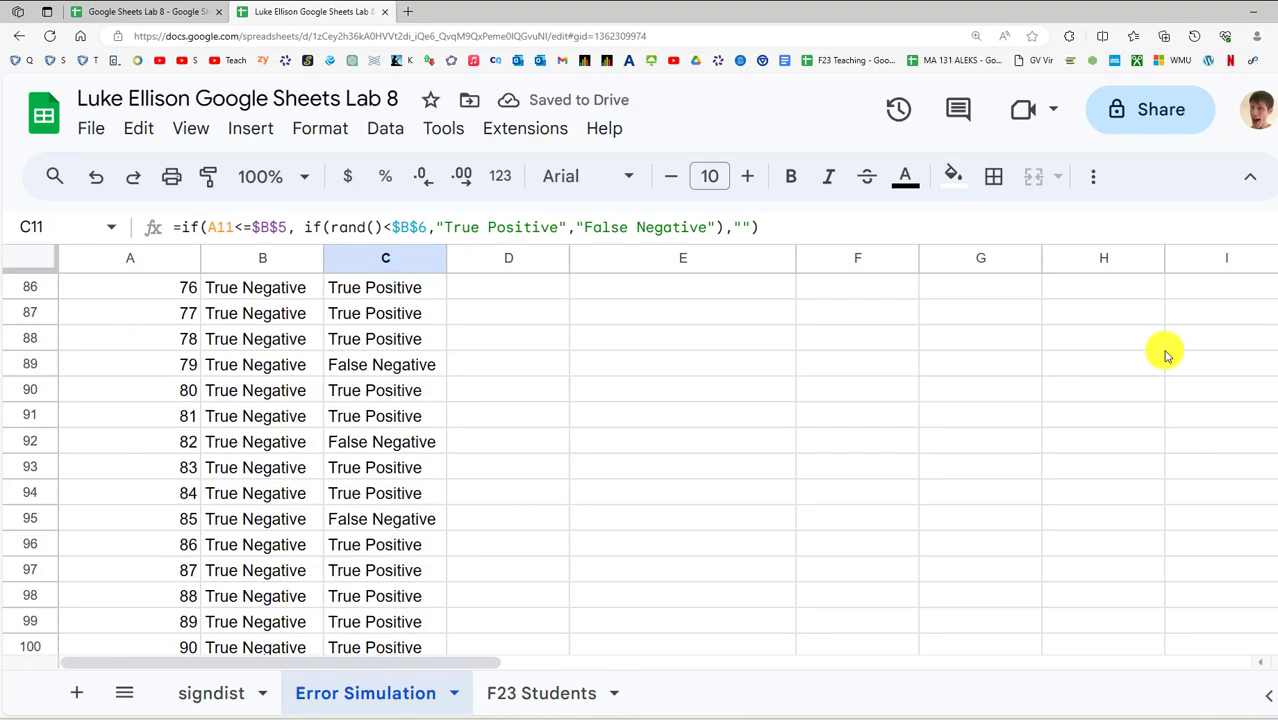
scroll(577, 443, "down", 3)
scroll(414, 508, "up", 20)
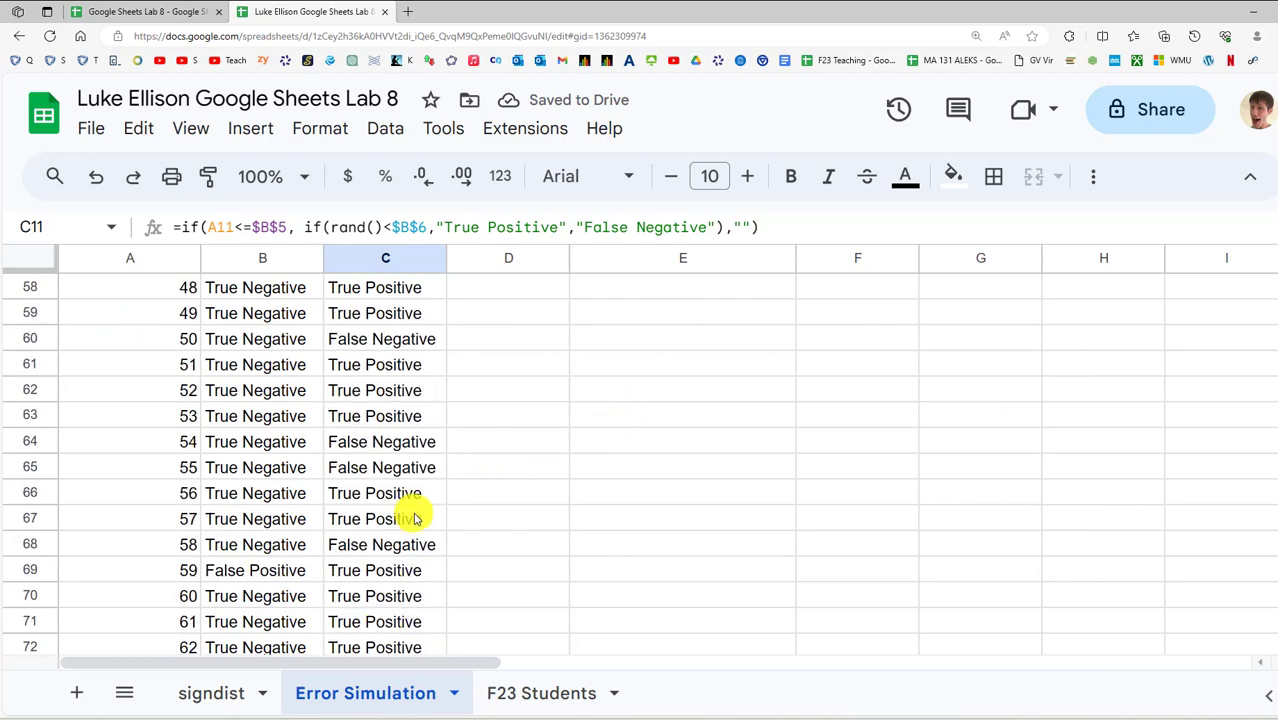
scroll(420, 520, "up", 8)
scroll(420, 520, "down", 3)
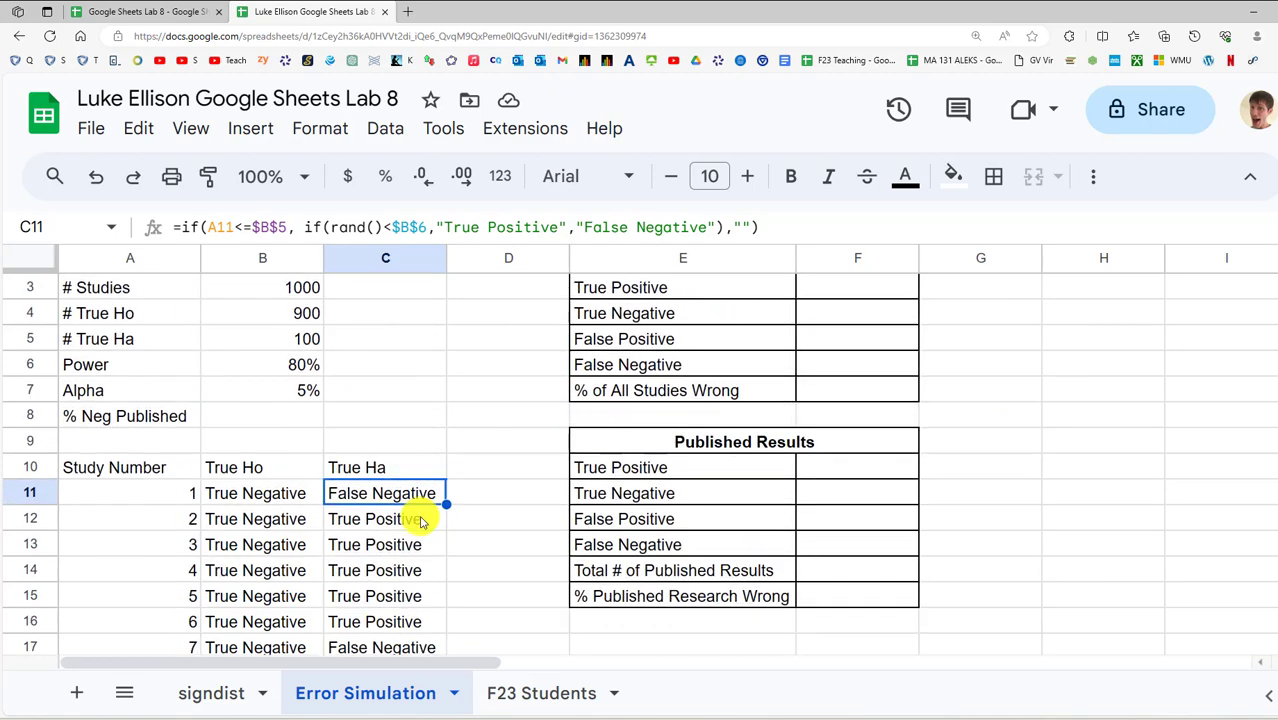
scroll(420, 518, "up", 2)
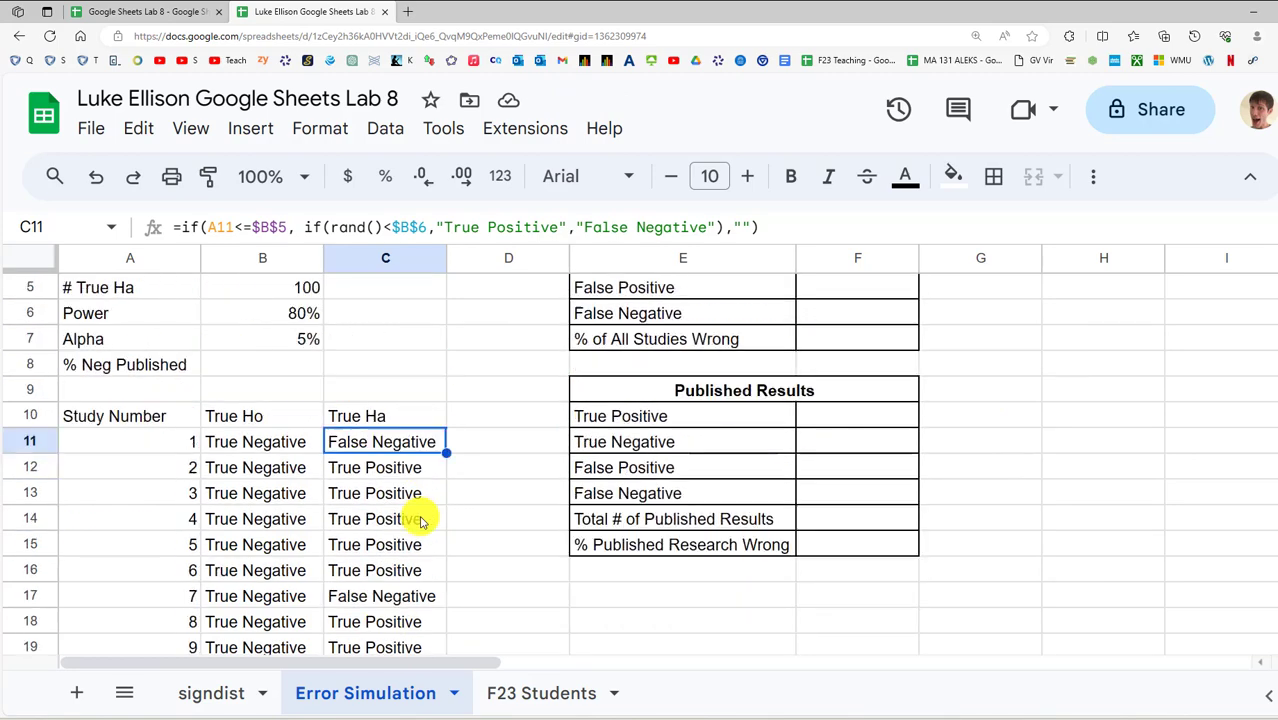
Compare the True Ho formula in B11 with the True Ha formula in C11
left_click(115, 445)
left_click(243, 450)
left_click(335, 445)
left_click(297, 445)
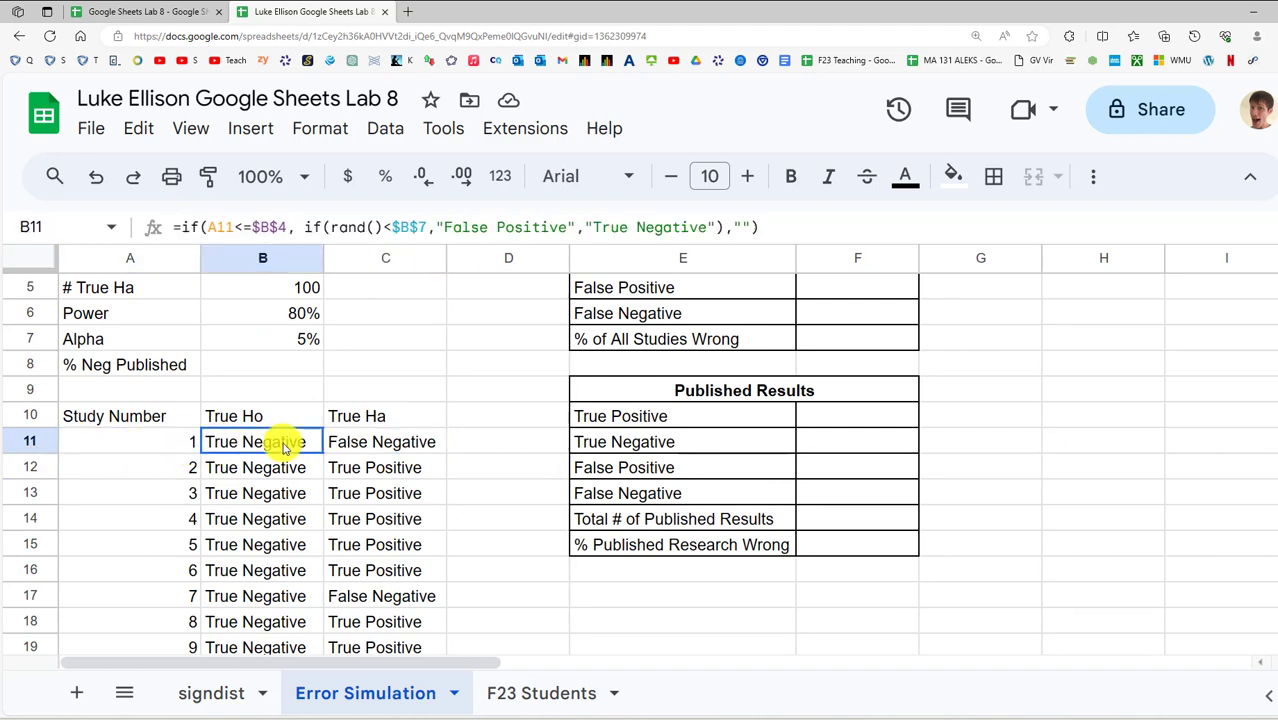
left_click(337, 450)
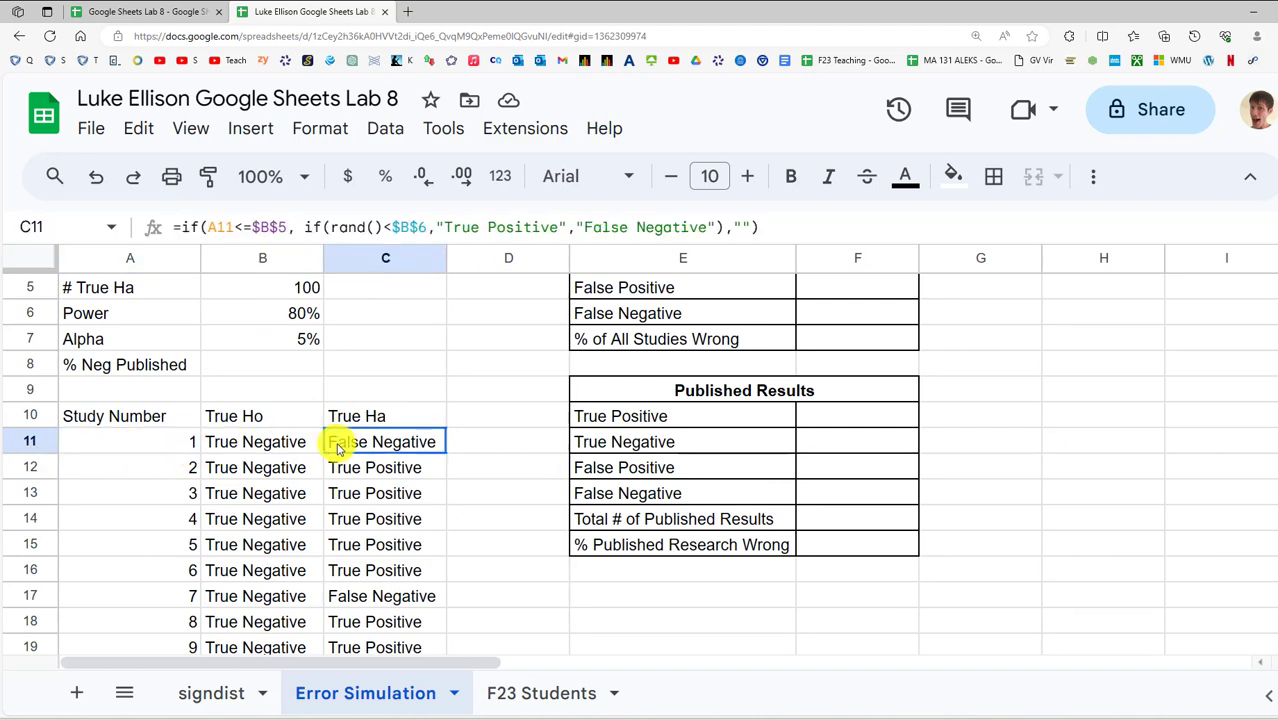
left_click(240, 441)
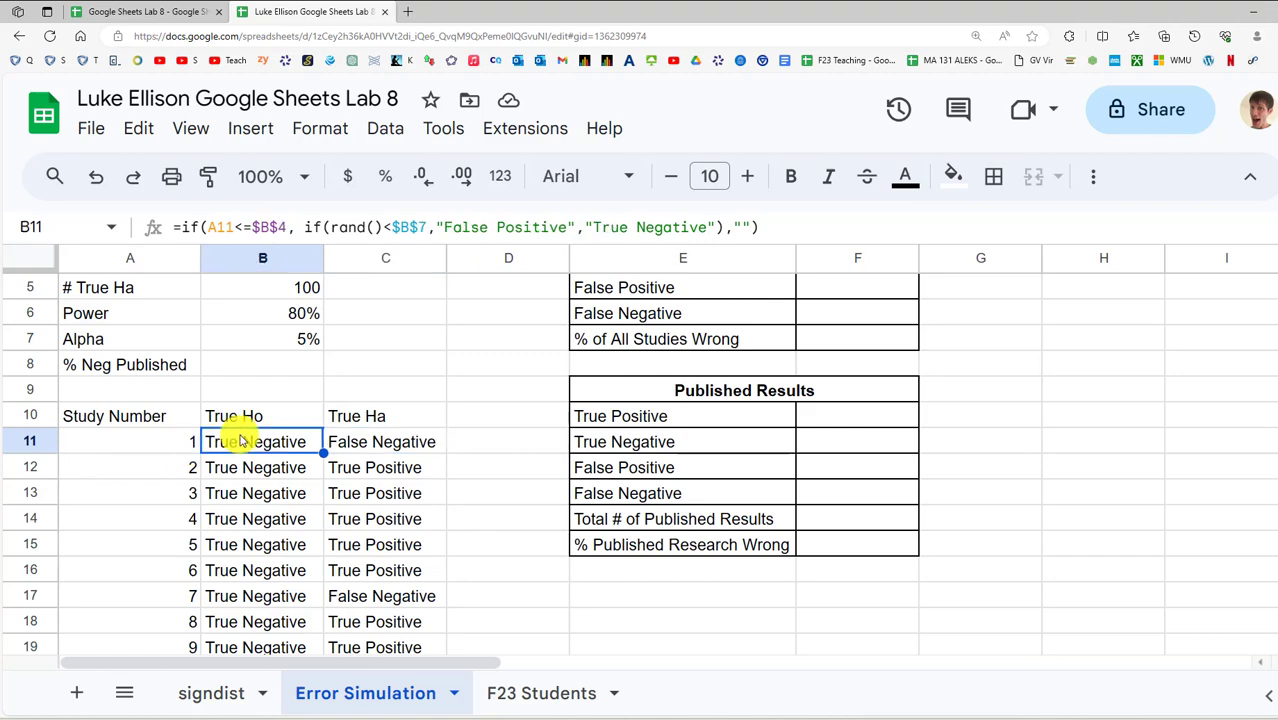
scroll(240, 441, "down", 13)
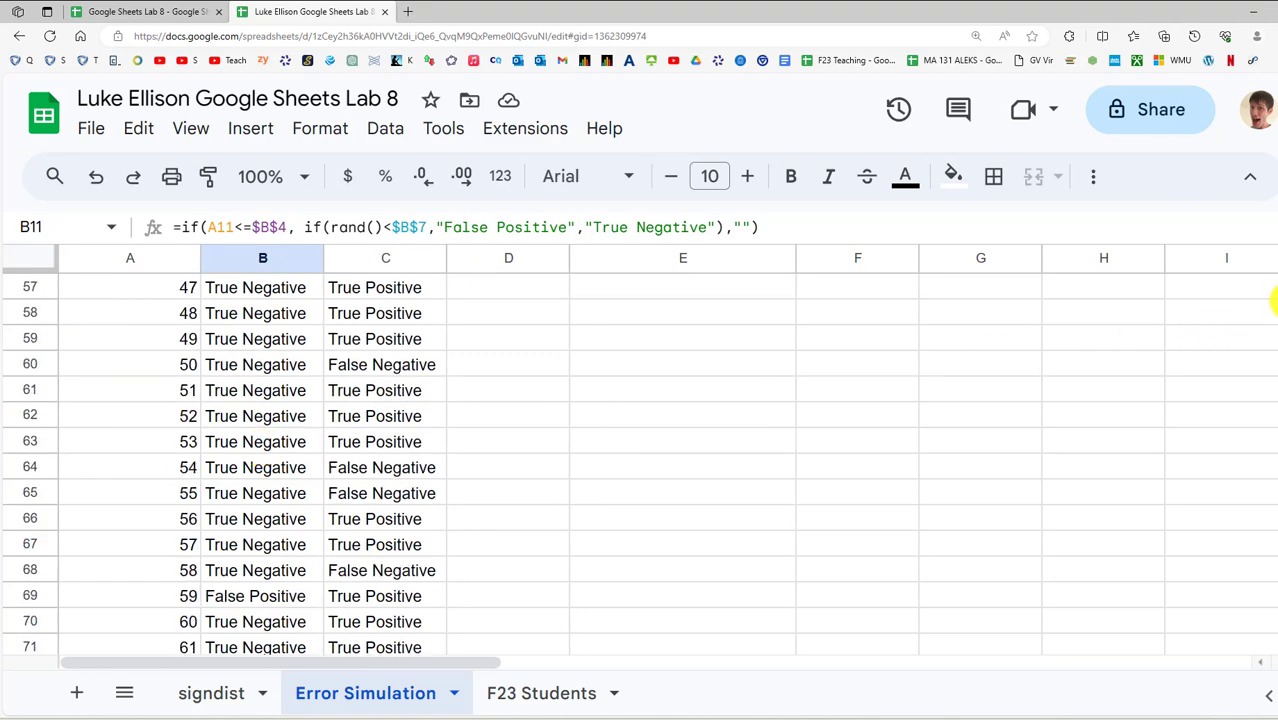
left_click_drag(1277, 301, 1271, 214)
left_click(303, 414, "shift")
scroll(415, 549, "up", 4)
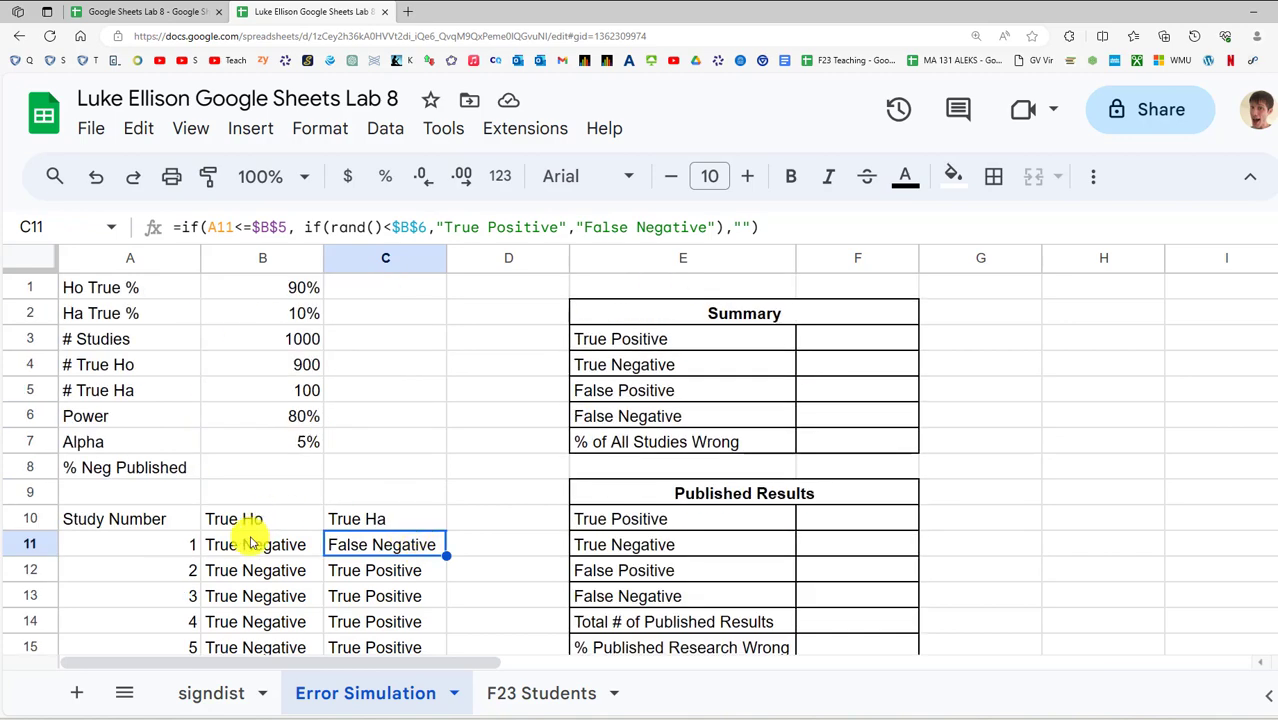
left_click_drag(251, 537, 362, 556)
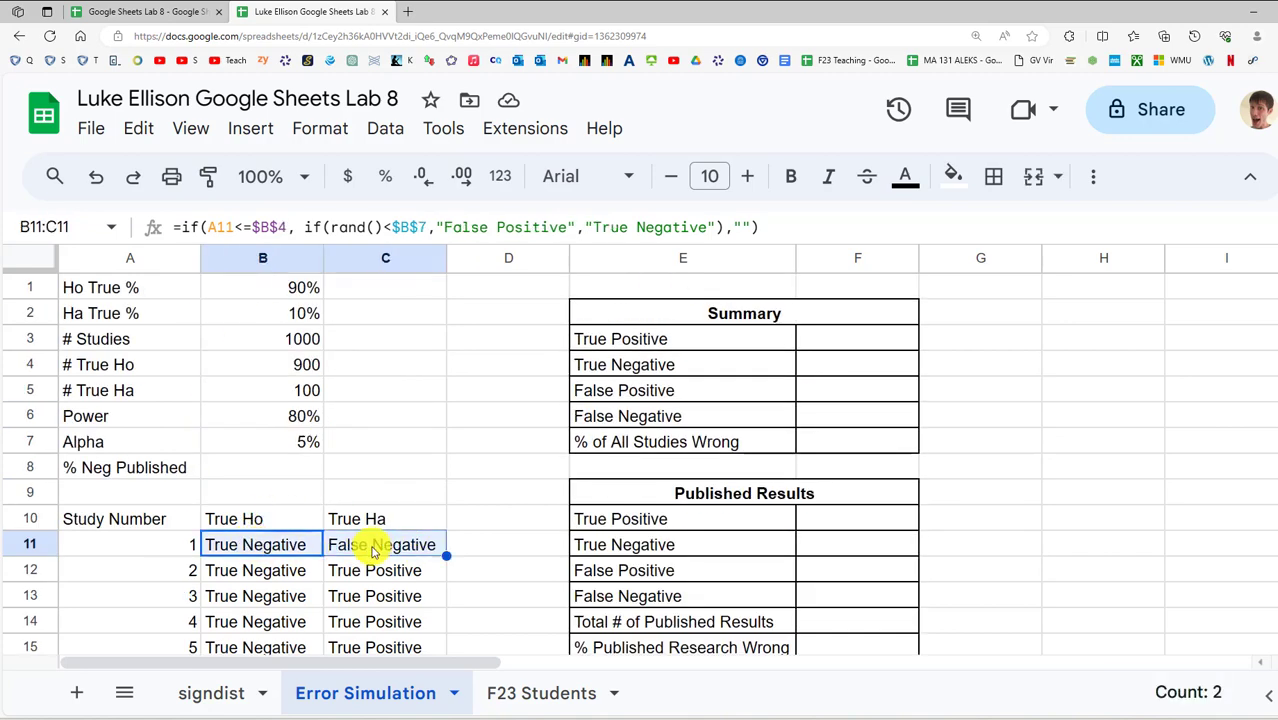
left_click(375, 550)
left_click(272, 547)
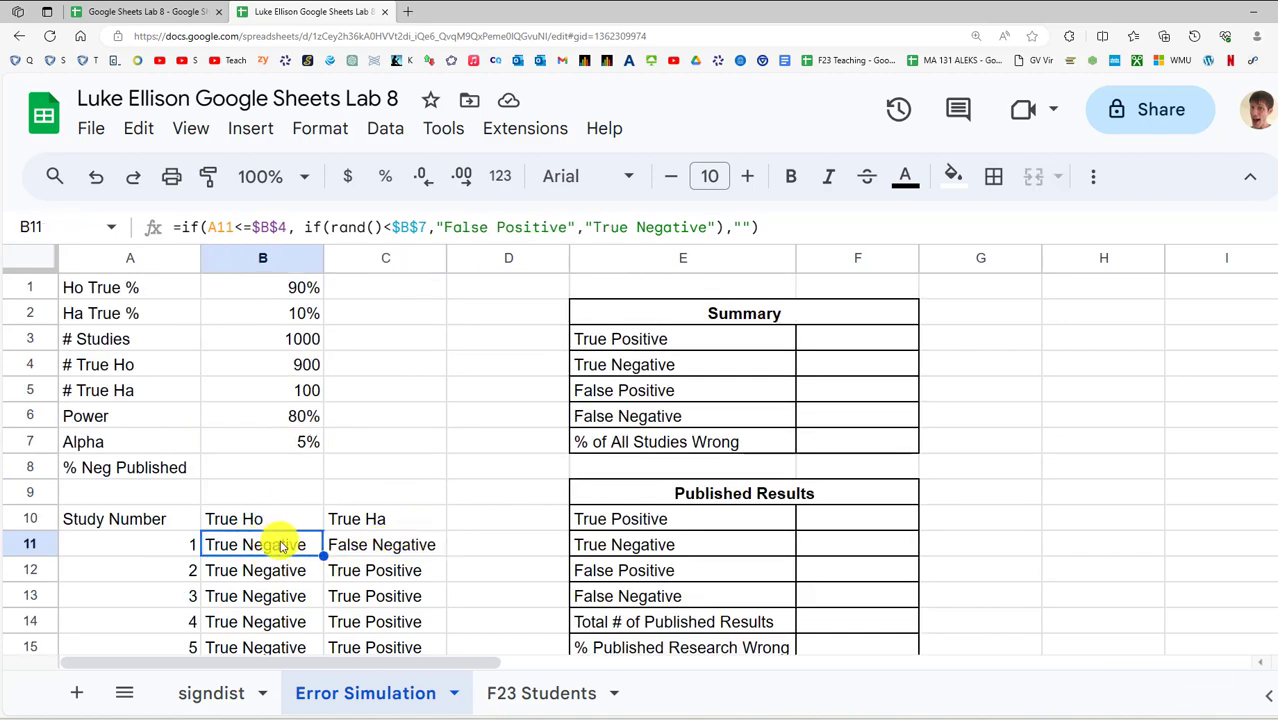
left_click(362, 545)
left_click(172, 545)
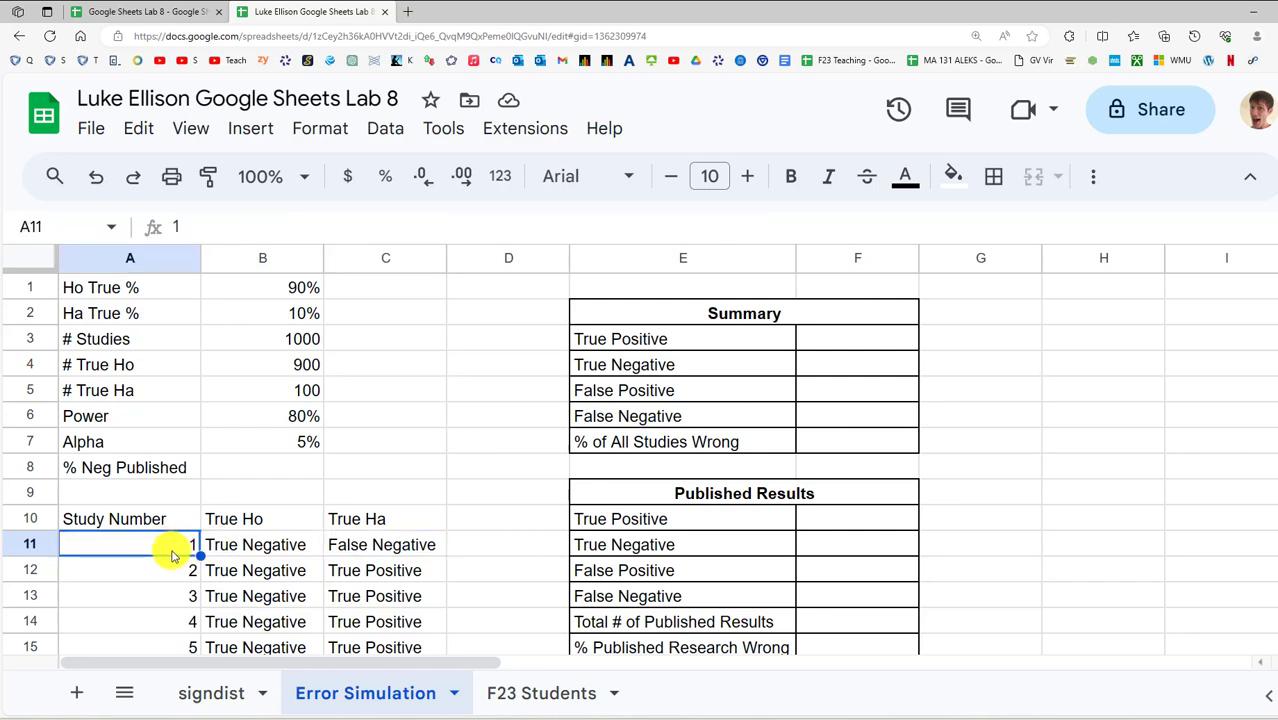
left_click_drag(128, 545, 342, 542)
left_click(177, 543)
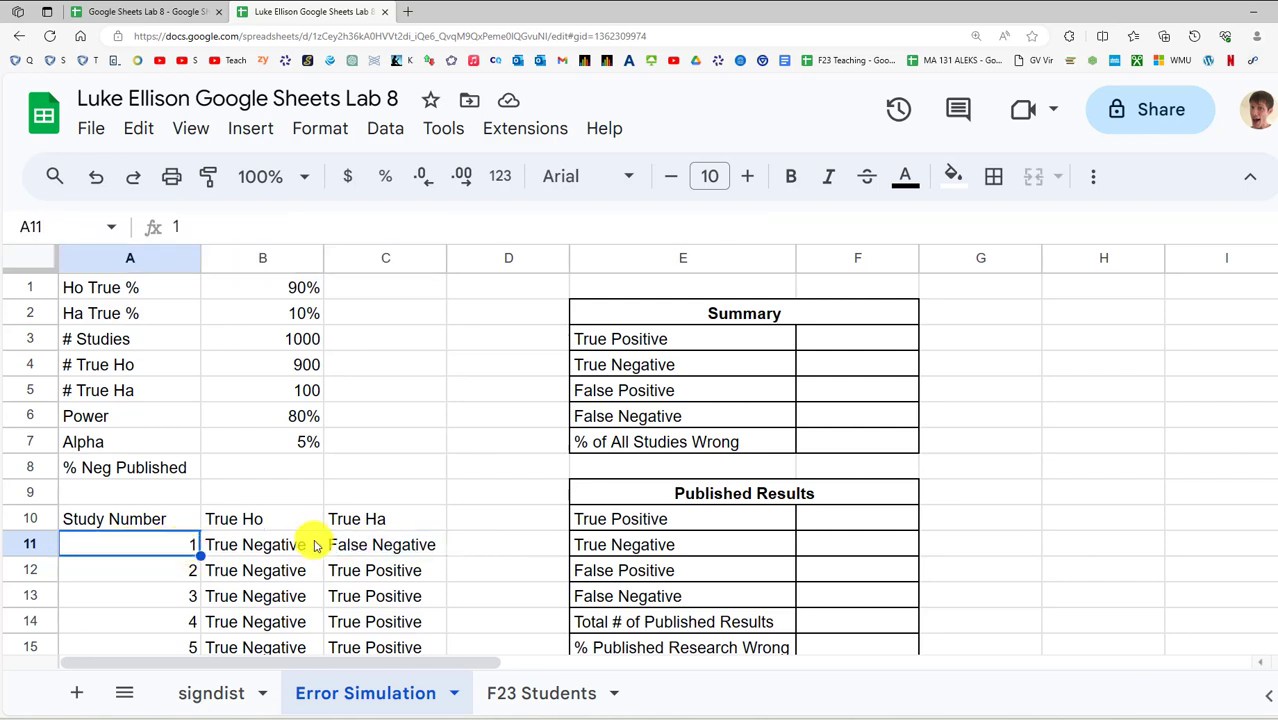
left_click(375, 543)
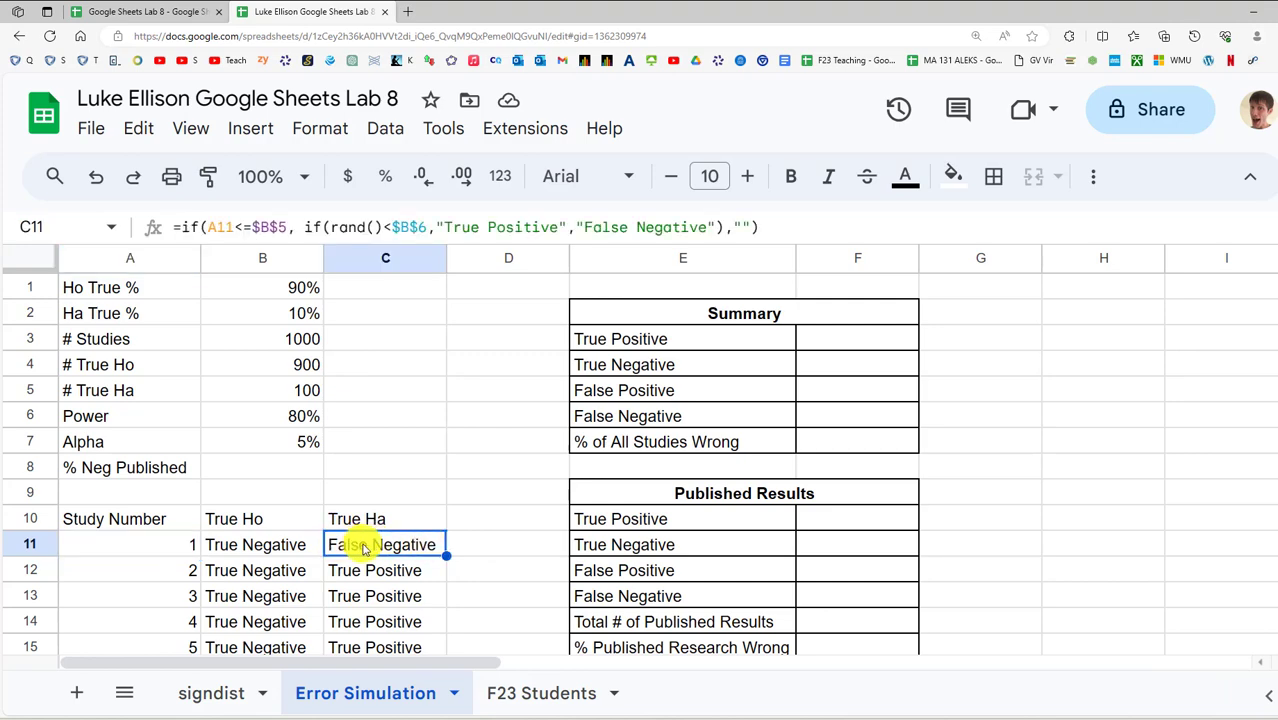
scroll(368, 518, "down", 20)
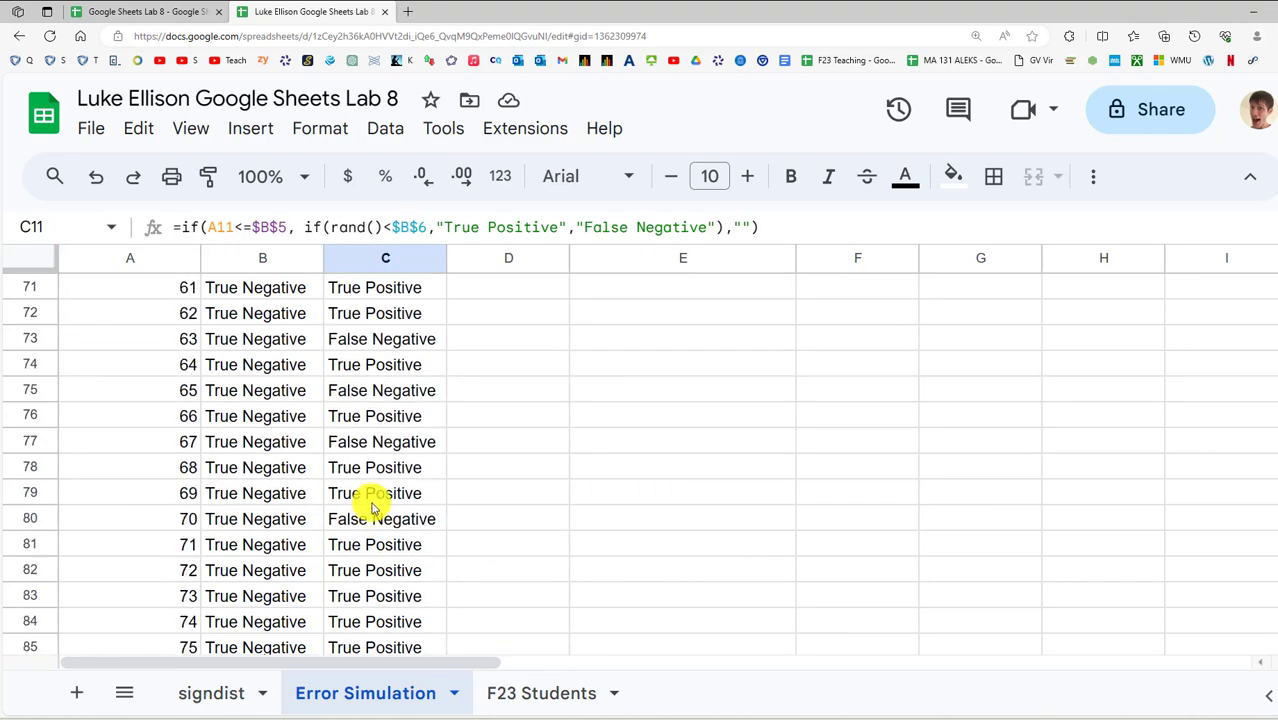
scroll(376, 500, "up", 20)
left_click_drag(384, 490, 381, 486)
scroll(400, 488, "up", 3)
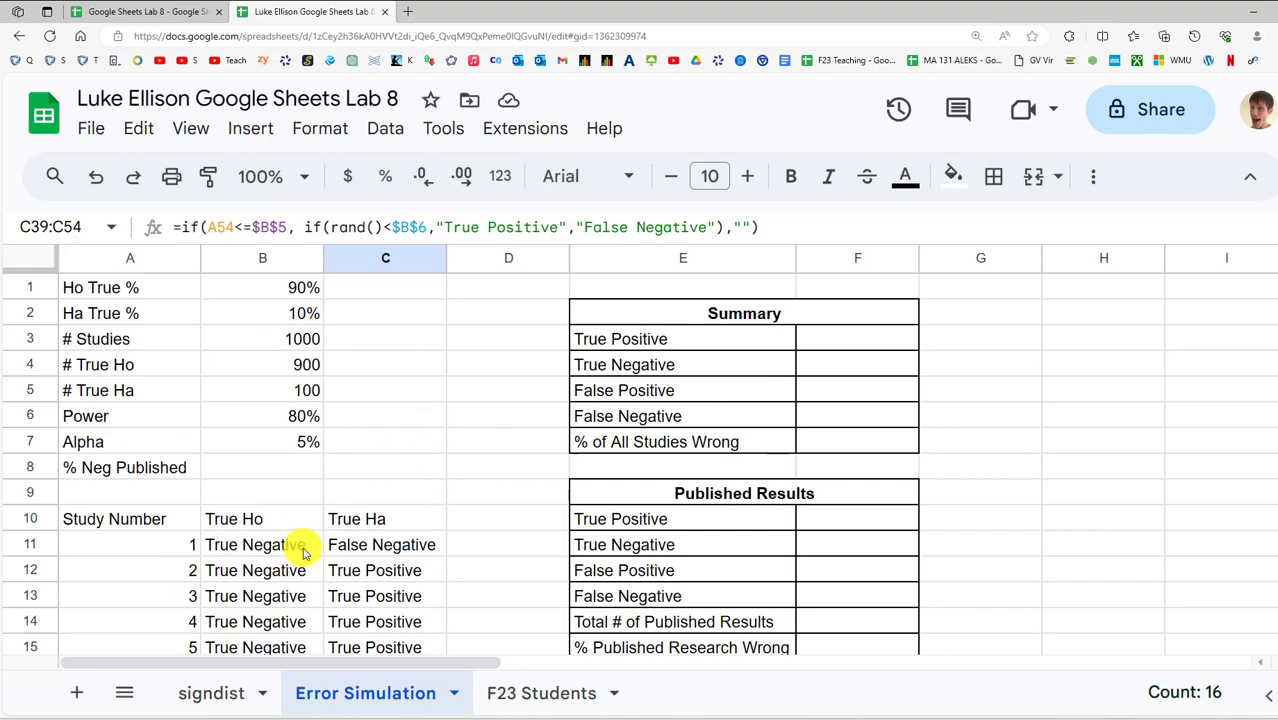
scroll(320, 515, "down", 1)
scroll(360, 495, "up", 1)
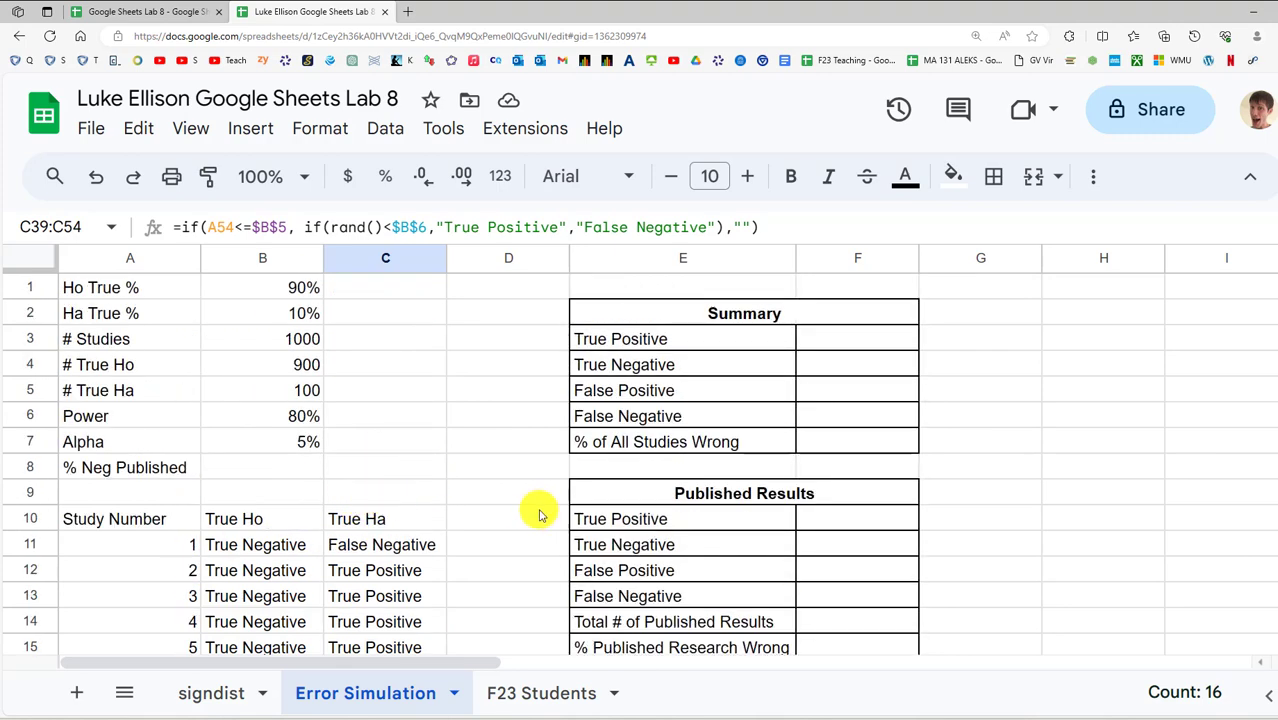
Start a COUNTIF in F3 over the absolute range $B$11:$C$1010
left_click(835, 345)
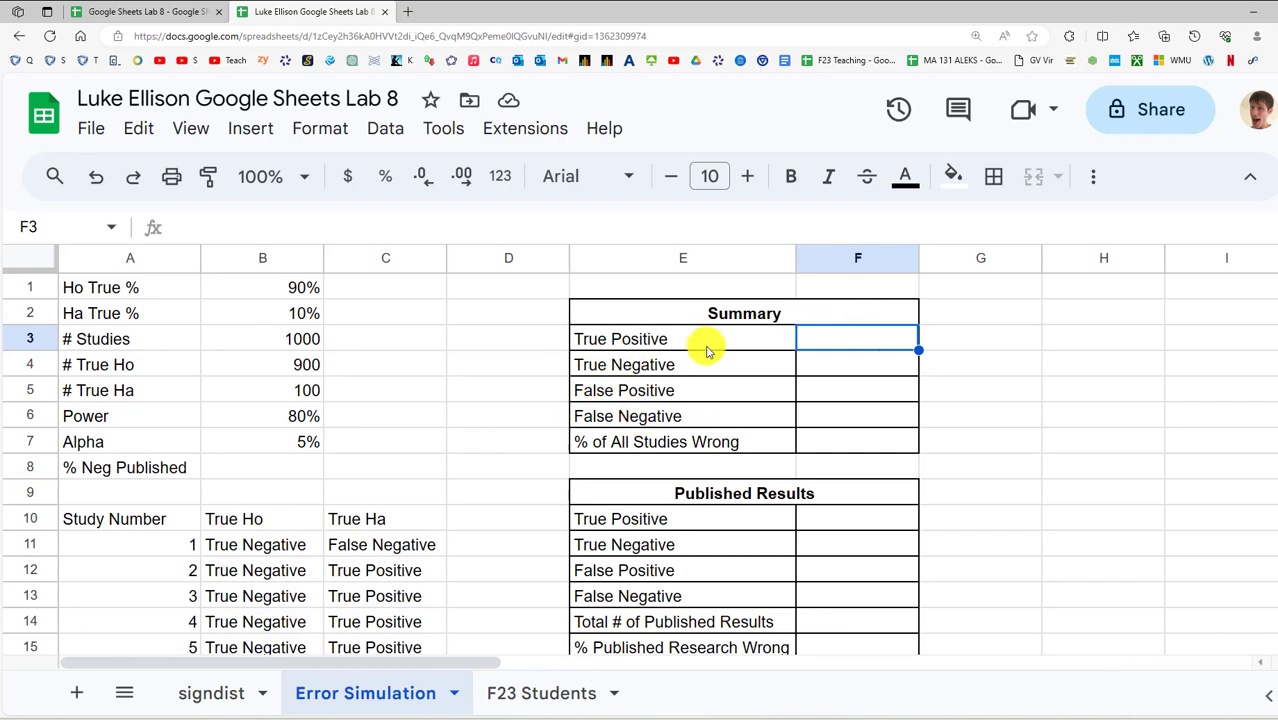
type("=countif(")
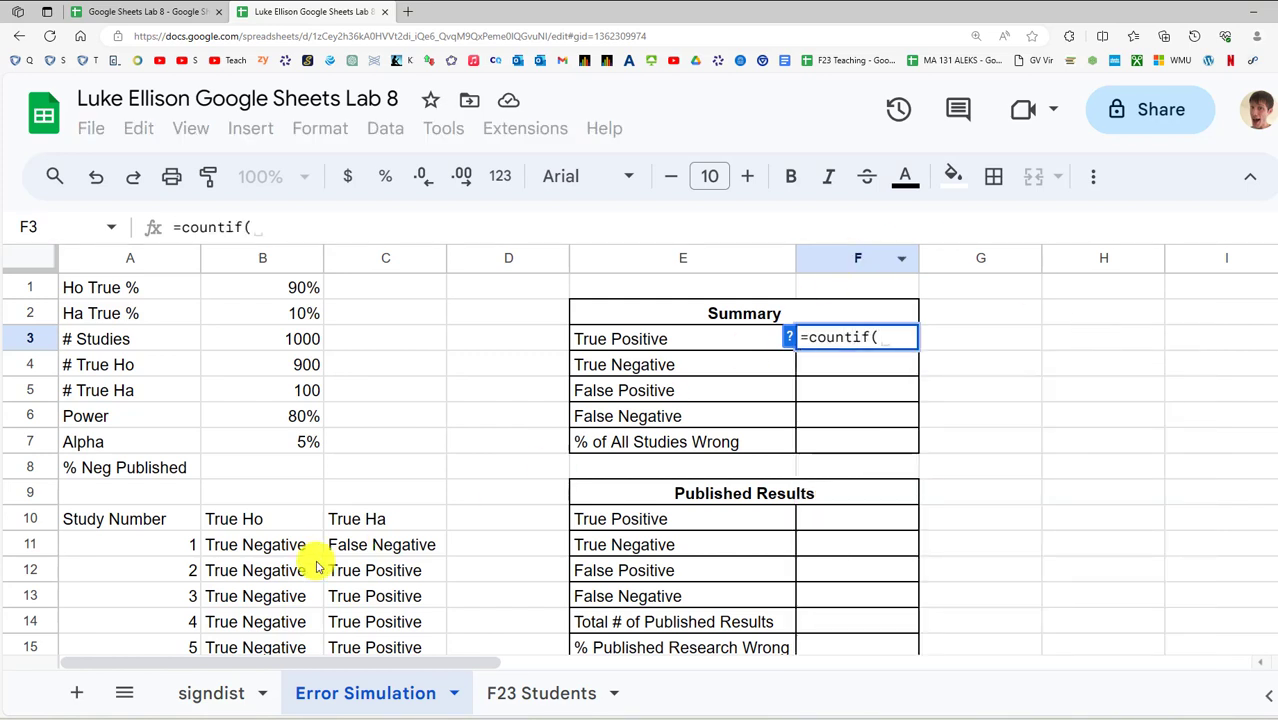
left_click(285, 545)
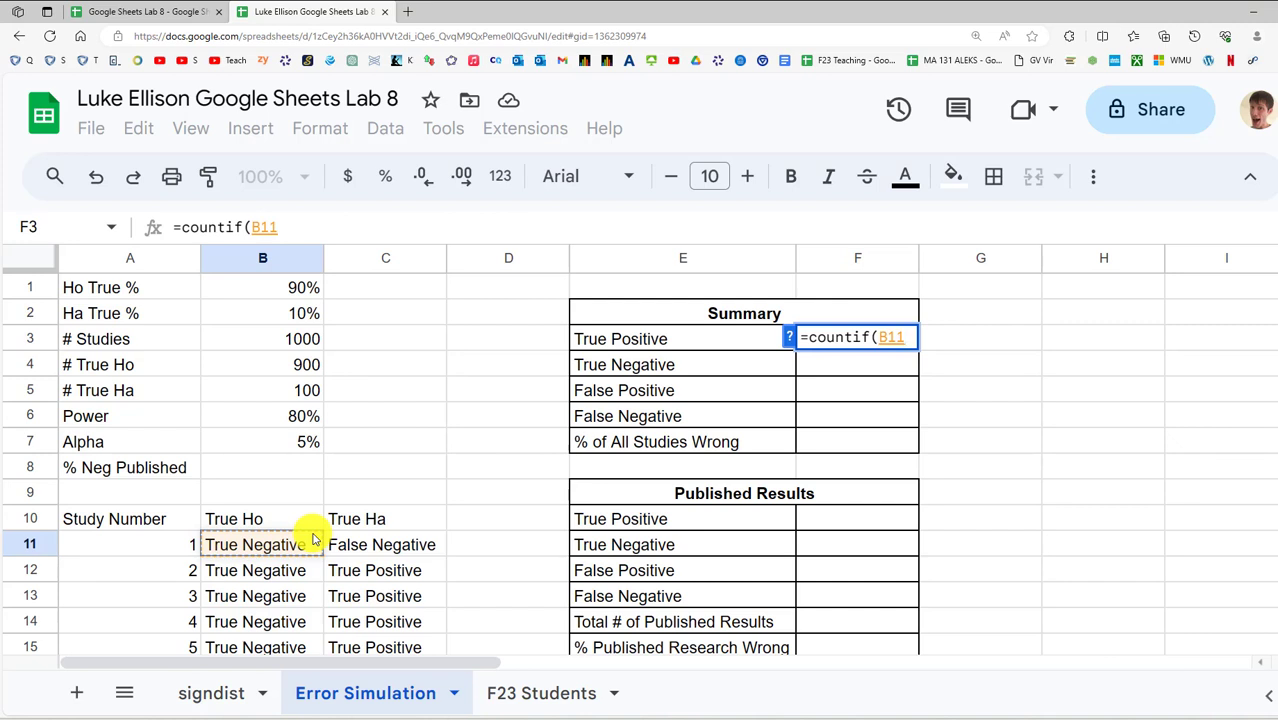
key("ctrl+shift+Down")
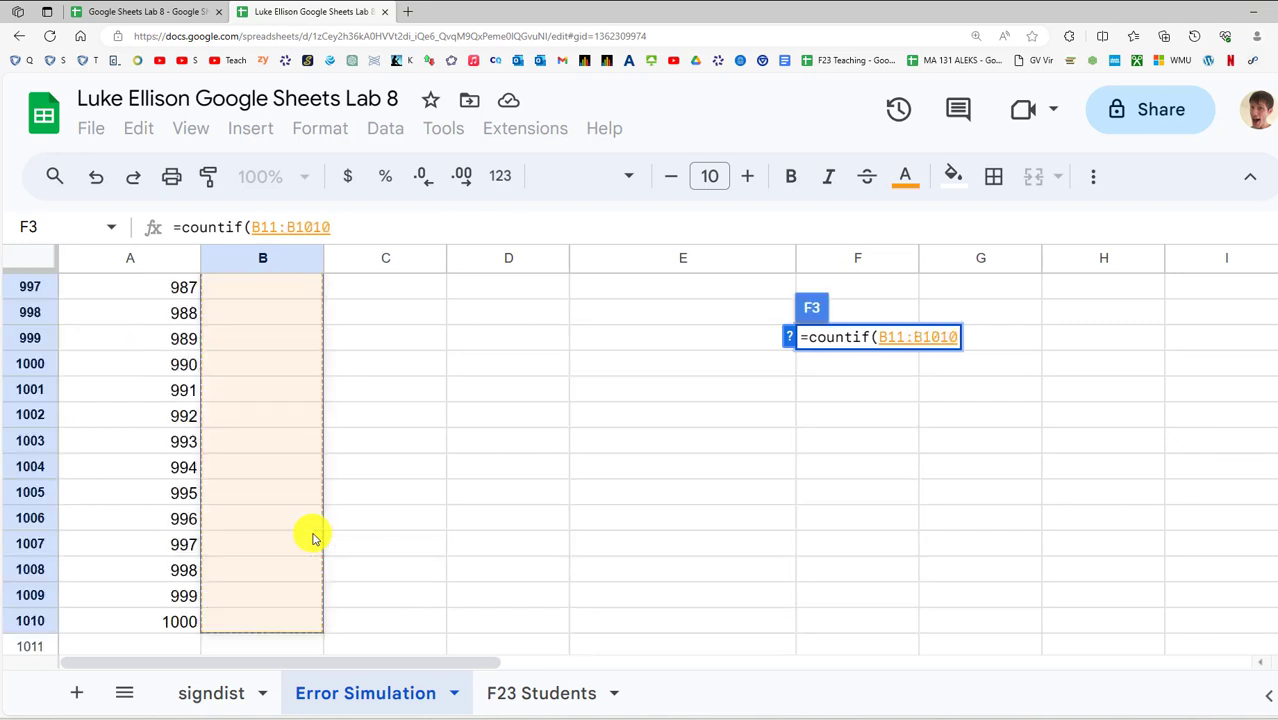
key("shift+Right")
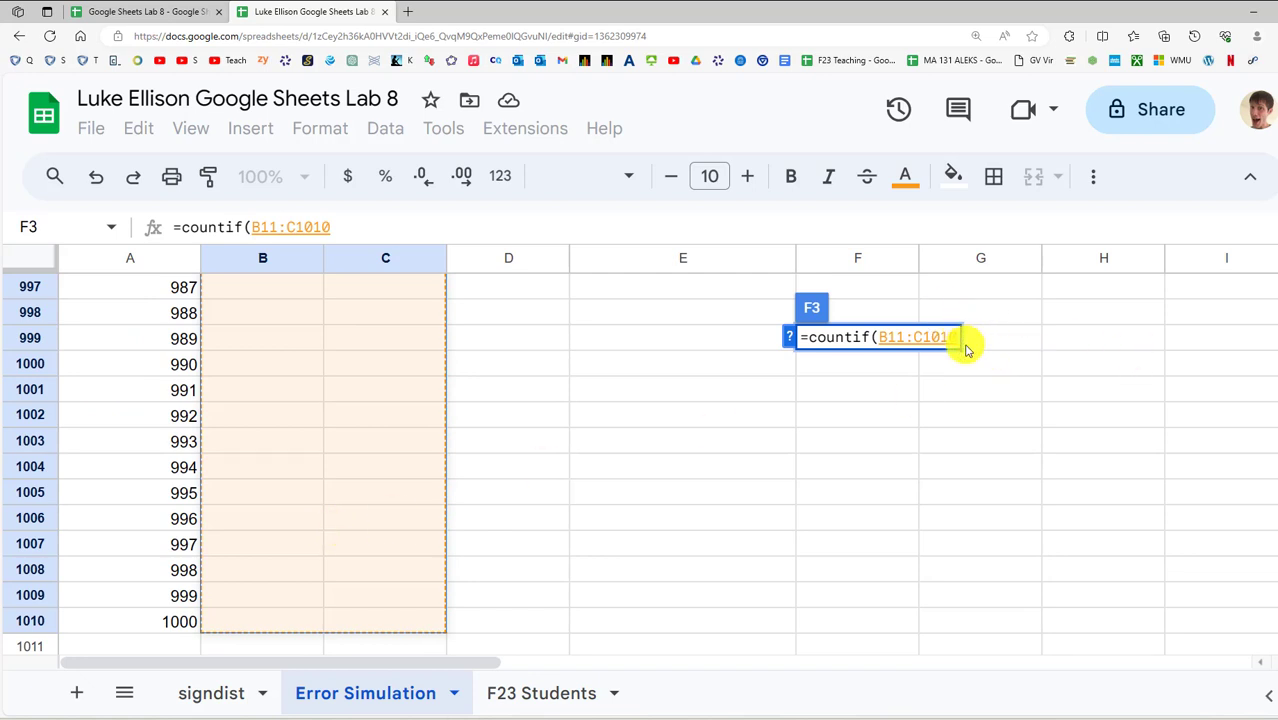
key("F4")
key("F5")
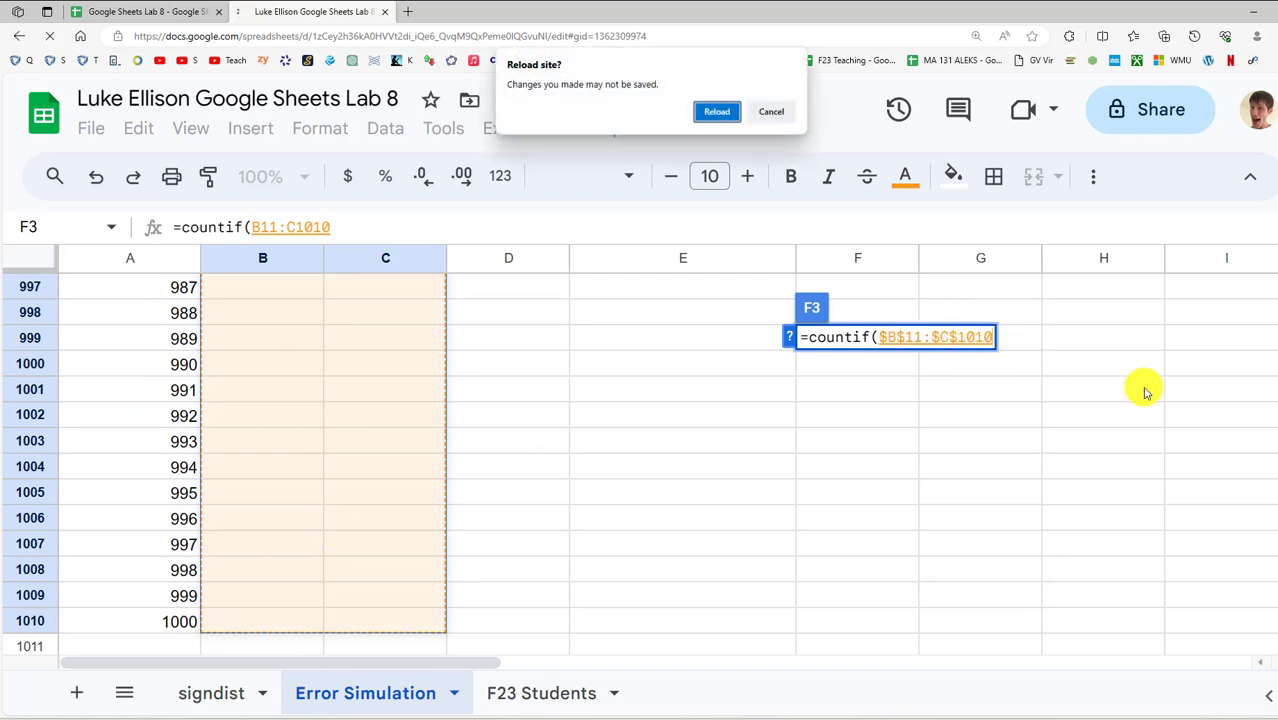
left_click(770, 108)
left_click_drag(1276, 430, 1276, 210)
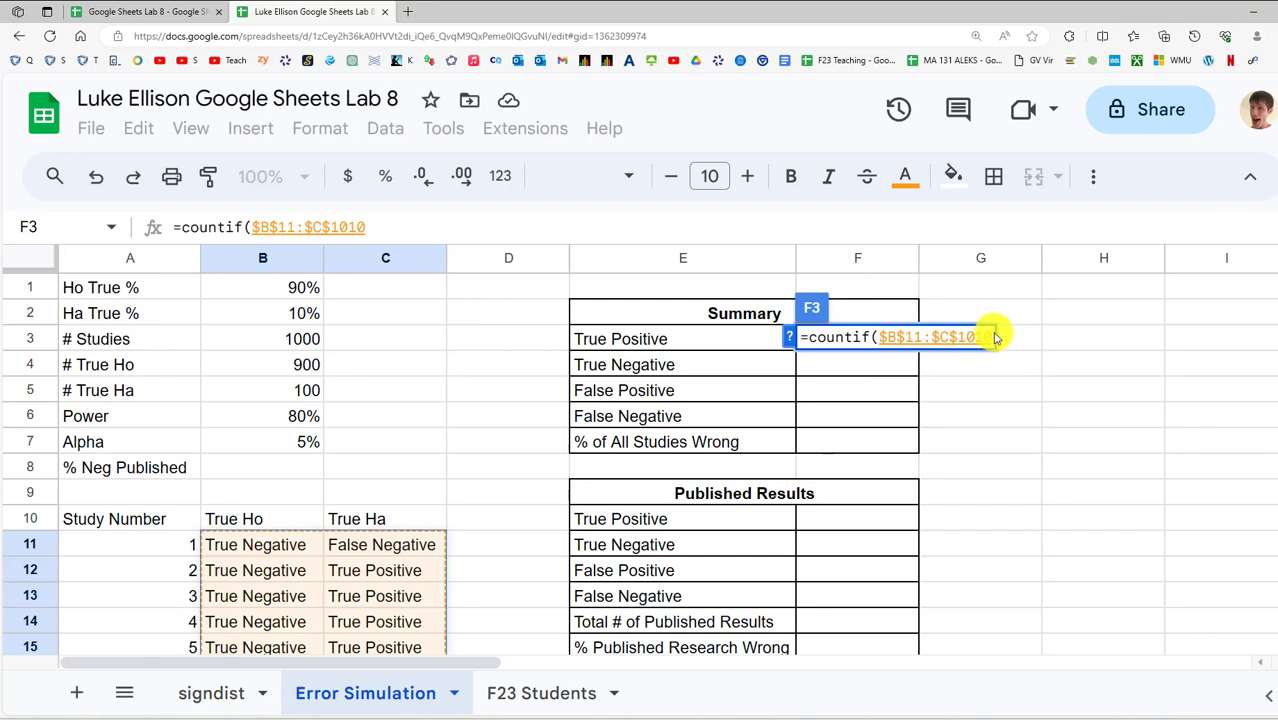
Use E3's True Positive label as the criterion and commit, giving 80
type(",")
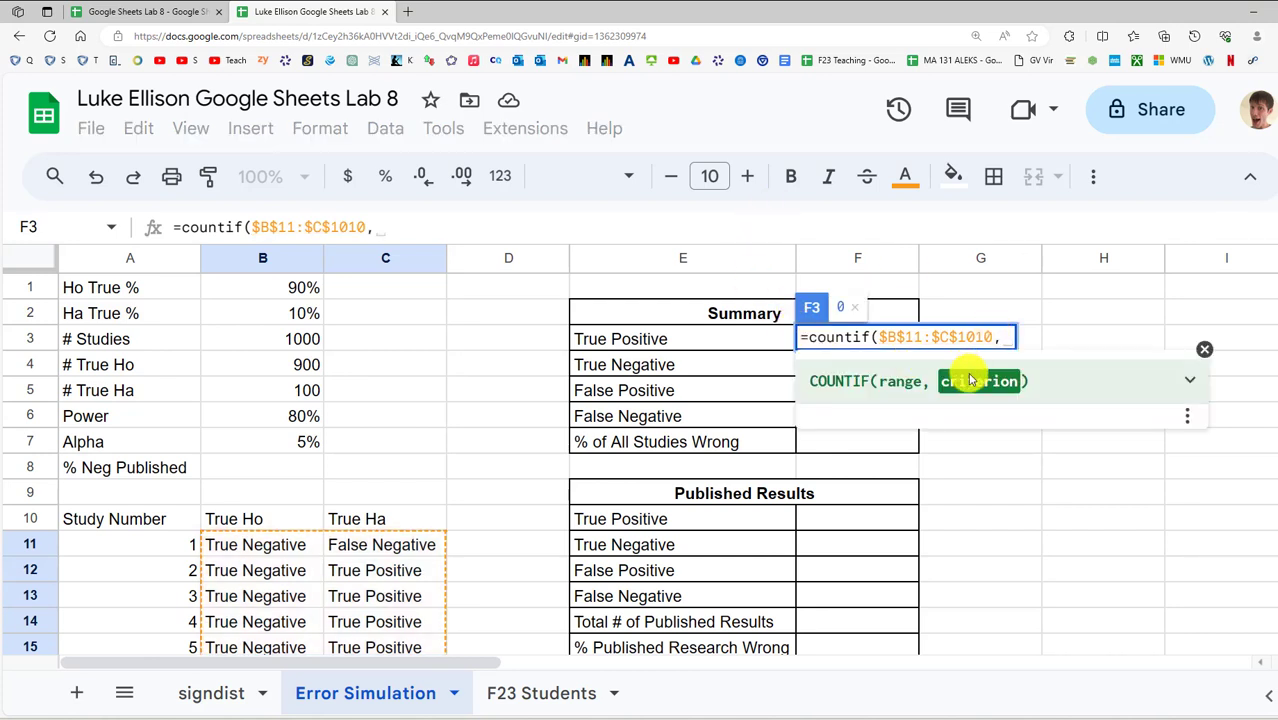
left_click(637, 343)
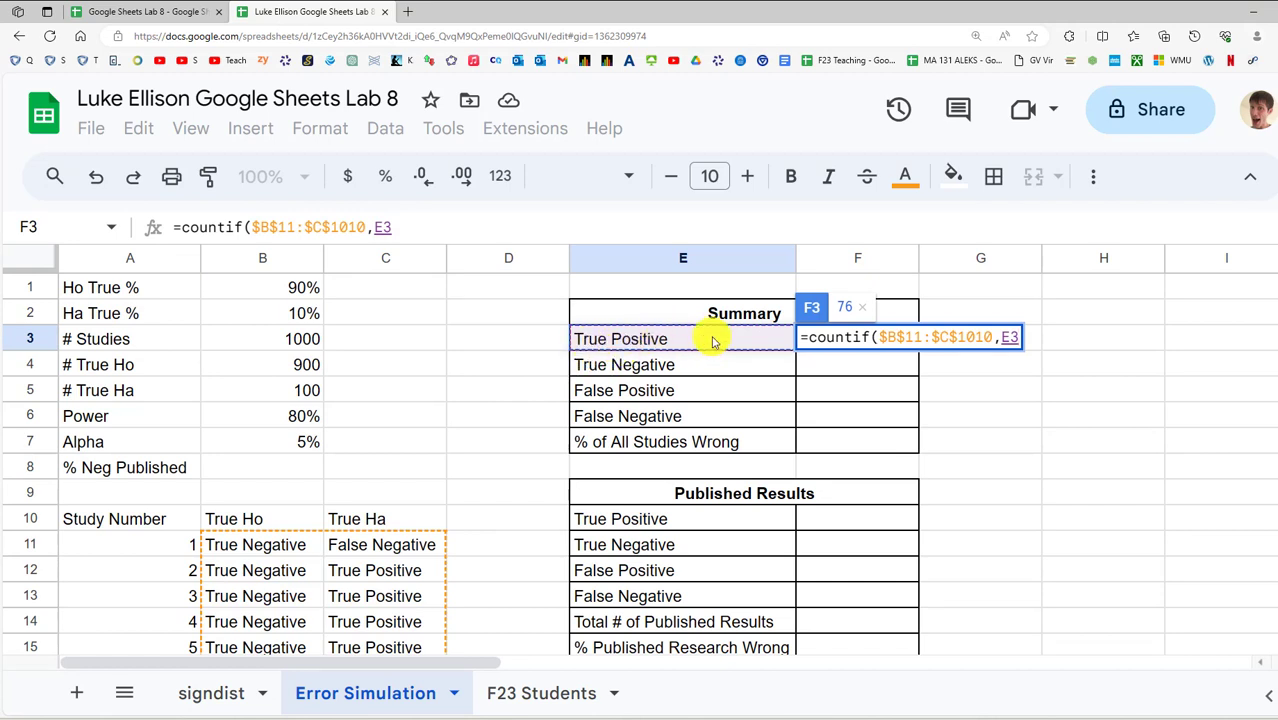
key("Return")
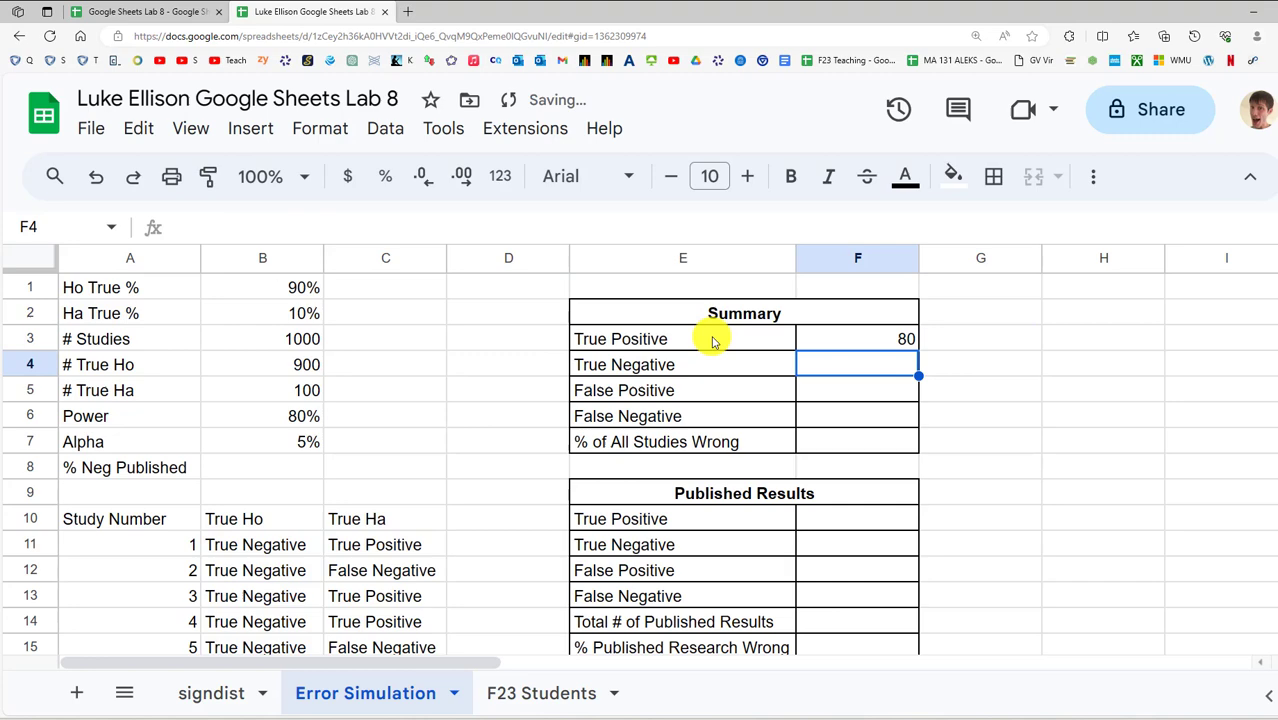
left_click(881, 340)
Fill the COUNTIF count formula from F3 down to F6, giving 857, 43 and 30
scroll(290, 500, "down", 5)
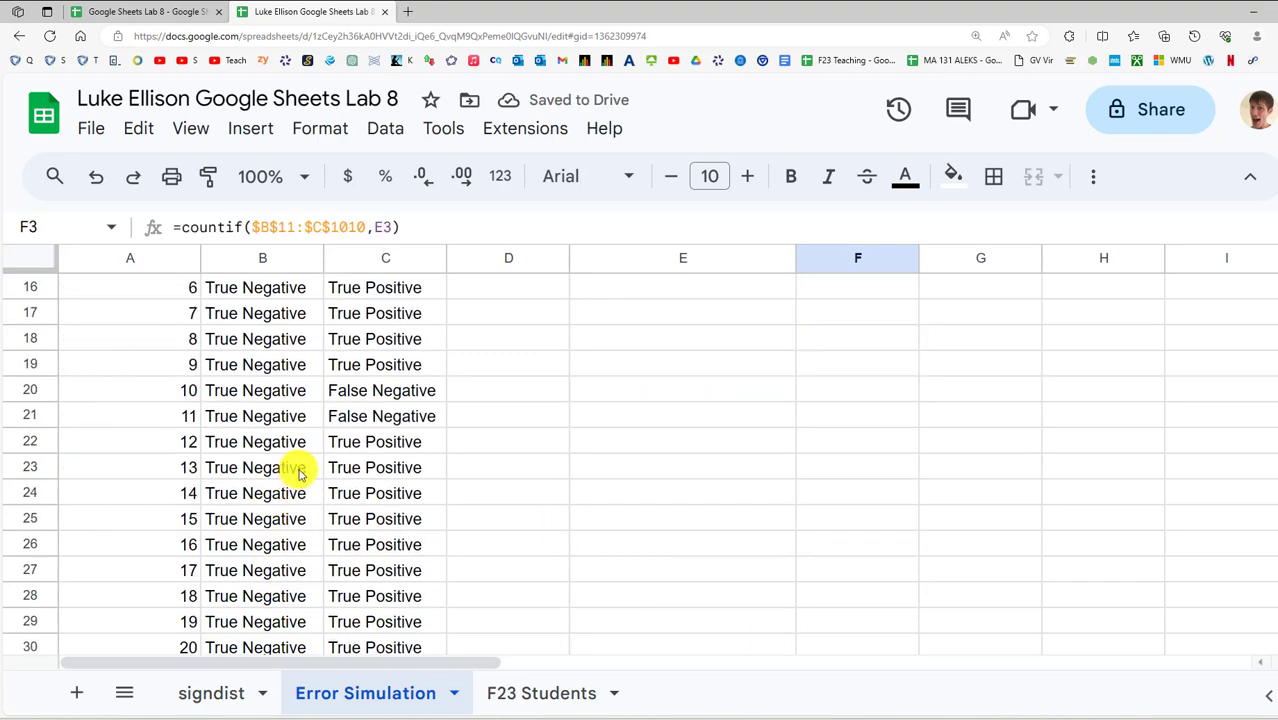
scroll(296, 470, "up", 3)
scroll(340, 480, "up", 2)
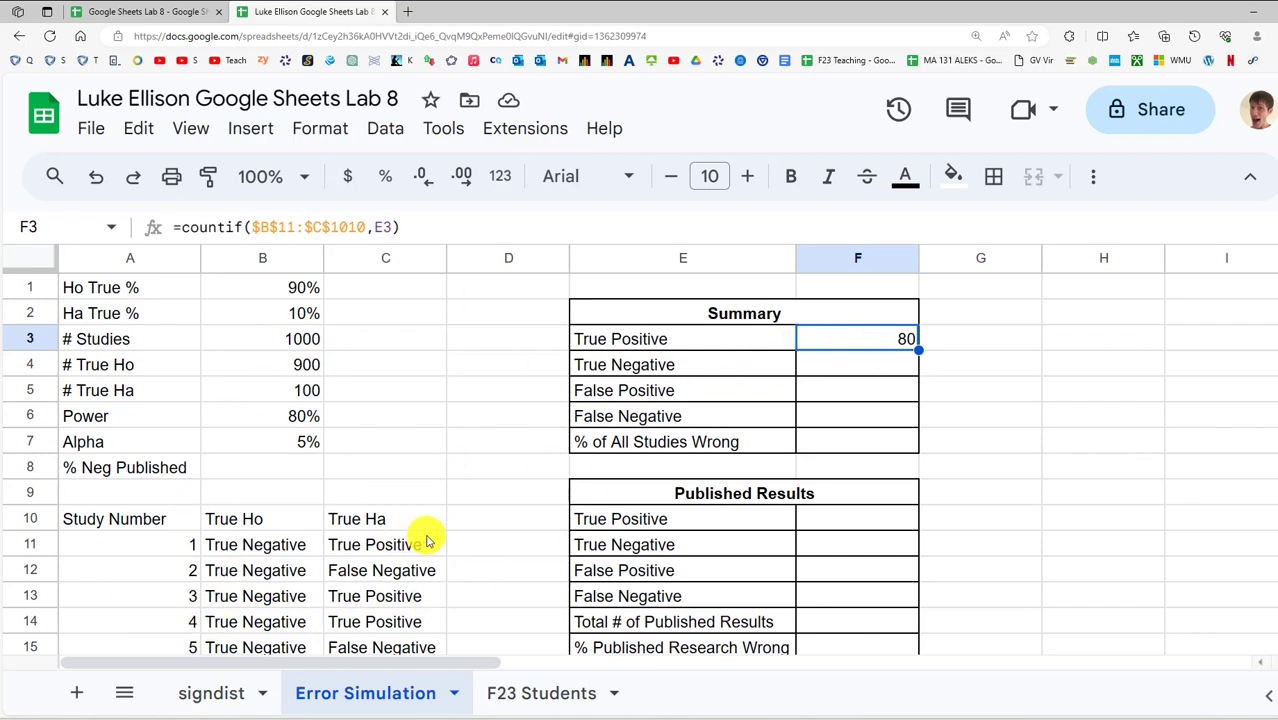
left_click_drag(918, 350, 906, 422)
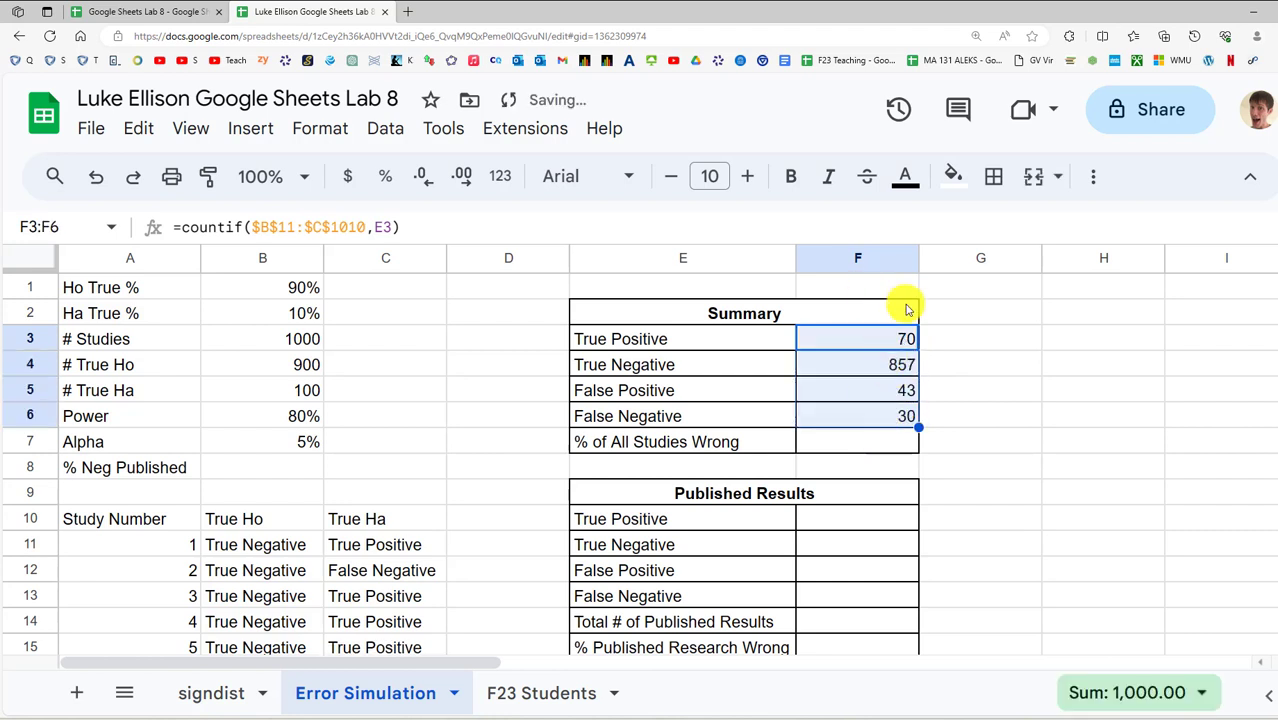
Check the True Negative, False Positive and False Negative formulas against the # True Ho value
left_click(878, 372)
left_click(876, 396)
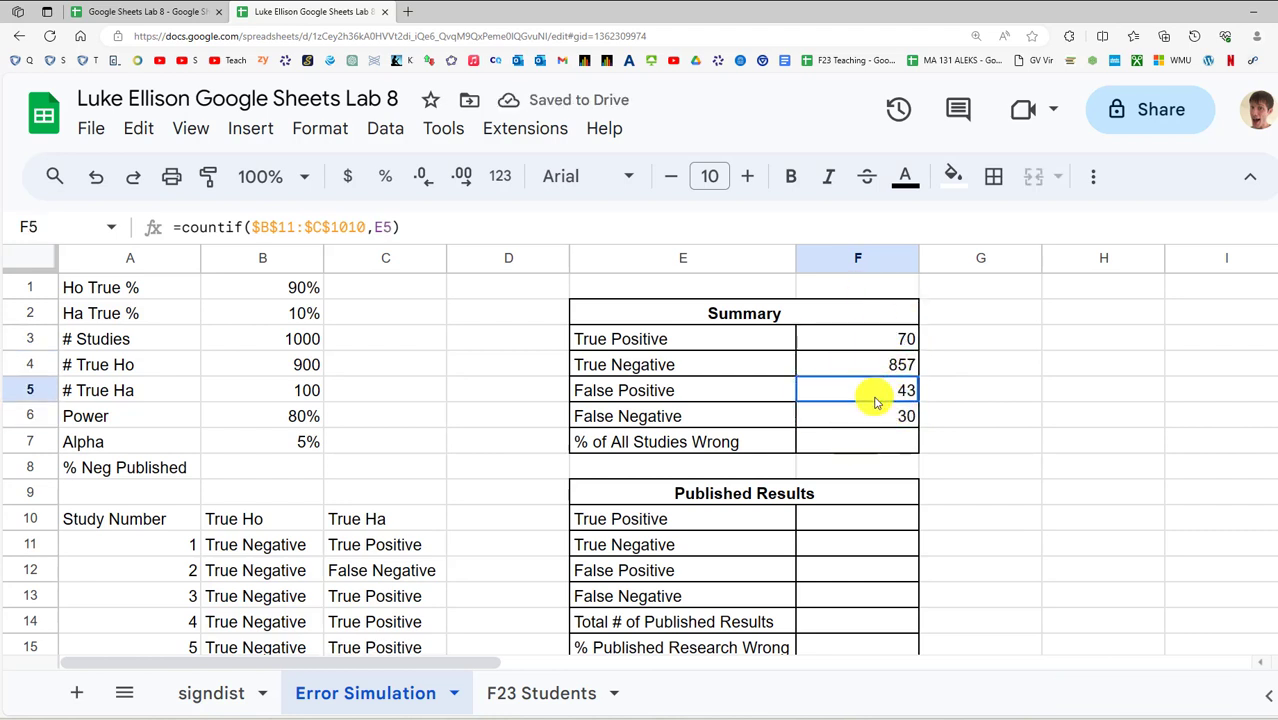
left_click(873, 420)
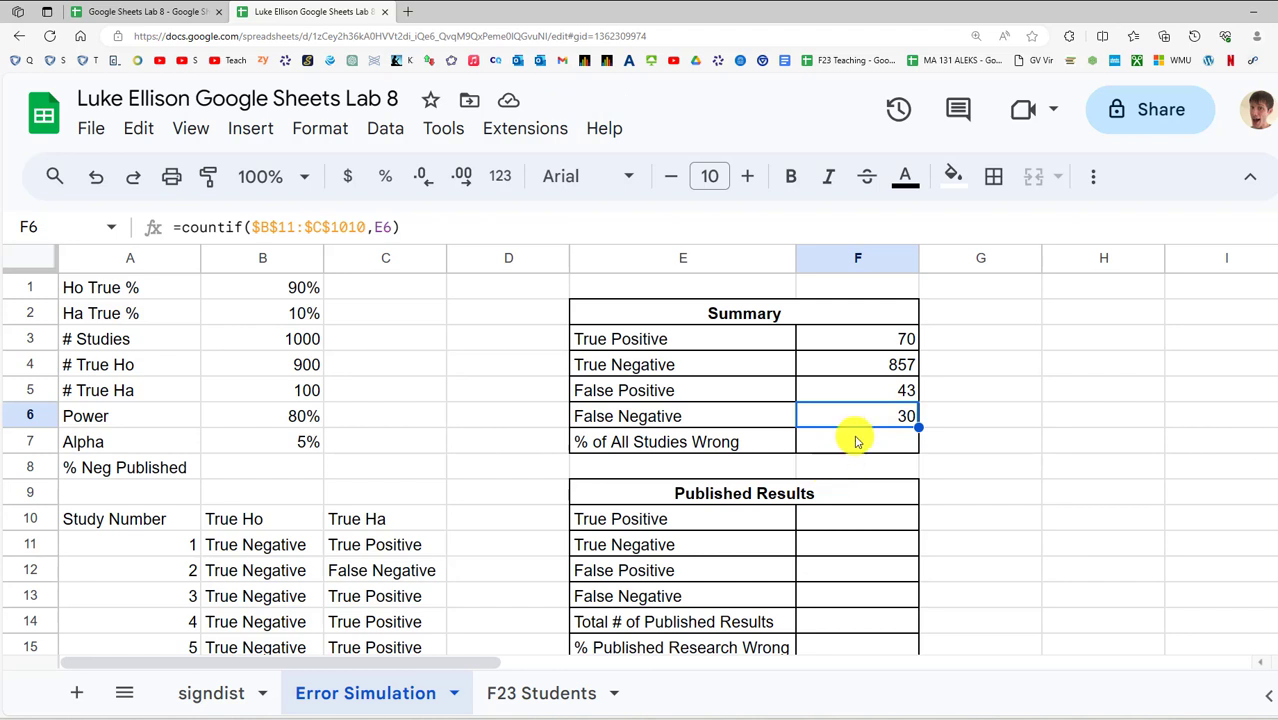
left_click(878, 370)
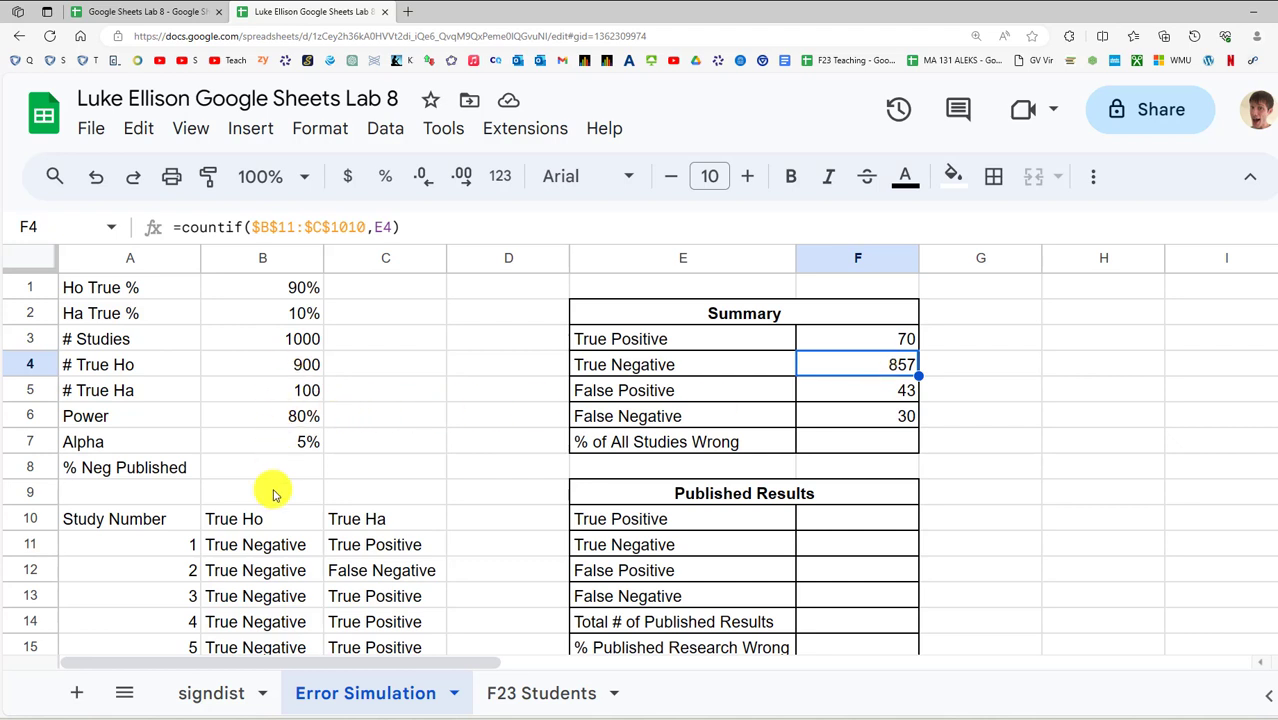
left_click(265, 527)
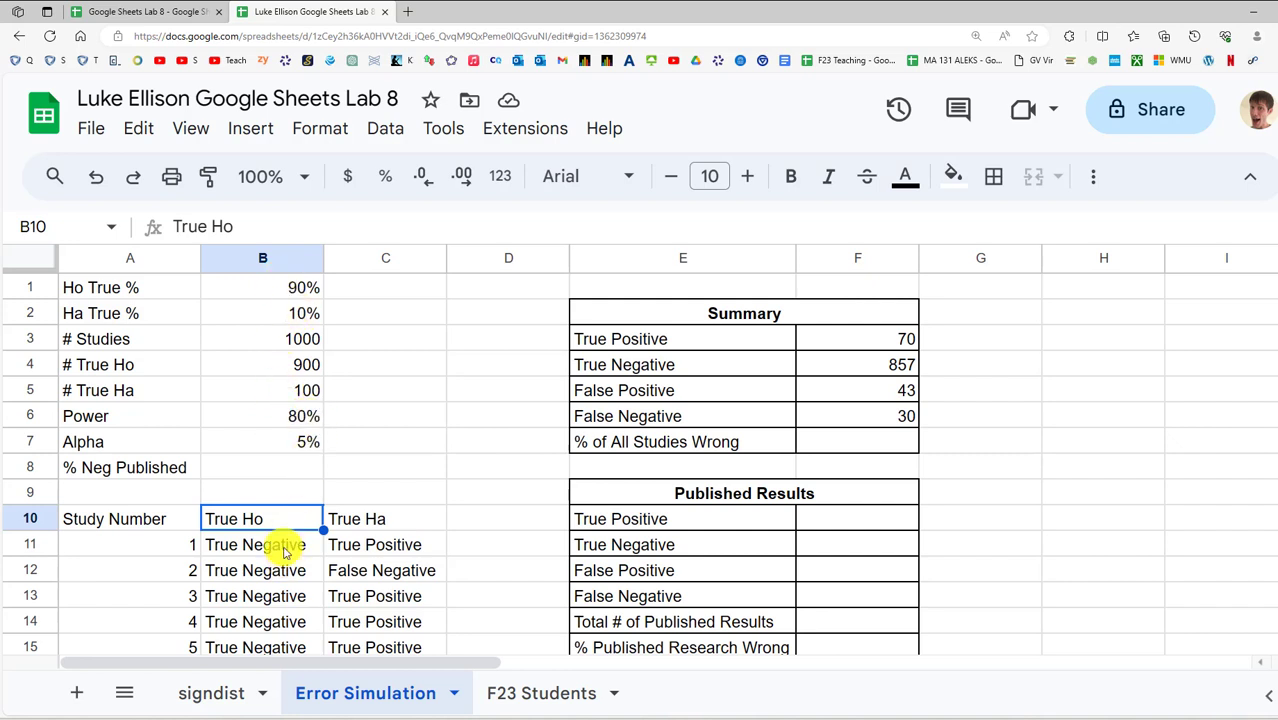
left_click(306, 366)
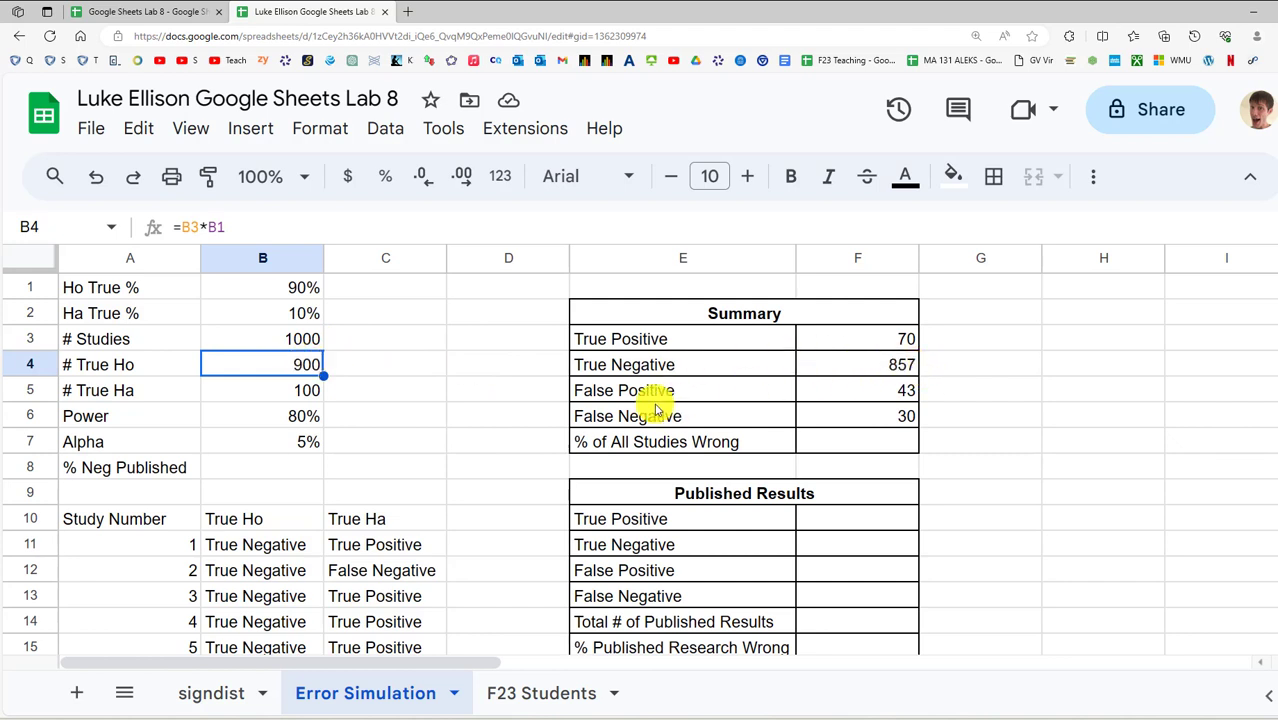
left_click(856, 364)
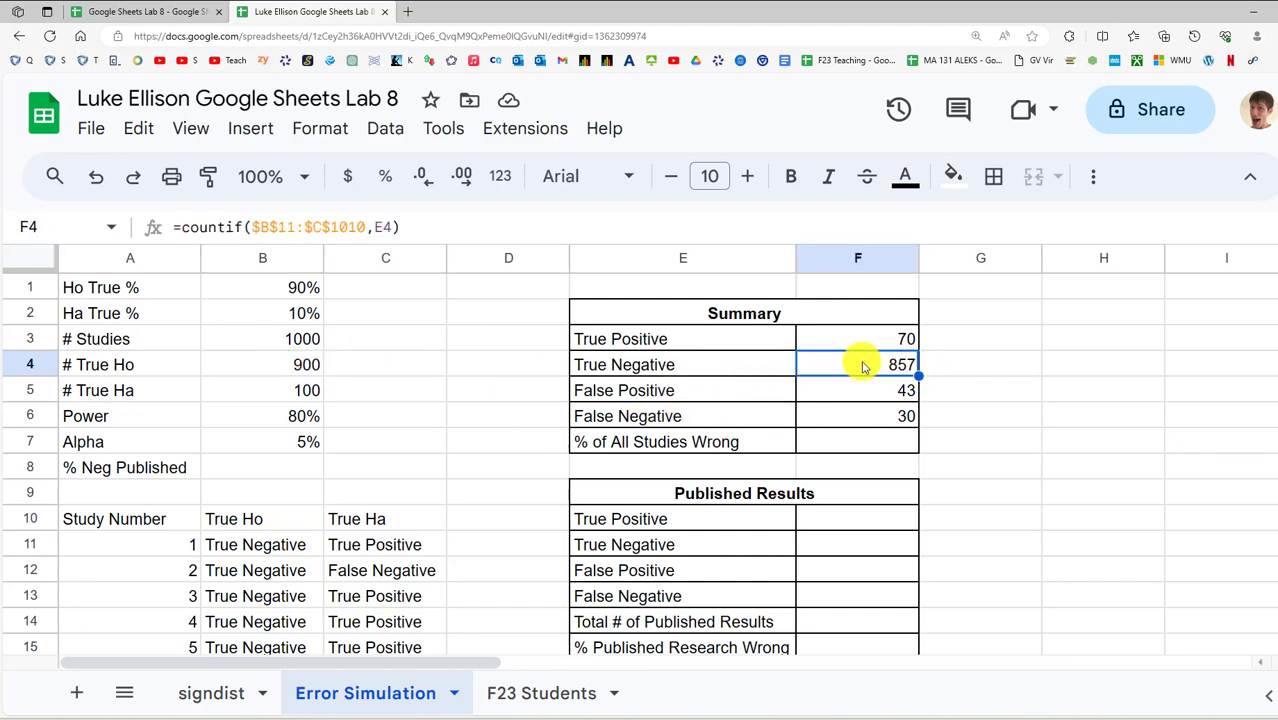
left_click(298, 374)
left_click(873, 368)
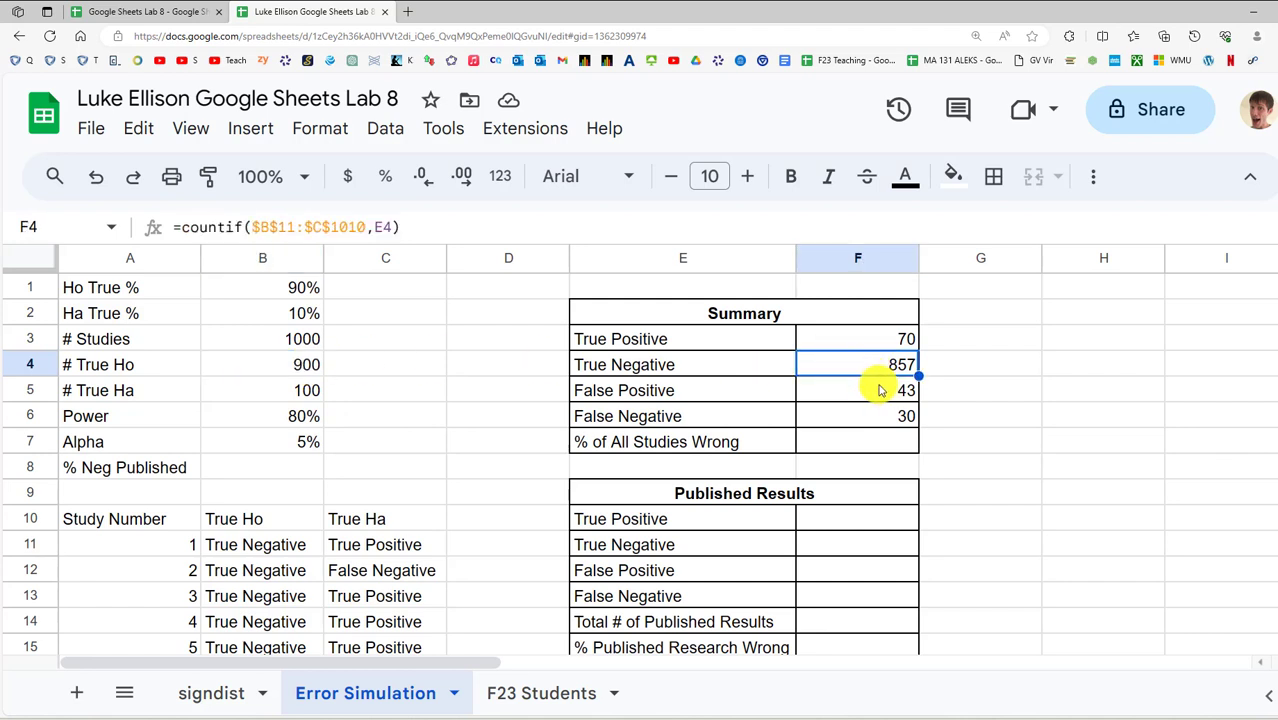
left_click(882, 391)
Select ranges of the four Summary counts to verify their totals
left_click_drag(713, 367, 884, 394)
left_click(713, 348)
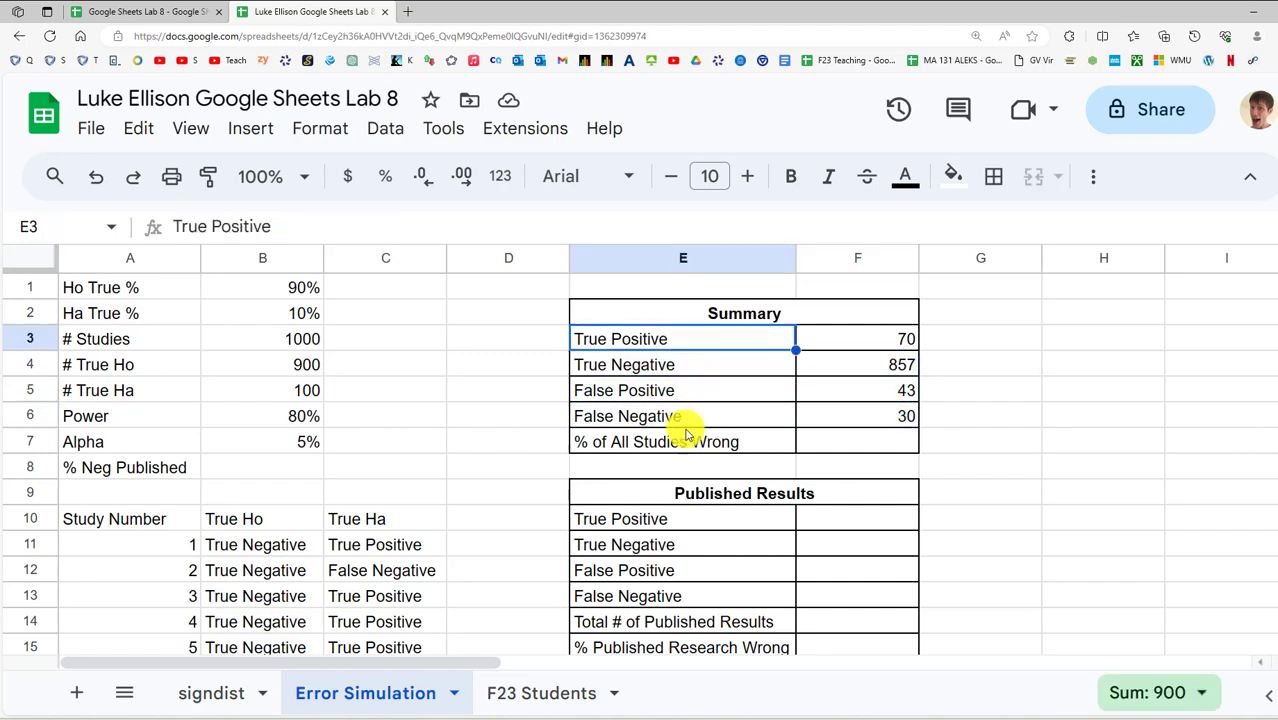
left_click_drag(685, 420, 848, 417)
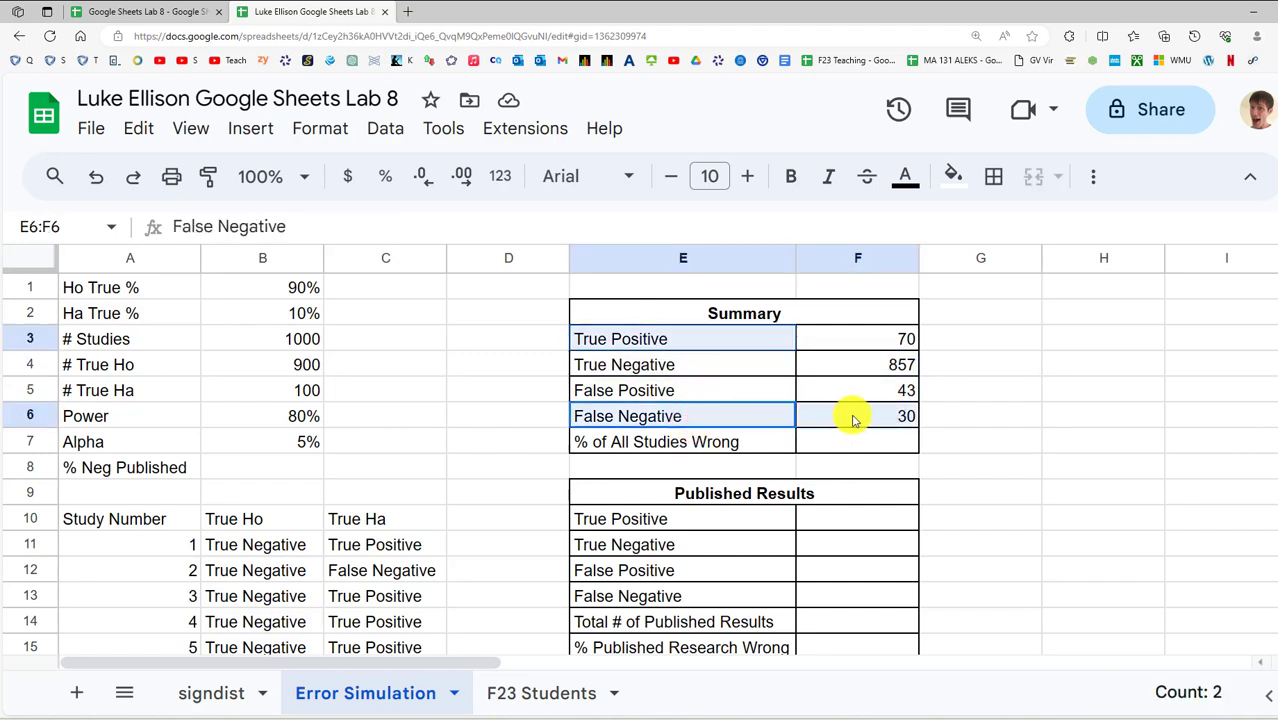
left_click(884, 340, "ctrl")
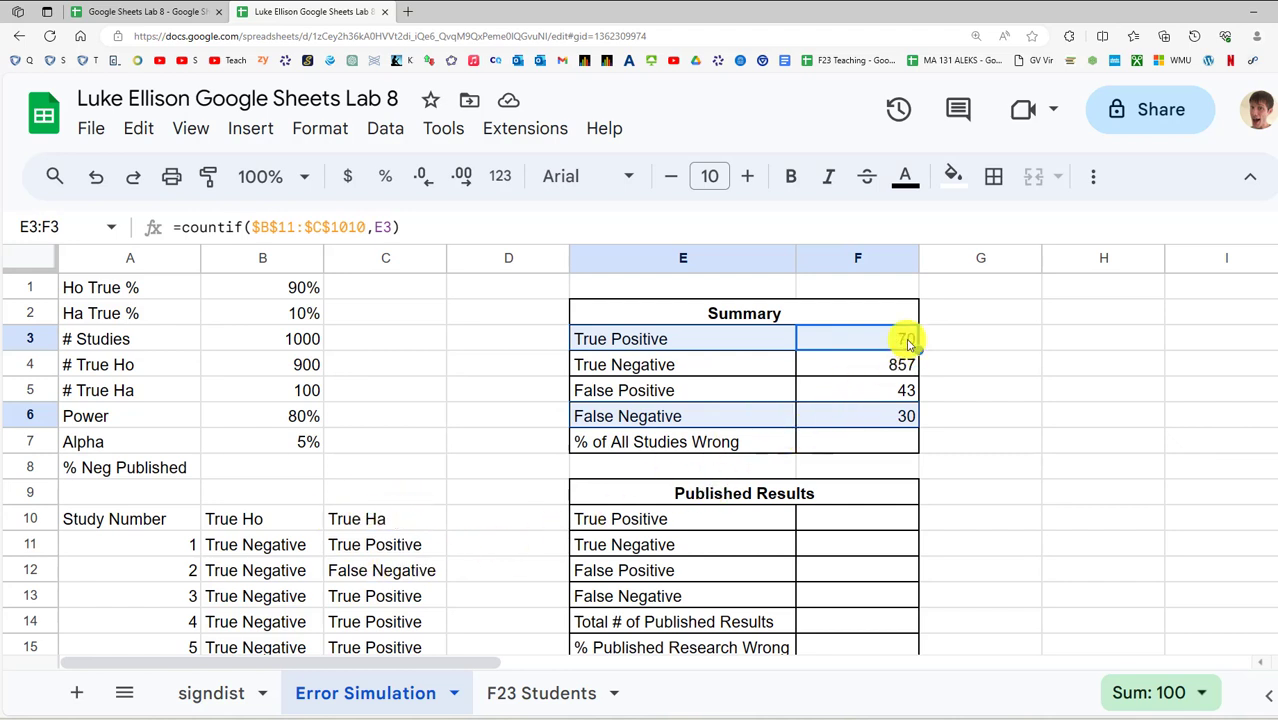
left_click_drag(740, 366, 893, 400)
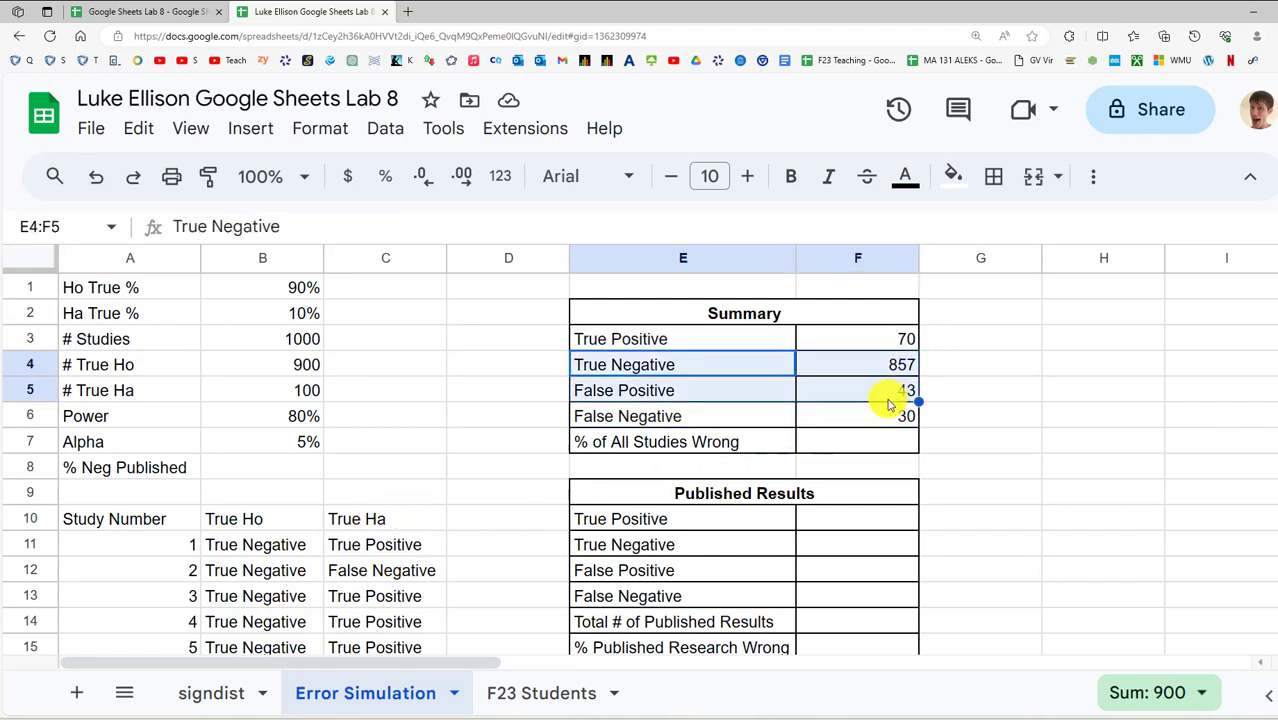
Enter =sum(F5:F6)/sum(F3:F6) in F7 and format it as a percentage (6.80%)
left_click(834, 447)
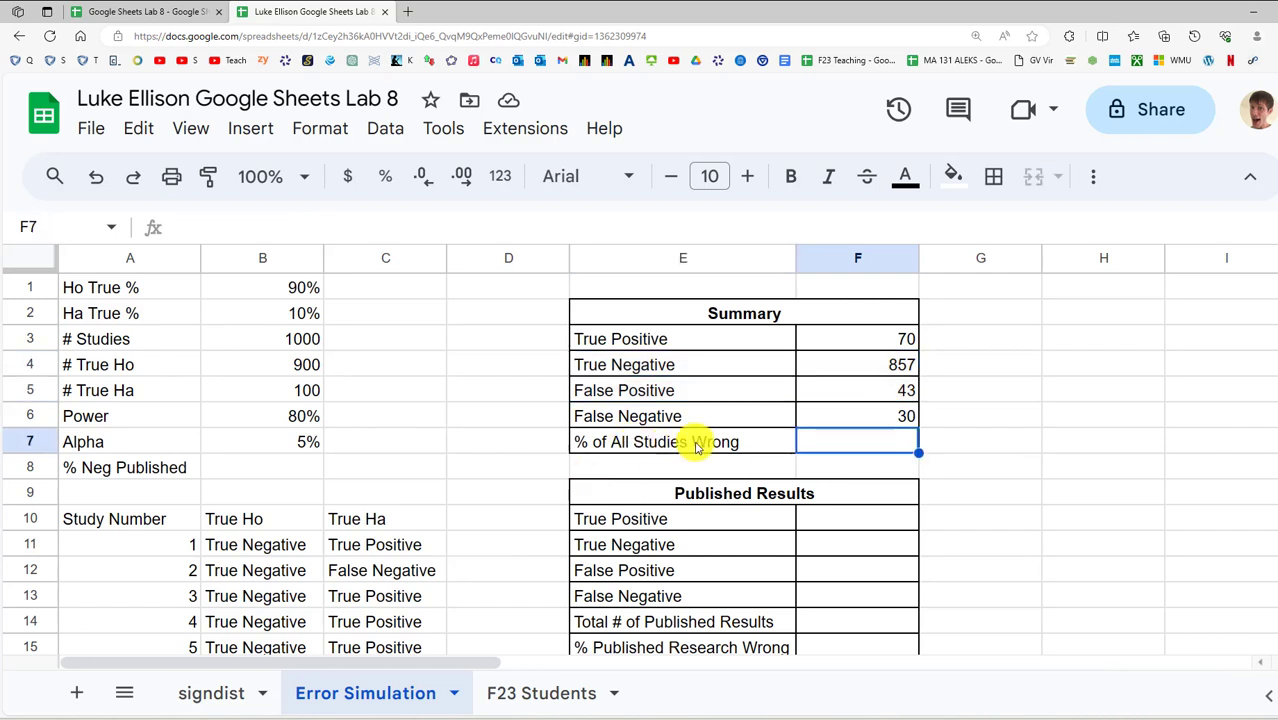
type("sum")
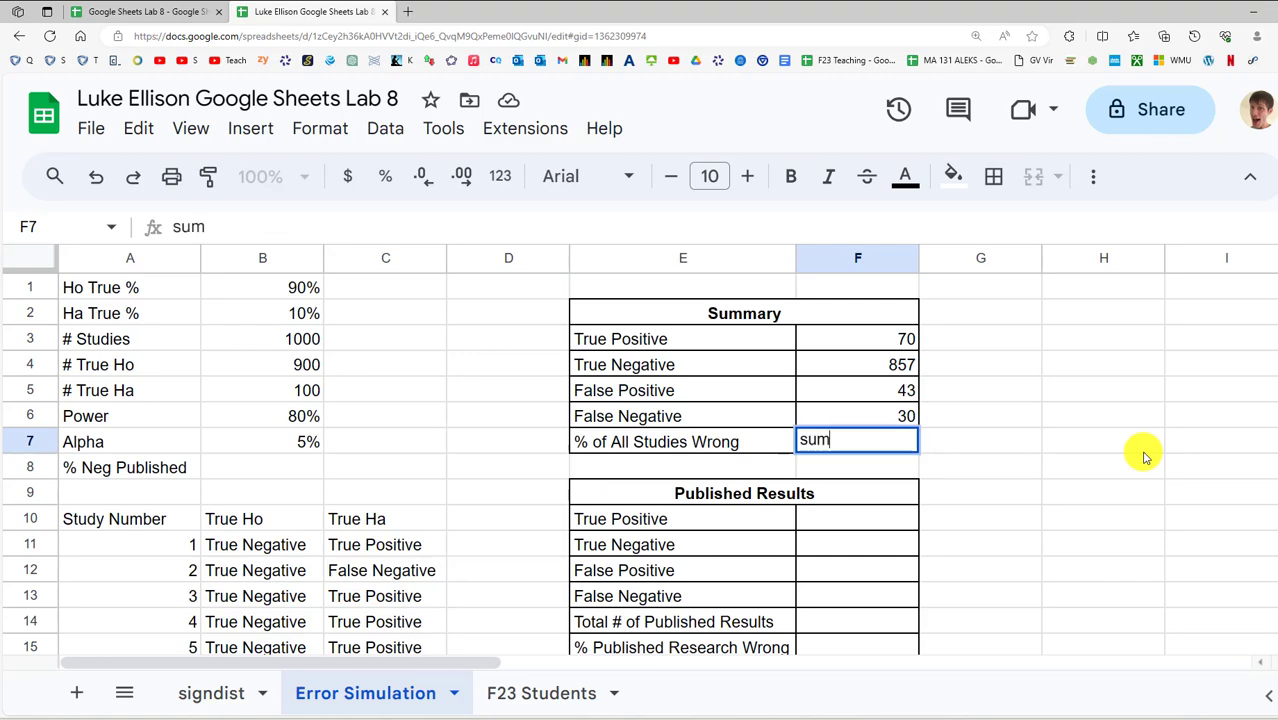
type("=sum(")
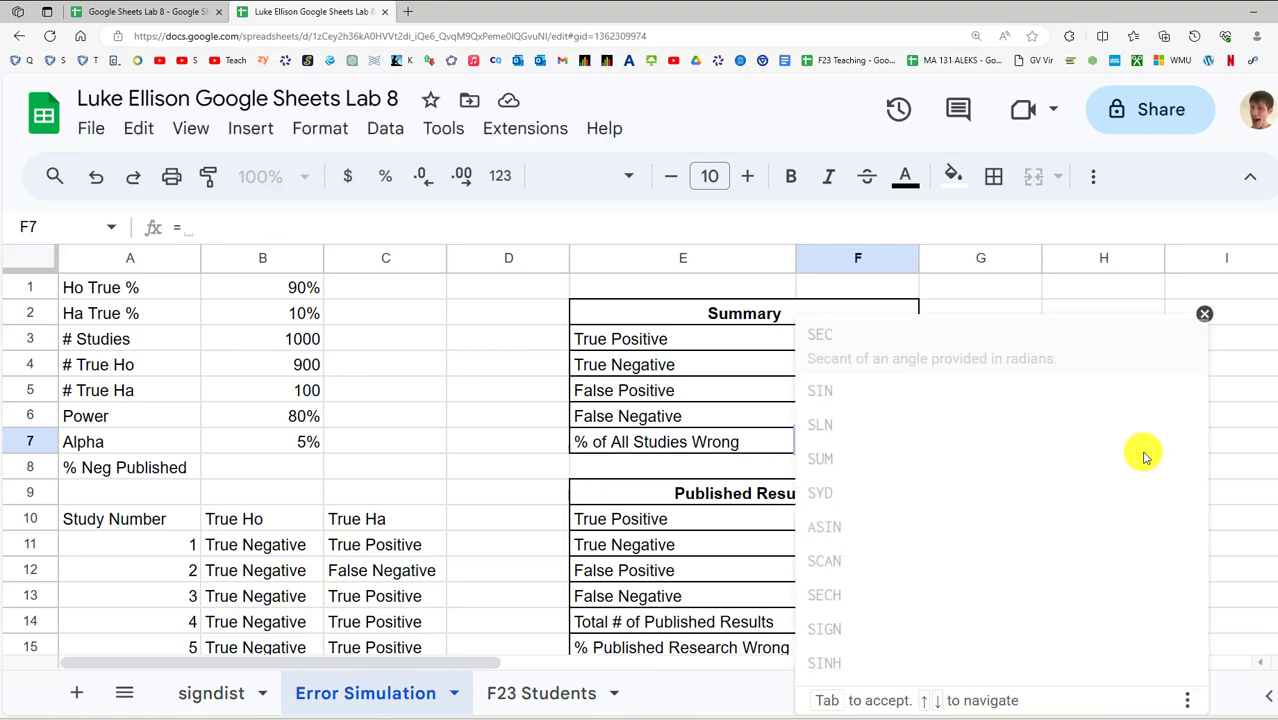
key("Up")
key("Up")
key("shift+Down")
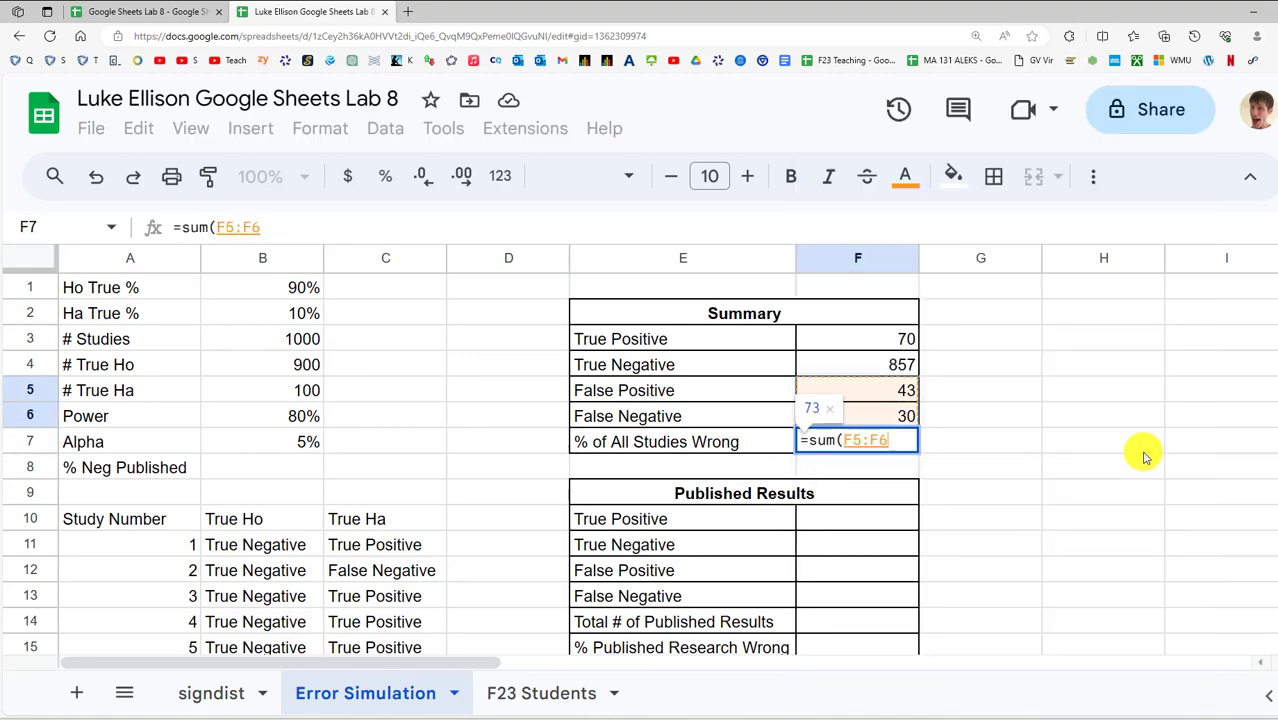
type(")/sum(")
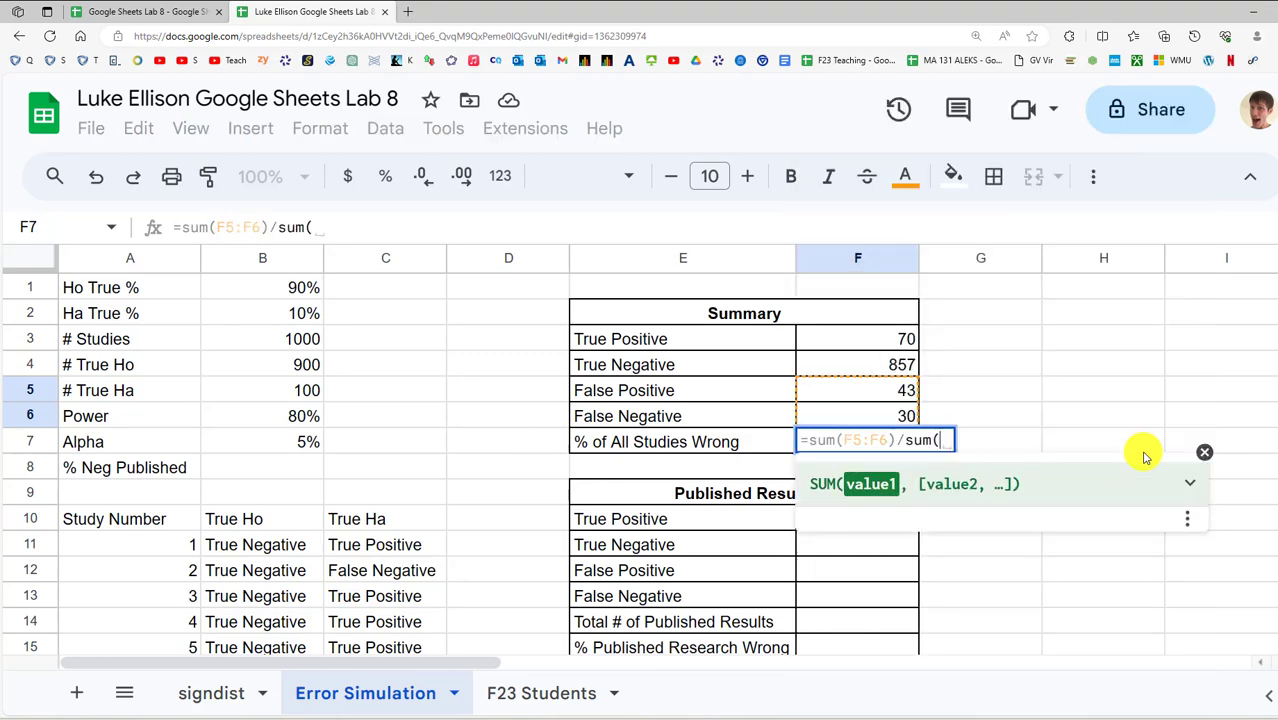
key("Up")
key("shift+Up")
key("shift+Up")
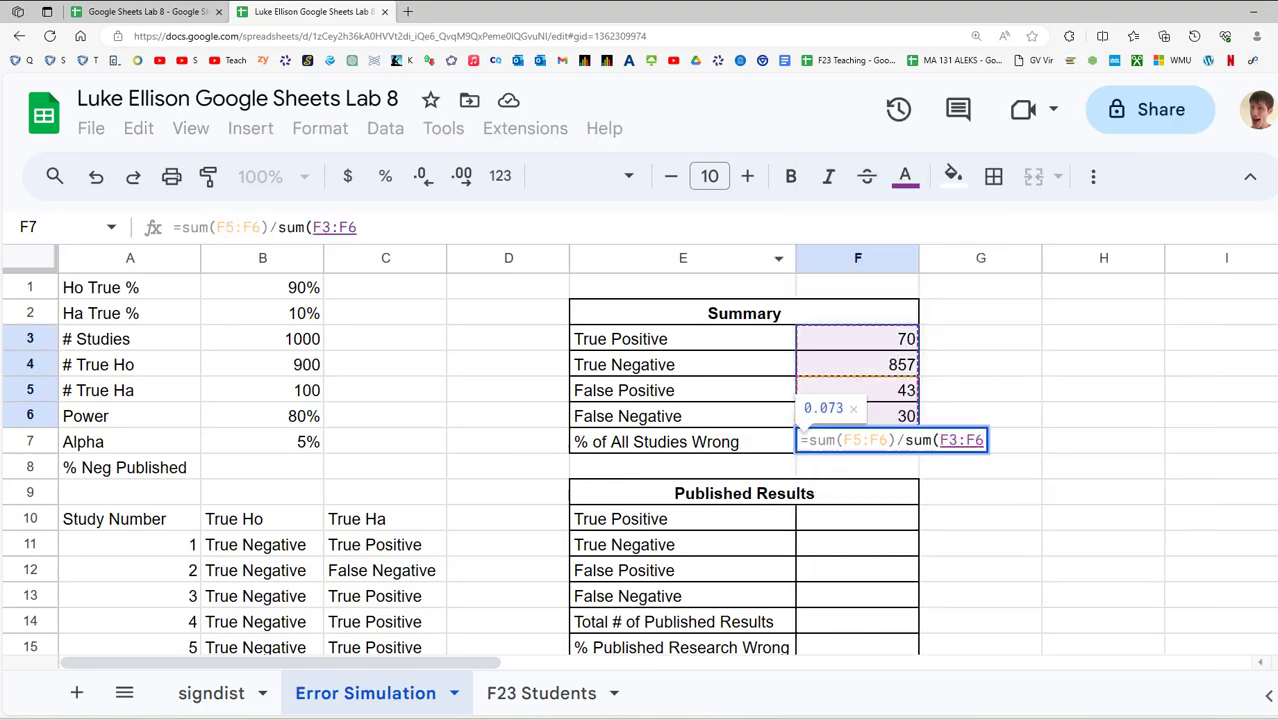
left_click(984, 440)
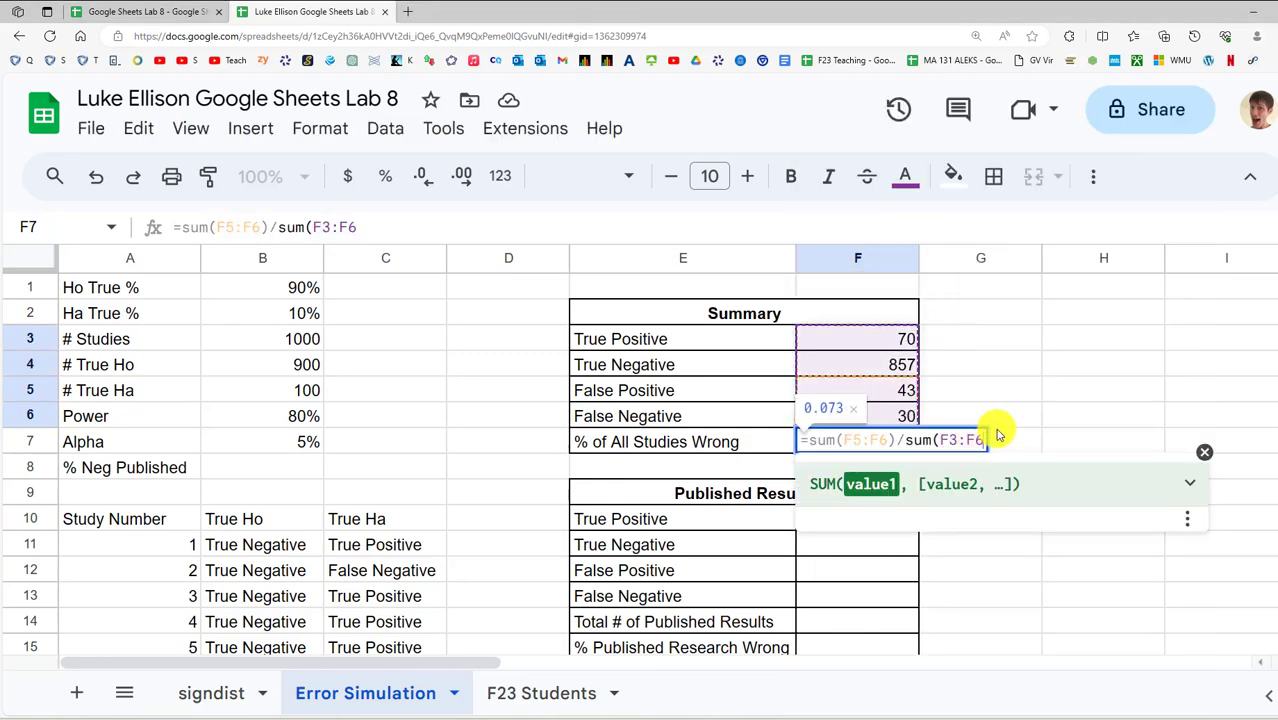
type(")")
key("Return")
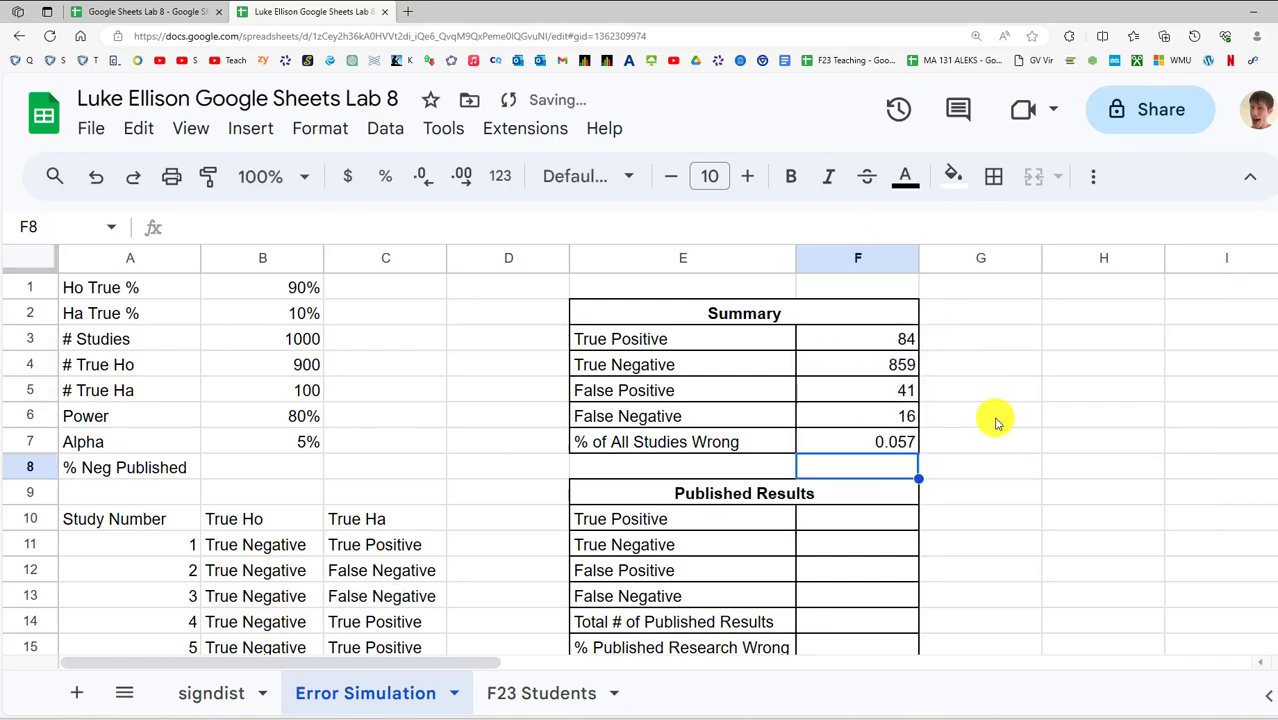
left_click(913, 442)
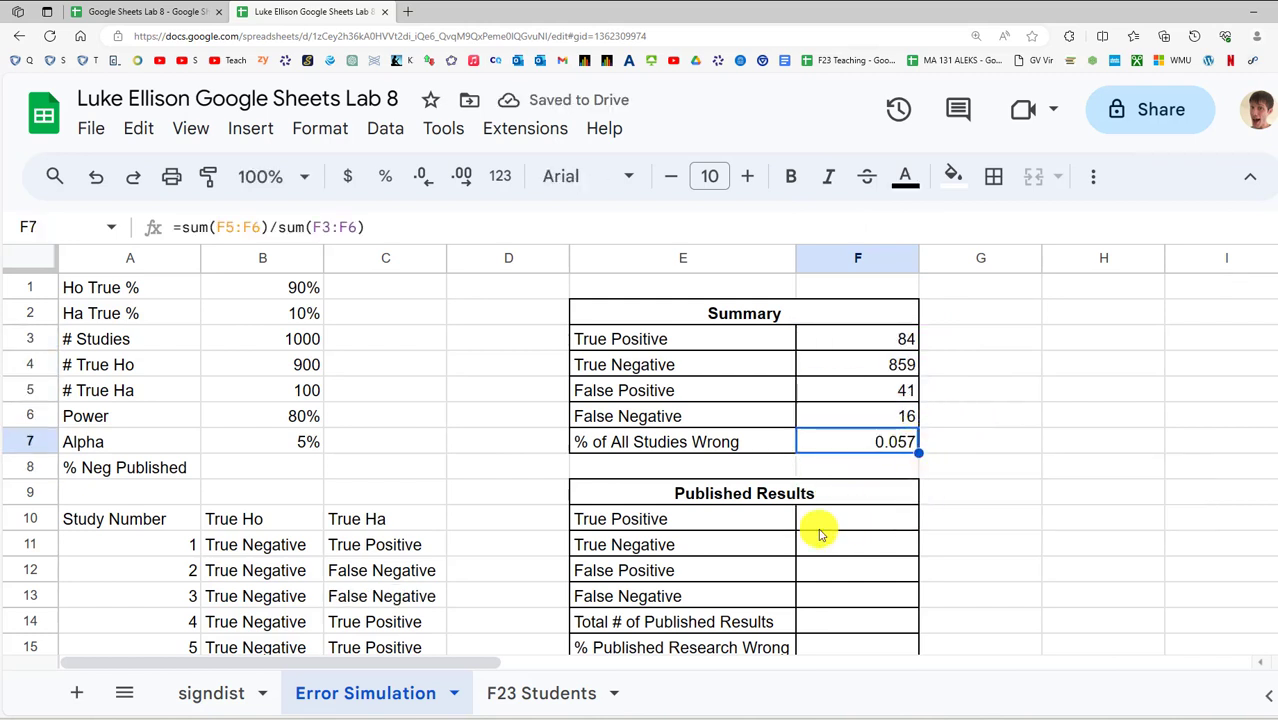
left_click(382, 178)
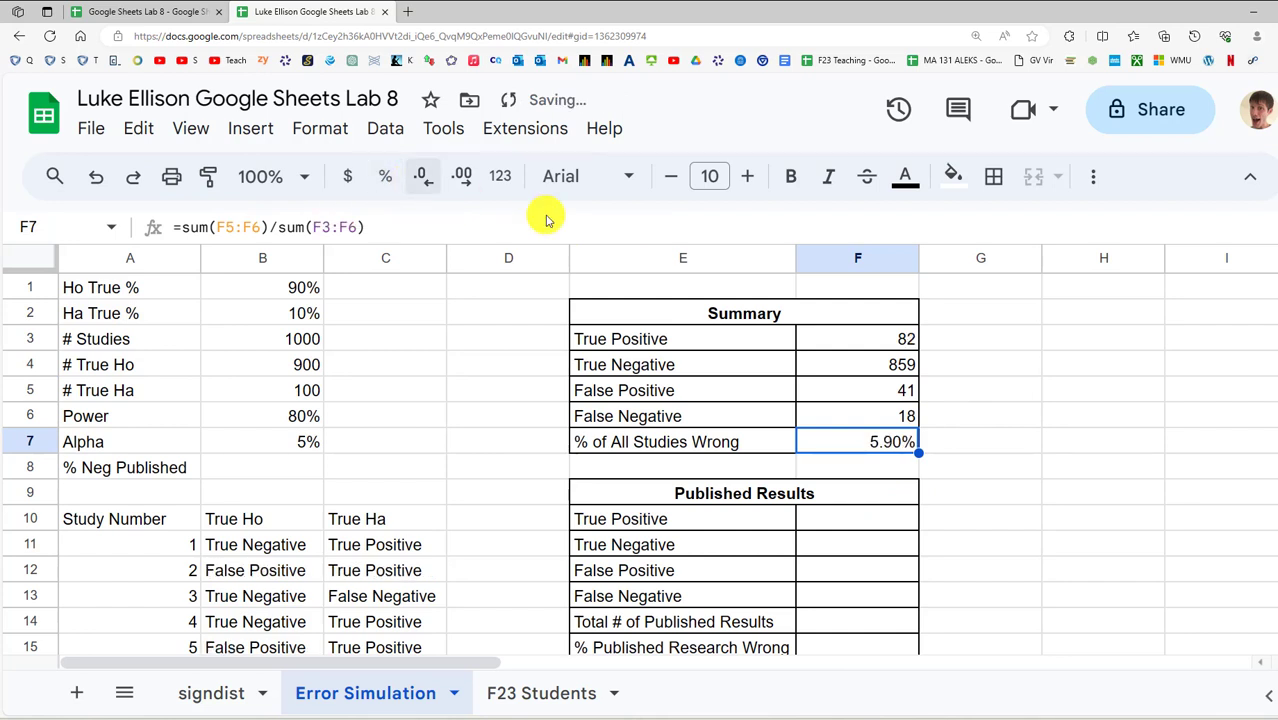
Enter test values of 2 in empty cells to regenerate the simulation, then delete them
left_click(1040, 418)
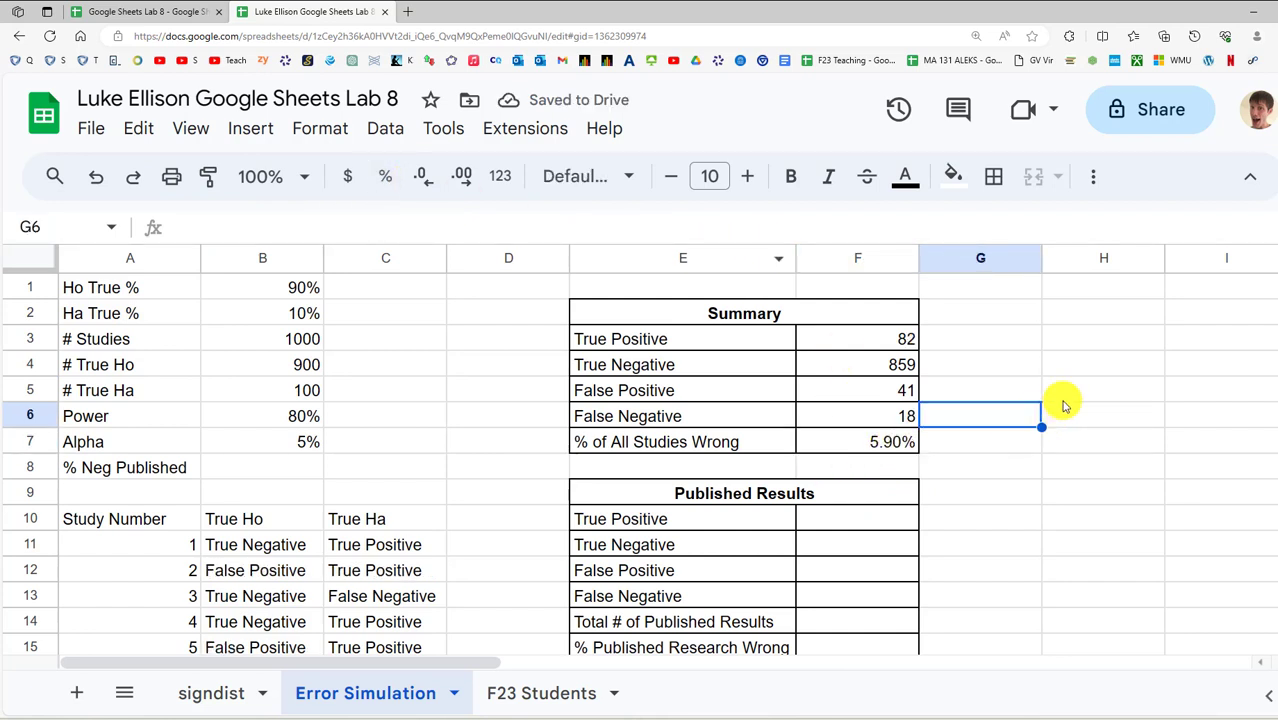
left_click(1061, 403)
type("2")
key("Return")
type("2")
key("Return")
type("2")
key("Return")
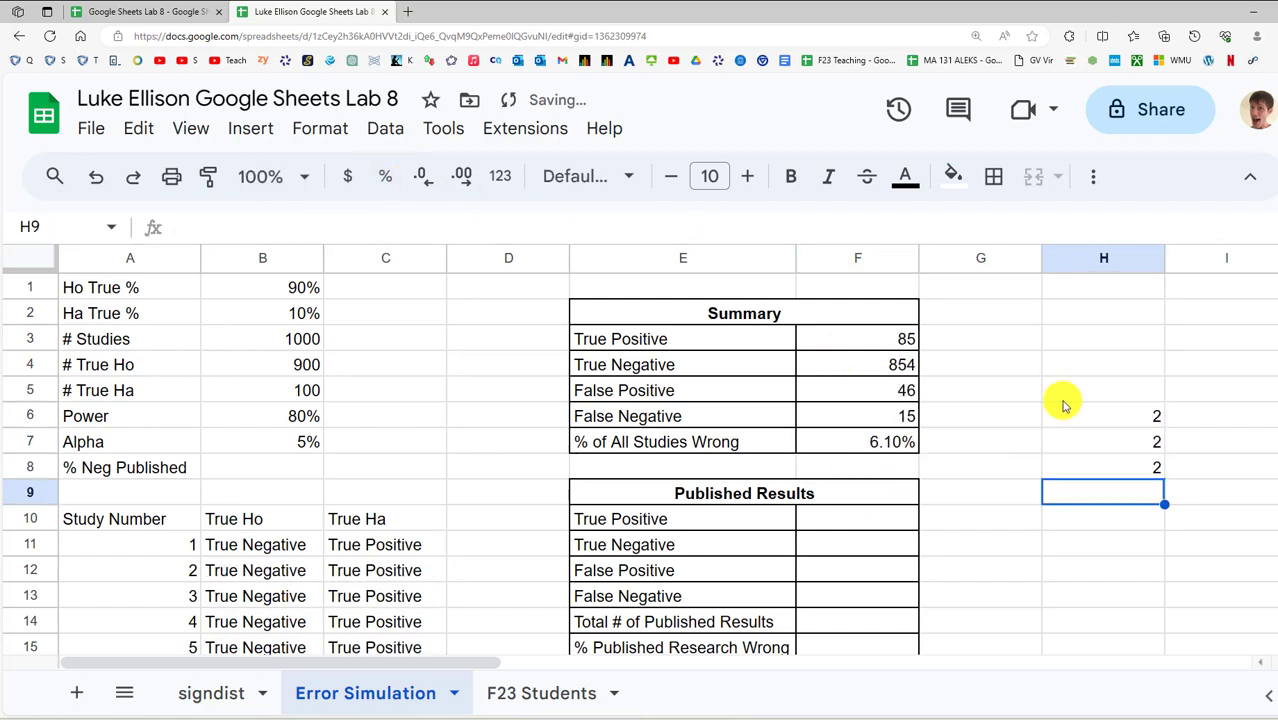
type("2")
key("Return")
key("Up")
key("shift+Up")
key("shift+Up")
key("shift+Up")
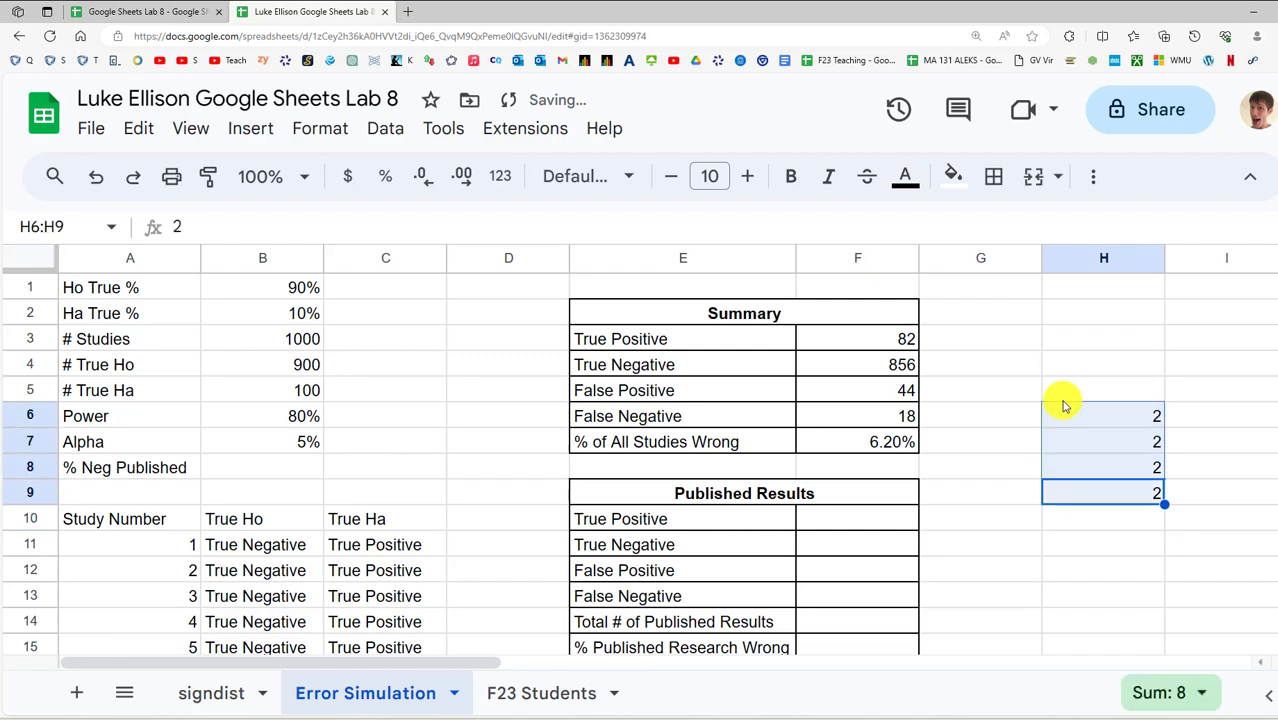
key("Delete")
key("Up")
key("Up")
key("Left")
key("Left")
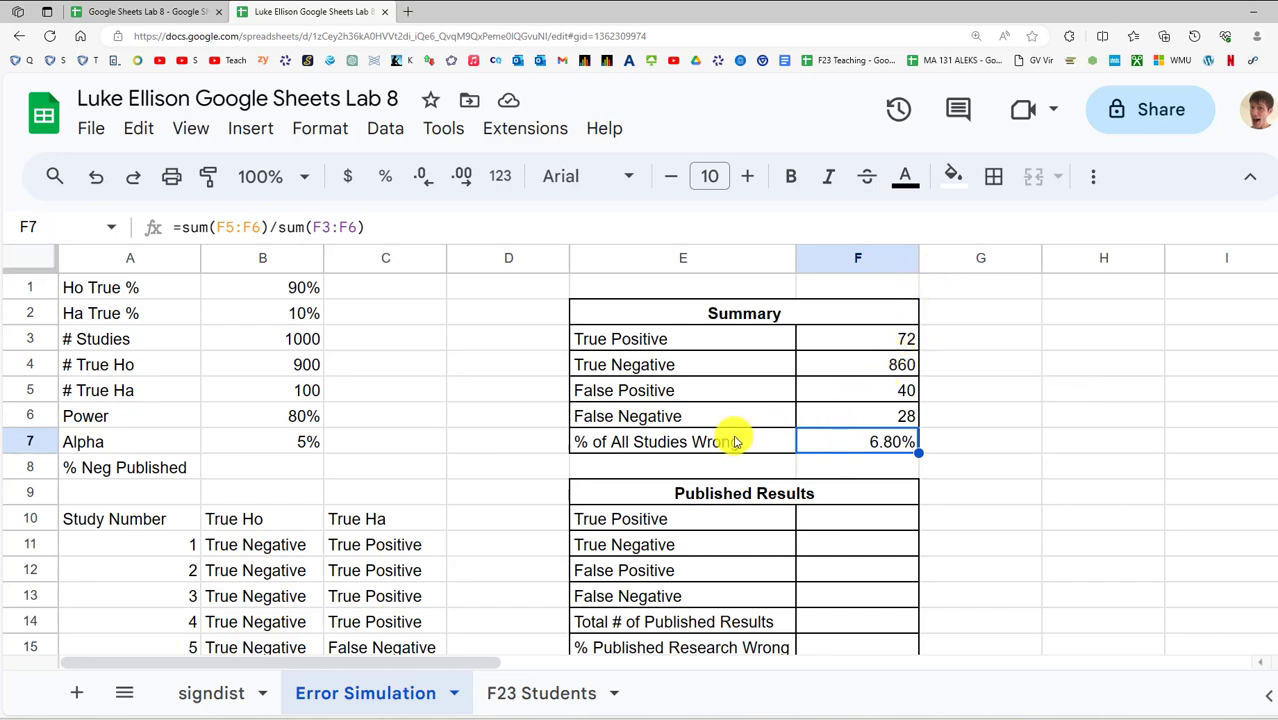
scroll(793, 516, "down", 1)
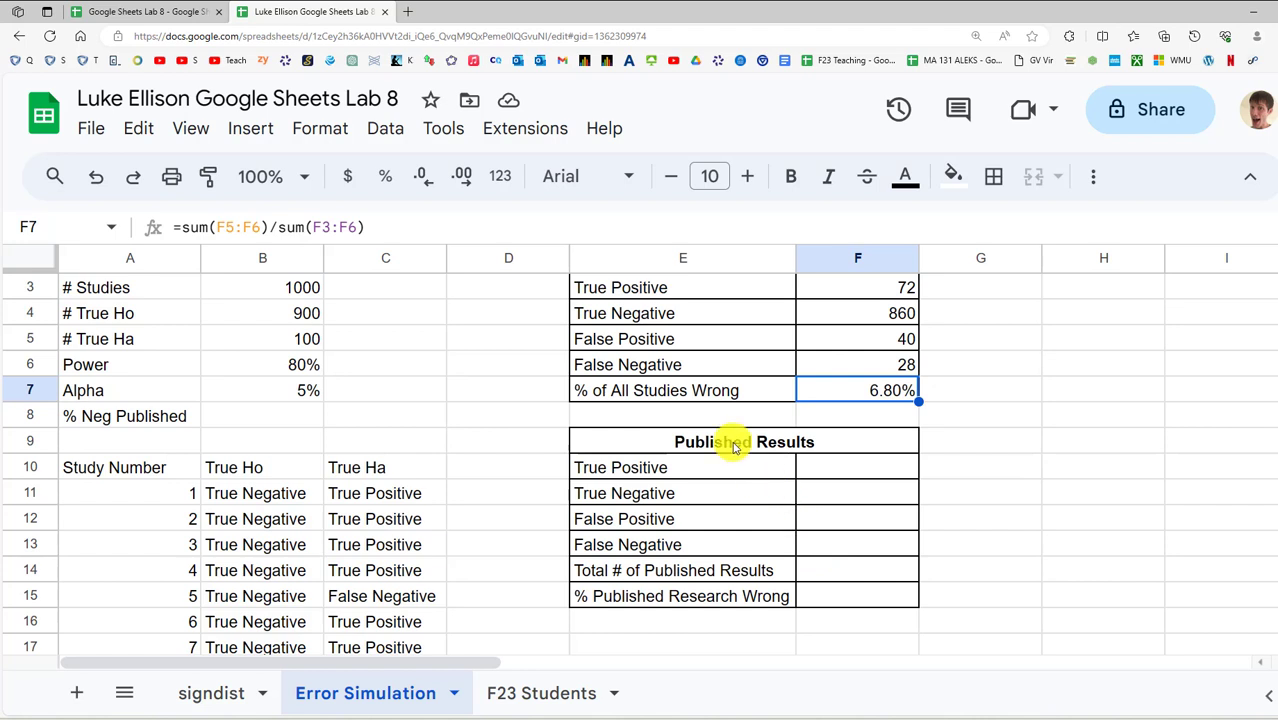
scroll(740, 440, "up", 1)
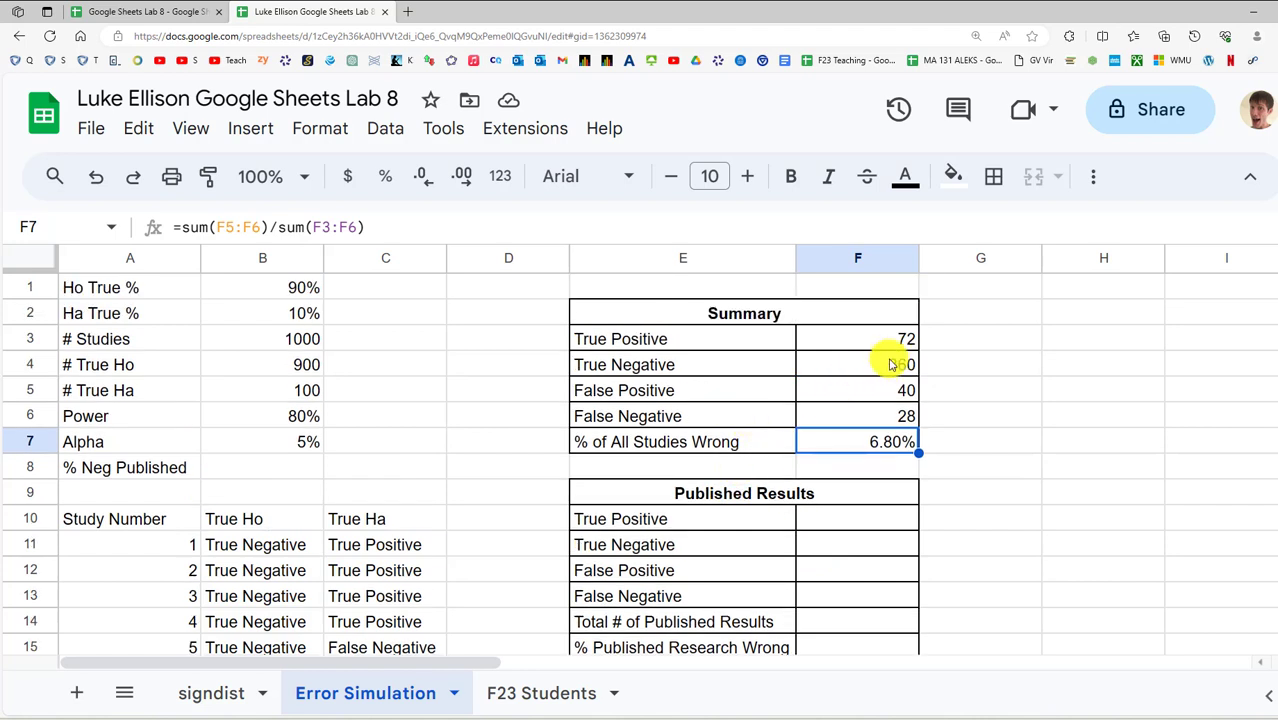
left_click_drag(900, 339, 893, 414)
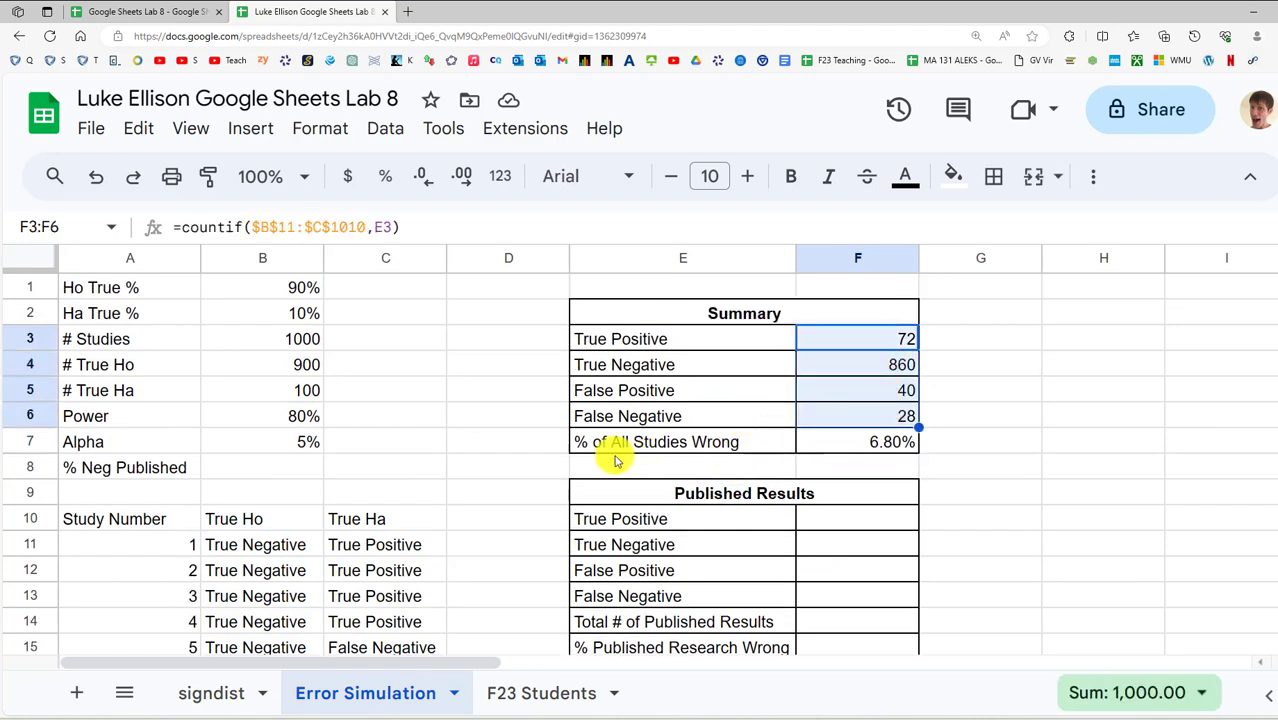
left_click(115, 470)
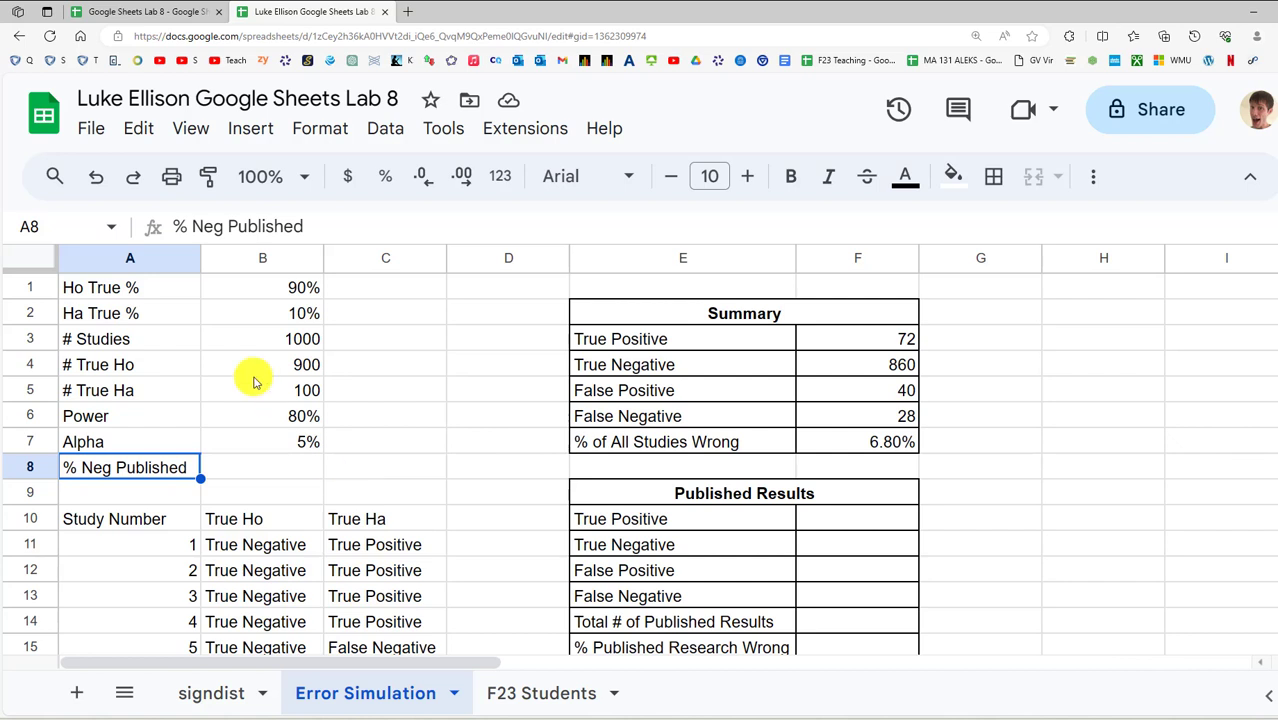
left_click(642, 335)
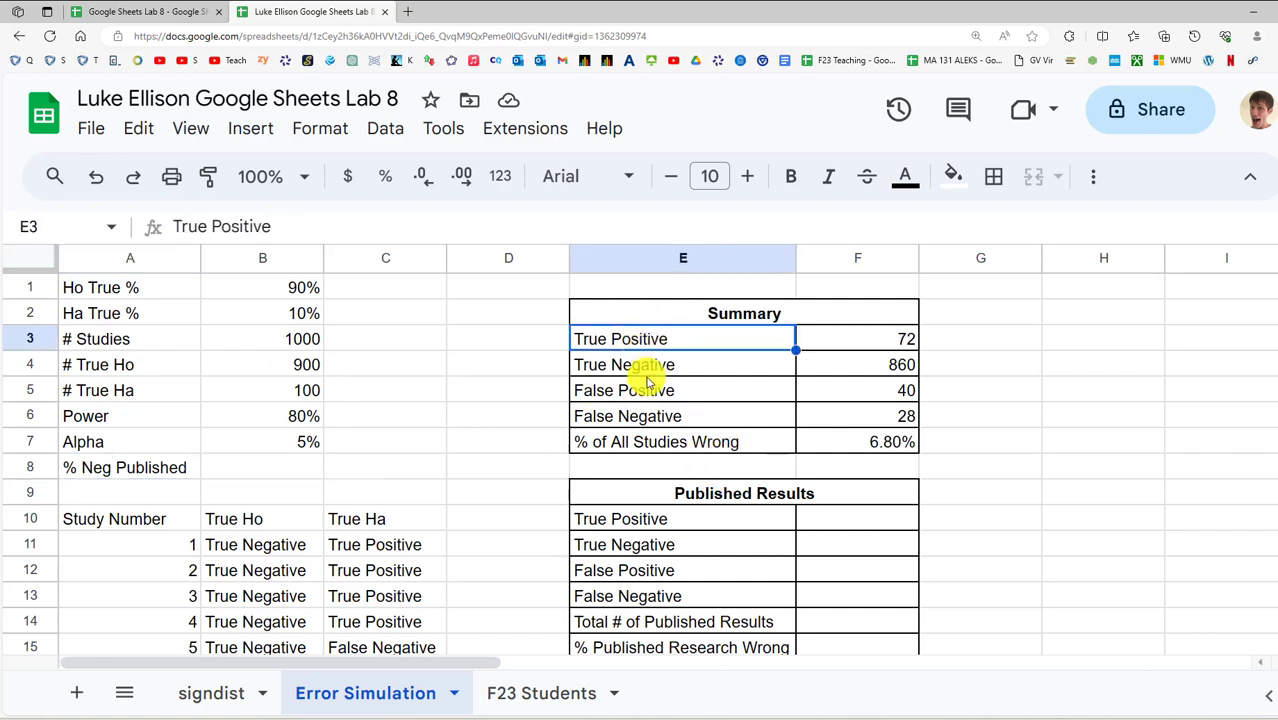
left_click_drag(650, 388, 847, 400)
left_click(869, 338, "shift")
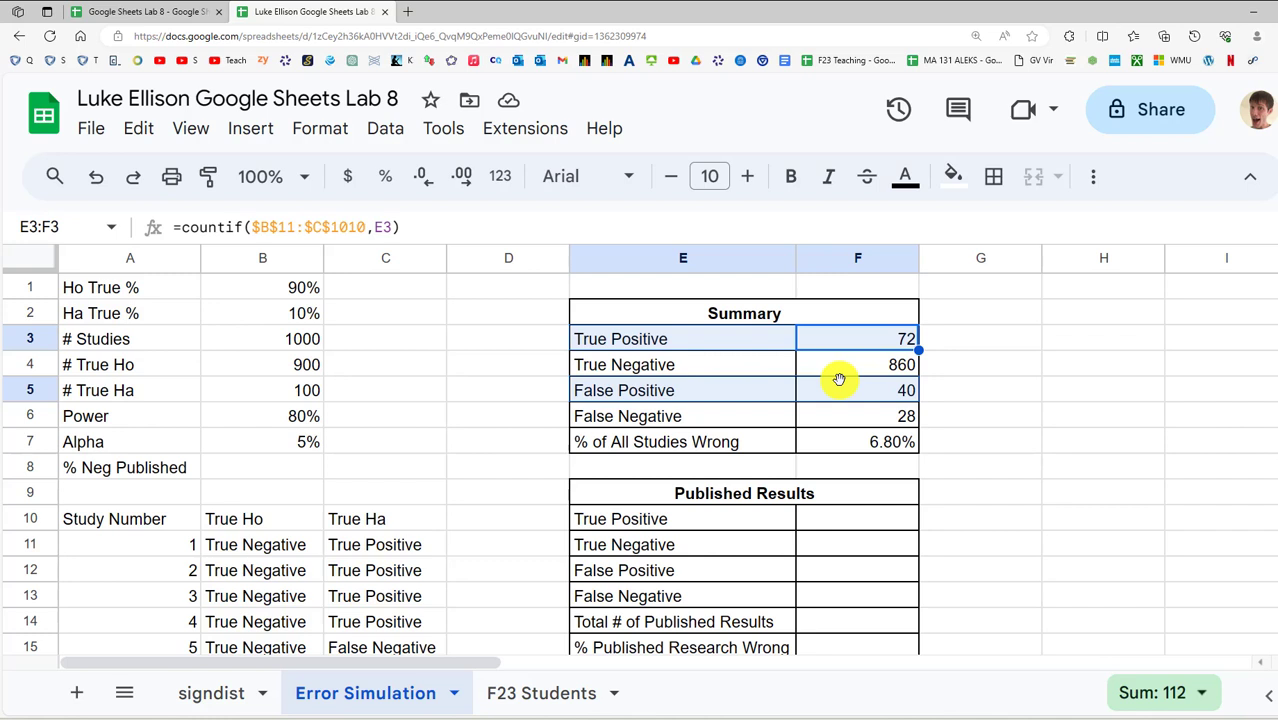
Link the published True Positive F10 to =F3 and False Positive F12 to =F5
left_click(835, 521)
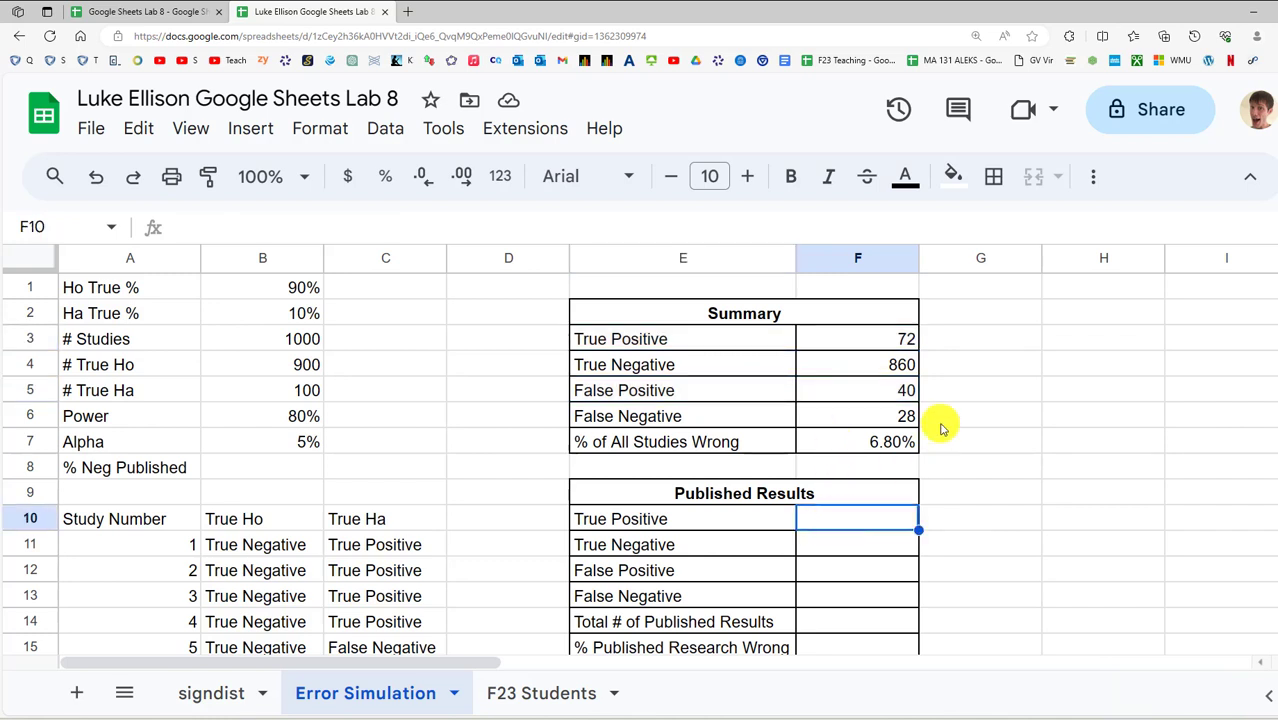
type("=")
key("Up")
key("Up")
key("Up")
key("Up")
key("Up")
key("Up")
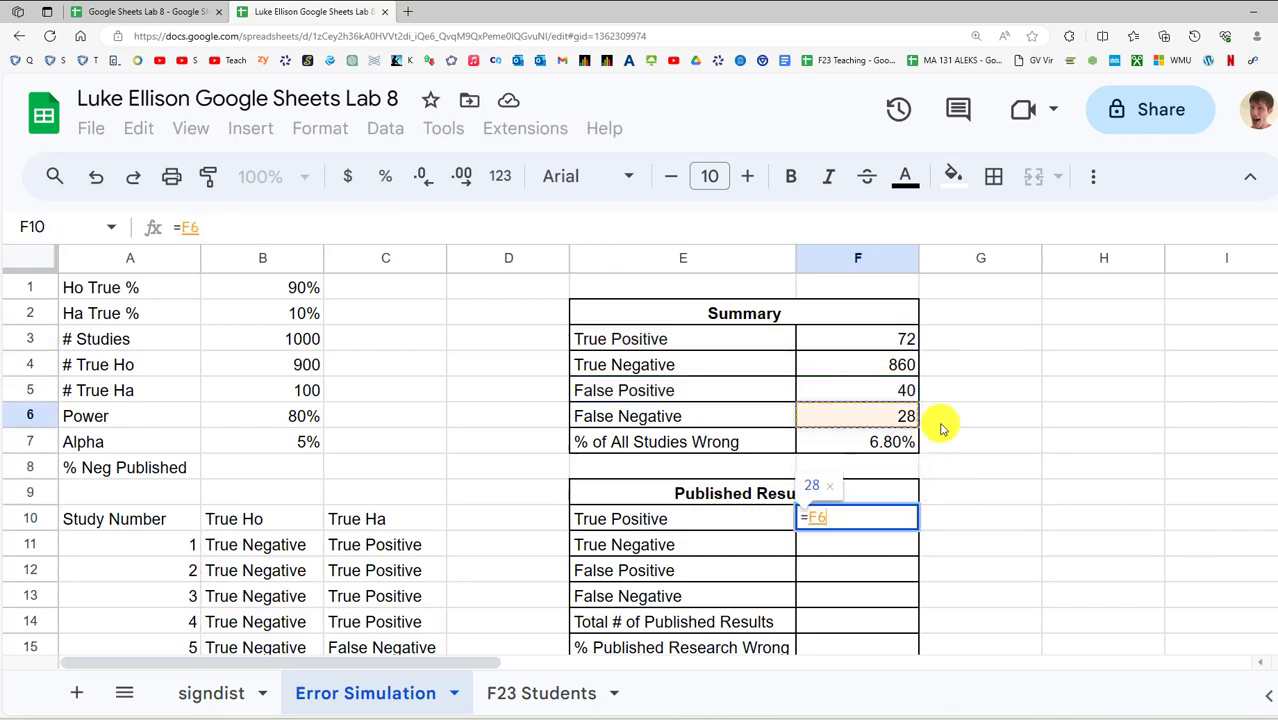
key("Up")
key("Return")
key("Down")
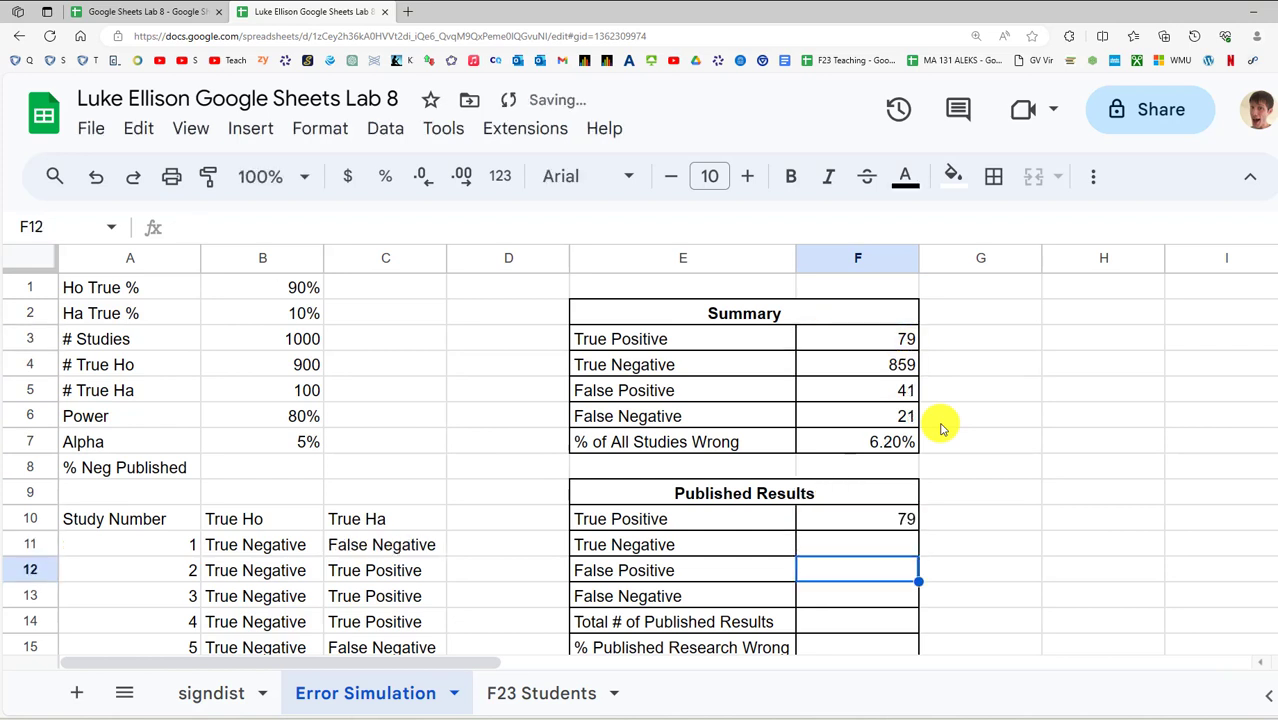
key("Up")
key("Up")
key("Up")
key("Up")
key("Up")
key("Up")
key("Up")
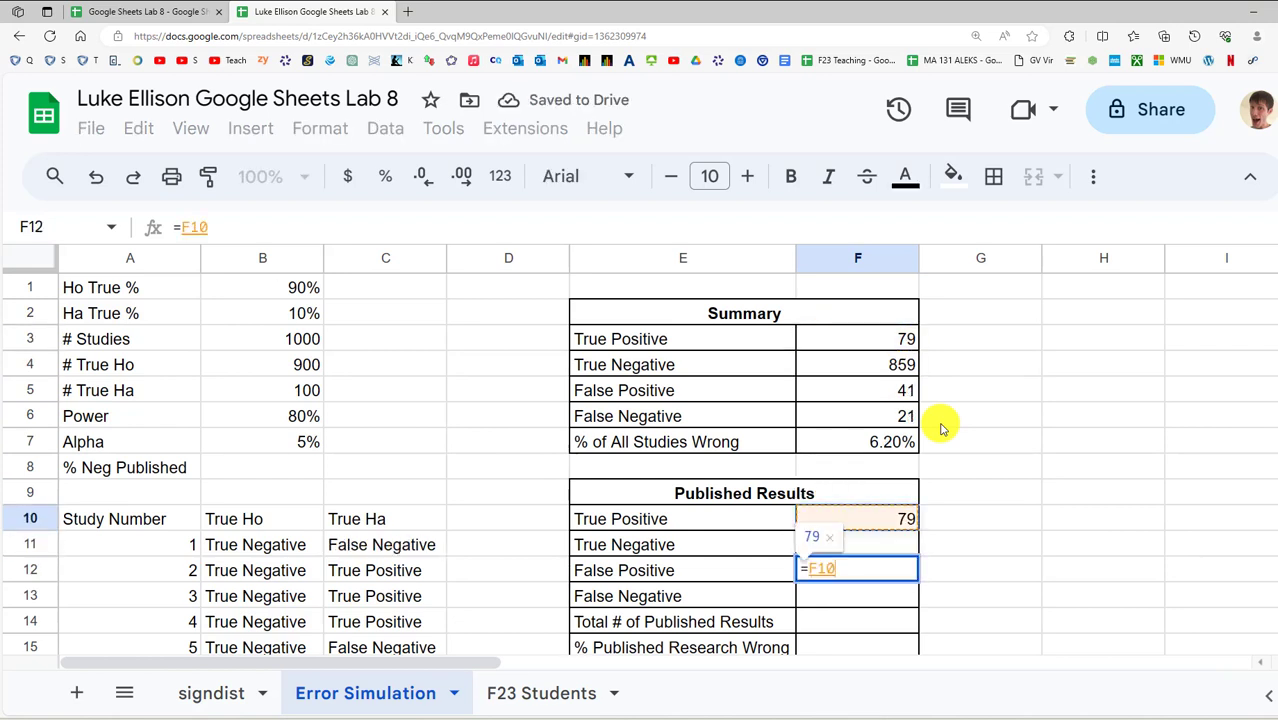
key("Return")
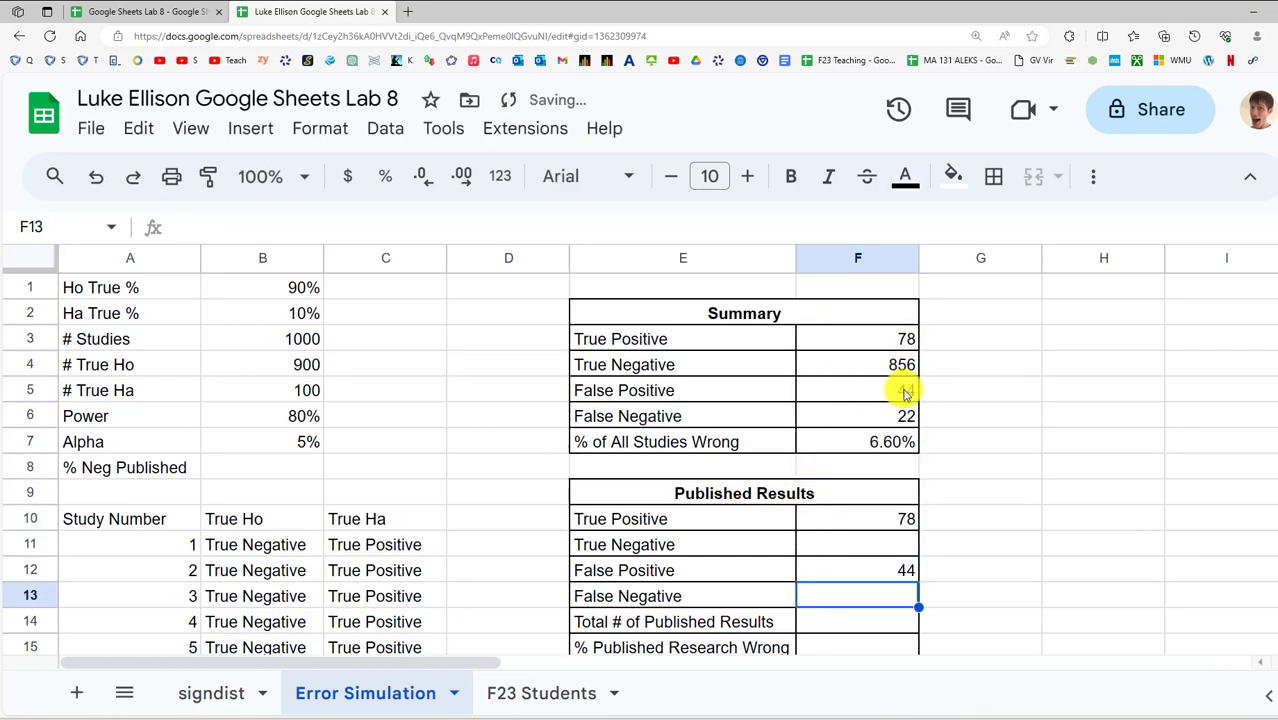
Review the F10 and F12 formulas, then select the Summary F6 and F4 counts
left_click(905, 522)
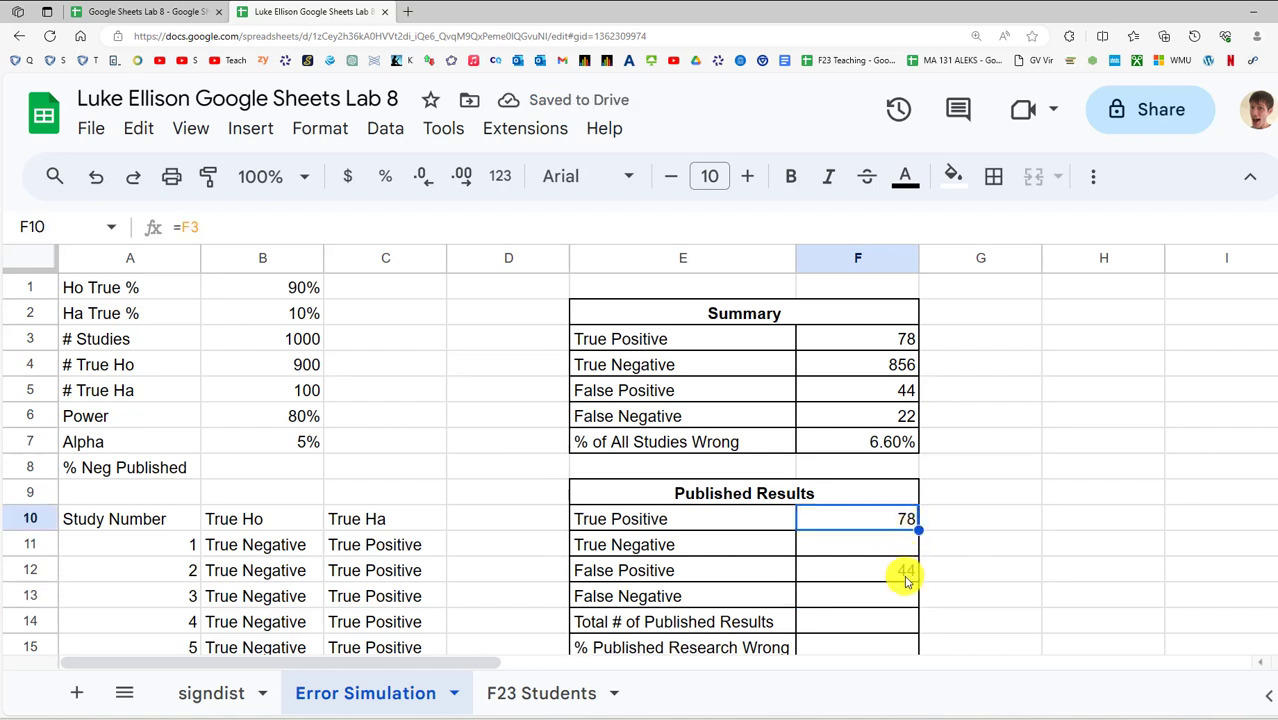
left_click(903, 572)
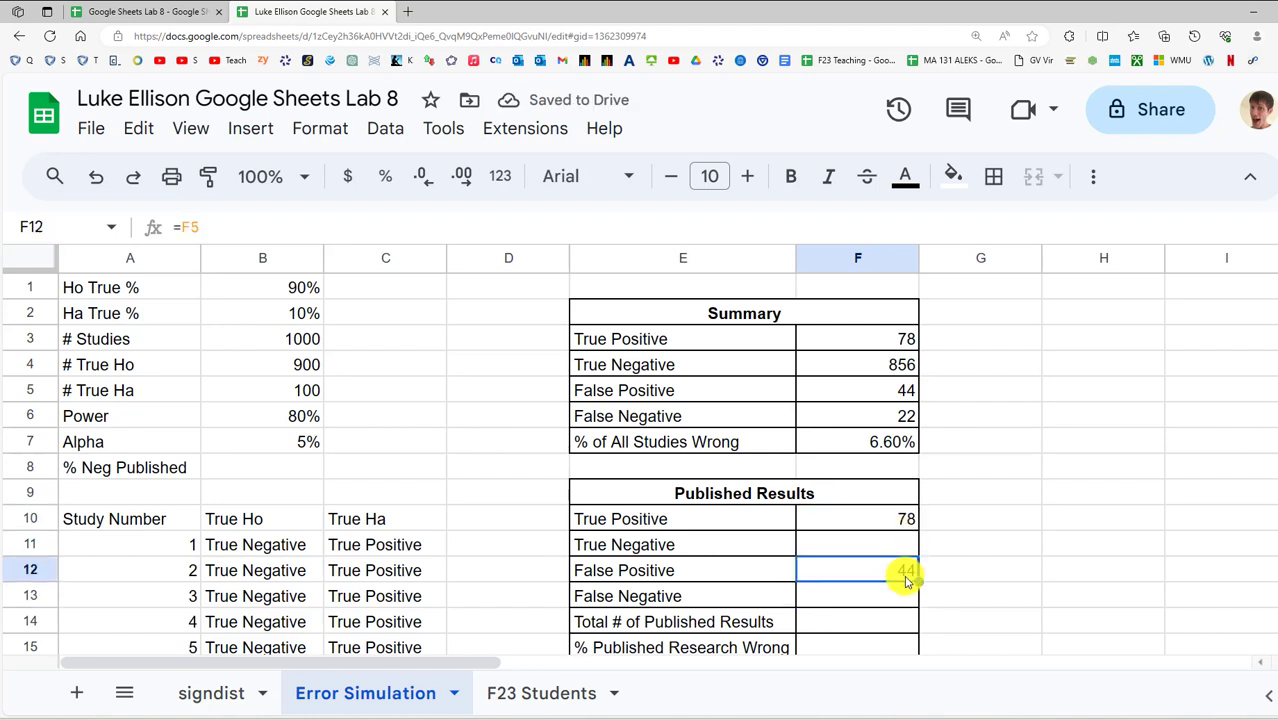
left_click(848, 415)
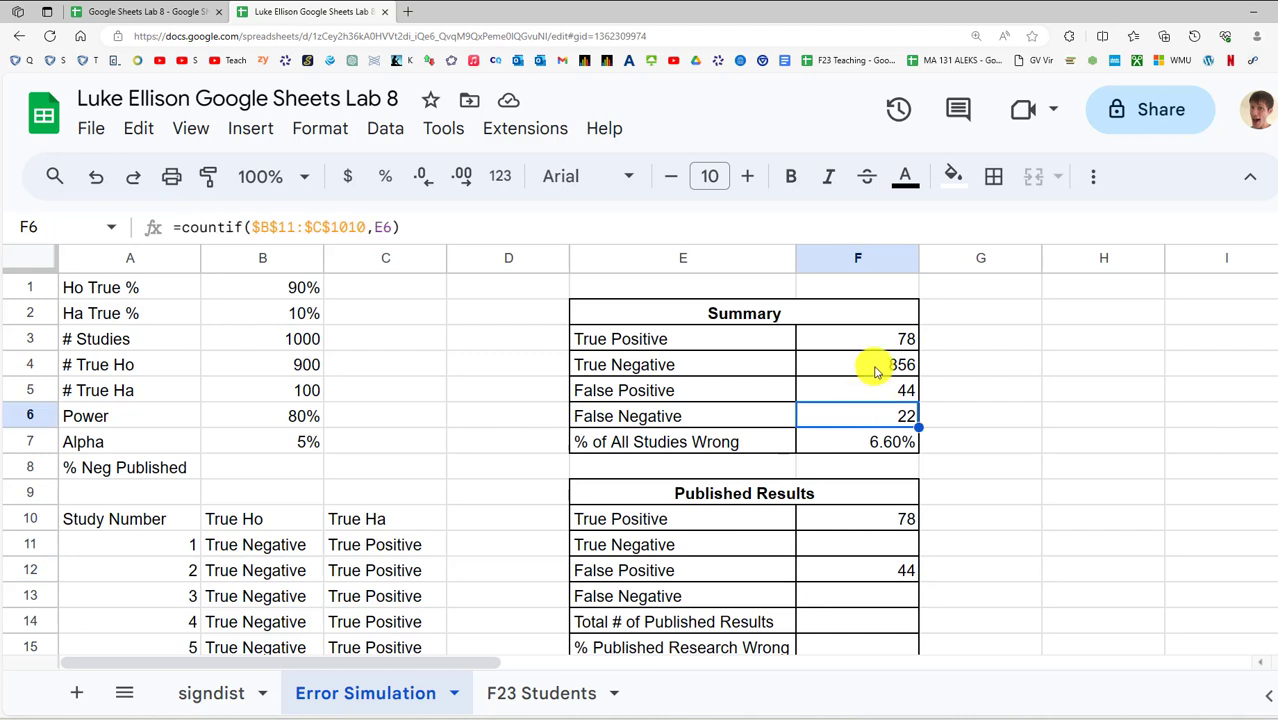
left_click(875, 371, "ctrl")
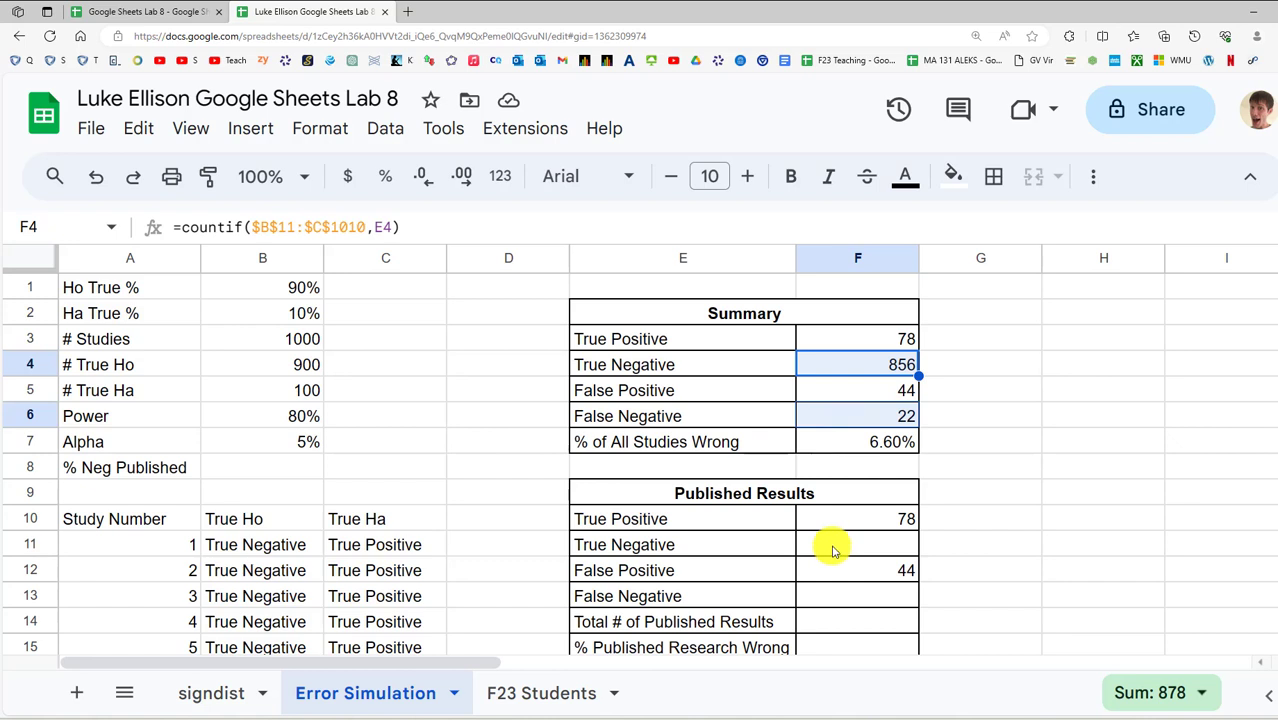
Set the % Neg Published rate in B8 to 2%
left_click(265, 465)
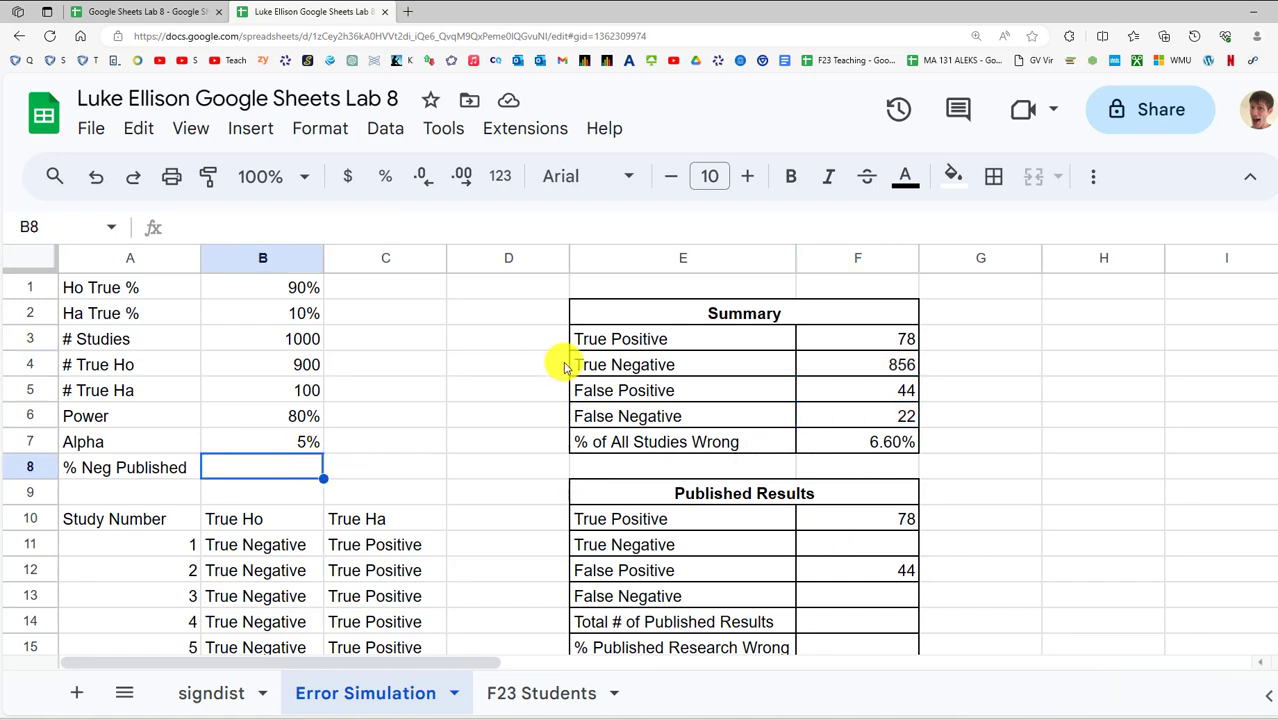
type("2%")
key("Return")
key("Up")
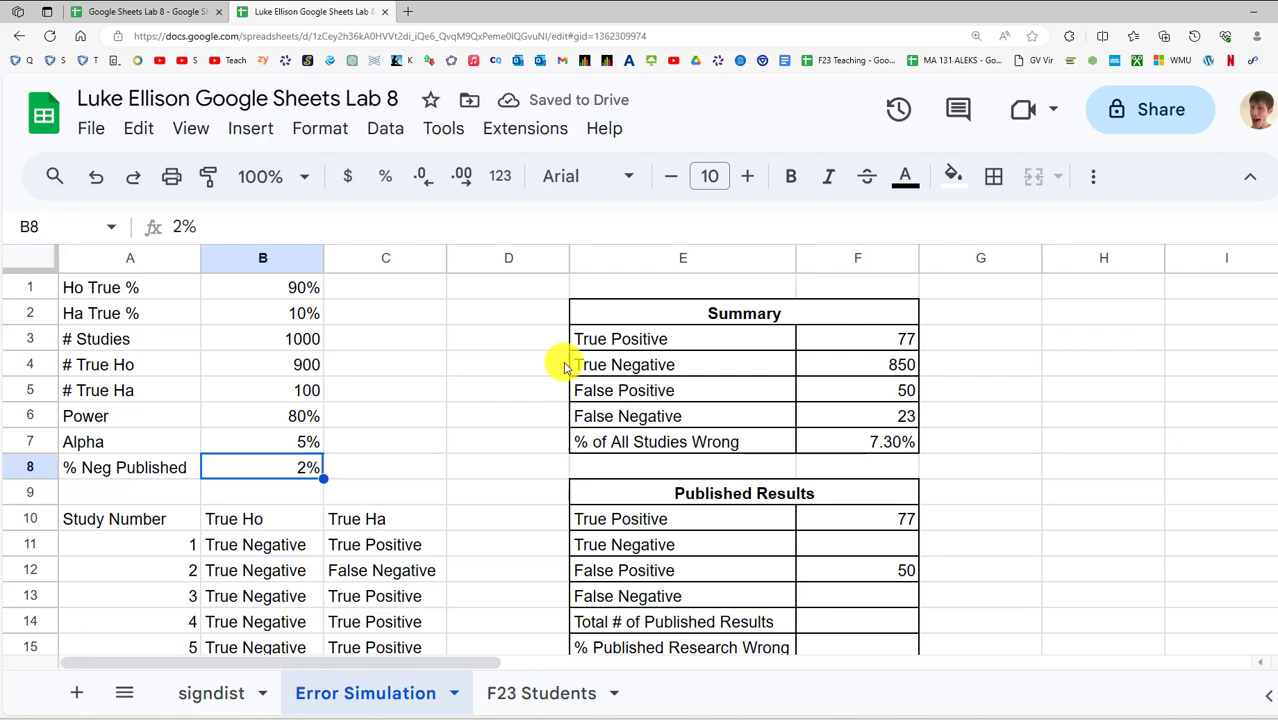
key("Right")
key("Left")
key("Left")
key("Right")
key("Right")
key("Right")
key("Right")
key("Right")
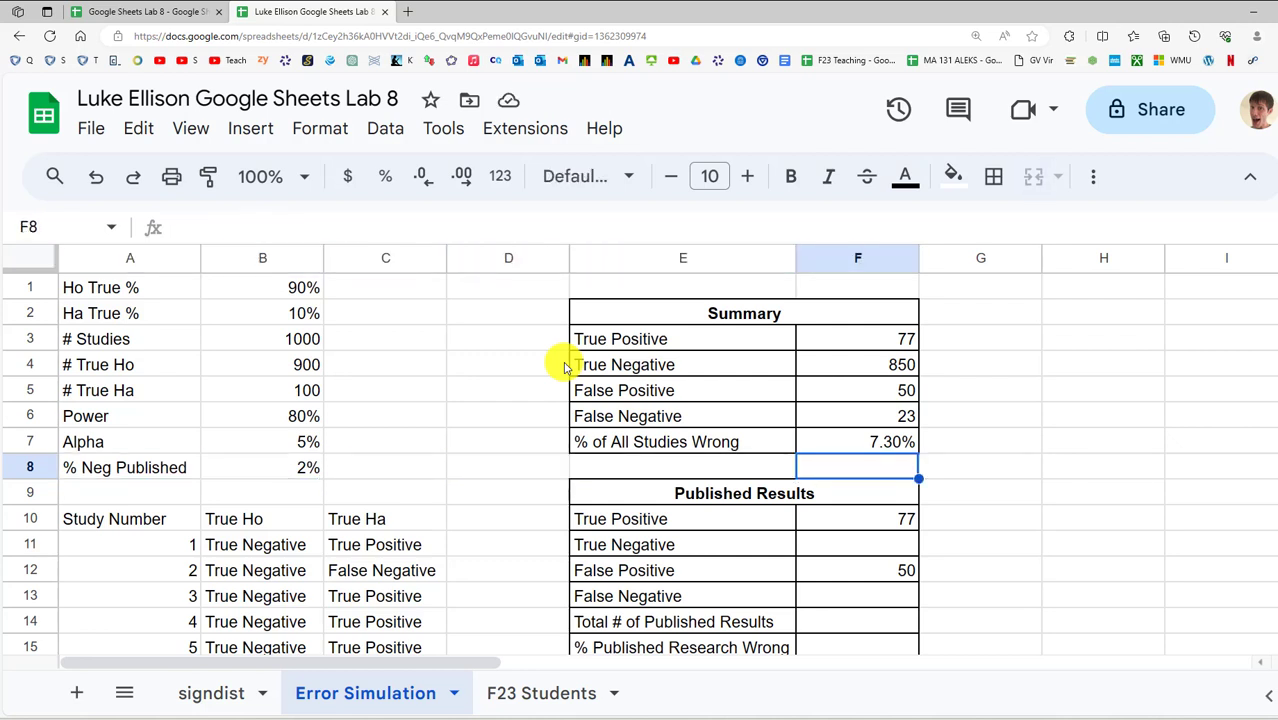
Enter =F4*B8 in F11 and =F6*B8 in F13 for the published negatives
key("Down")
key("Down")
key("Down")
type("=")
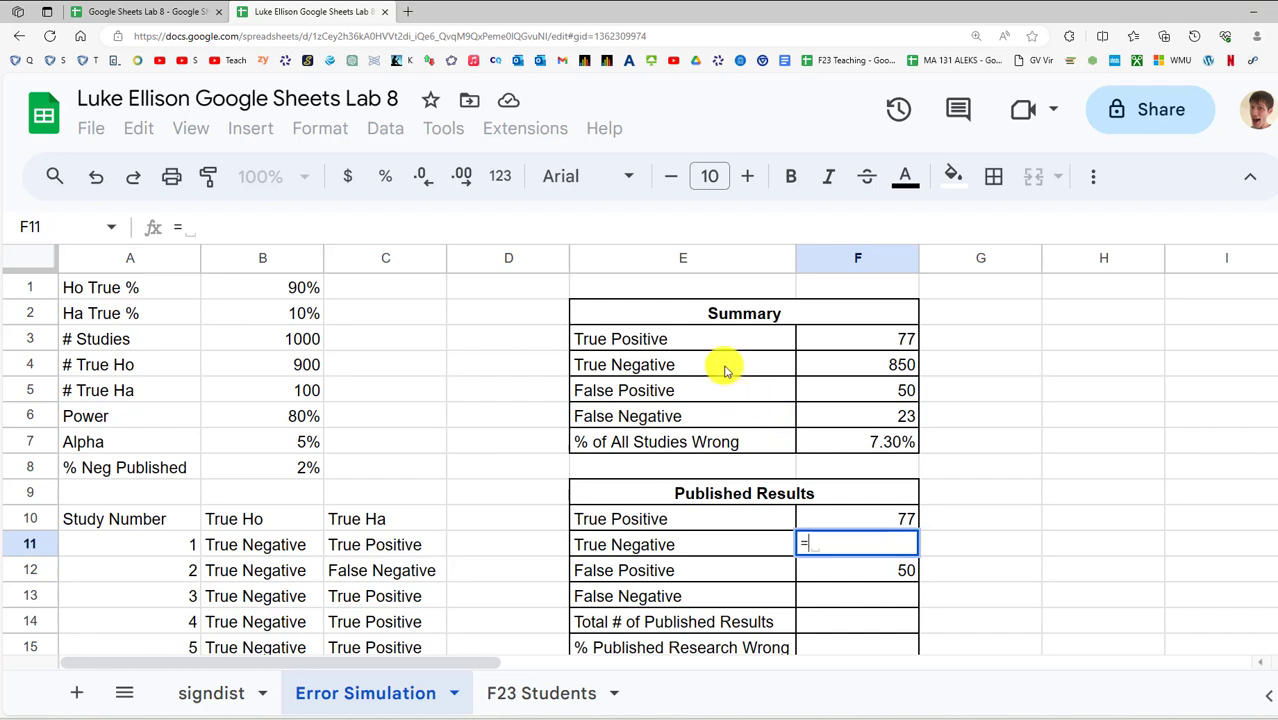
left_click(880, 371)
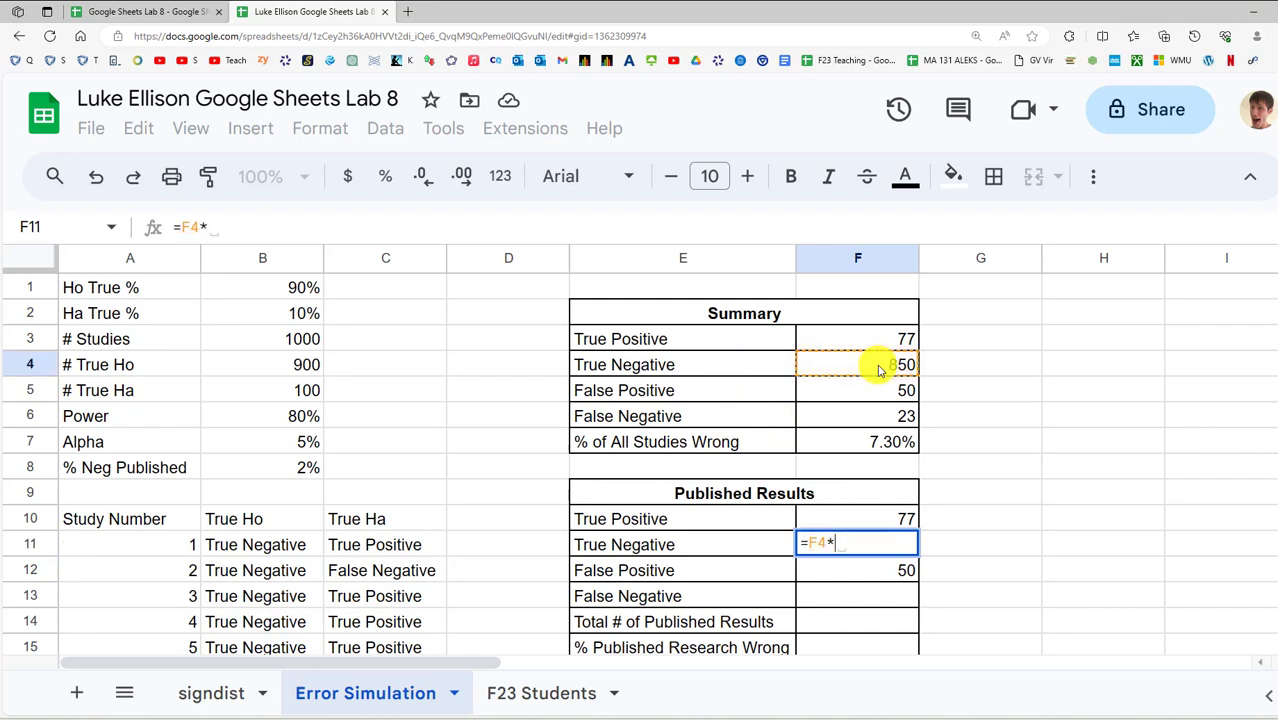
type("*")
left_click(304, 468)
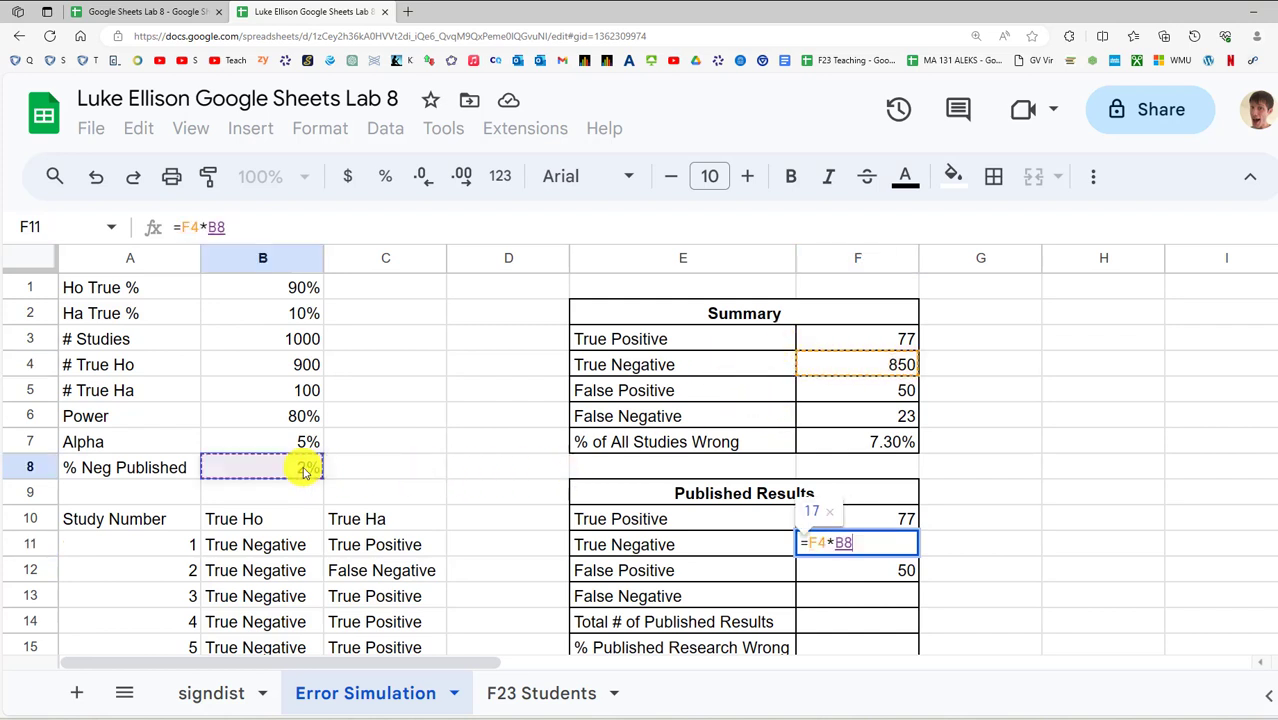
key("Return")
left_click(813, 594)
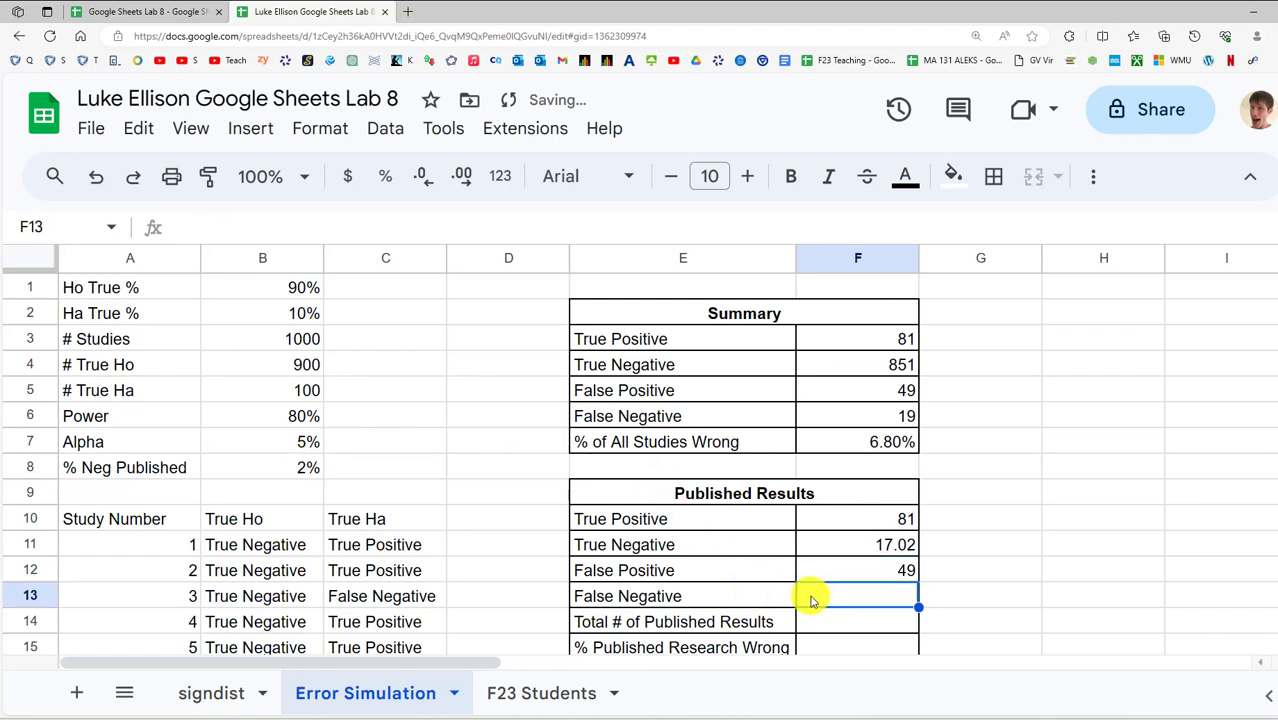
type("=")
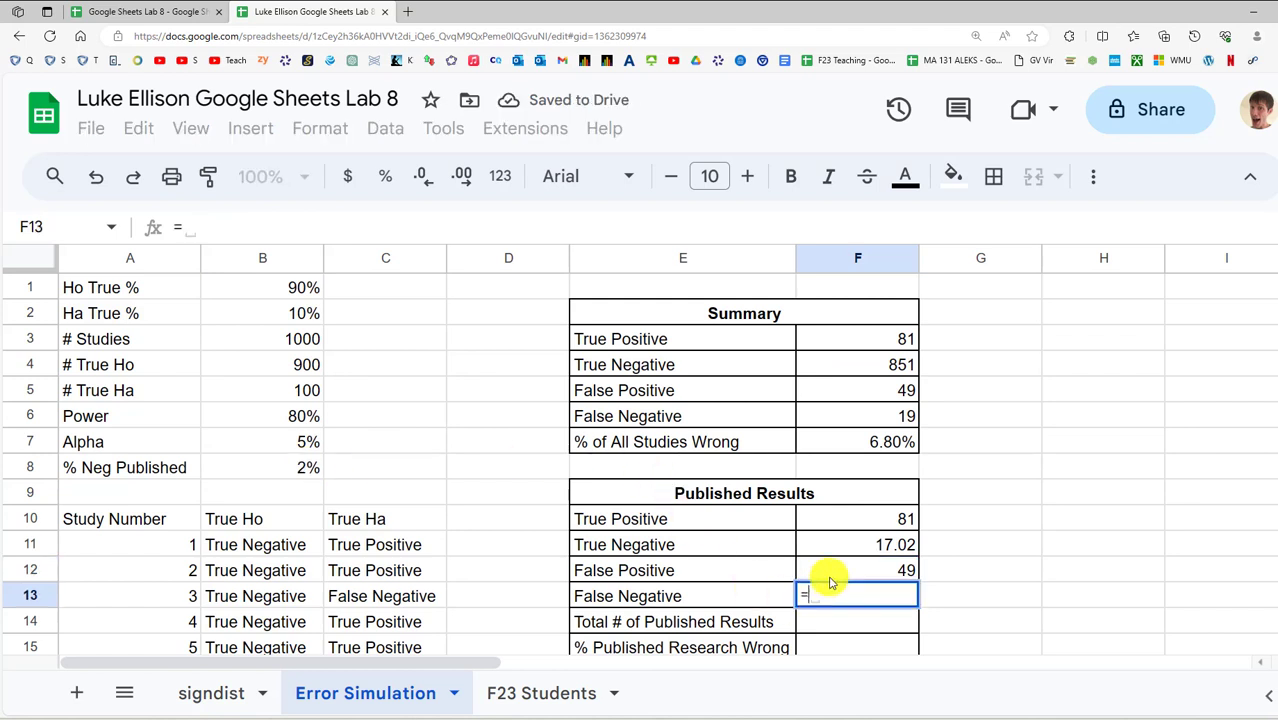
left_click(891, 419)
type("*")
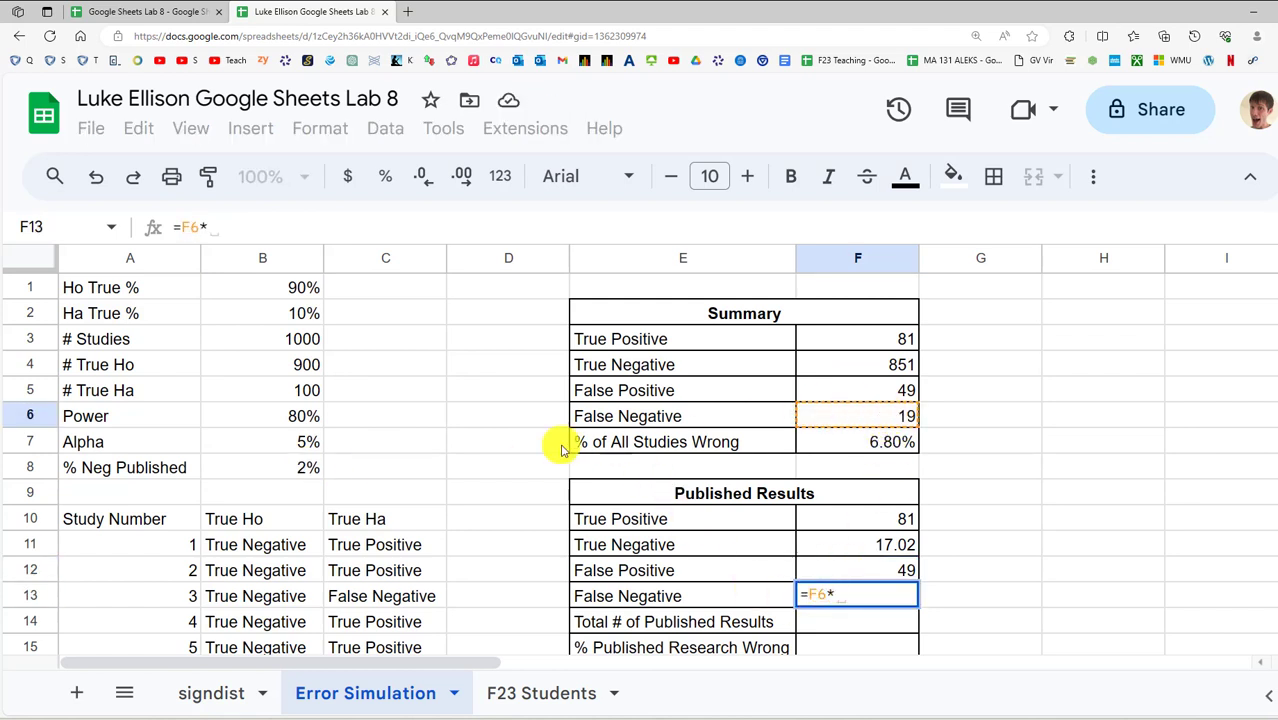
left_click(305, 467)
key("Return")
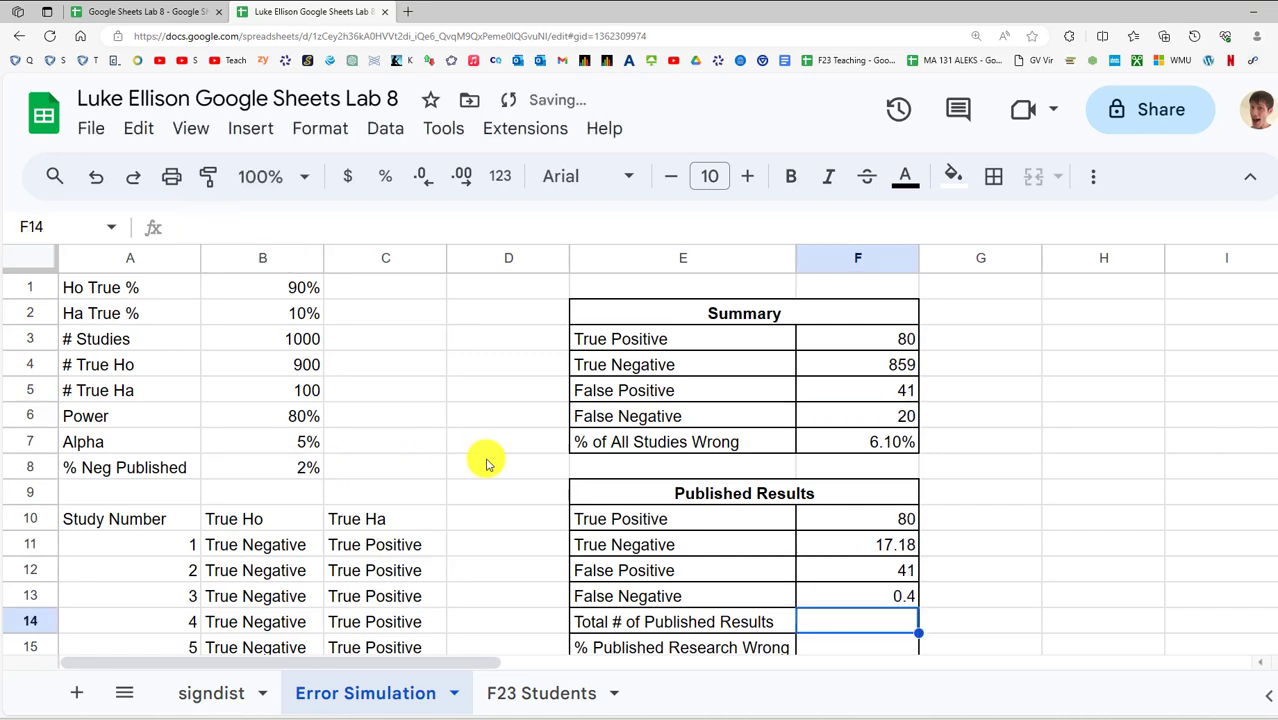
Compare the True Negative F11 and False Negative F13 formulas
left_click(905, 597)
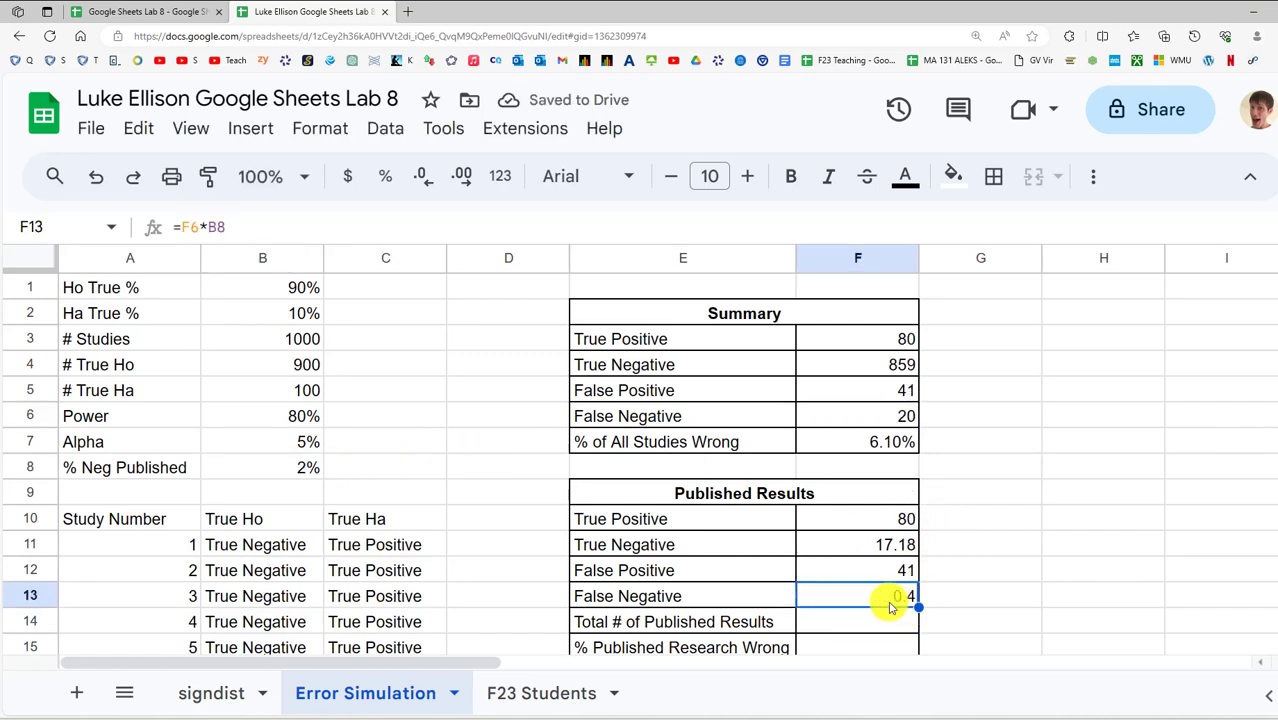
left_click(893, 544)
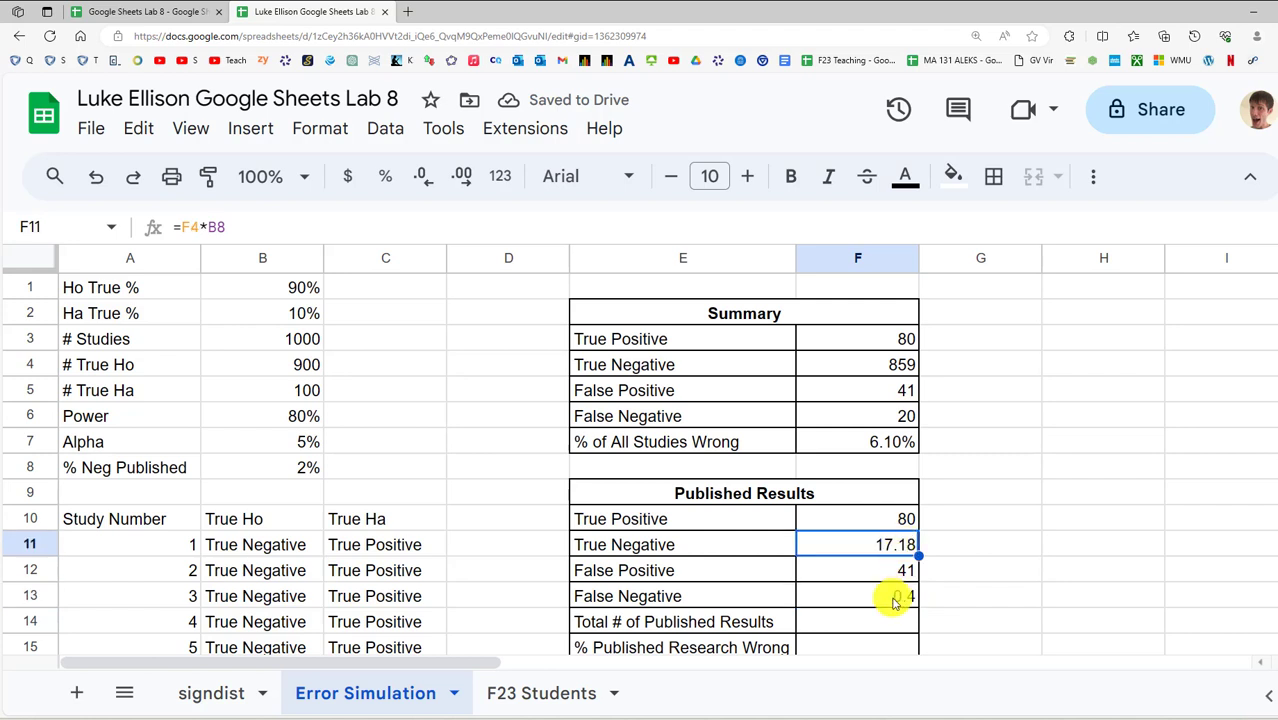
left_click(894, 595)
left_click(899, 544)
left_click(893, 595)
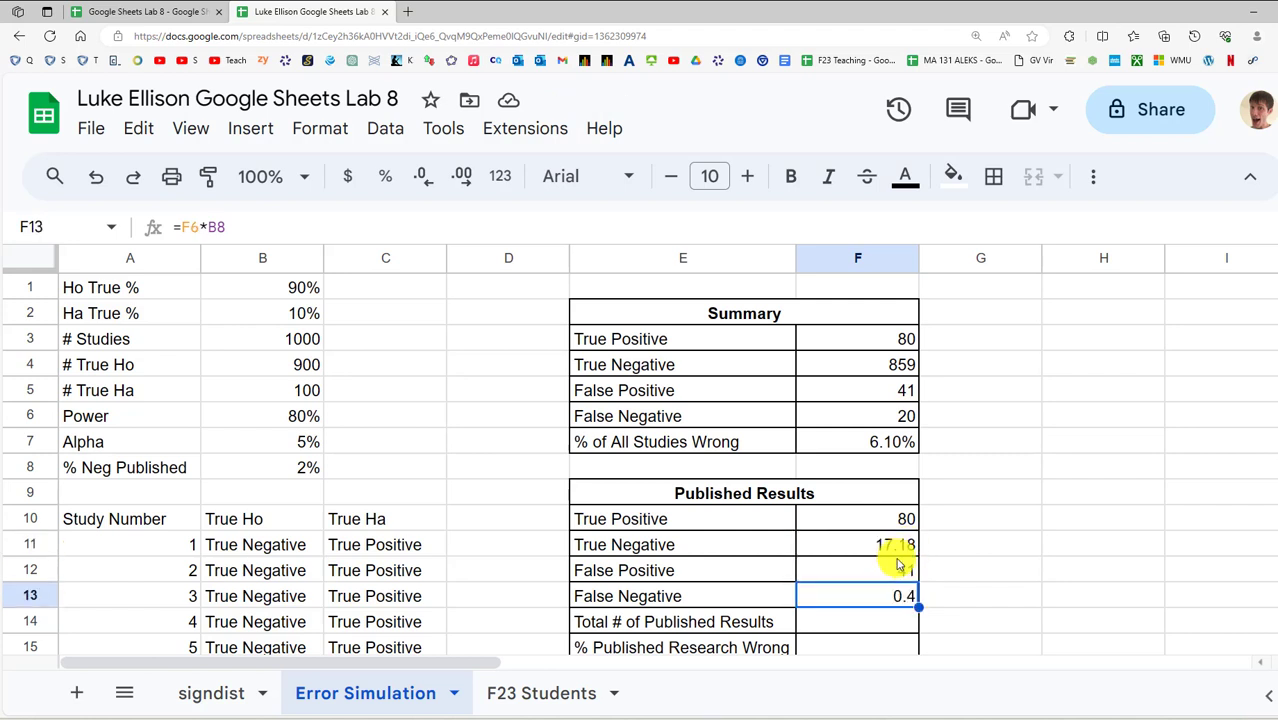
left_click(895, 545)
left_click(893, 596)
left_click(895, 543)
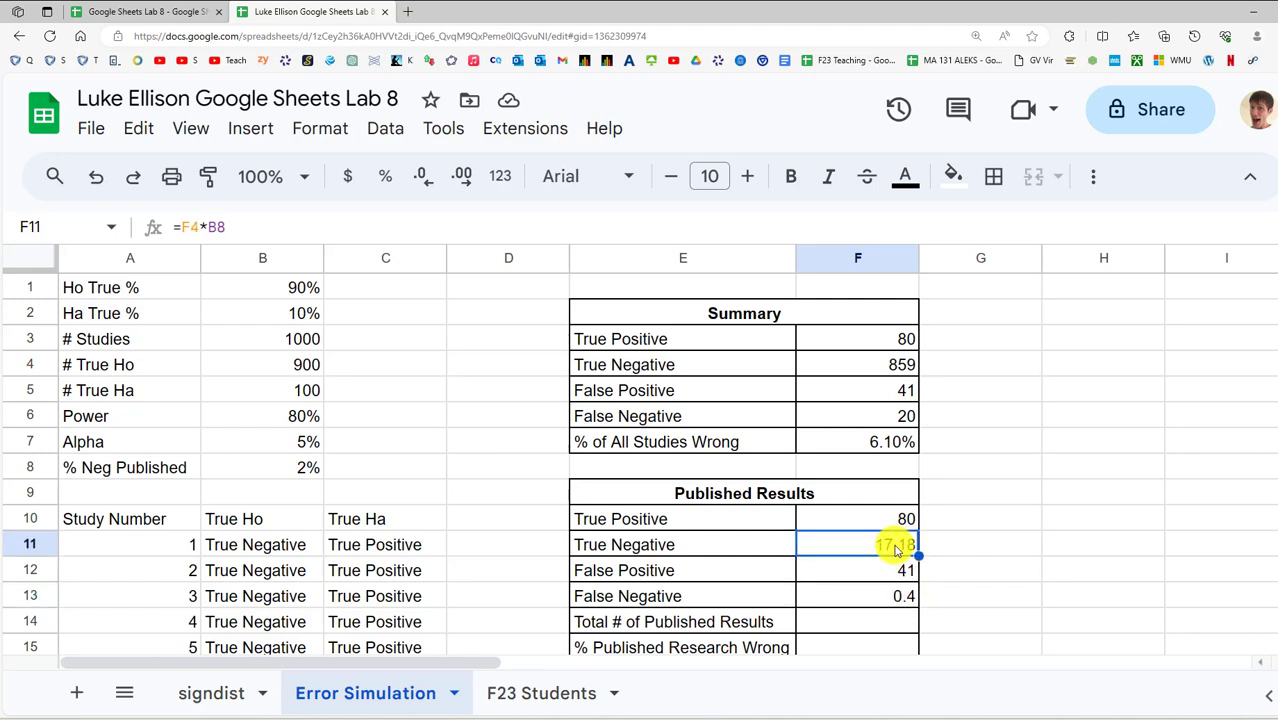
Wrap the F11 and F13 formulas in ROUND, giving 17 and 0
left_click(179, 227)
type("round")
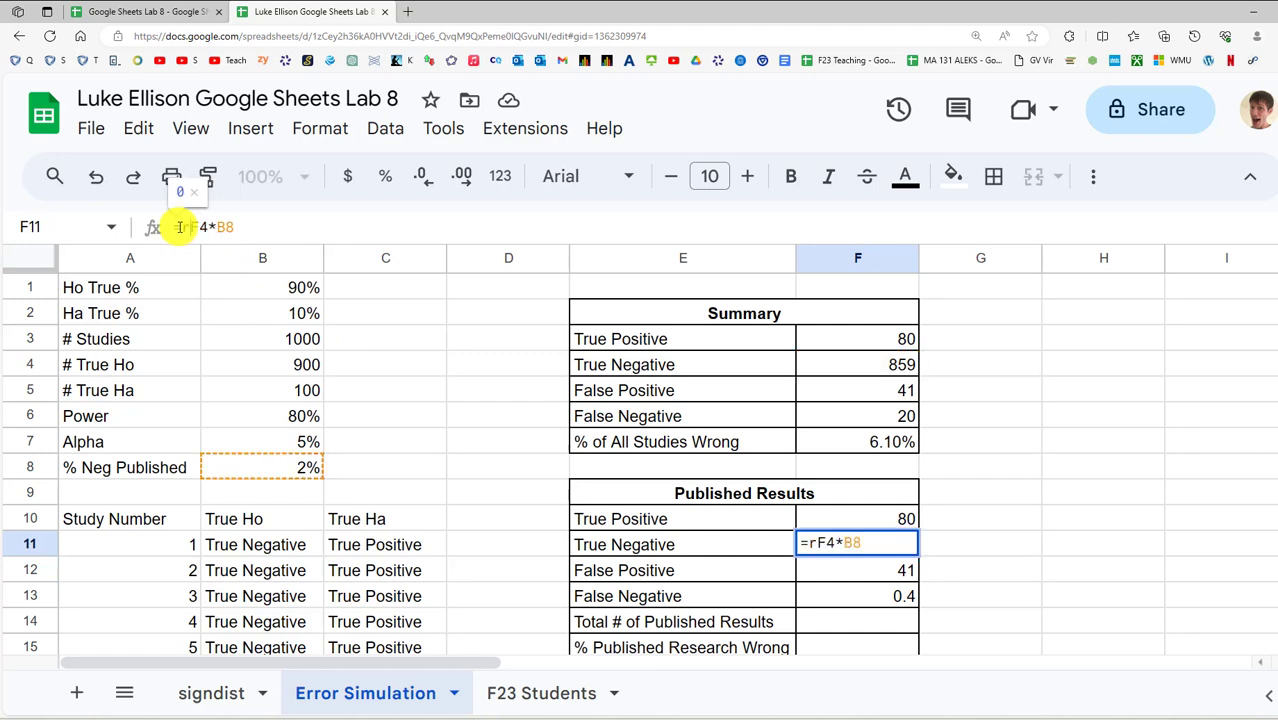
type("(")
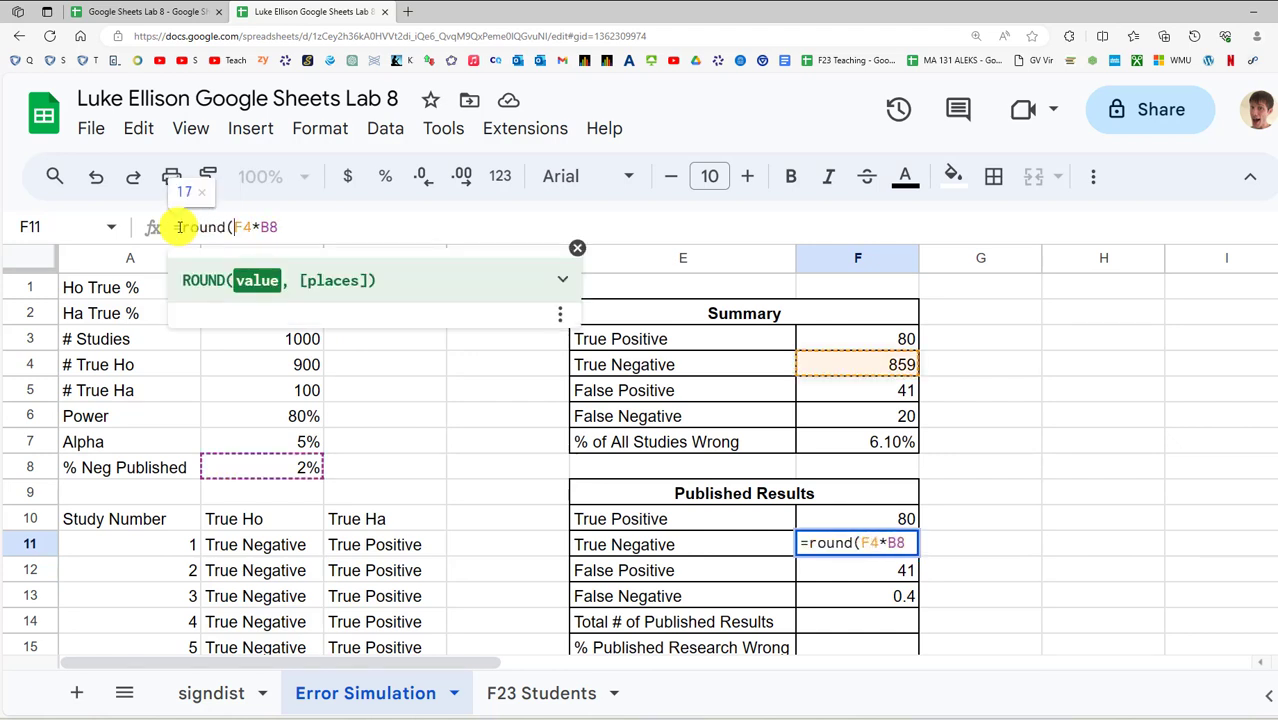
left_click(283, 227)
type(")")
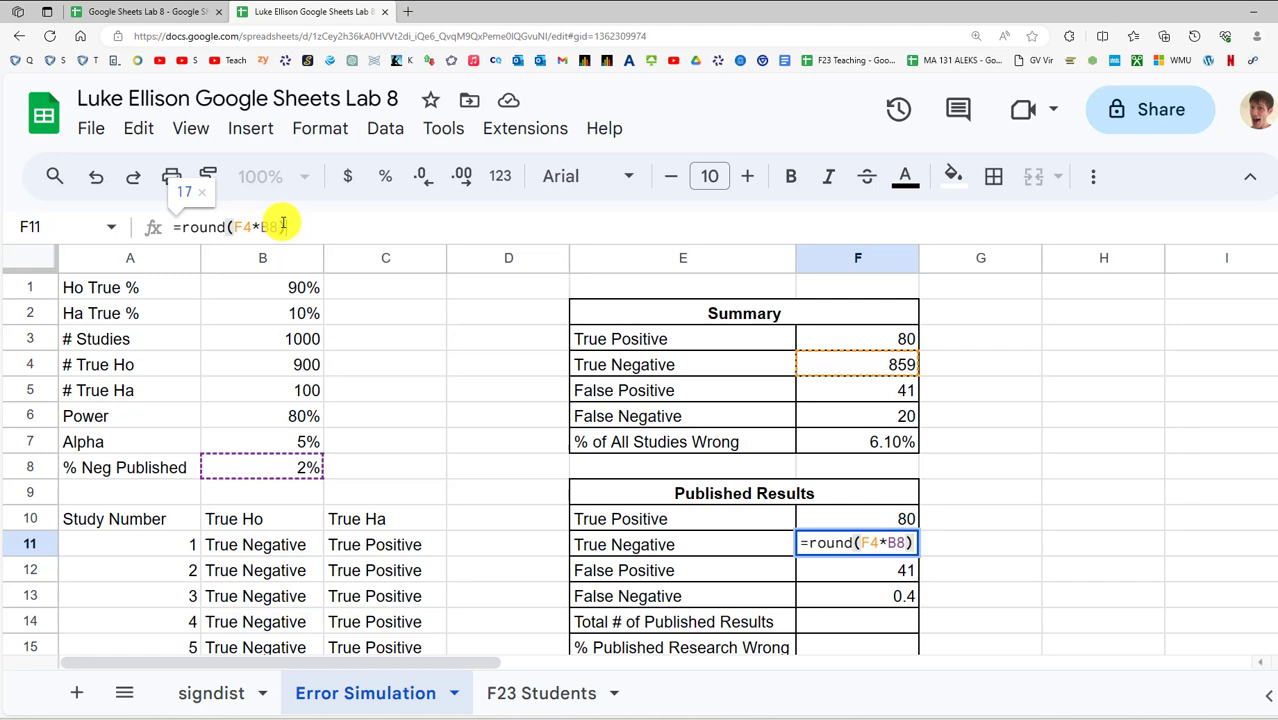
key("Return")
left_click(893, 595)
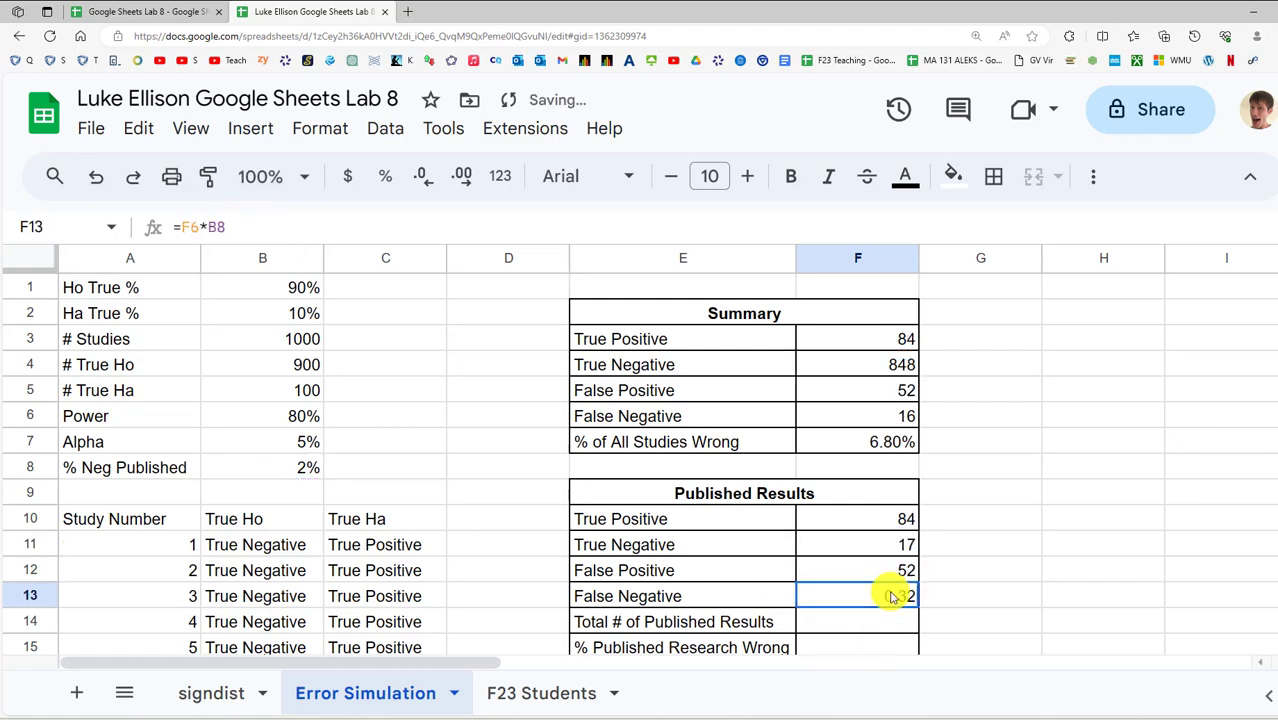
left_click(182, 232)
type("round*")
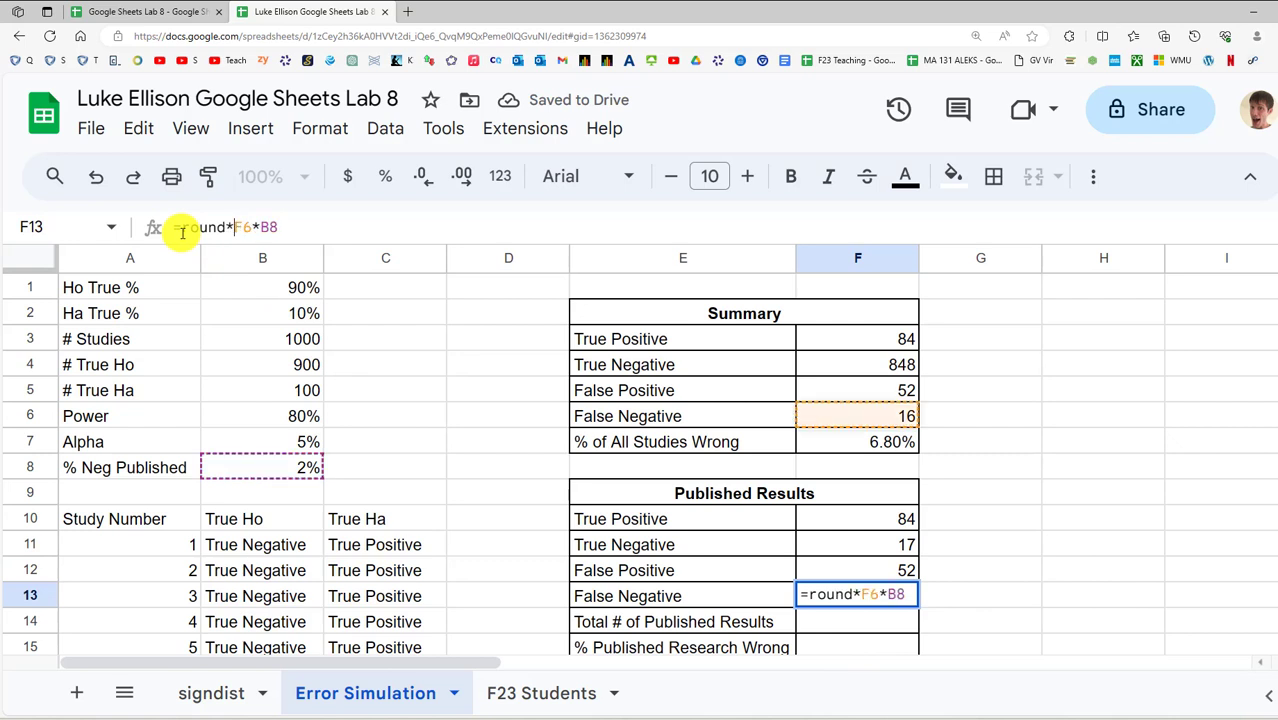
key("BackSpace")
type("(")
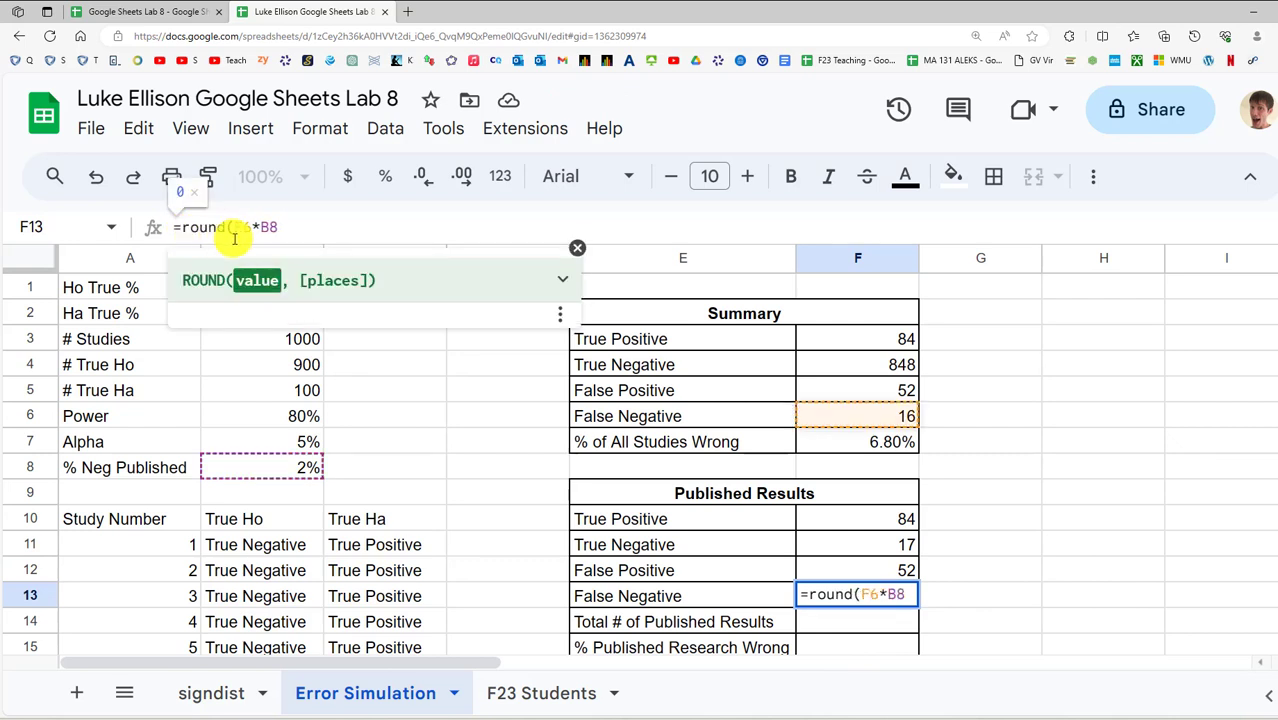
key("Return")
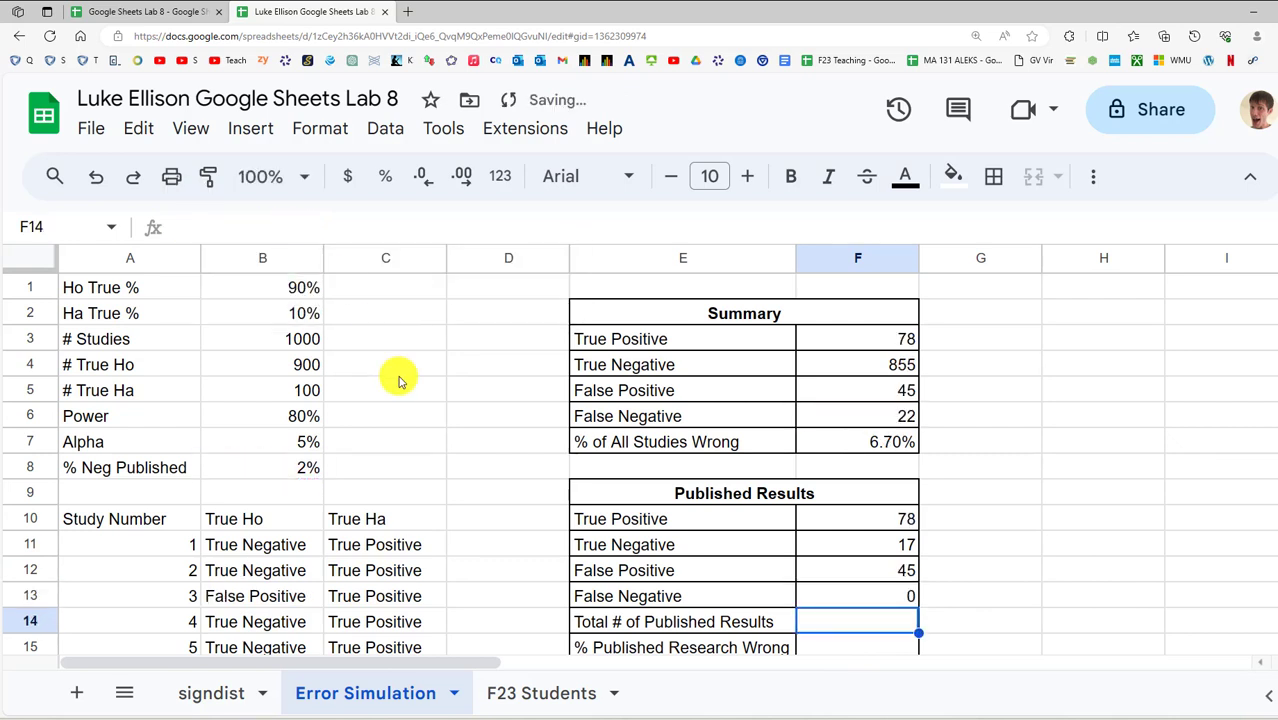
left_click(914, 597)
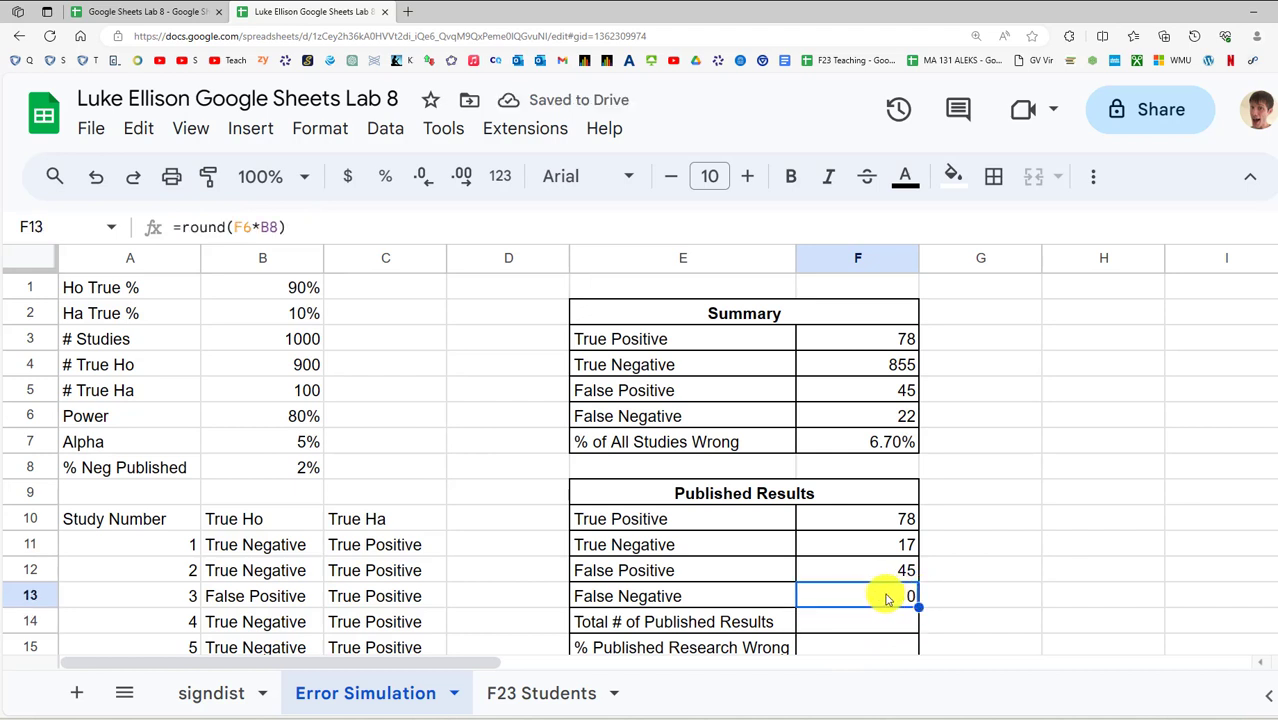
left_click(903, 420)
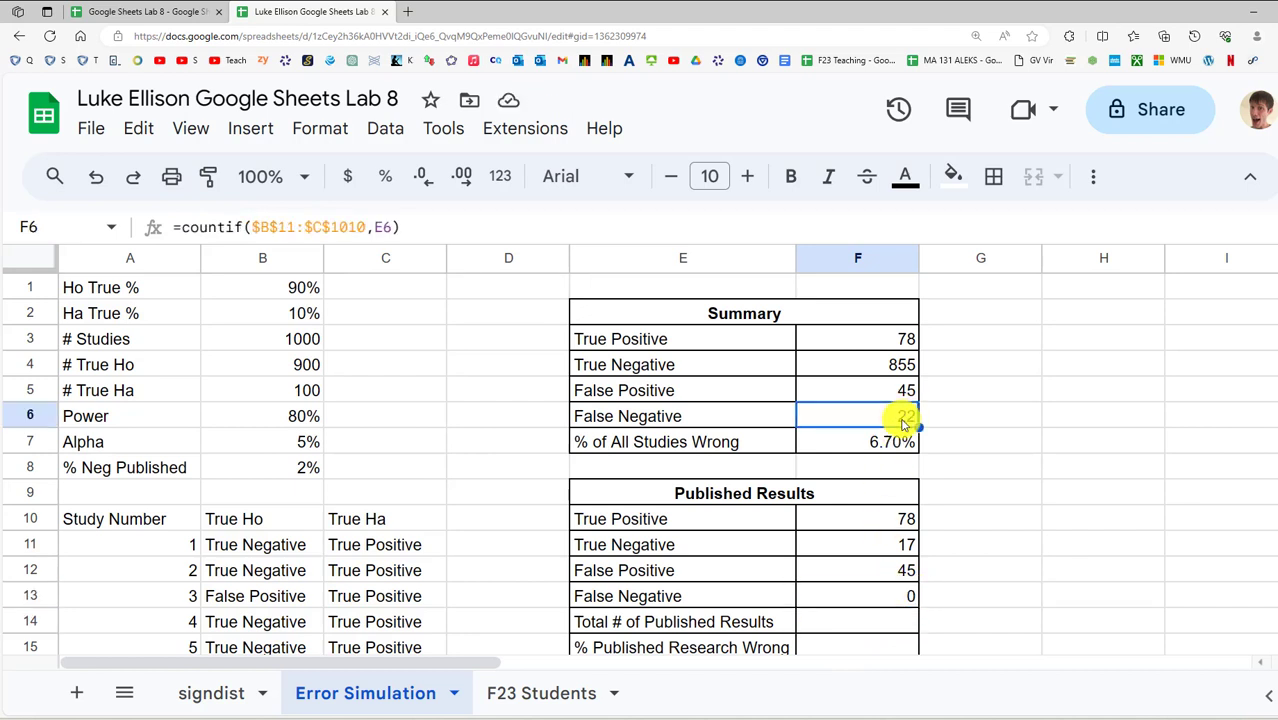
Type 'f' filler entries down column H from H12 and select them
left_click(1055, 566)
type("f")
key("Return")
type("f f f f")
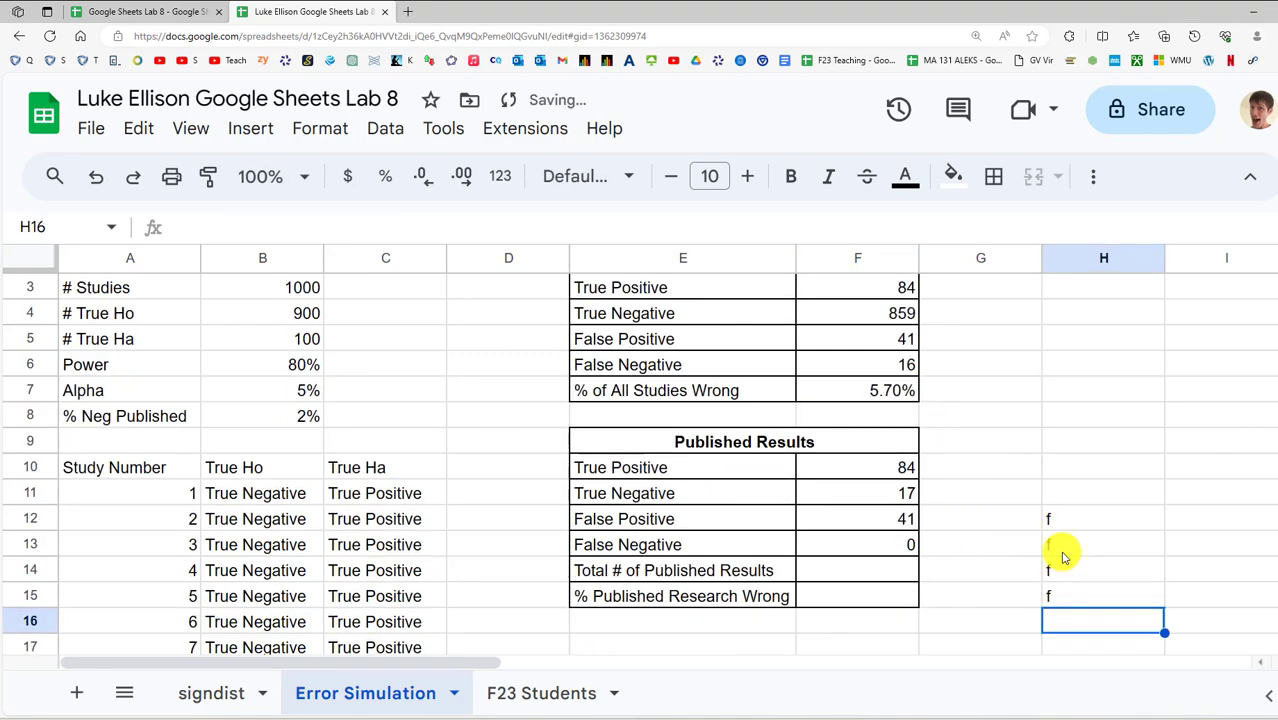
type(" f f f f f f f")
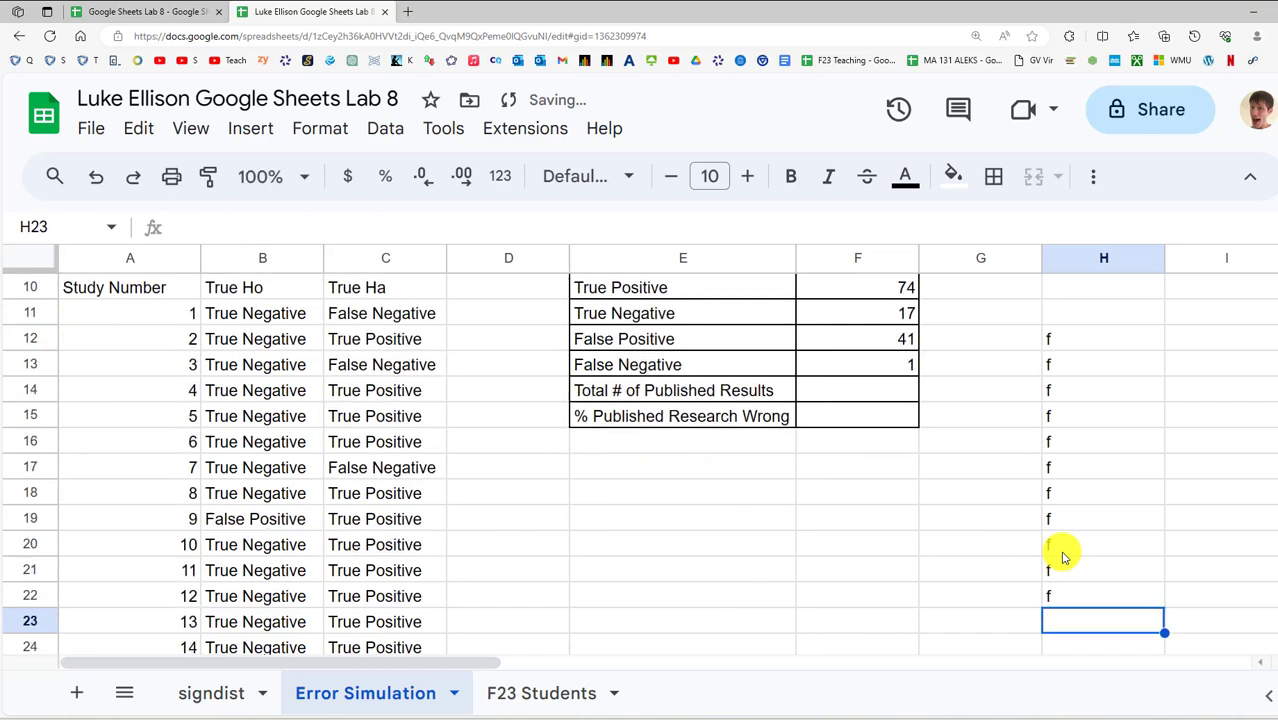
left_click(852, 372)
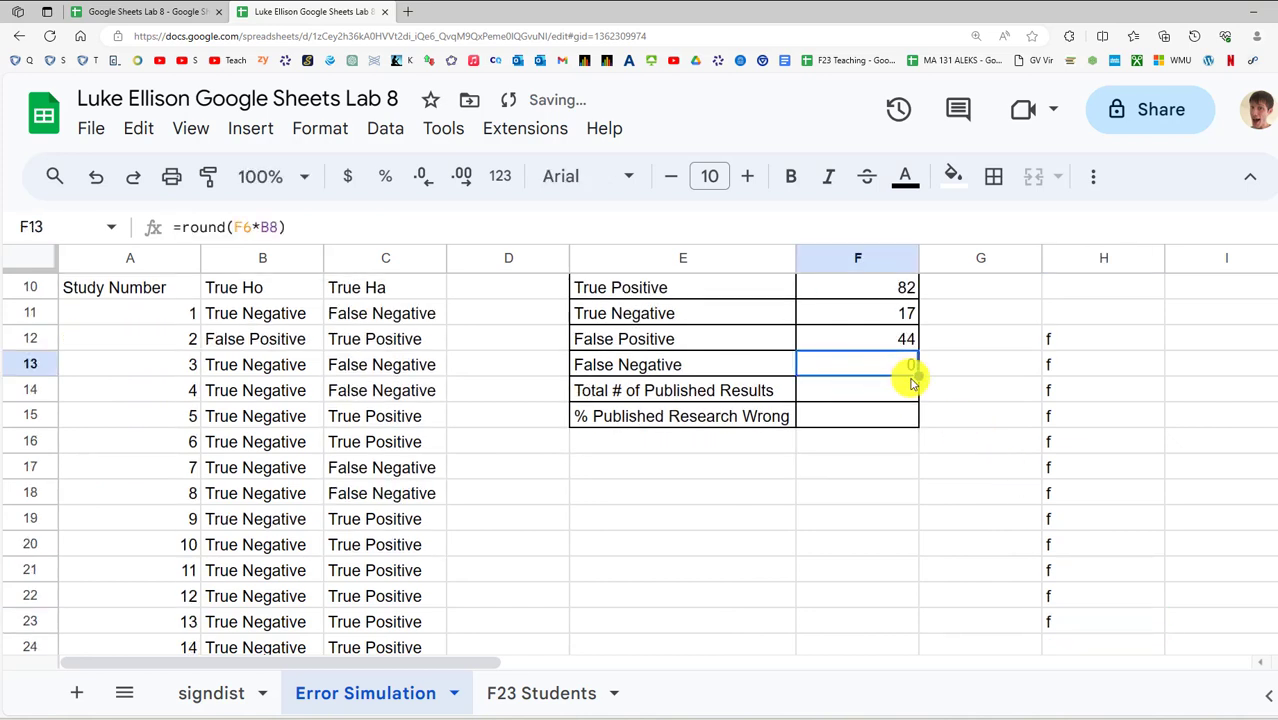
left_click_drag(1066, 620, 1071, 335)
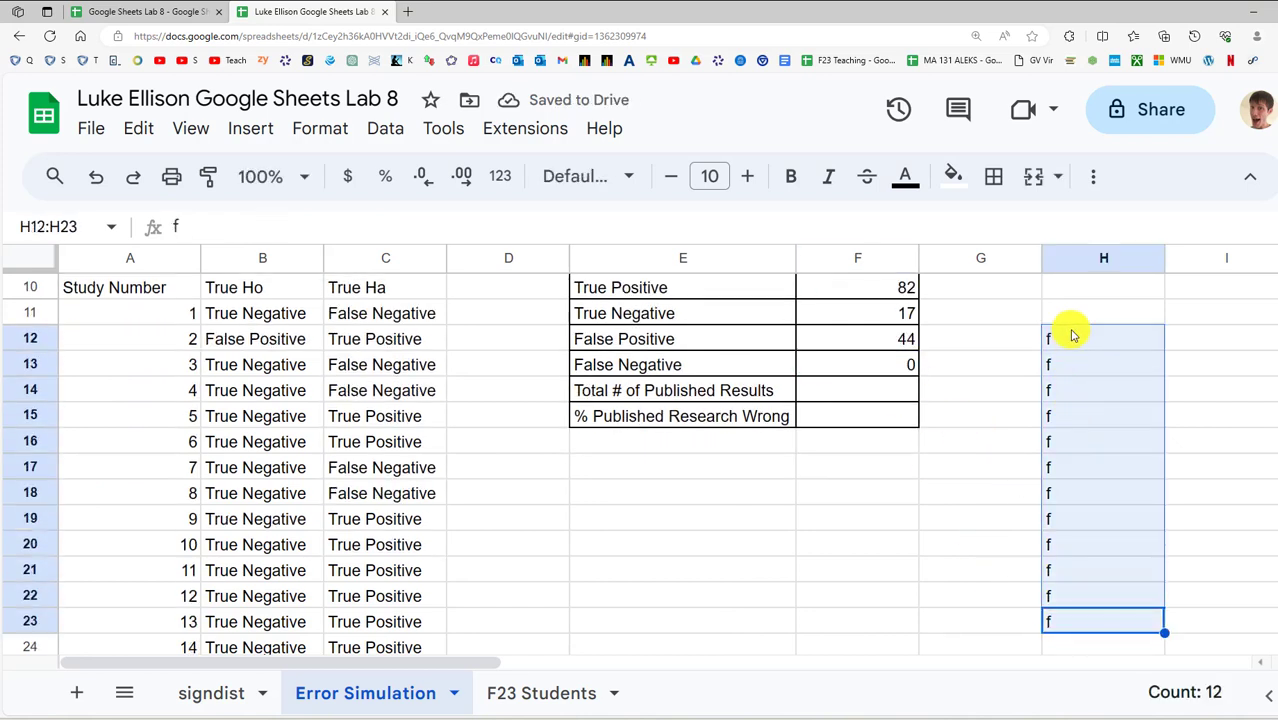
Delete the filler entries from column H
key("Delete")
scroll(907, 456, "up", 3)
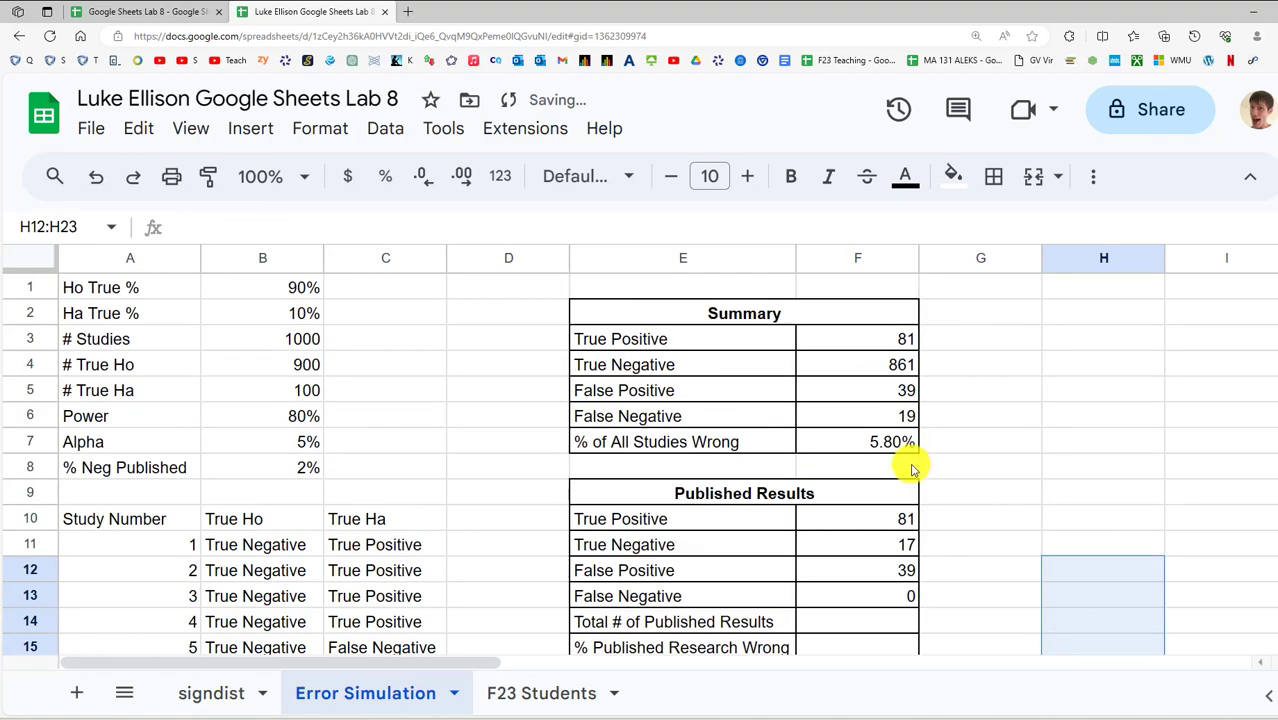
left_click(897, 600)
scroll(924, 598, "down", 1)
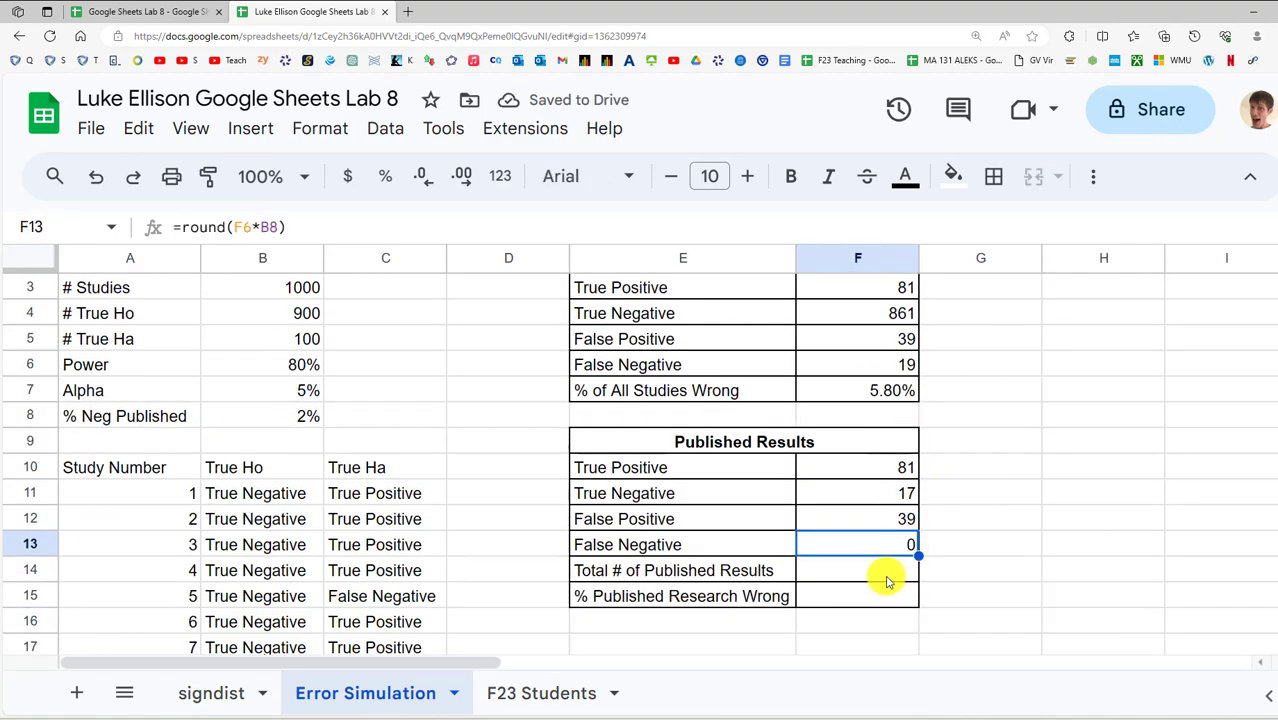
Enter =sum(F10:F13) in F14 as Total # of Published Results (147)
left_click(887, 575)
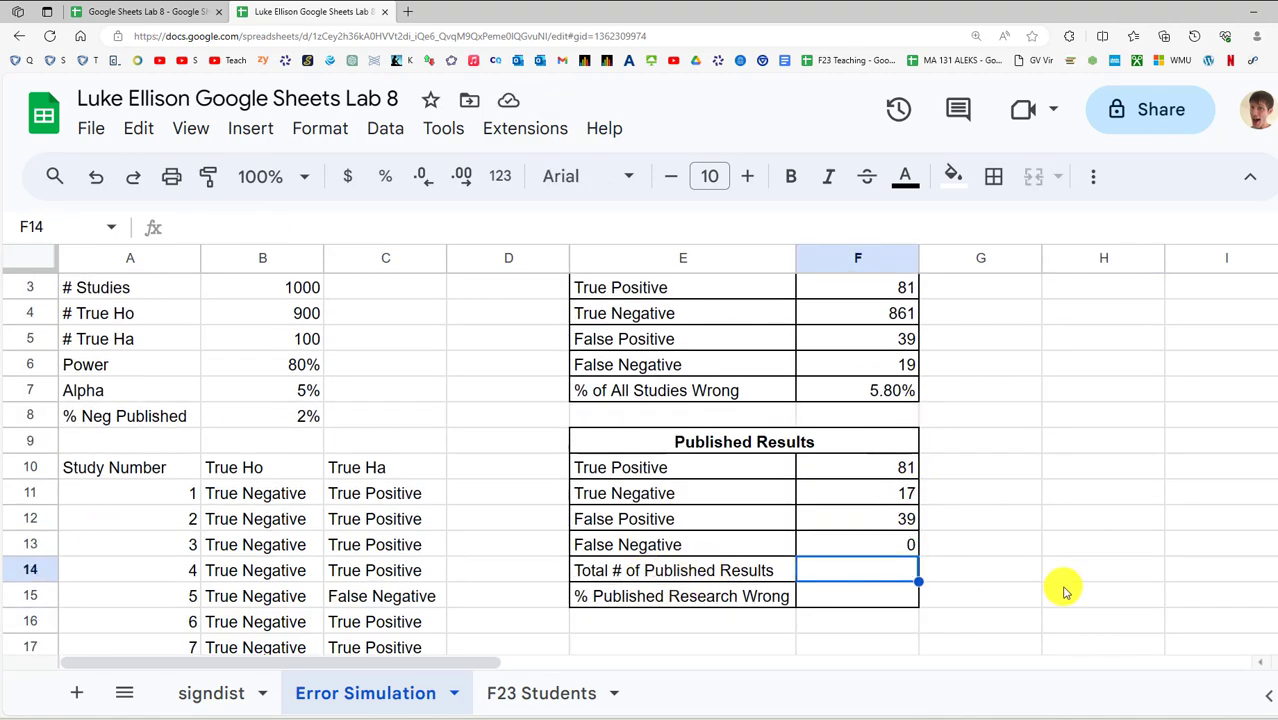
type("=sum(")
key("Up")
key("shift+Up")
key("shift+Up")
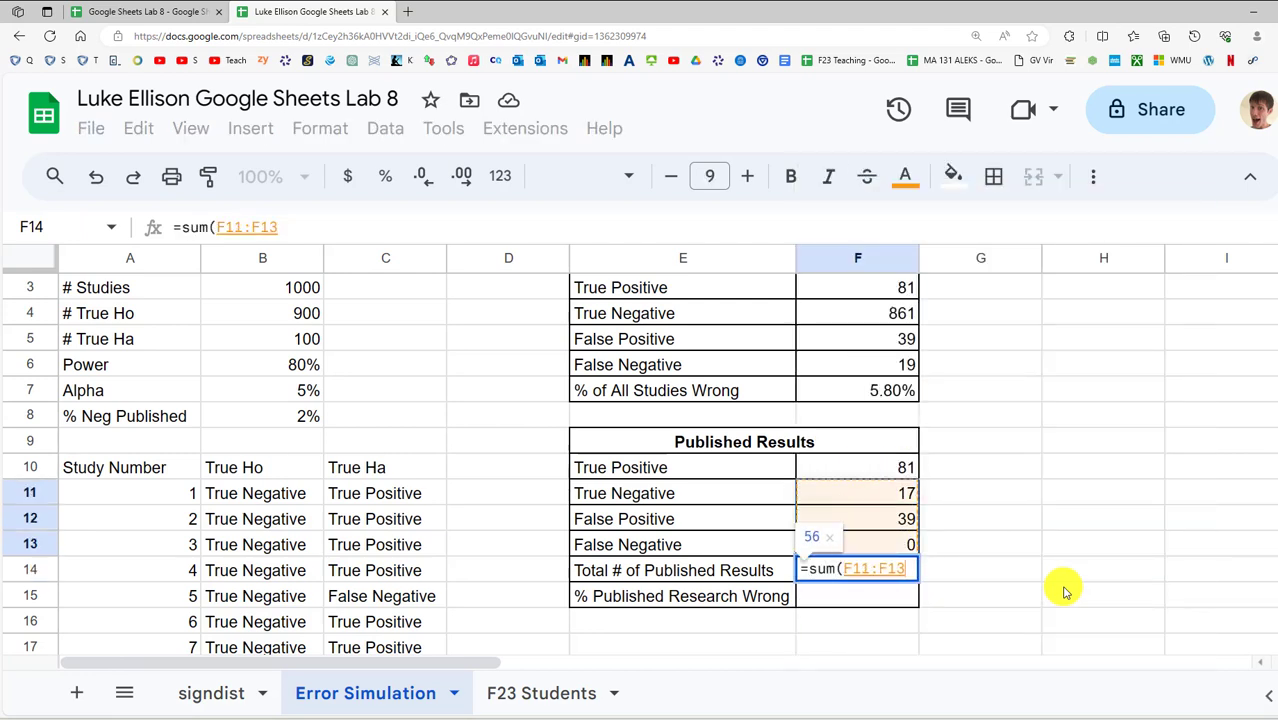
key("shift+Up")
key("Return")
left_click(905, 568)
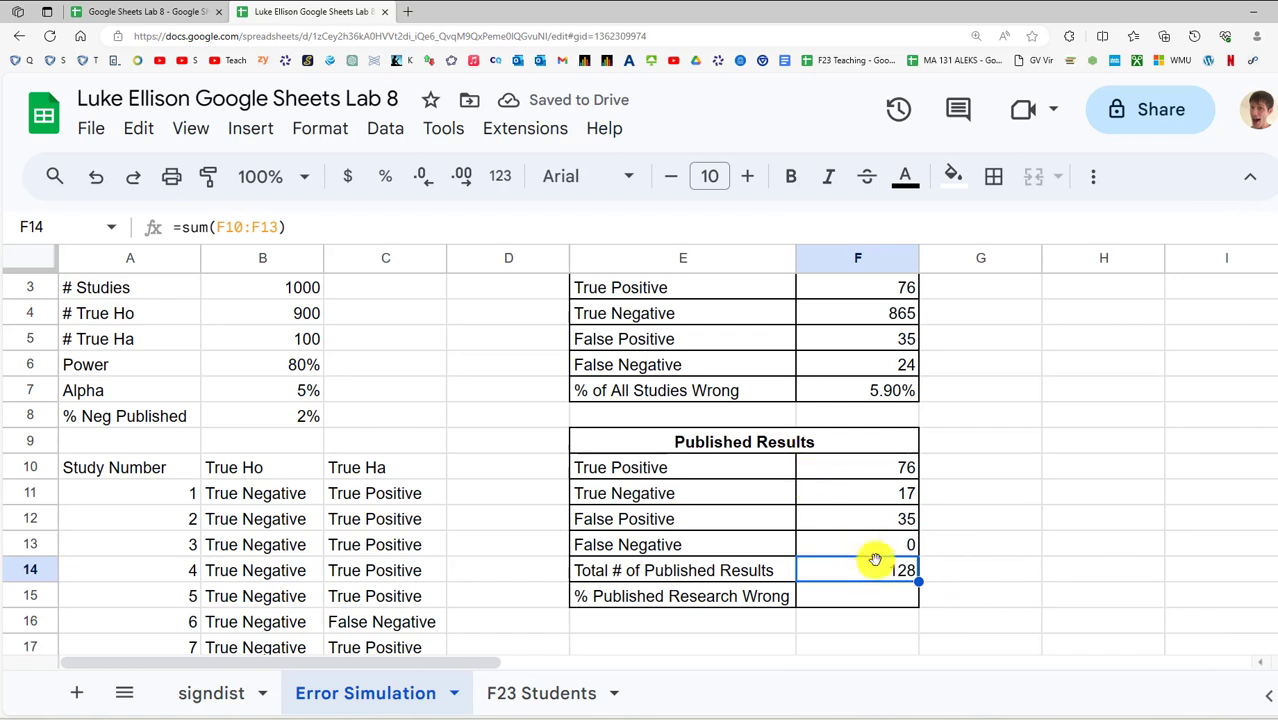
Enter =sum(F12:F13)/F14 in F15 for % Published Research Wrong (38.78%)
left_click(857, 603)
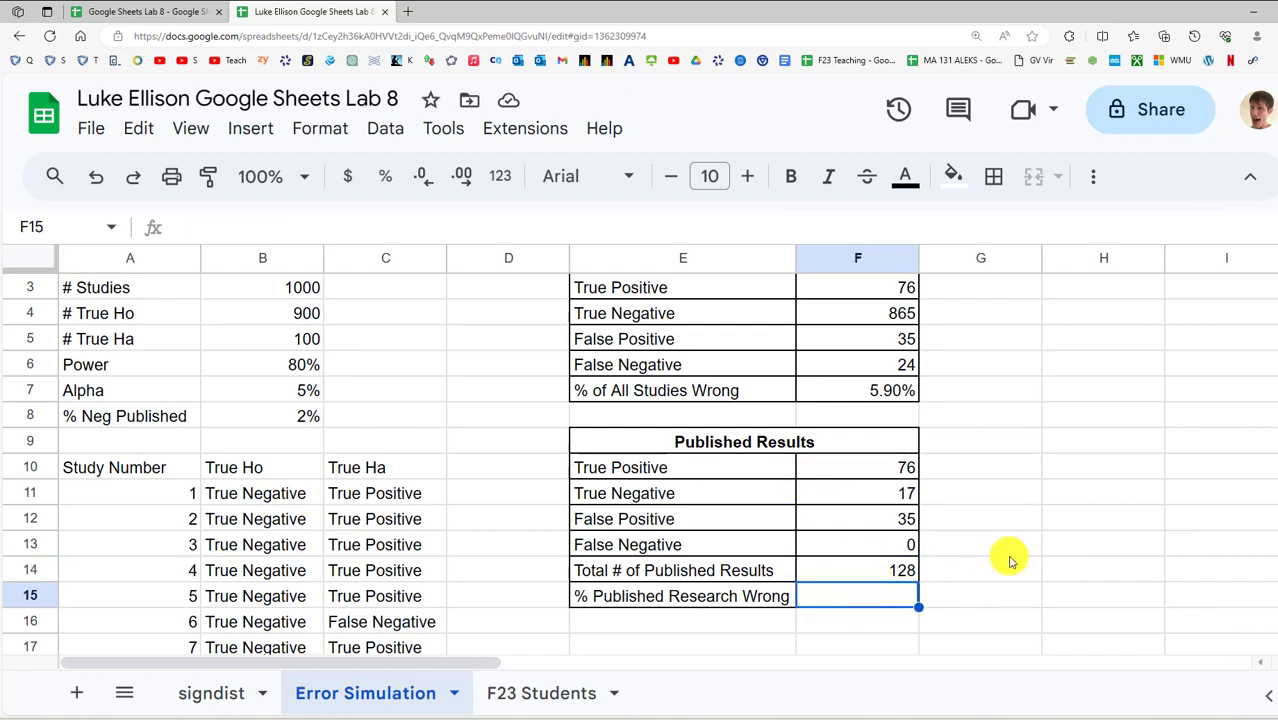
type("=sum(")
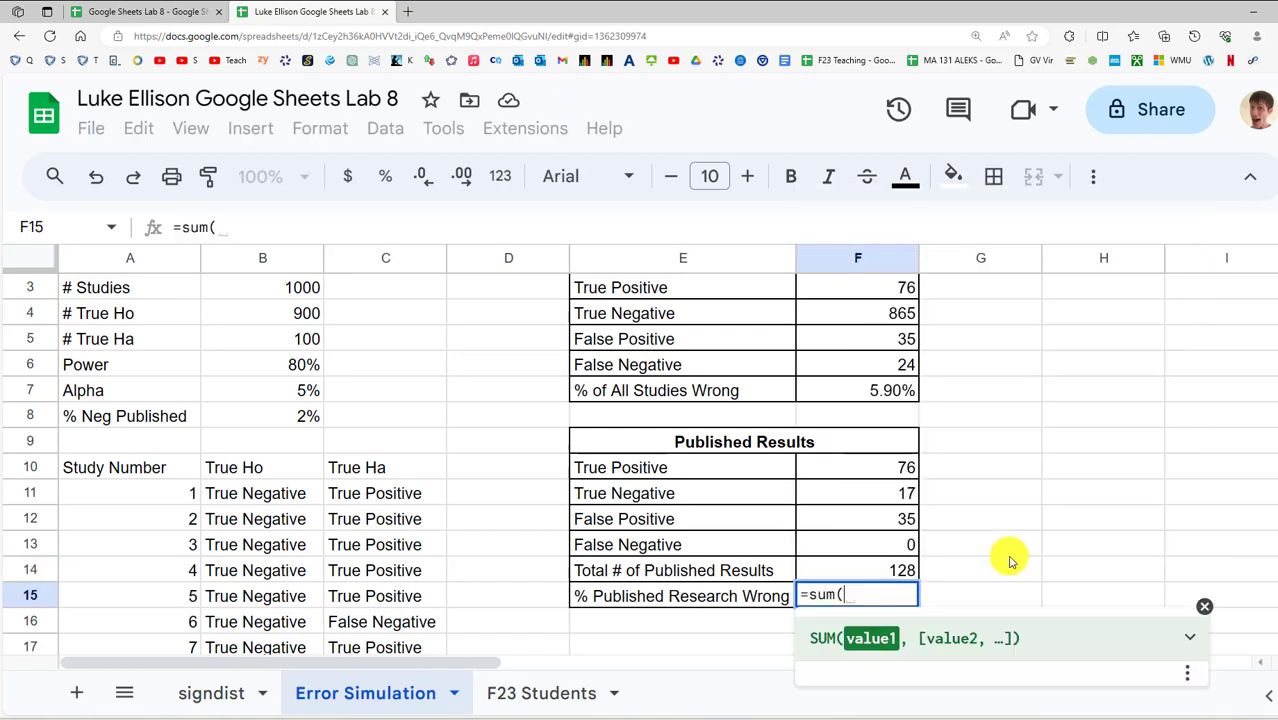
key("Up")
key("Up")
key("shift+Up")
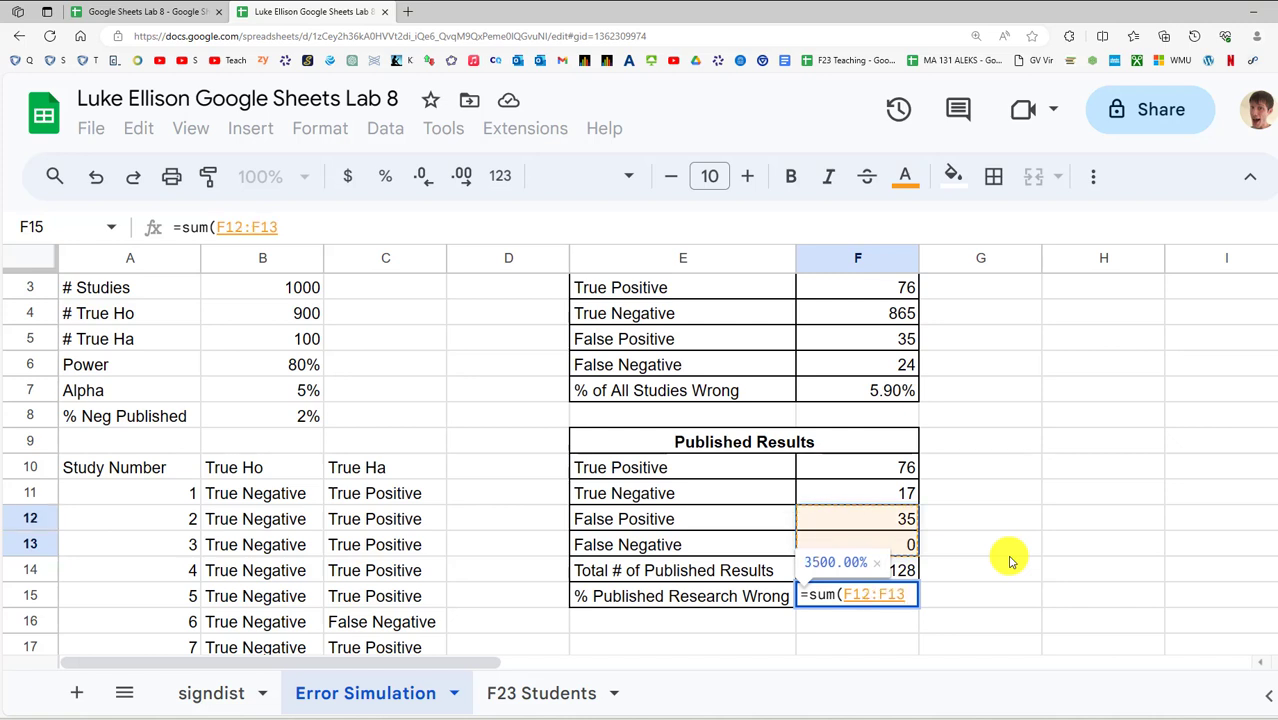
type(")/")
key("Up")
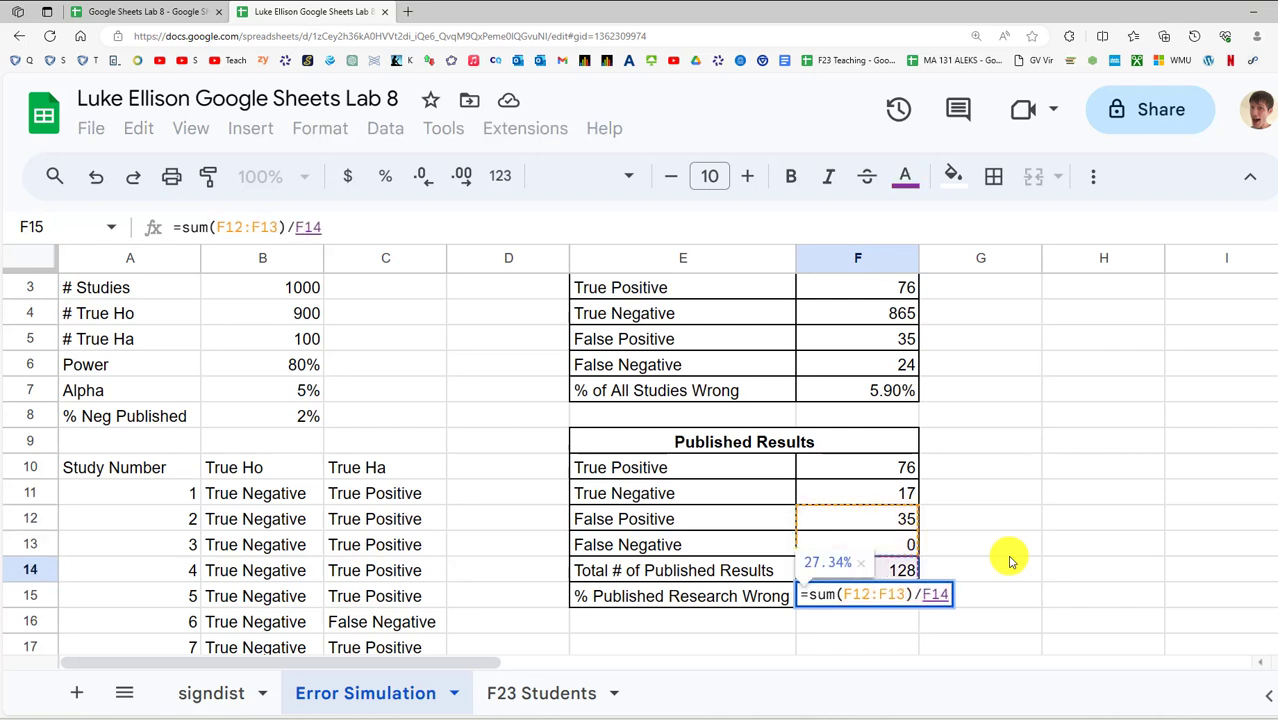
key("Return")
left_click(875, 598)
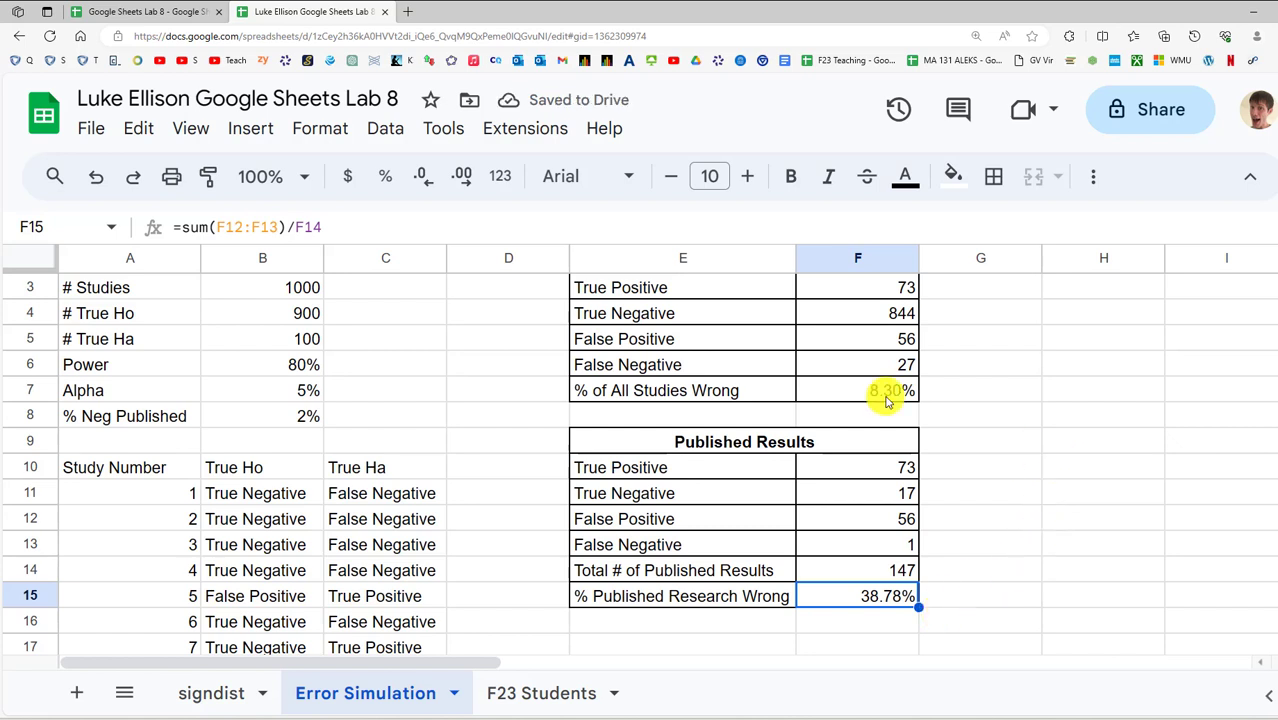
scroll(1058, 336, "up", 1)
left_click(1086, 322)
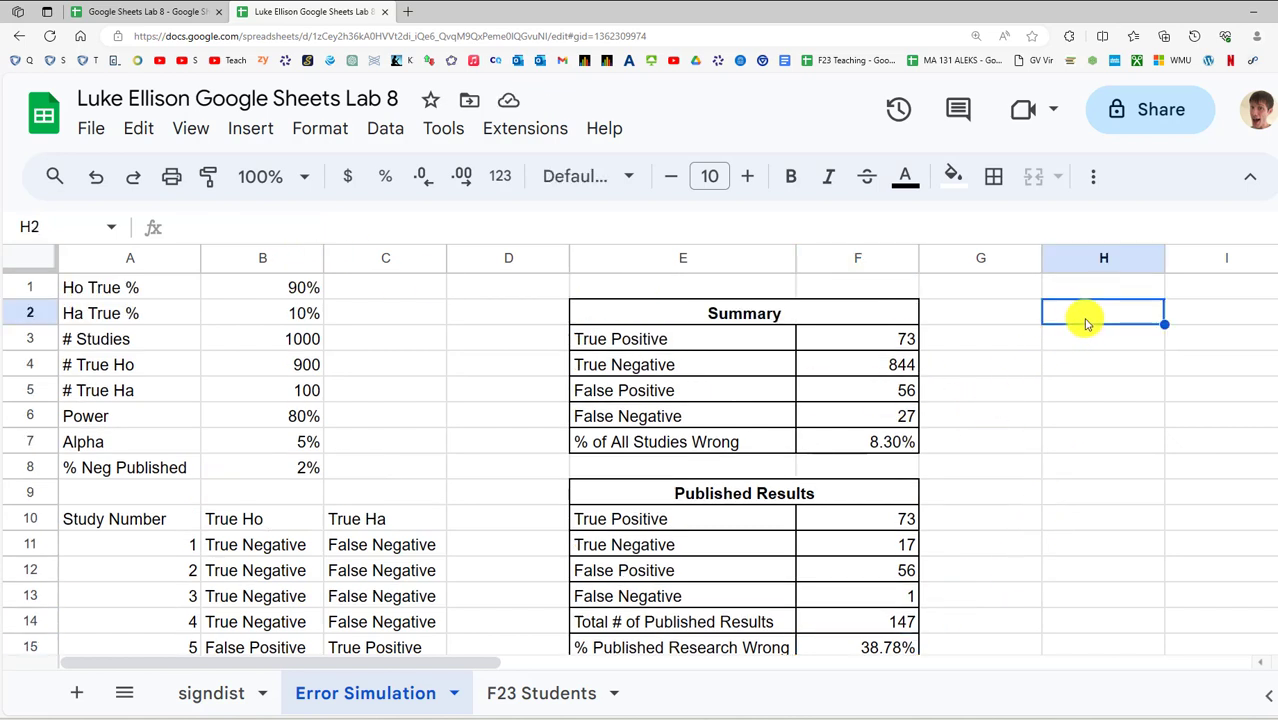
Insert a checkbox in H2 and toggle it several times to rerun the simulation
left_click(248, 131)
scroll(330, 460, "down", 3)
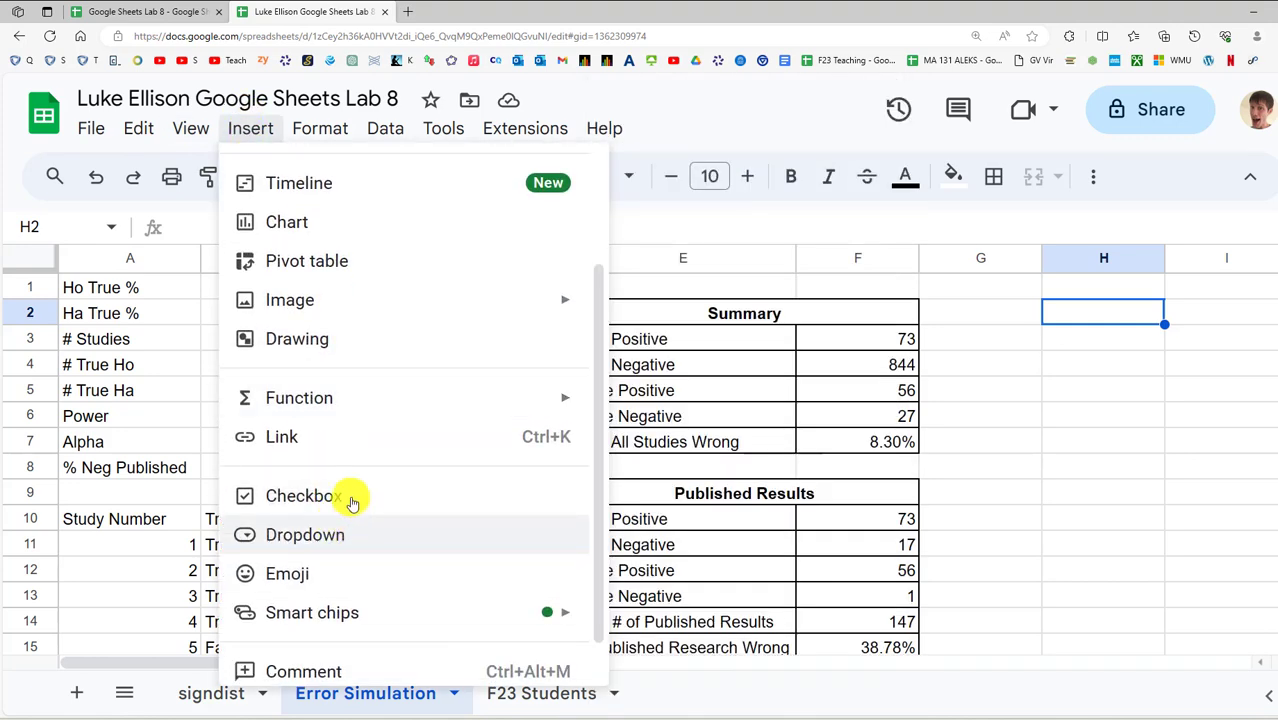
left_click(350, 496)
left_click(1103, 313)
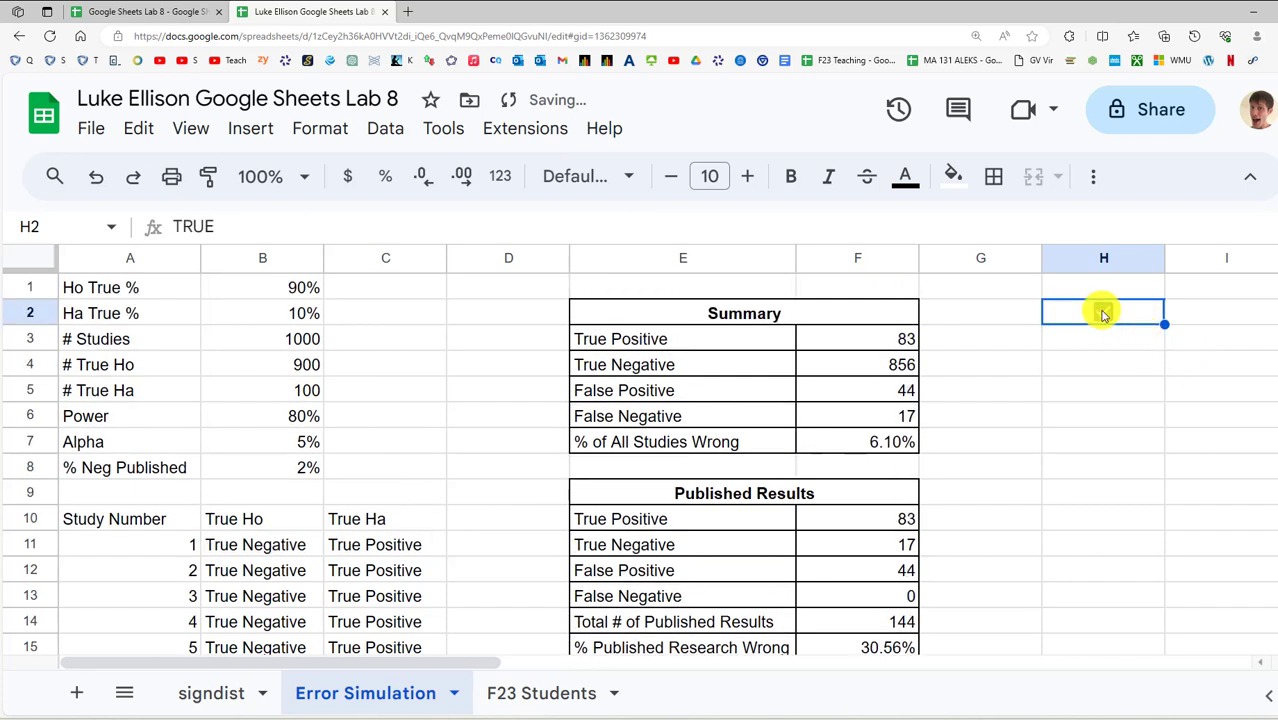
left_click(1103, 313)
left_click(1103, 313)
left_click(1103, 313)
left_click(1103, 313)
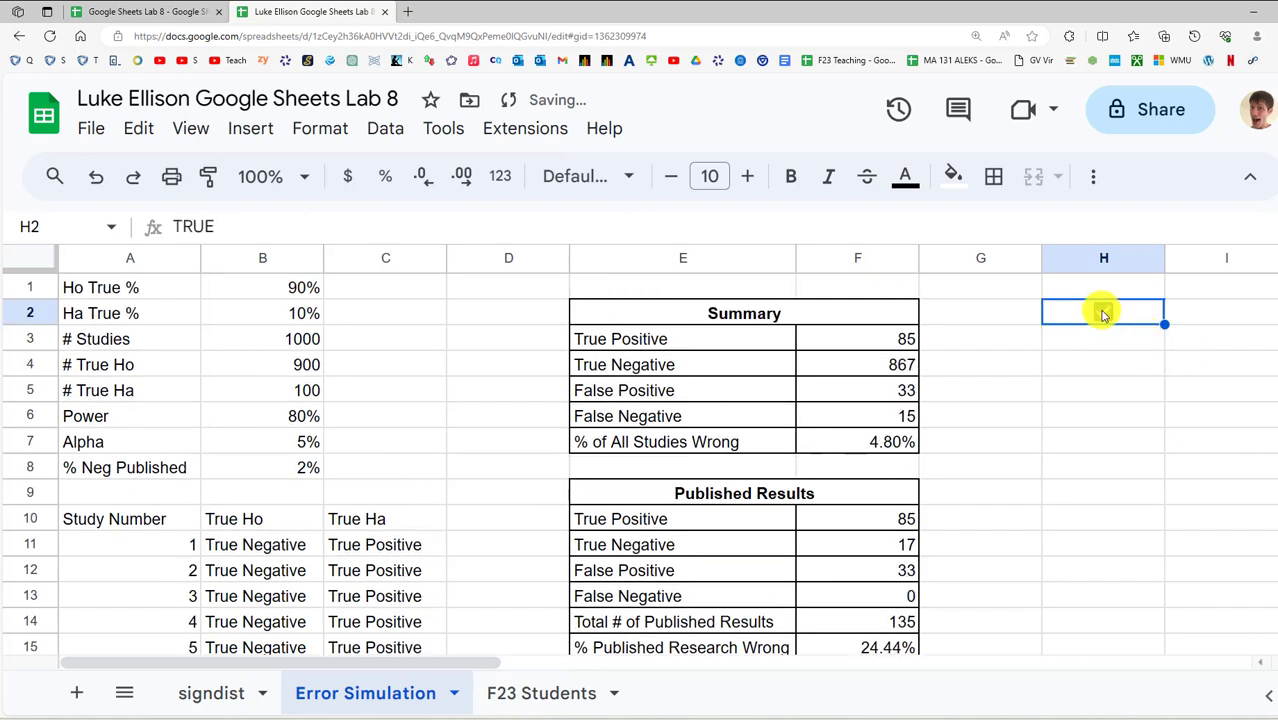
left_click(1103, 313)
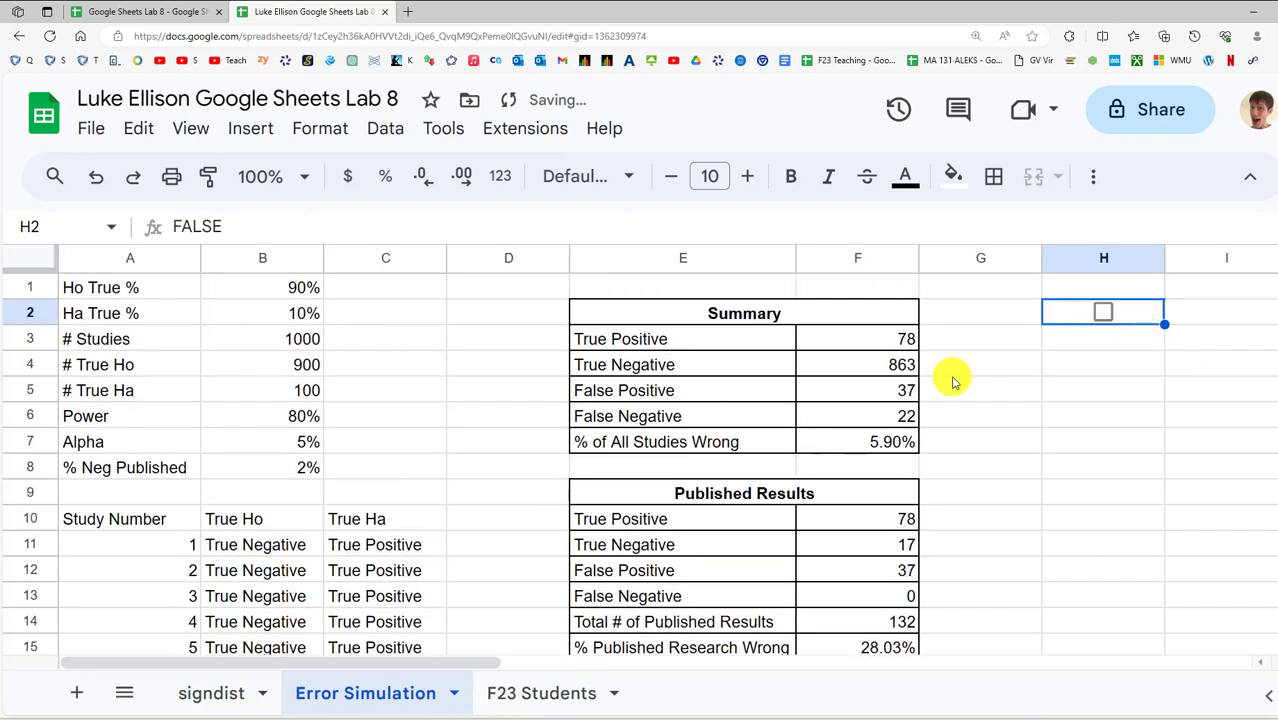
Inspect the % of All Studies Wrong (F7) and % Published Research Wrong (F15) formulas
left_click(882, 447)
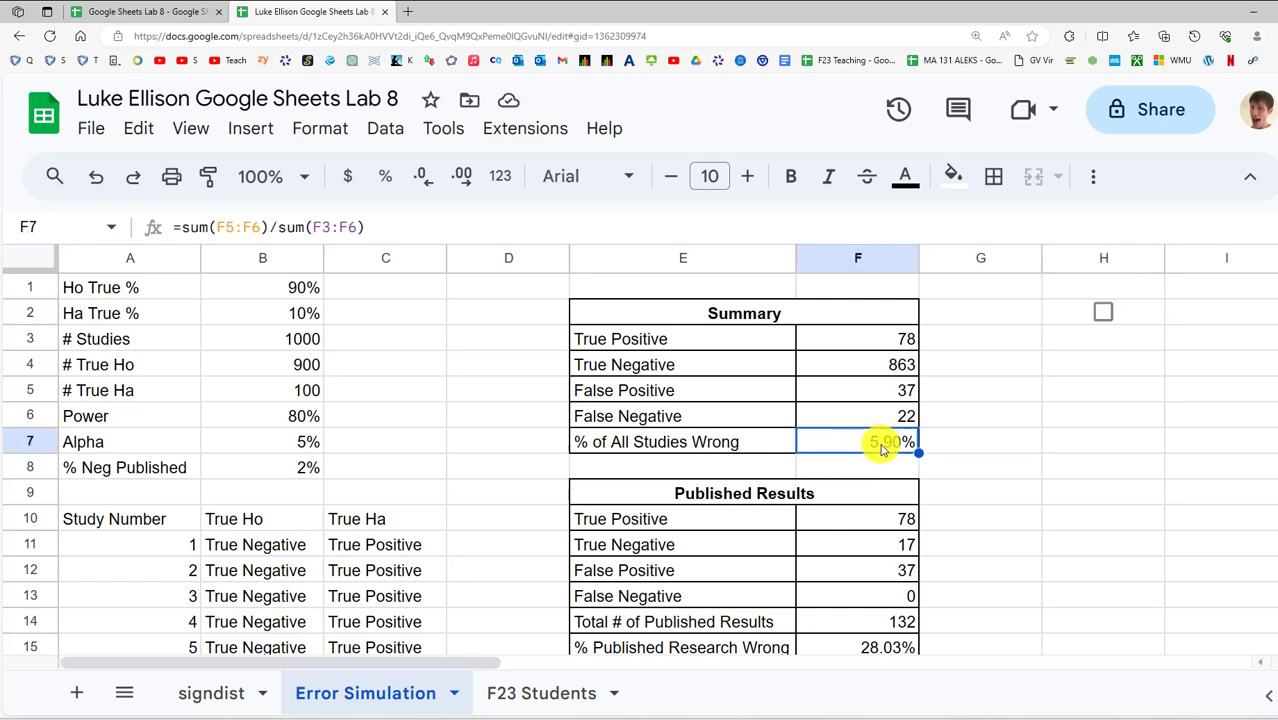
scroll(885, 455, "down", 1)
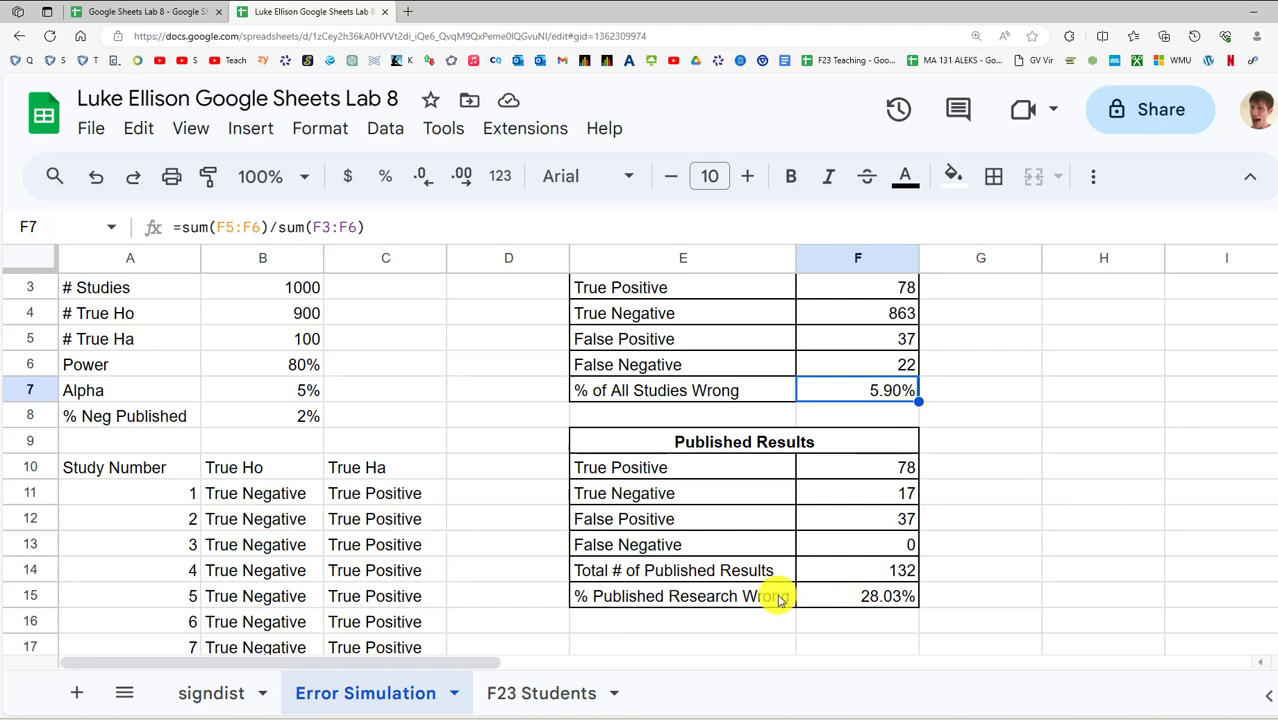
left_click(858, 600)
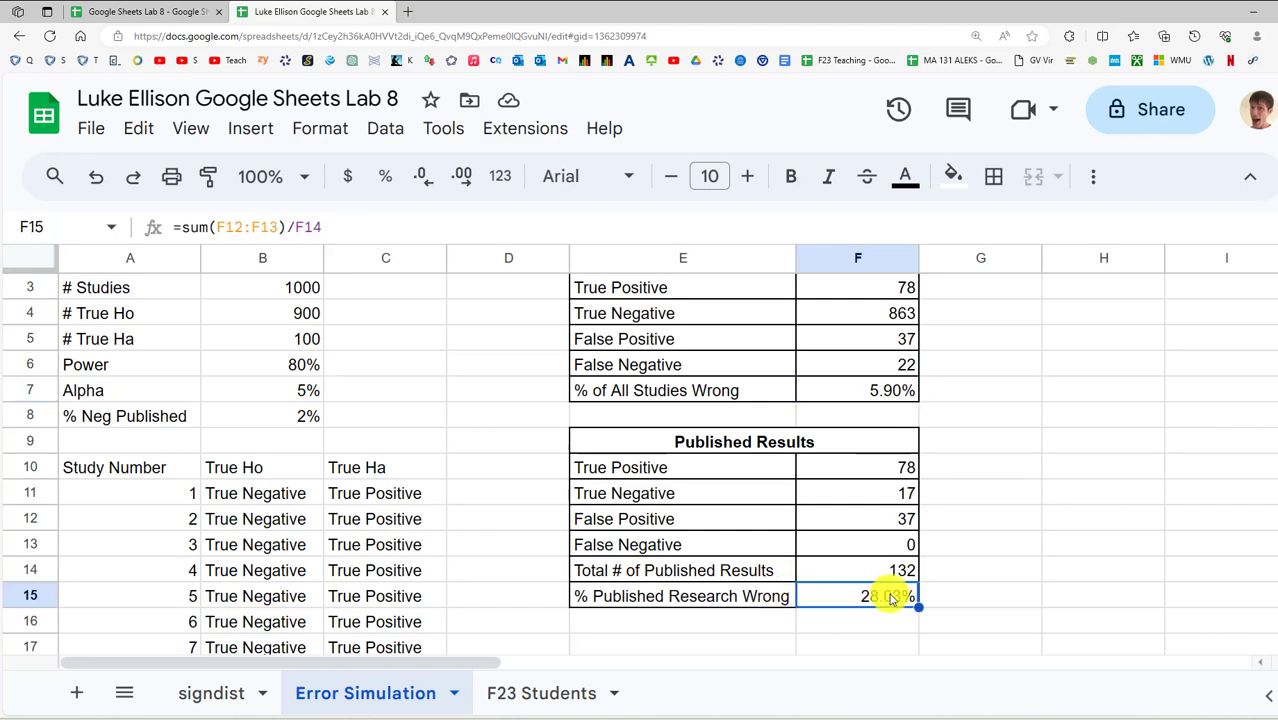
scroll(1098, 297, "up", 1)
Toggle the H2 checkbox repeatedly to regenerate results, leaving it ticked (TRUE)
left_click(1102, 316)
left_click(1102, 316)
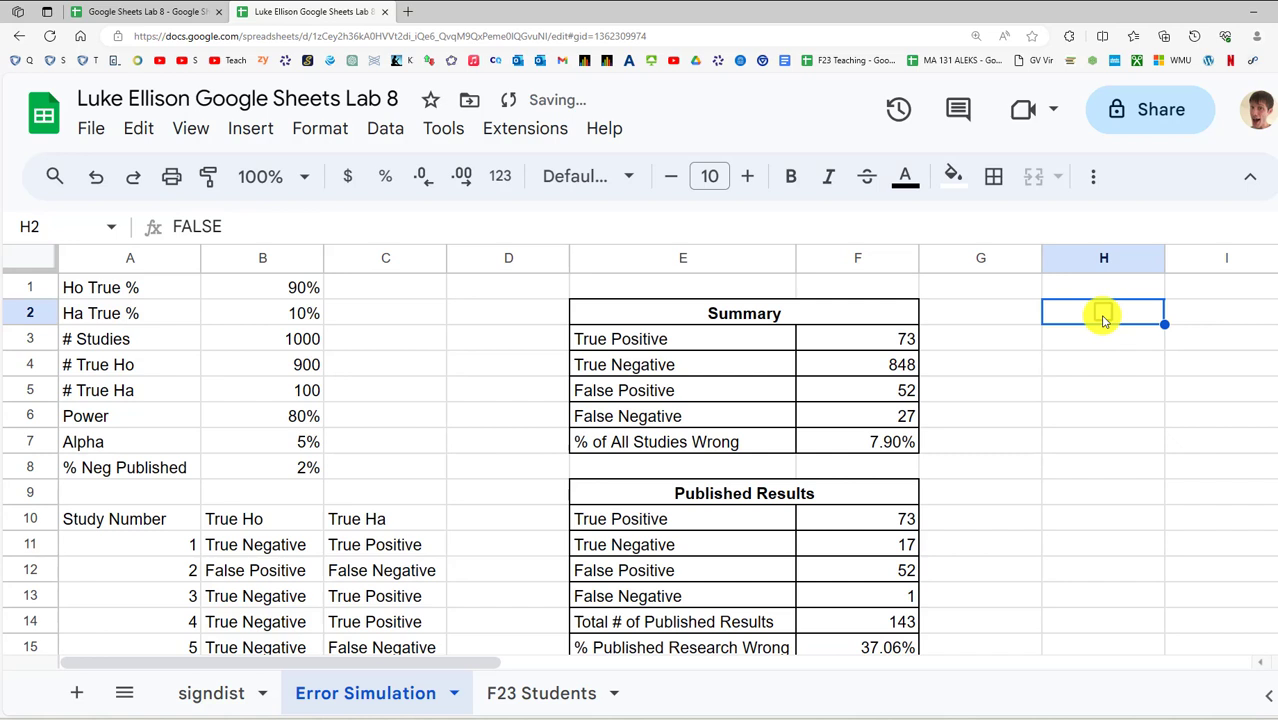
left_click(1102, 316)
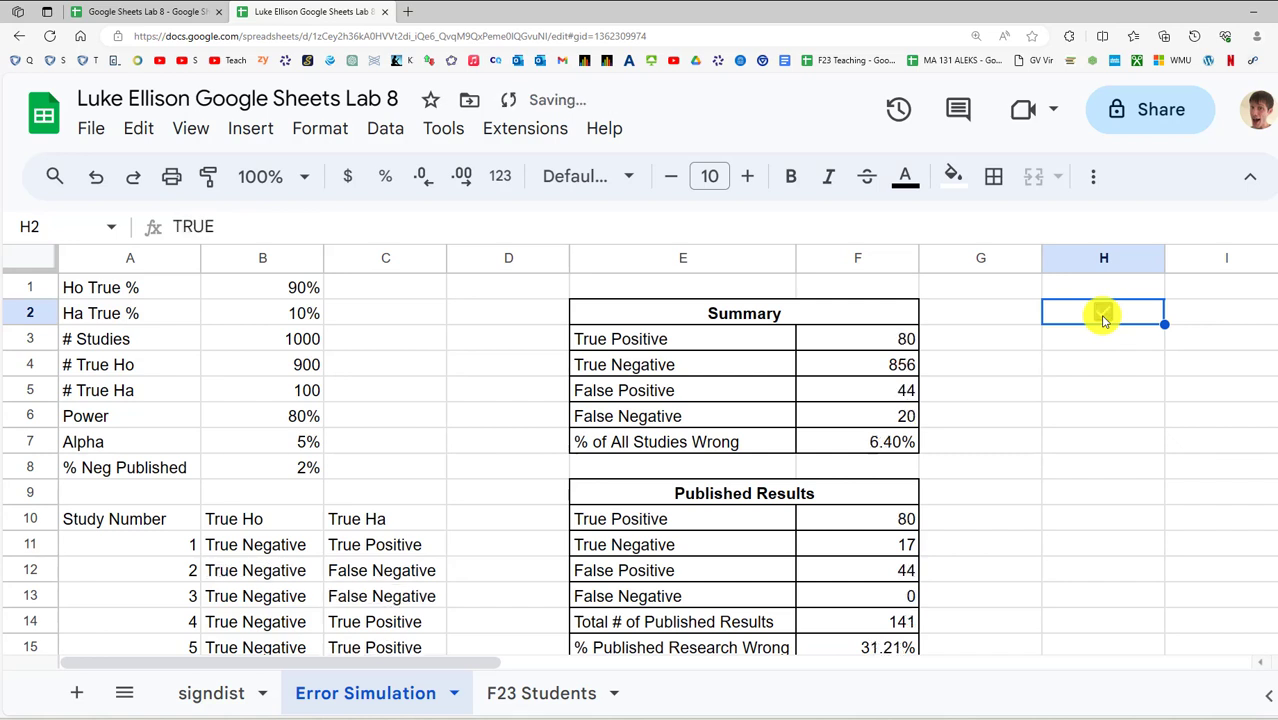
left_click(1102, 316)
left_click(1102, 316)
left_click(1102, 316)
left_click(1102, 316)
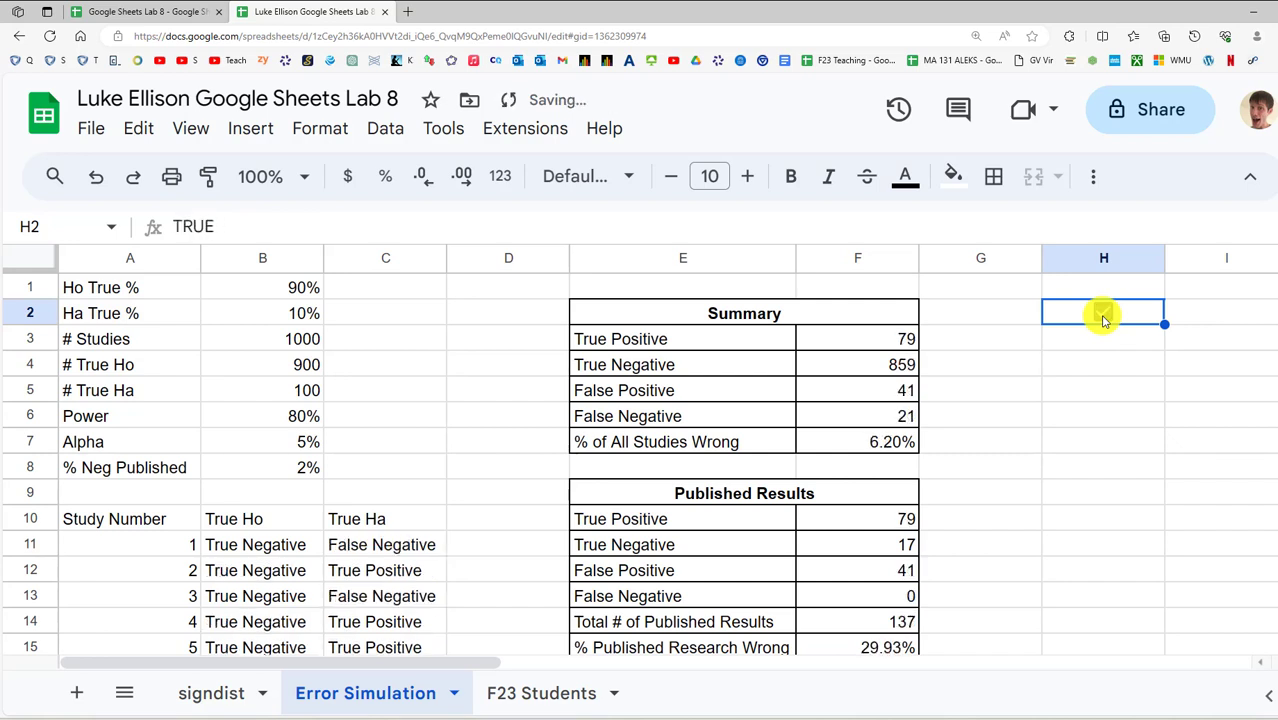
left_click(1102, 316)
left_click(1102, 316)
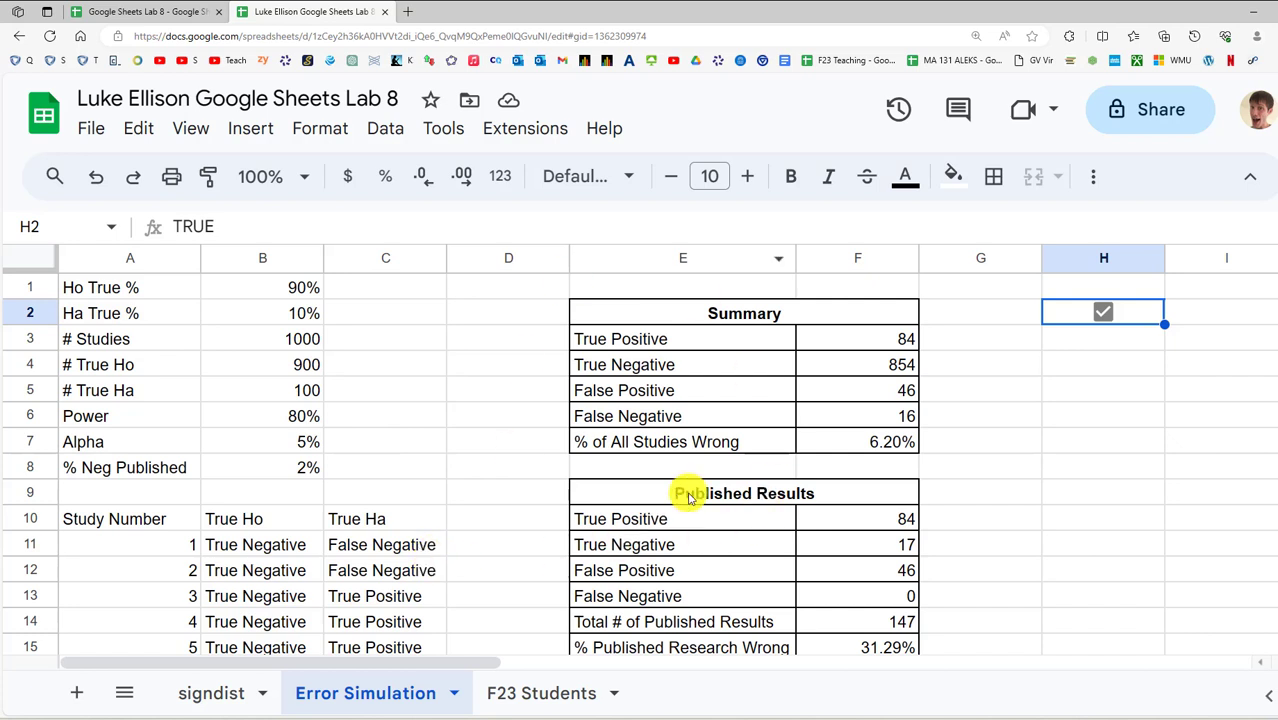
Review the % Published Research Wrong result, now reading 31.29%
scroll(786, 505, "down", 1)
left_click(875, 598)
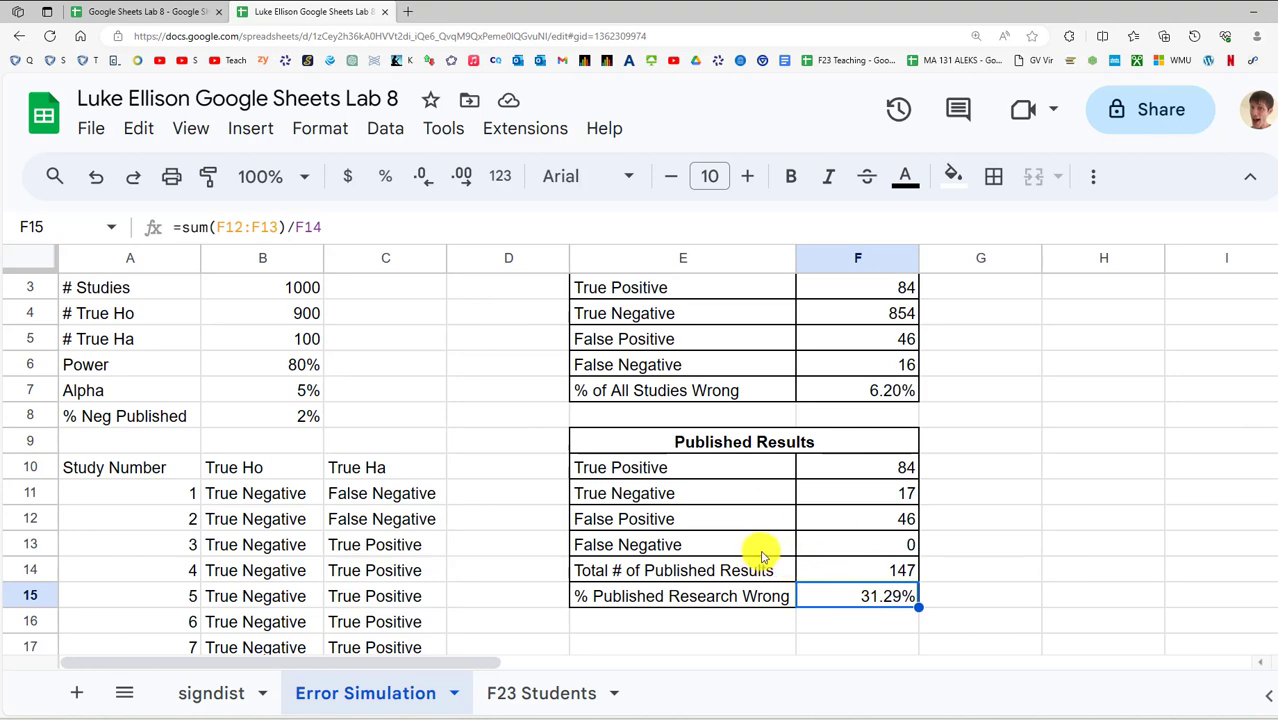
scroll(542, 417, "up", 1)
scroll(277, 443, "down", 3)
scroll(559, 391, "up", 3)
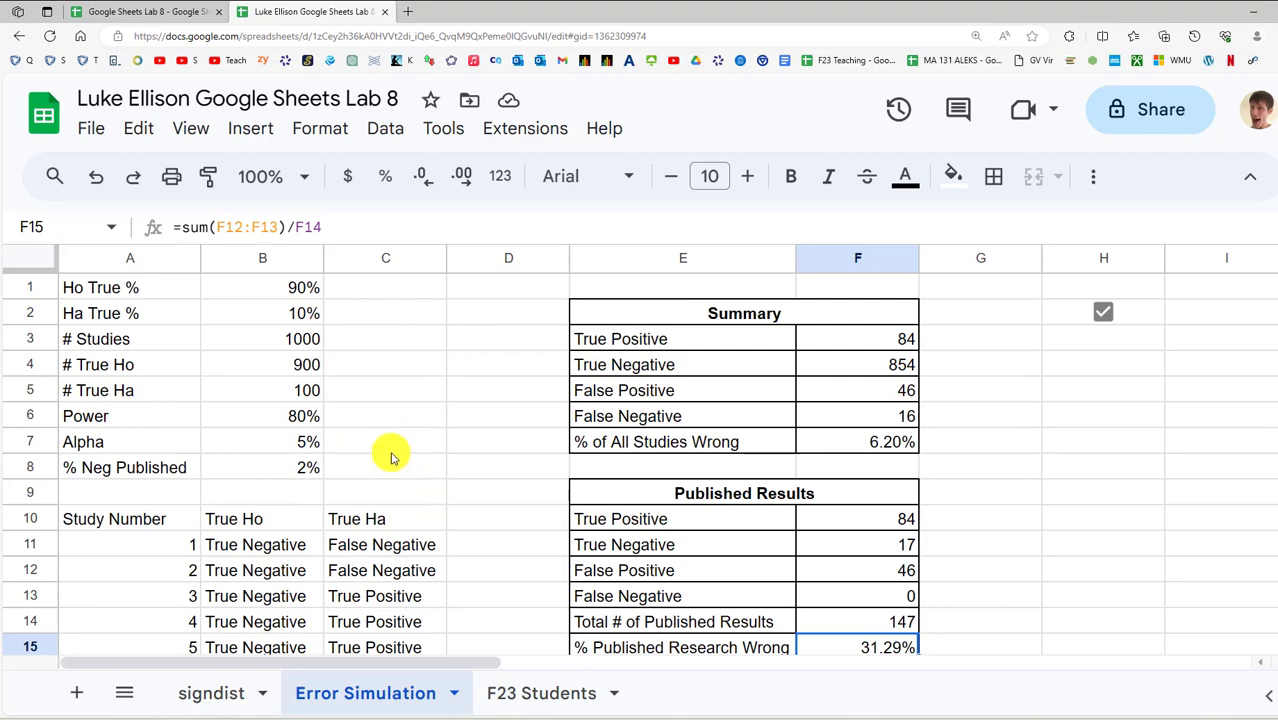
Confirm the simulated study list currently ends at study 1000
left_click_drag(1277, 300, 1277, 476)
scroll(352, 446, "down", 4)
scroll(300, 444, "down", 10)
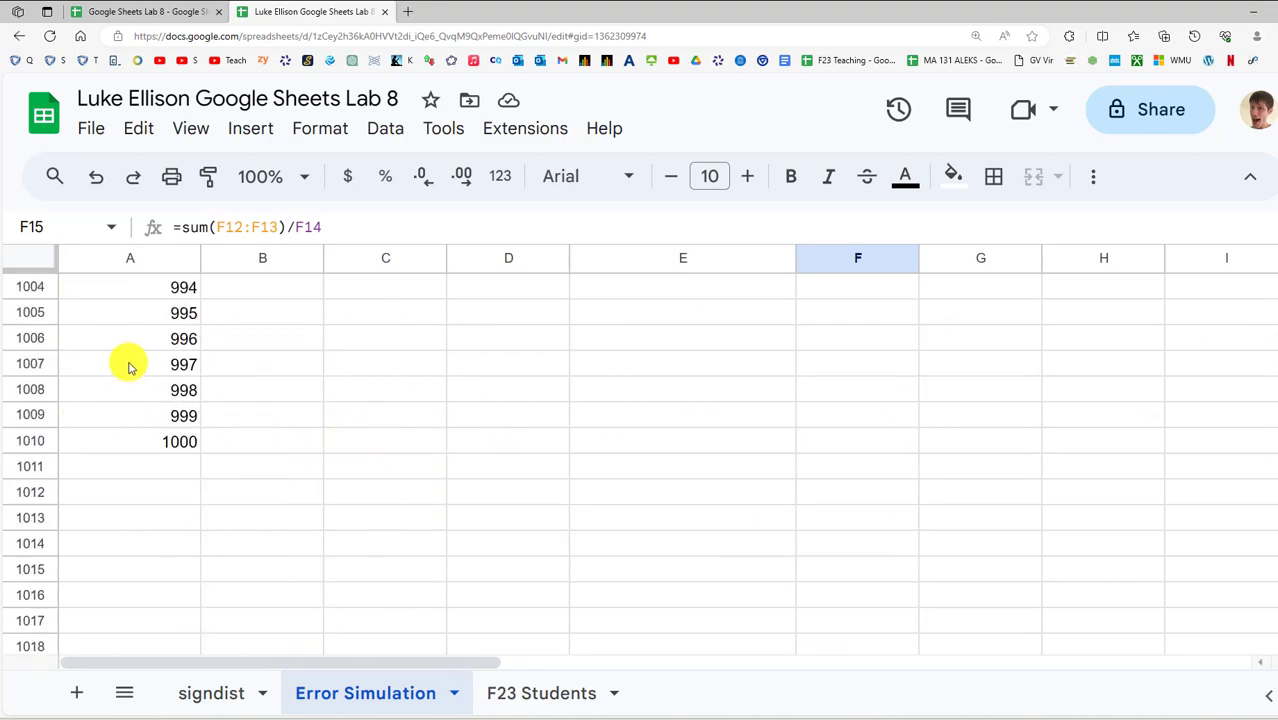
left_click(151, 441)
left_click_drag(1275, 450, 1264, 242)
Change # Studies in B3 to 500
left_click(288, 340)
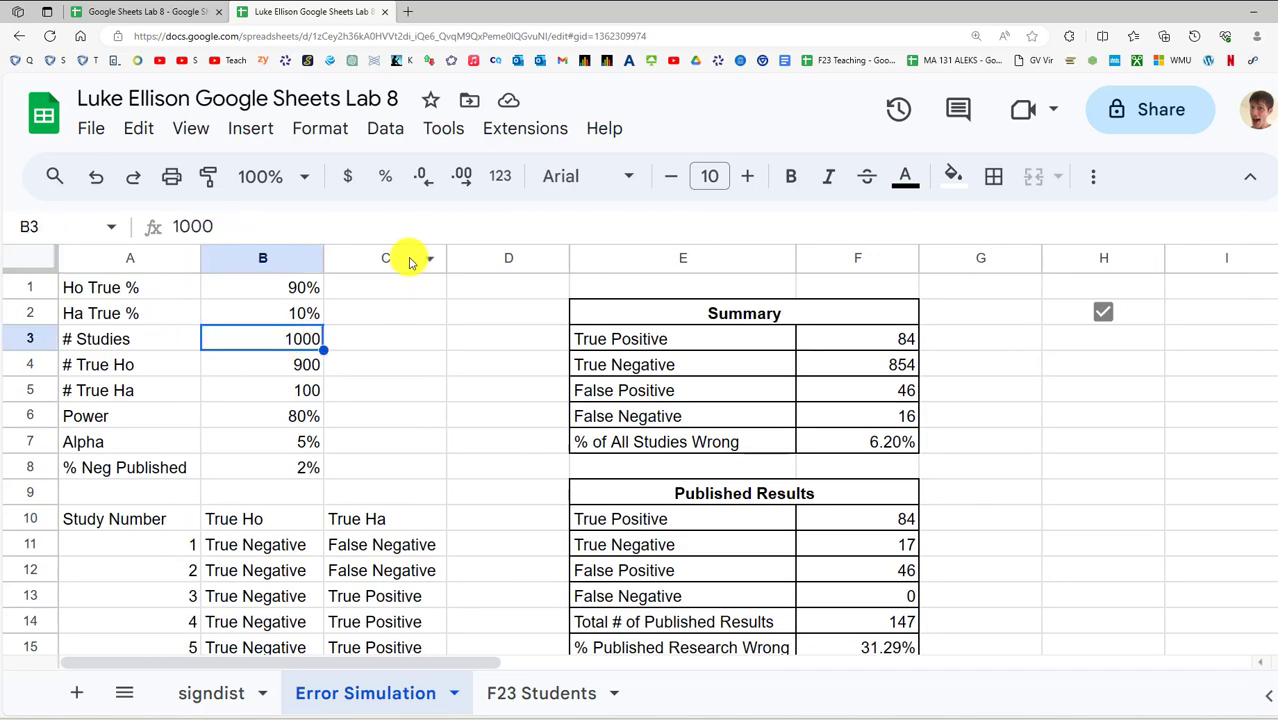
type("500")
key("Return")
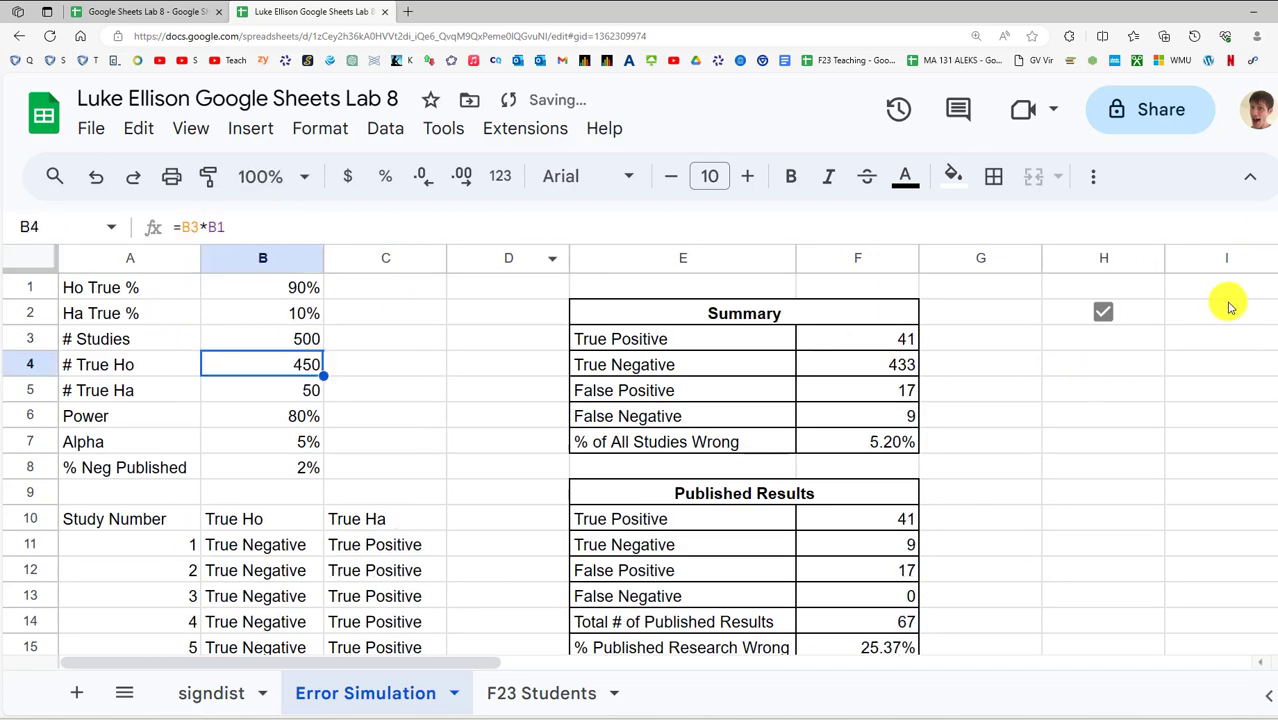
mouse_move(1275, 284)
left_mouse_down()
mouse_move(1275, 420)
mouse_move(1275, 284)
left_mouse_up()
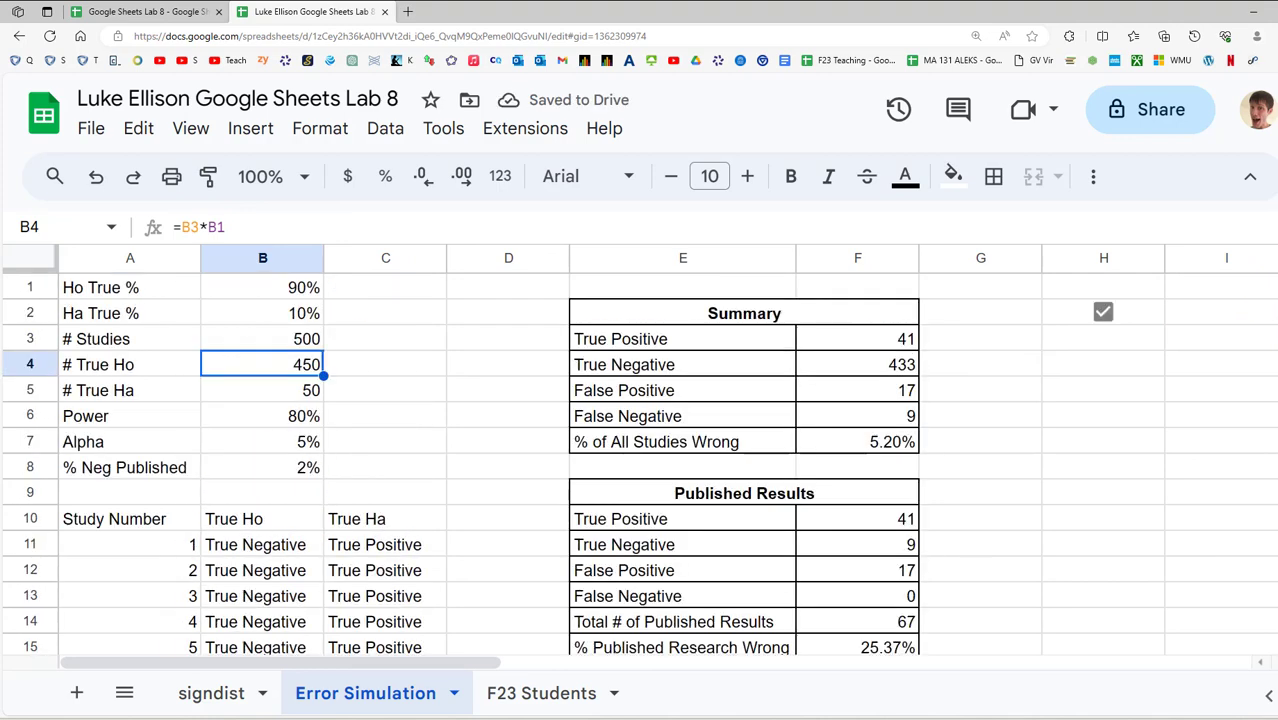
left_click(275, 340)
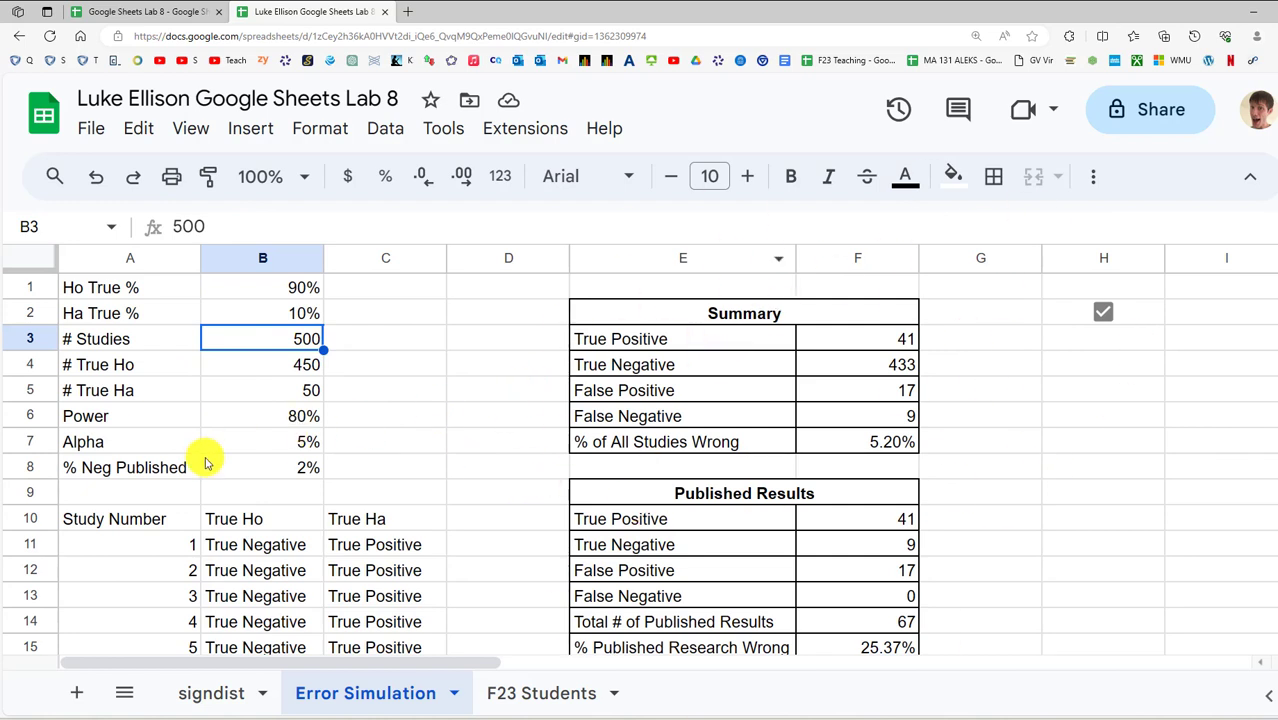
Review the Alpha, Power, % Neg Published and Ha True % input values
left_click(285, 447)
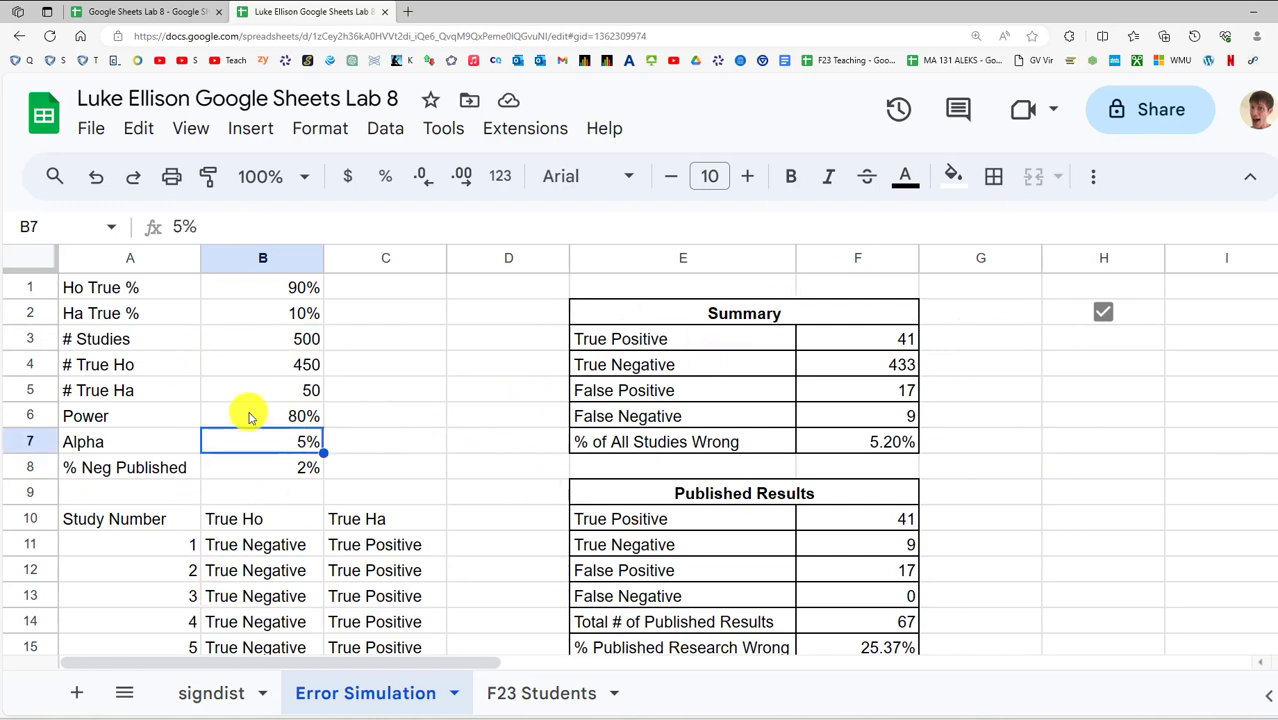
left_click(251, 415)
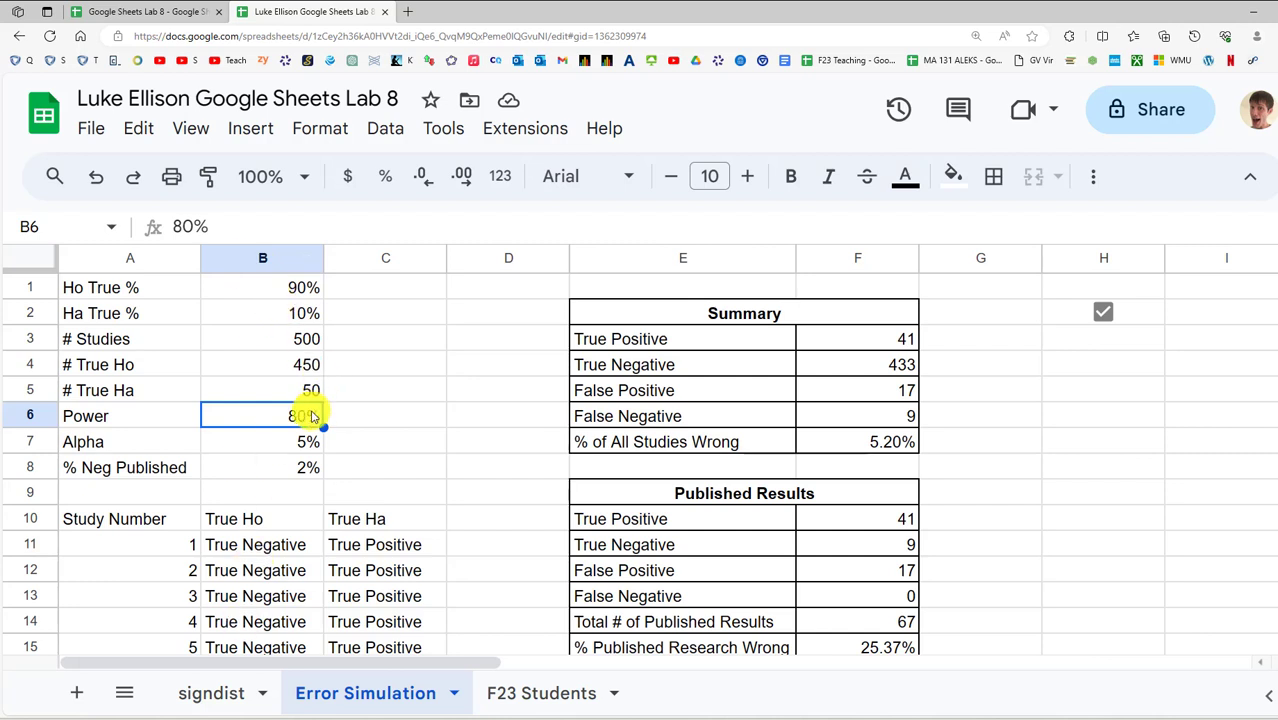
left_click(285, 448)
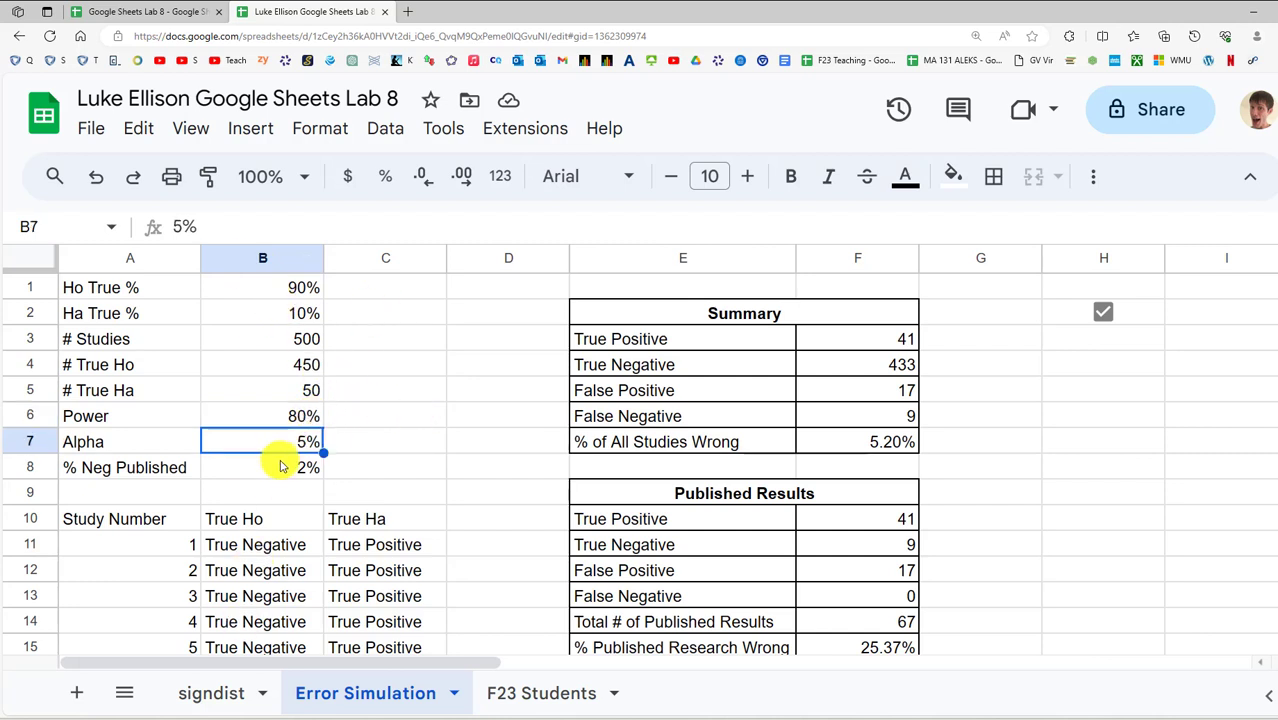
left_click(258, 476)
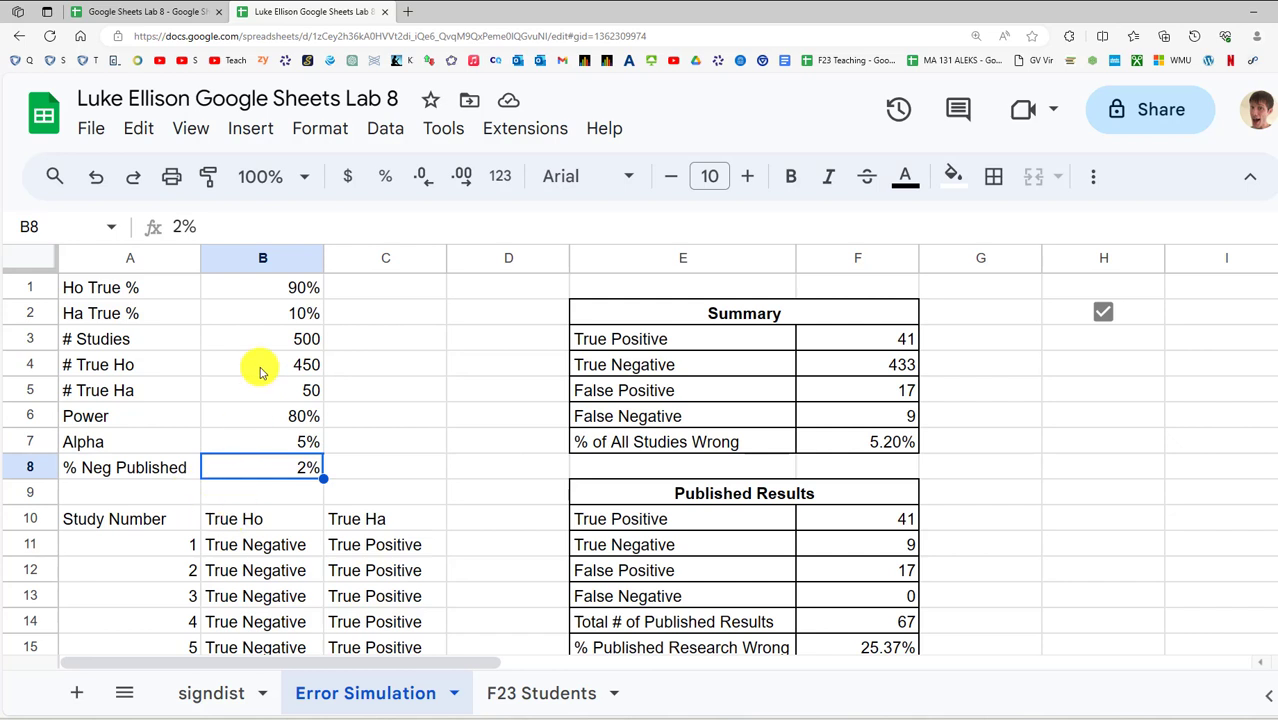
left_click(288, 312)
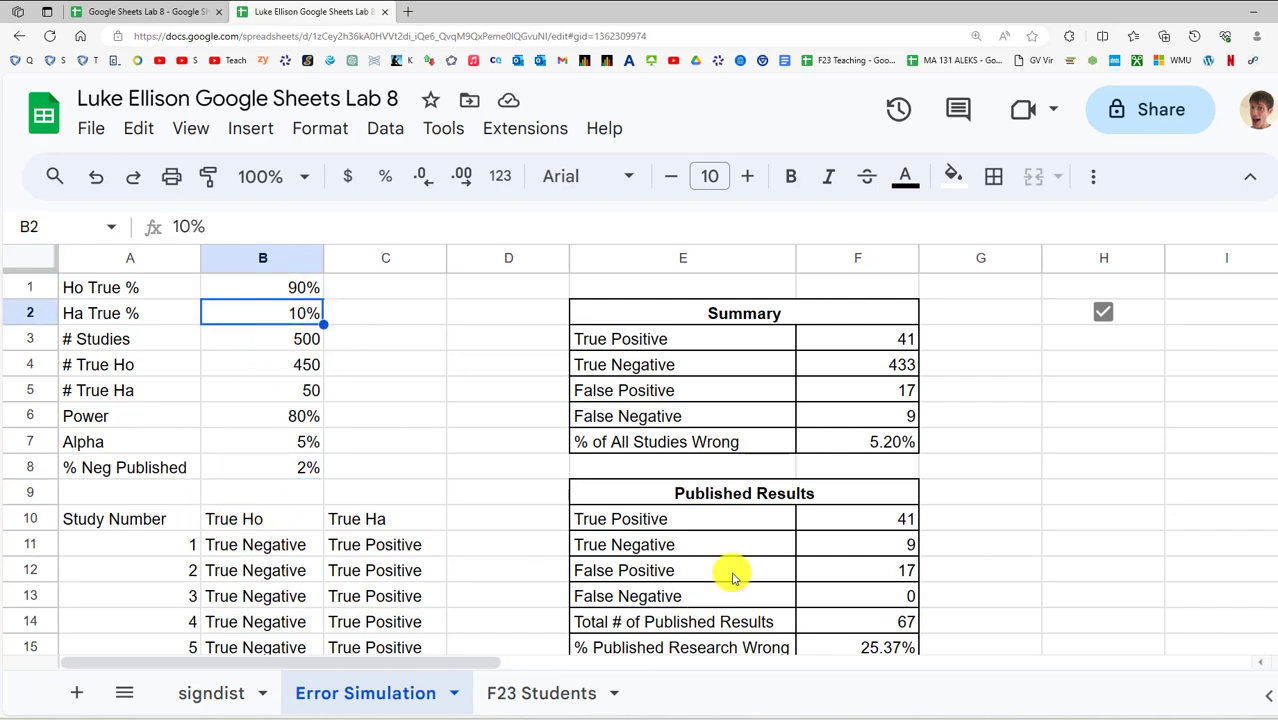
Check the recalculated % Published Research Wrong result of 25.37% and the Alpha and % Neg Published rows
scroll(800, 571, "down", 1)
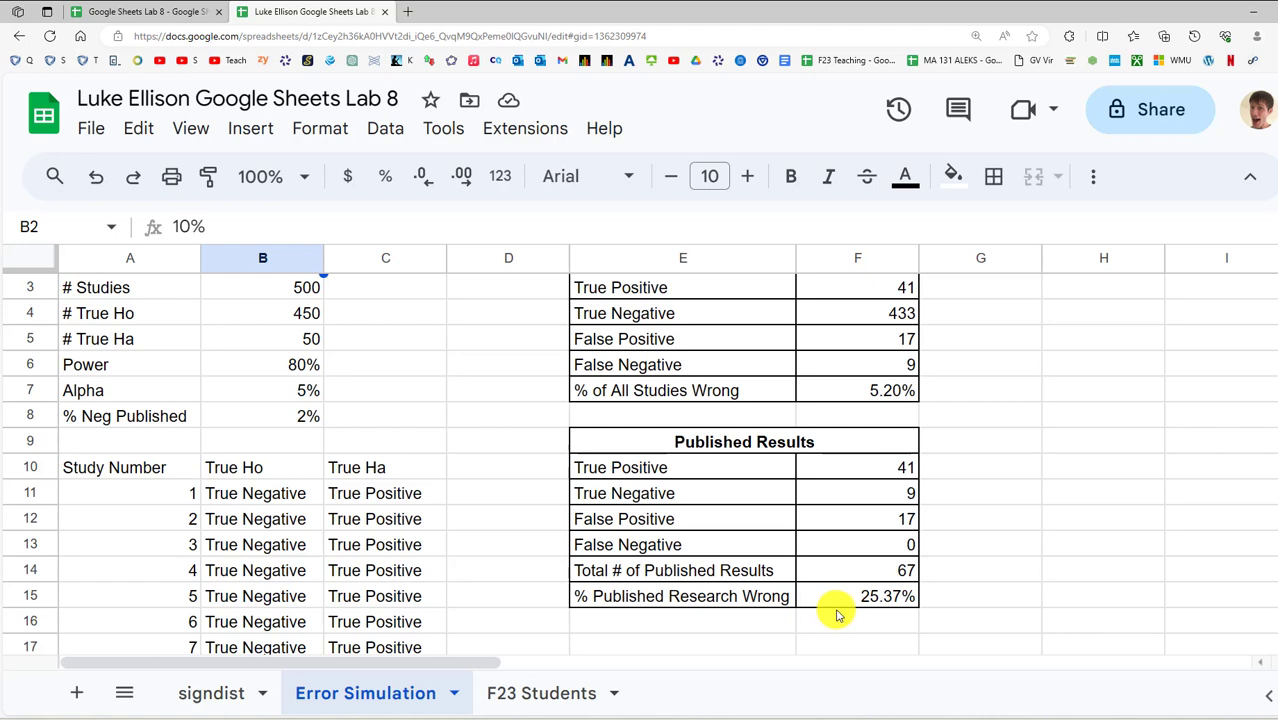
left_click(842, 606)
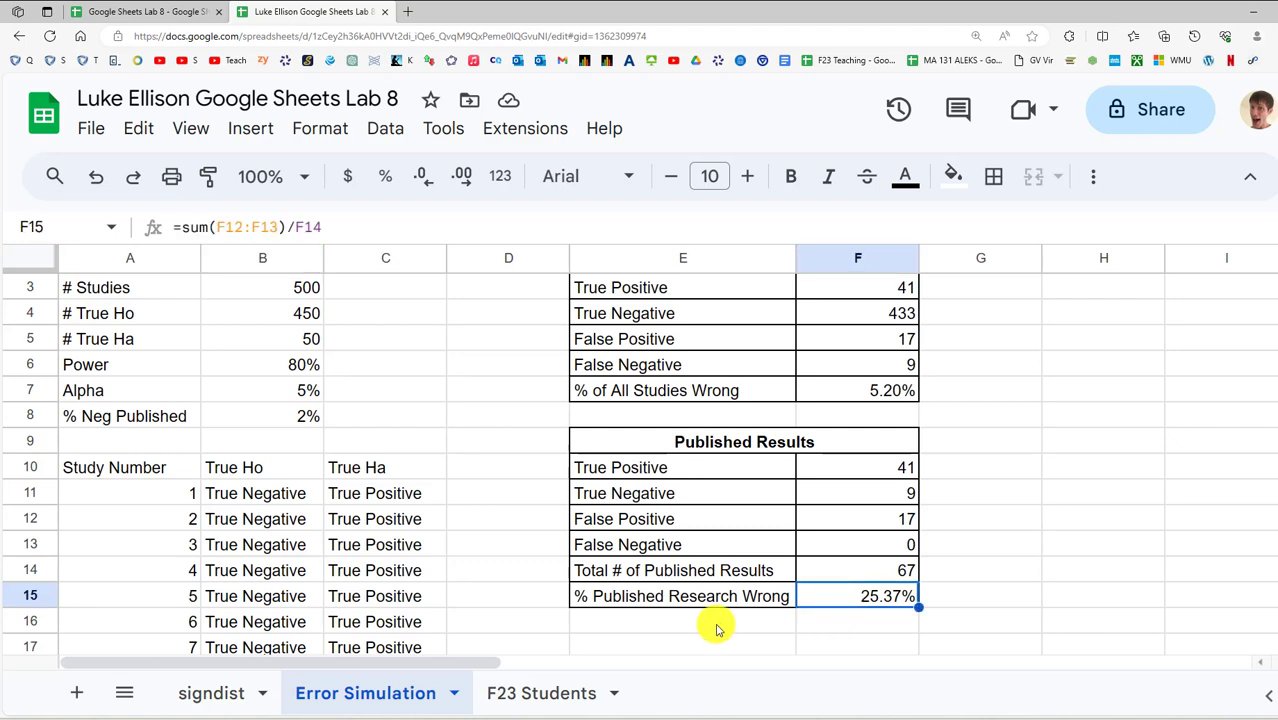
scroll(616, 604, "up", 1)
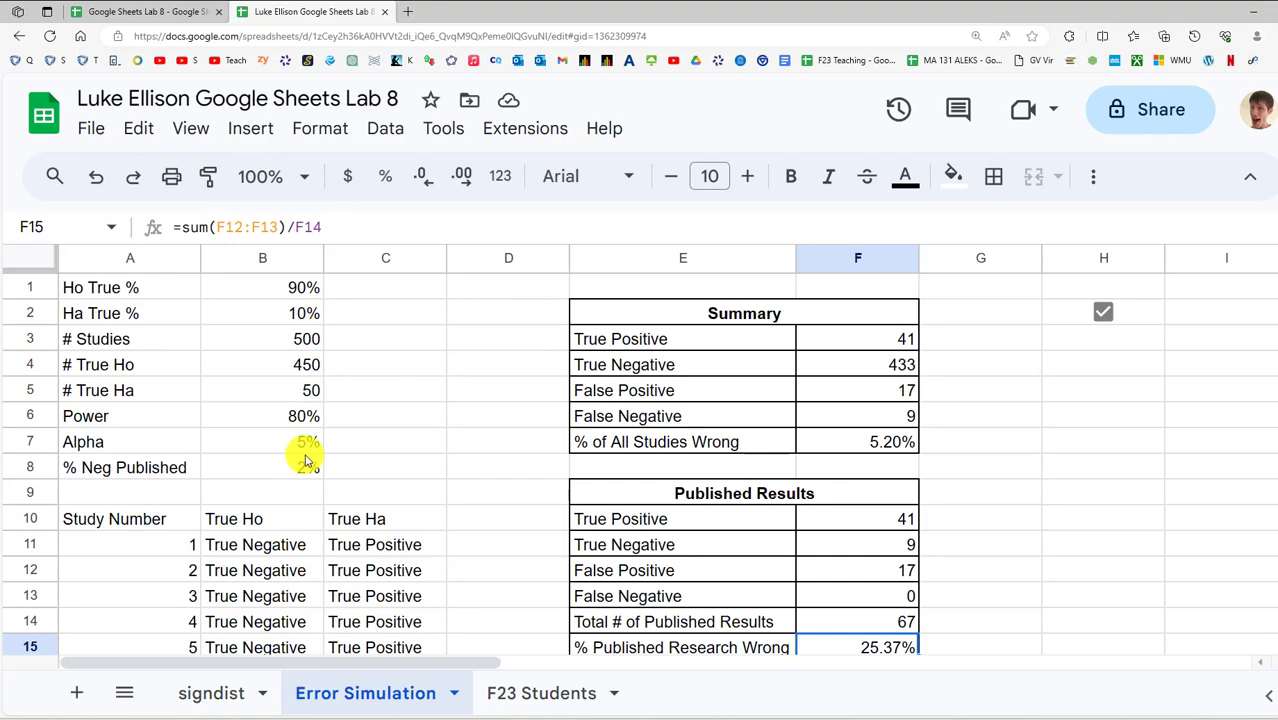
scroll(719, 477, "down", 3)
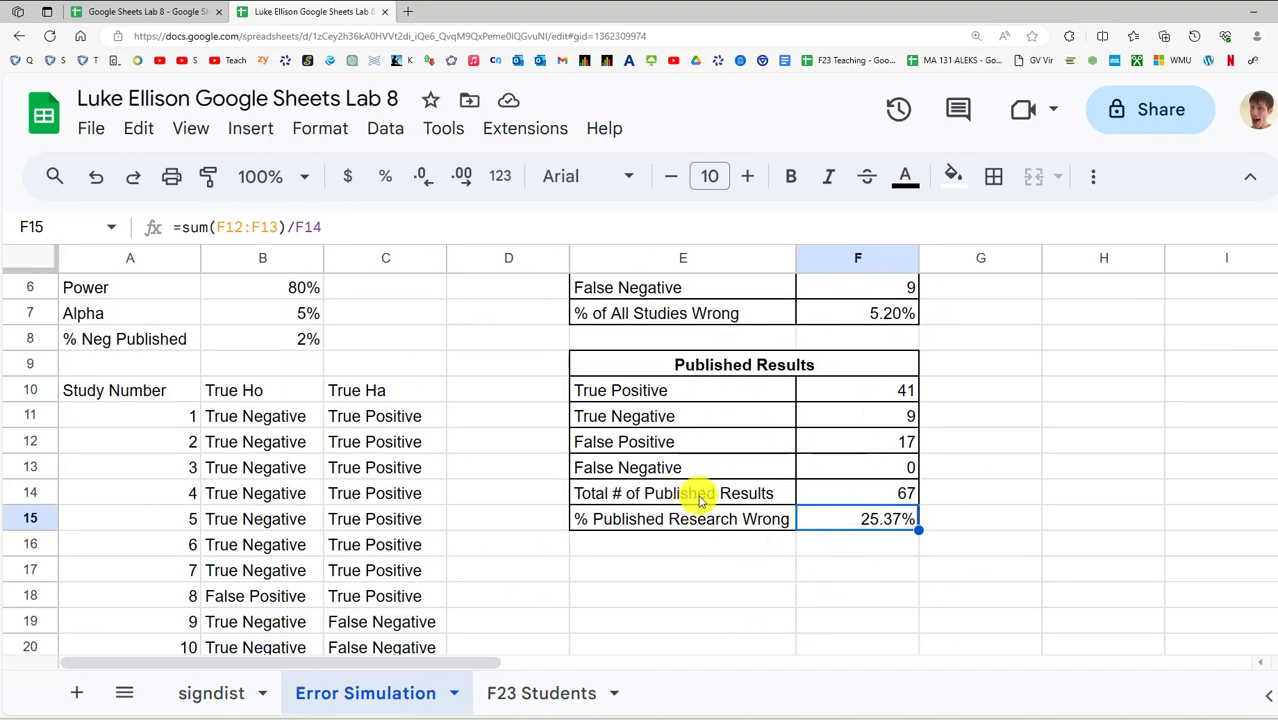
scroll(700, 500, "up", 3)
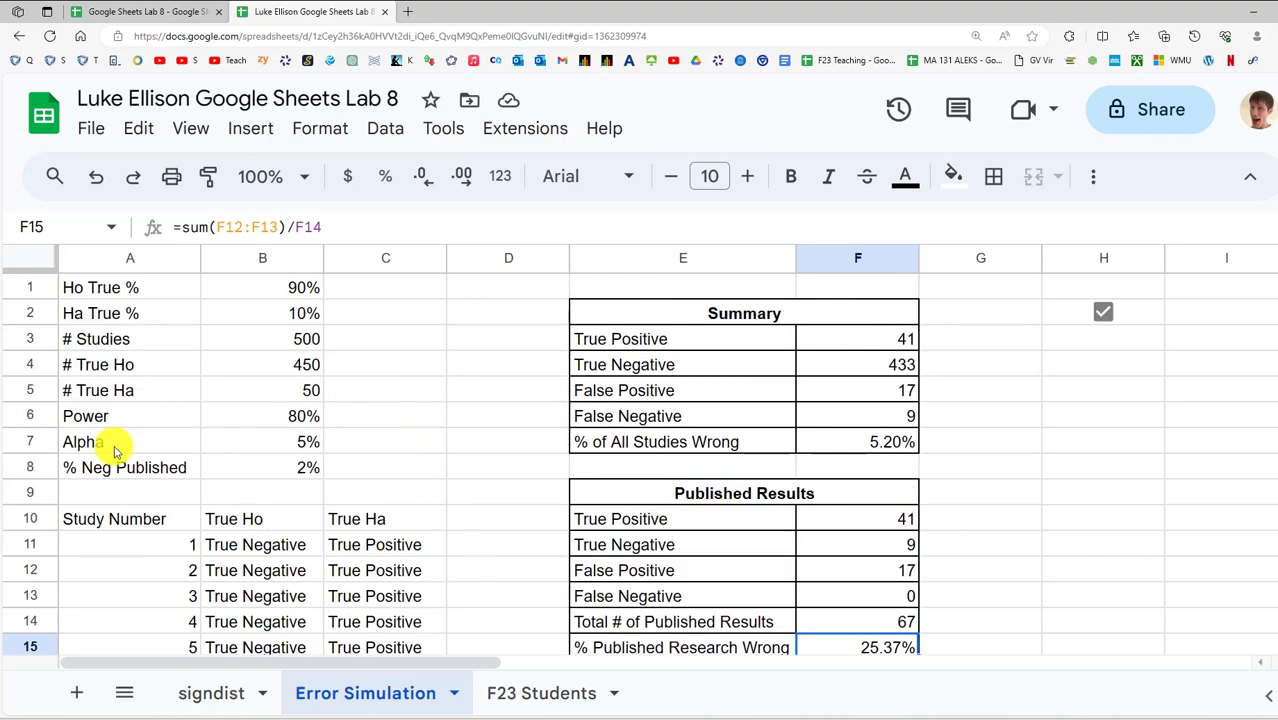
left_click_drag(113, 450, 283, 470)
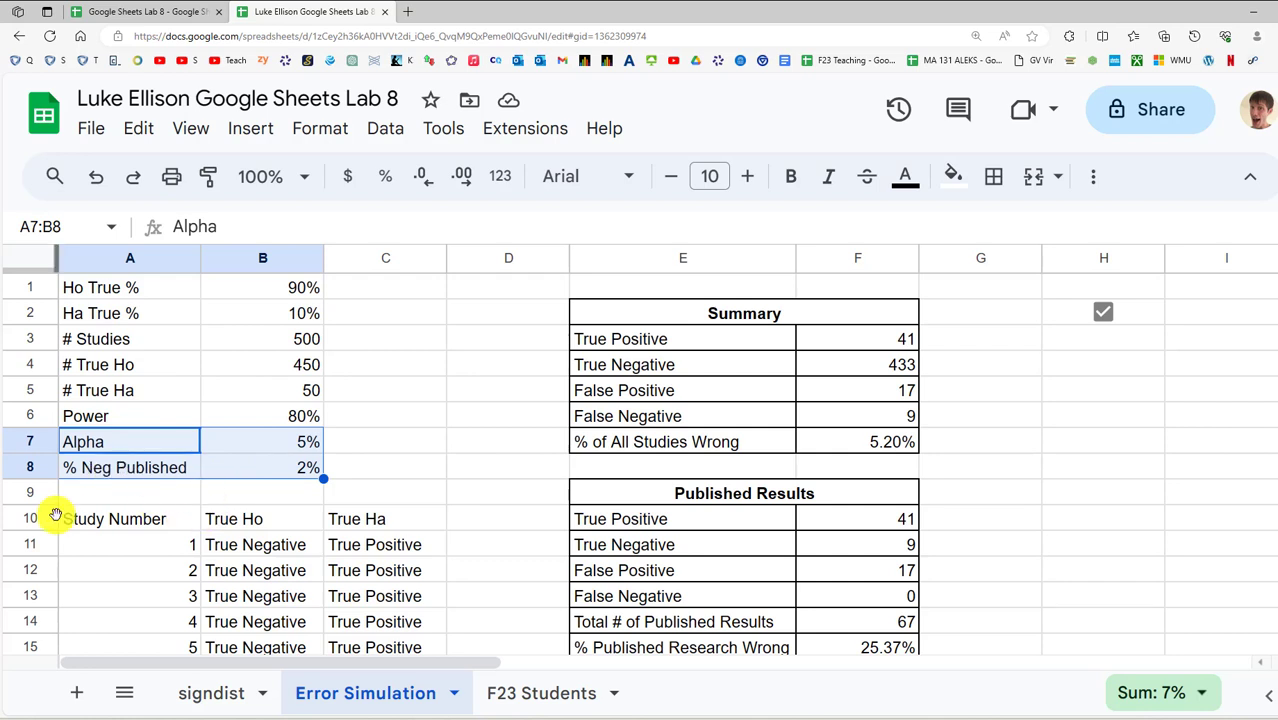
left_click(512, 443)
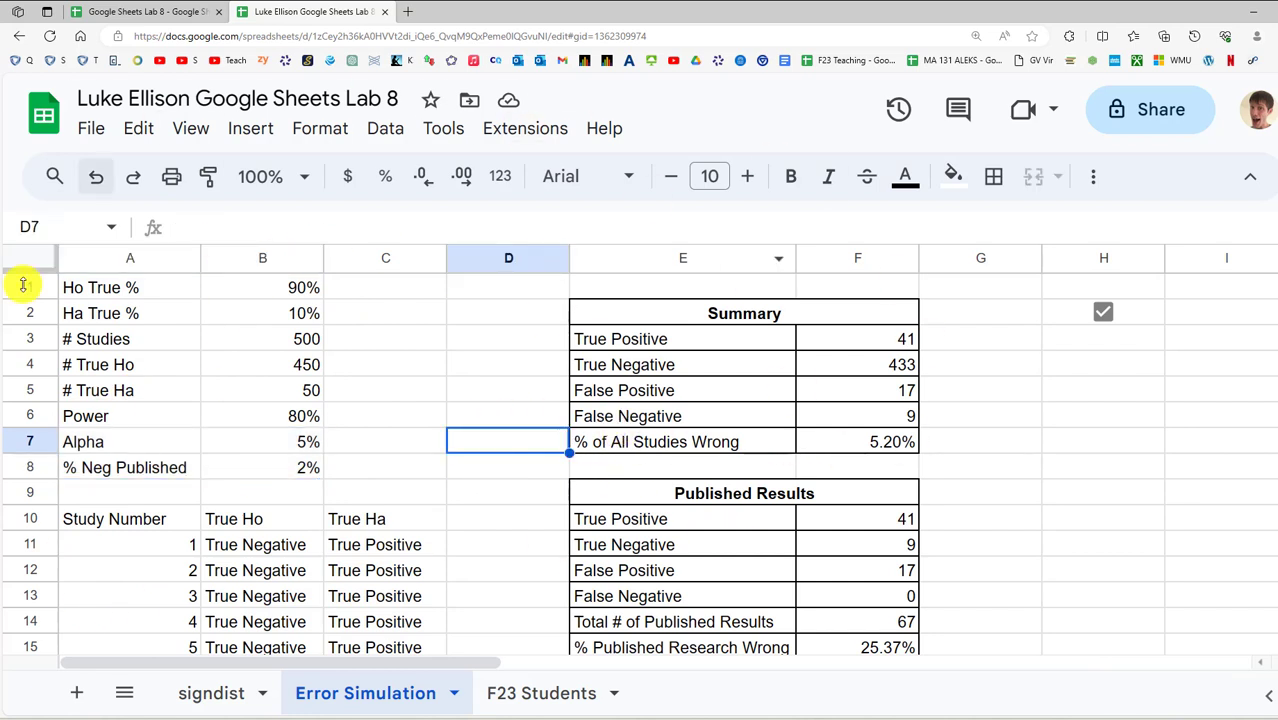